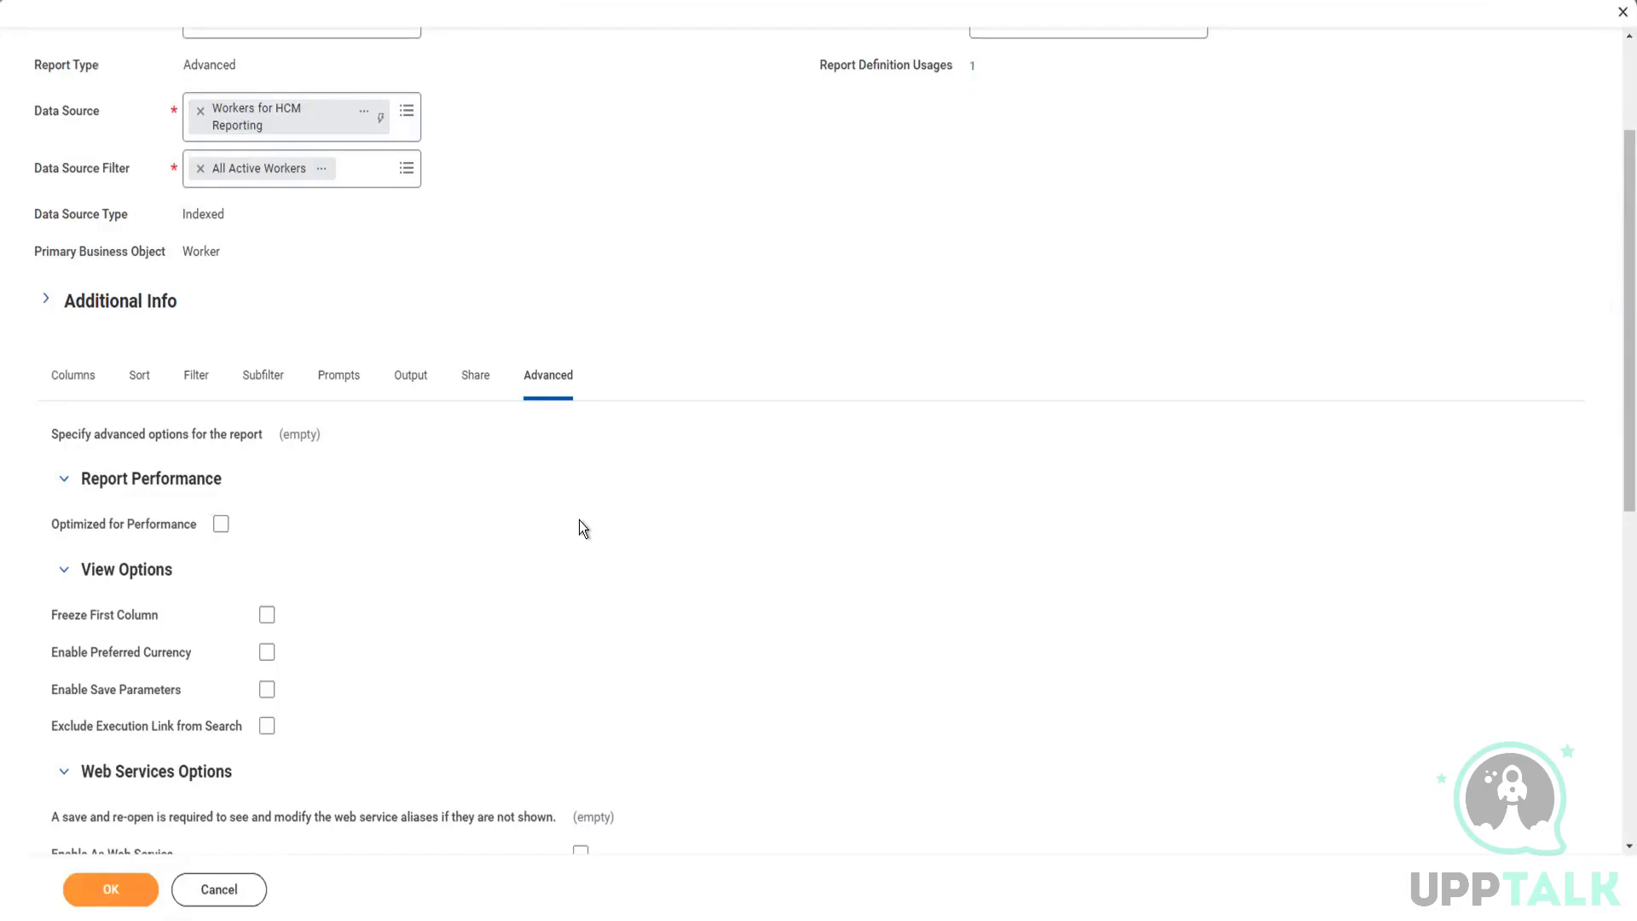
# Step: Enable the custom report as a web service in its advanced options
pyautogui.scroll(-3, 581, 529)
pyautogui.scroll(-3, 570, 479)
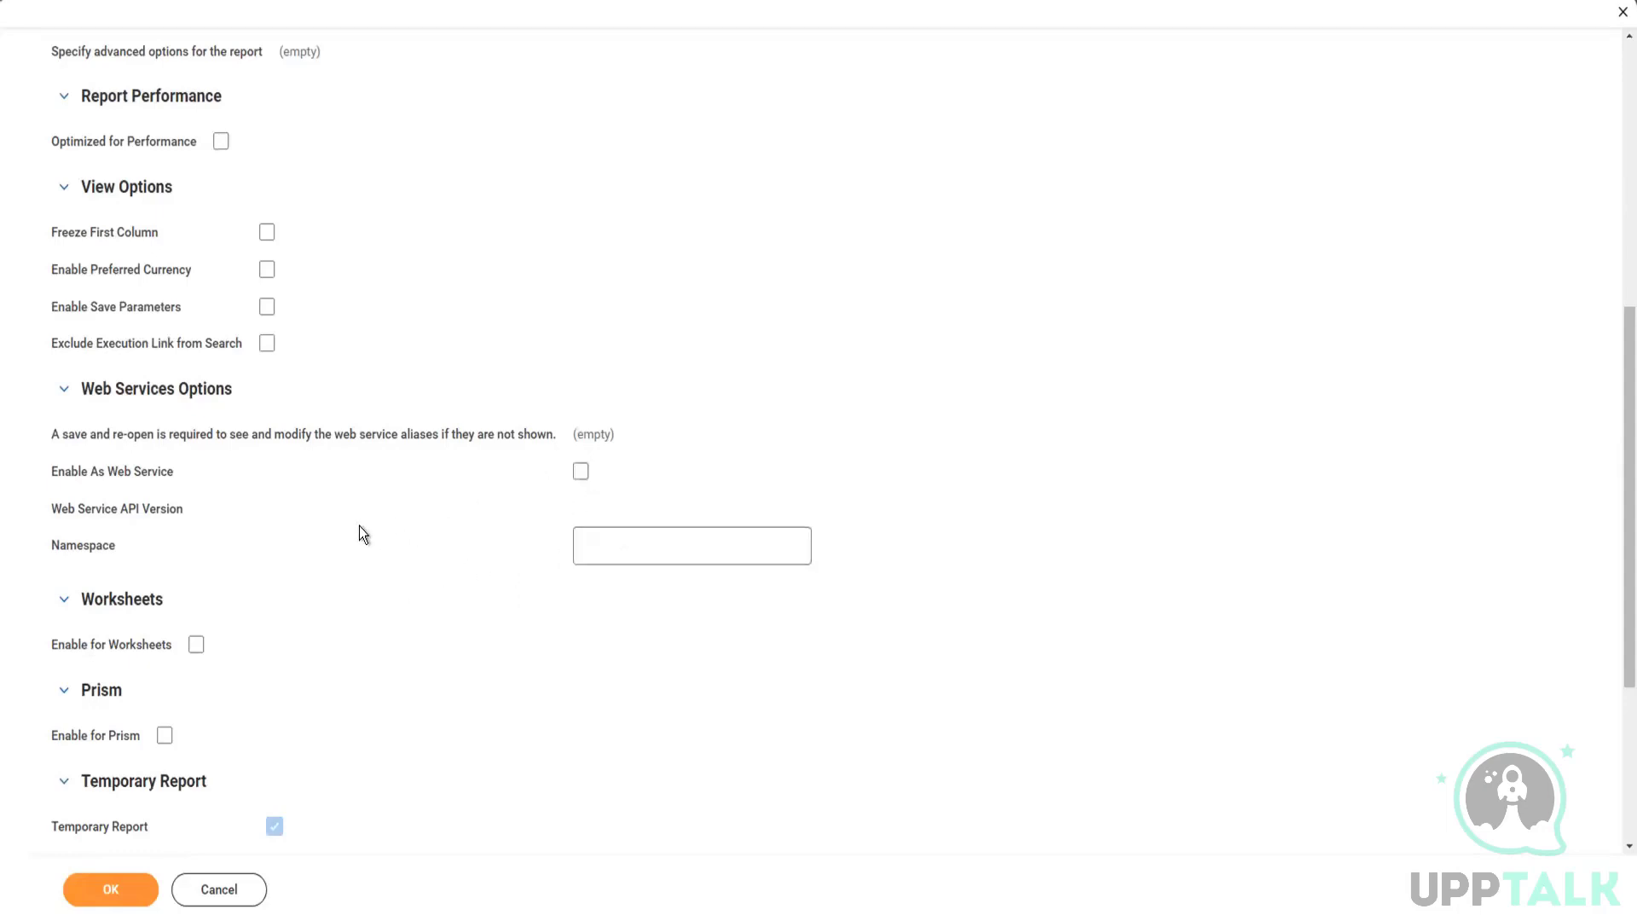
pyautogui.moveTo(360, 525)
pyautogui.click(581, 472)
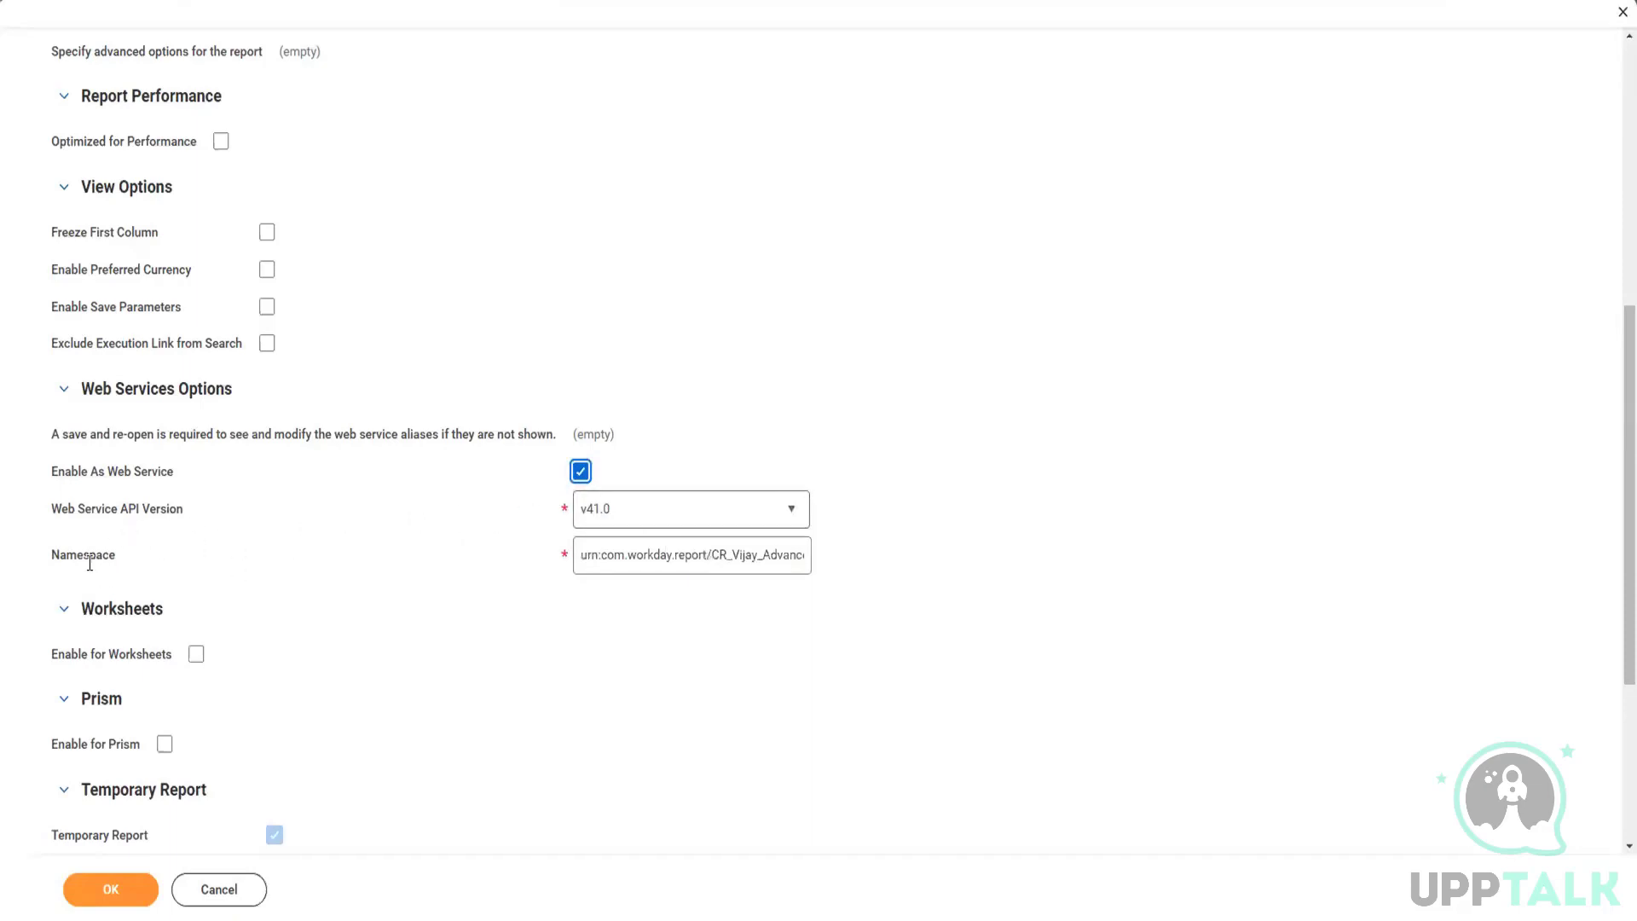
pyautogui.click(630, 554)
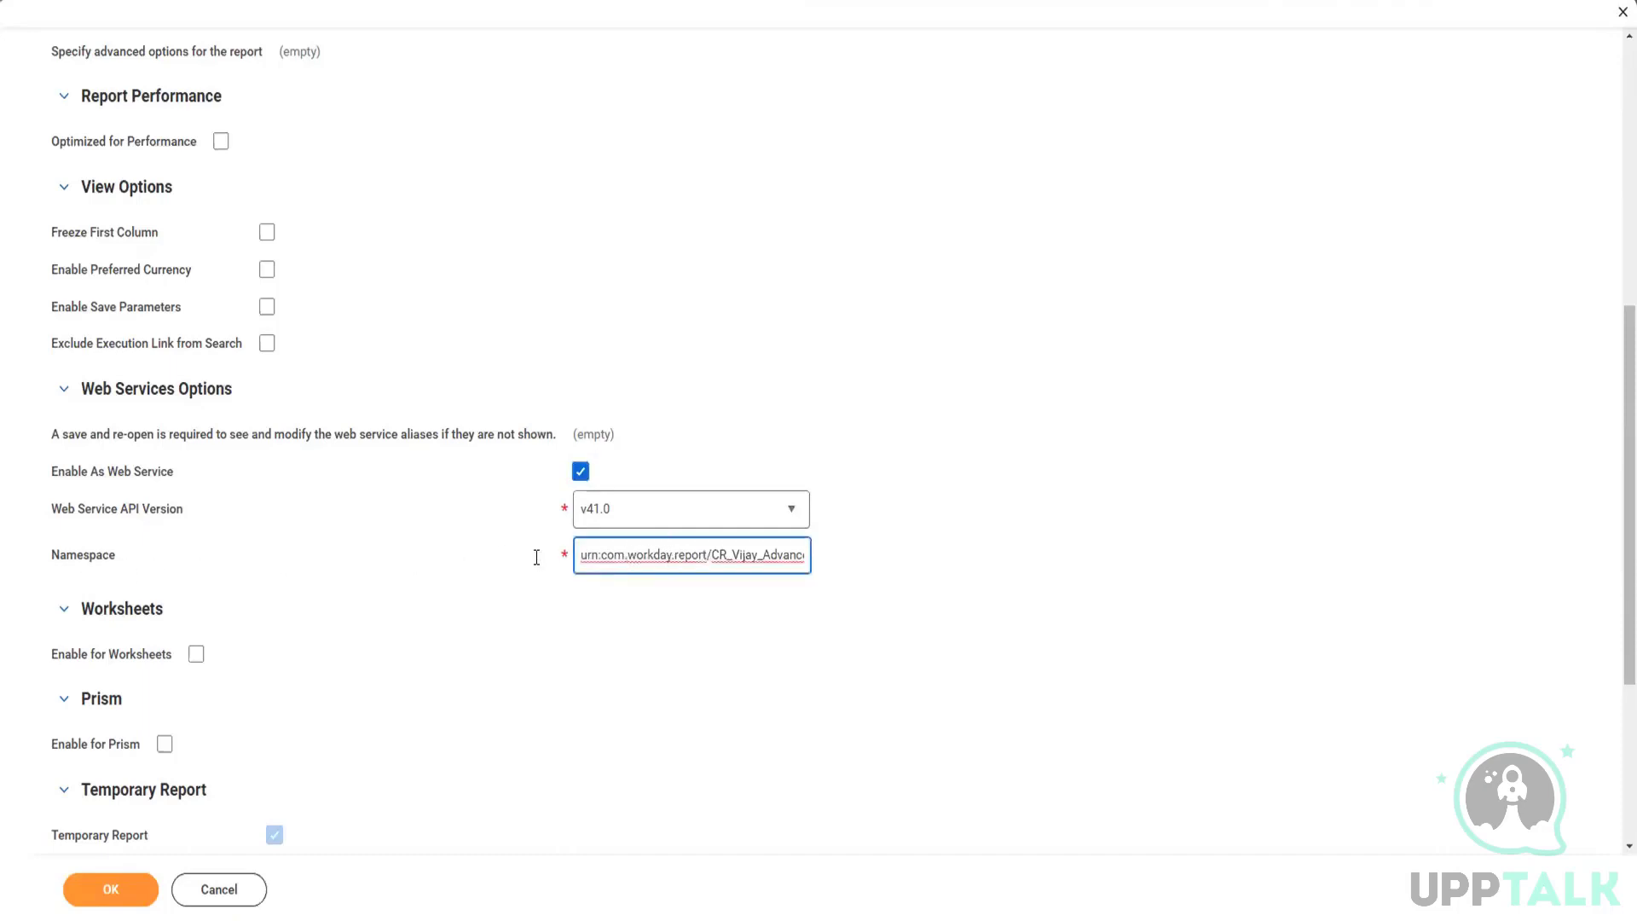
# Step: Review the Web Service API versions available for the report without choosing a different one
pyautogui.click(750, 512)
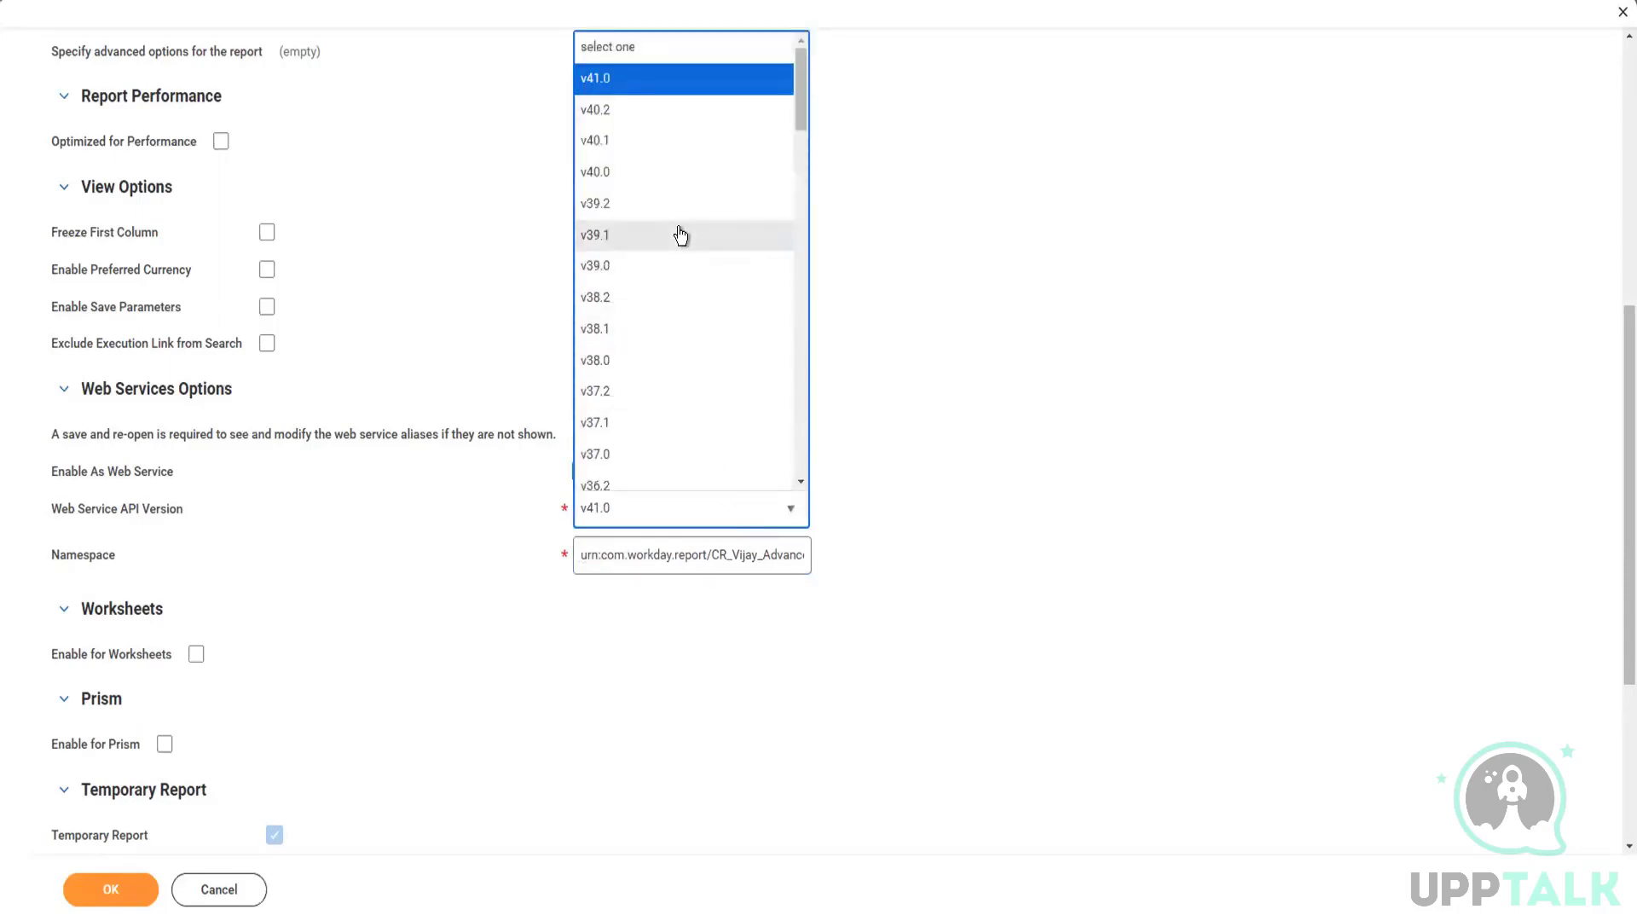
pyautogui.scroll(-7, 666, 381)
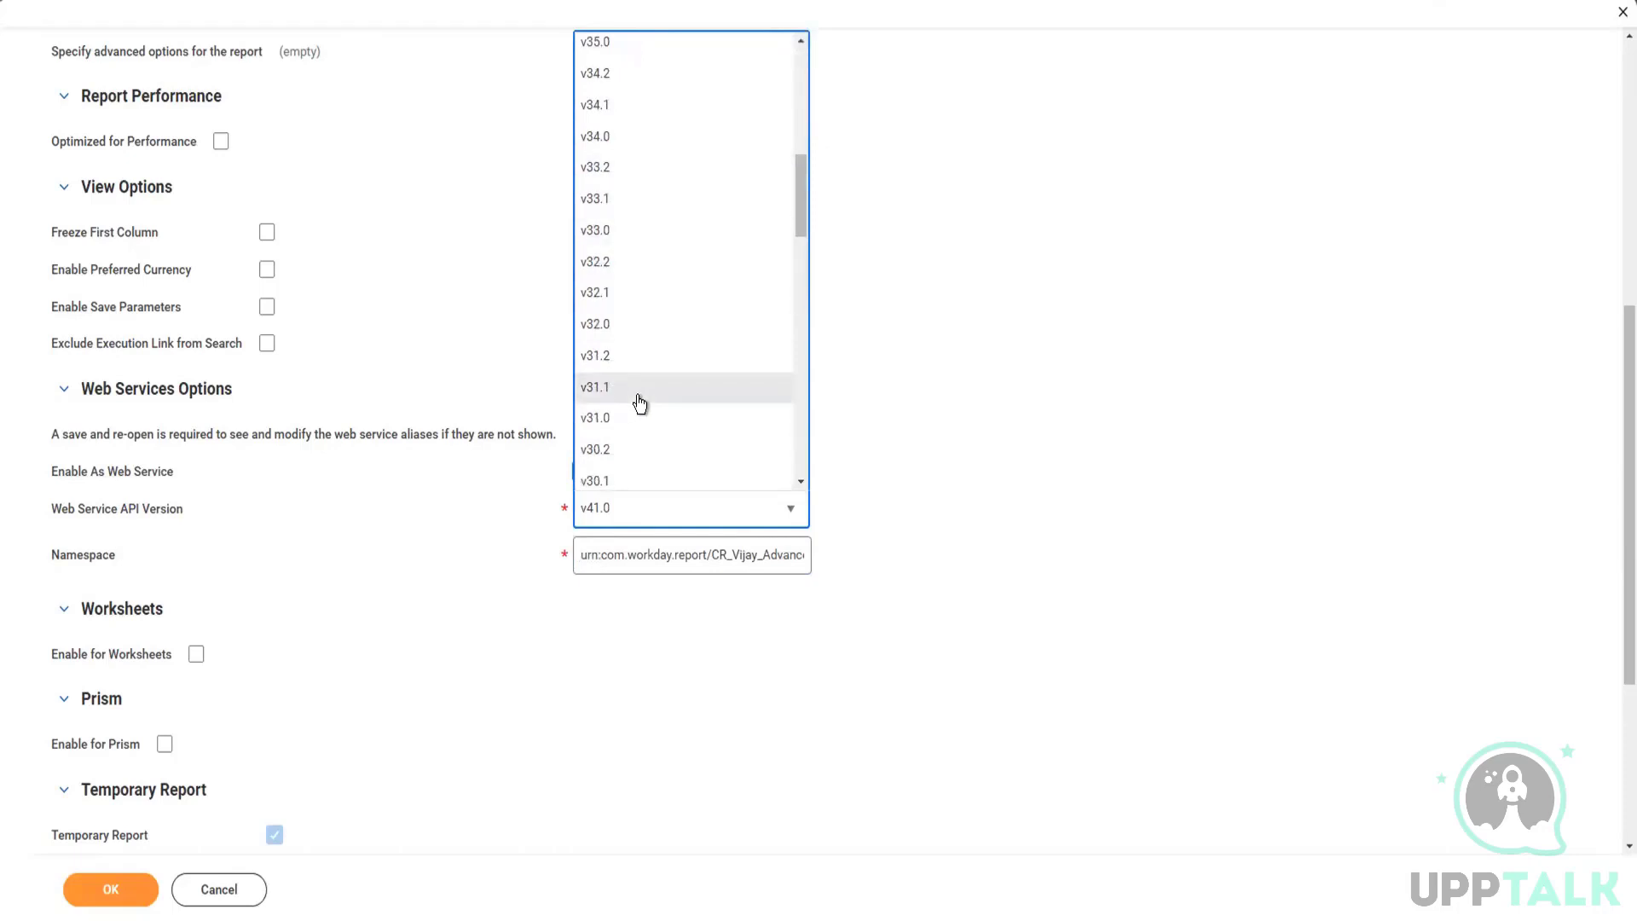
pyautogui.scroll(7, 640, 404)
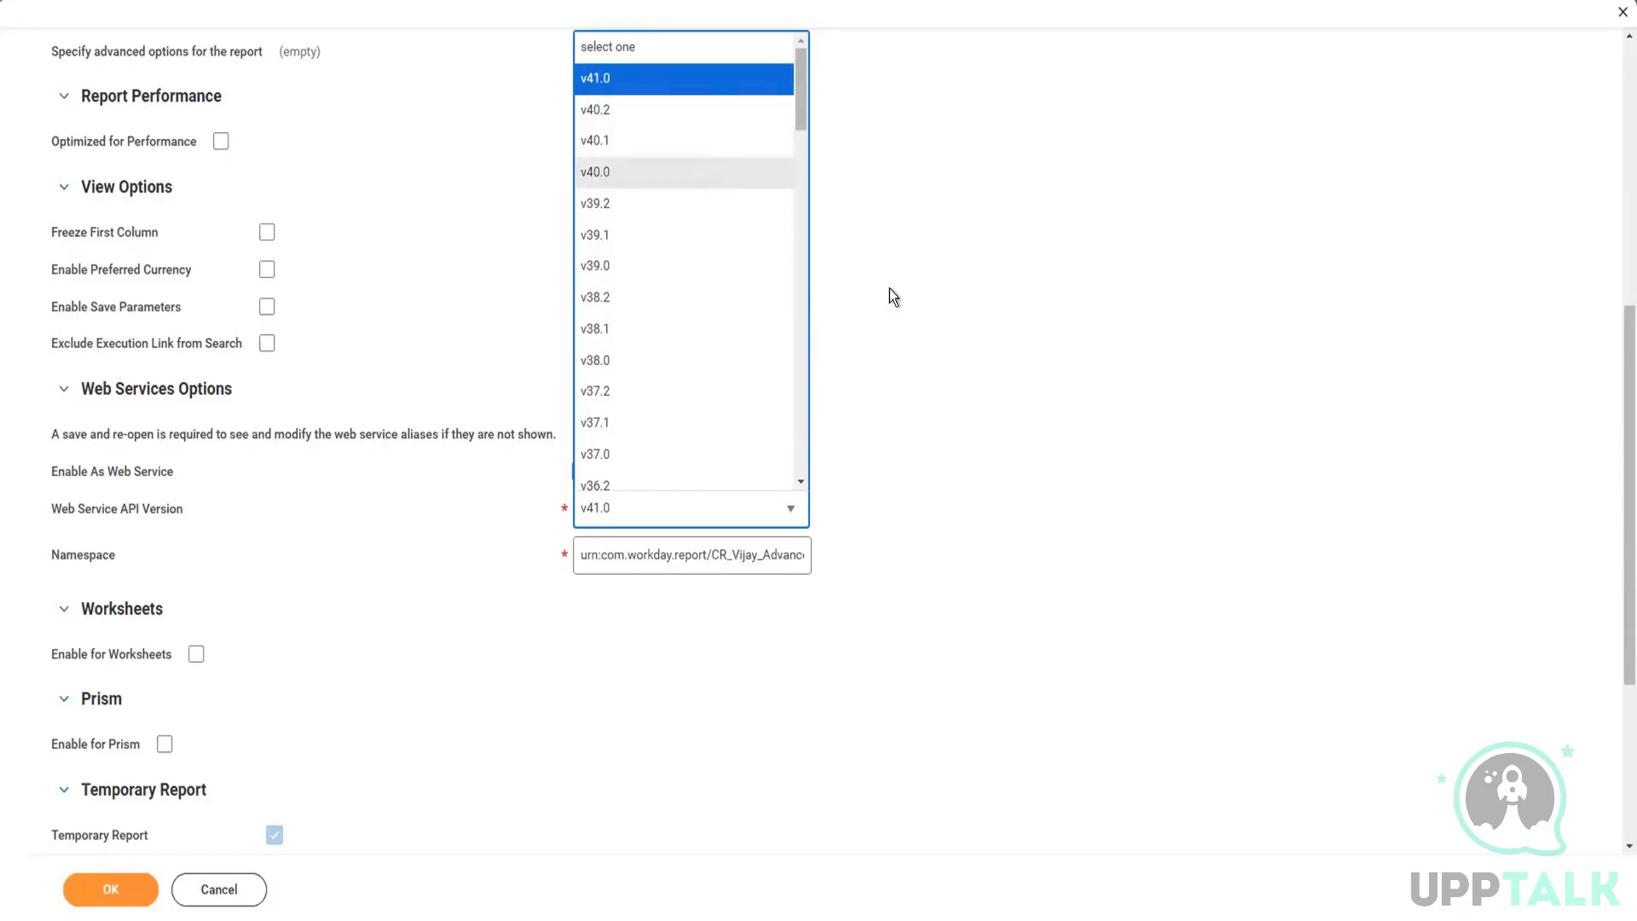
pyautogui.click(899, 309)
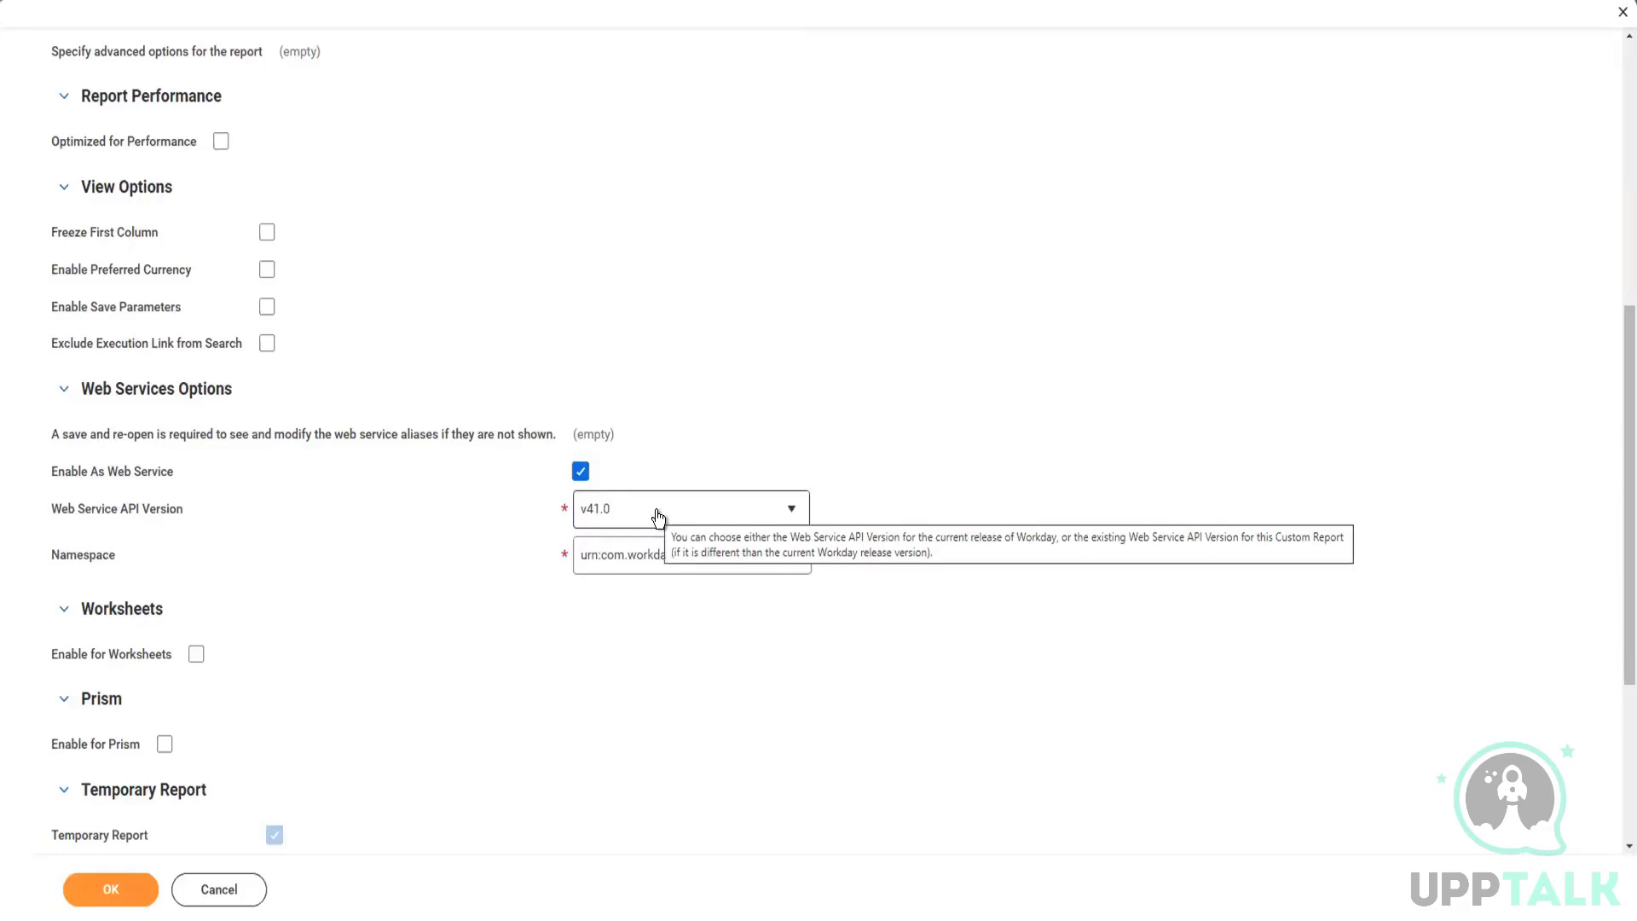
pyautogui.click(657, 510)
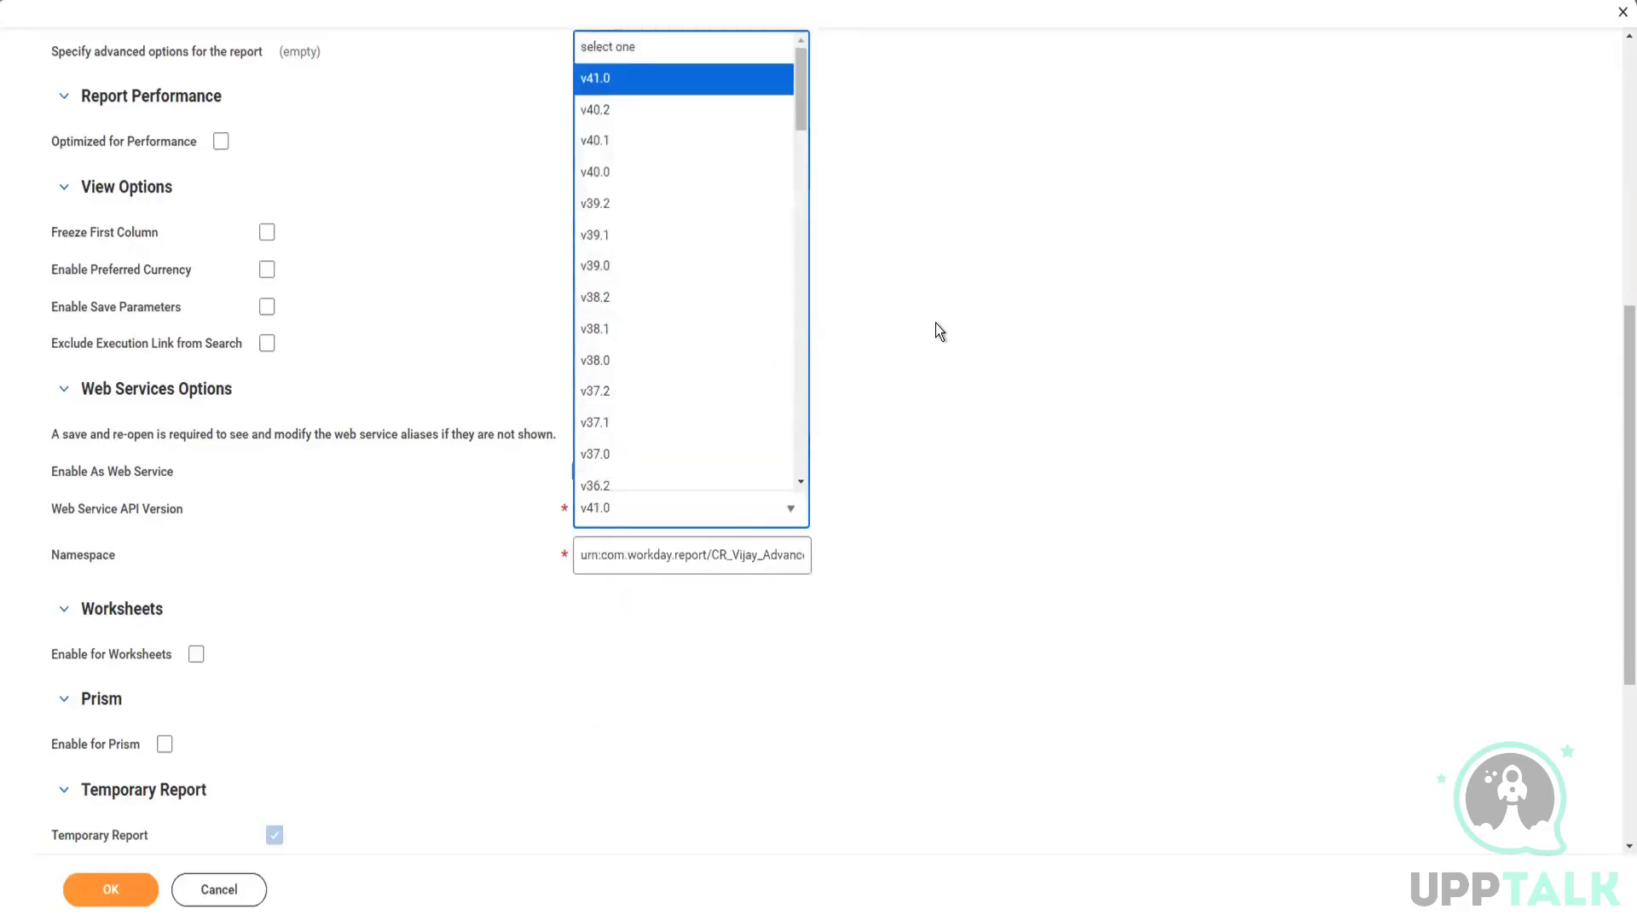
pyautogui.click(692, 510)
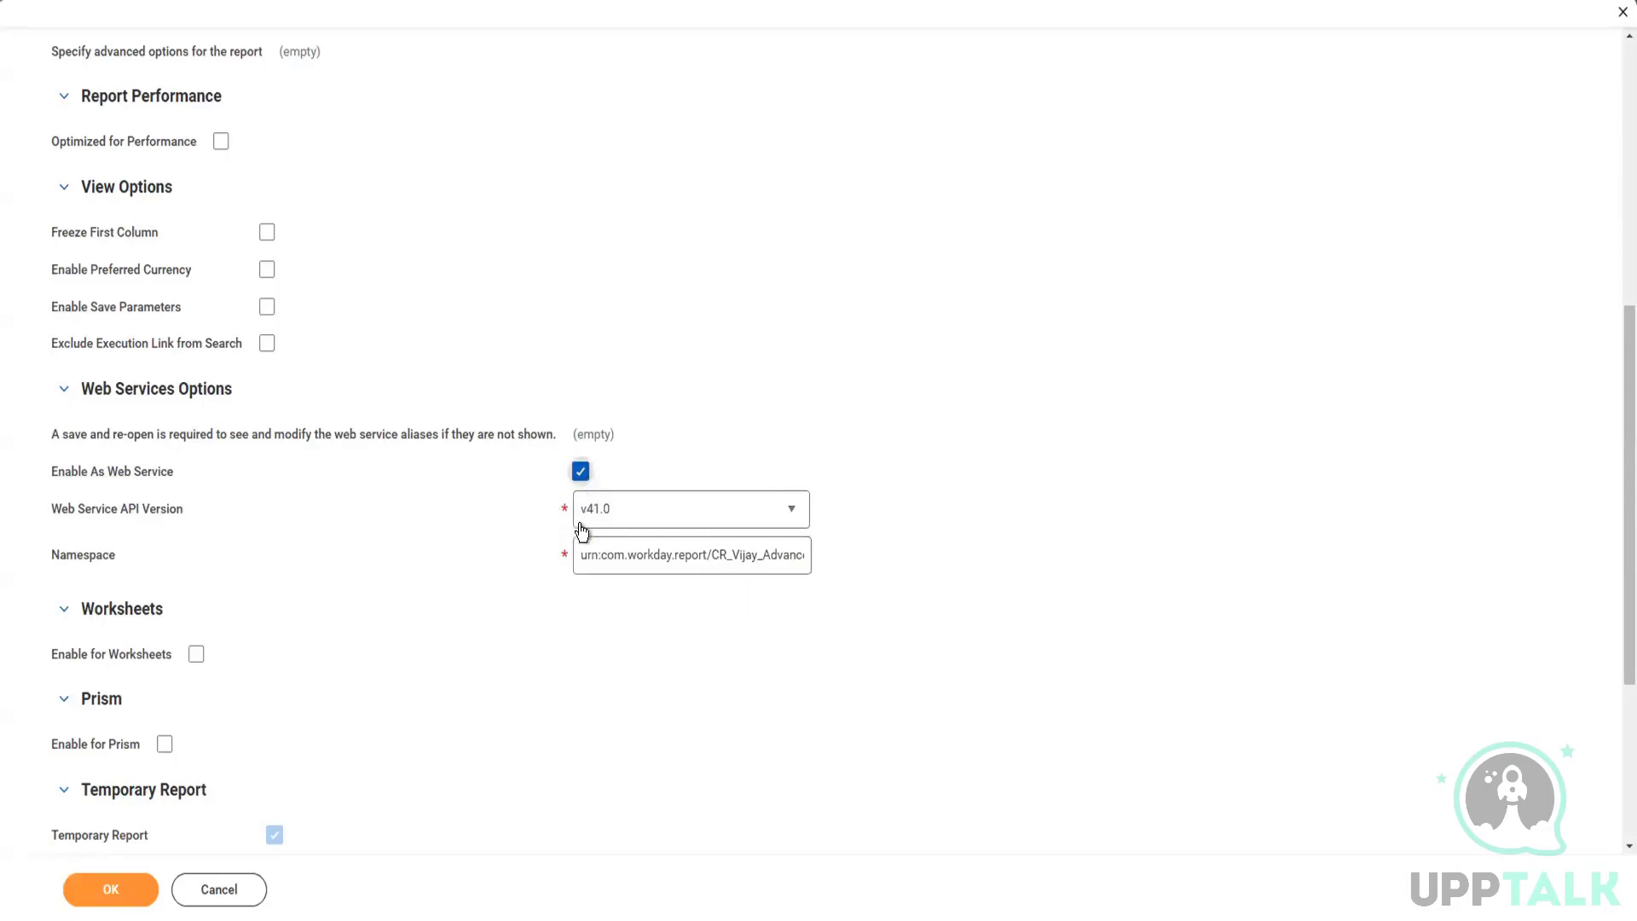
# Step: Examine the "urn:com.workday.report/" prefix of the report's web service namespace
pyautogui.click(652, 554)
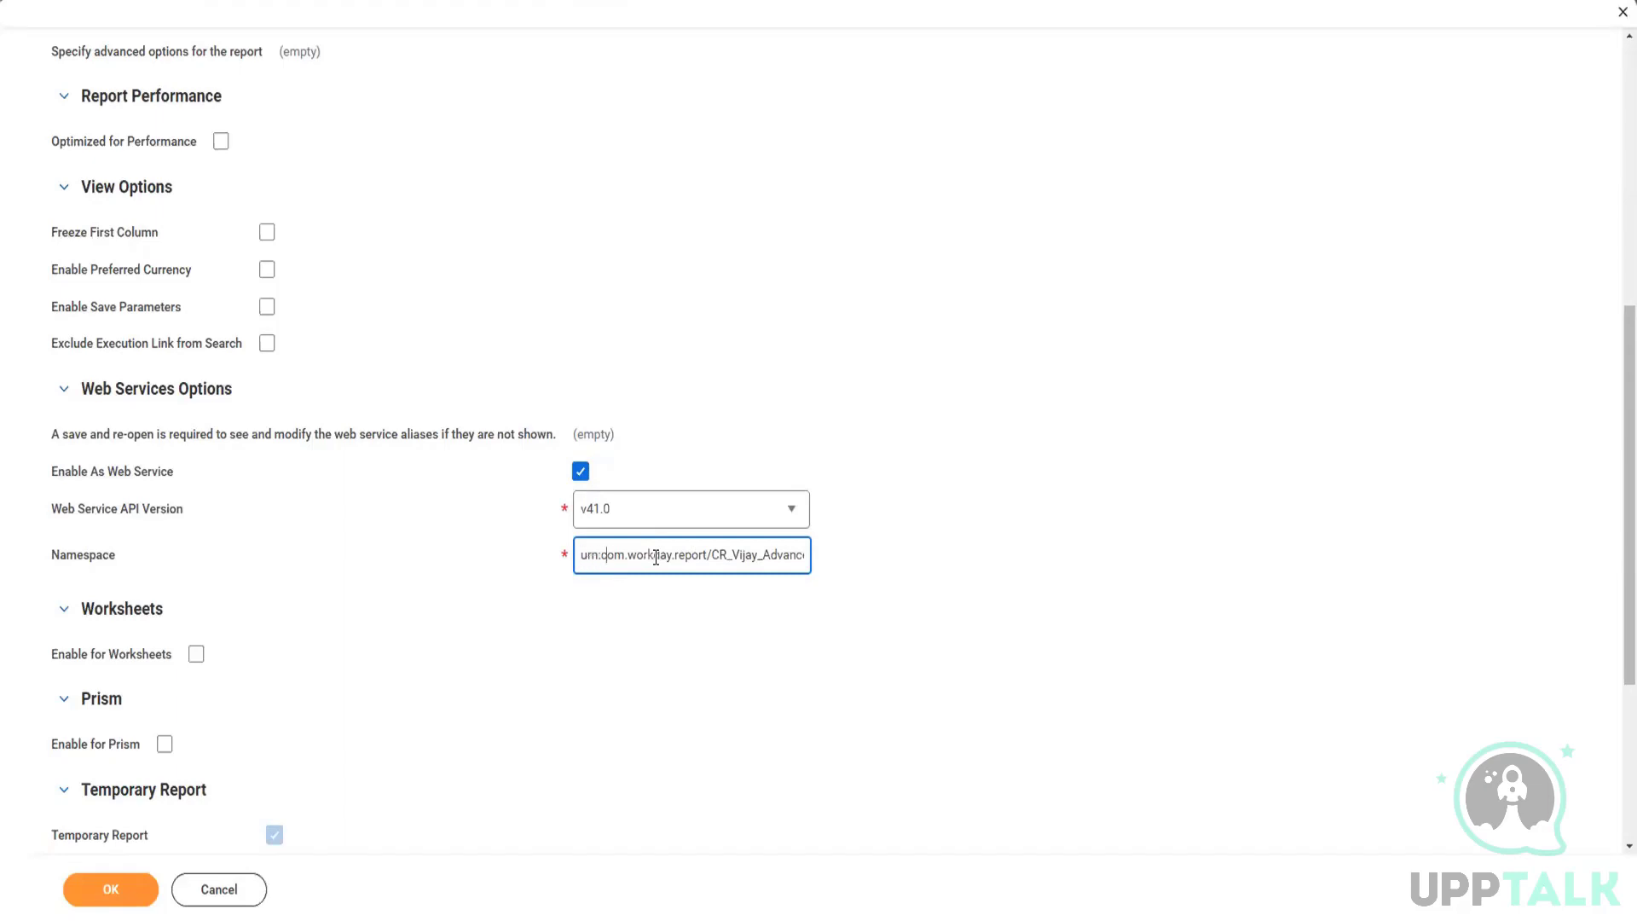
pyautogui.press('Right')
pyautogui.press('Right')
pyautogui.press('Right')
pyautogui.press('Right')
pyautogui.press('Right')
pyautogui.press('Right')
pyautogui.press('Right')
pyautogui.press('Right')
pyautogui.press('Right')
pyautogui.press('Right')
pyautogui.press('Right')
pyautogui.press('Right')
pyautogui.hotkey('shift', 'Left')
pyautogui.hotkey('shift', 'Left')
pyautogui.hotkey('shift', 'Left')
pyautogui.hotkey('shift', 'Left')
pyautogui.hotkey('shift', 'Left')
pyautogui.hotkey('shift', 'Left')
pyautogui.hotkey('shift', 'Left')
pyautogui.hotkey('shift', 'Left')
pyautogui.hotkey('shift', 'Left')
pyautogui.hotkey('shift', 'Left')
pyautogui.hotkey('shift', 'Left')
pyautogui.hotkey('shift', 'Left')
pyautogui.hotkey('shift', 'Left')
pyautogui.hotkey('shift', 'Left')
pyautogui.hotkey('shift', 'Left')
pyautogui.hotkey('shift', 'Left')
pyautogui.hotkey('shift', 'Left')
pyautogui.hotkey('shift', 'Left')
pyautogui.hotkey('shift', 'Left')
pyautogui.hotkey('shift', 'Left')
pyautogui.hotkey('shift', 'Left')
pyautogui.hotkey('shift', 'Left')
pyautogui.hotkey('shift', 'Left')
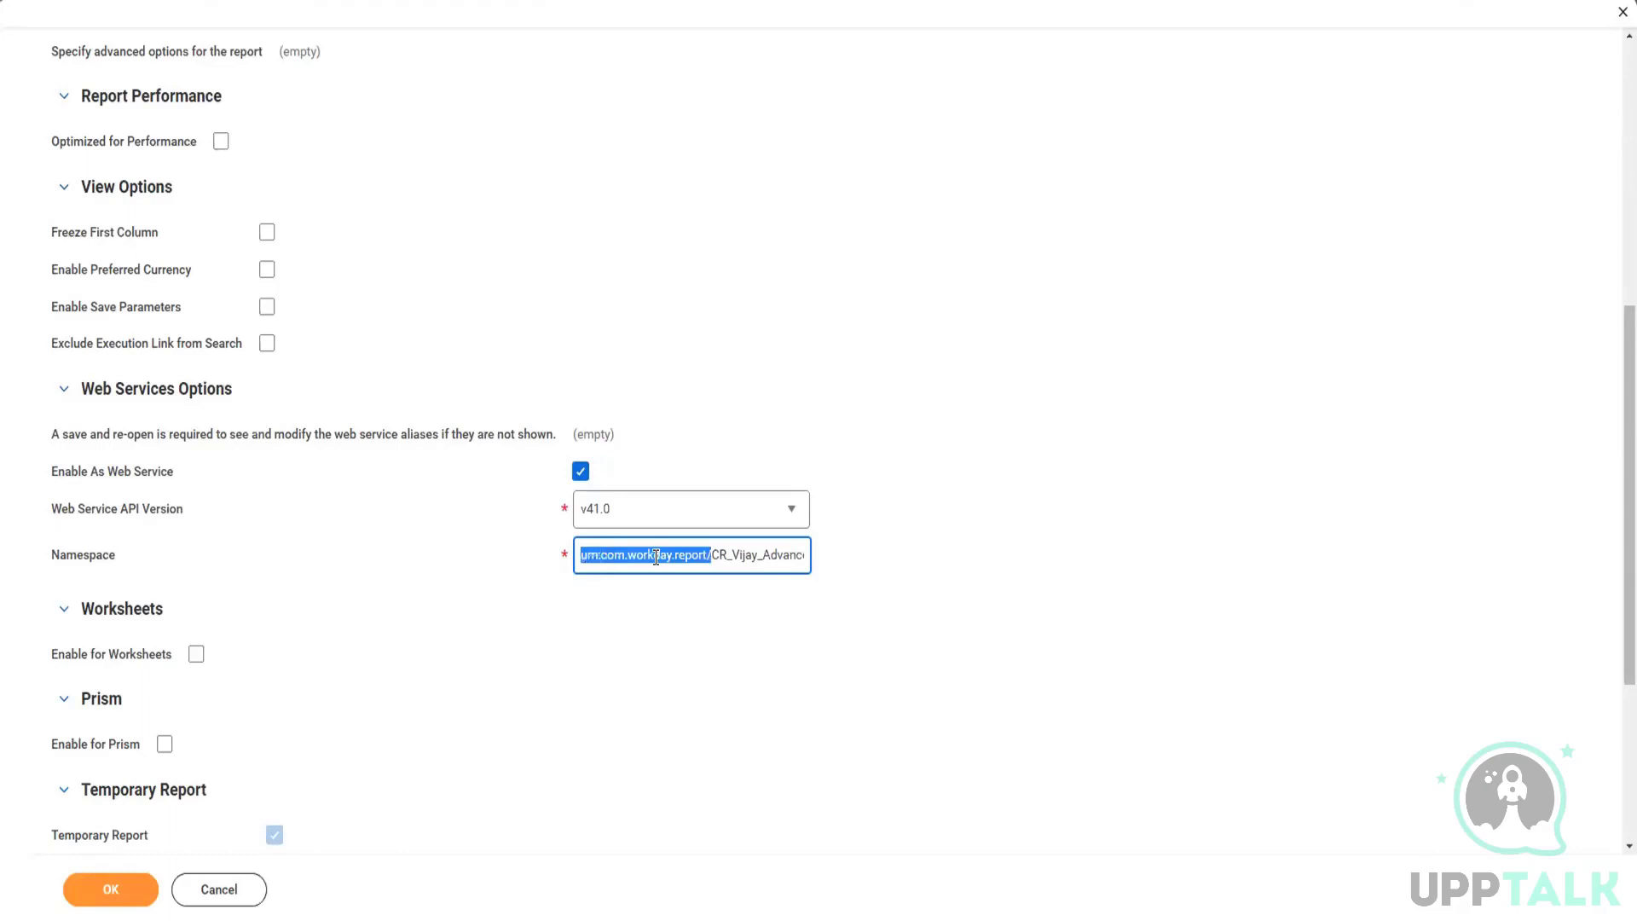
# Step: Compare the part of the namespace after the slash with the report name at the start of the report definition
pyautogui.press('Right')
pyautogui.hotkey('shift', 'Right')
pyautogui.hotkey('shift', 'Right')
pyautogui.hotkey('shift', 'Right')
pyautogui.hotkey('shift', 'Right')
pyautogui.hotkey('shift', 'Right')
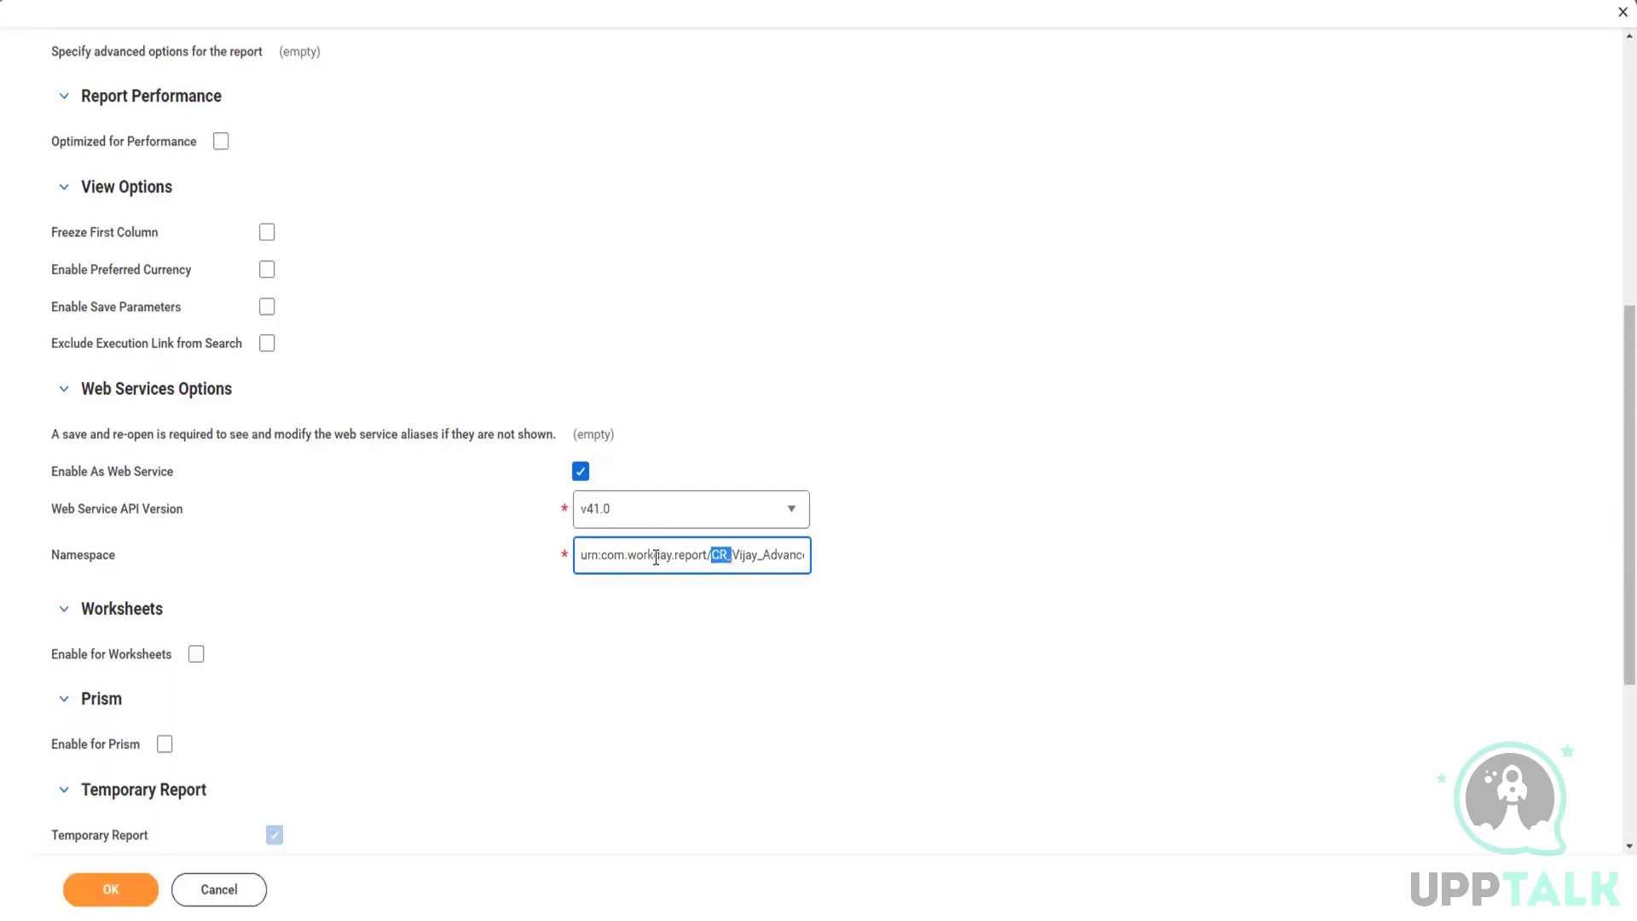
pyautogui.hotkey('shift', 'Right')
pyautogui.hotkey('shift', 'Right')
pyautogui.hotkey('shift', 'Right')
pyautogui.hotkey('shift', 'Right')
pyautogui.hotkey('shift', 'Right')
pyautogui.hotkey('shift', 'Right')
pyautogui.hotkey('shift', 'Right')
pyautogui.hotkey('shift', 'Right')
pyautogui.hotkey('shift', 'Right')
pyautogui.hotkey('shift', 'Right')
pyautogui.hotkey('shift', 'Right')
pyautogui.hotkey('shift', 'Right')
pyautogui.hotkey('shift', 'Right')
pyautogui.hotkey('shift', 'Right')
pyautogui.hotkey('shift', 'Right')
pyautogui.hotkey('shift', 'Right')
pyautogui.hotkey('shift', 'Right')
pyautogui.hotkey('shift', 'Right')
pyautogui.hotkey('shift', 'Right')
pyautogui.hotkey('shift', 'Right')
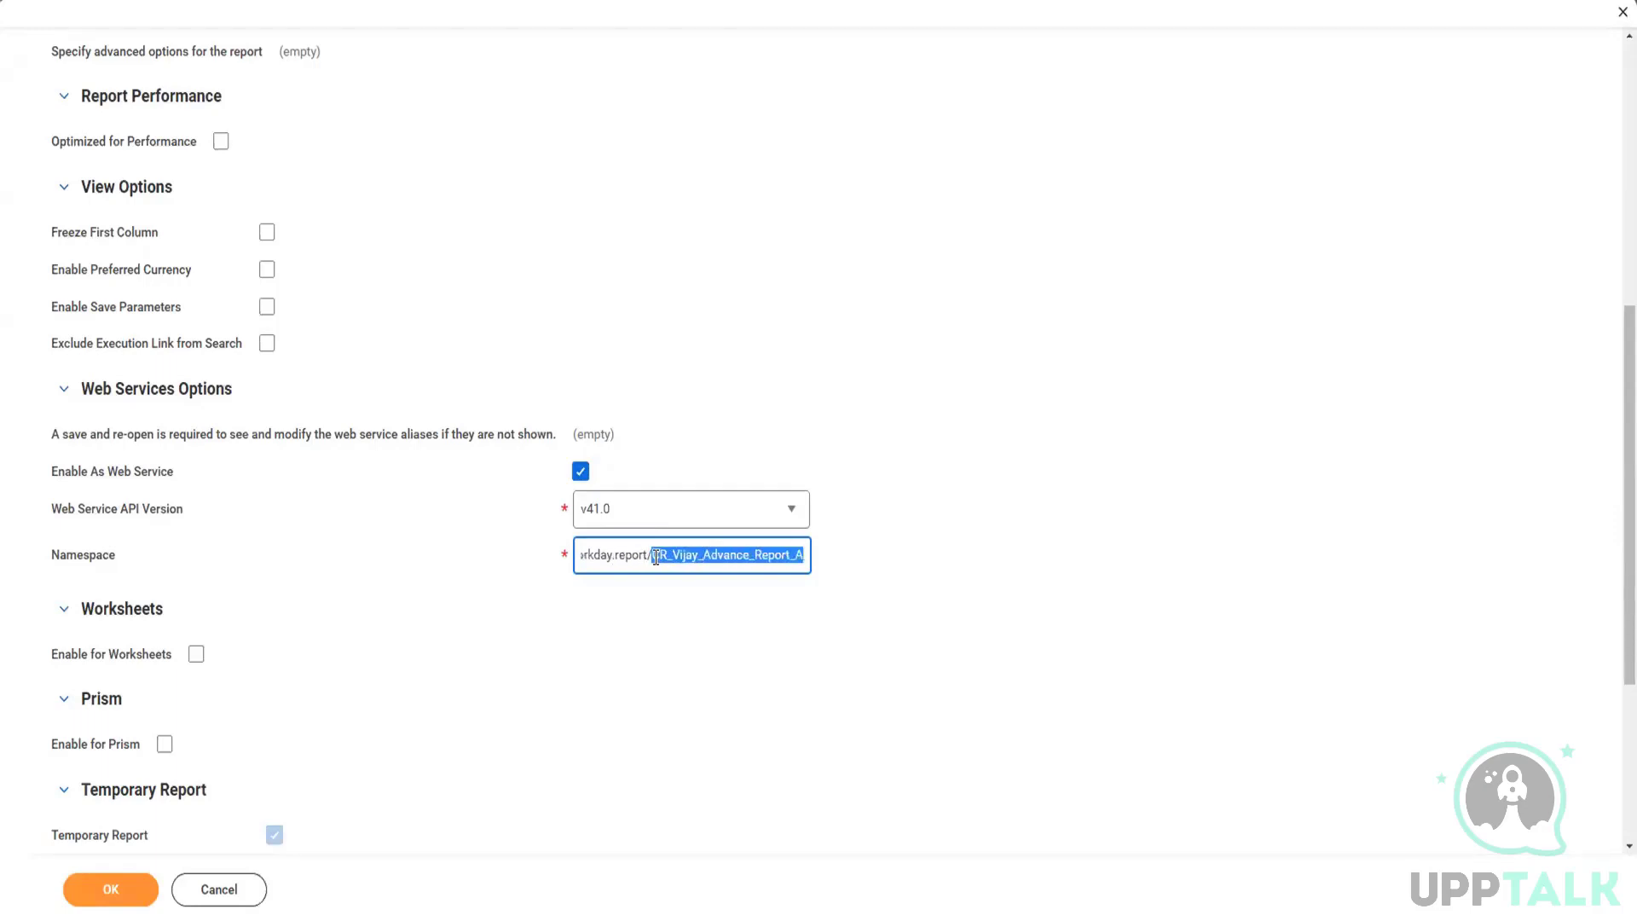
pyautogui.hotkey('shift', 'Right')
pyautogui.hotkey('shift', 'Right')
pyautogui.hotkey('shift', 'Right')
pyautogui.hotkey('shift', 'Right')
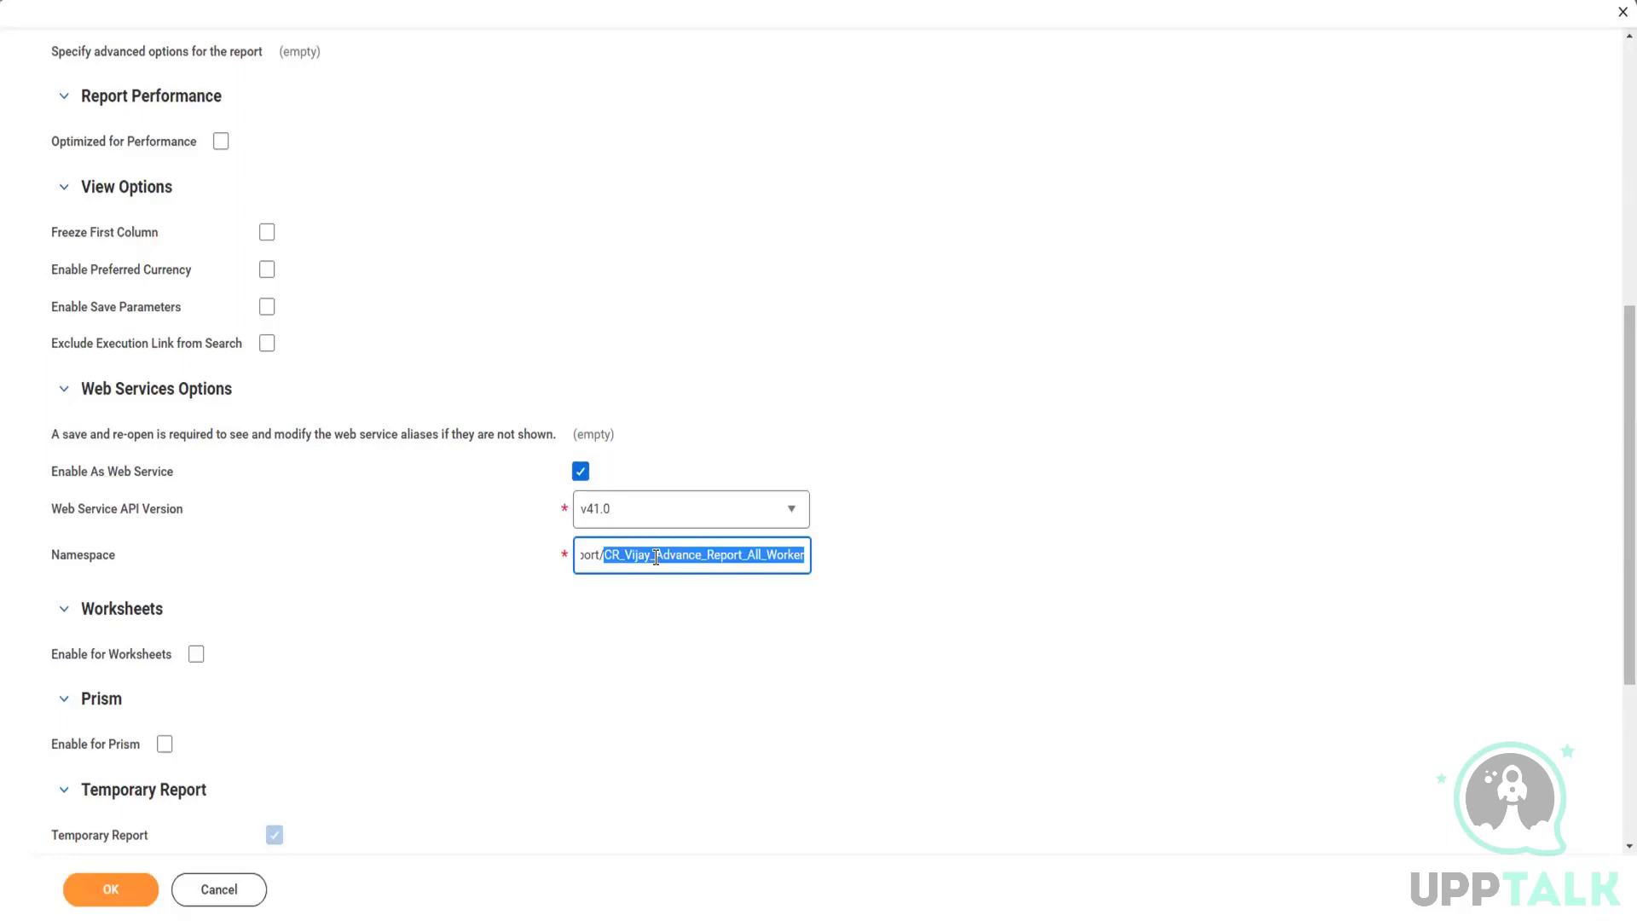
pyautogui.scroll(5, 387, 298)
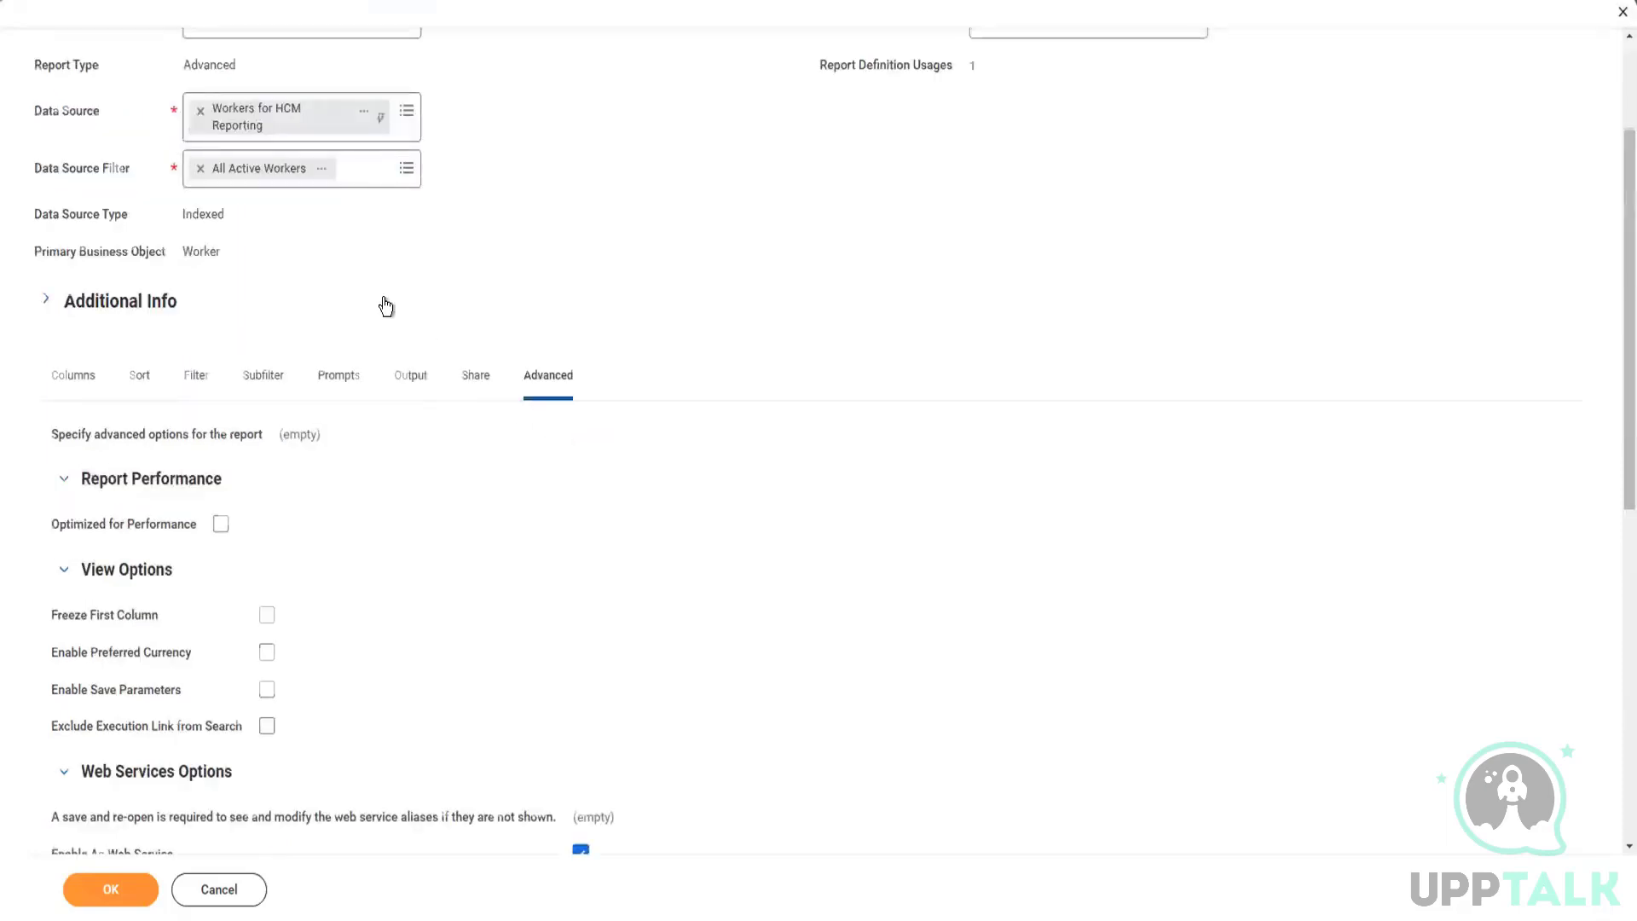
pyautogui.scroll(2, 387, 307)
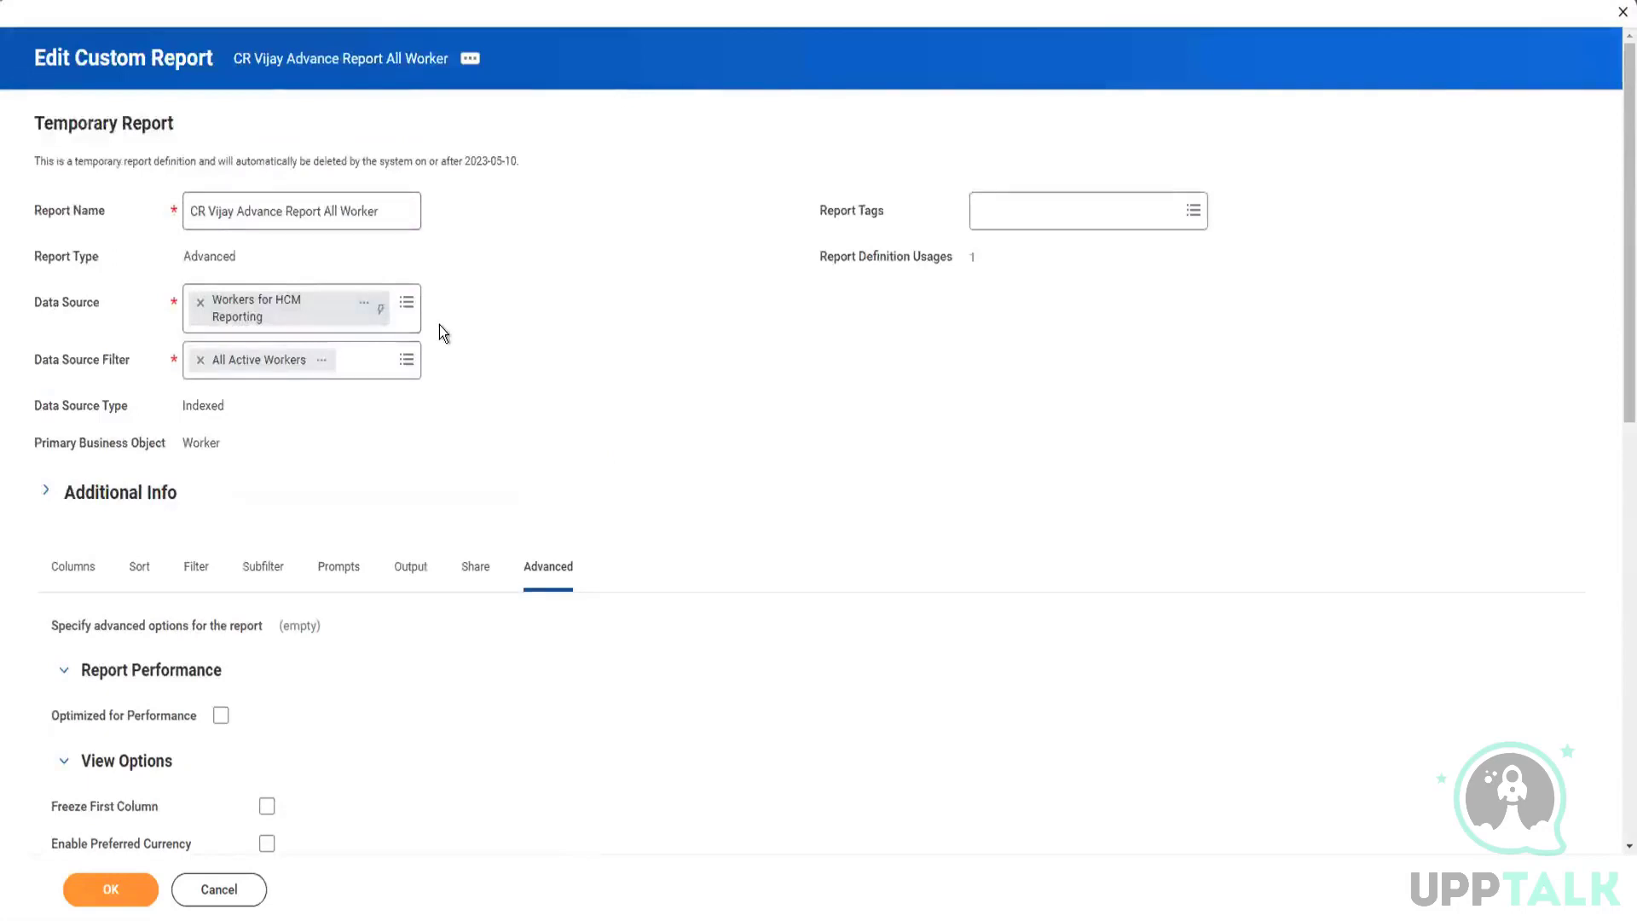
pyautogui.scroll(-8, 438, 325)
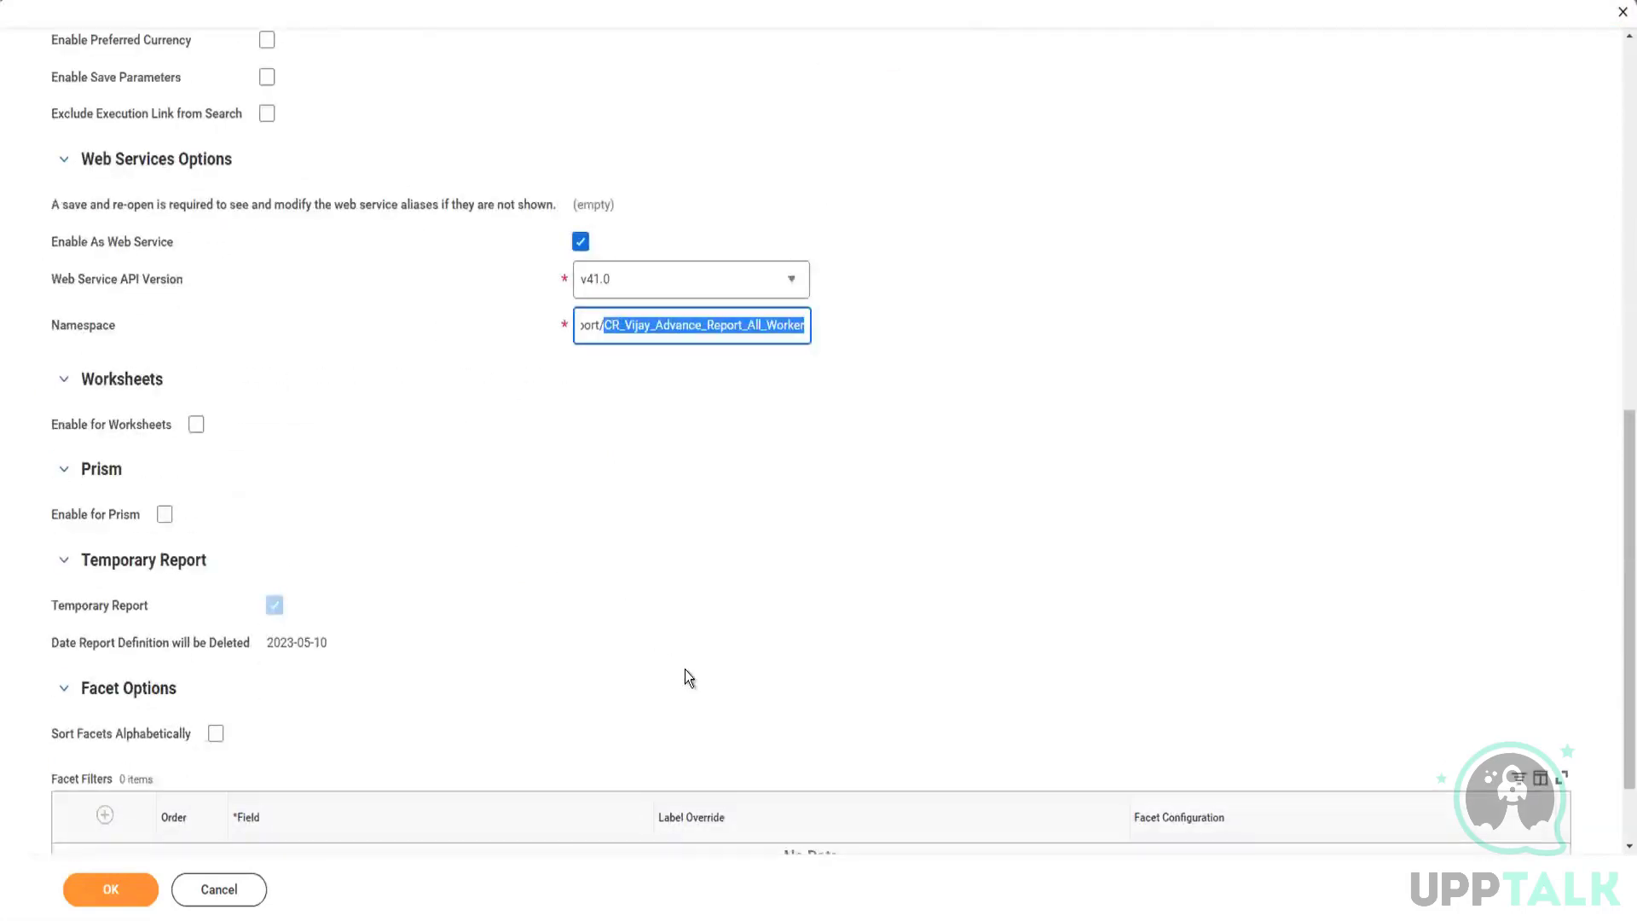
pyautogui.click(611, 326)
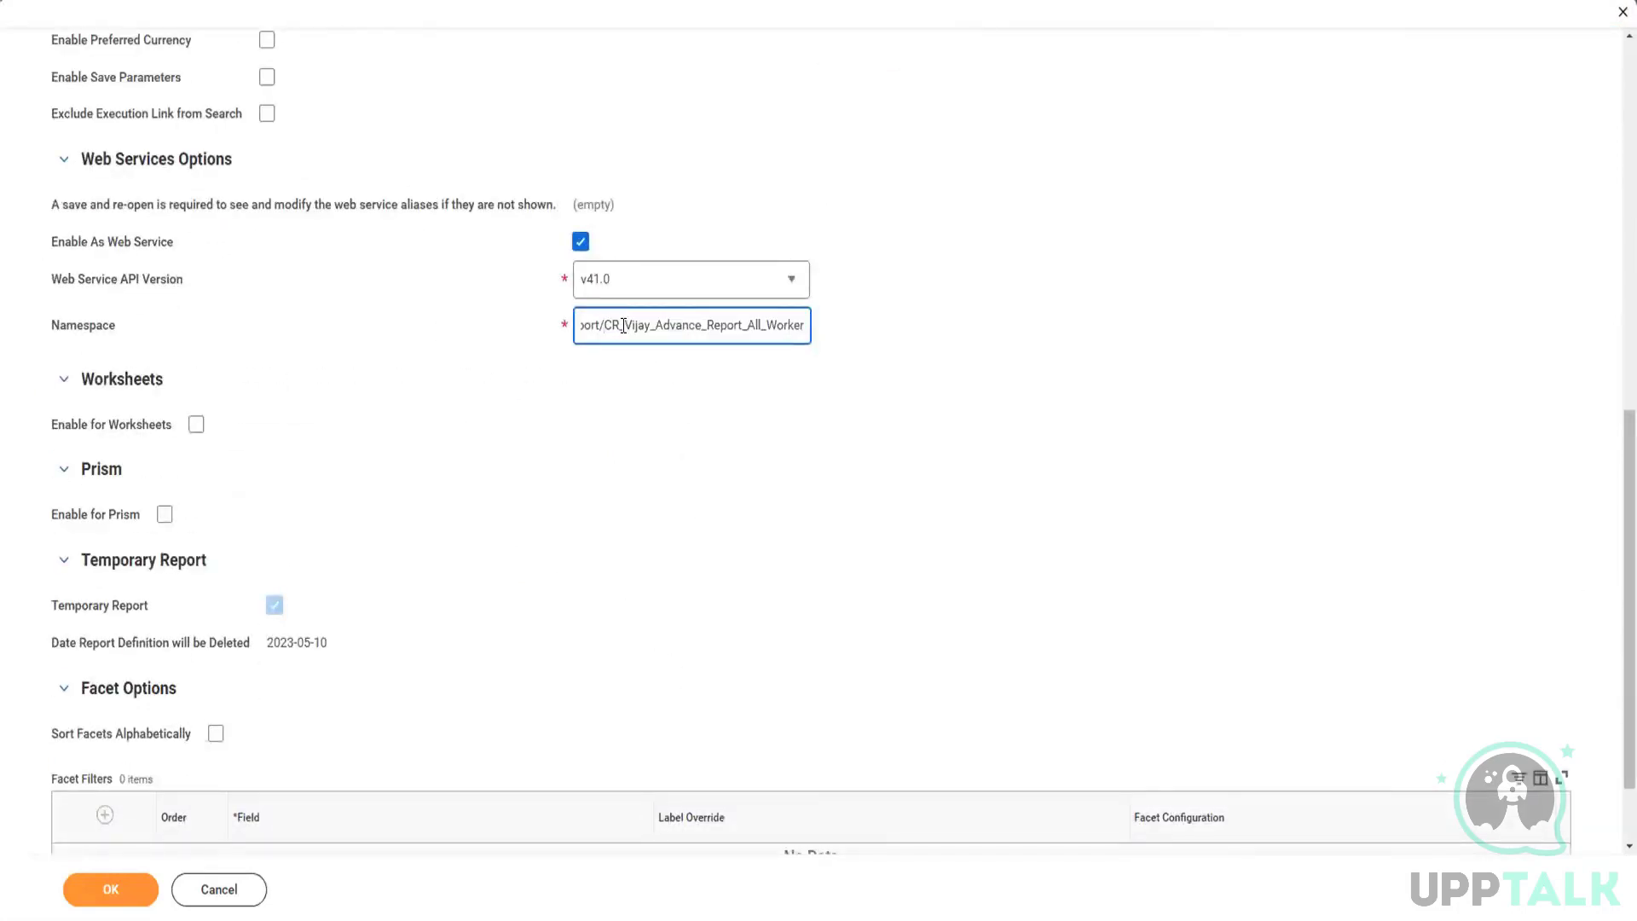
pyautogui.hotkey('shift', 'Right')
pyautogui.hotkey('shift', 'Right')
pyautogui.hotkey('shift', 'Right')
pyautogui.hotkey('shift', 'Right')
pyautogui.hotkey('shift', 'Right')
pyautogui.hotkey('shift', 'Right')
pyautogui.hotkey('shift', 'Right')
pyautogui.hotkey('shift', 'Right')
pyautogui.hotkey('shift', 'Right')
pyautogui.hotkey('shift', 'Right')
pyautogui.hotkey('shift', 'Right')
pyautogui.hotkey('shift', 'Right')
pyautogui.hotkey('shift', 'Right')
pyautogui.hotkey('shift', 'Right')
pyautogui.hotkey('shift', 'Right')
pyautogui.hotkey('shift', 'Right')
pyautogui.hotkey('shift', 'Right')
pyautogui.hotkey('shift', 'Right')
pyautogui.hotkey('shift', 'Right')
pyautogui.hotkey('shift', 'Right')
pyautogui.hotkey('shift', 'Right')
pyautogui.hotkey('shift', 'Right')
pyautogui.hotkey('shift', 'Right')
pyautogui.hotkey('shift', 'Right')
pyautogui.hotkey('shift', 'Right')
pyautogui.hotkey('shift', 'Right')
pyautogui.hotkey('shift', 'Right')
pyautogui.hotkey('shift', 'Right')
pyautogui.hotkey('shift', 'Right')
pyautogui.hotkey('shift', 'Right')
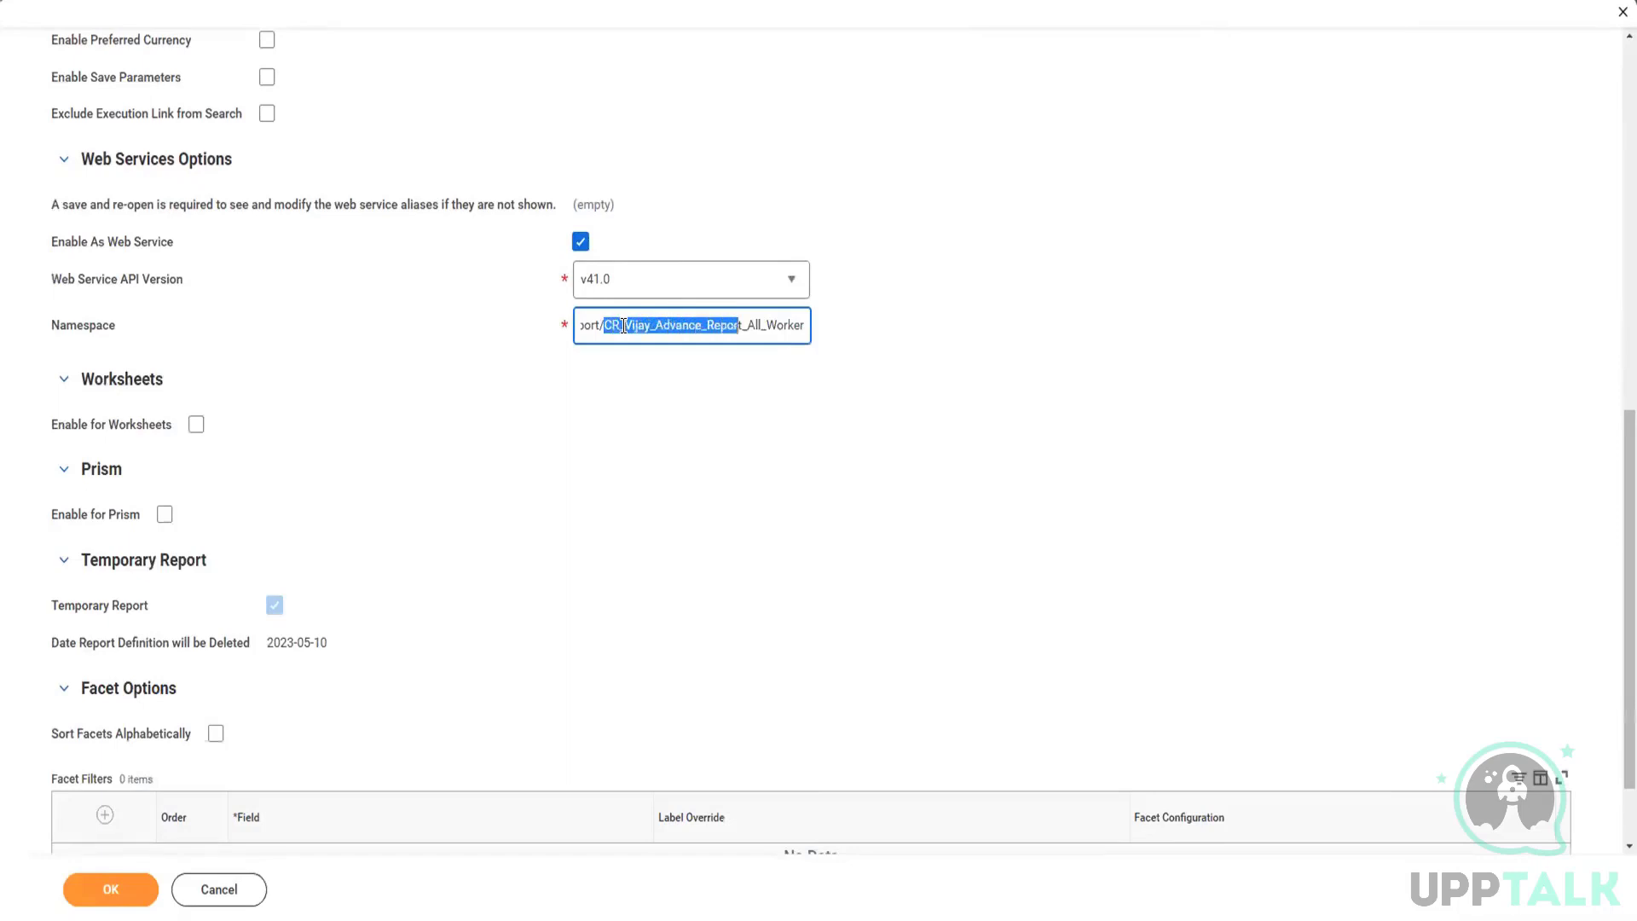
pyautogui.hotkey('shift', 'Right')
pyautogui.click(749, 327)
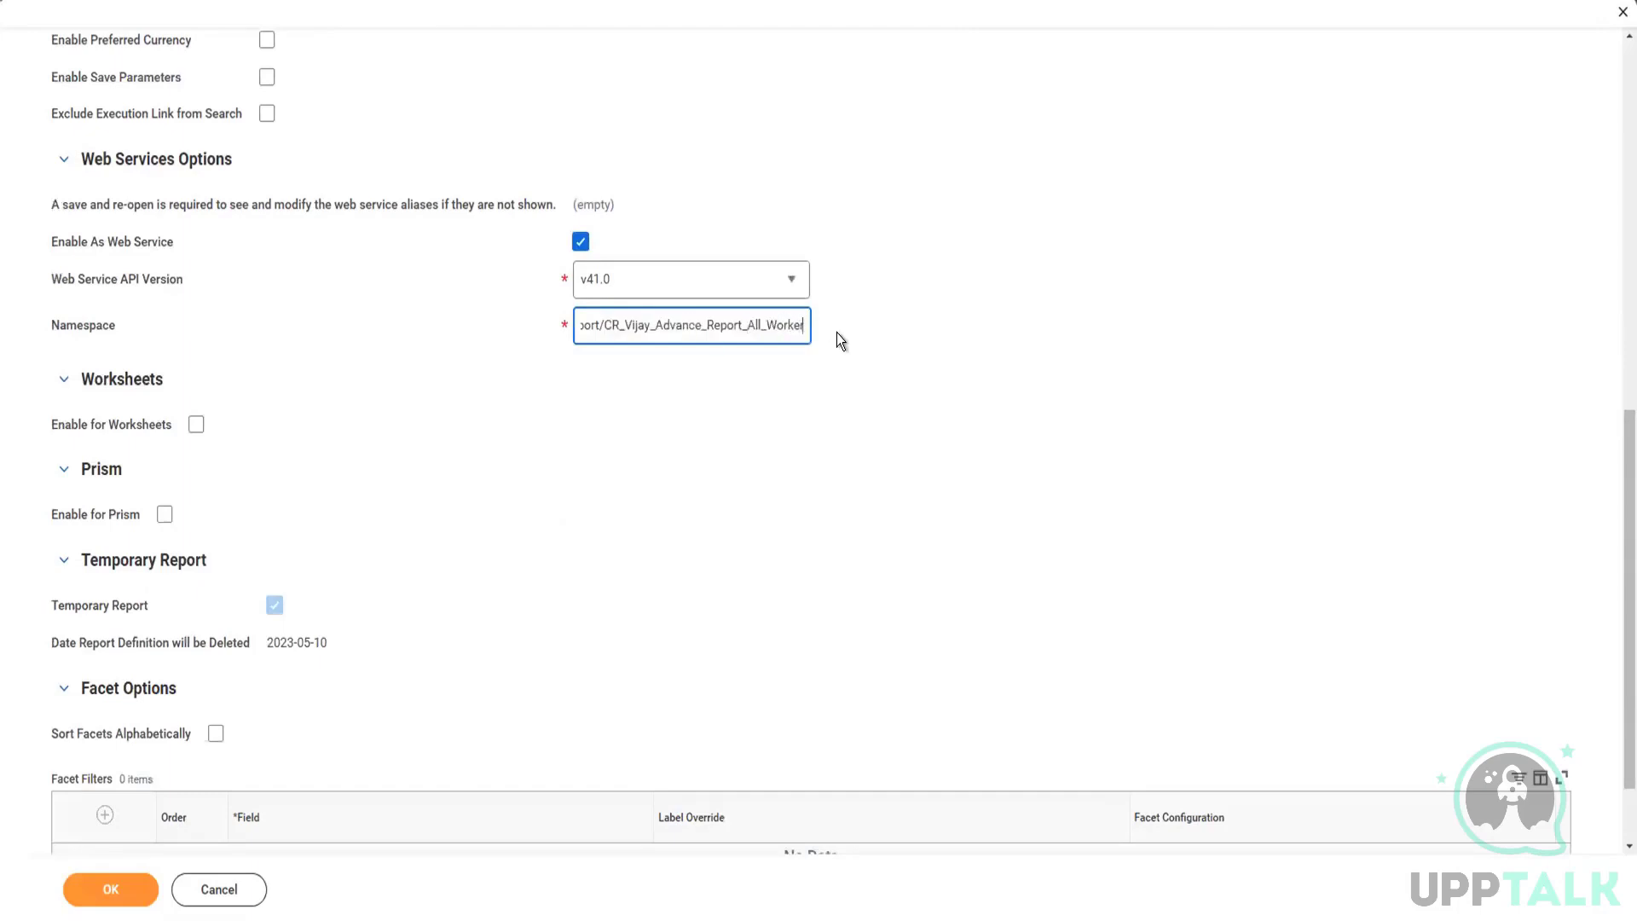
pyautogui.write('_')
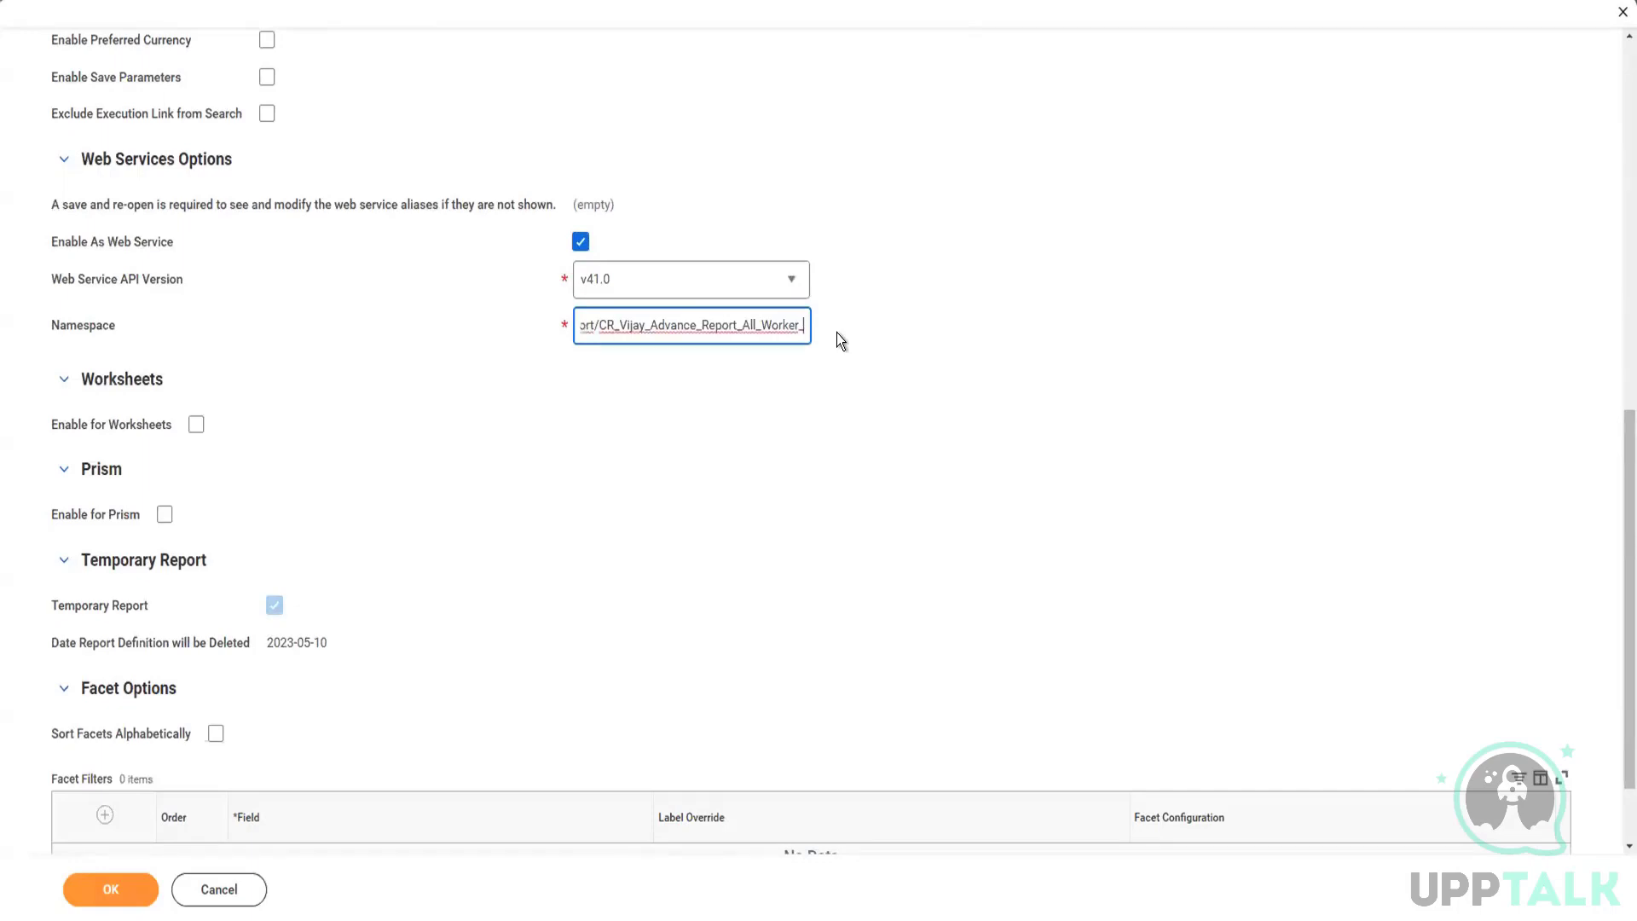
pyautogui.write('daa')
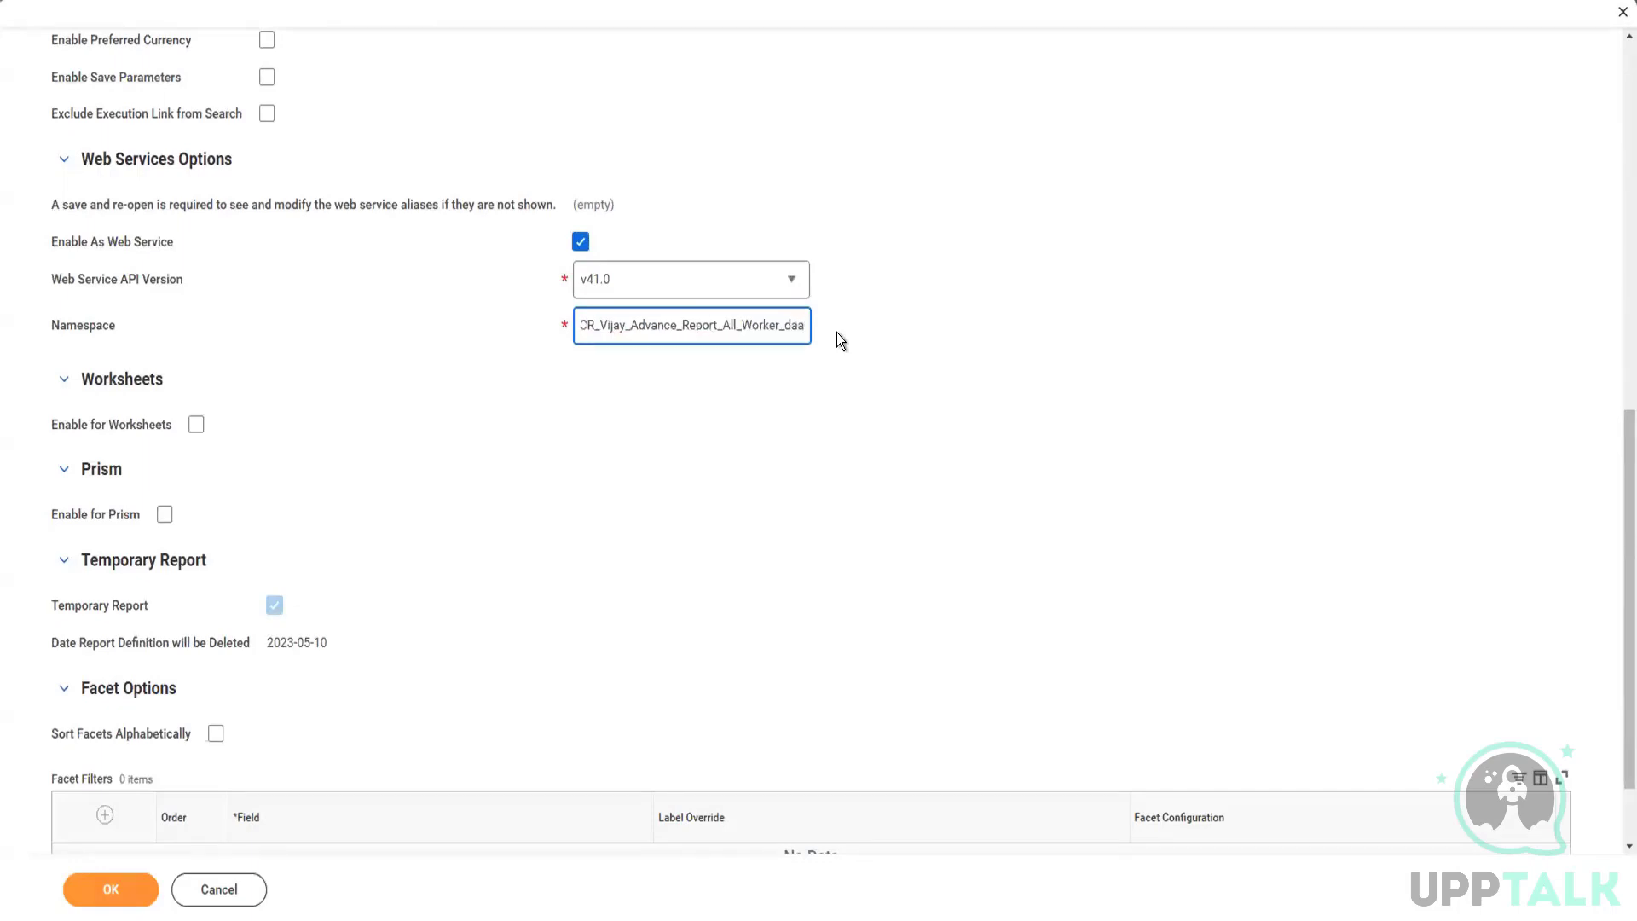
pyautogui.press('BackSpace')
pyautogui.press('BackSpace')
pyautogui.press('BackSpace')
pyautogui.press('BackSpace')
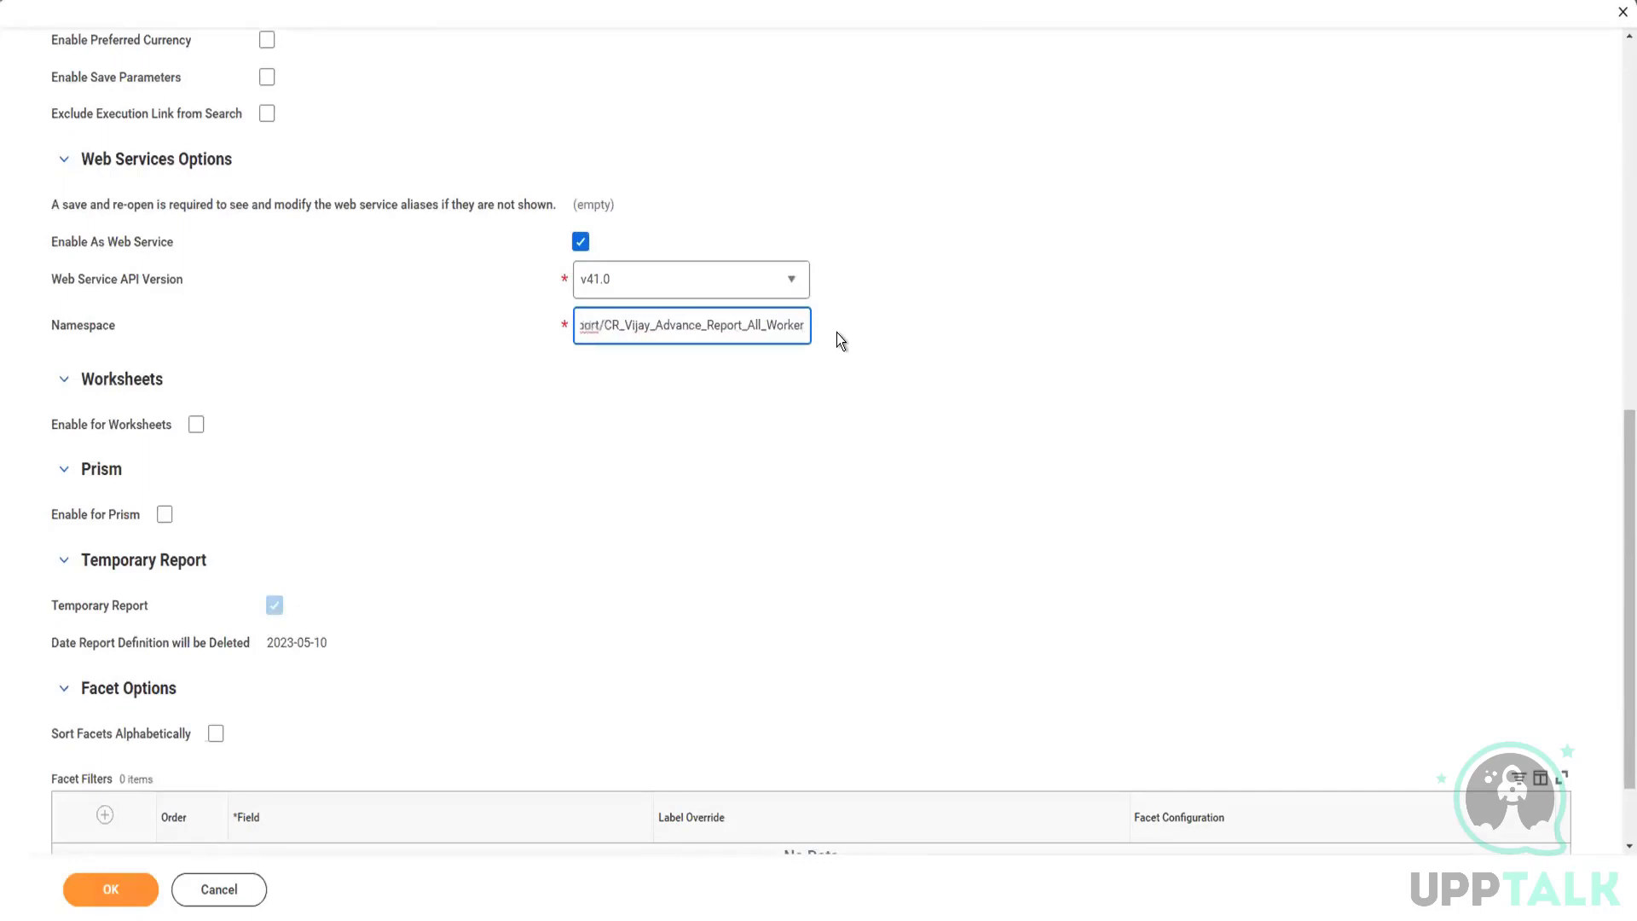
pyautogui.click(744, 413)
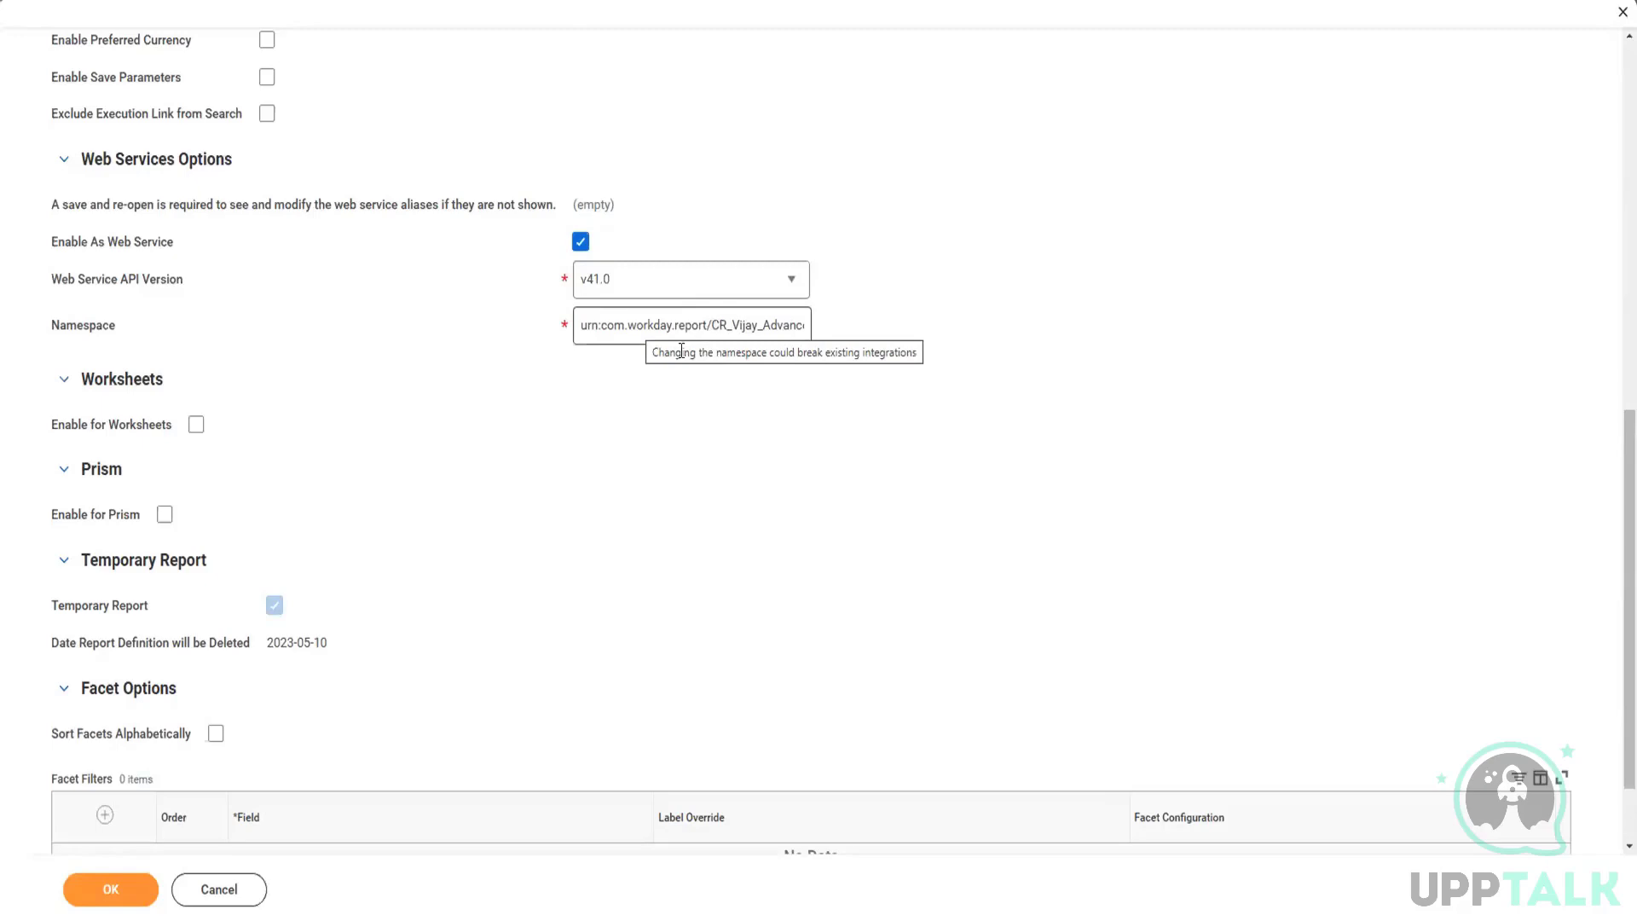
# Step: Return to the web services options and highlight the "urn:com.workday.report" part of the namespace for inspection
pyautogui.scroll(-1, 486, 383)
pyautogui.scroll(6, 500, 316)
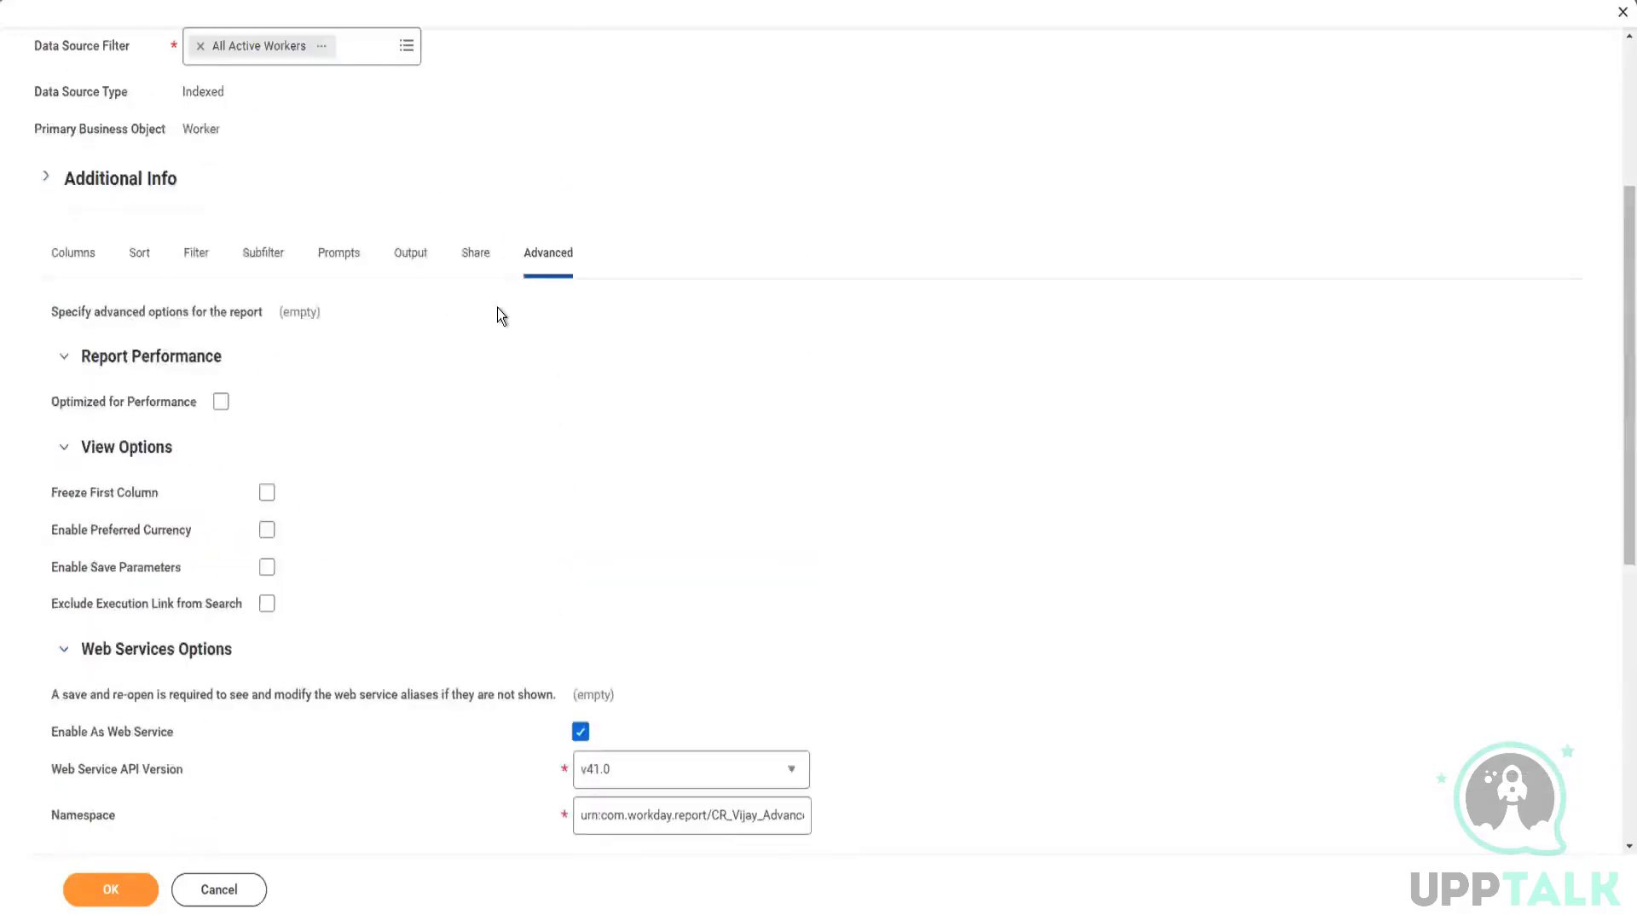
pyautogui.scroll(-2, 500, 314)
pyautogui.scroll(2, 499, 314)
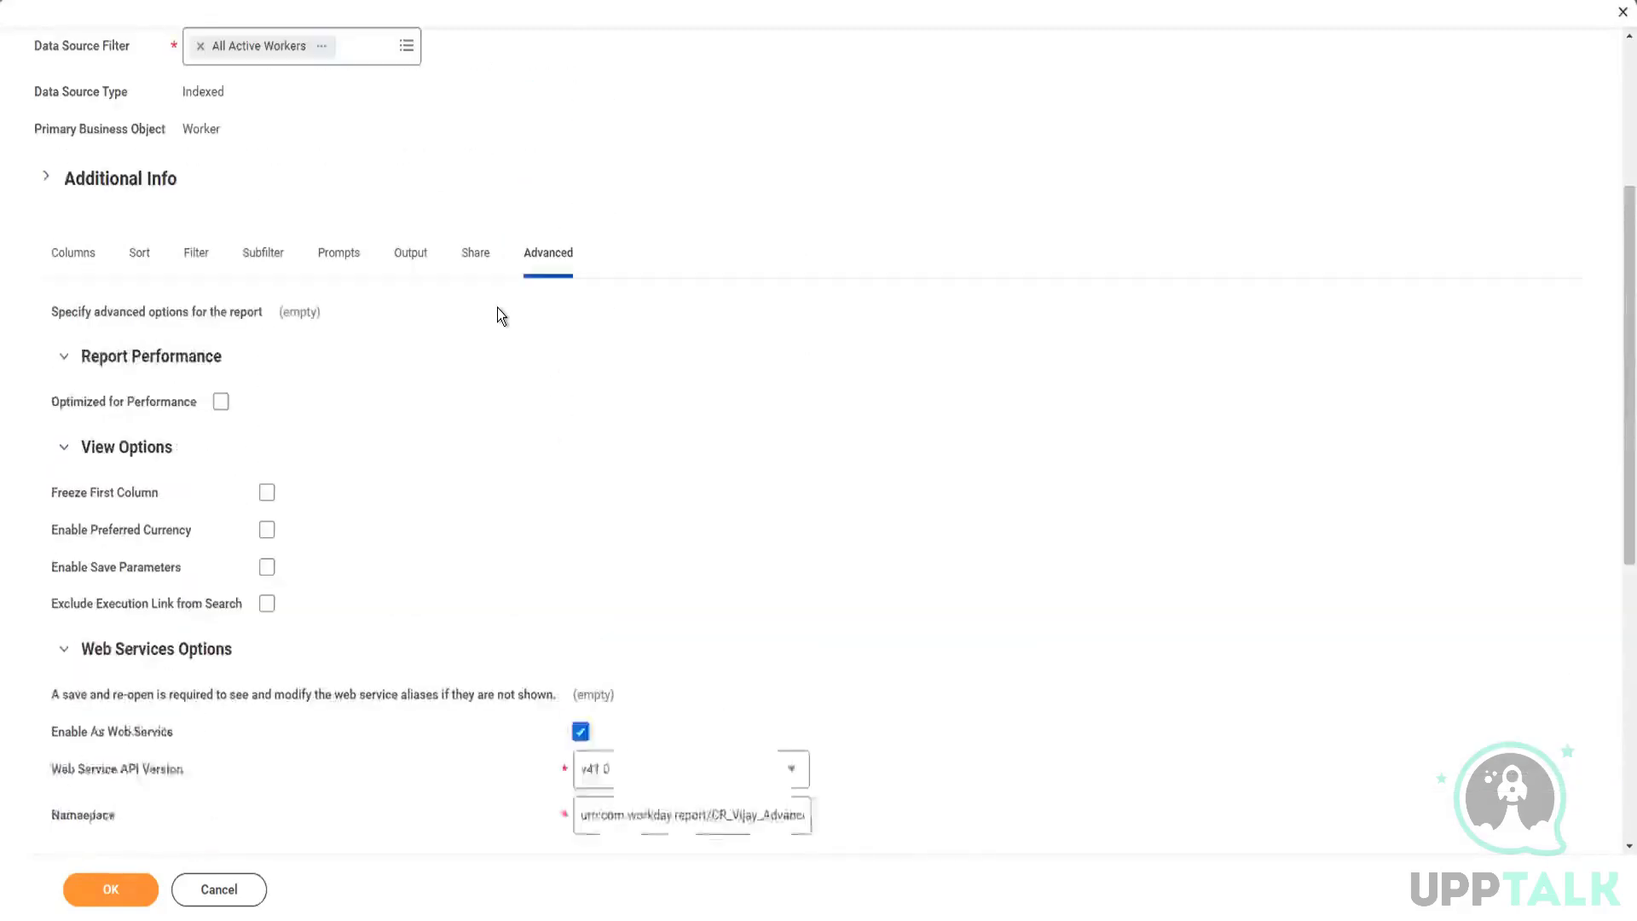
pyautogui.scroll(-1, 500, 316)
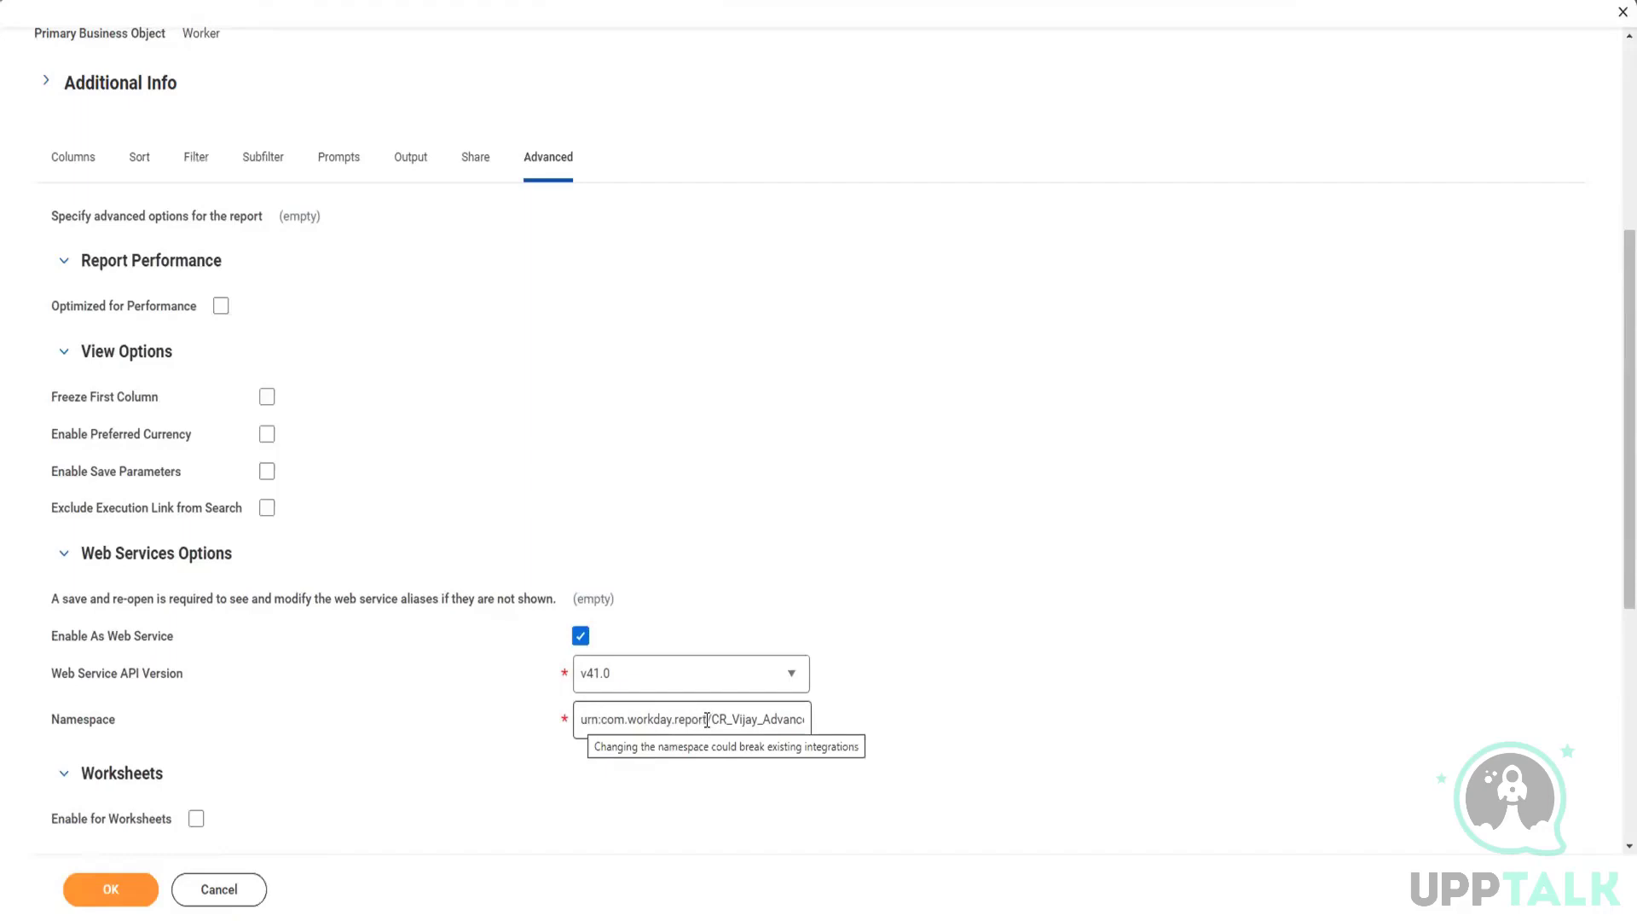
pyautogui.moveTo(706, 720); pyautogui.dragTo(566, 723)
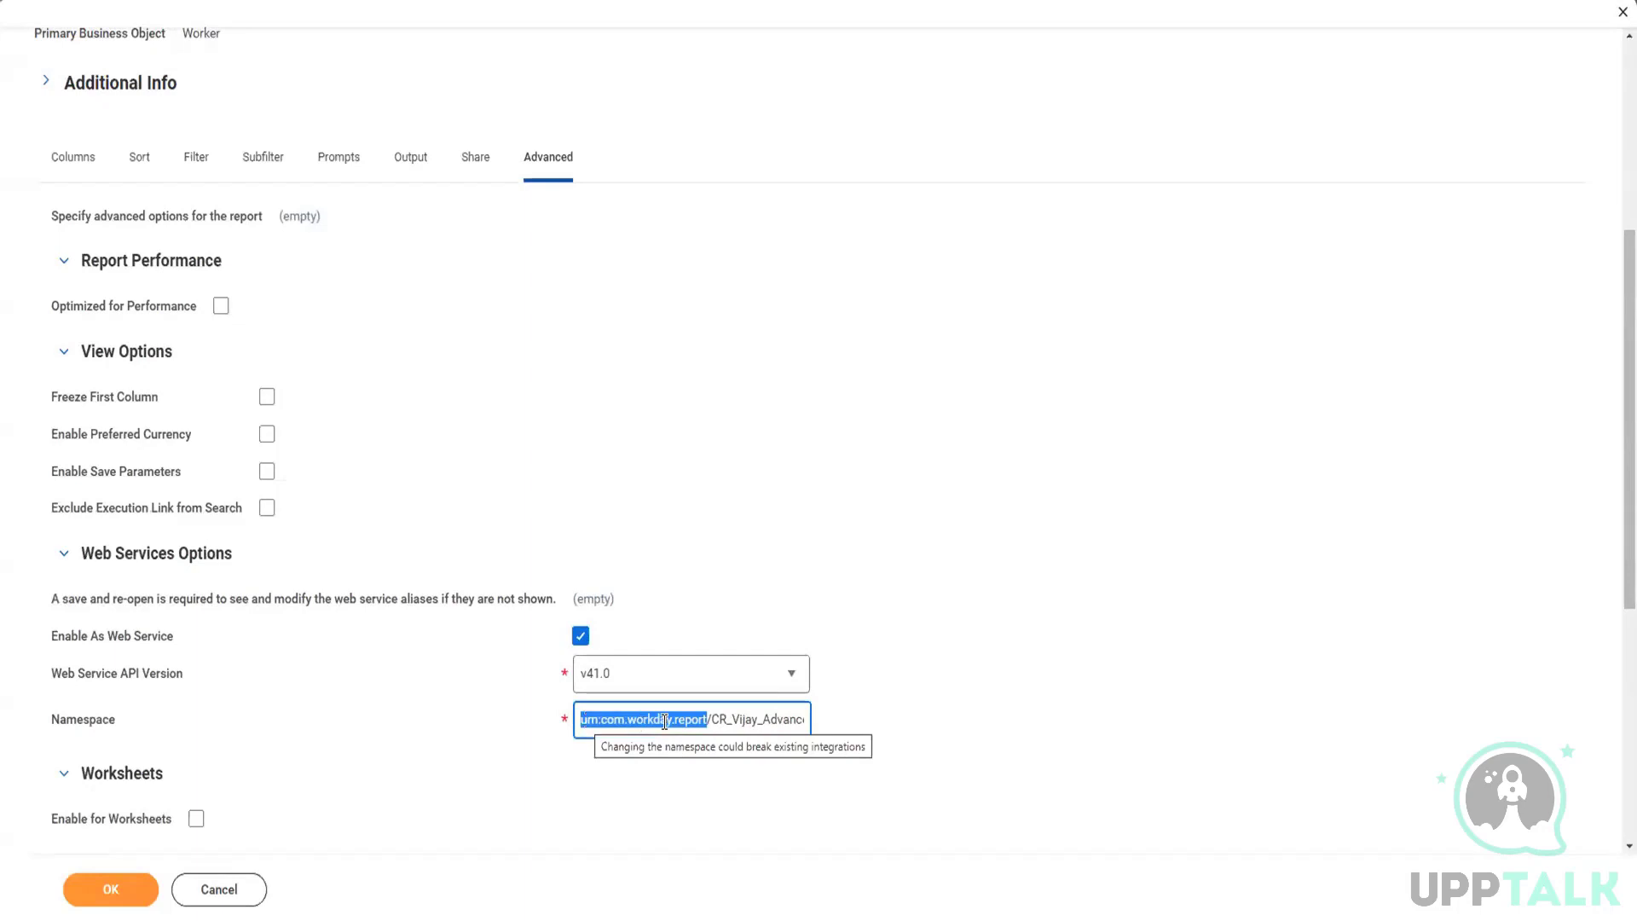
pyautogui.click(708, 718)
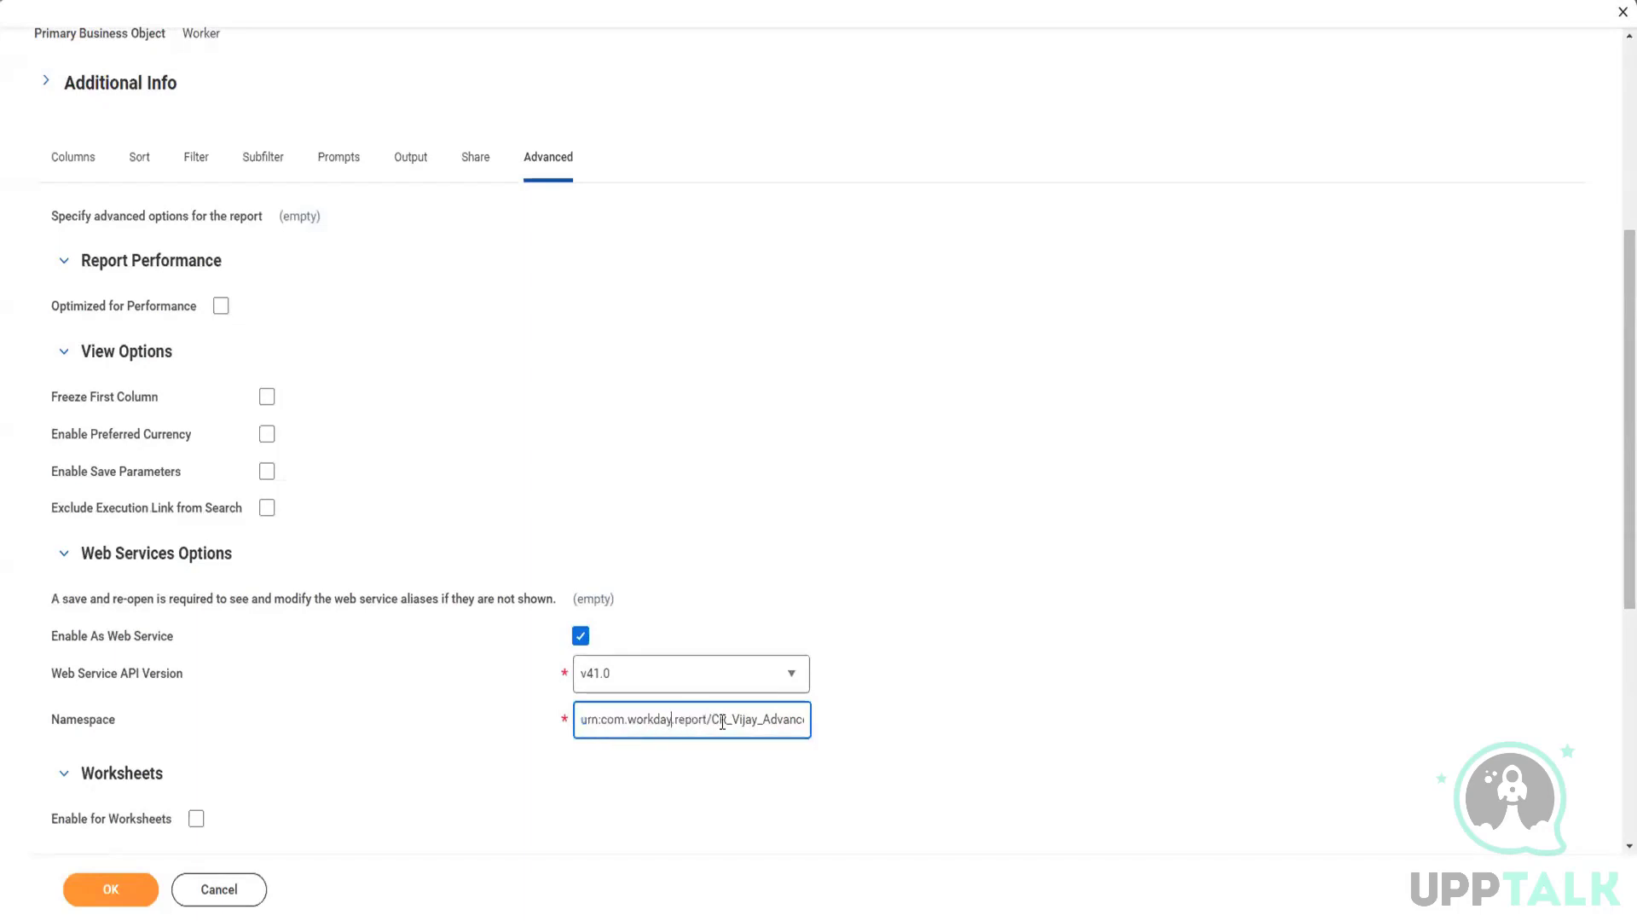
pyautogui.moveTo(709, 718); pyautogui.dragTo(534, 729)
pyautogui.click(714, 645)
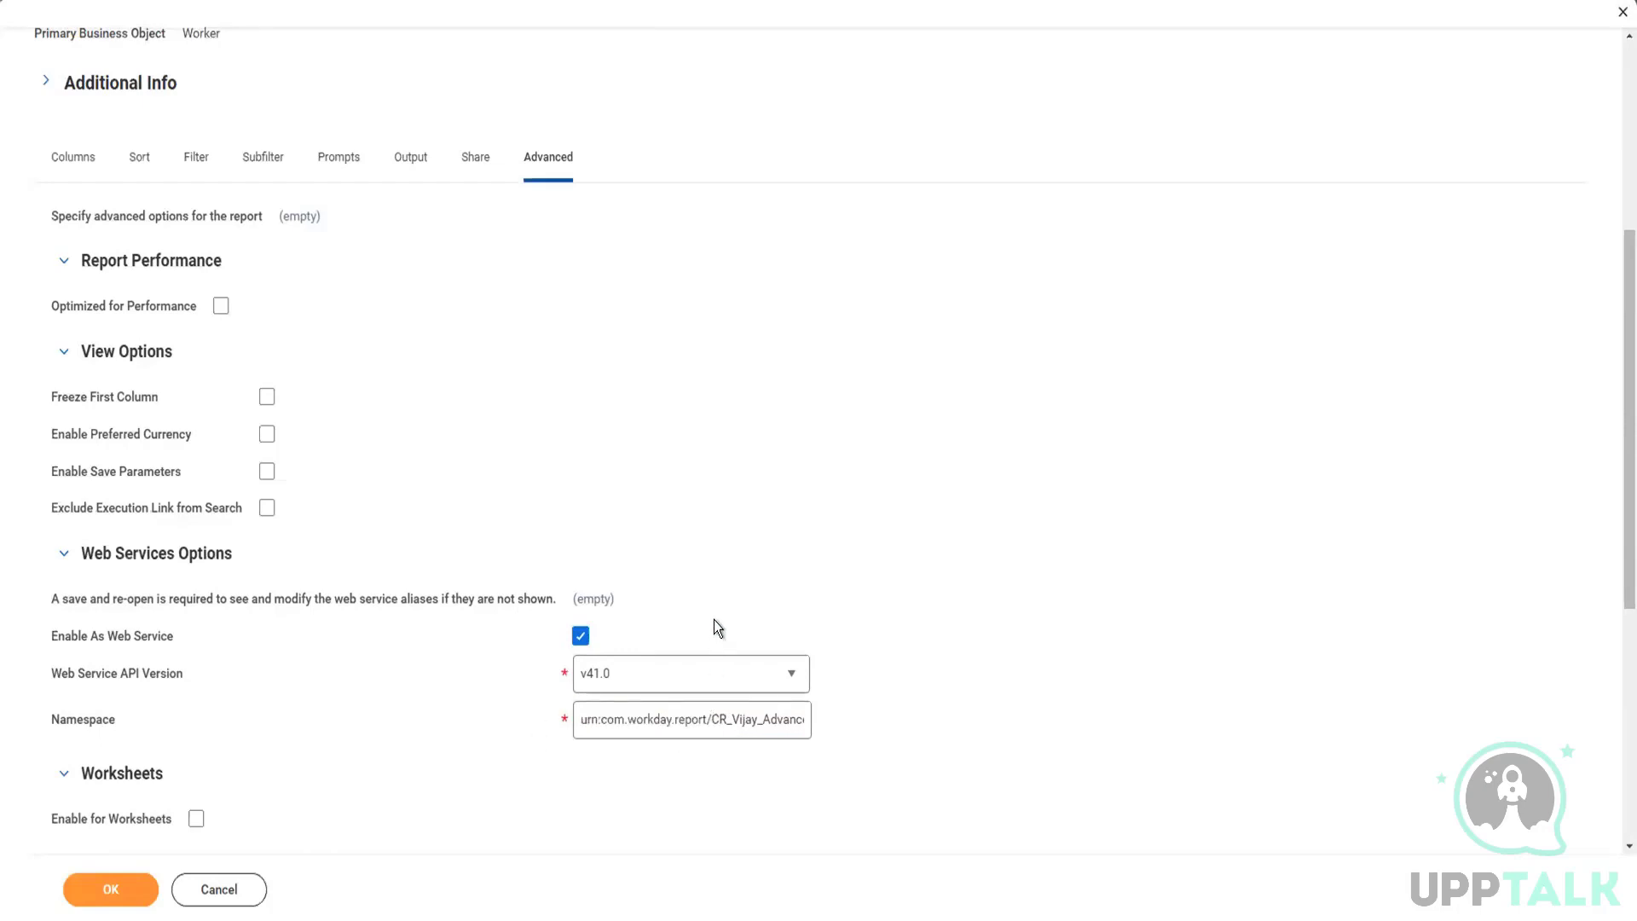
pyautogui.scroll(-1, 713, 617)
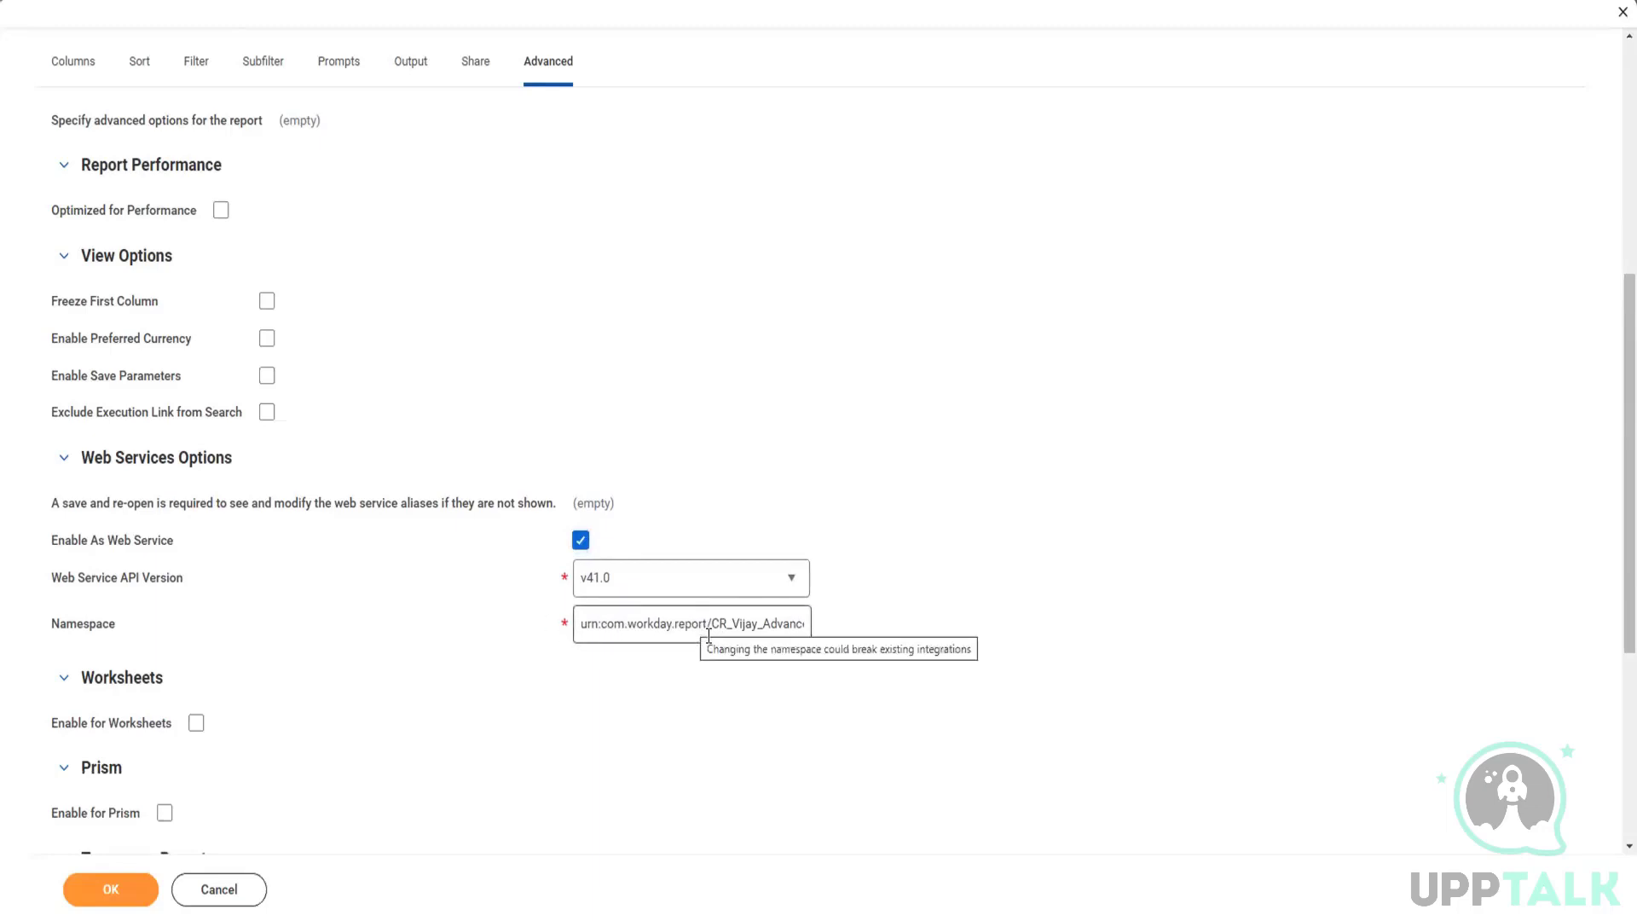
pyautogui.moveTo(706, 627); pyautogui.dragTo(546, 645)
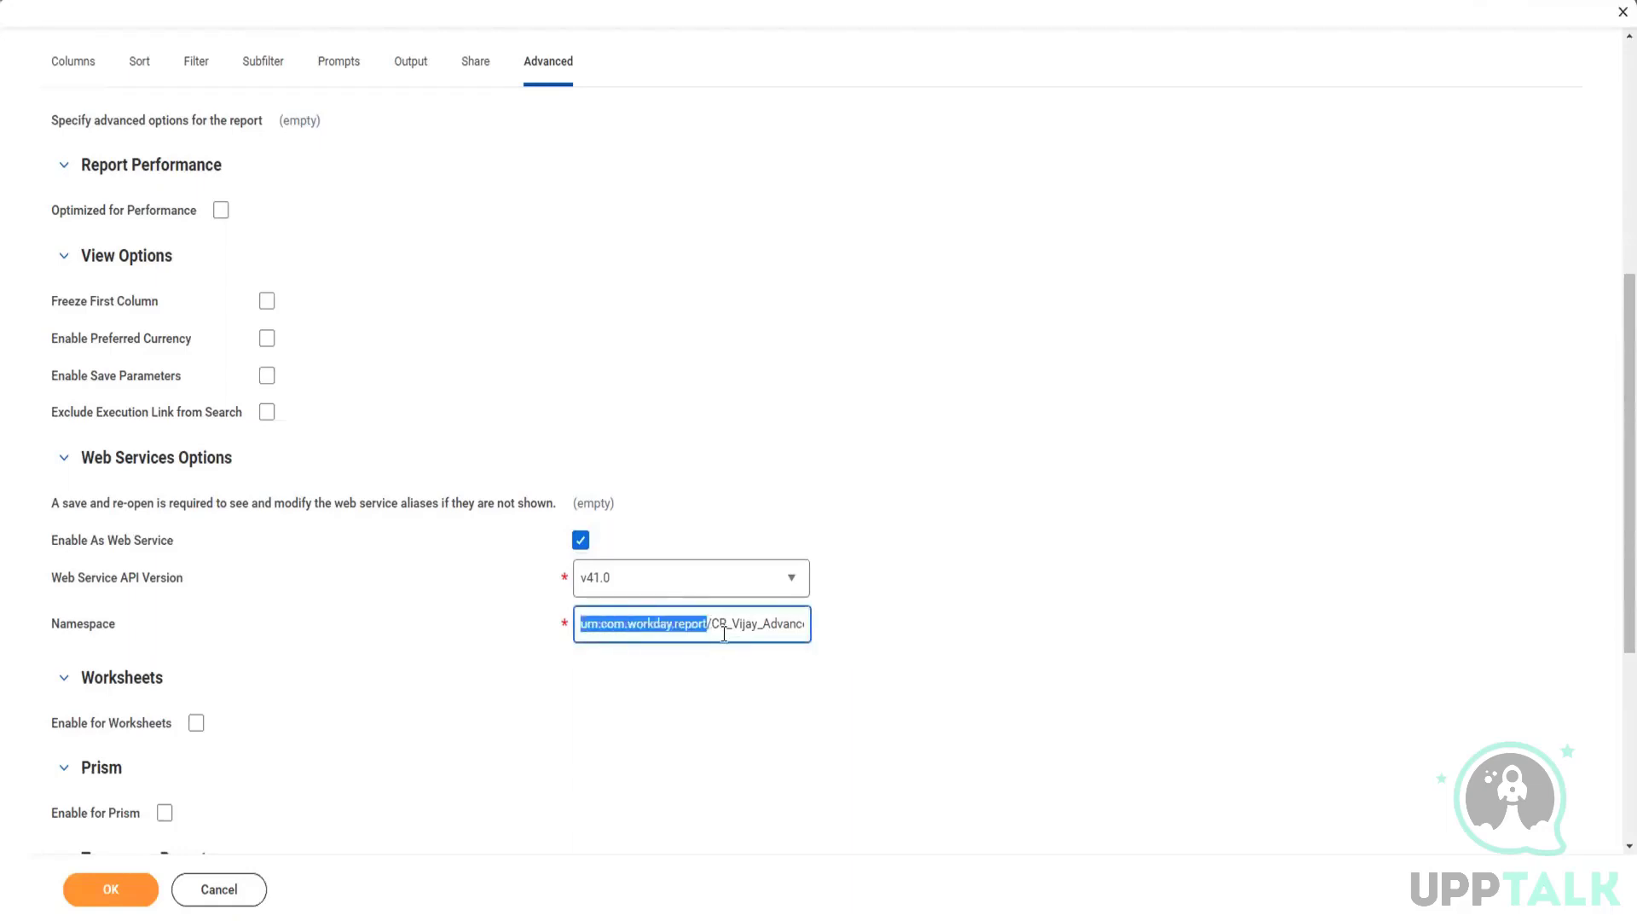
# Step: Highlight the report-name part of the namespace, from after the slash to its end
pyautogui.moveTo(712, 625); pyautogui.dragTo(846, 635)
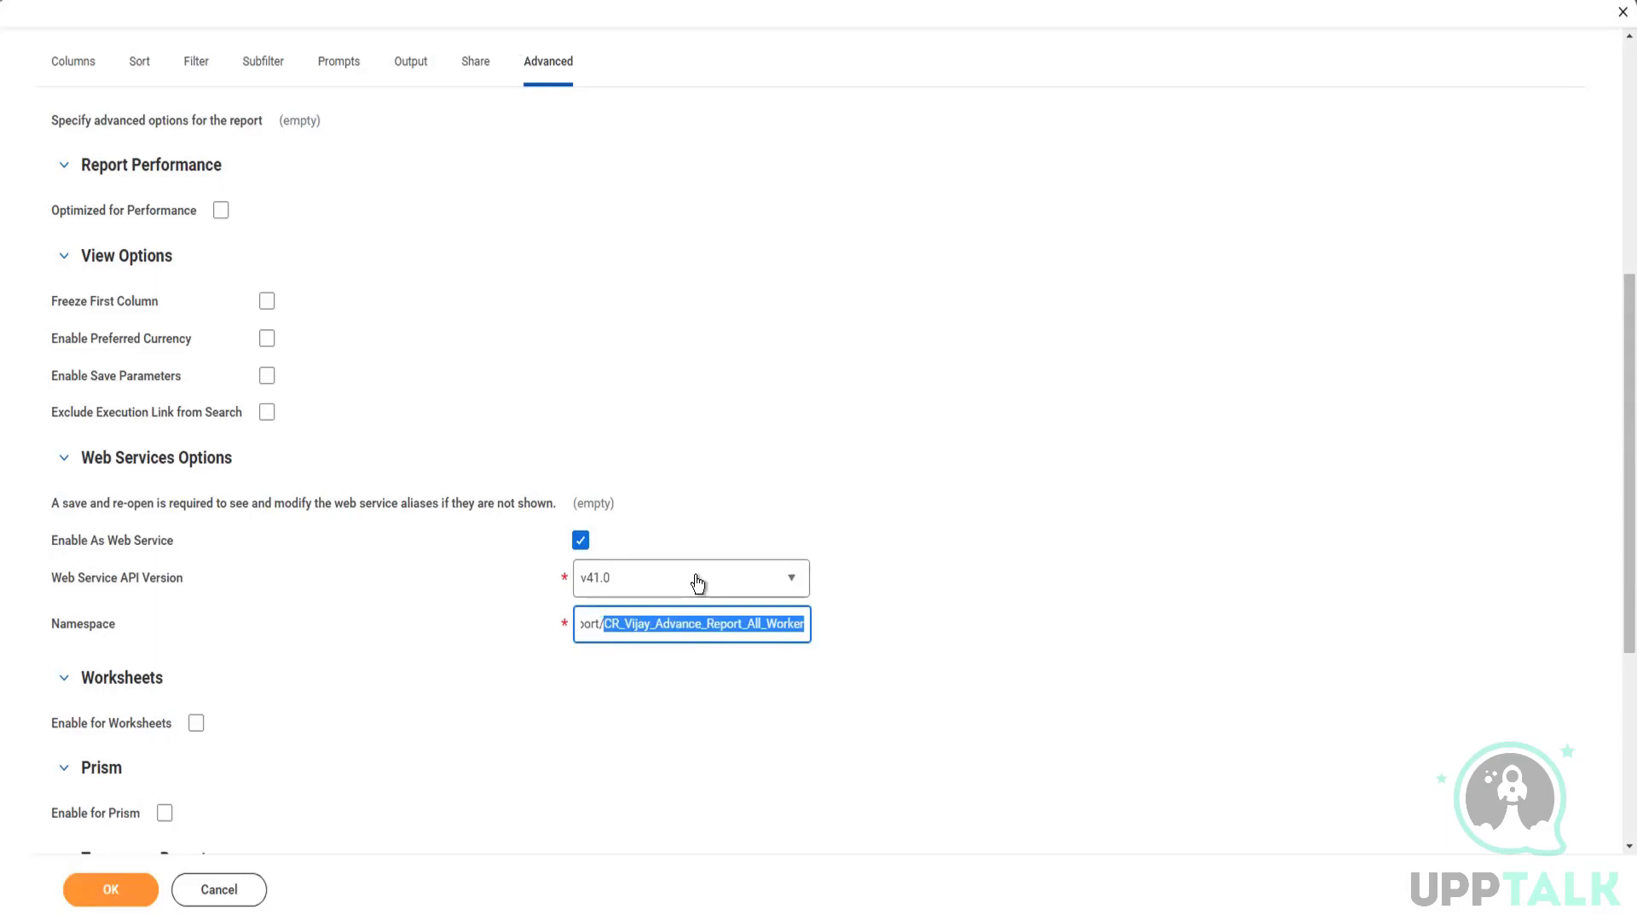
pyautogui.click(637, 627)
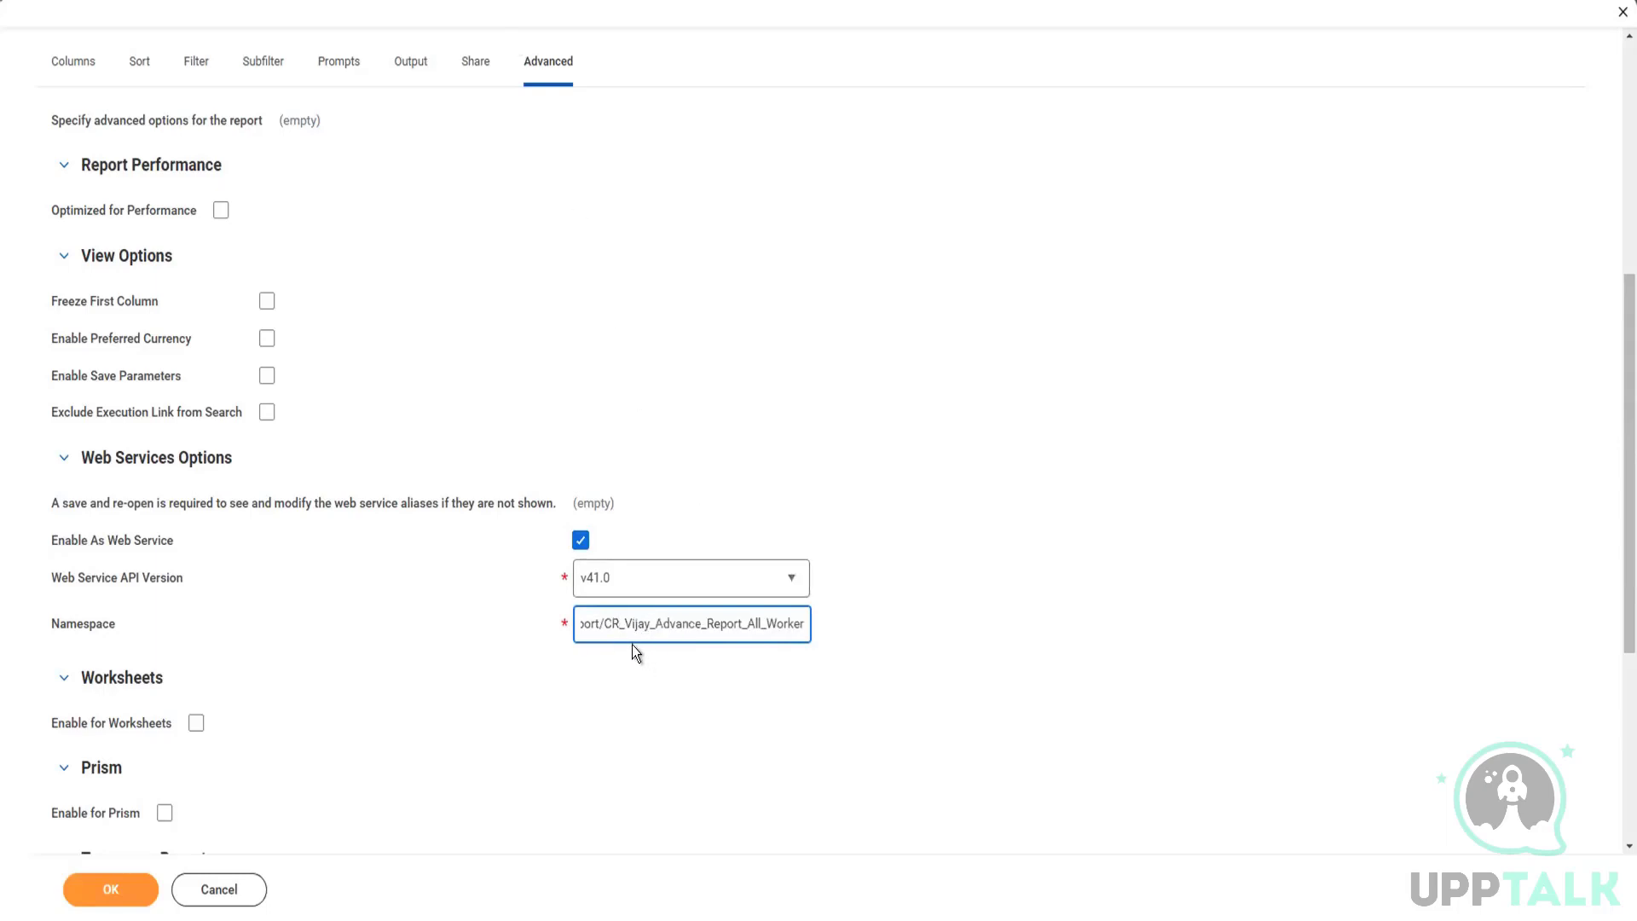
pyautogui.click(625, 628)
pyautogui.moveTo(605, 625); pyautogui.dragTo(841, 628)
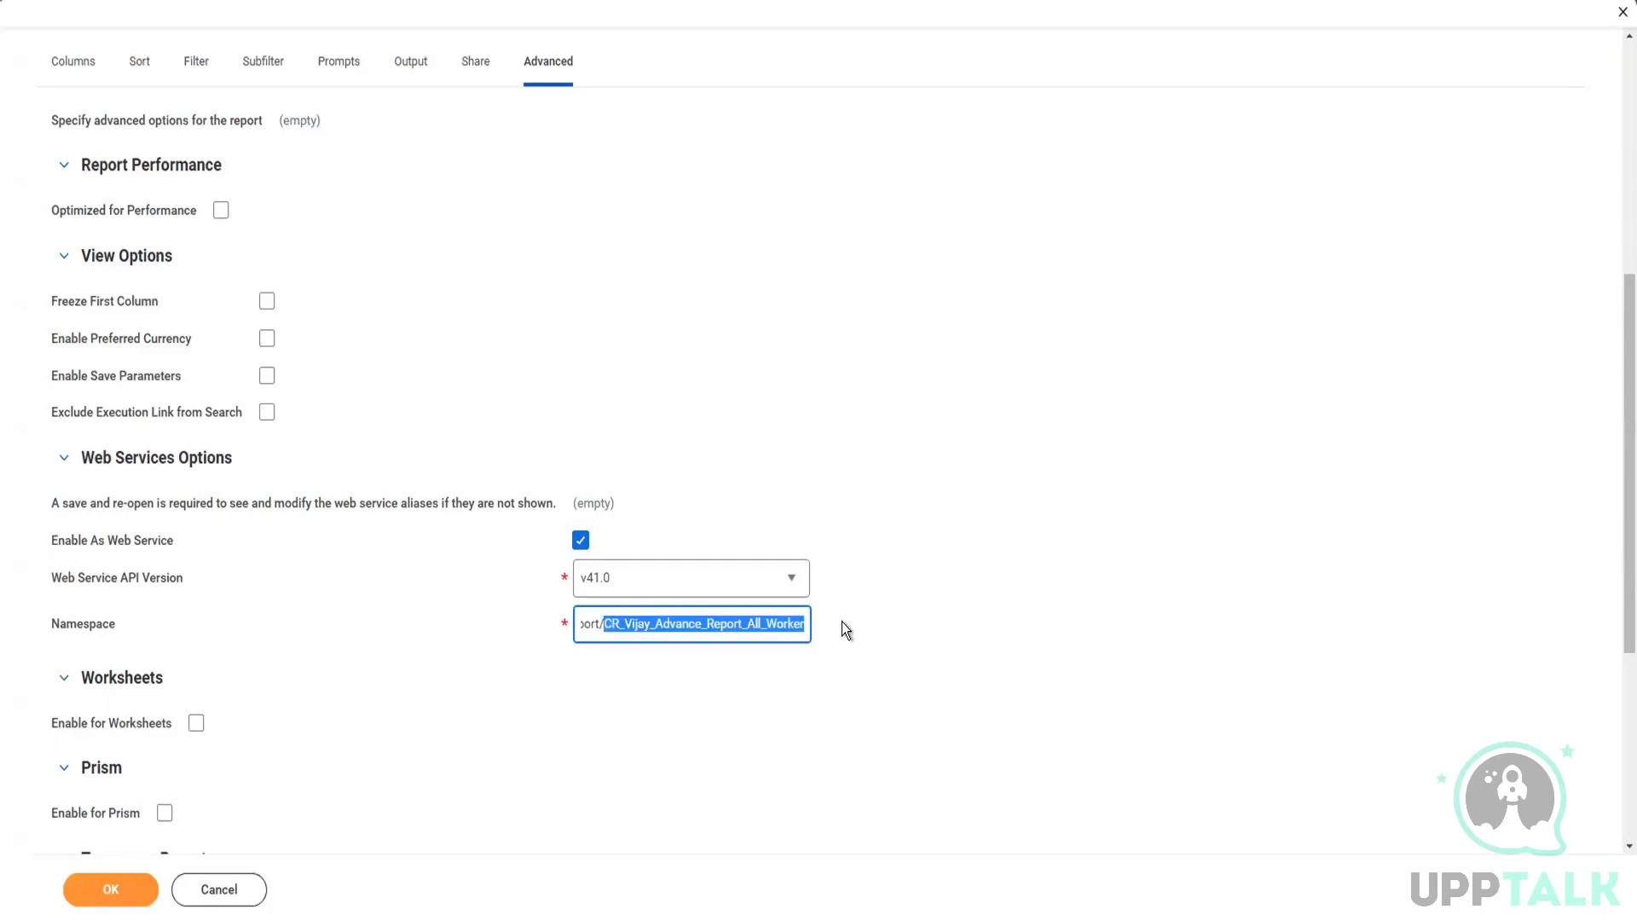
# Step: Examine the API versions available for the report's web service, keeping v41.0
pyautogui.click(804, 623)
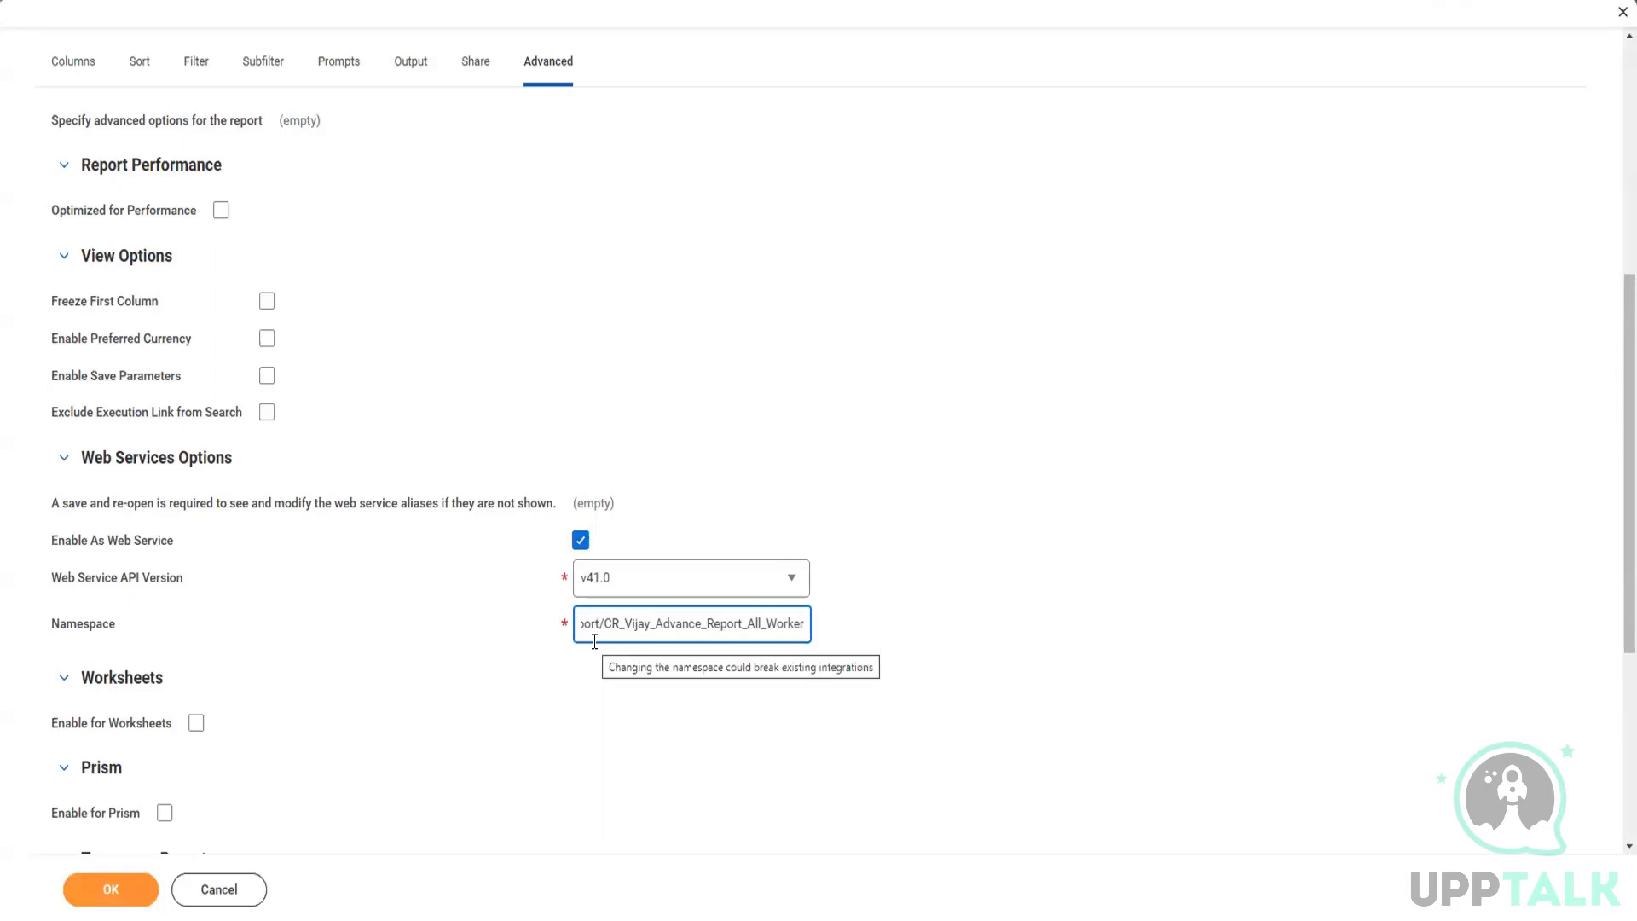
pyautogui.click(674, 508)
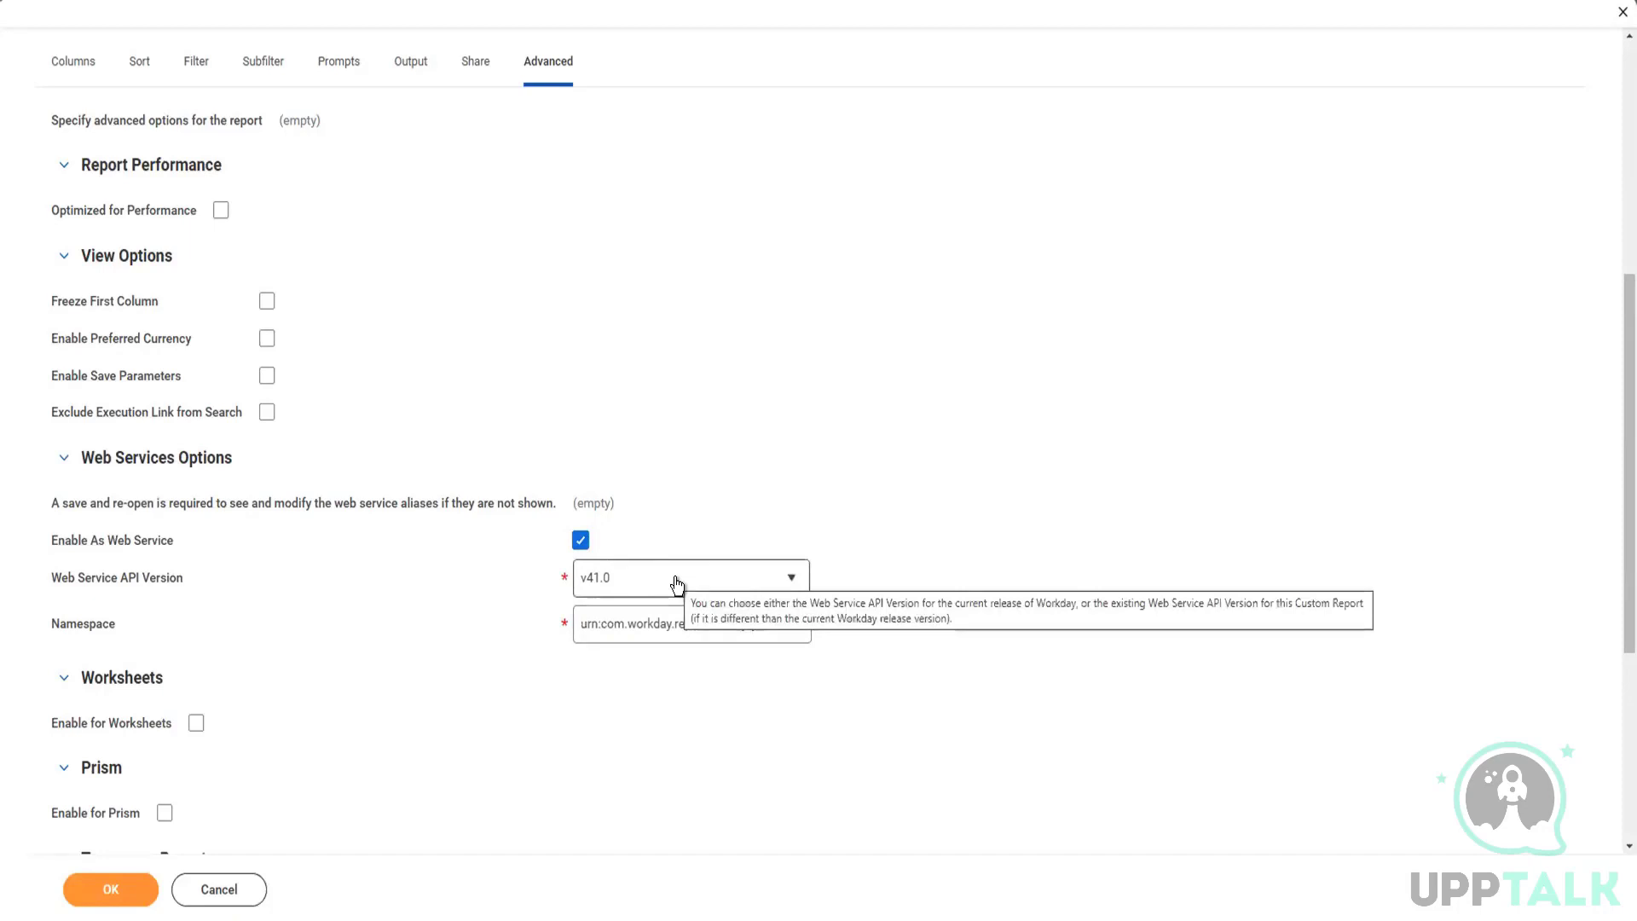
pyautogui.click(677, 584)
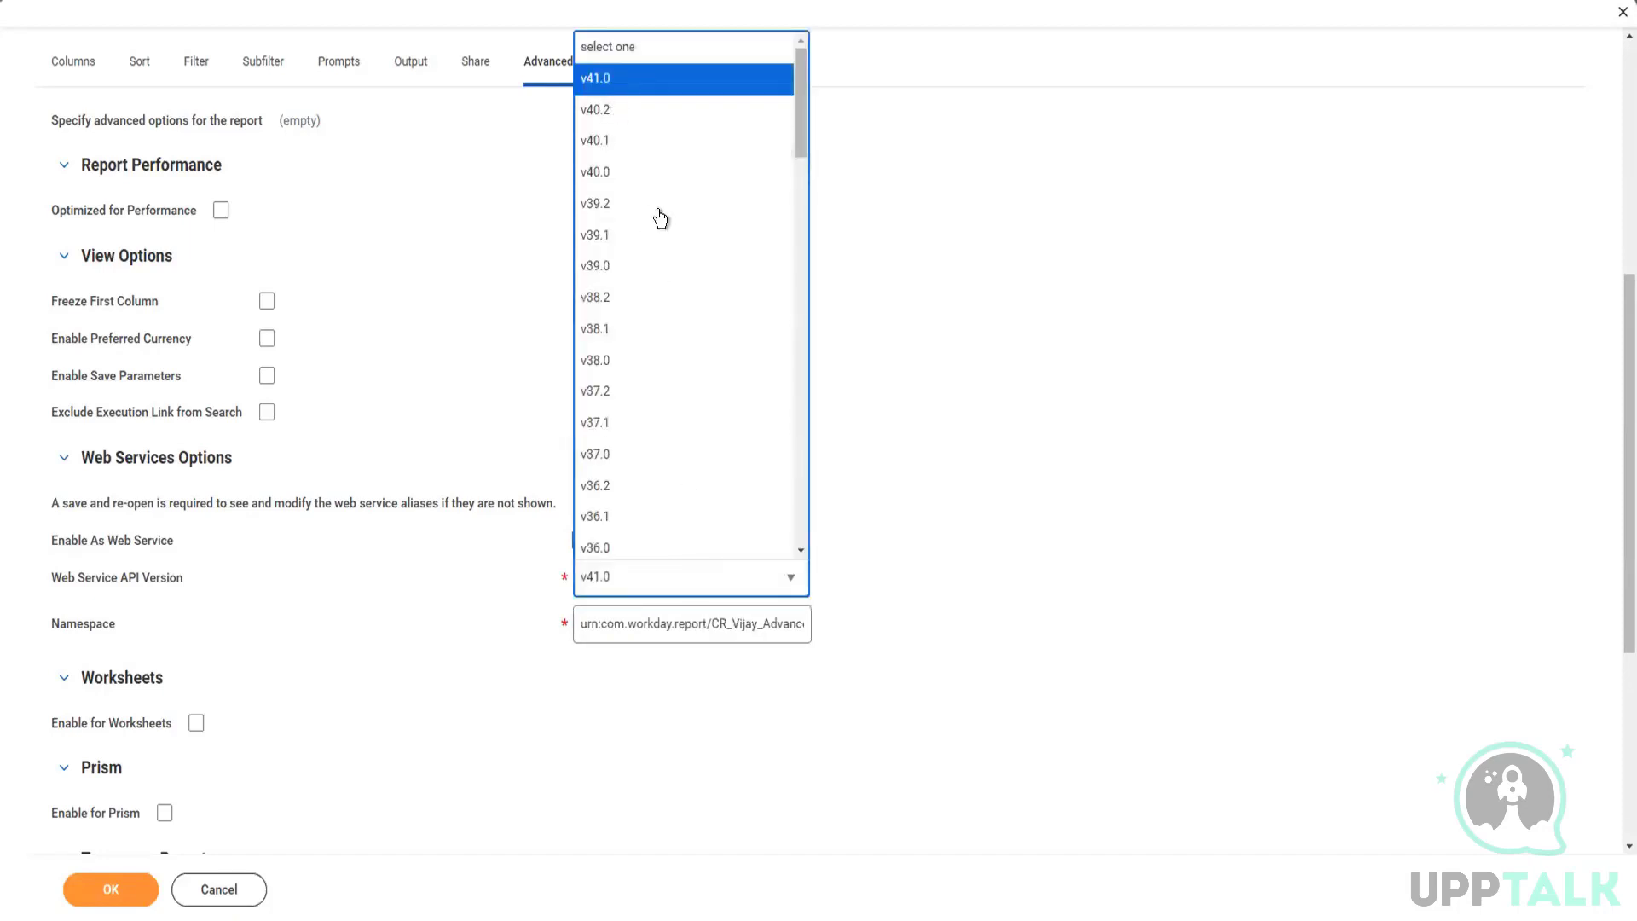
pyautogui.click(949, 449)
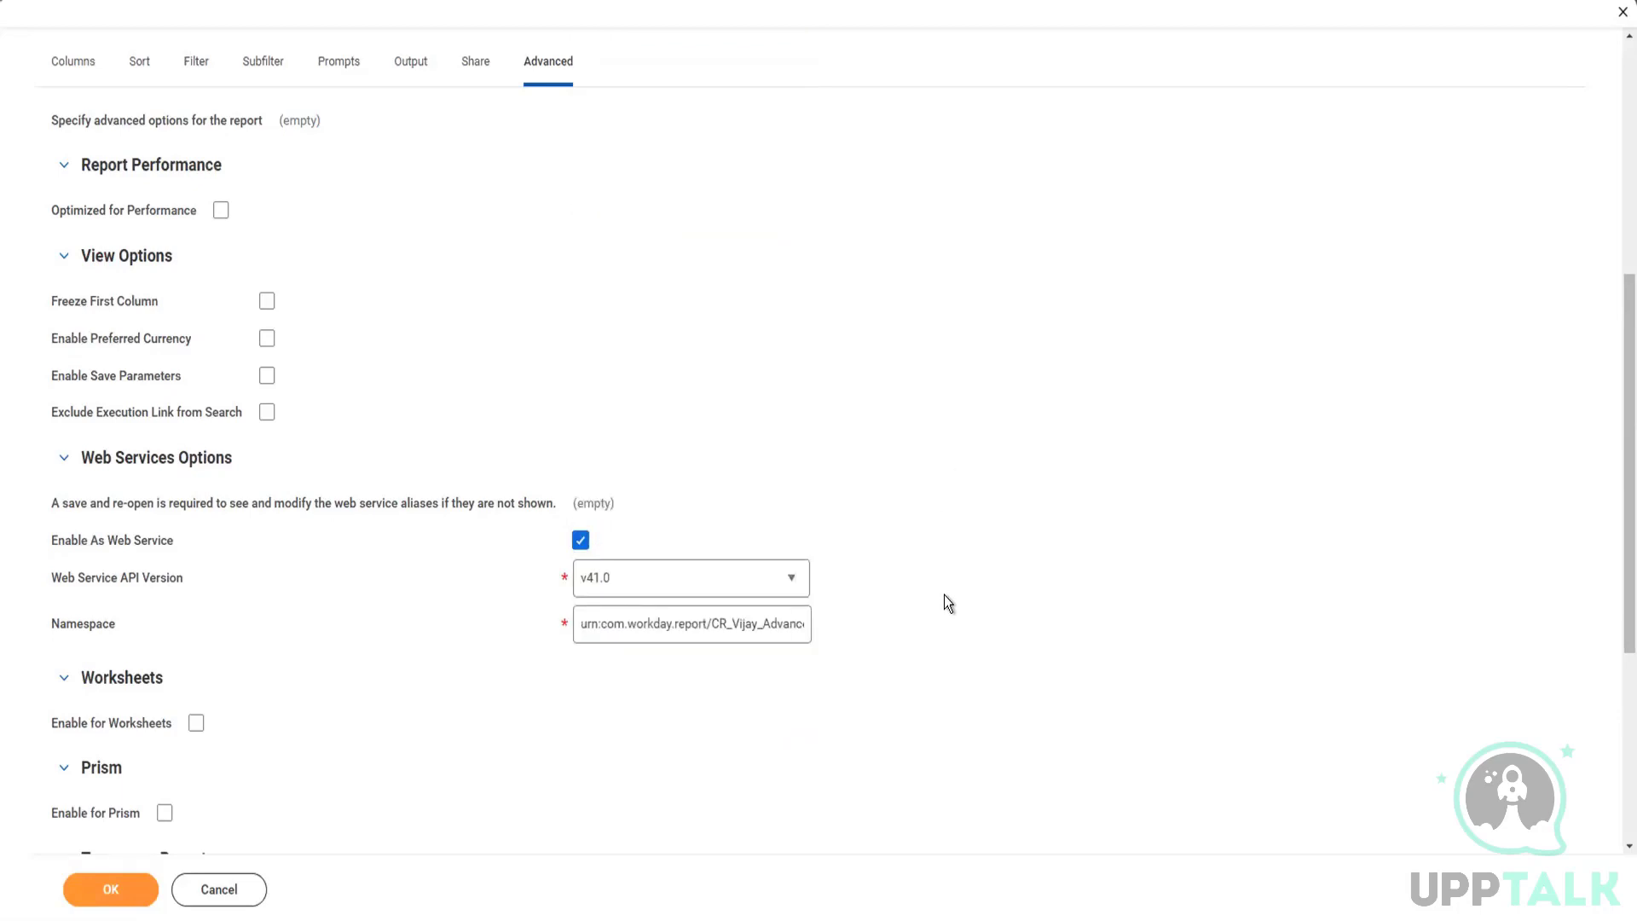
pyautogui.click(786, 583)
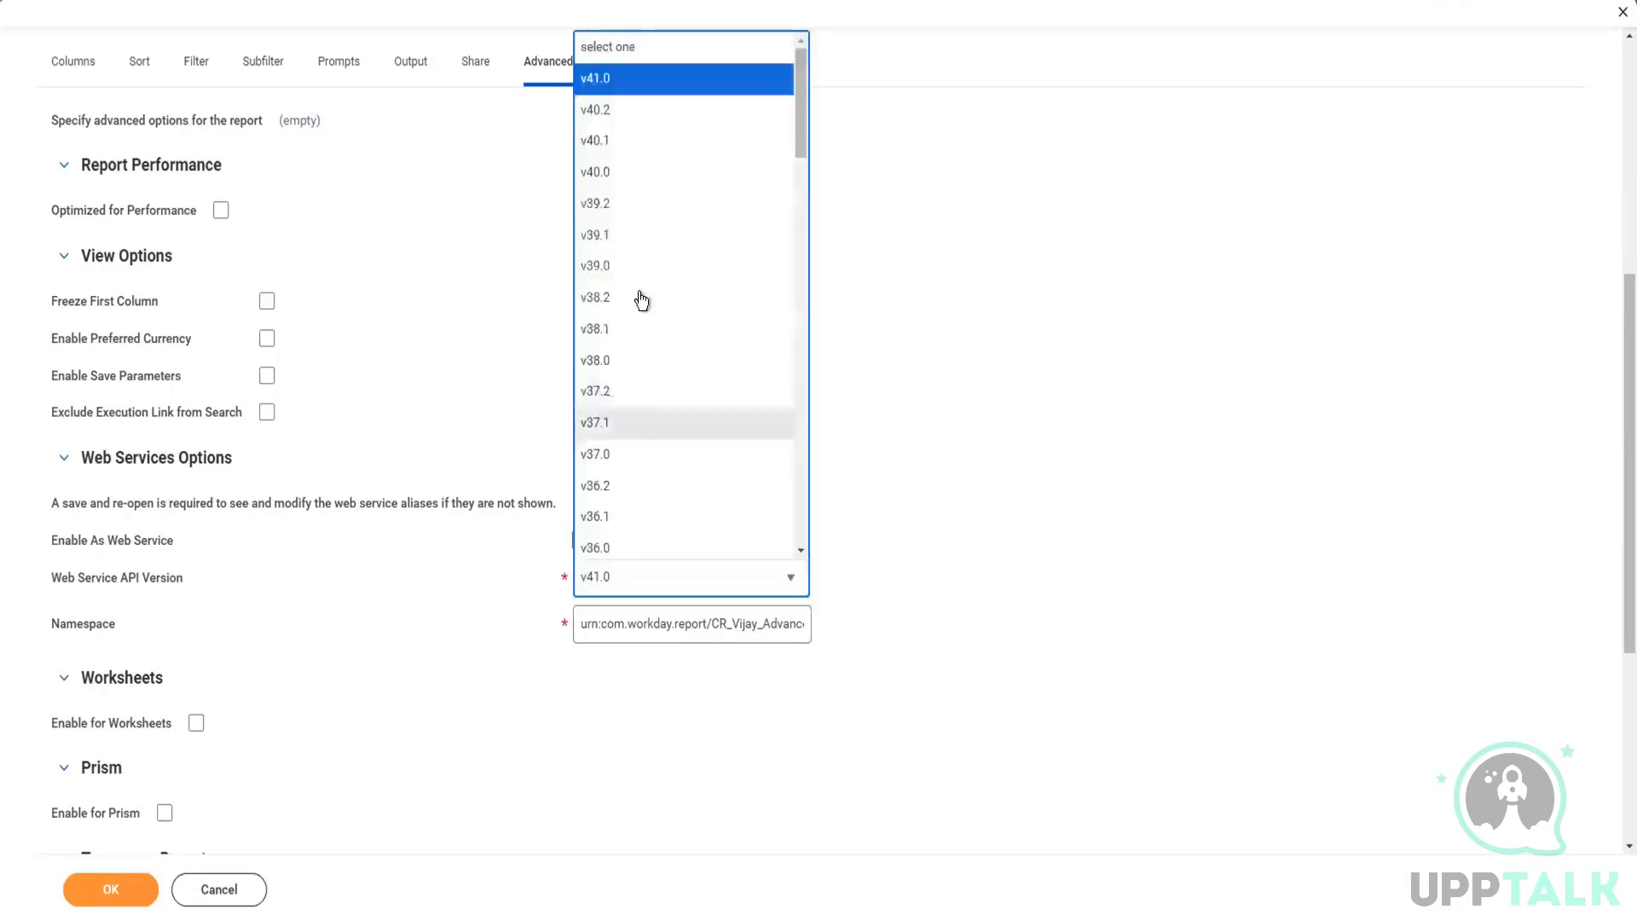
pyautogui.click(1006, 481)
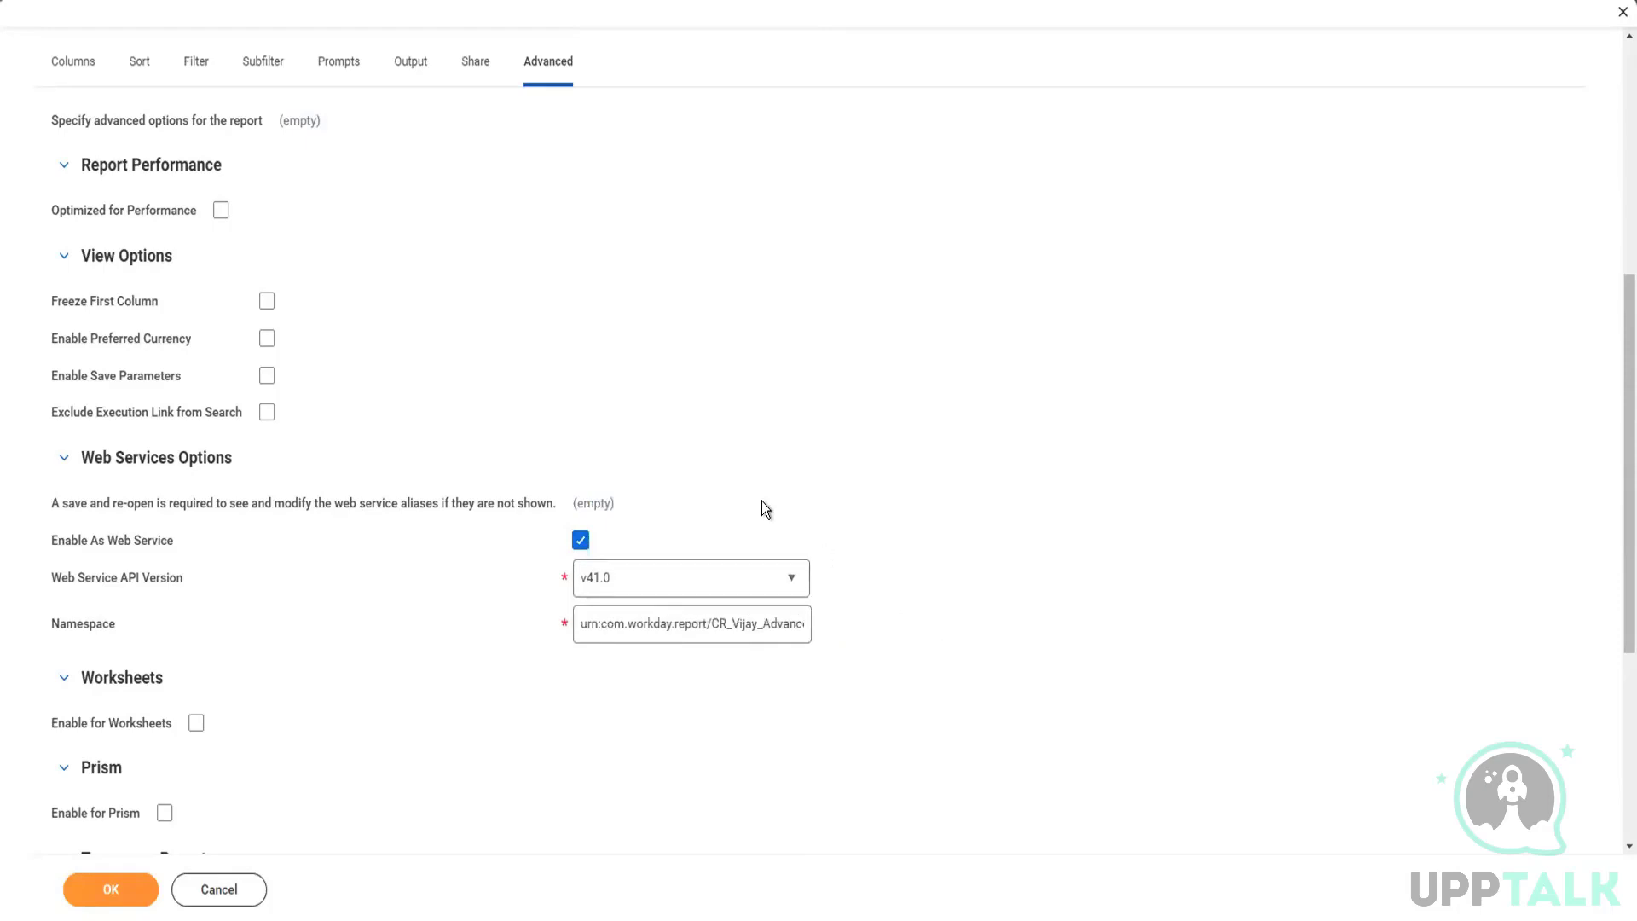
# Step: Check the report's data source settings and turn on the Optimized for Performance option
pyautogui.scroll(2, 776, 507)
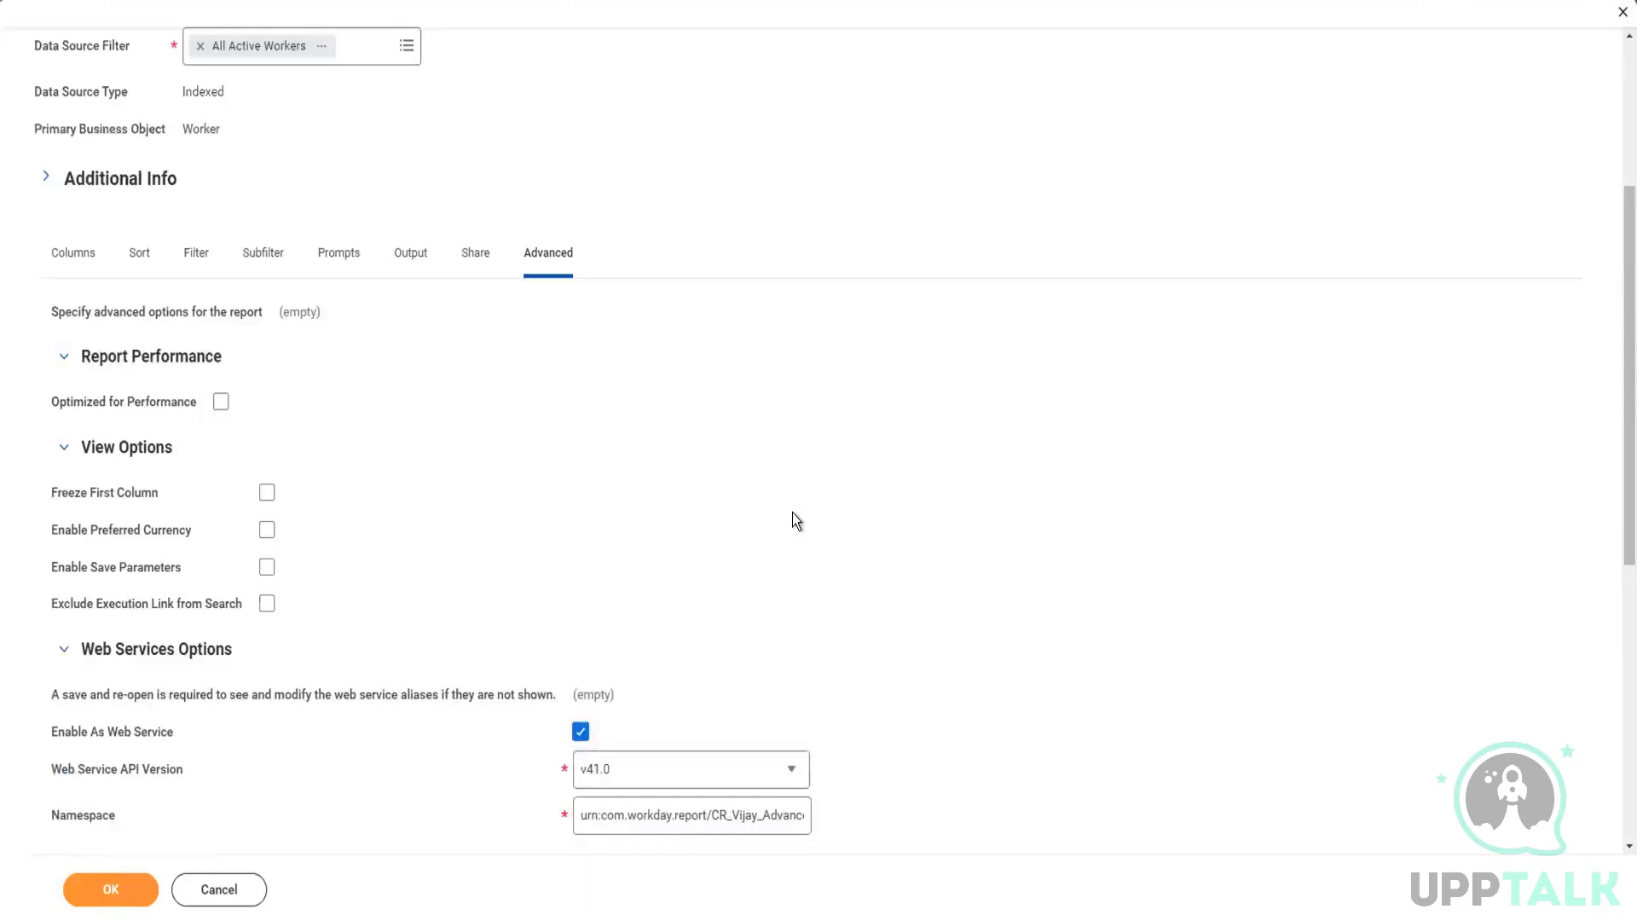
pyautogui.scroll(1, 796, 520)
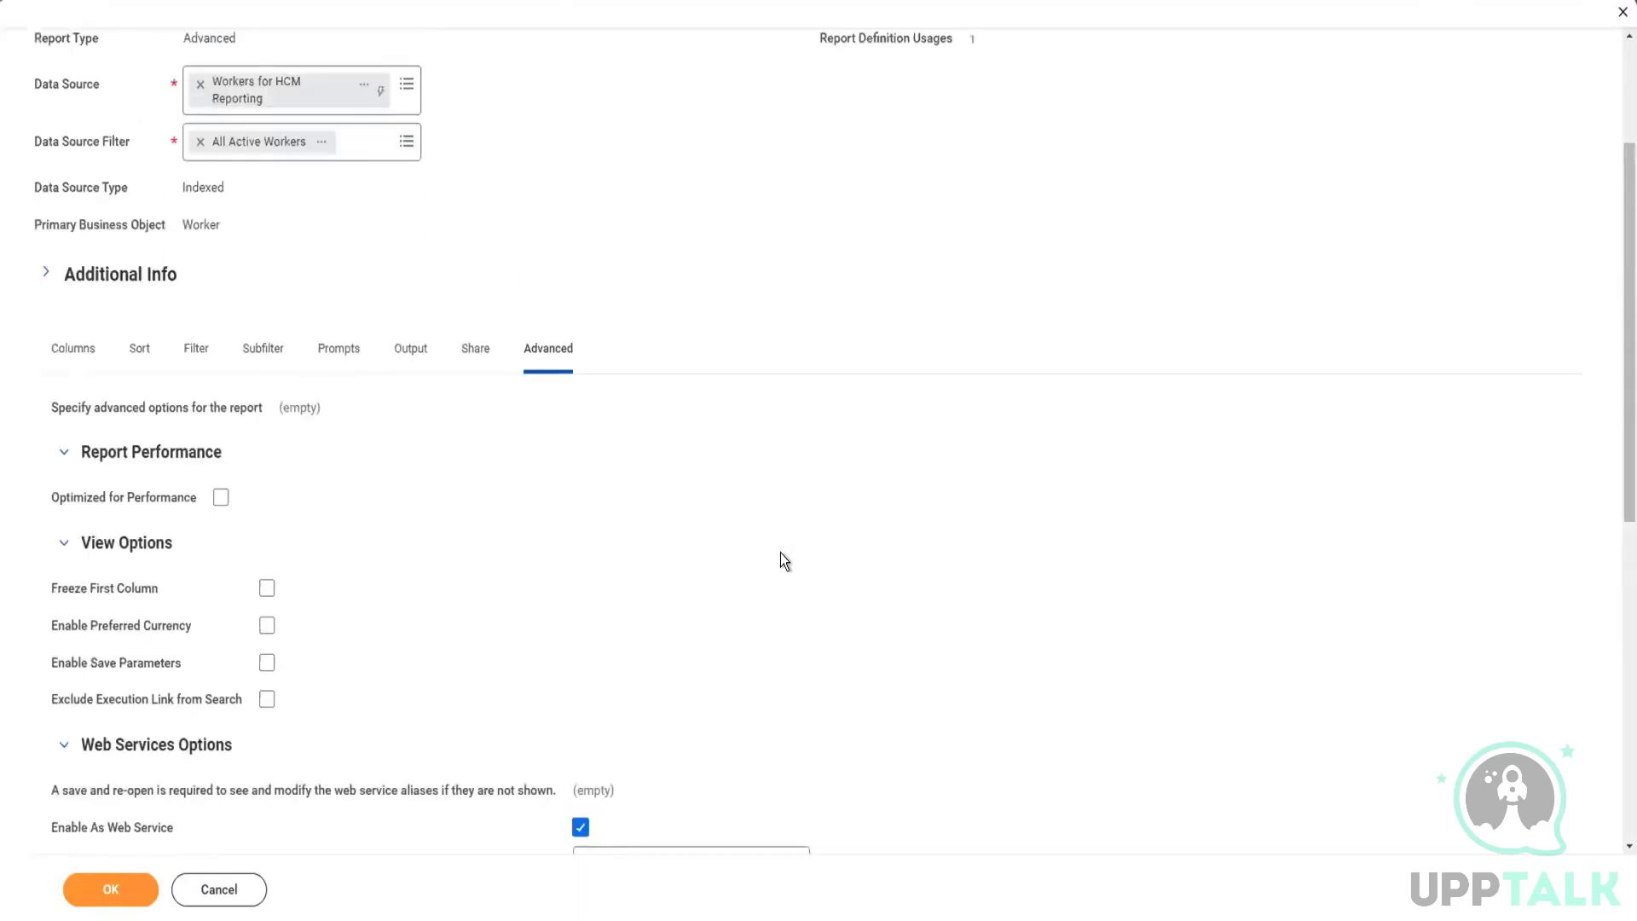
pyautogui.scroll(1, 784, 561)
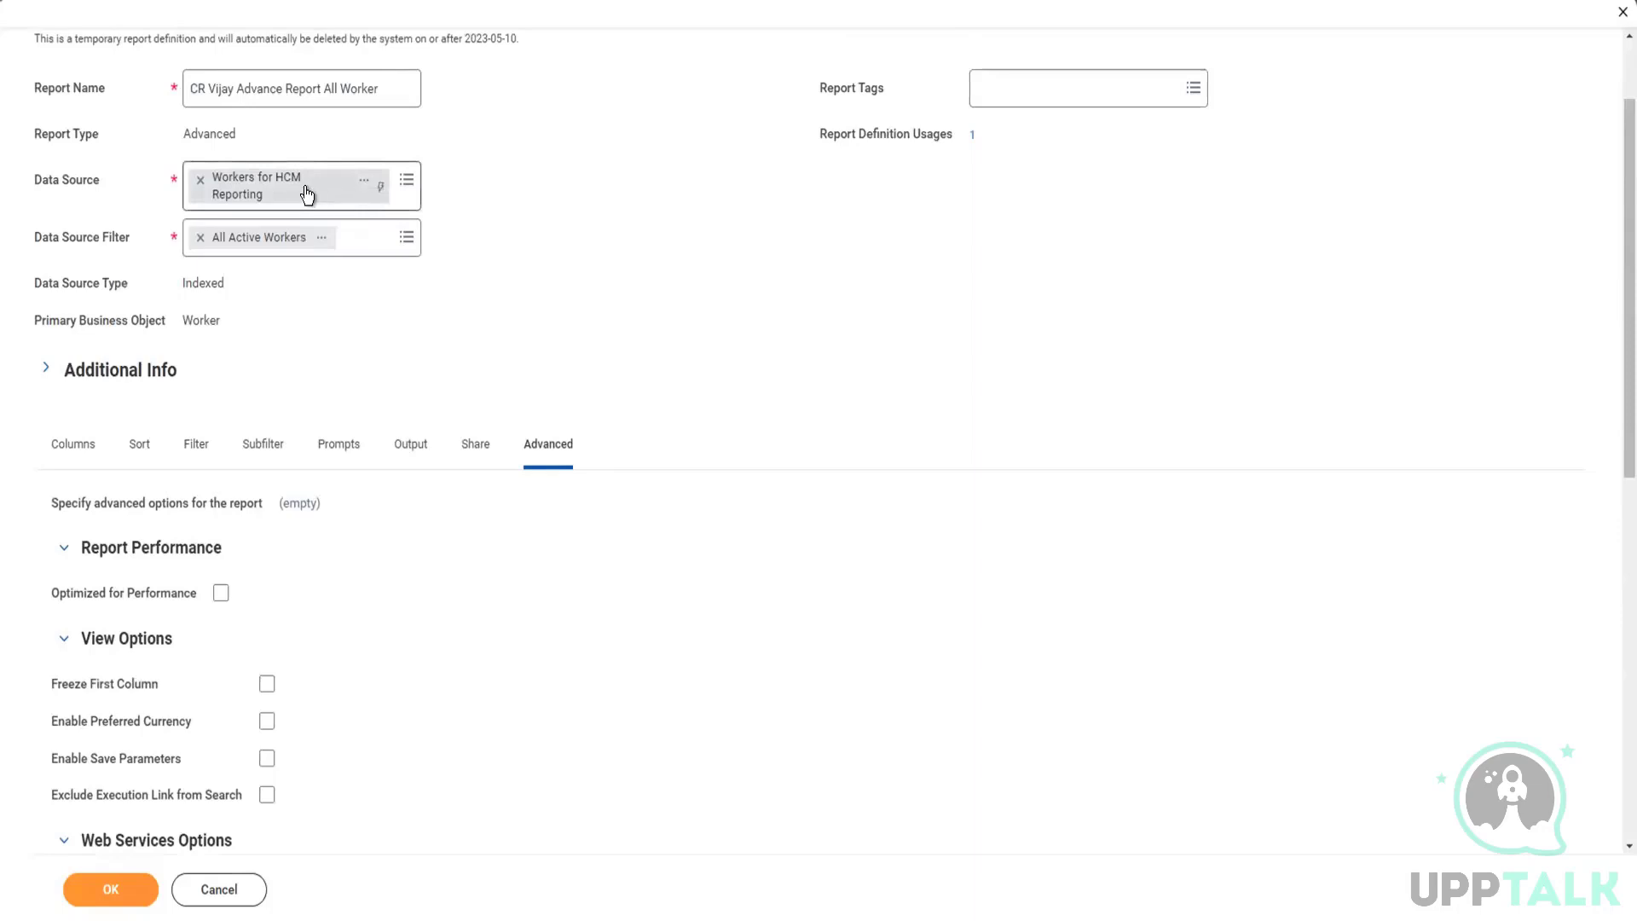
pyautogui.scroll(-1, 437, 484)
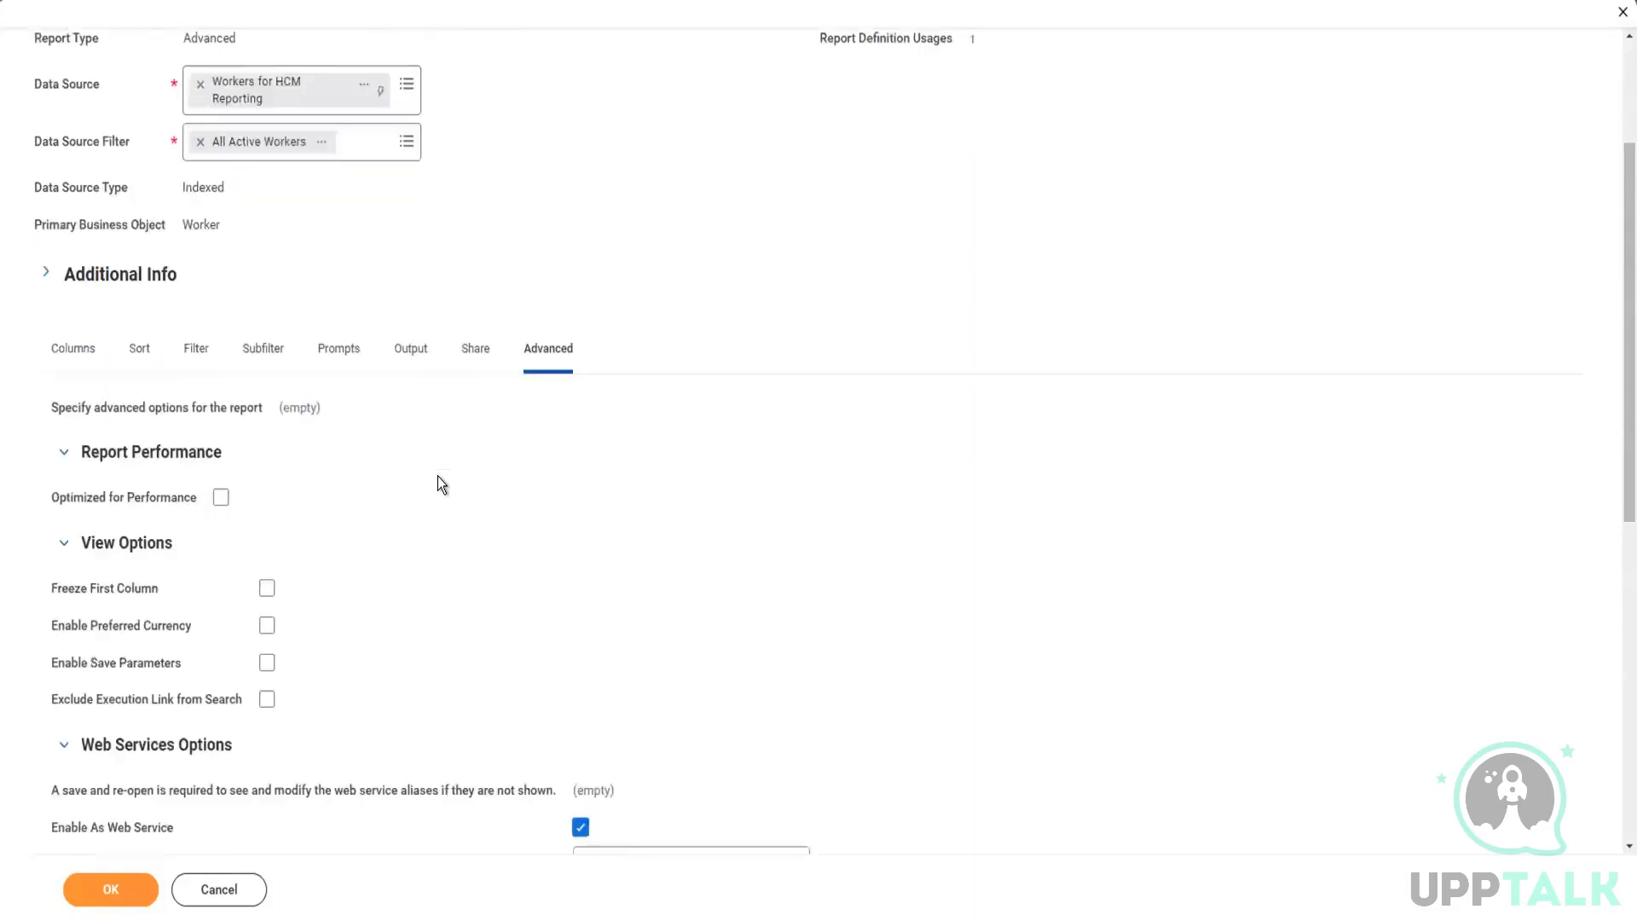
pyautogui.scroll(-2, 437, 485)
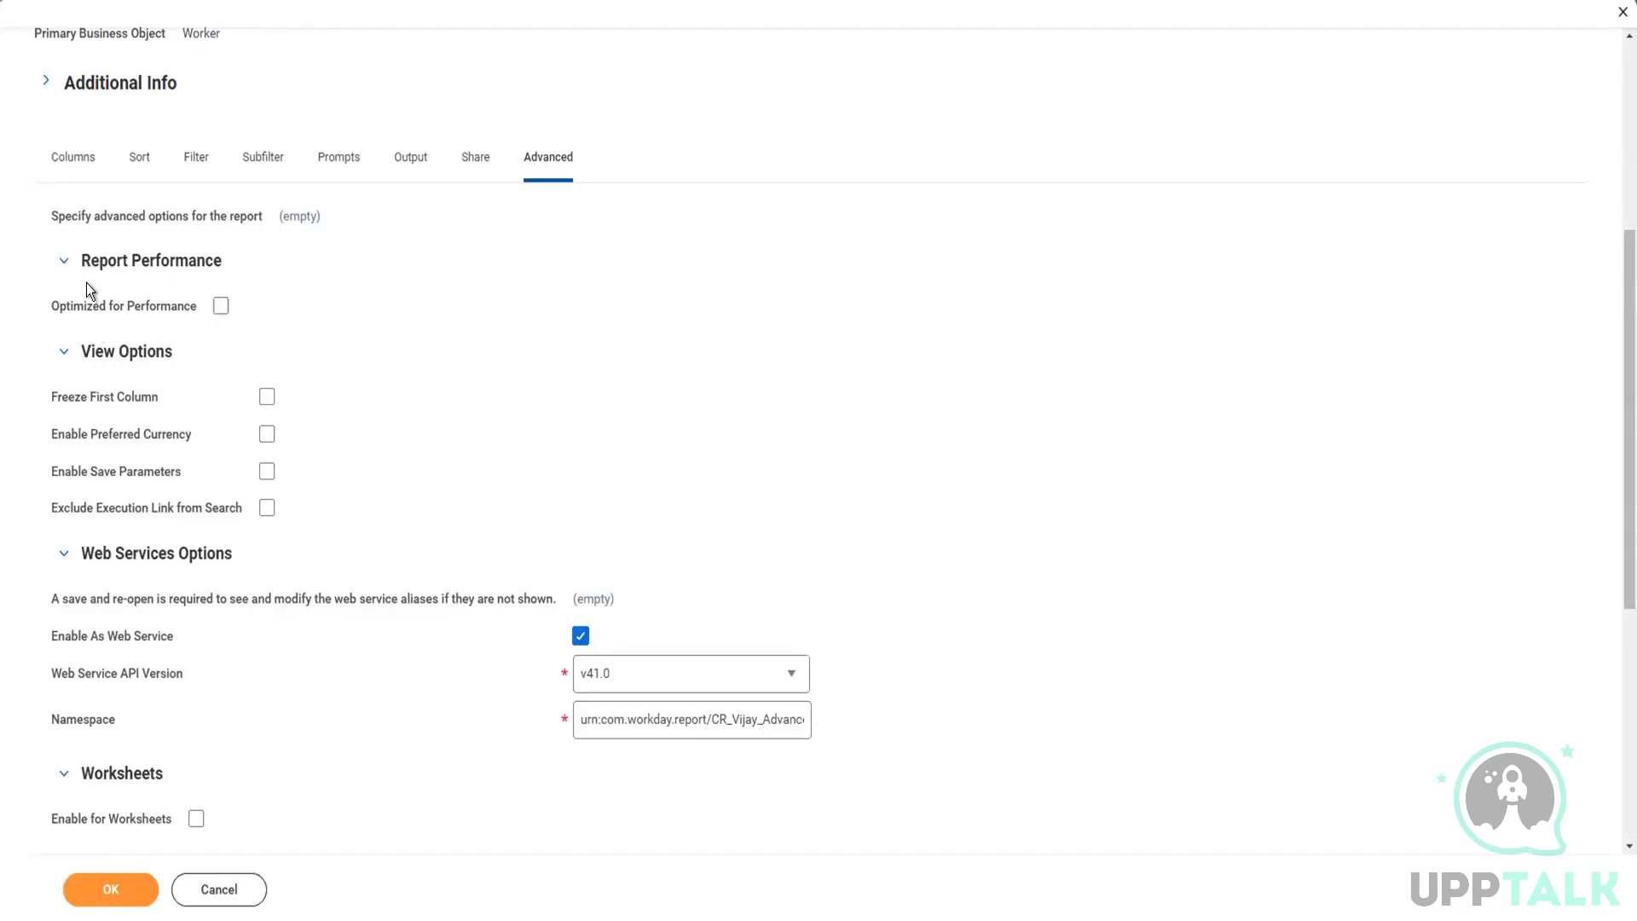
pyautogui.click(219, 312)
pyautogui.click(221, 312)
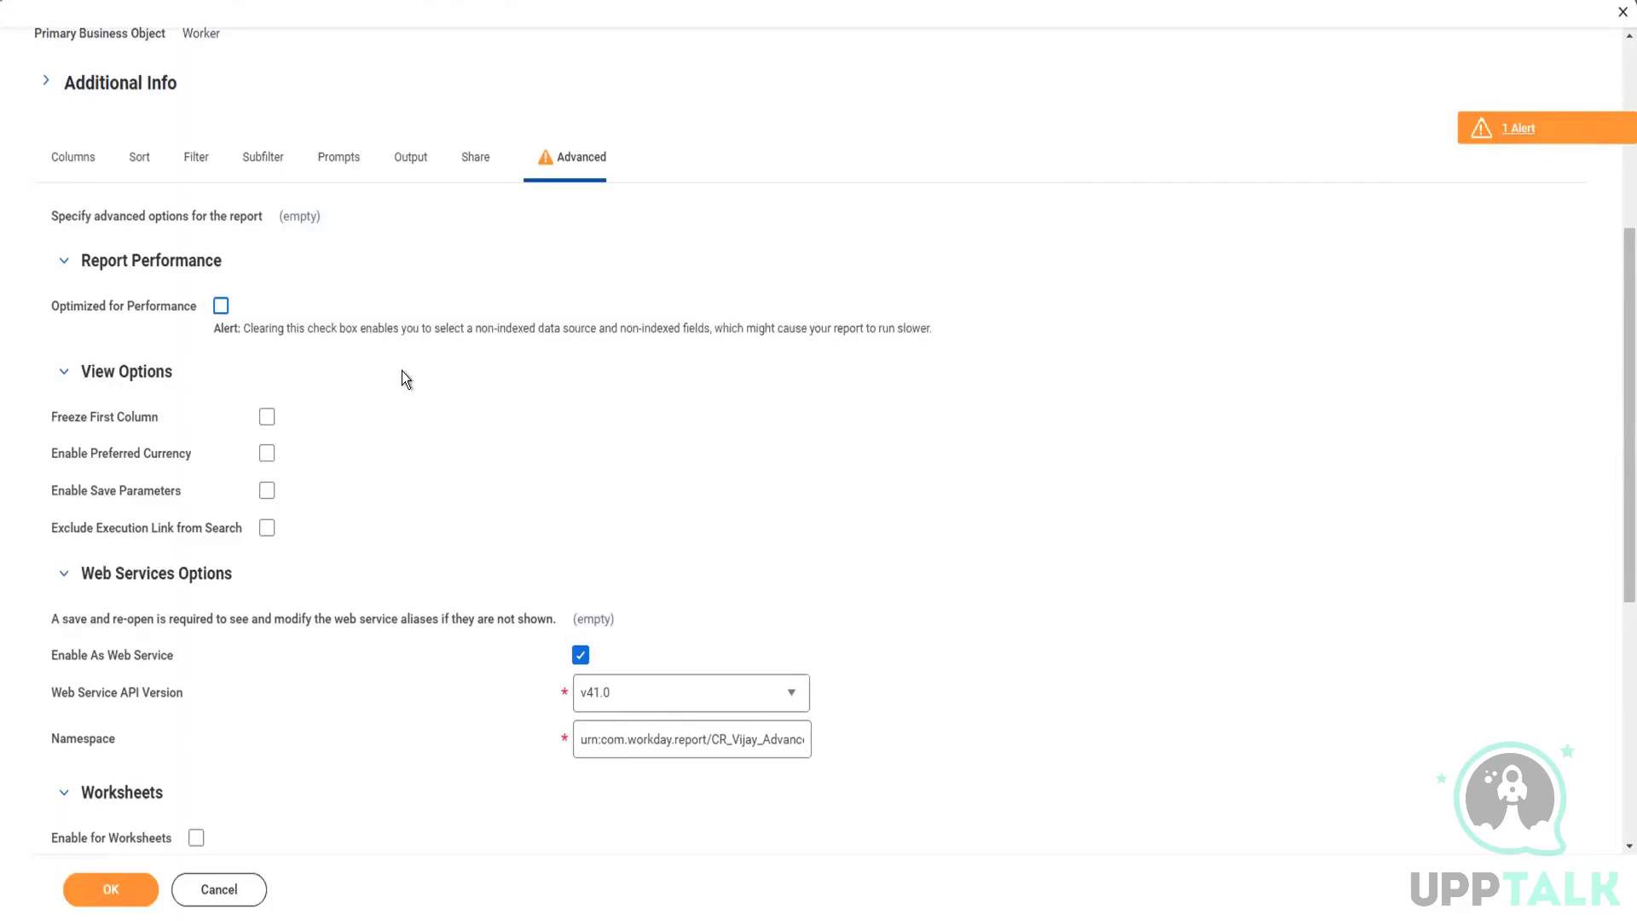
pyautogui.click(220, 307)
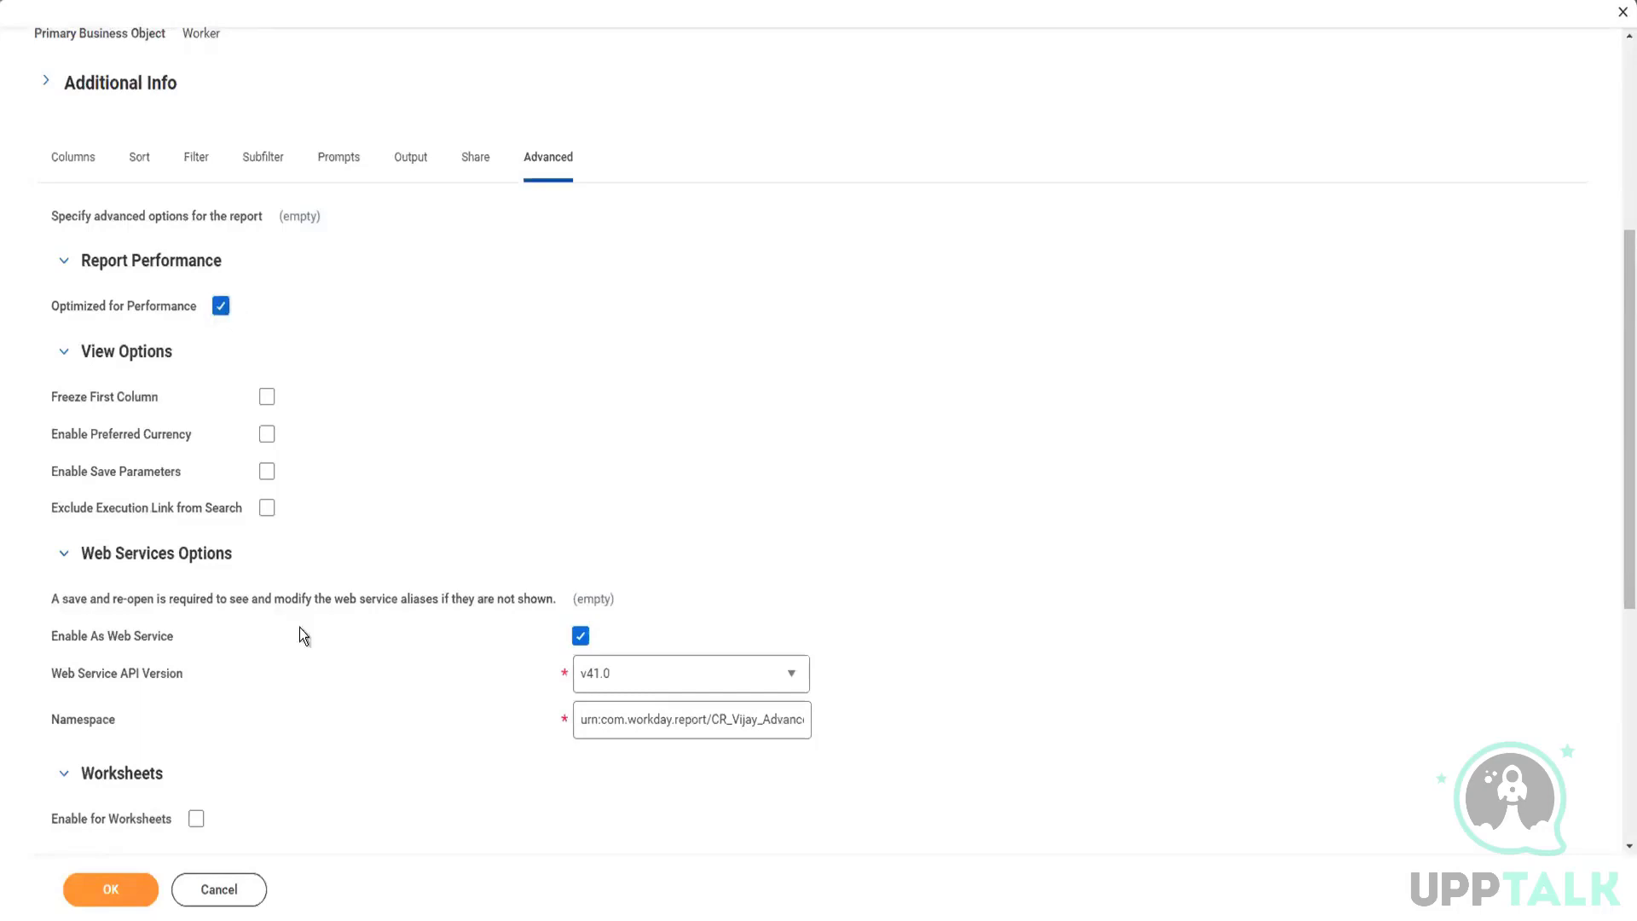
# Step: Try to submit the report definition and read the details of the reported issues
pyautogui.click(130, 880)
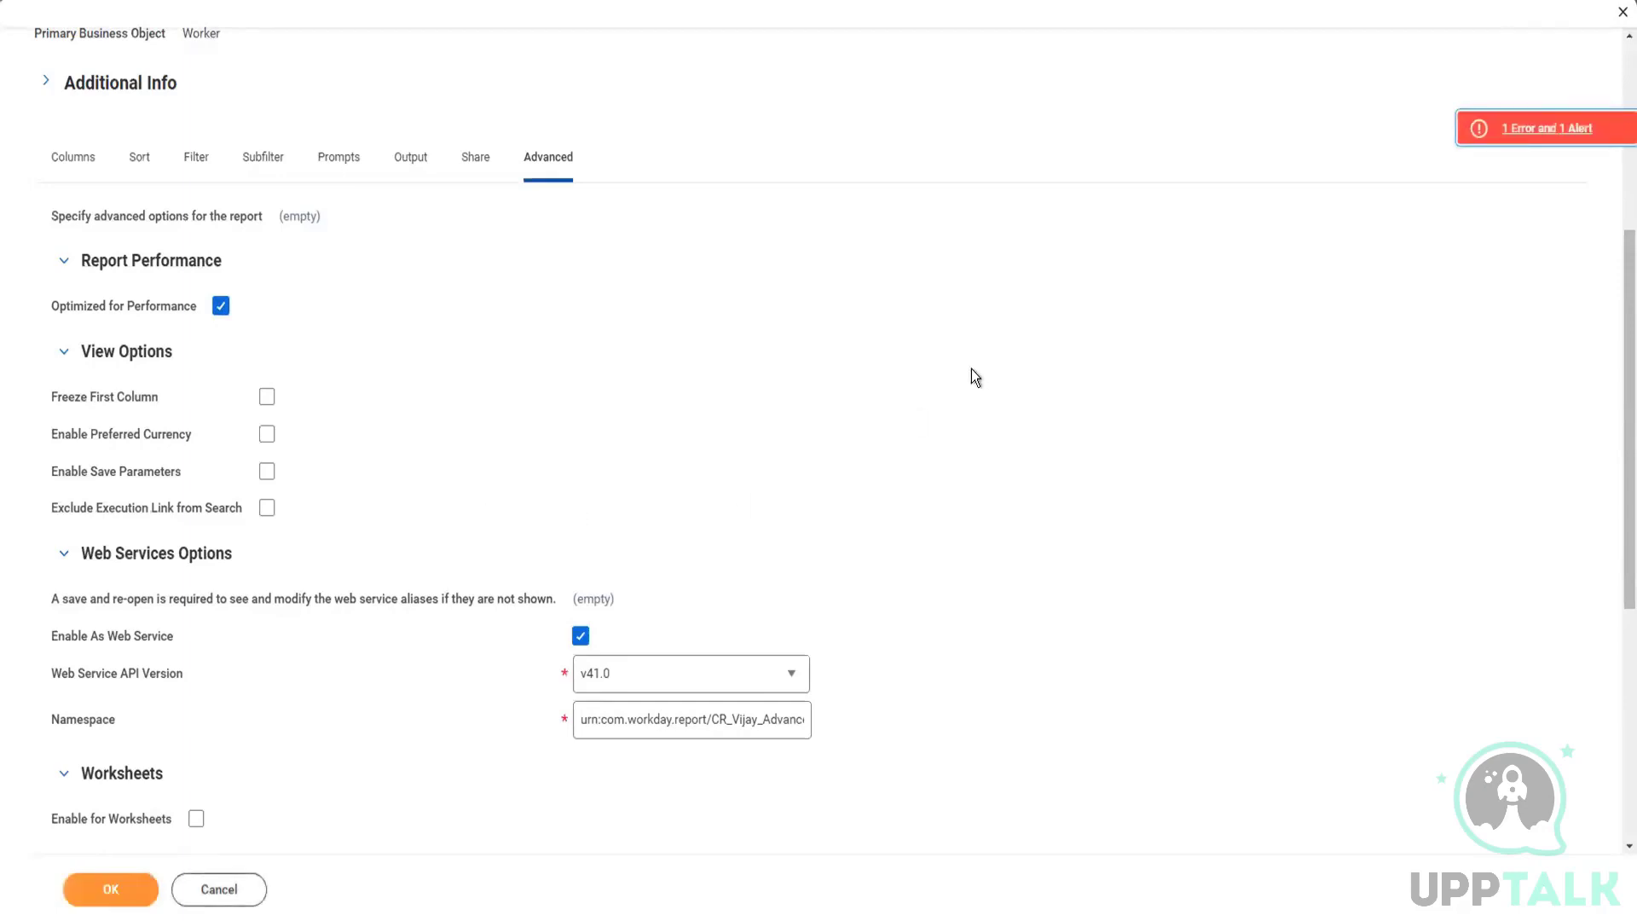
pyautogui.click(1529, 129)
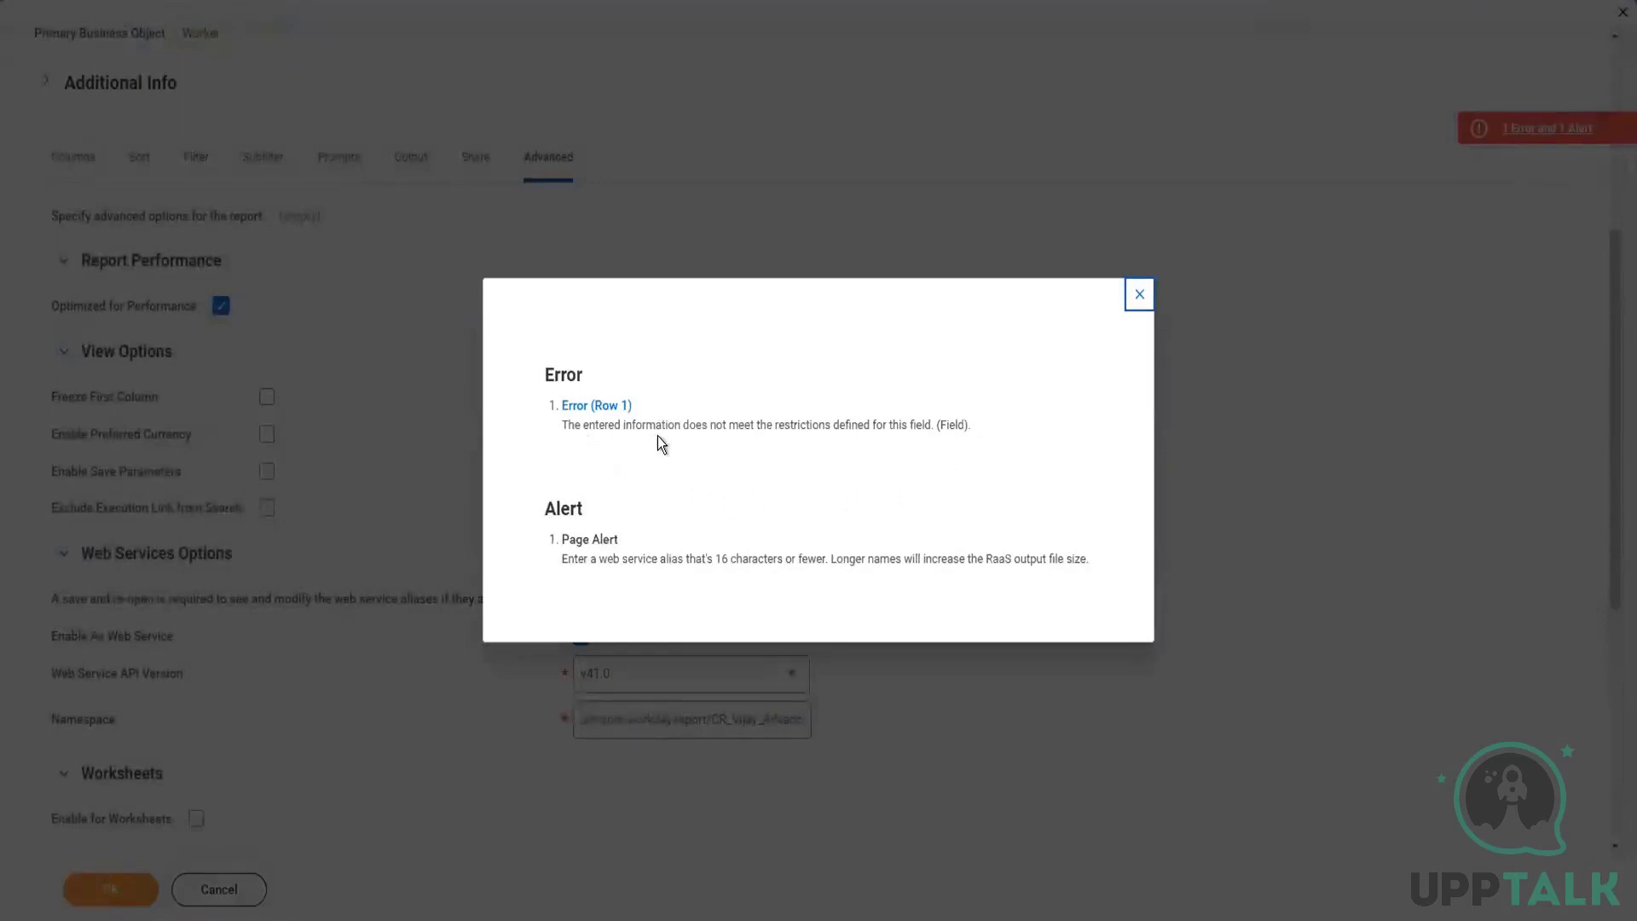
pyautogui.click(1141, 295)
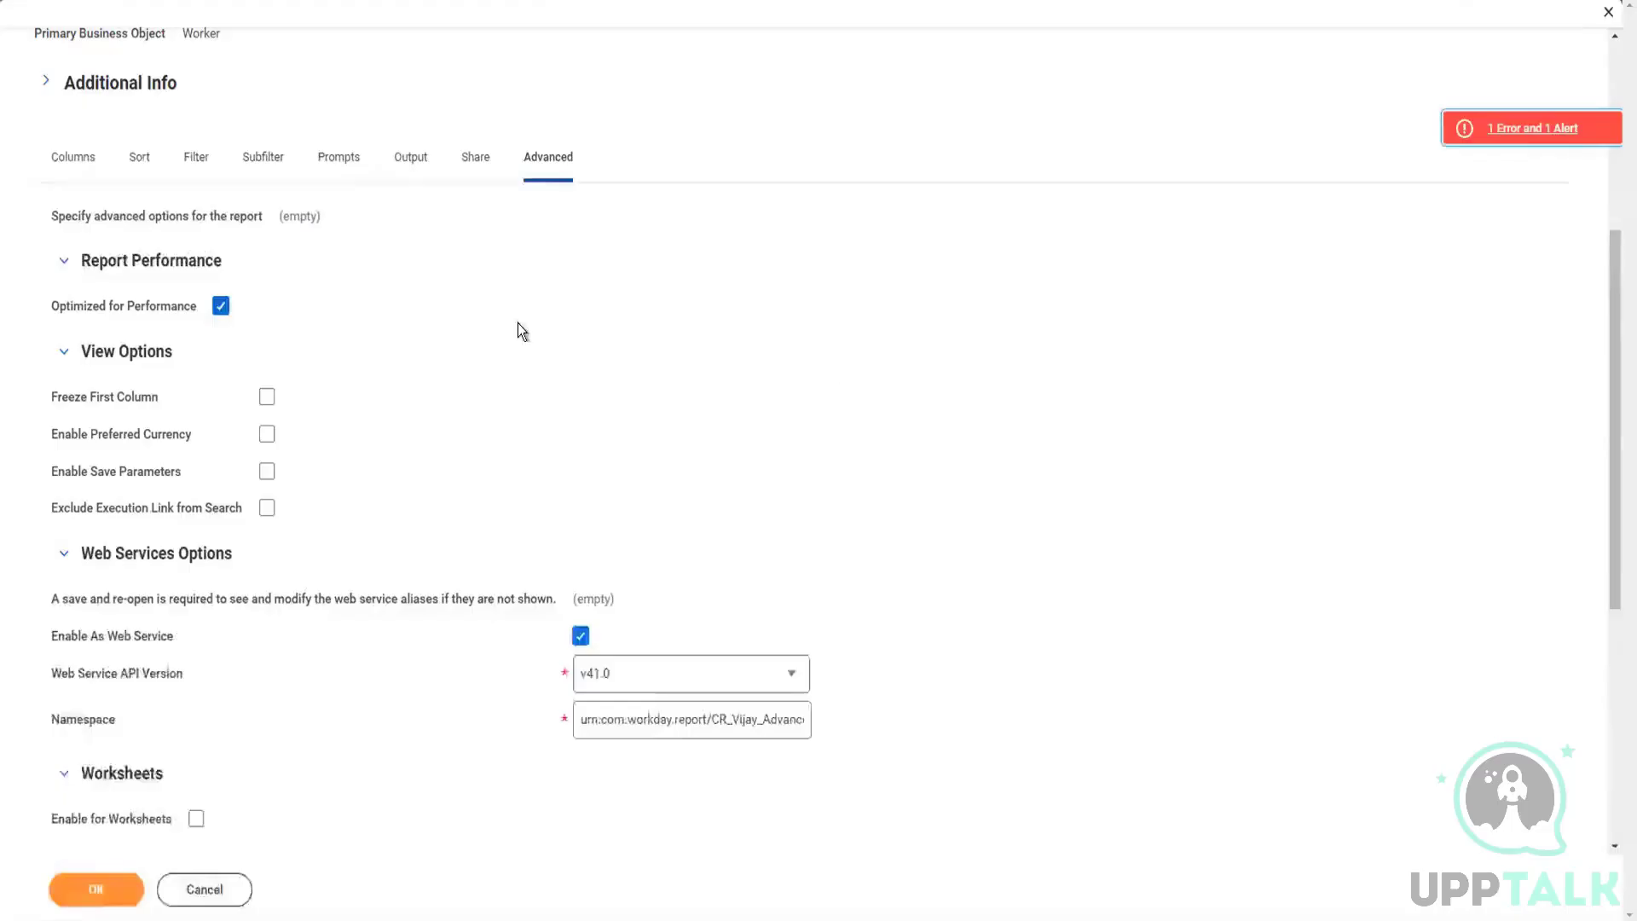
# Step: Inspect the report's columns and its sub level filter on Dependents for the invalid field entry
pyautogui.click(78, 168)
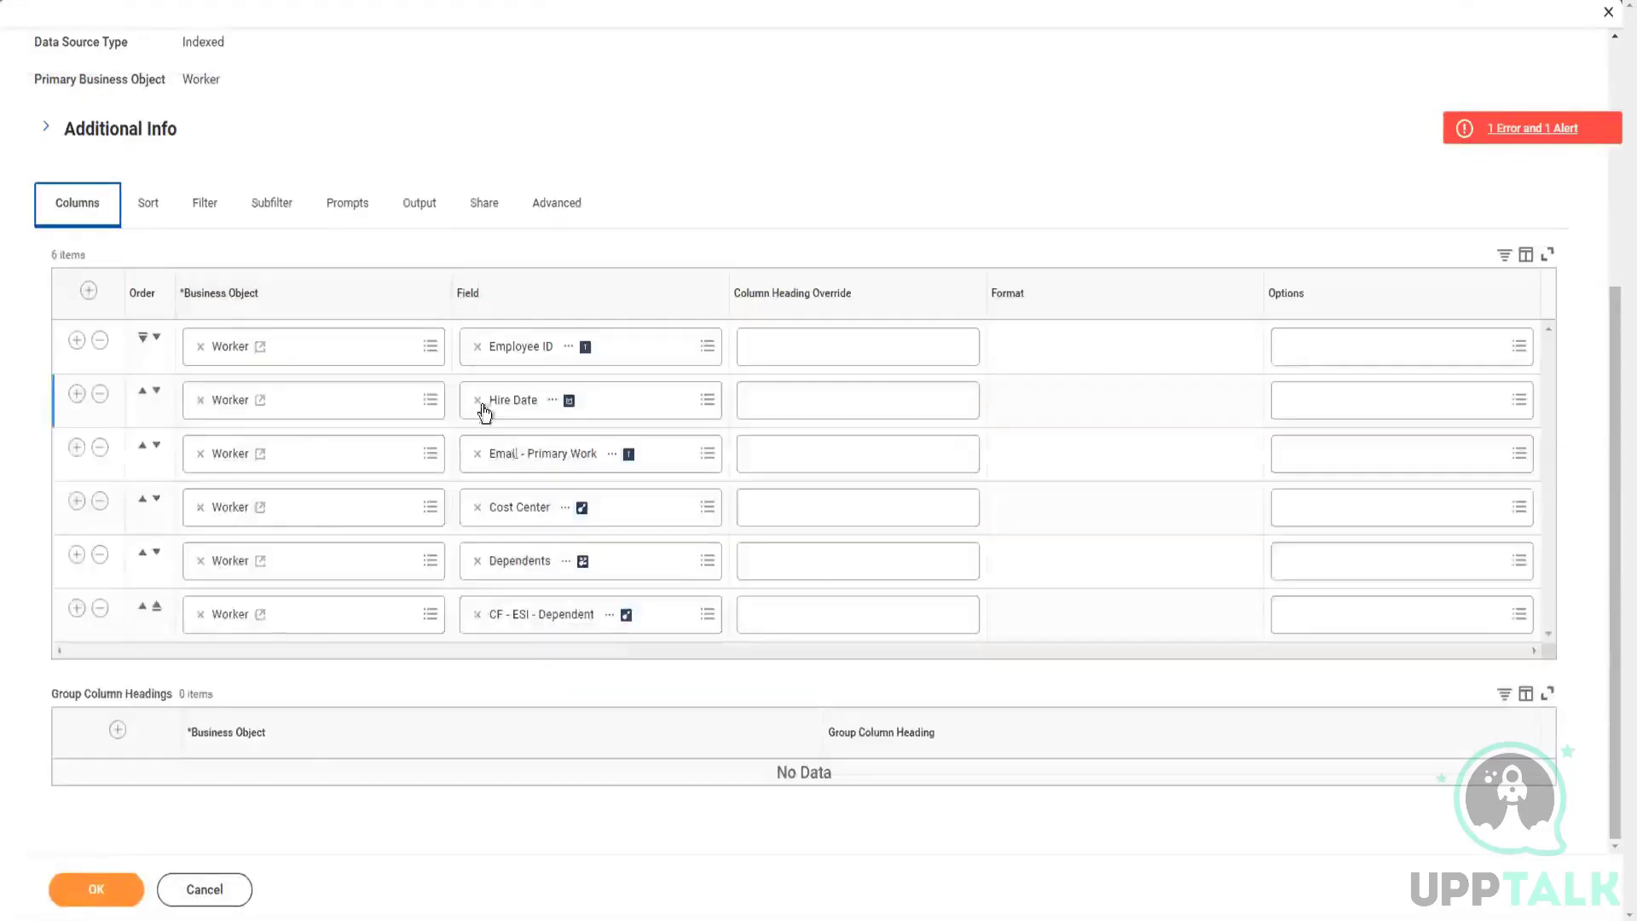
pyautogui.scroll(1, 397, 581)
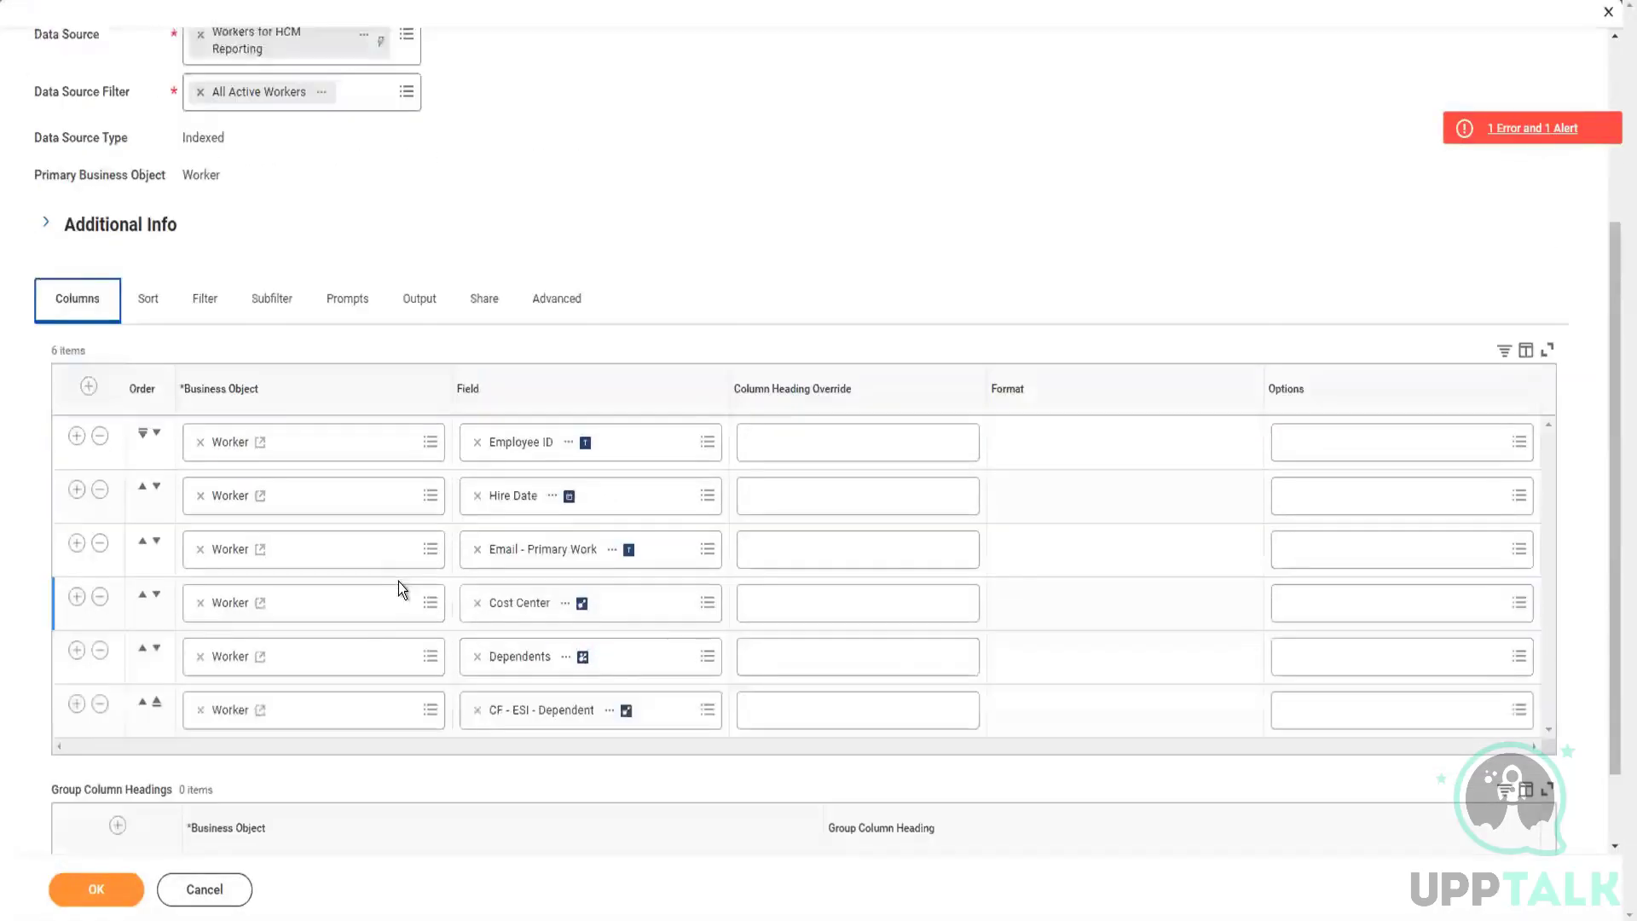
pyautogui.scroll(-1, 397, 582)
pyautogui.click(200, 221)
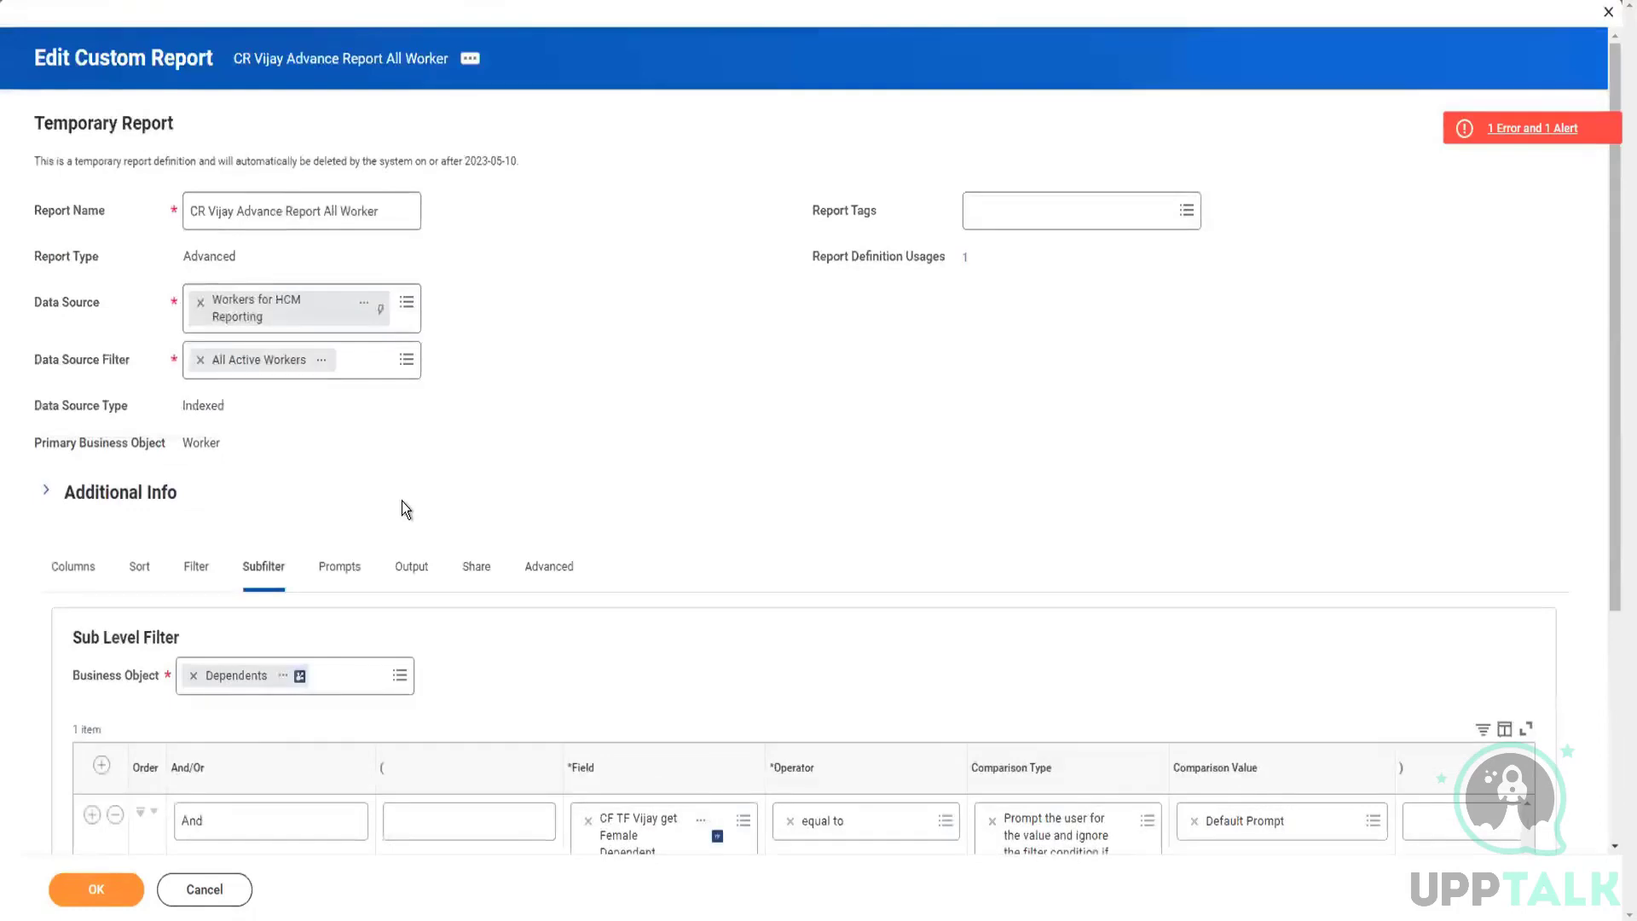
pyautogui.scroll(-4, 402, 505)
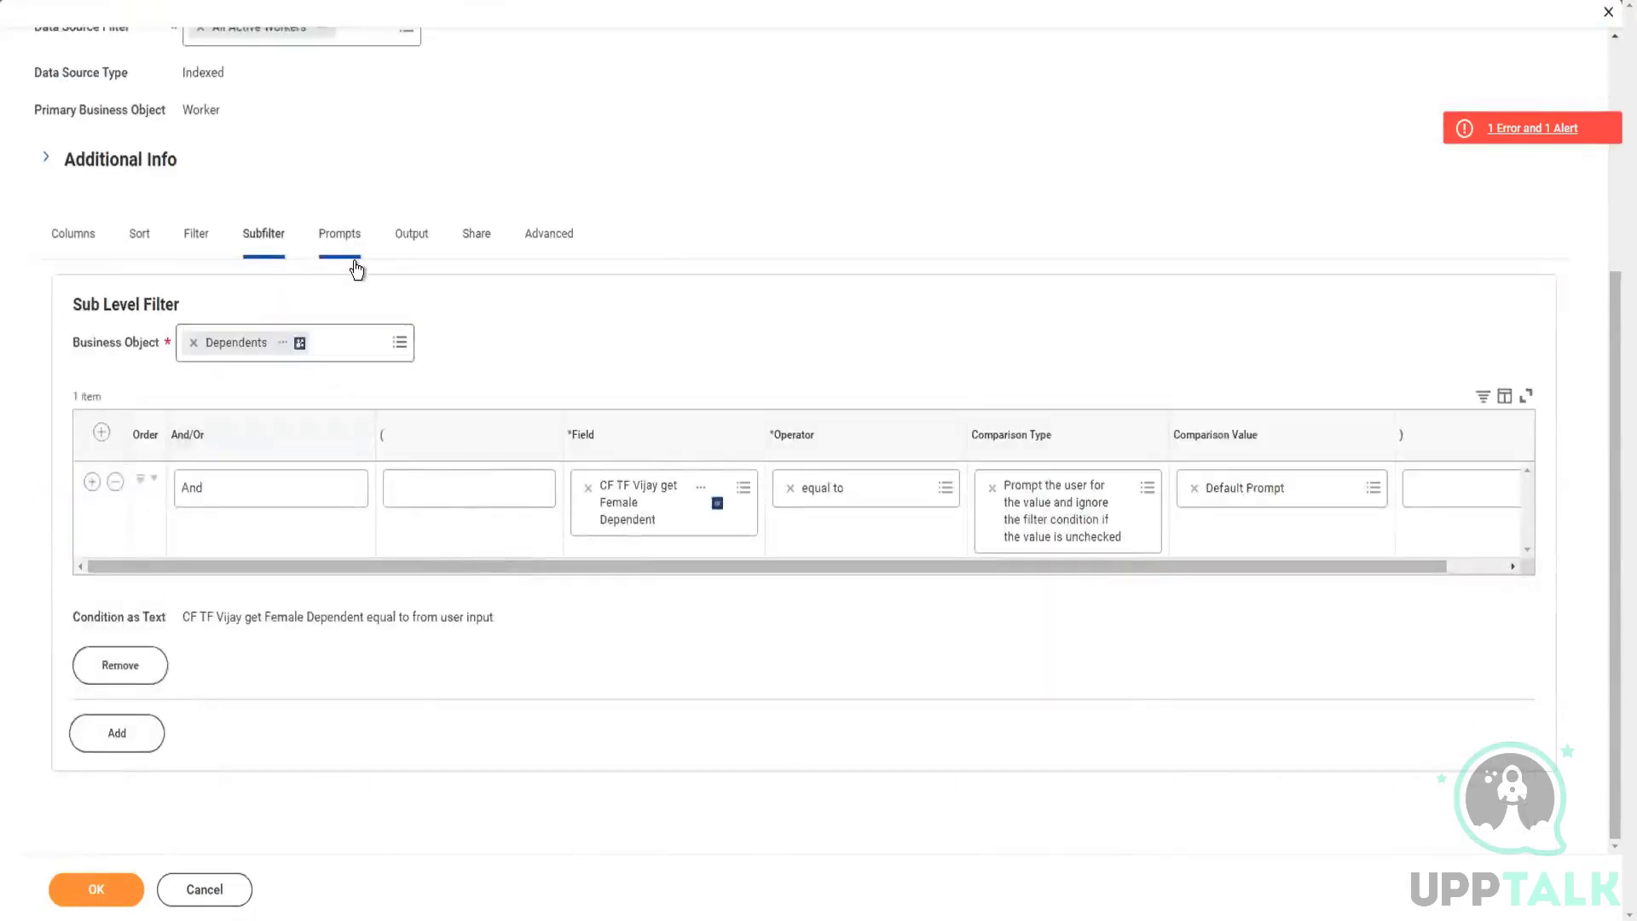
# Step: Enable Populate Undefined Prompt Defaults for the report's prompts and check its output, sharing and advanced settings
pyautogui.scroll(-2, 430, 409)
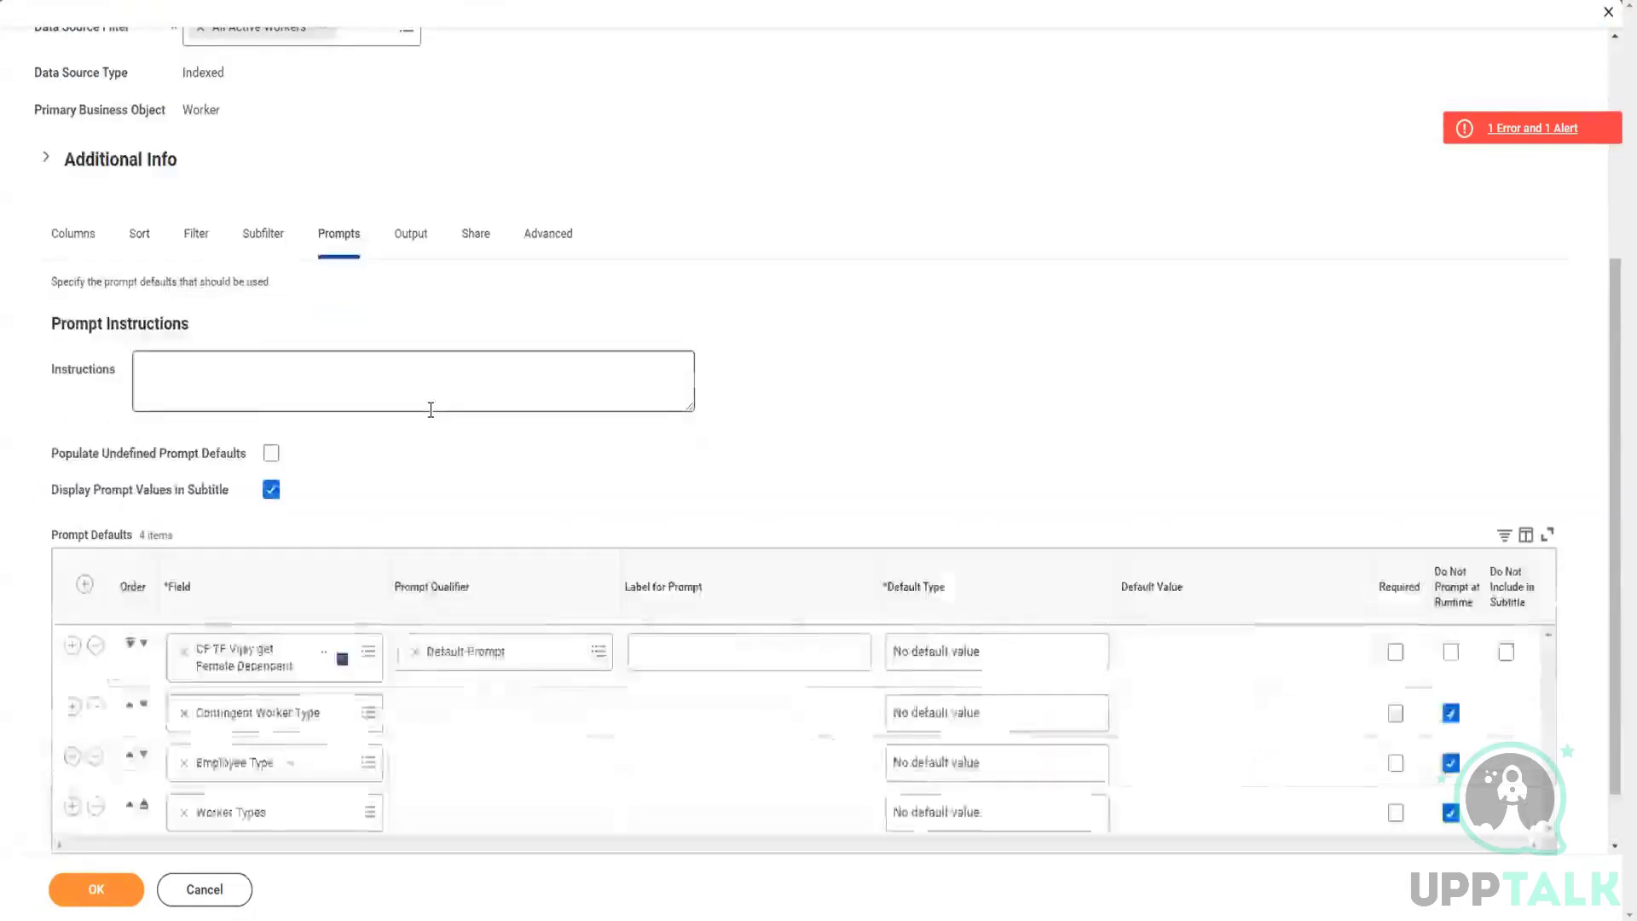
pyautogui.click(270, 389)
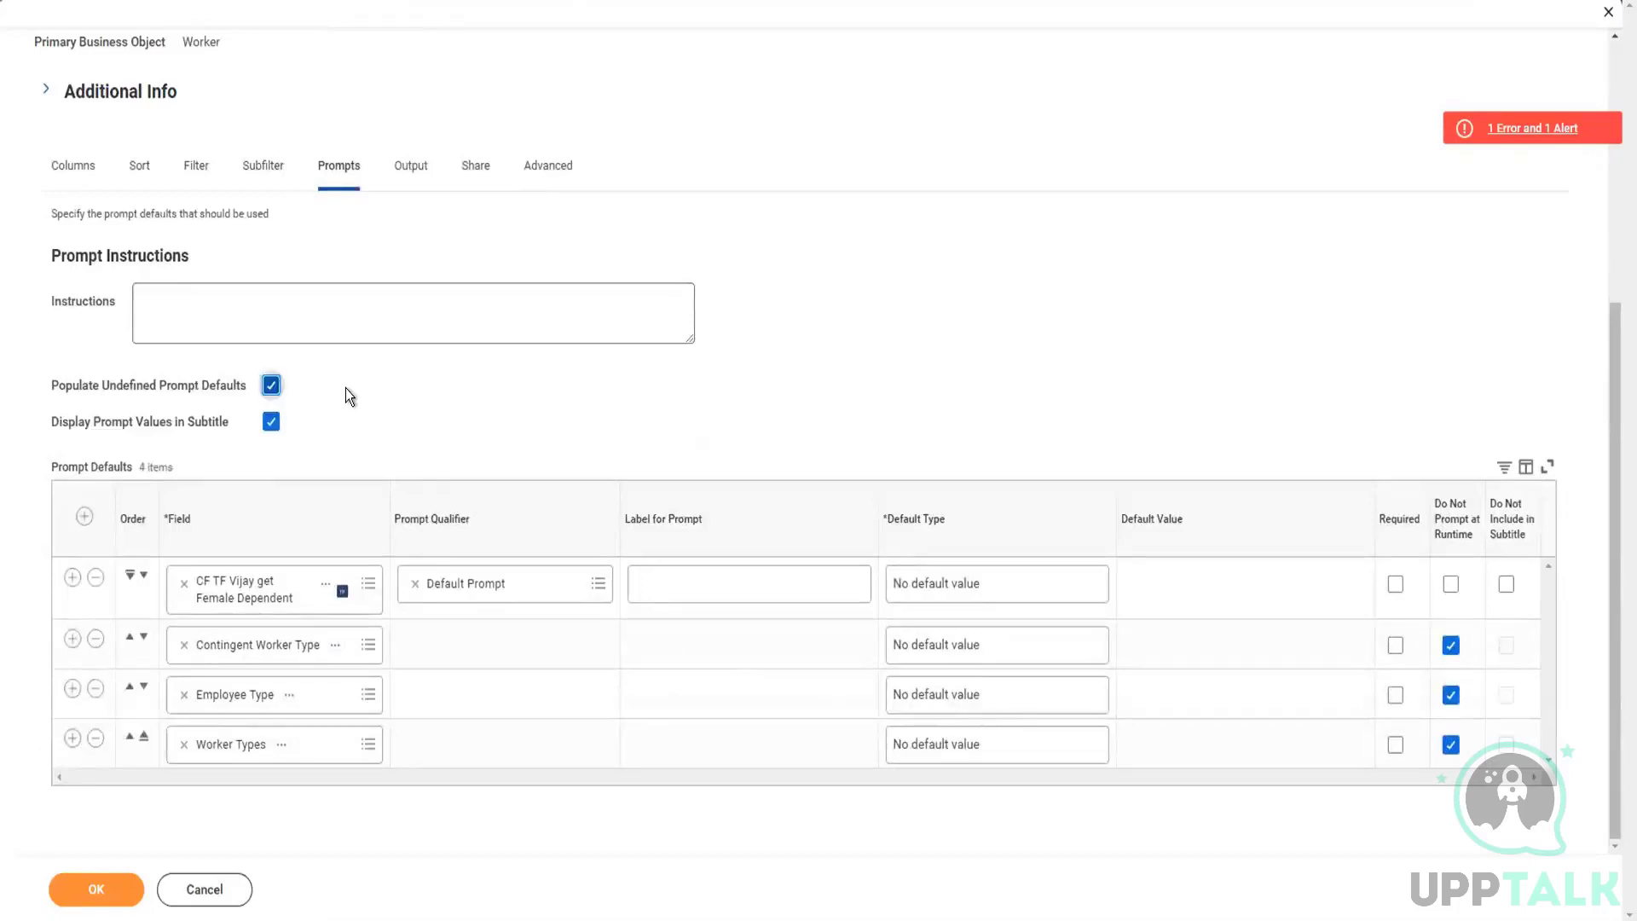
pyautogui.click(409, 167)
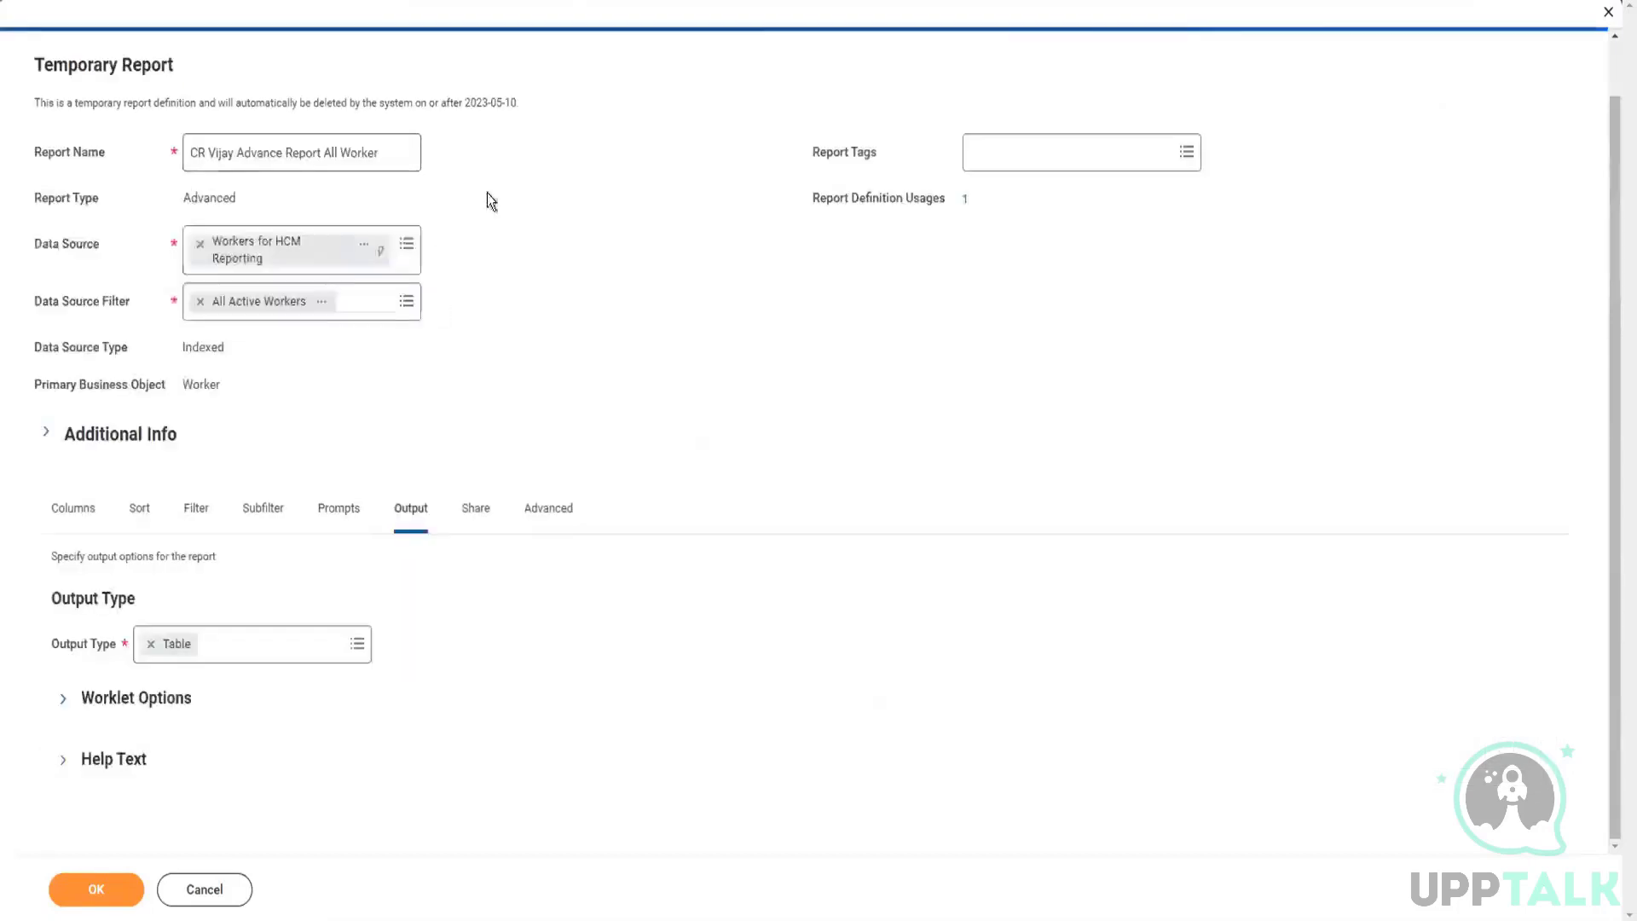
pyautogui.click(475, 520)
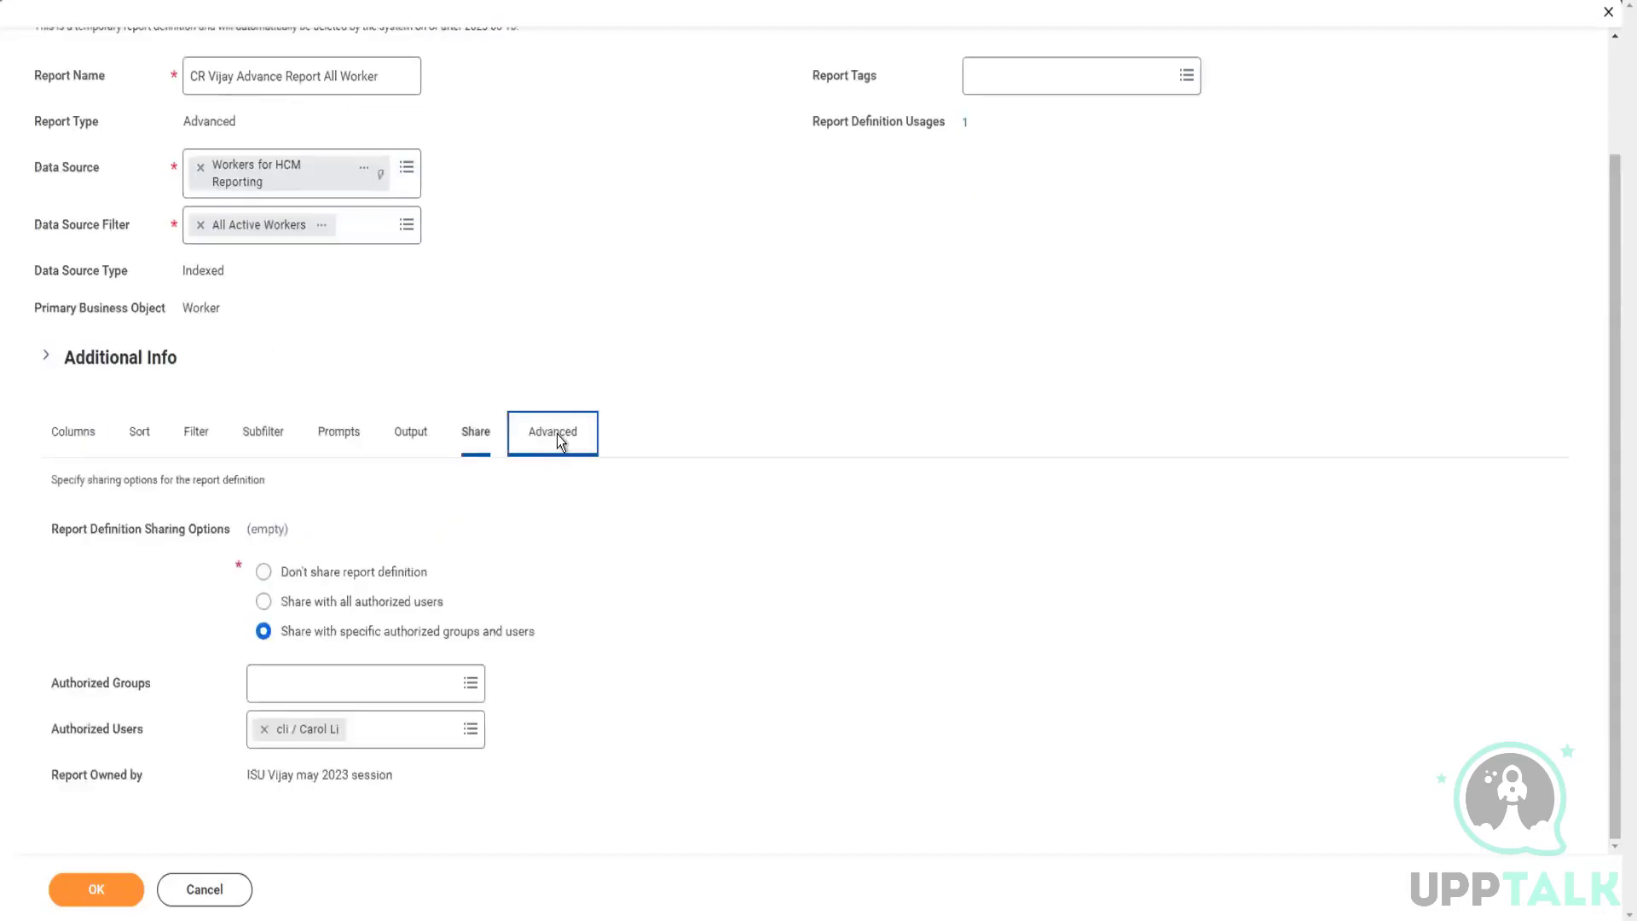
pyautogui.click(556, 433)
pyautogui.scroll(-9, 529, 520)
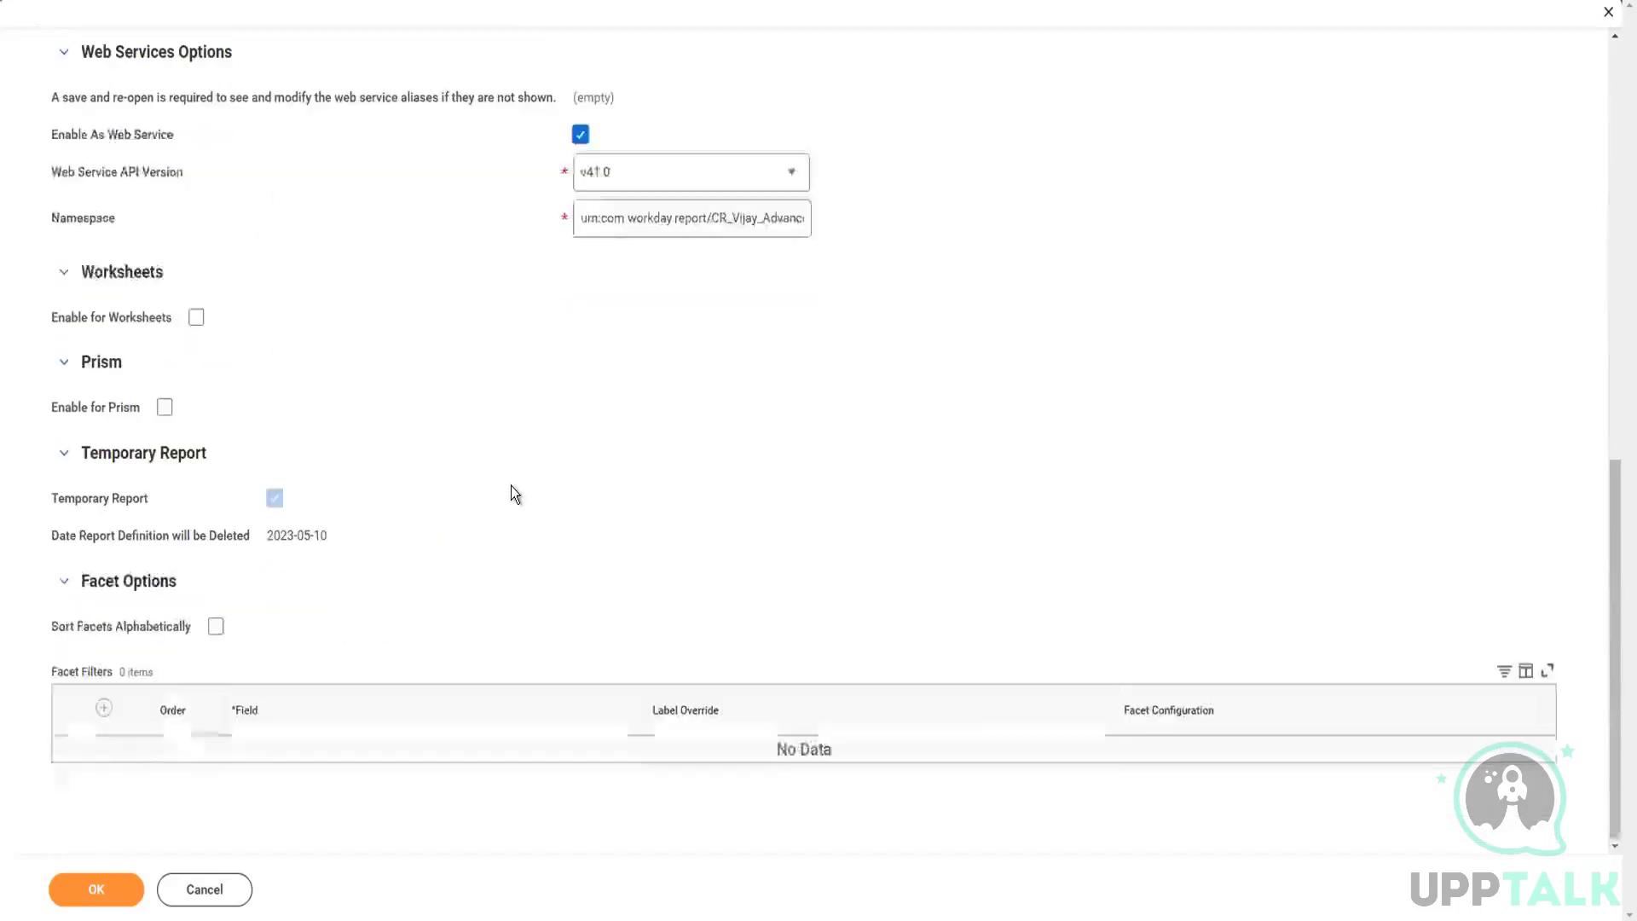
# Step: Try submitting the report again and trace the reported issue to the condition row of the Dependents sub level filter
pyautogui.click(88, 888)
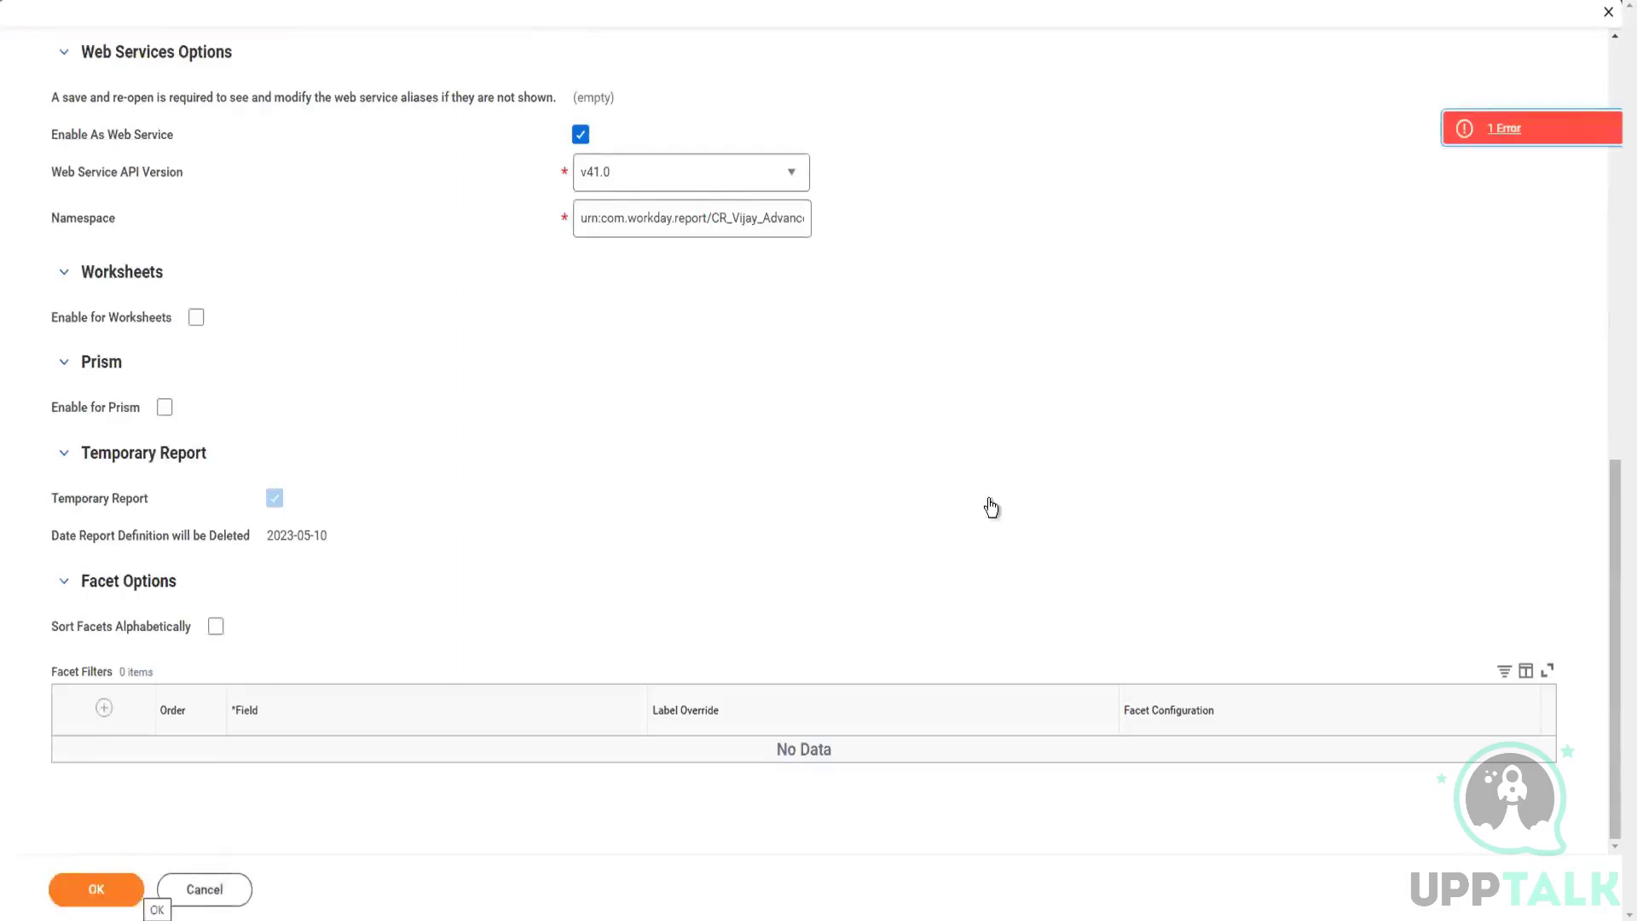
pyautogui.click(1502, 134)
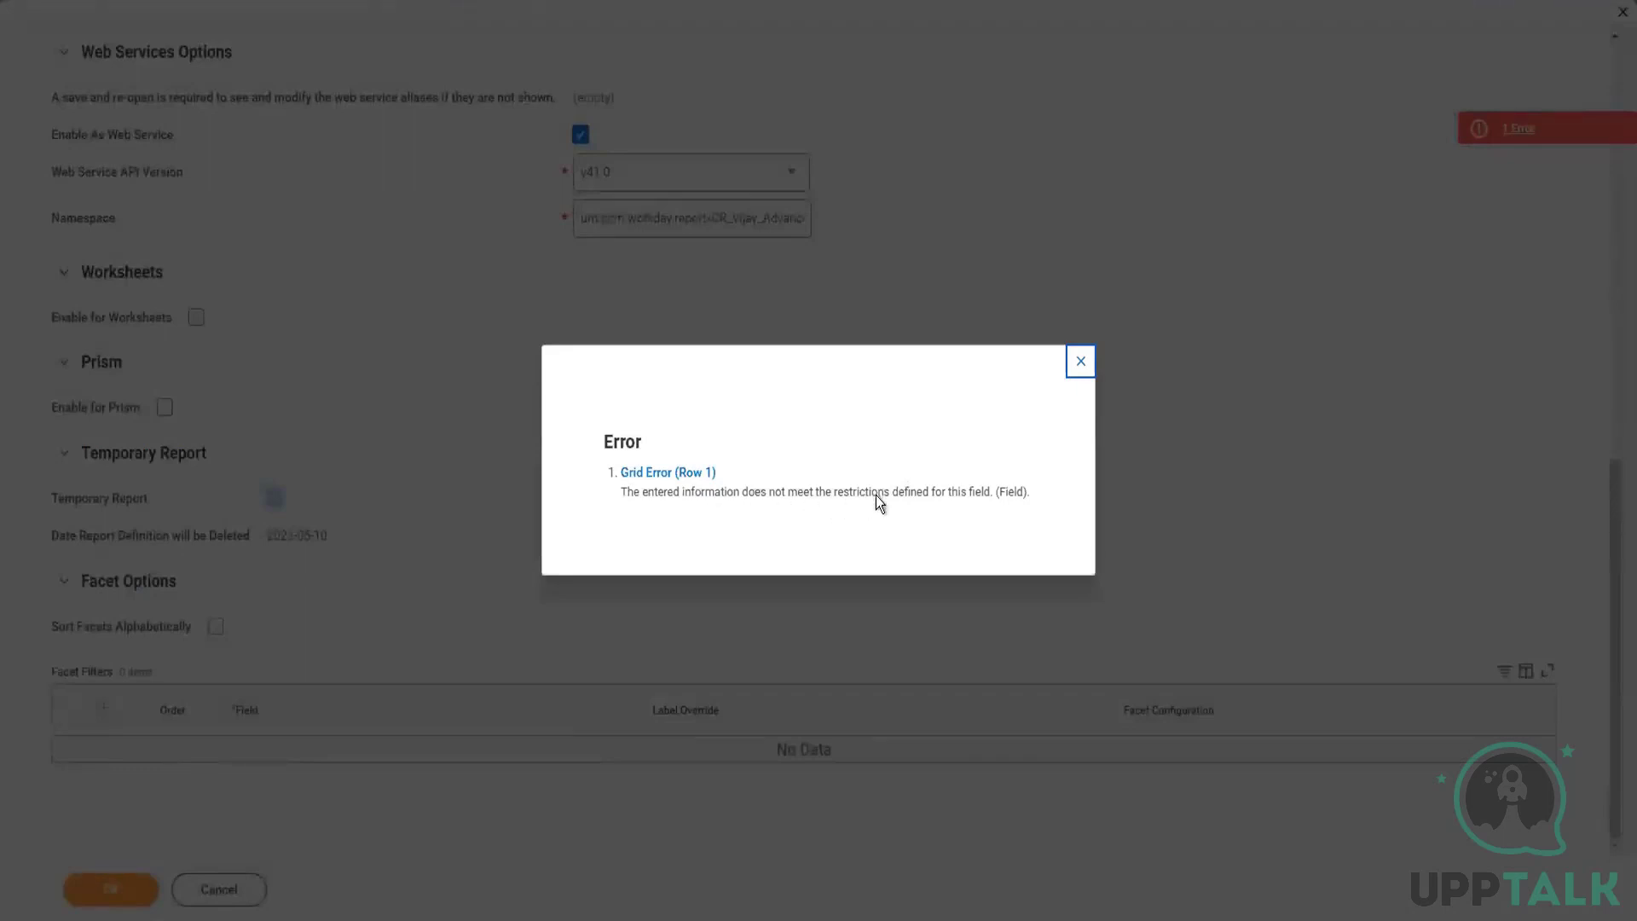
pyautogui.click(1082, 362)
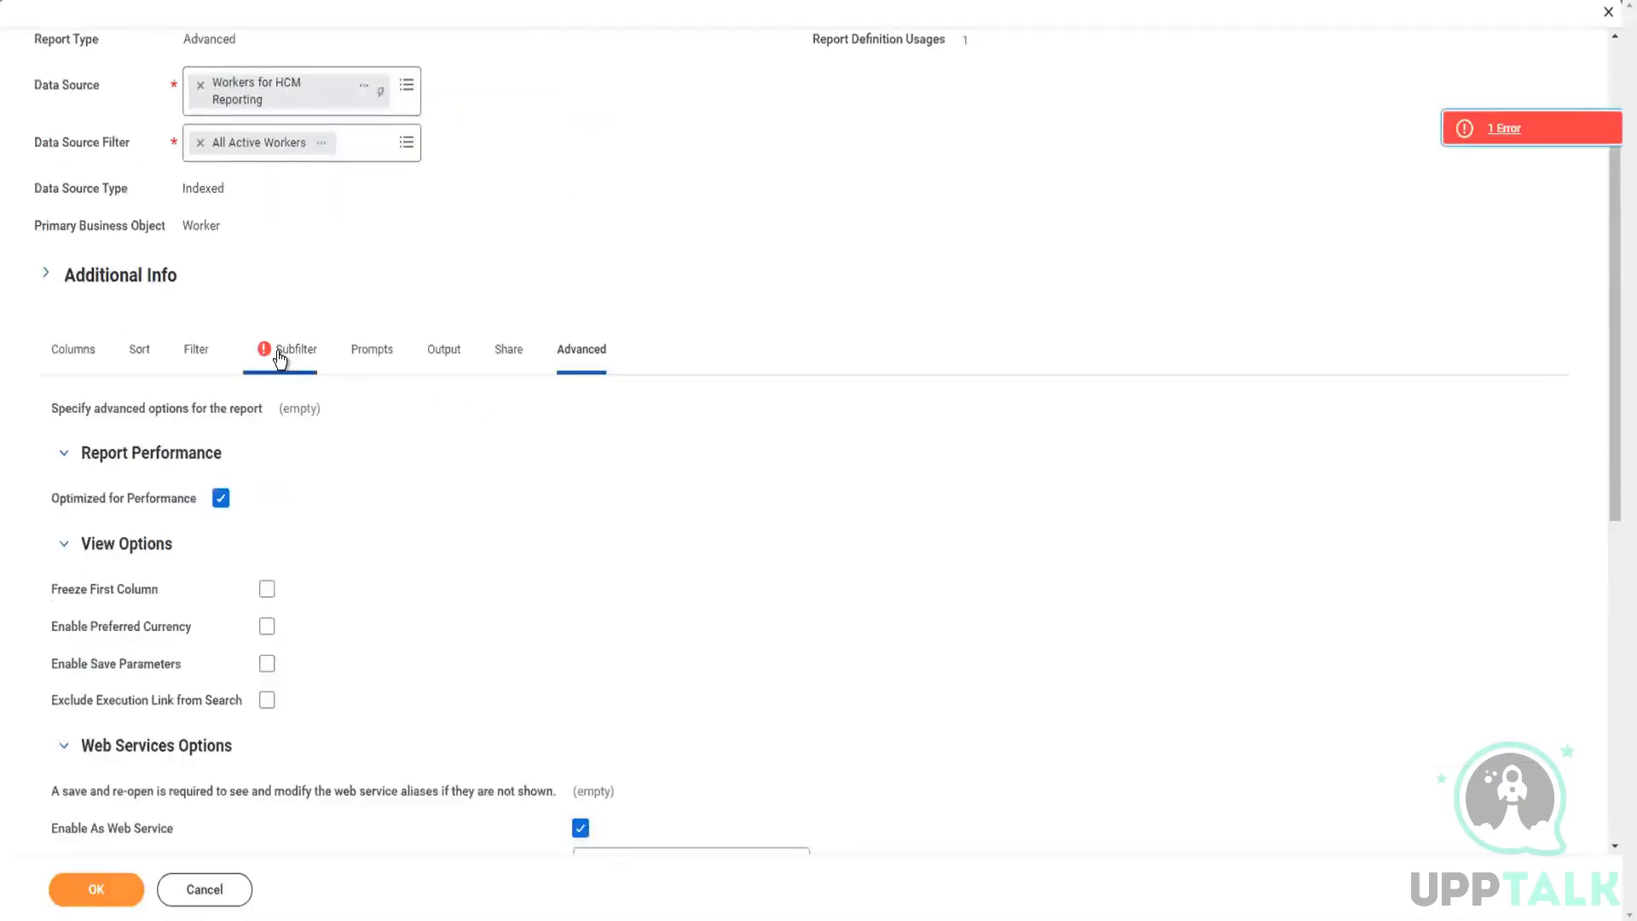
pyautogui.scroll(-2, 444, 445)
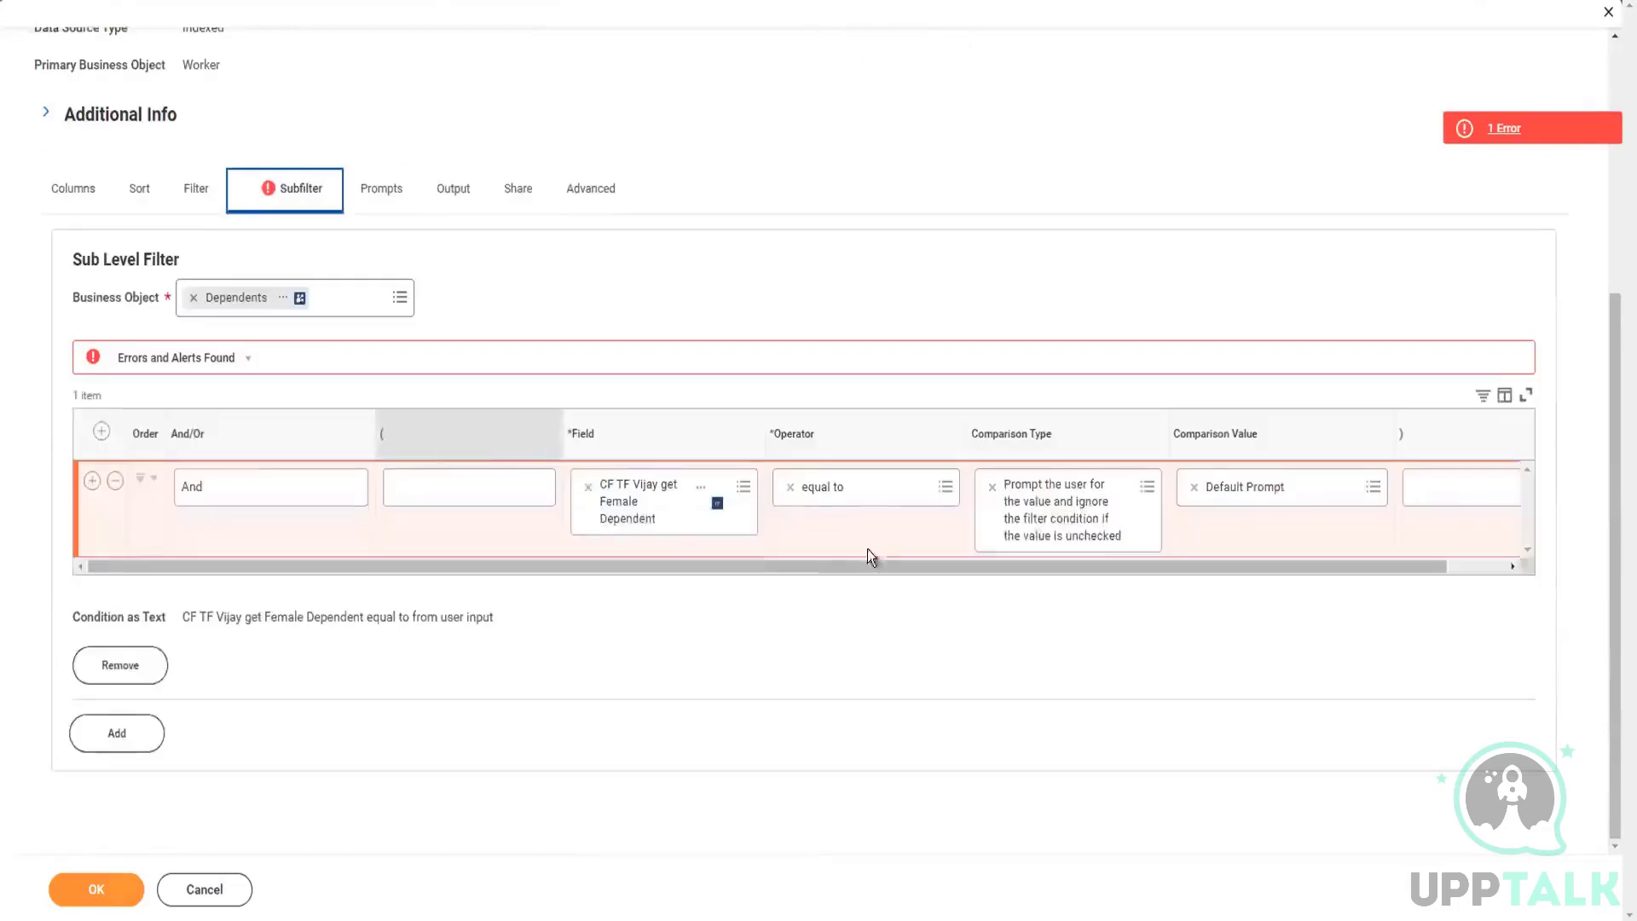
pyautogui.moveTo(785, 564); pyautogui.dragTo(914, 566)
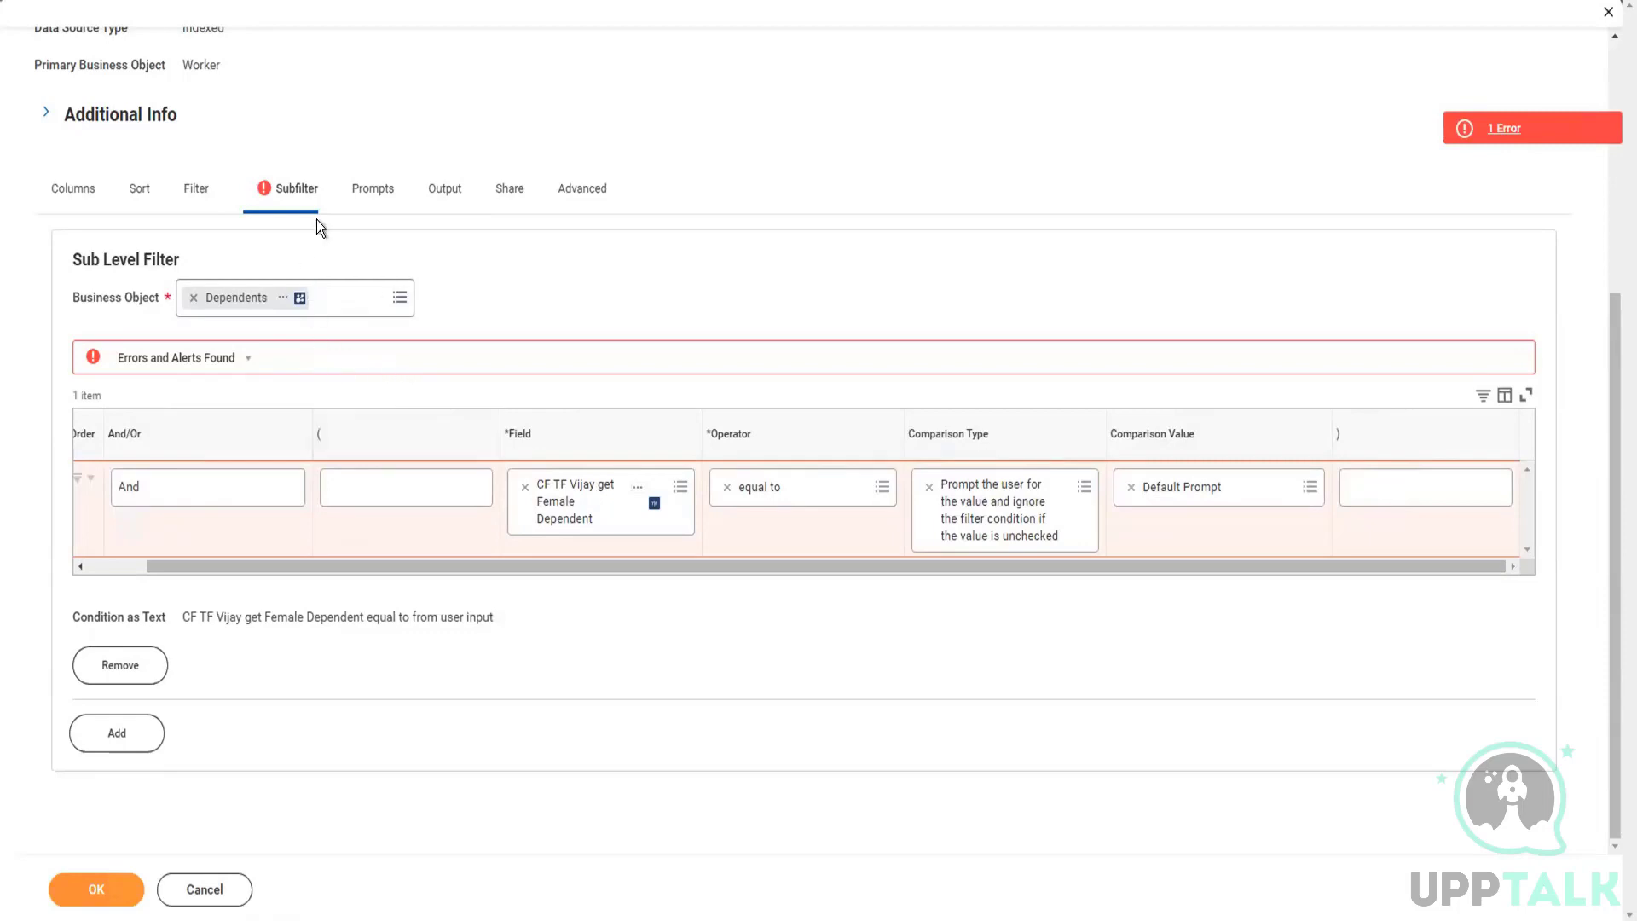
# Step: Return to the report's prompts and populate the undefined prompt defaults again
pyautogui.click(365, 195)
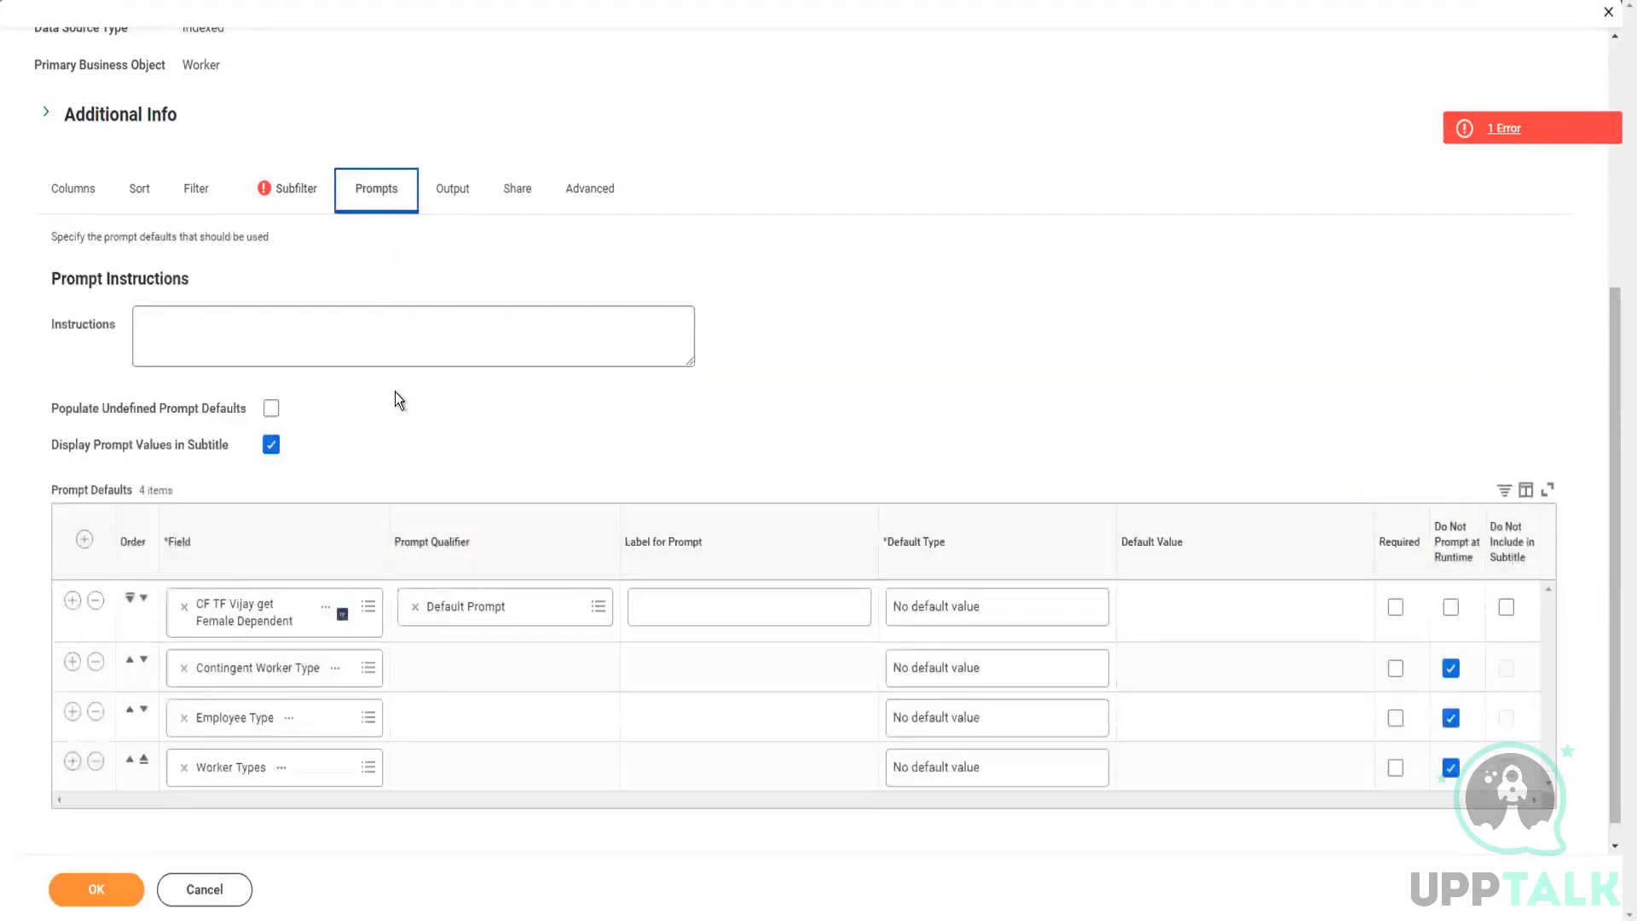
pyautogui.scroll(-1, 396, 391)
pyautogui.click(274, 386)
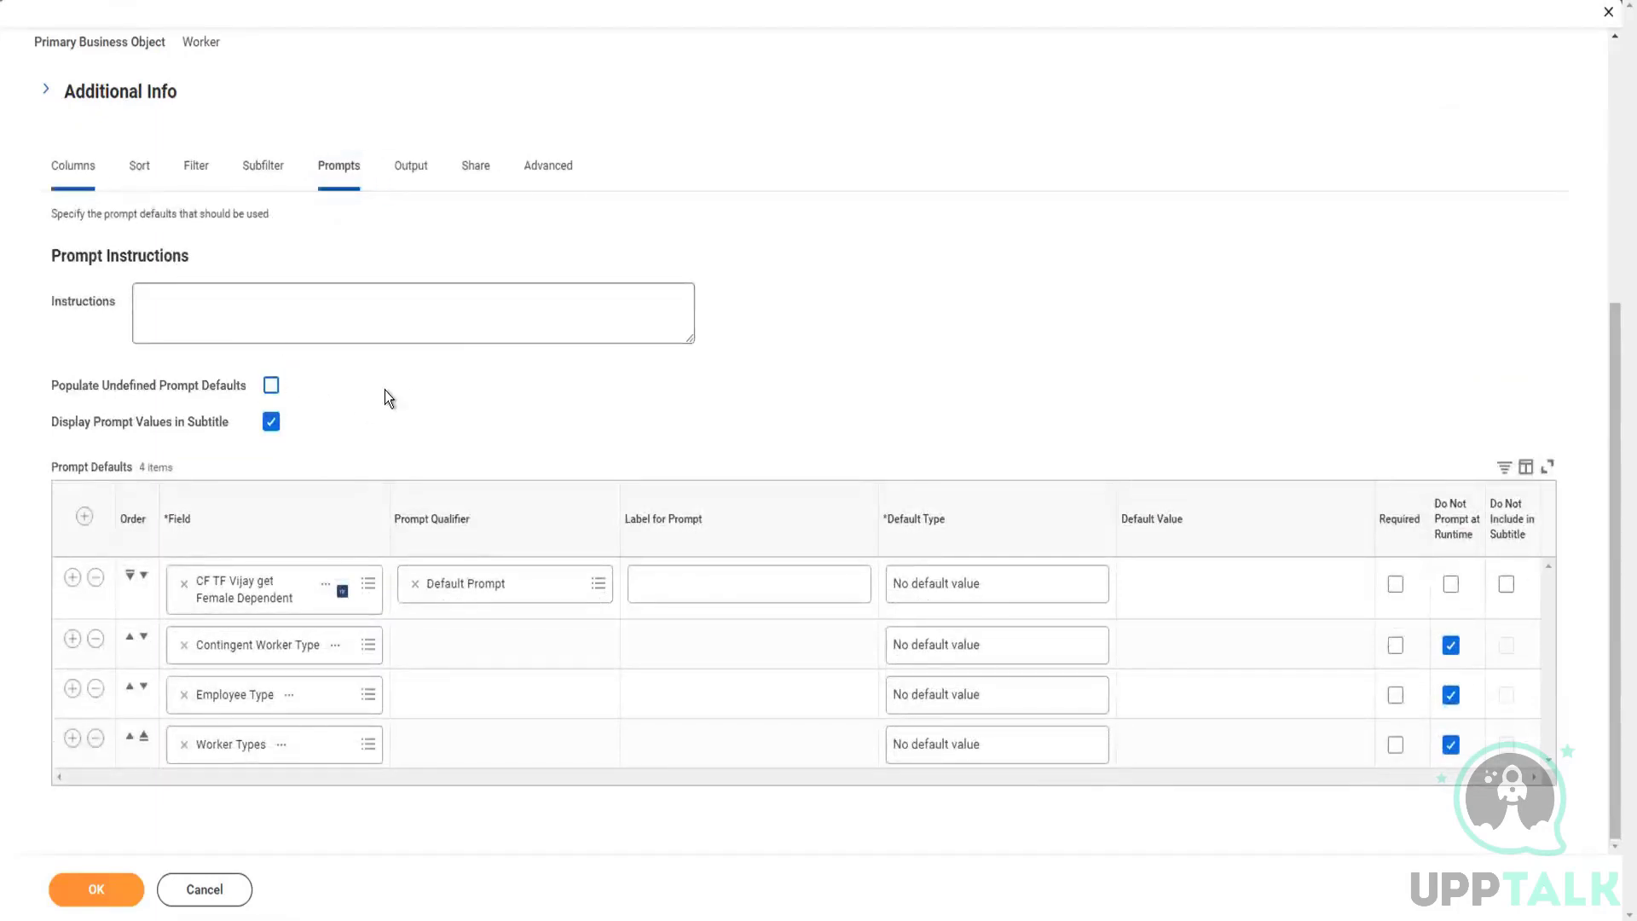
pyautogui.click(117, 731)
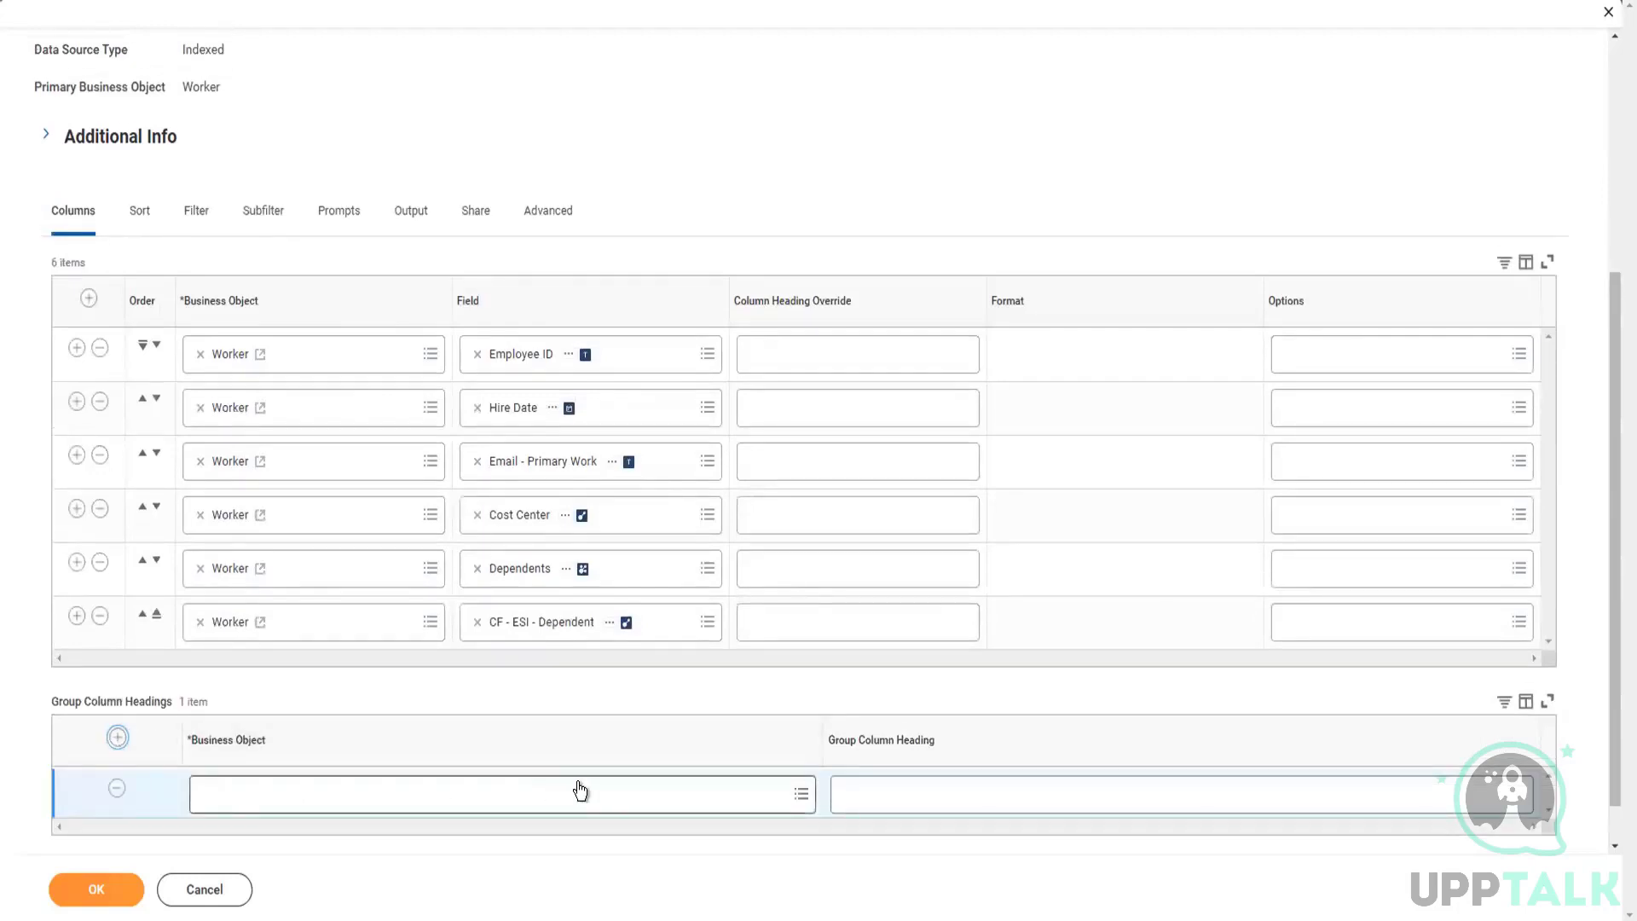
pyautogui.click(577, 790)
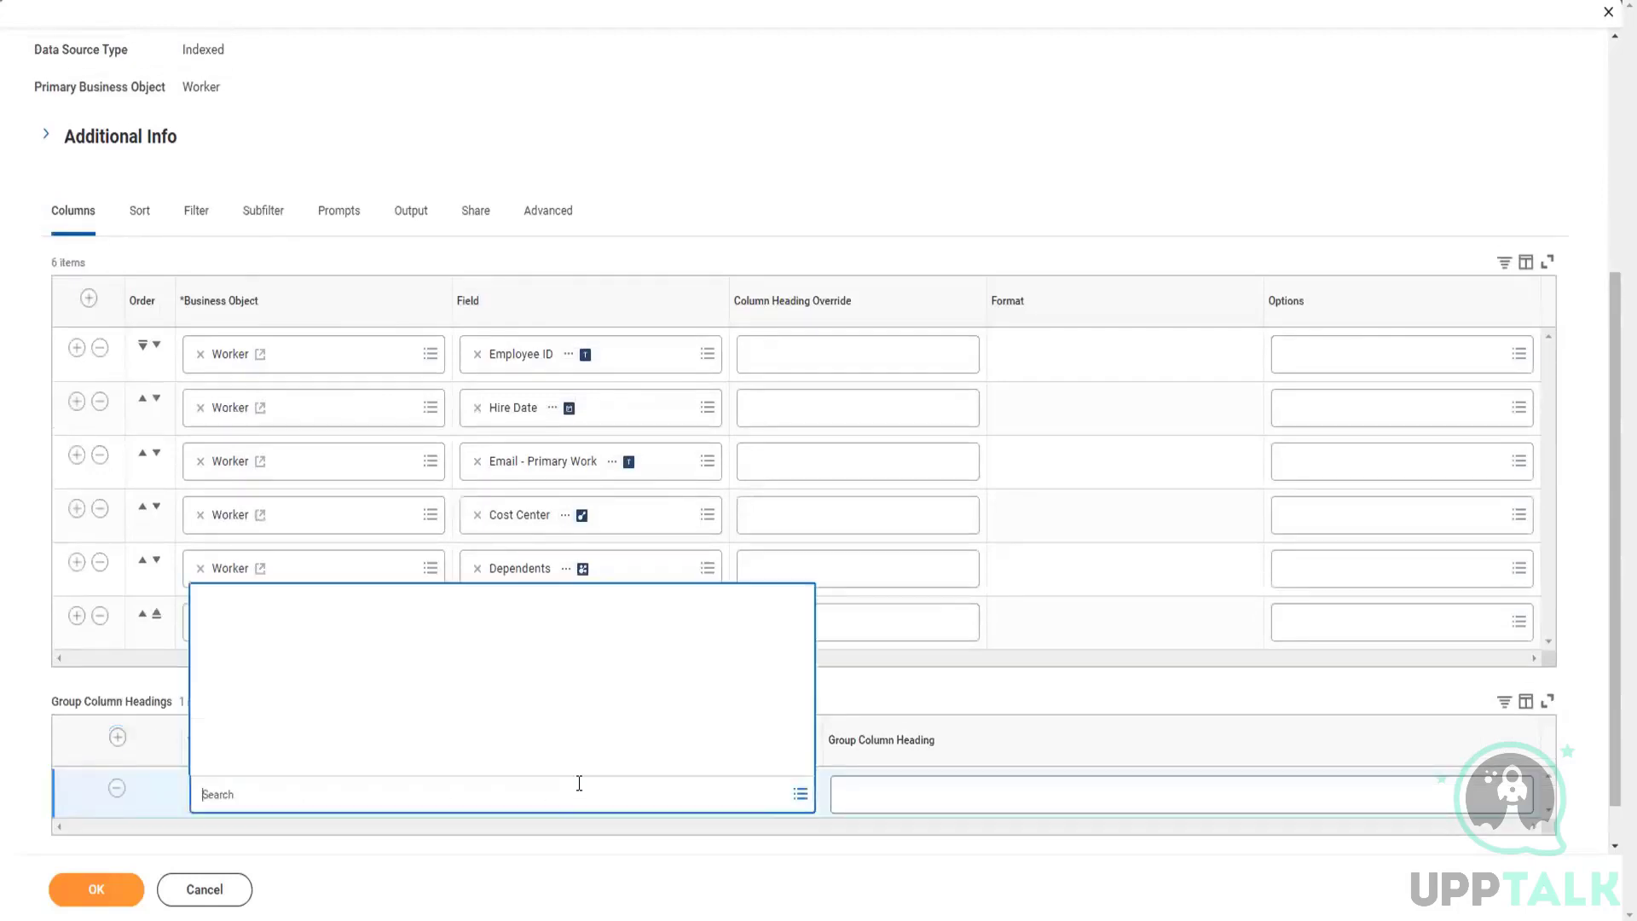
pyautogui.click(648, 837)
pyautogui.scroll(-1, 351, 750)
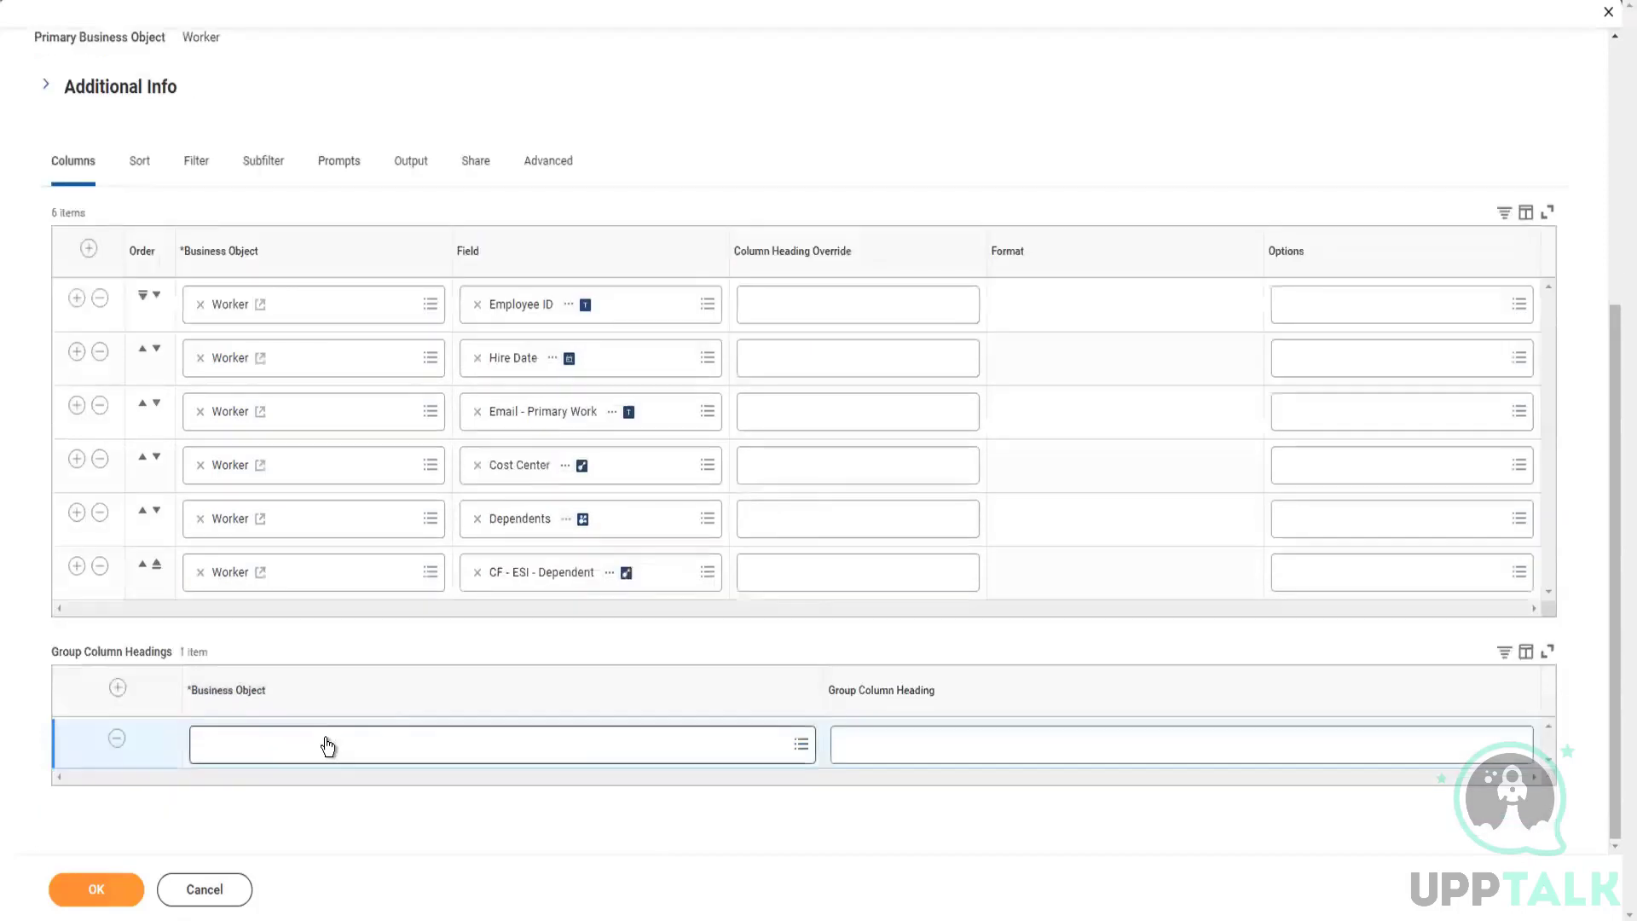
pyautogui.click(320, 745)
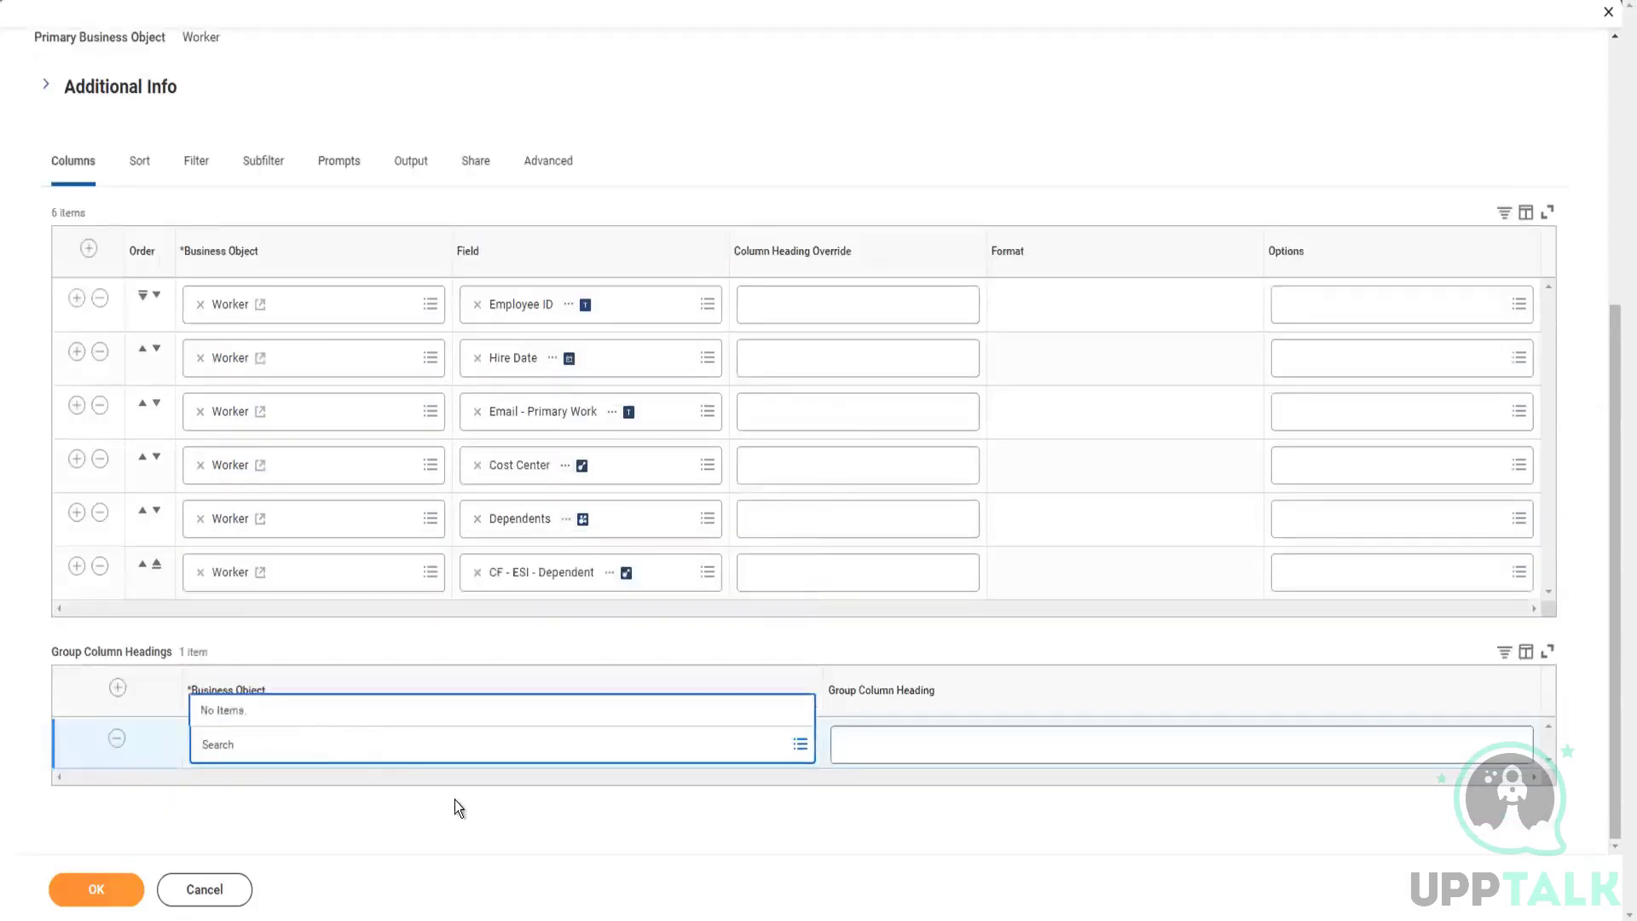
pyautogui.click(116, 742)
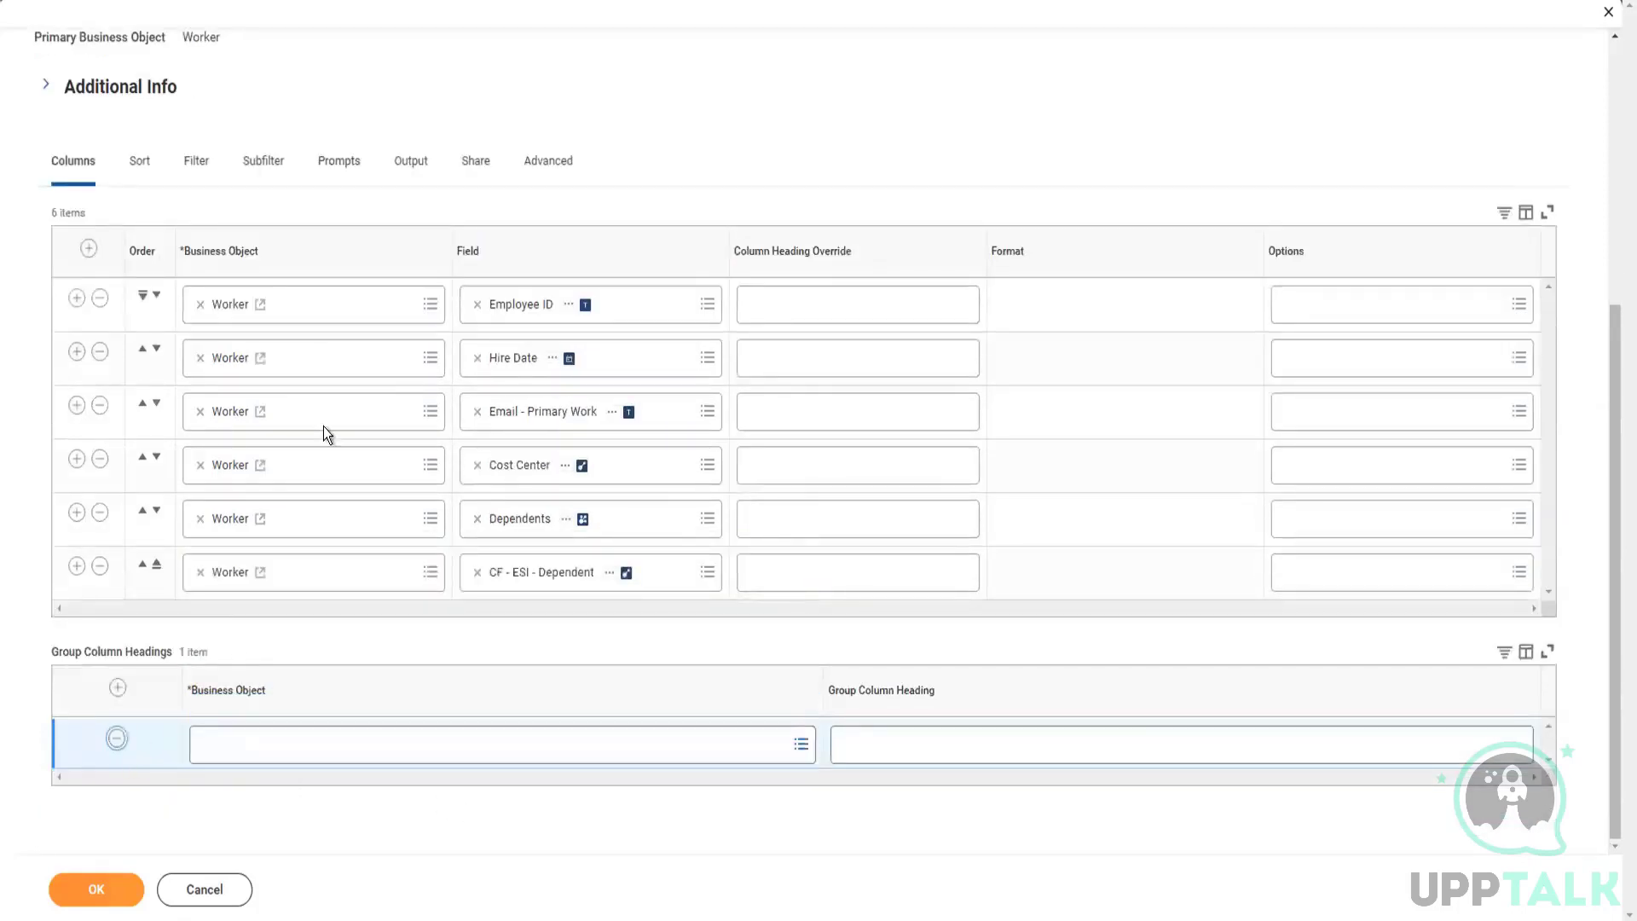
# Step: Resubmit the report after reviewing its sub level filter and expand the error details for the Dependents condition row
pyautogui.click(263, 208)
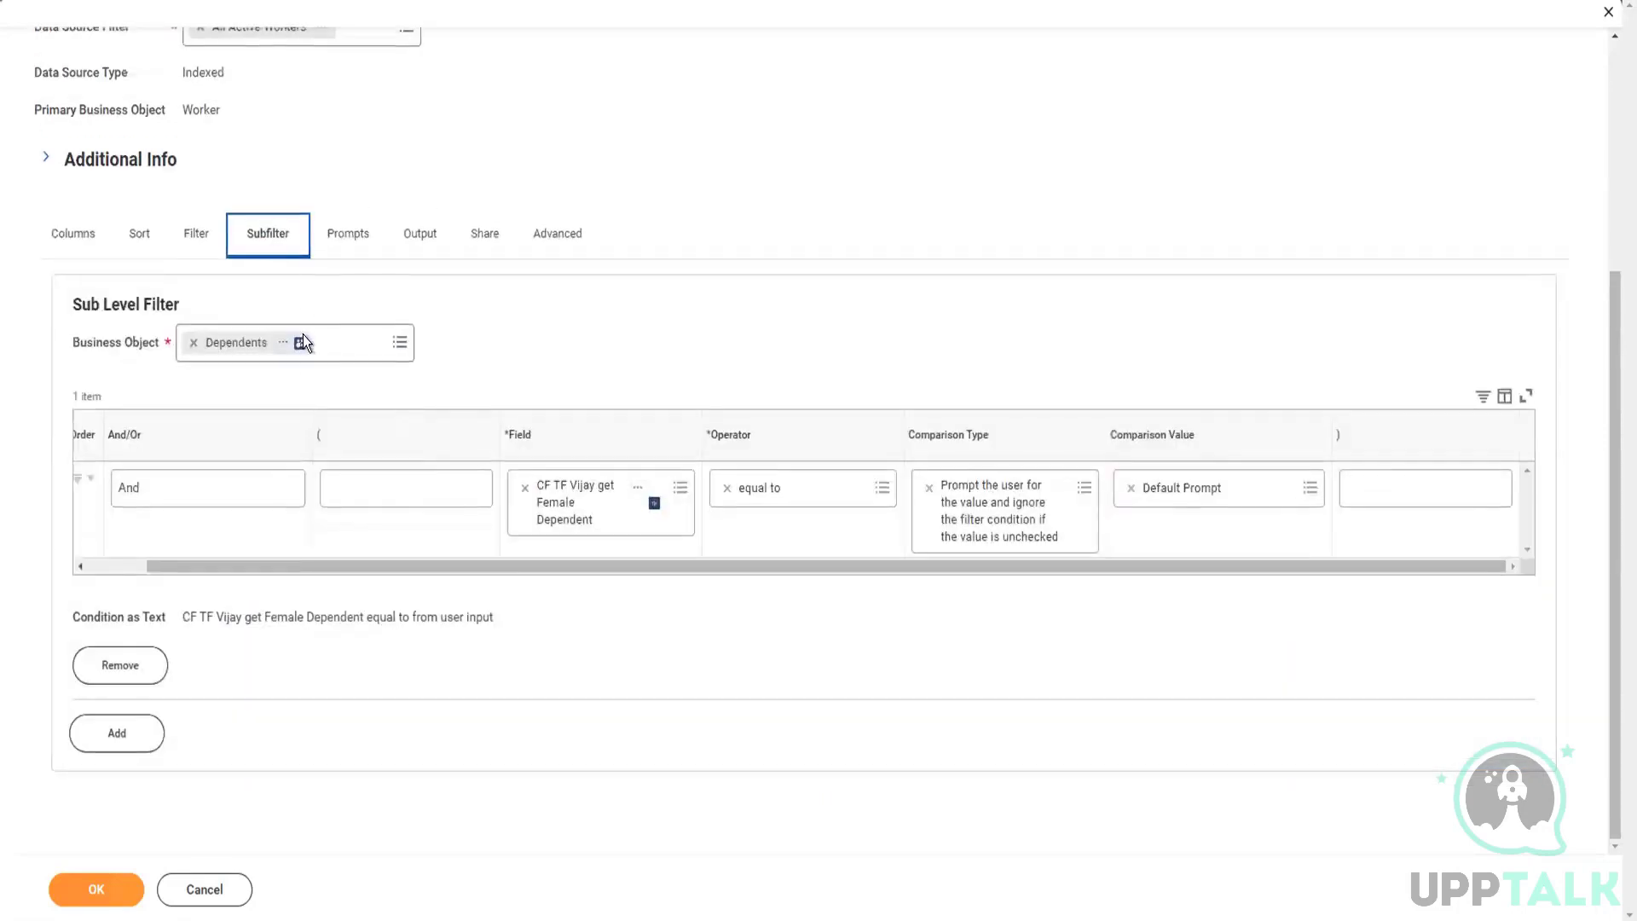
pyautogui.click(100, 882)
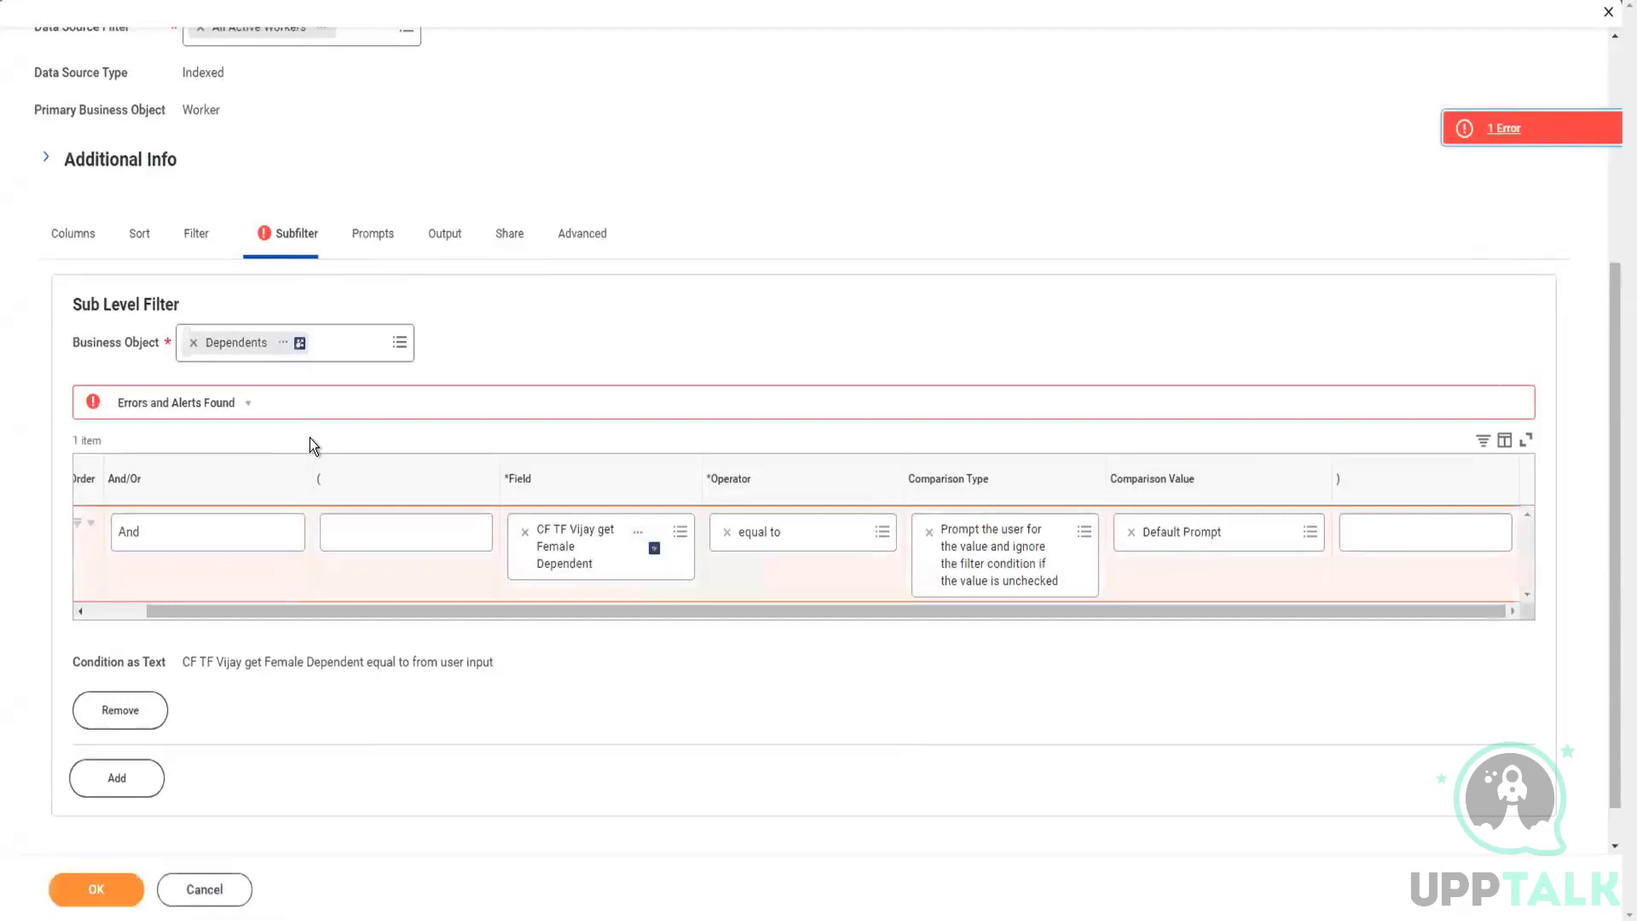
pyautogui.click(247, 404)
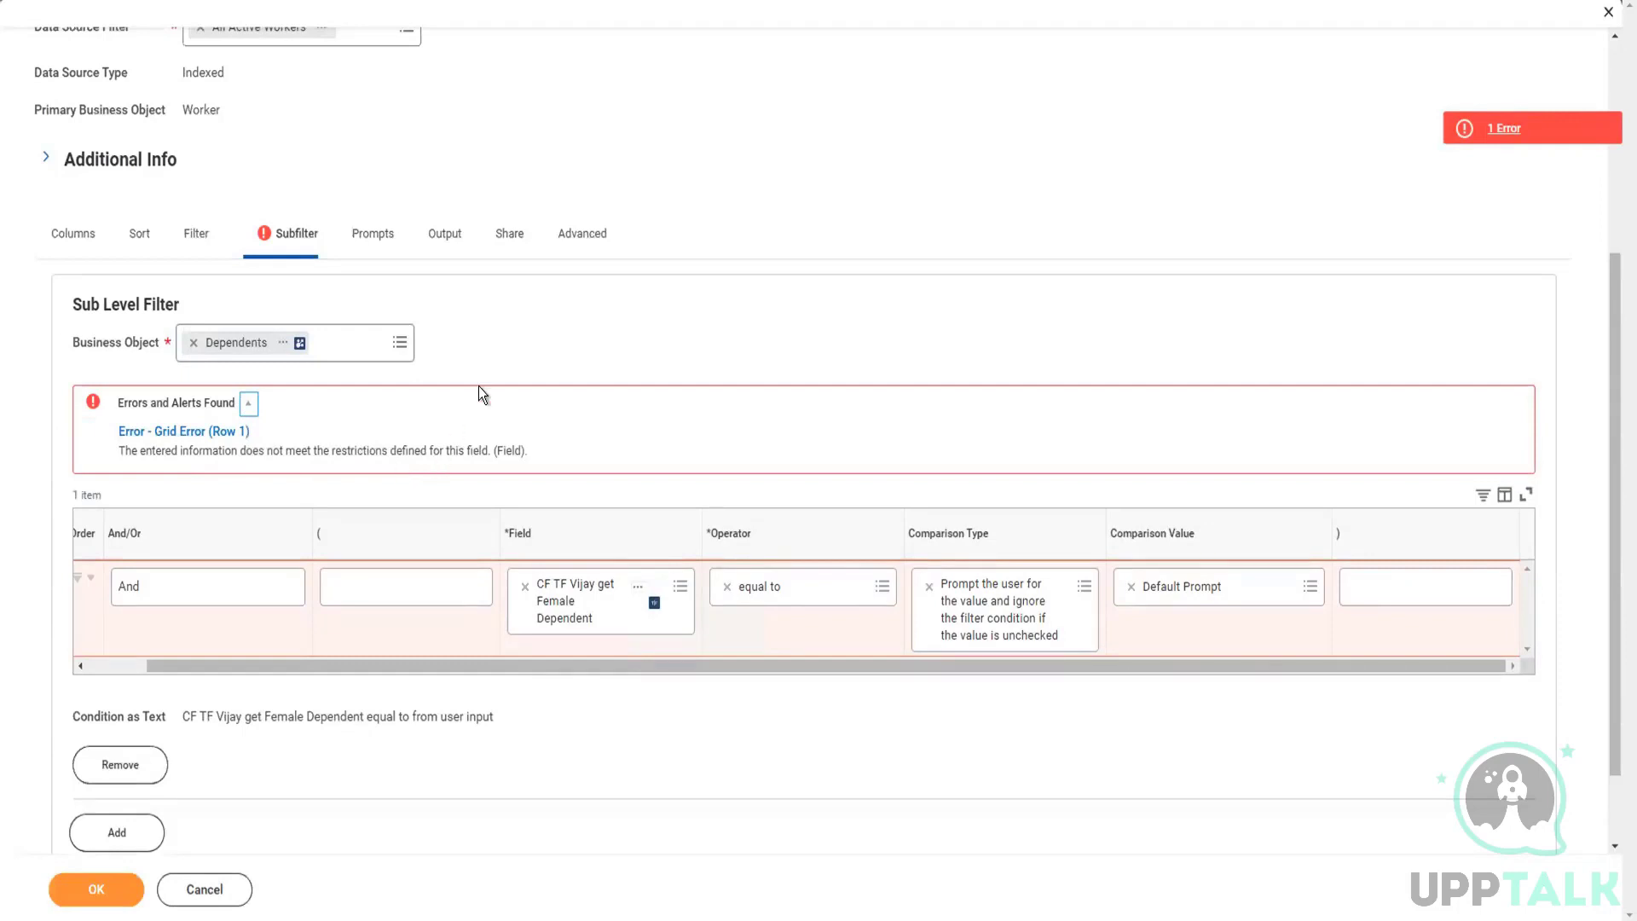
# Step: Disable Optimized for Performance in the report's advanced options, recheck the sub level filter and submit the report
pyautogui.click(569, 242)
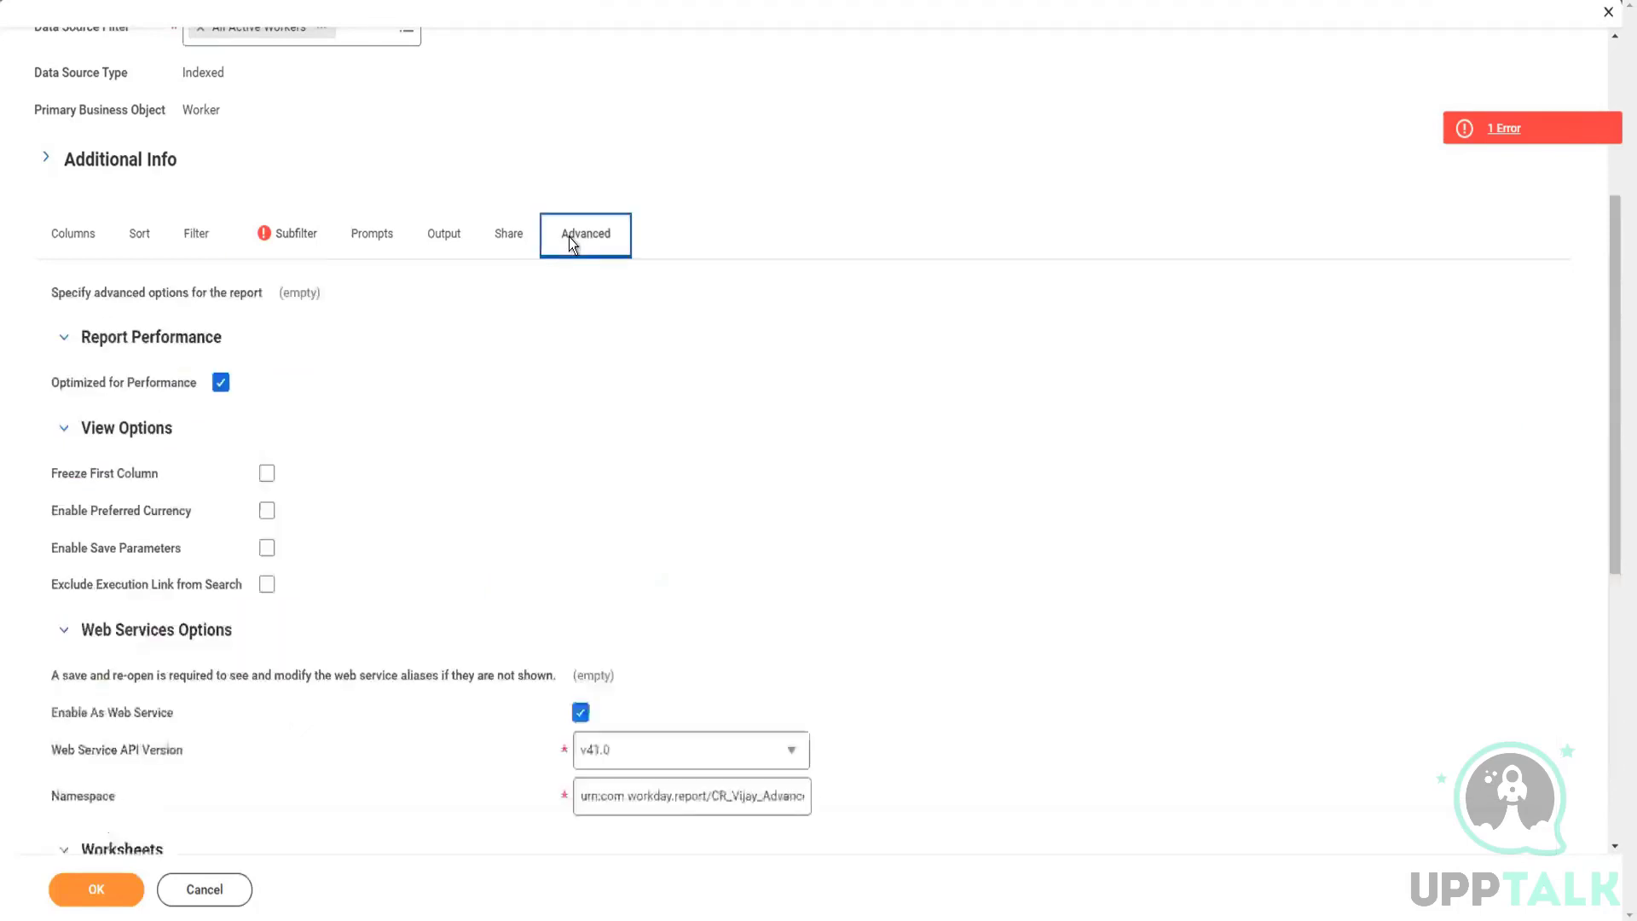
pyautogui.click(219, 383)
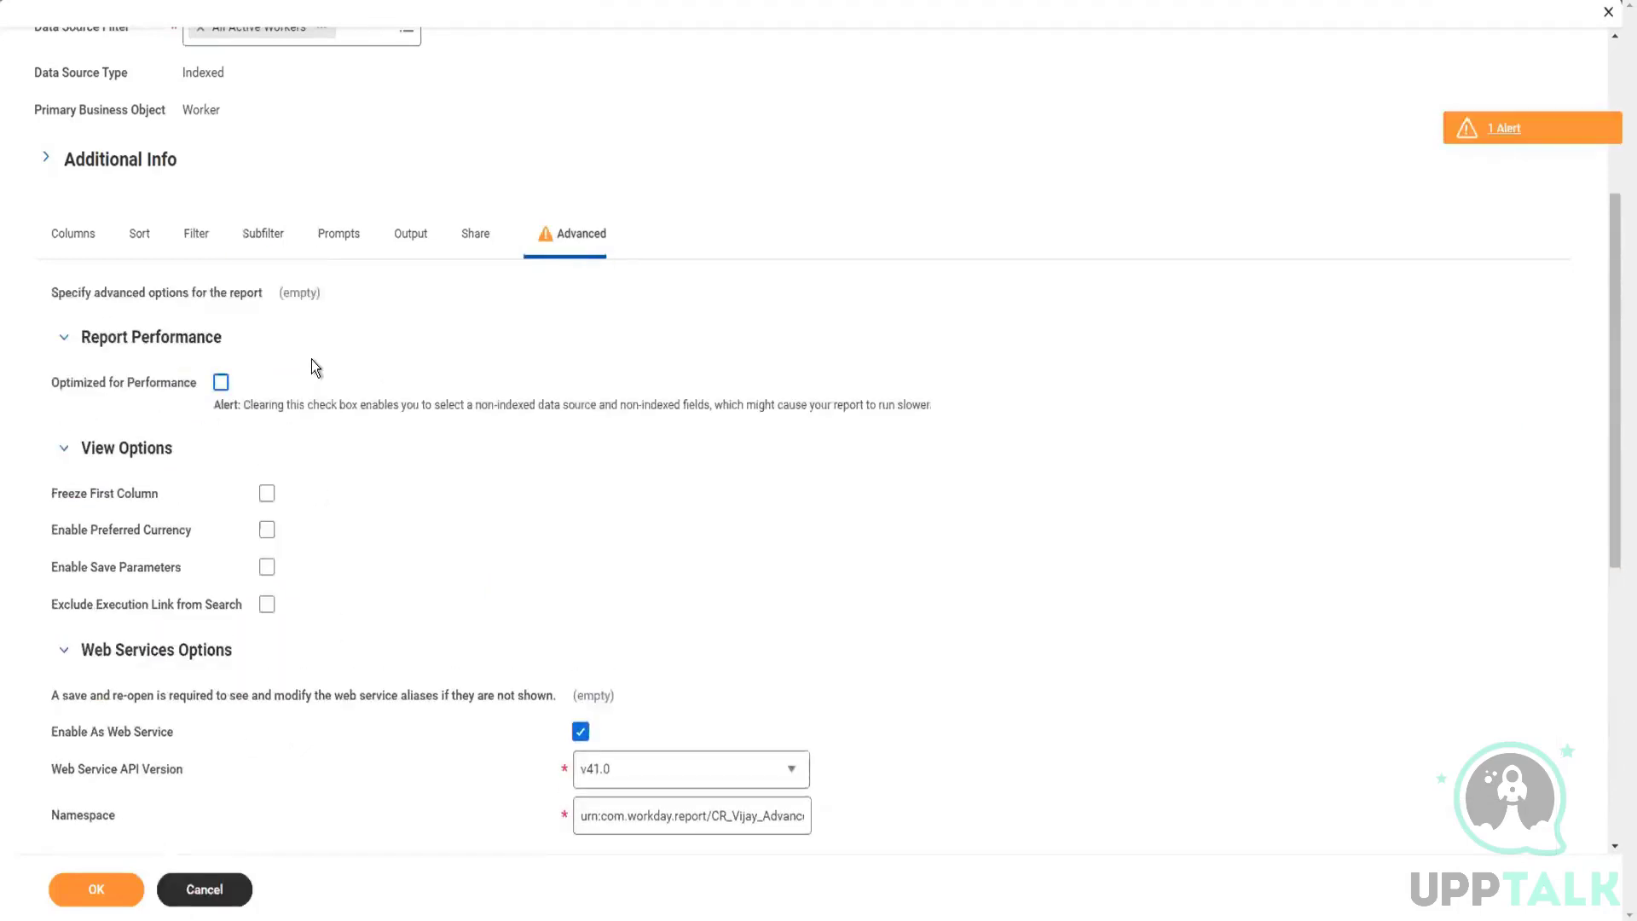
pyautogui.click(264, 252)
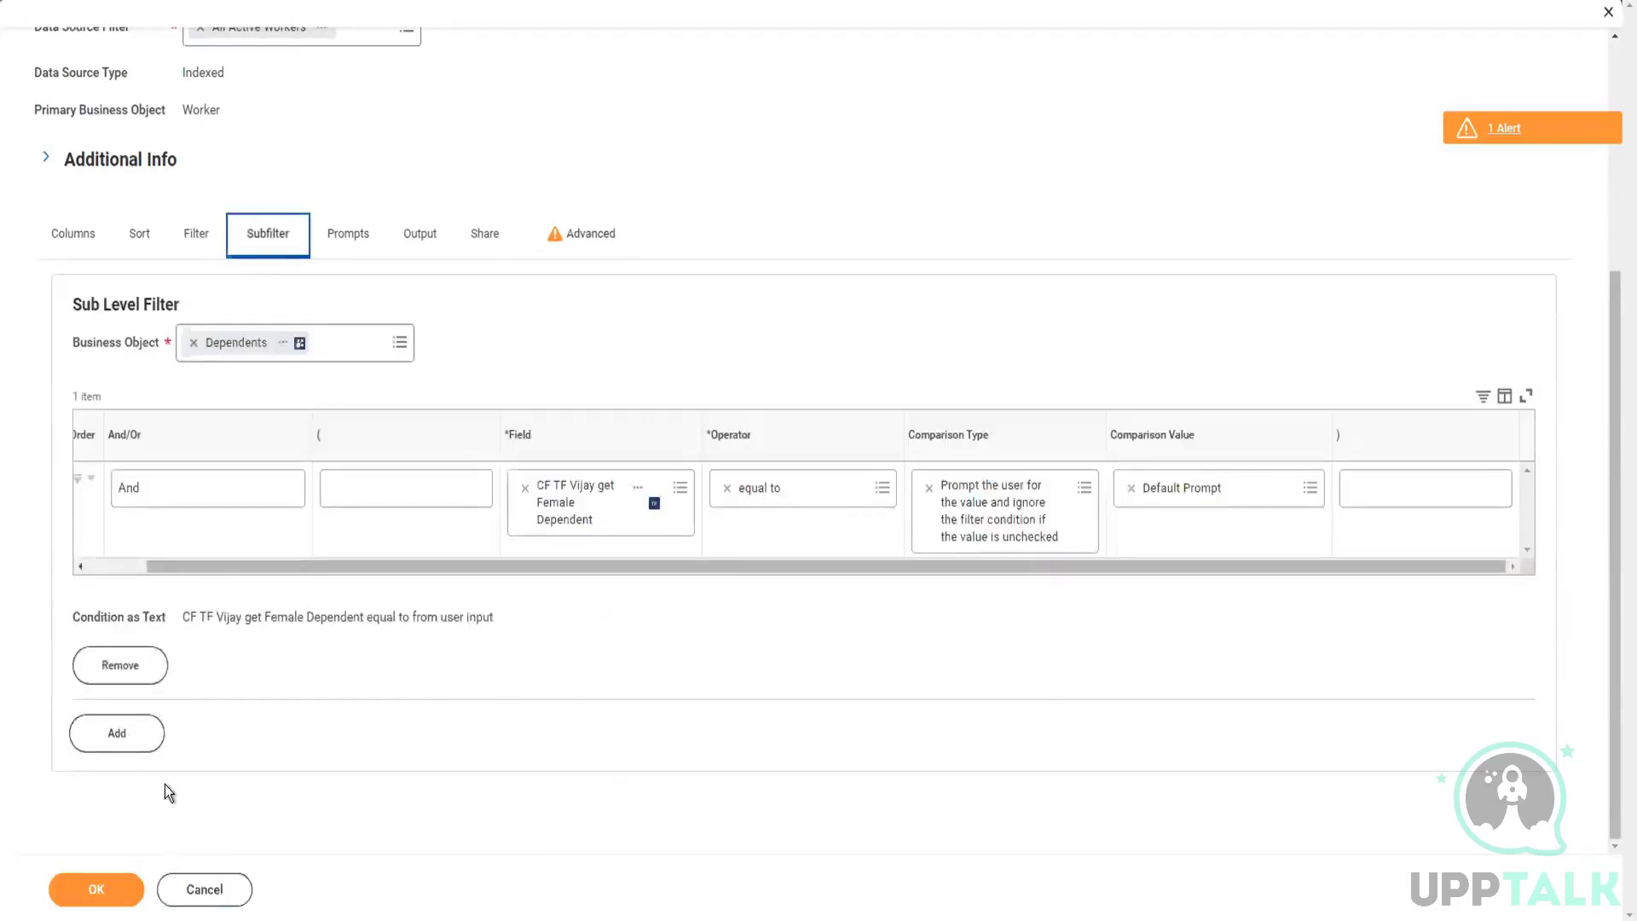
pyautogui.click(94, 891)
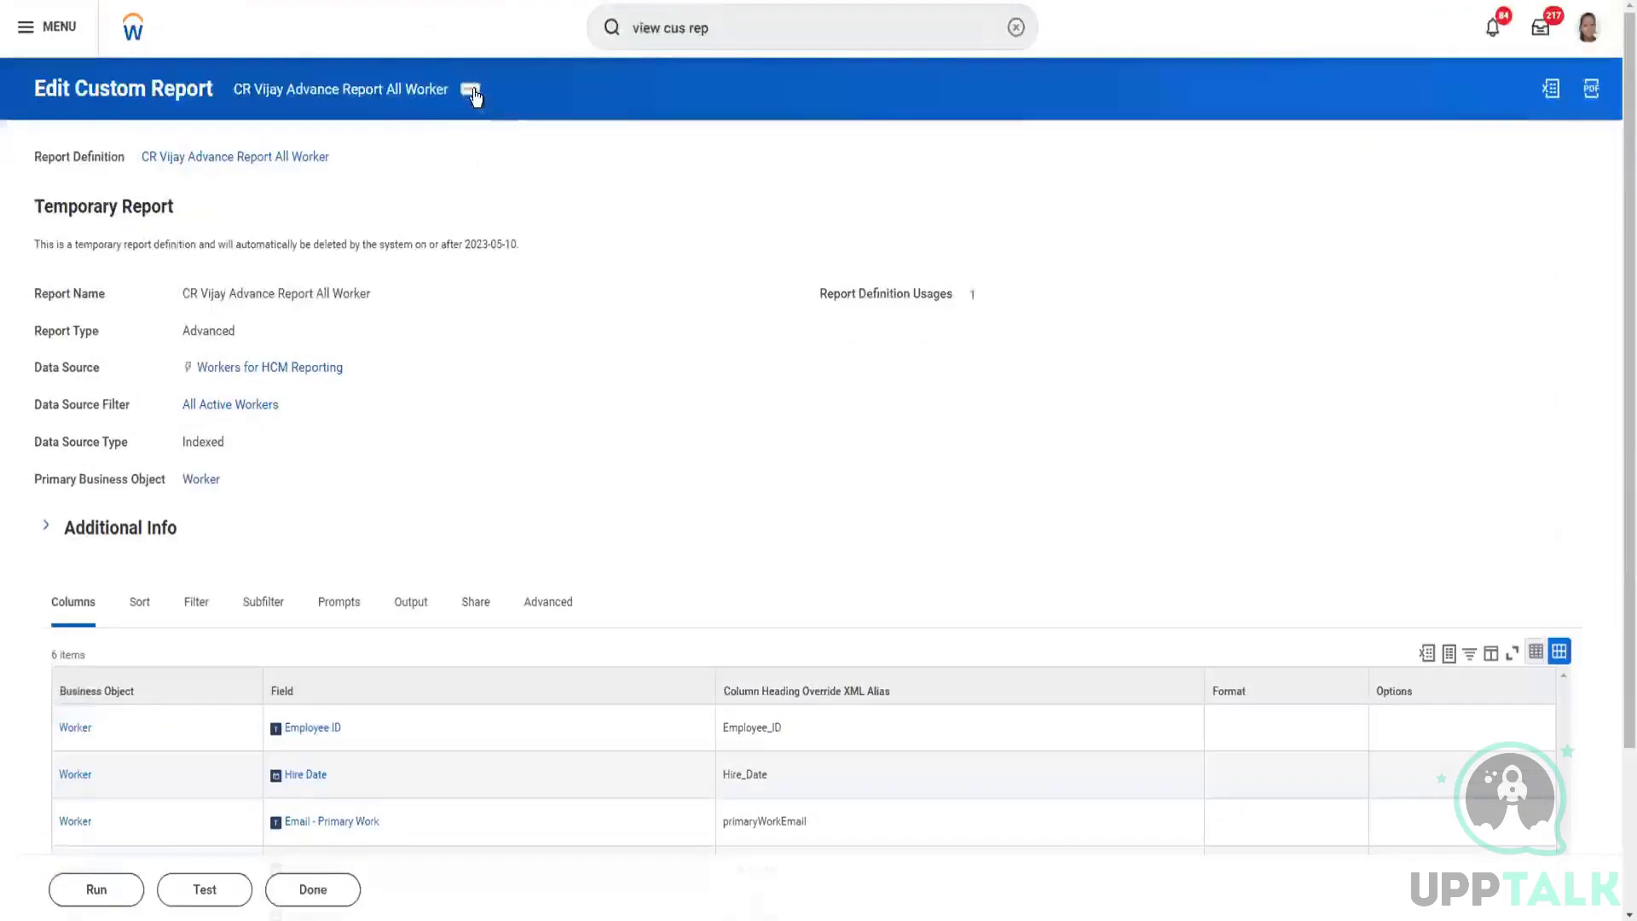
# Step: Reopen the saved custom report for editing and check its advanced performance and web service options
pyautogui.click(470, 90)
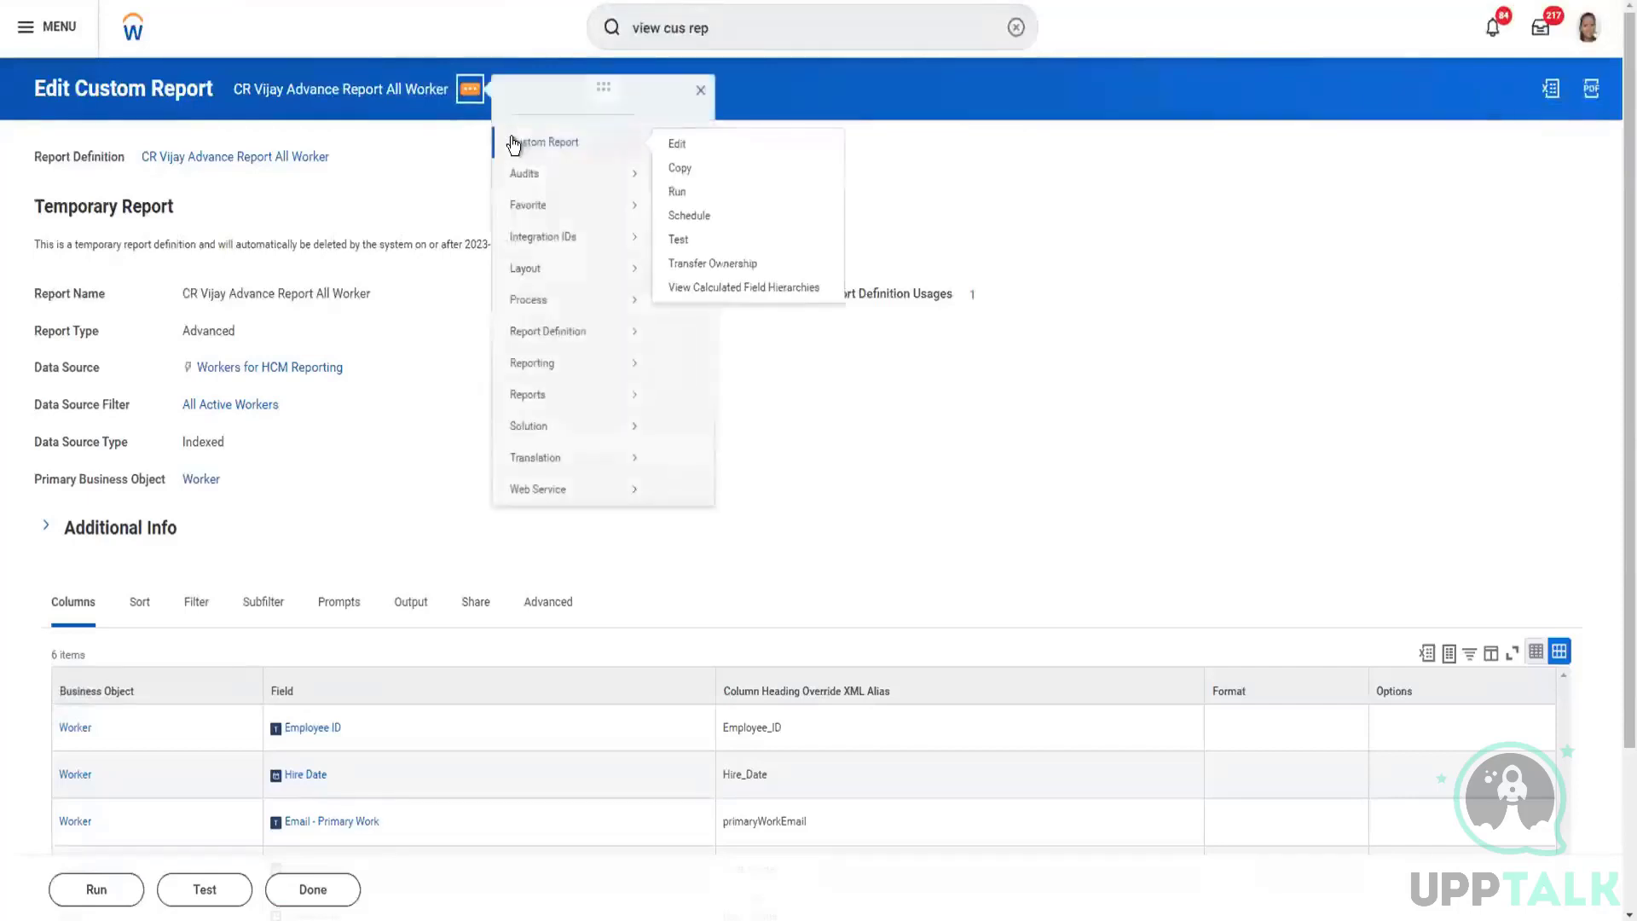
pyautogui.click(672, 144)
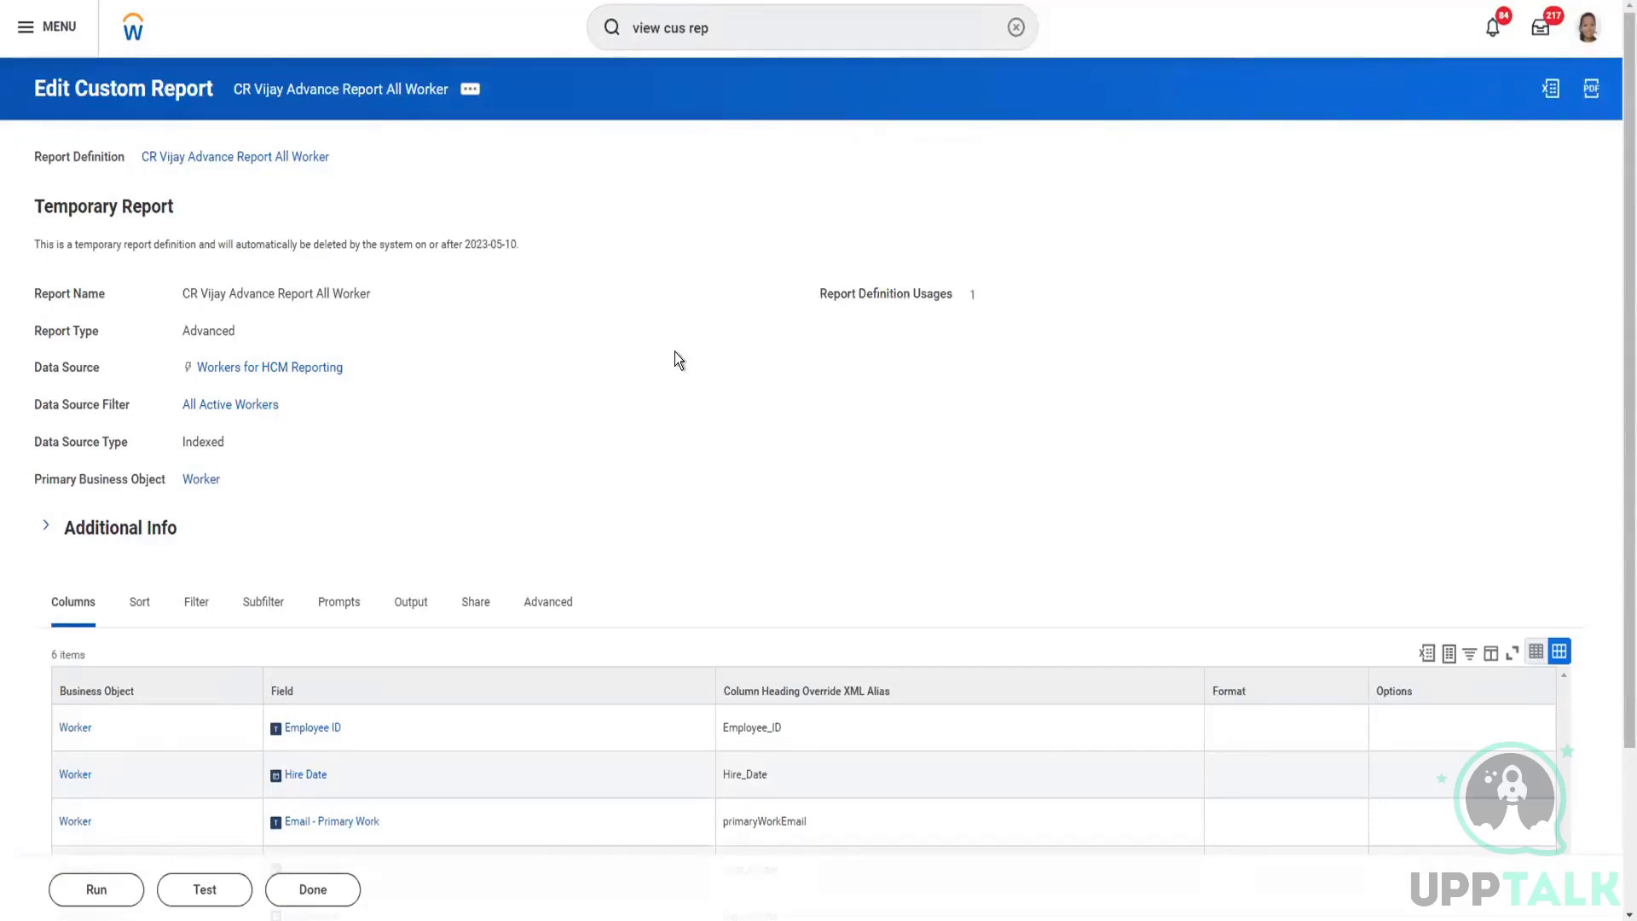
pyautogui.click(570, 604)
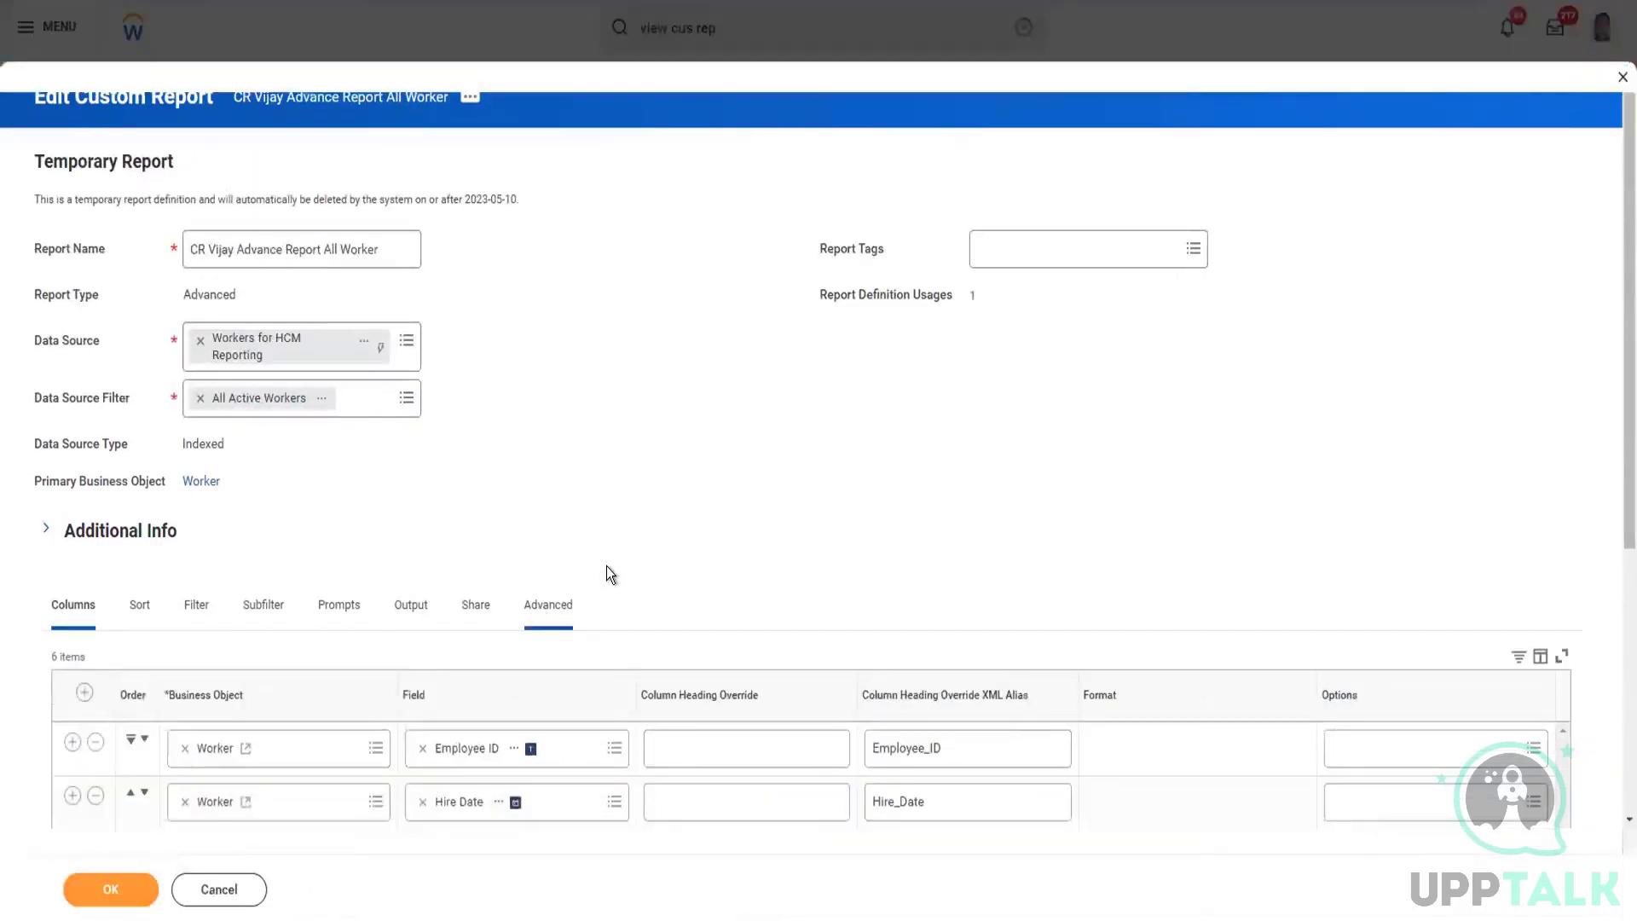
pyautogui.scroll(-5, 611, 564)
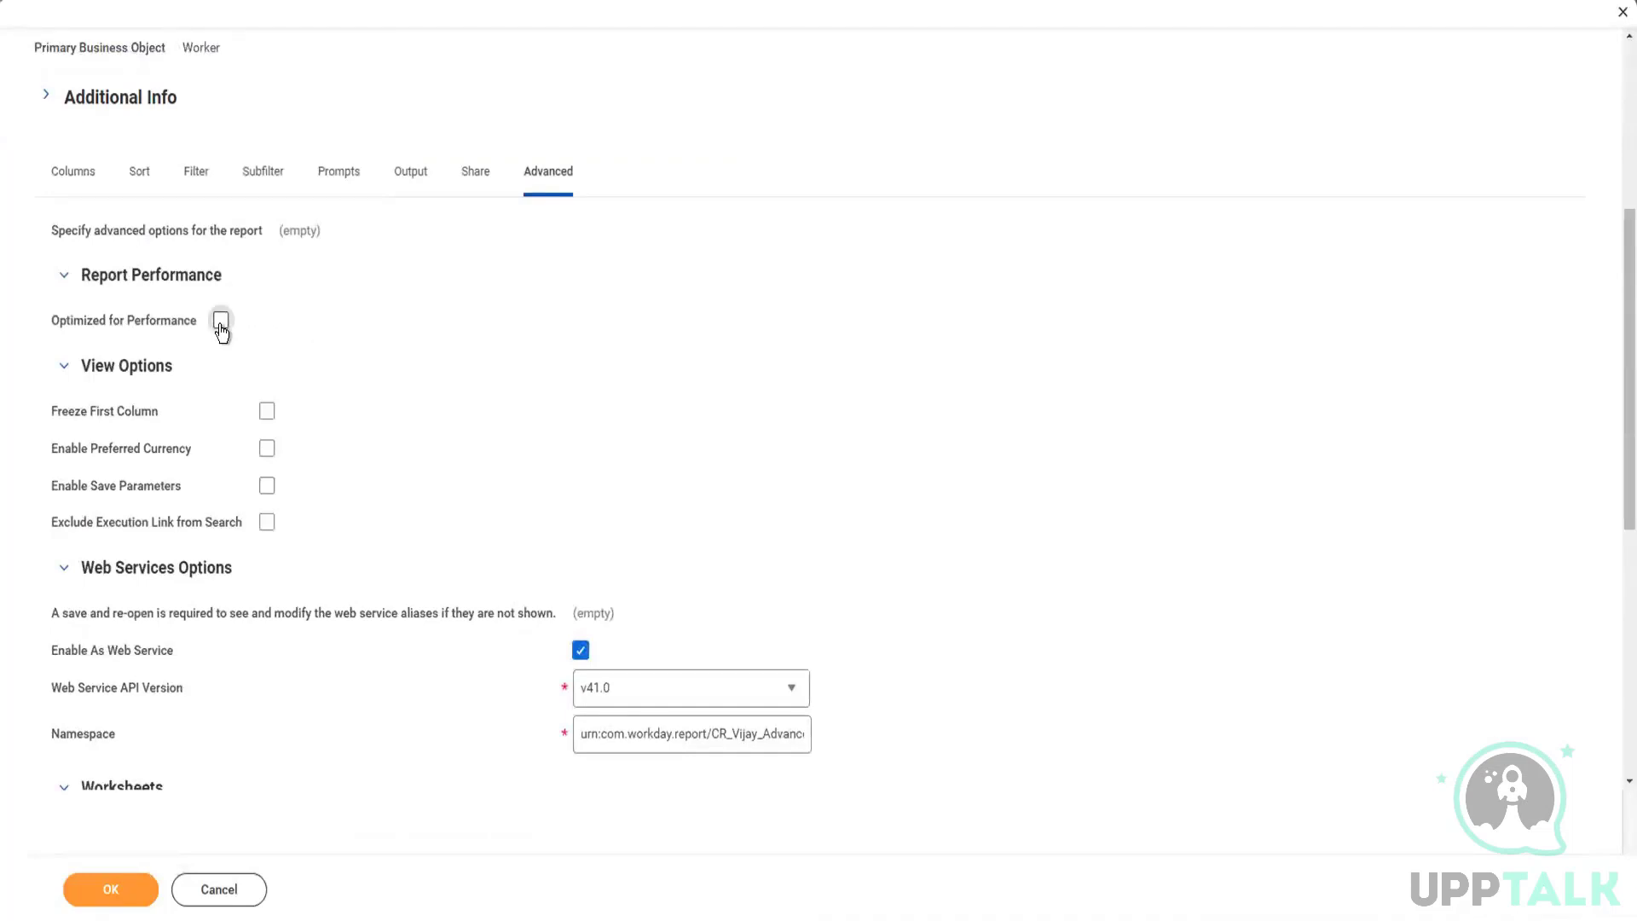
# Step: Open the female dependent calculated field used in the Dependents sub level filter in a new tab
pyautogui.click(197, 182)
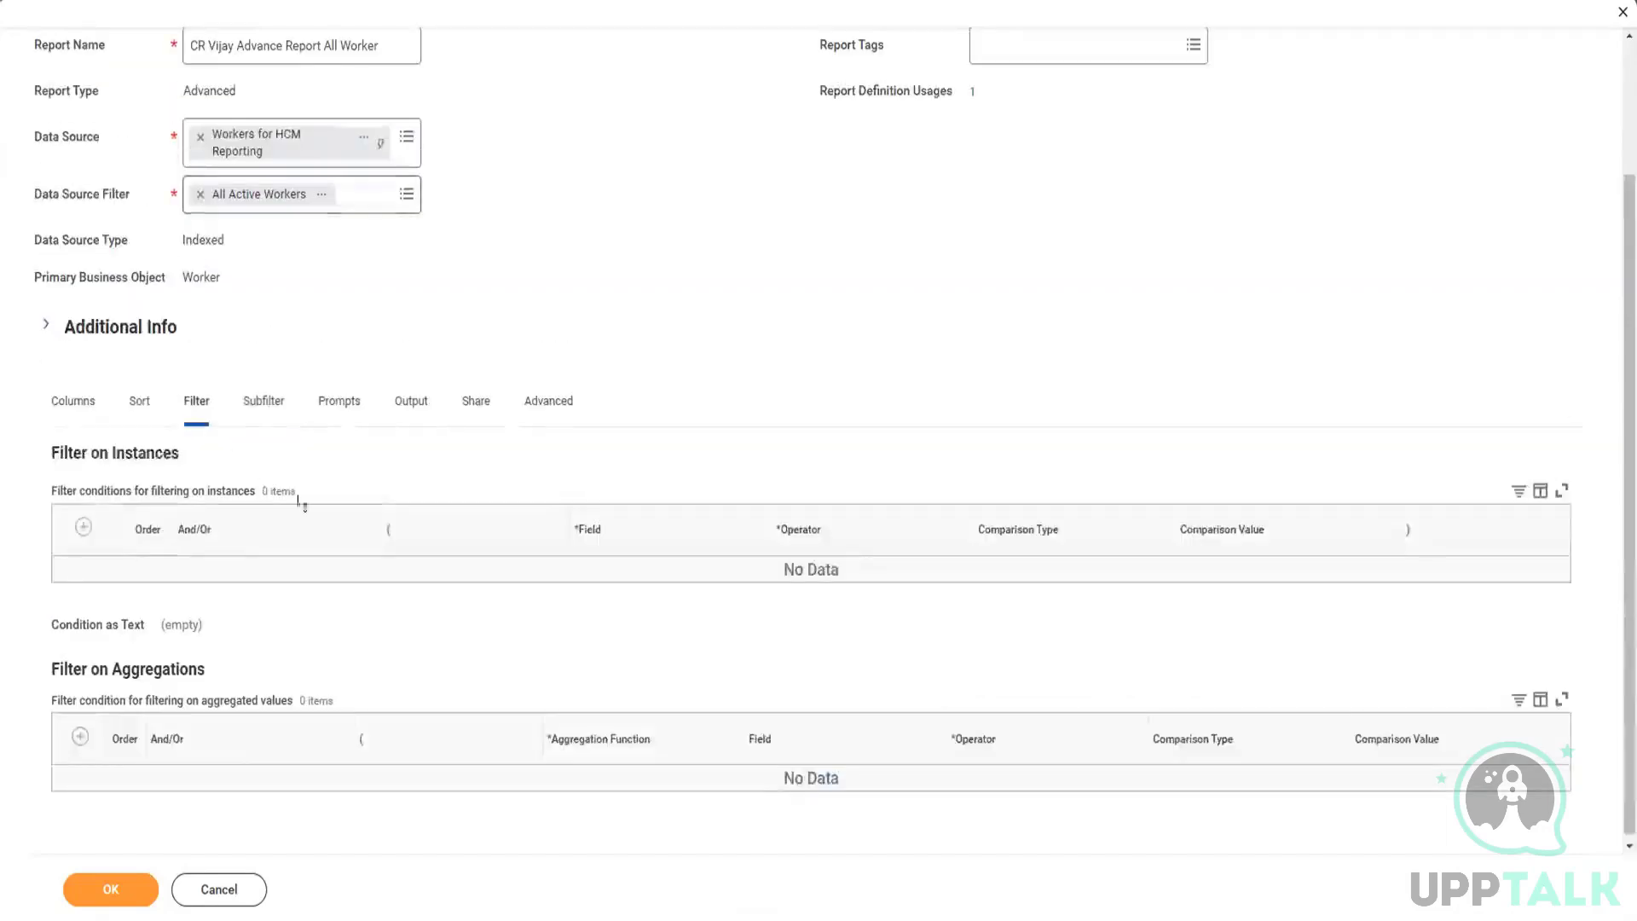
pyautogui.click(258, 406)
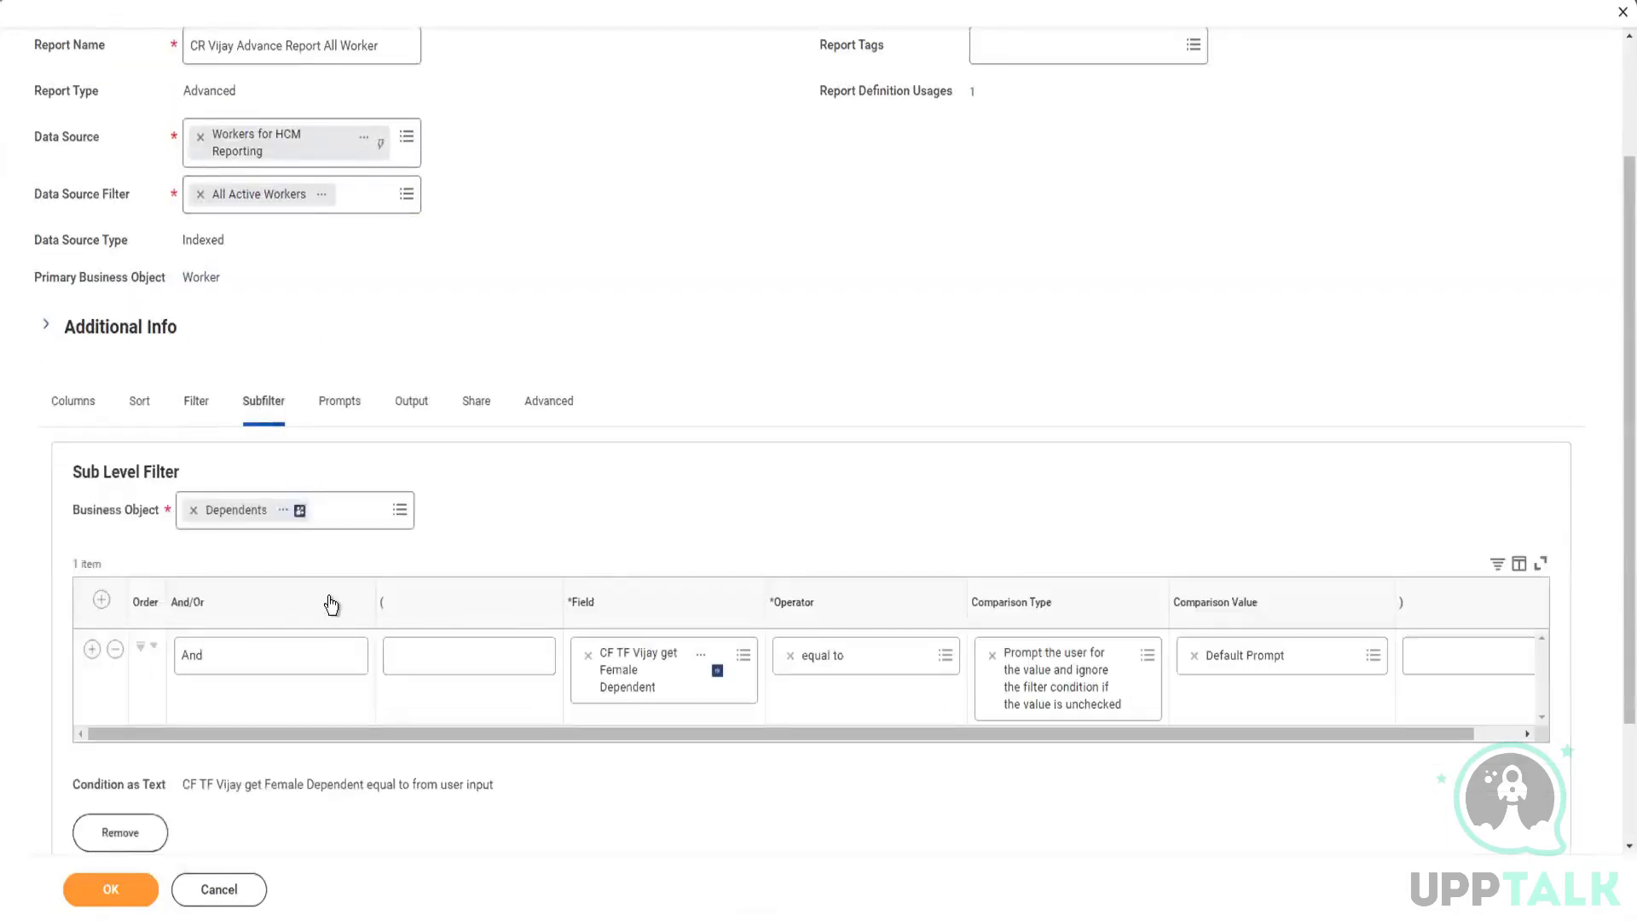
pyautogui.rightClick(635, 678)
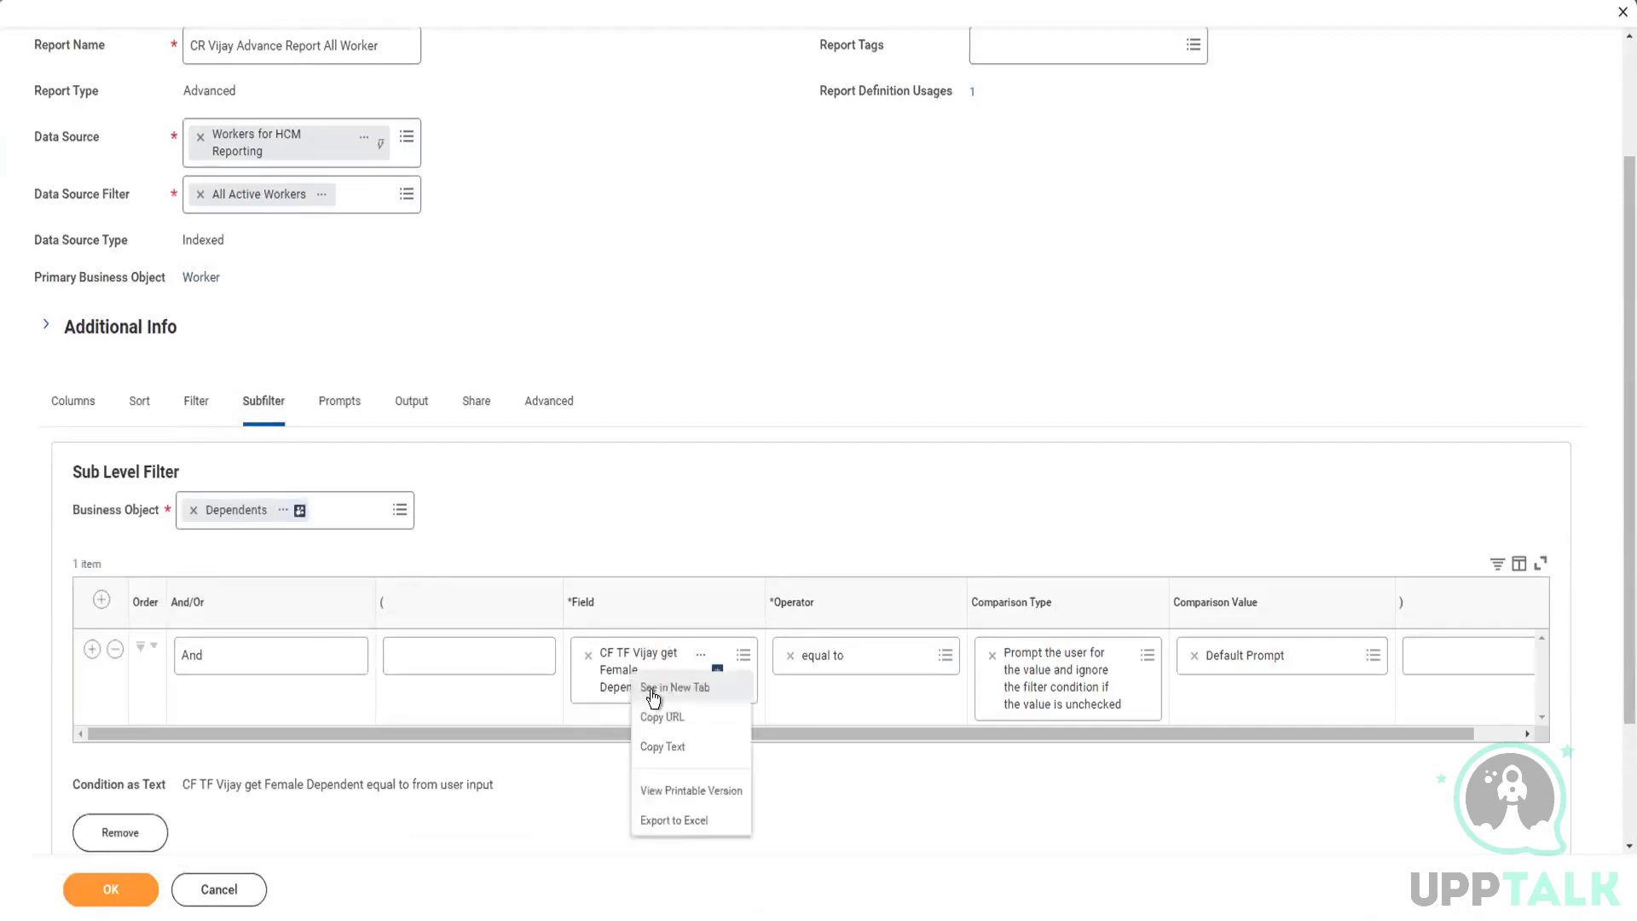
pyautogui.click(651, 689)
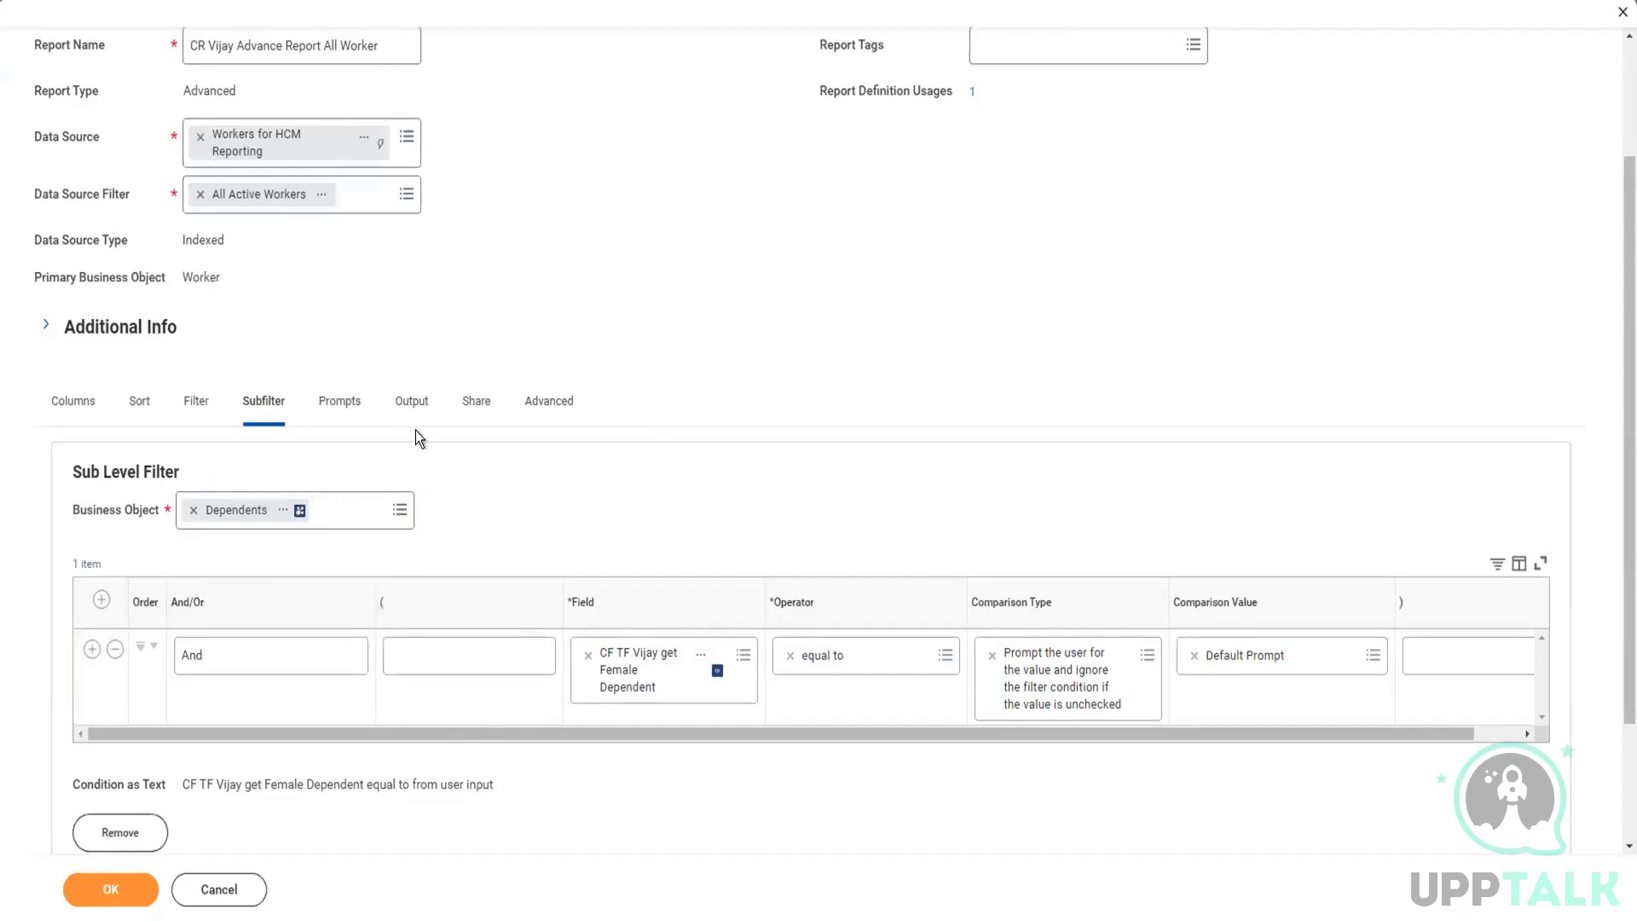
# Step: Enable Optimized for Performance in the report's advanced options and compare it with the sub level filter's field
pyautogui.click(544, 409)
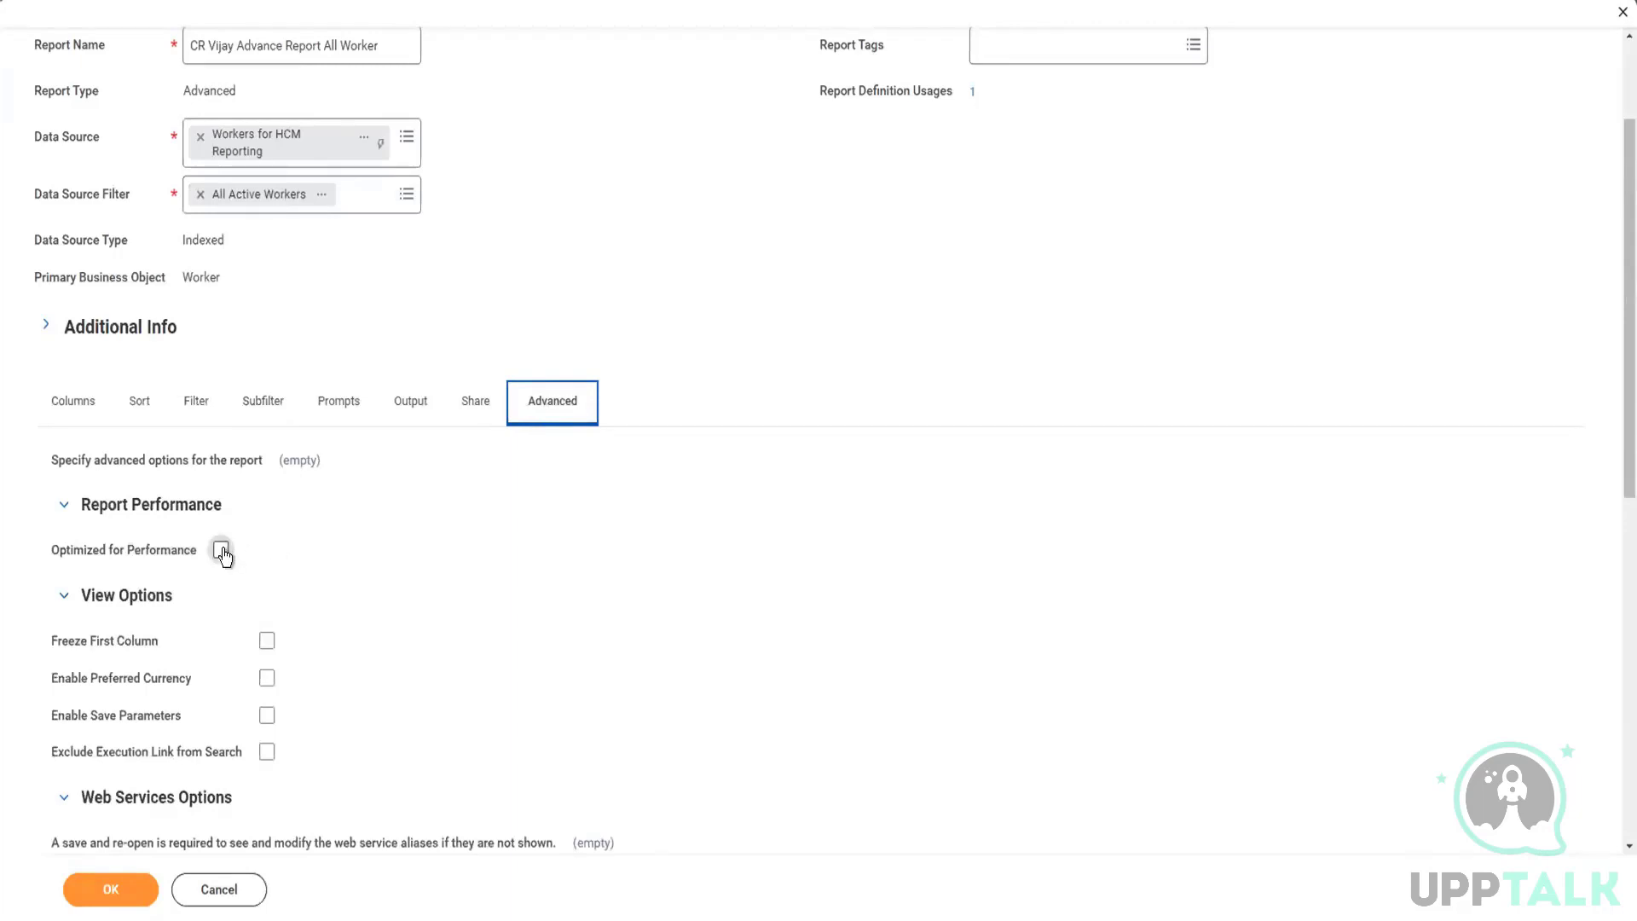
pyautogui.click(222, 551)
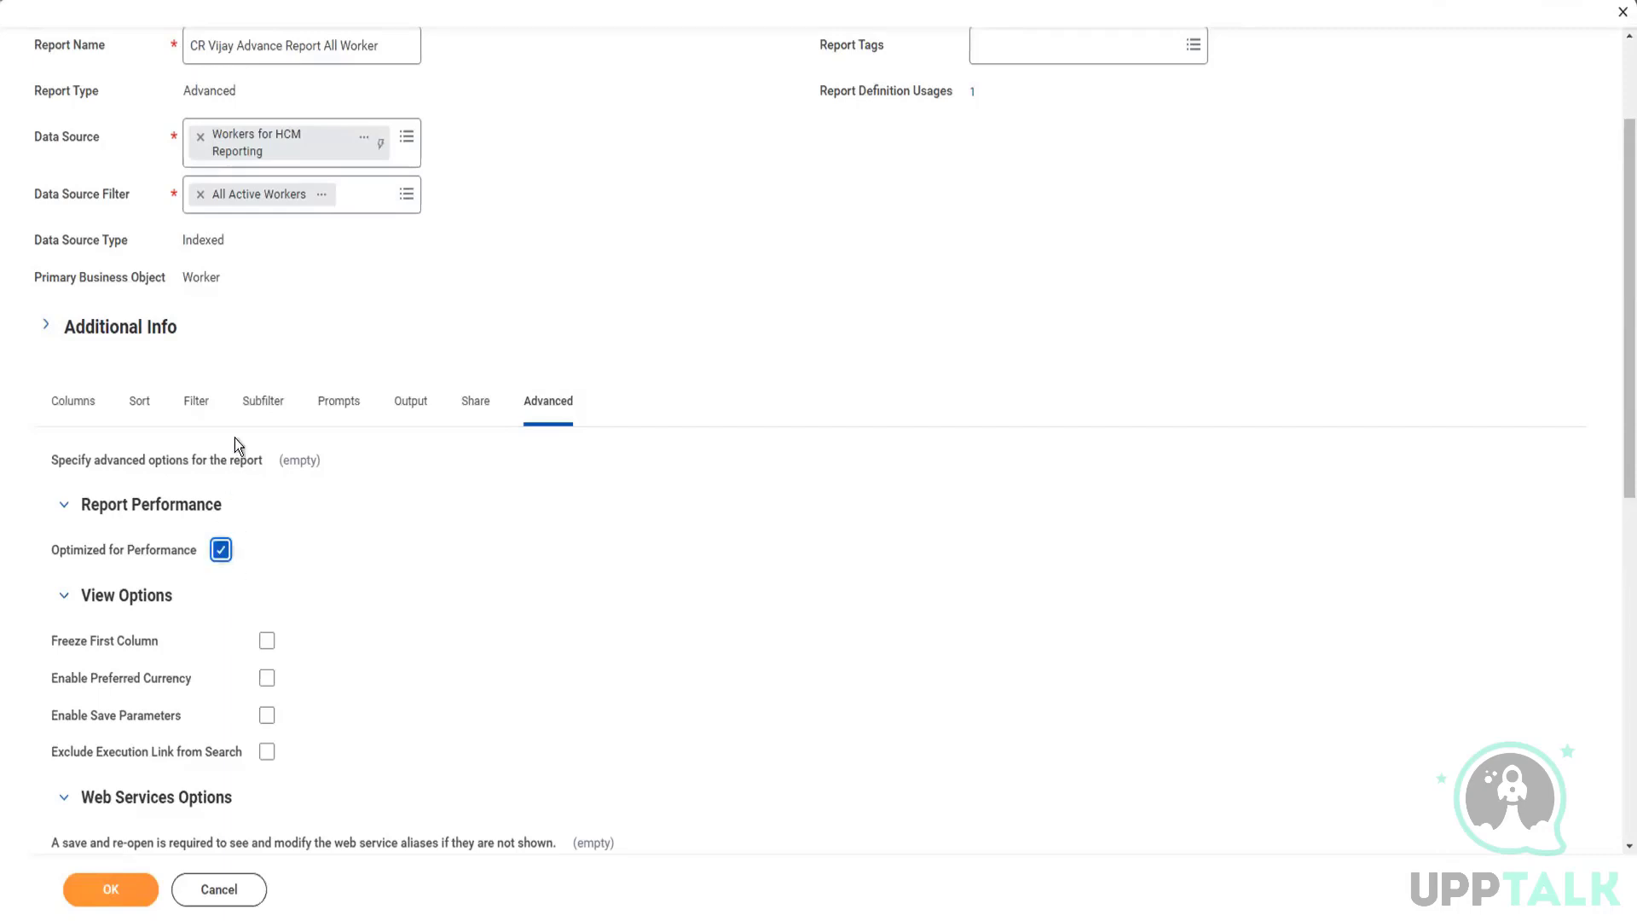
pyautogui.click(258, 403)
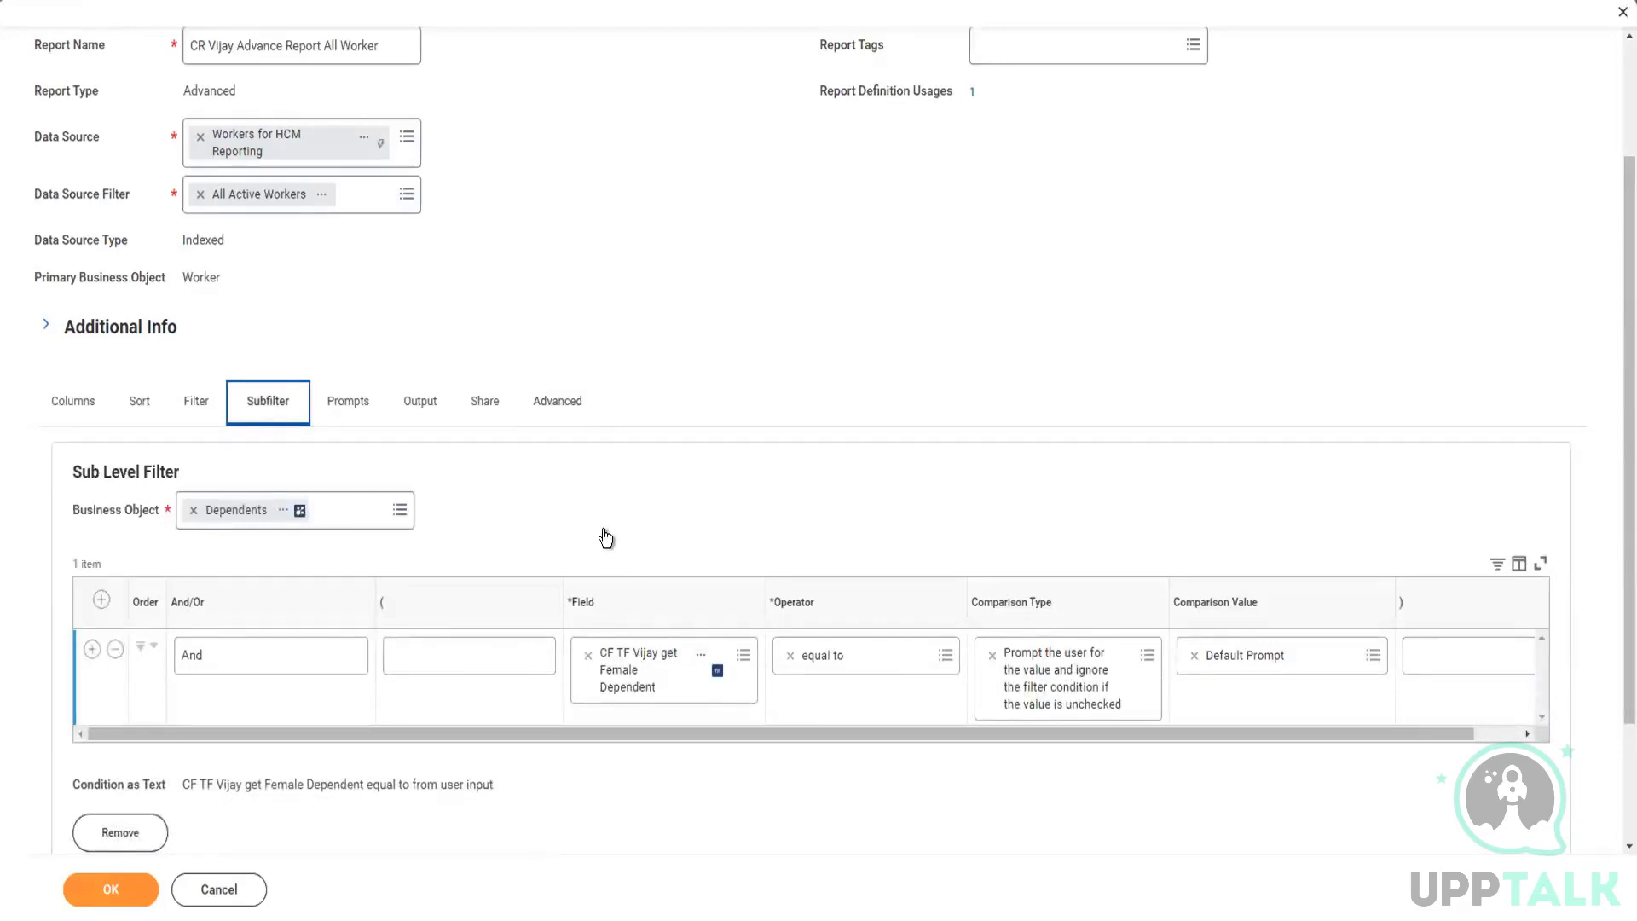
pyautogui.click(557, 416)
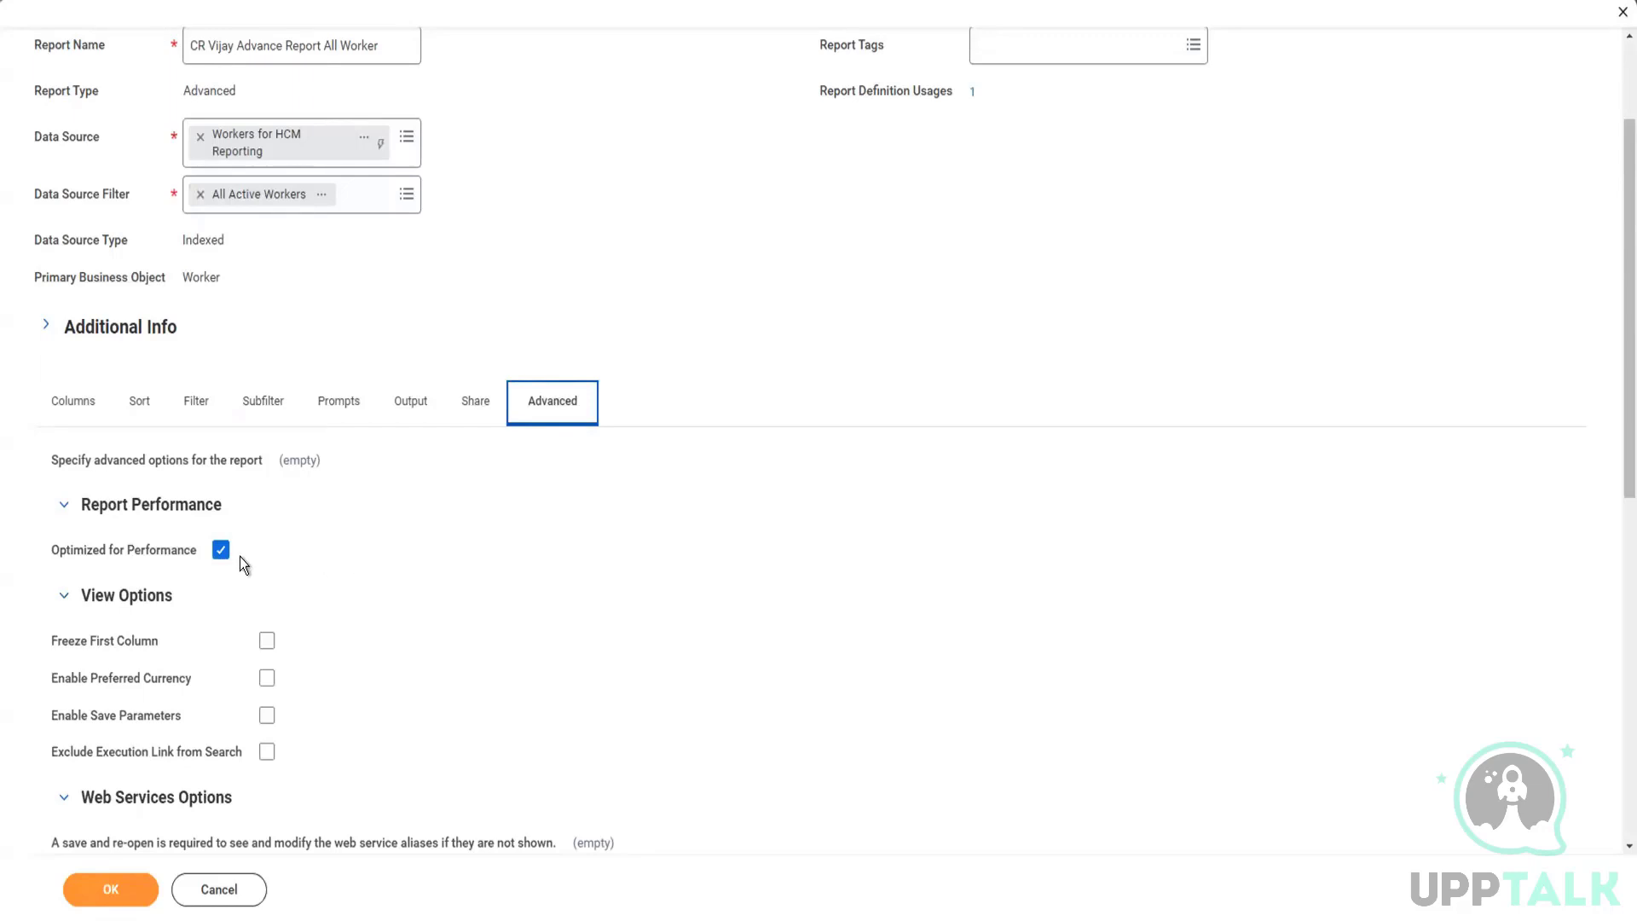
# Step: Delete the female dependent condition row and remove the sub level filter on Dependents from the report
pyautogui.click(264, 406)
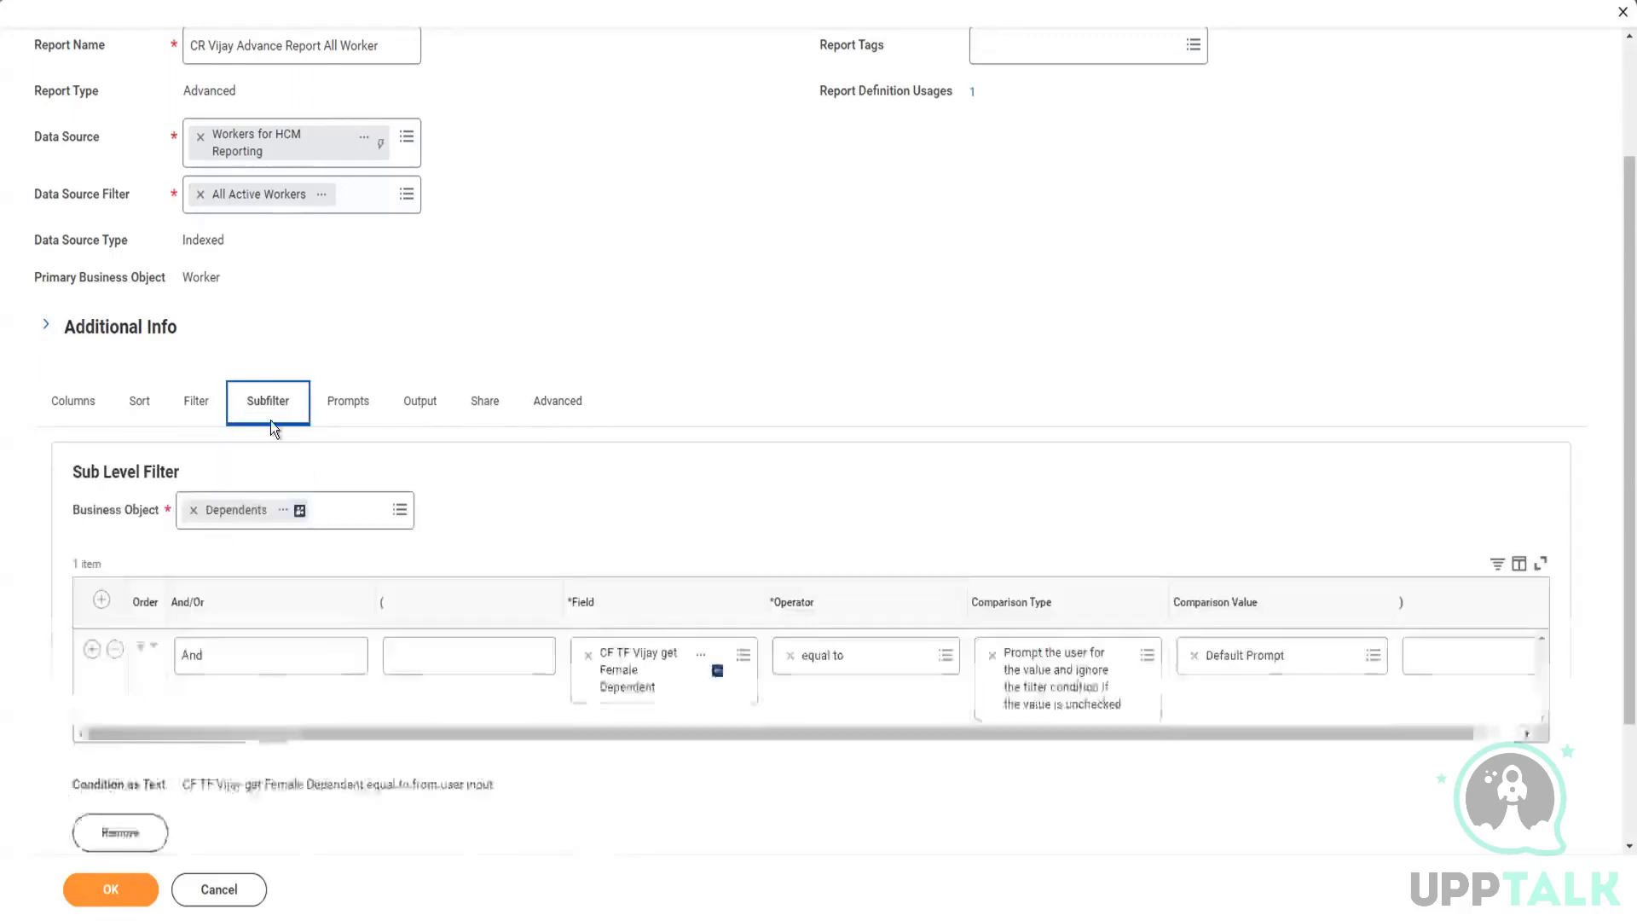
pyautogui.click(116, 649)
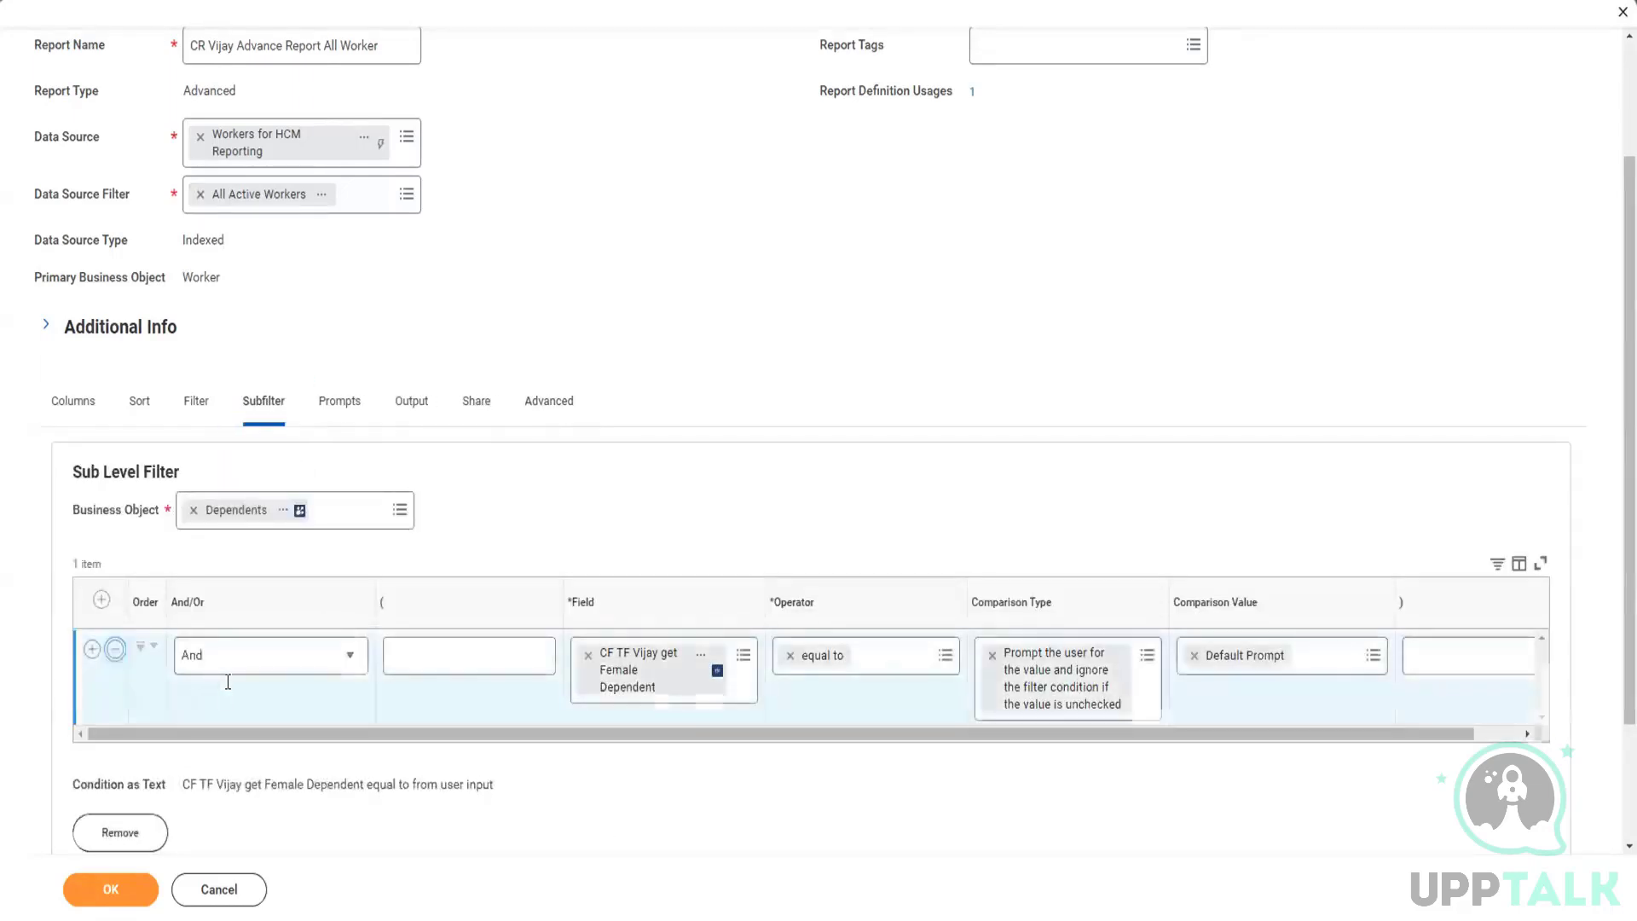
pyautogui.click(114, 745)
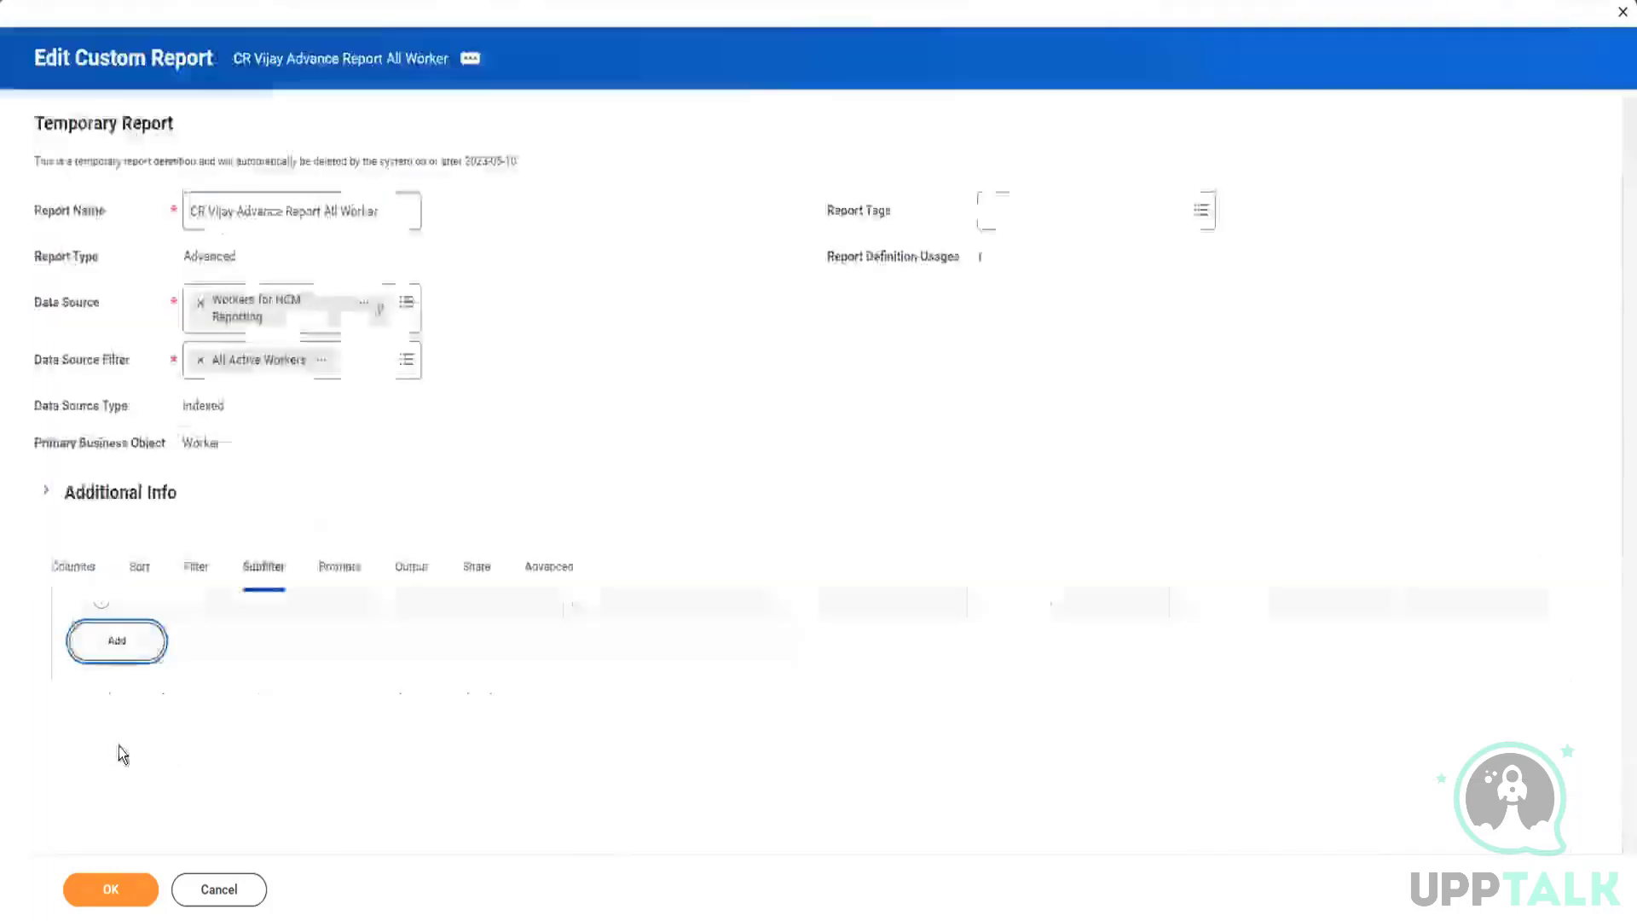
# Step: Verify the advanced options, submit the report and review the details of the reported error and alert
pyautogui.click(537, 570)
pyautogui.scroll(-5, 431, 588)
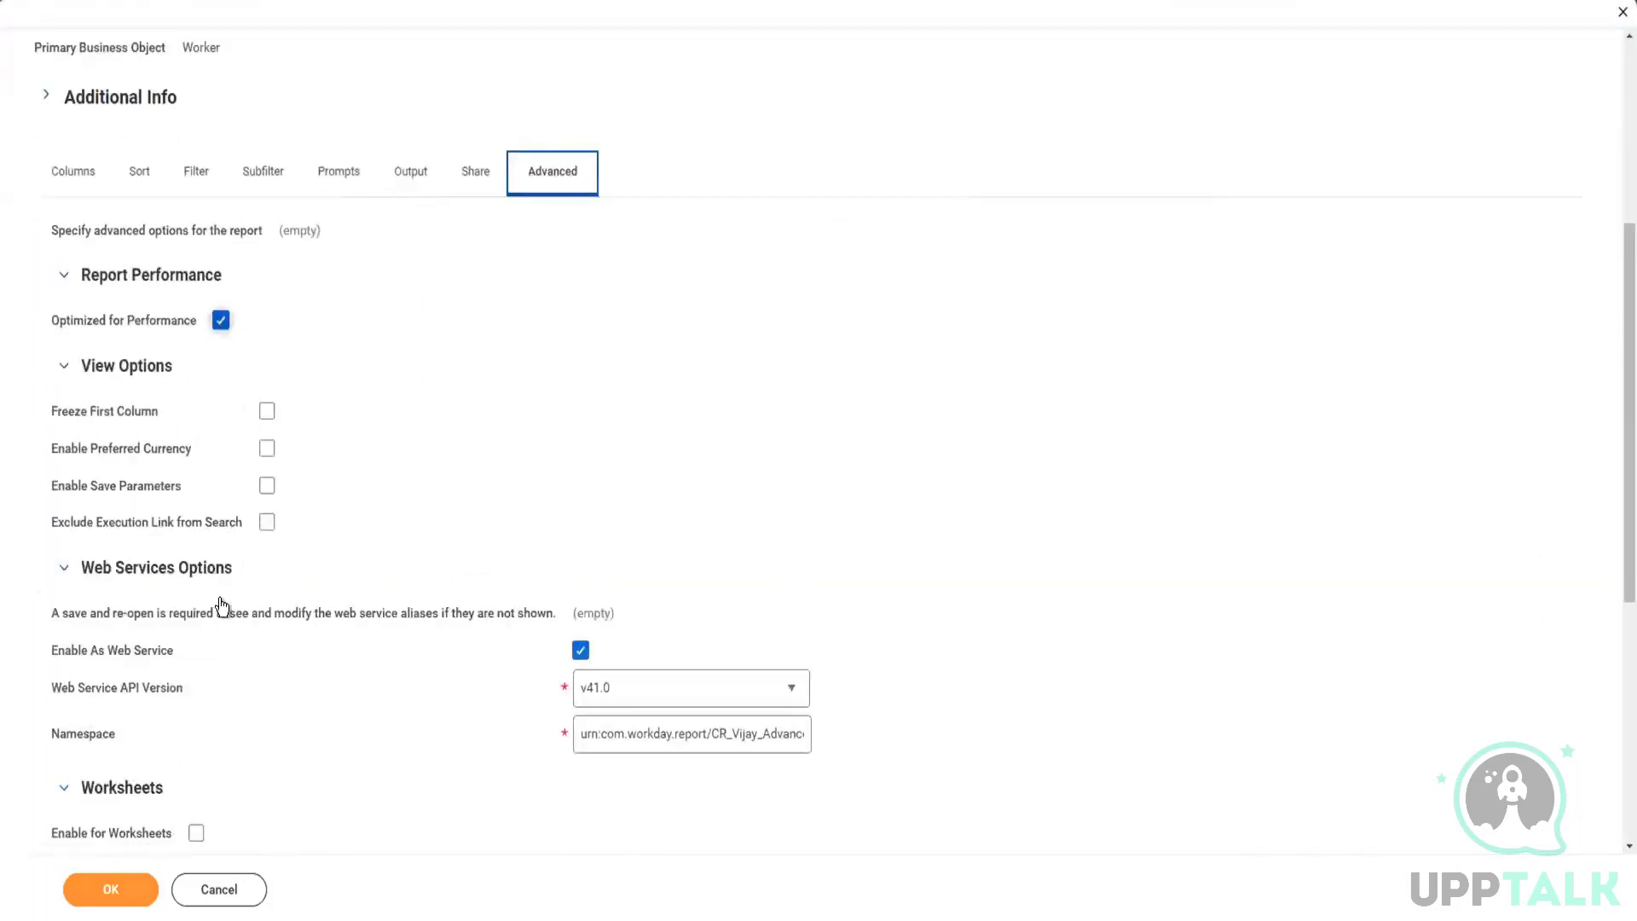
pyautogui.click(110, 891)
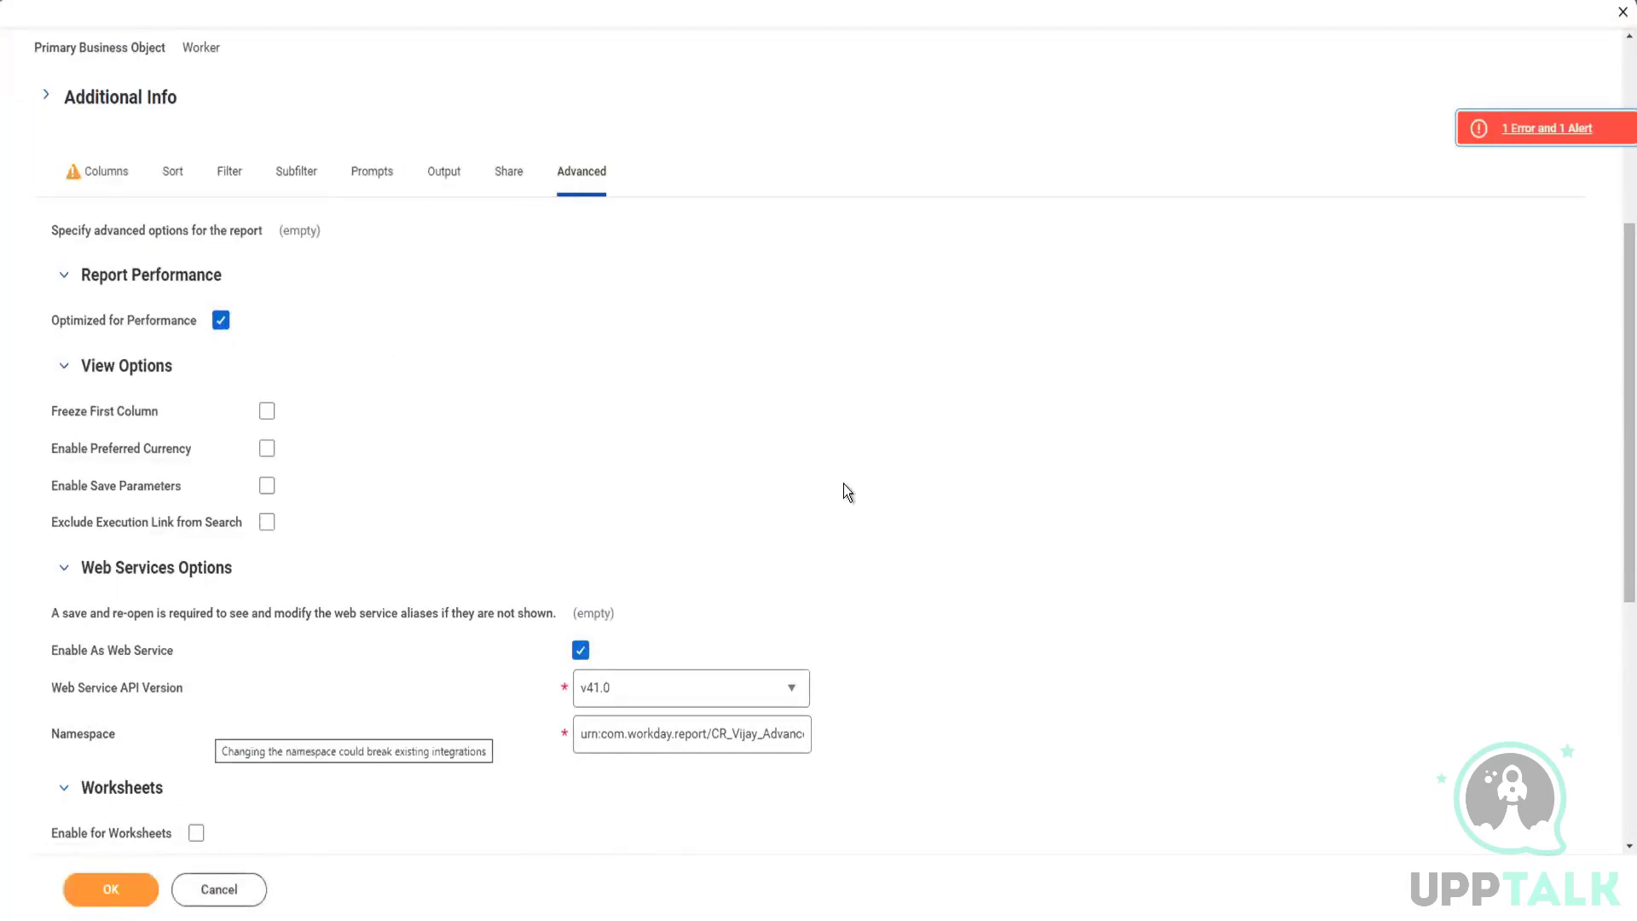
pyautogui.click(1497, 128)
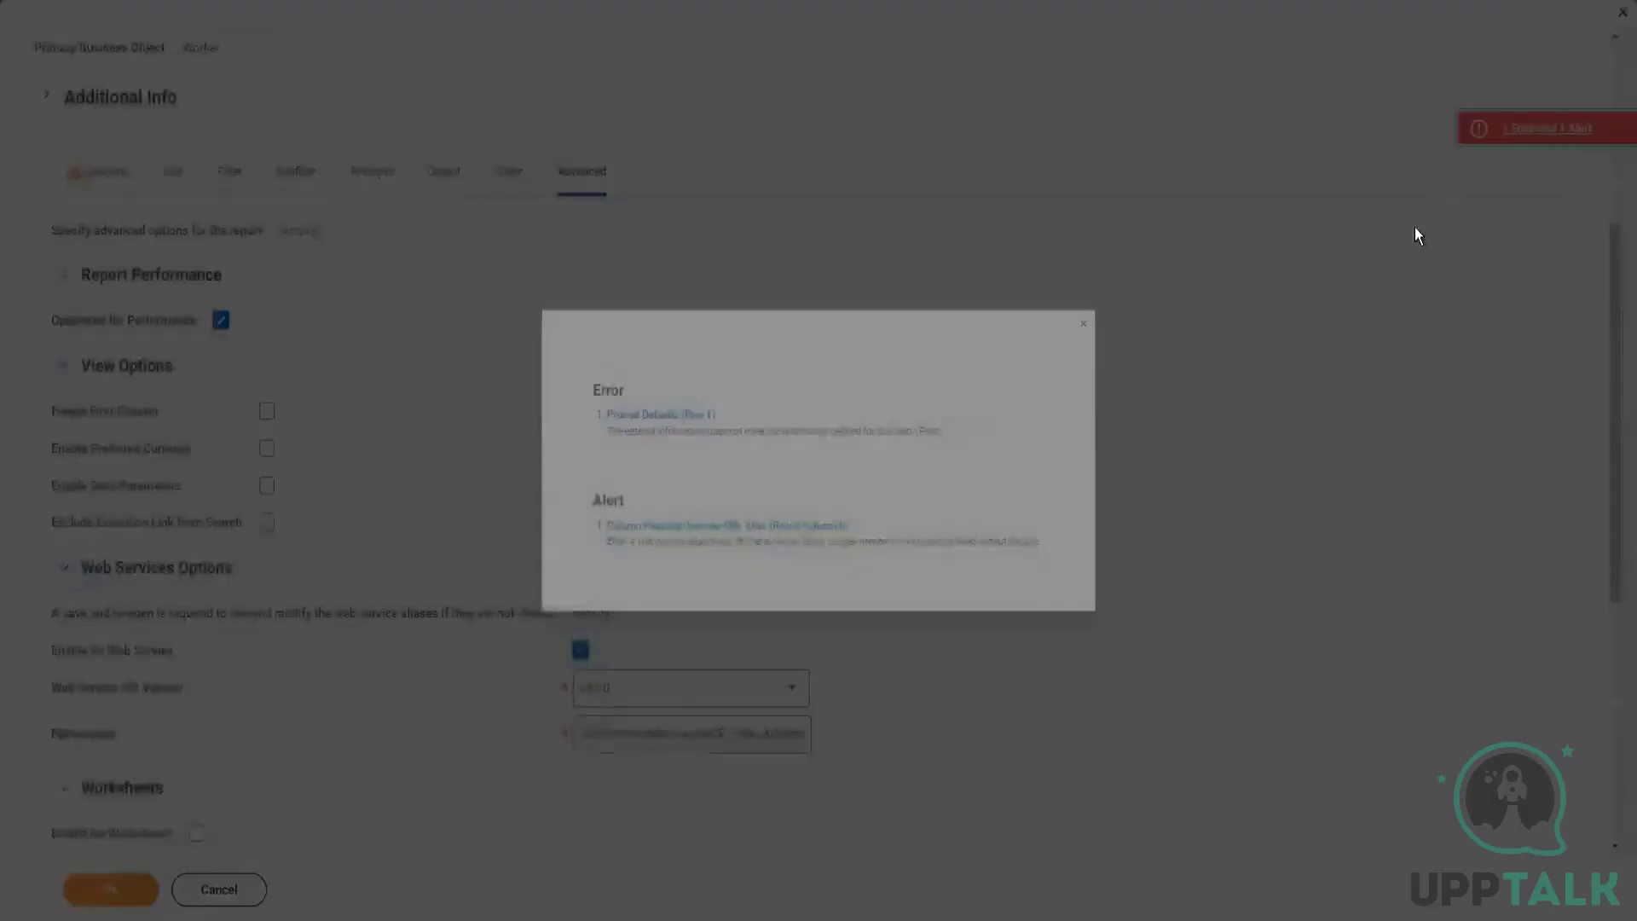
pyautogui.click(1139, 295)
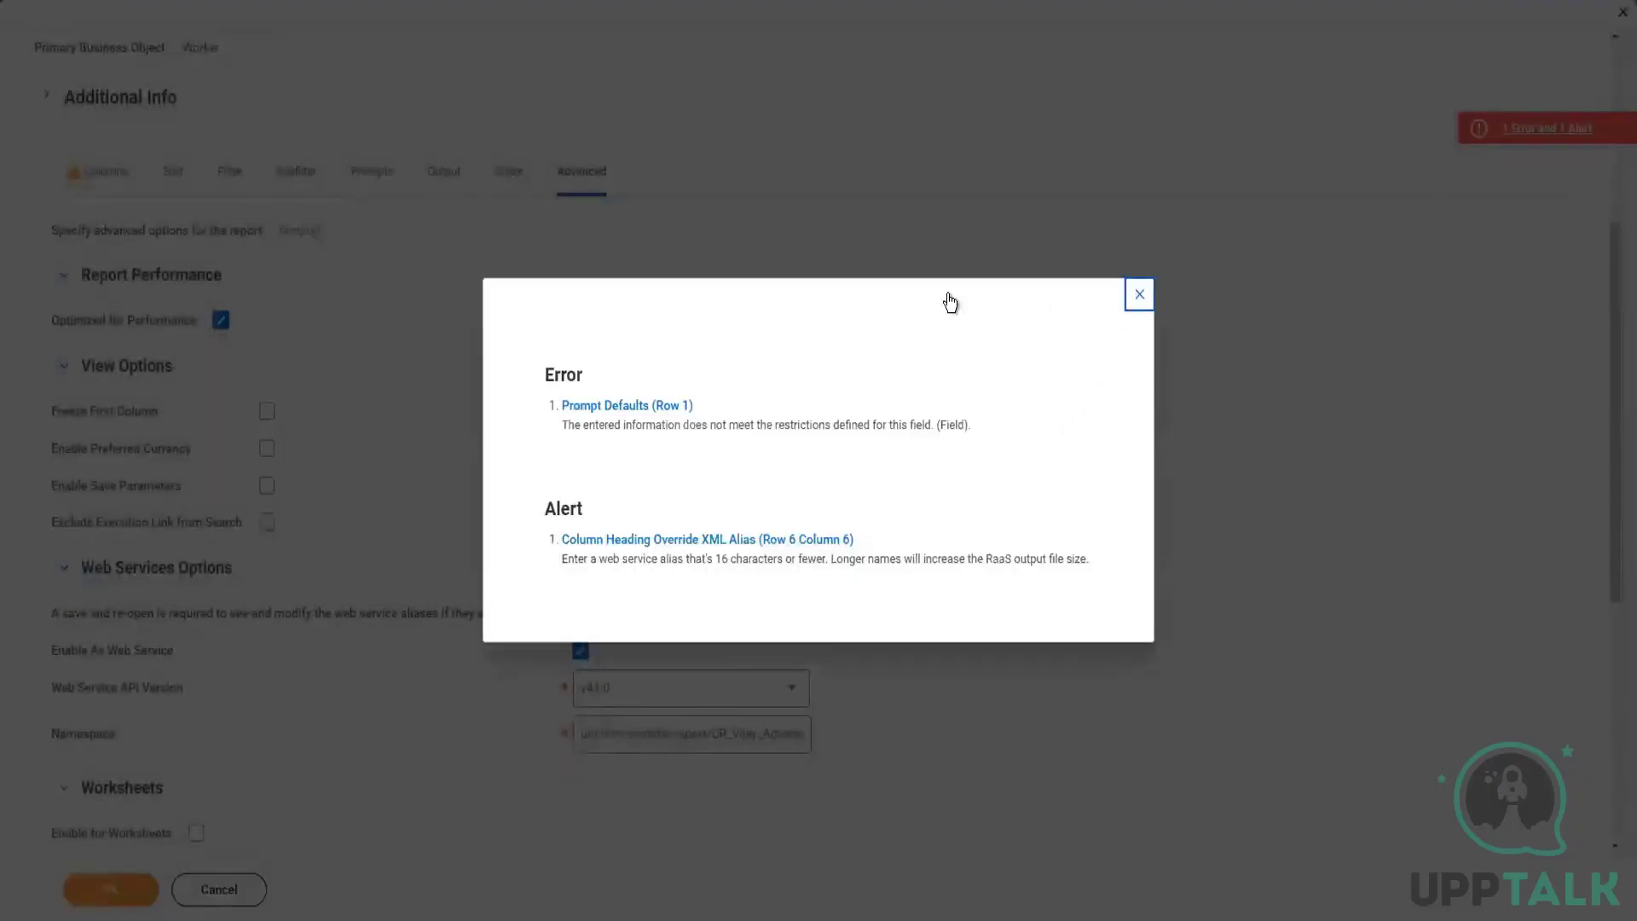
# Step: Delete the CF - ESI - Dependent column, submit the report again and open the error details
pyautogui.click(98, 174)
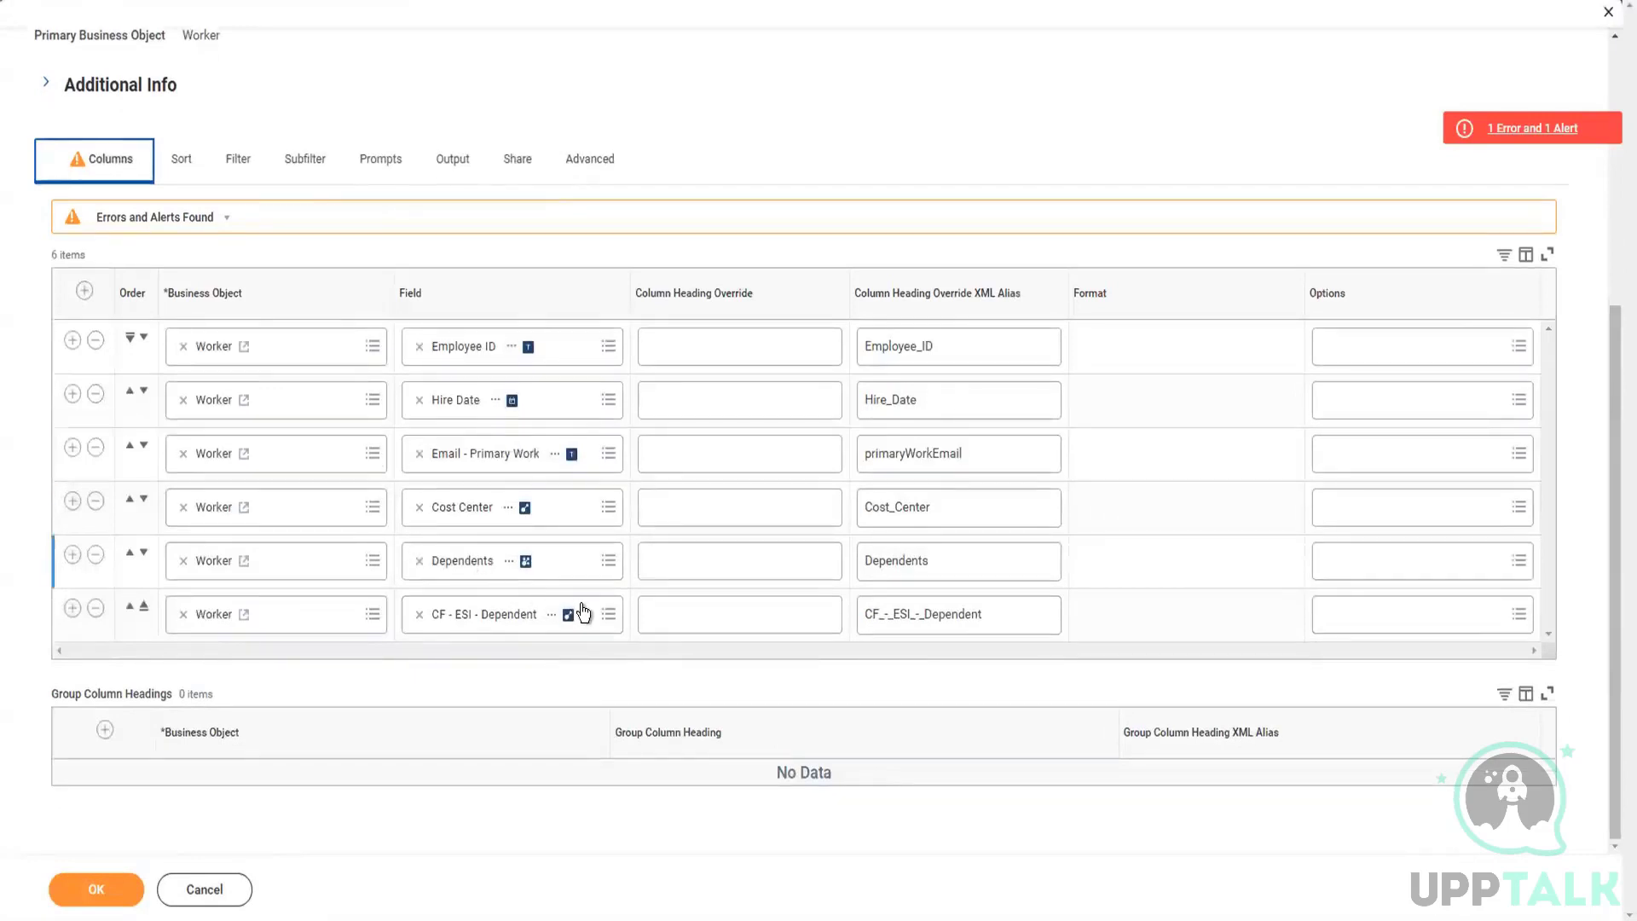
pyautogui.click(94, 608)
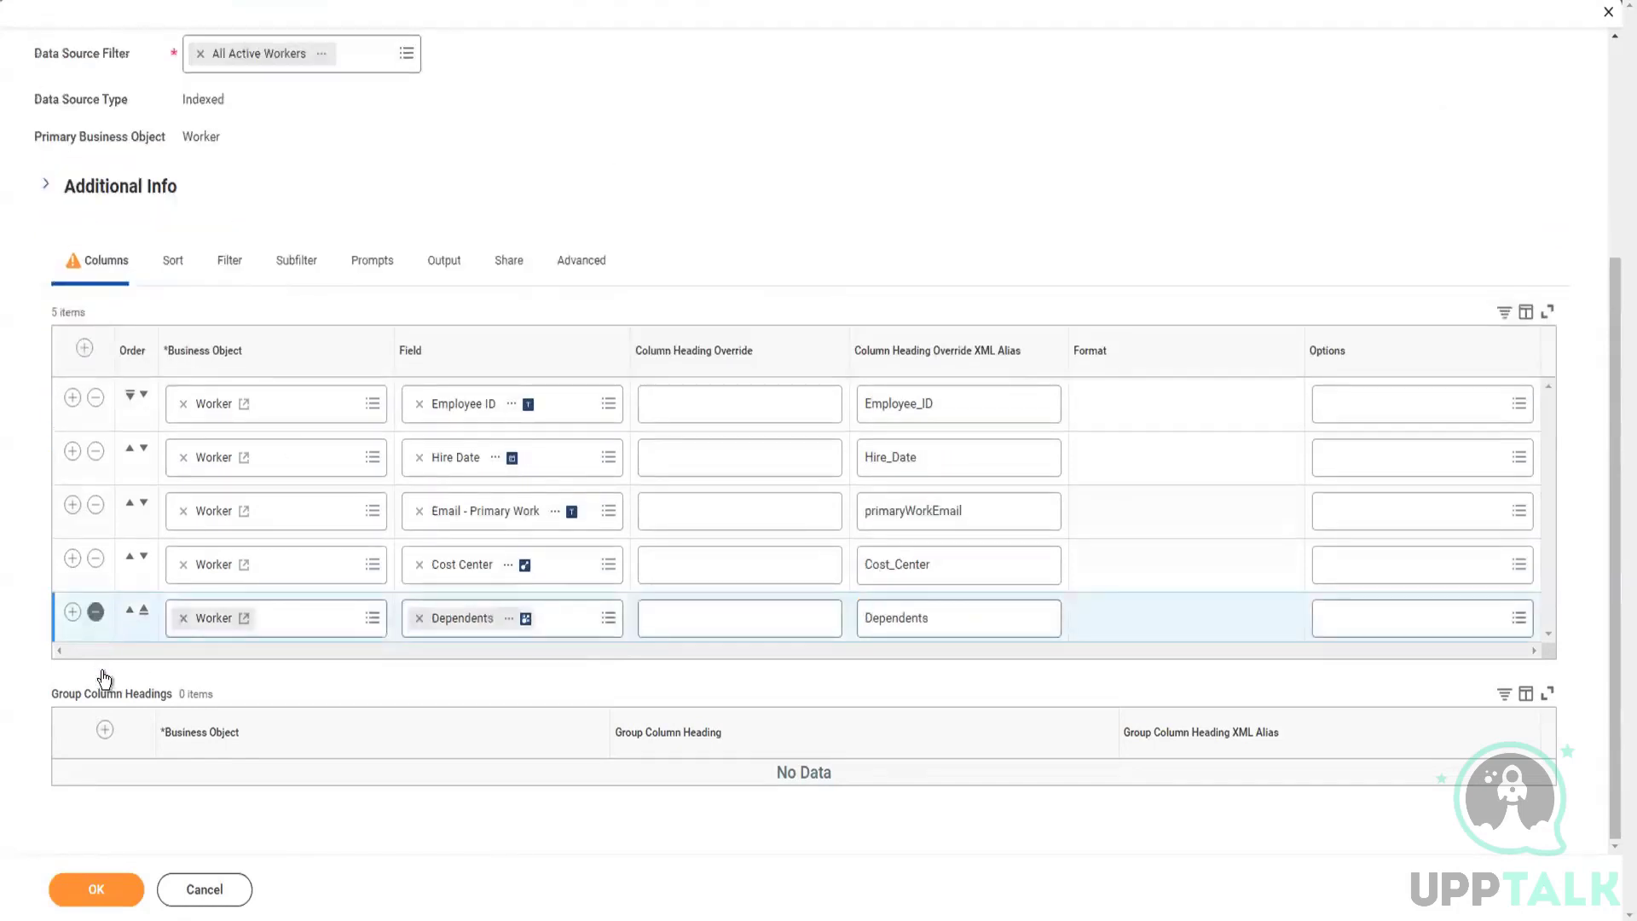
pyautogui.click(91, 887)
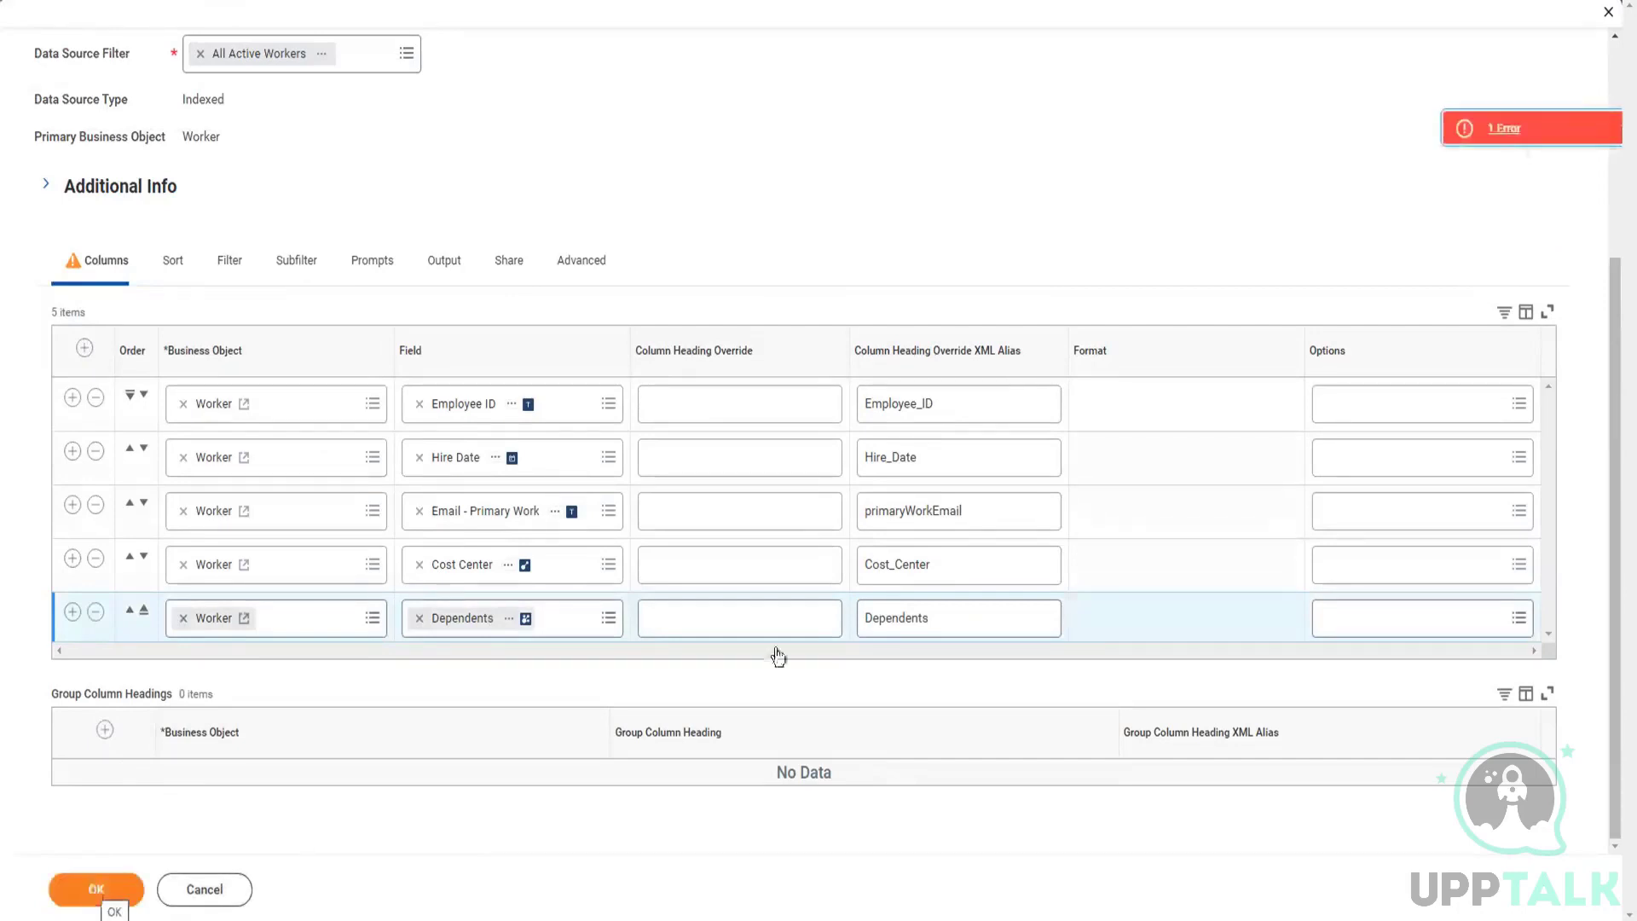
pyautogui.click(1490, 130)
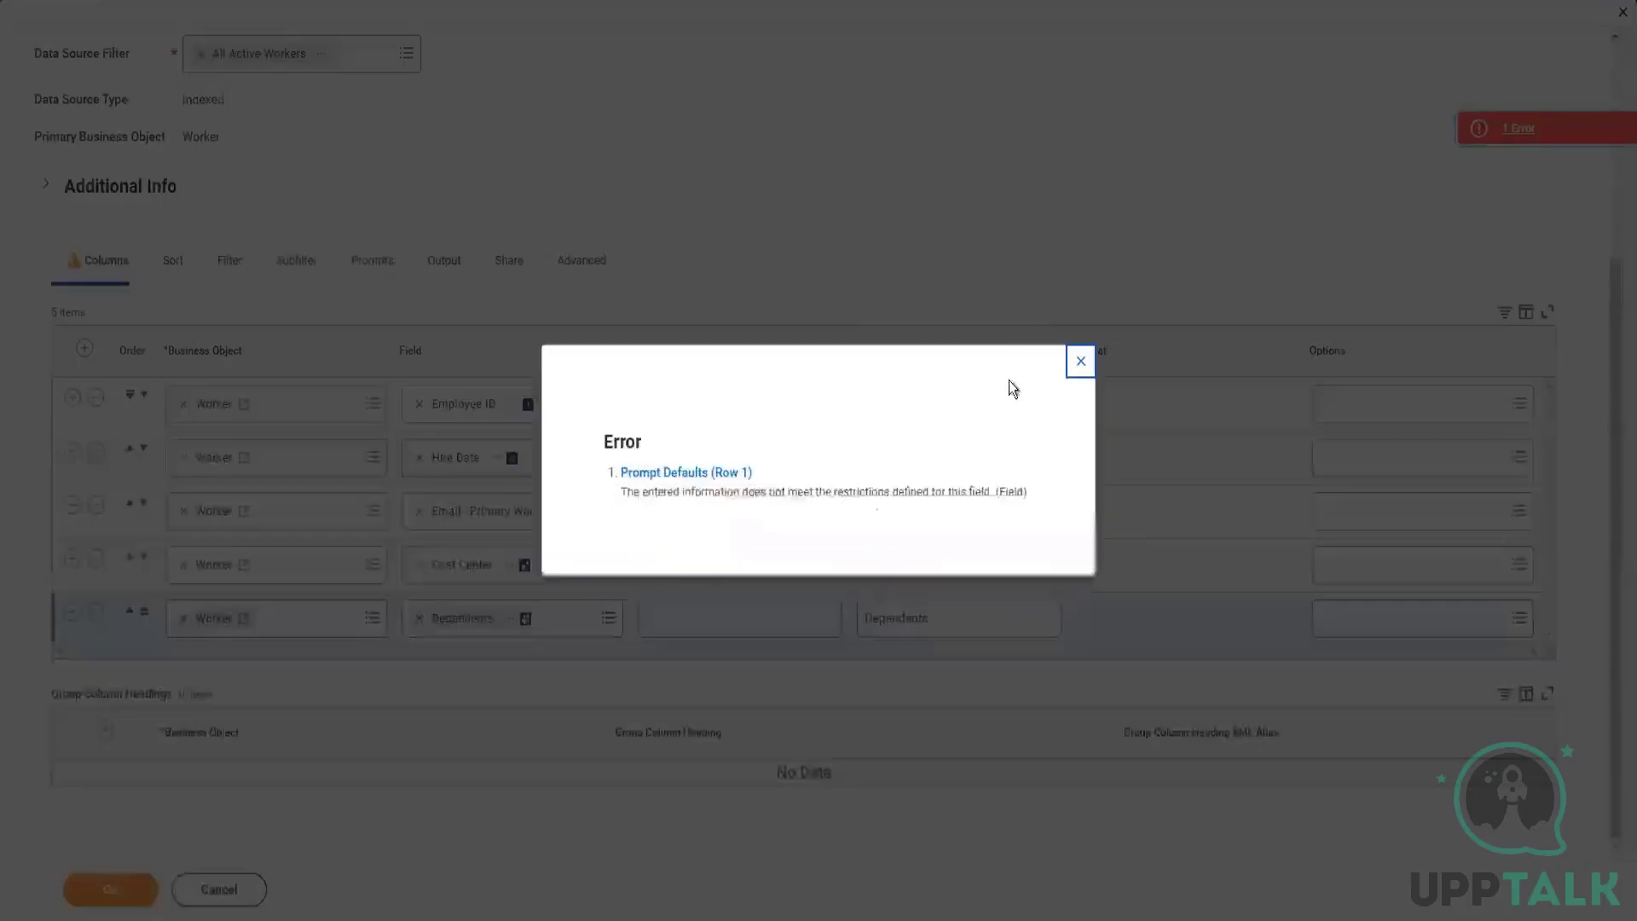
# Step: Check the subfilter settings, delete the Email - Primary Work column, submit the report and review the error details
pyautogui.click(1081, 361)
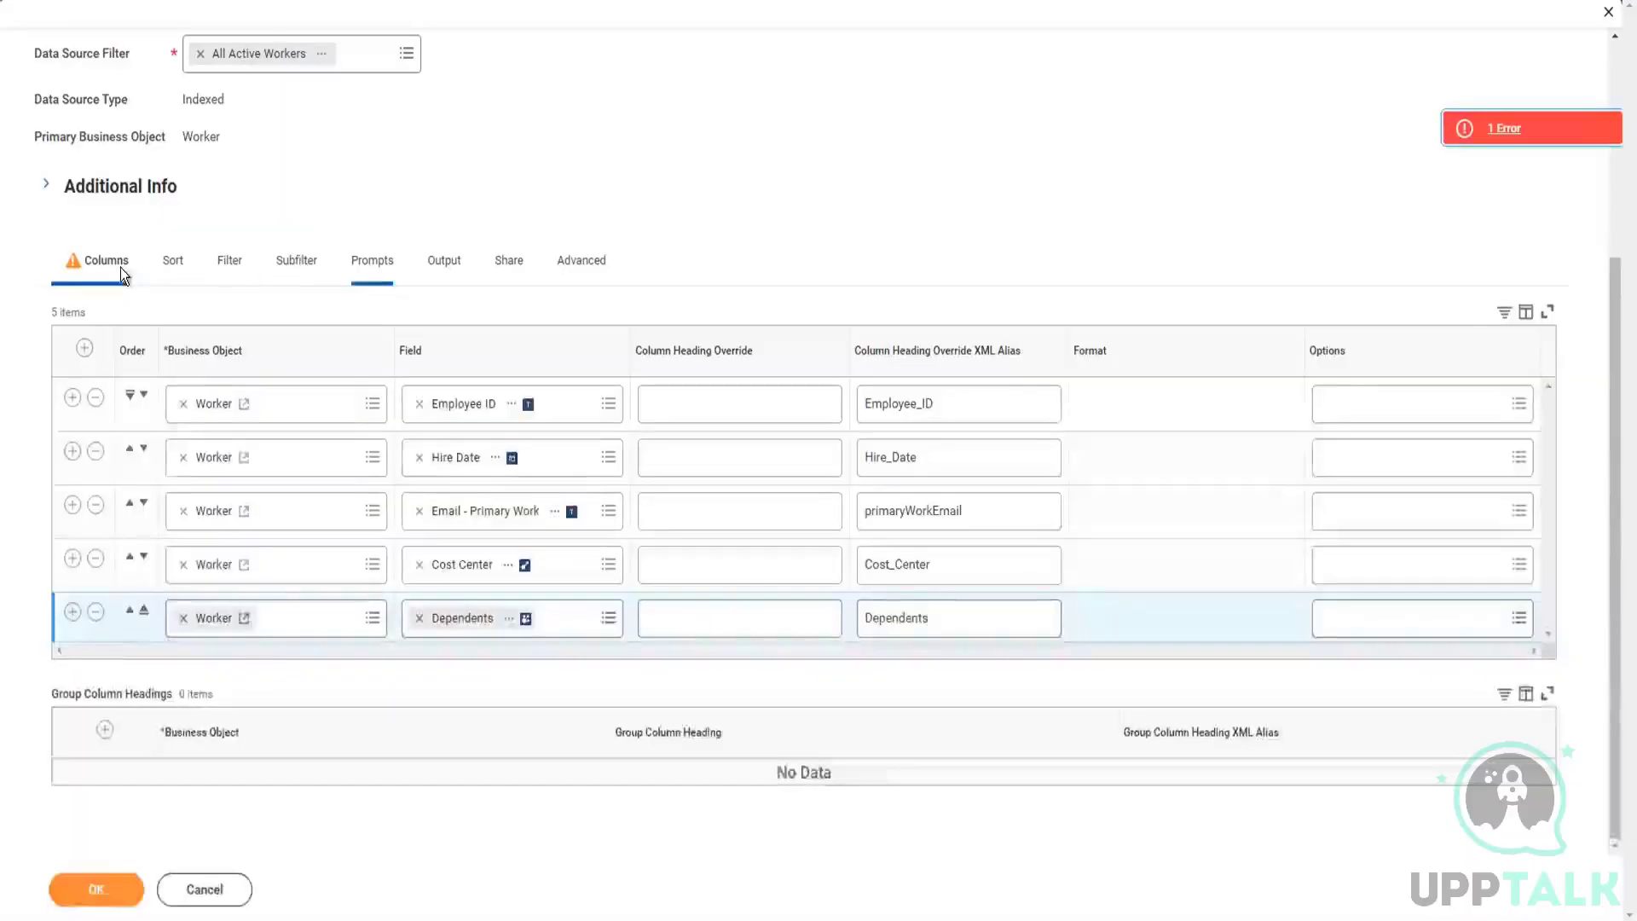
pyautogui.click(297, 260)
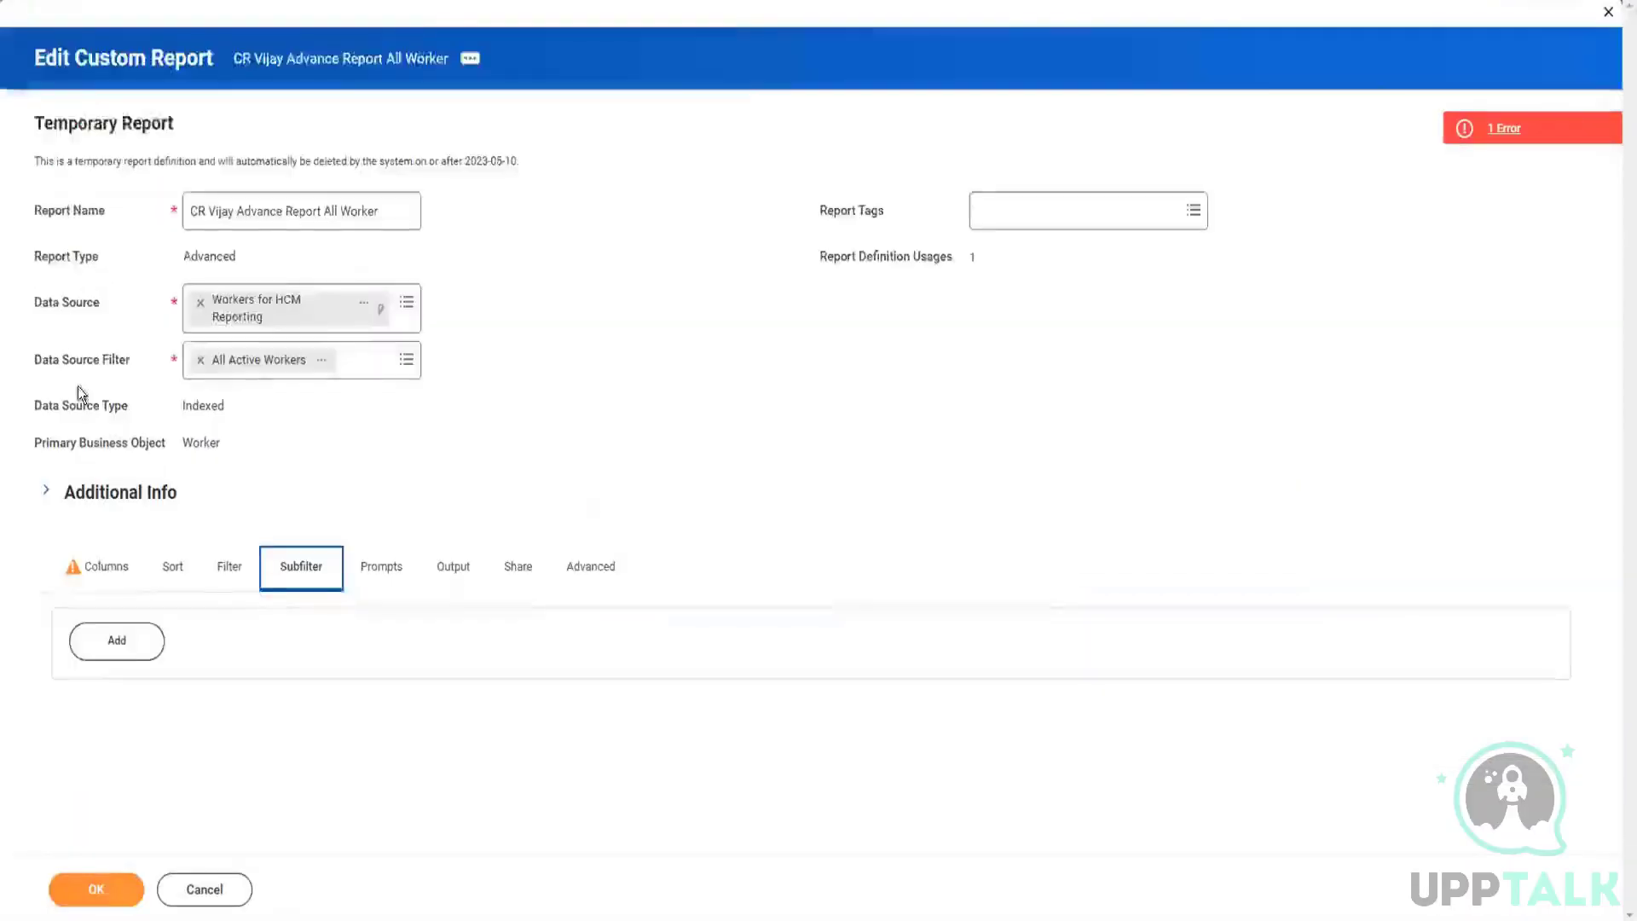
pyautogui.click(101, 568)
pyautogui.scroll(-3, 354, 578)
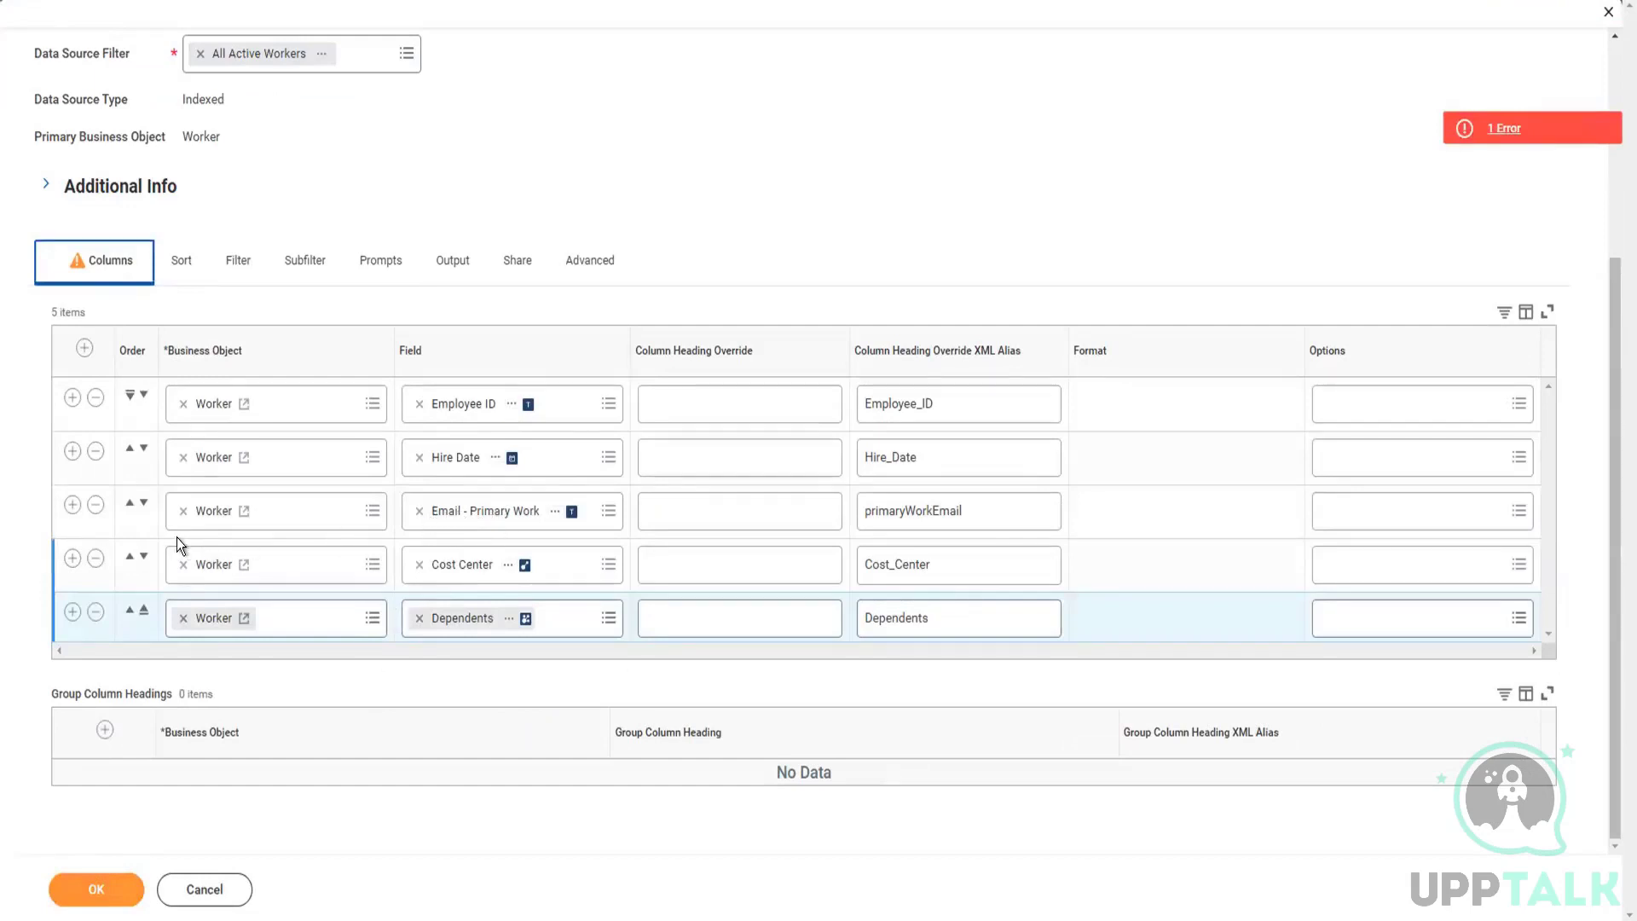
pyautogui.click(95, 505)
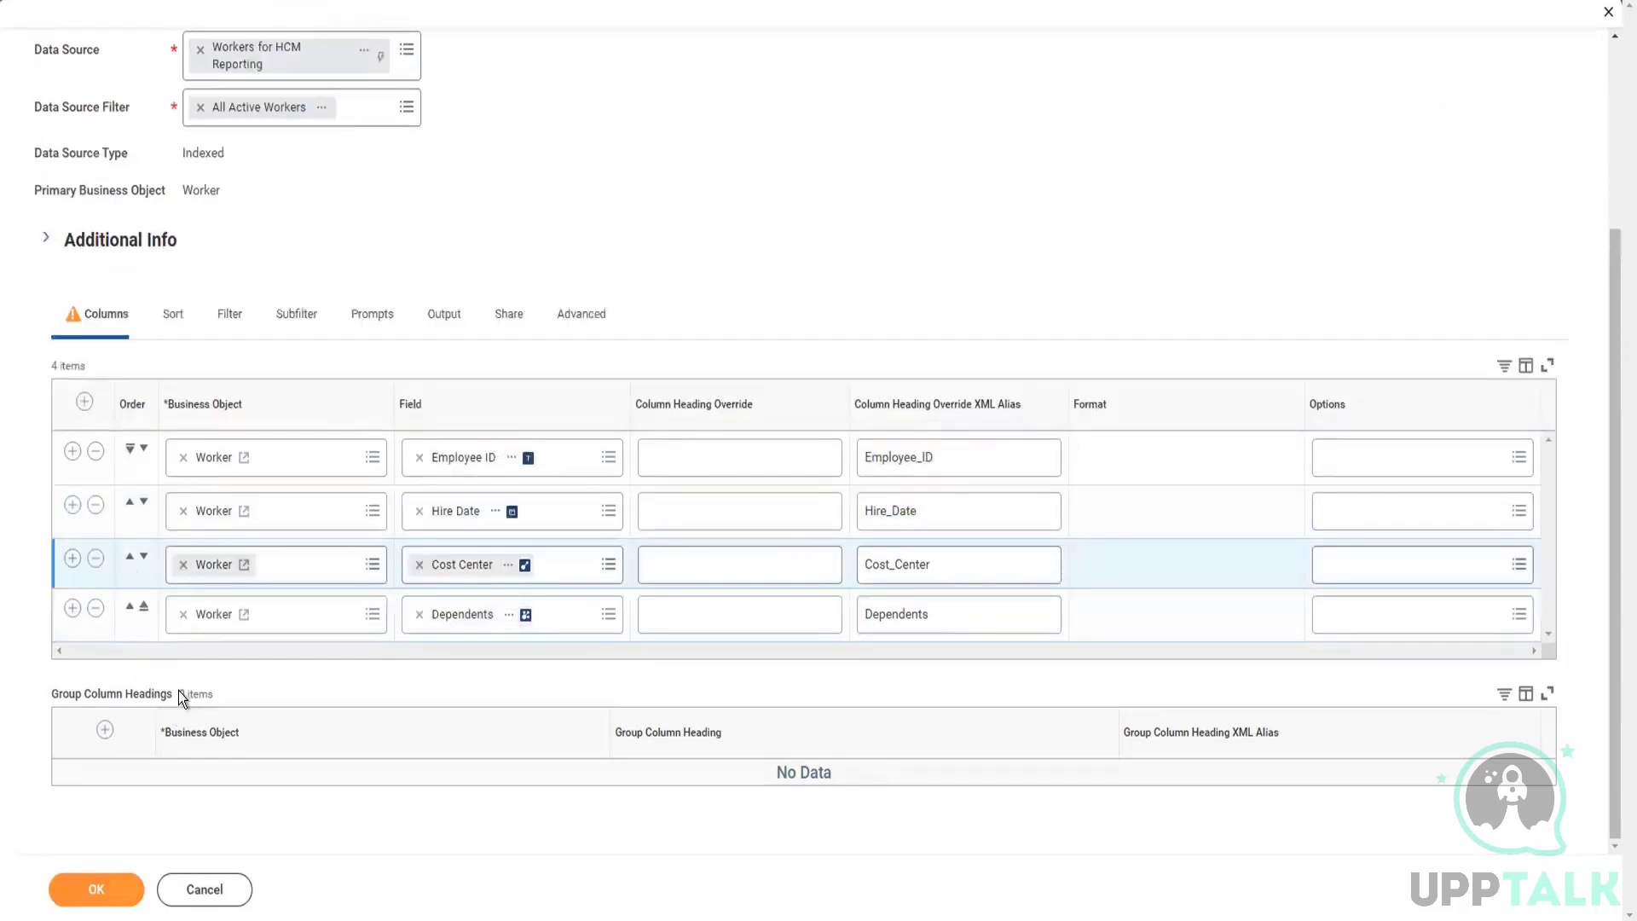
pyautogui.click(99, 889)
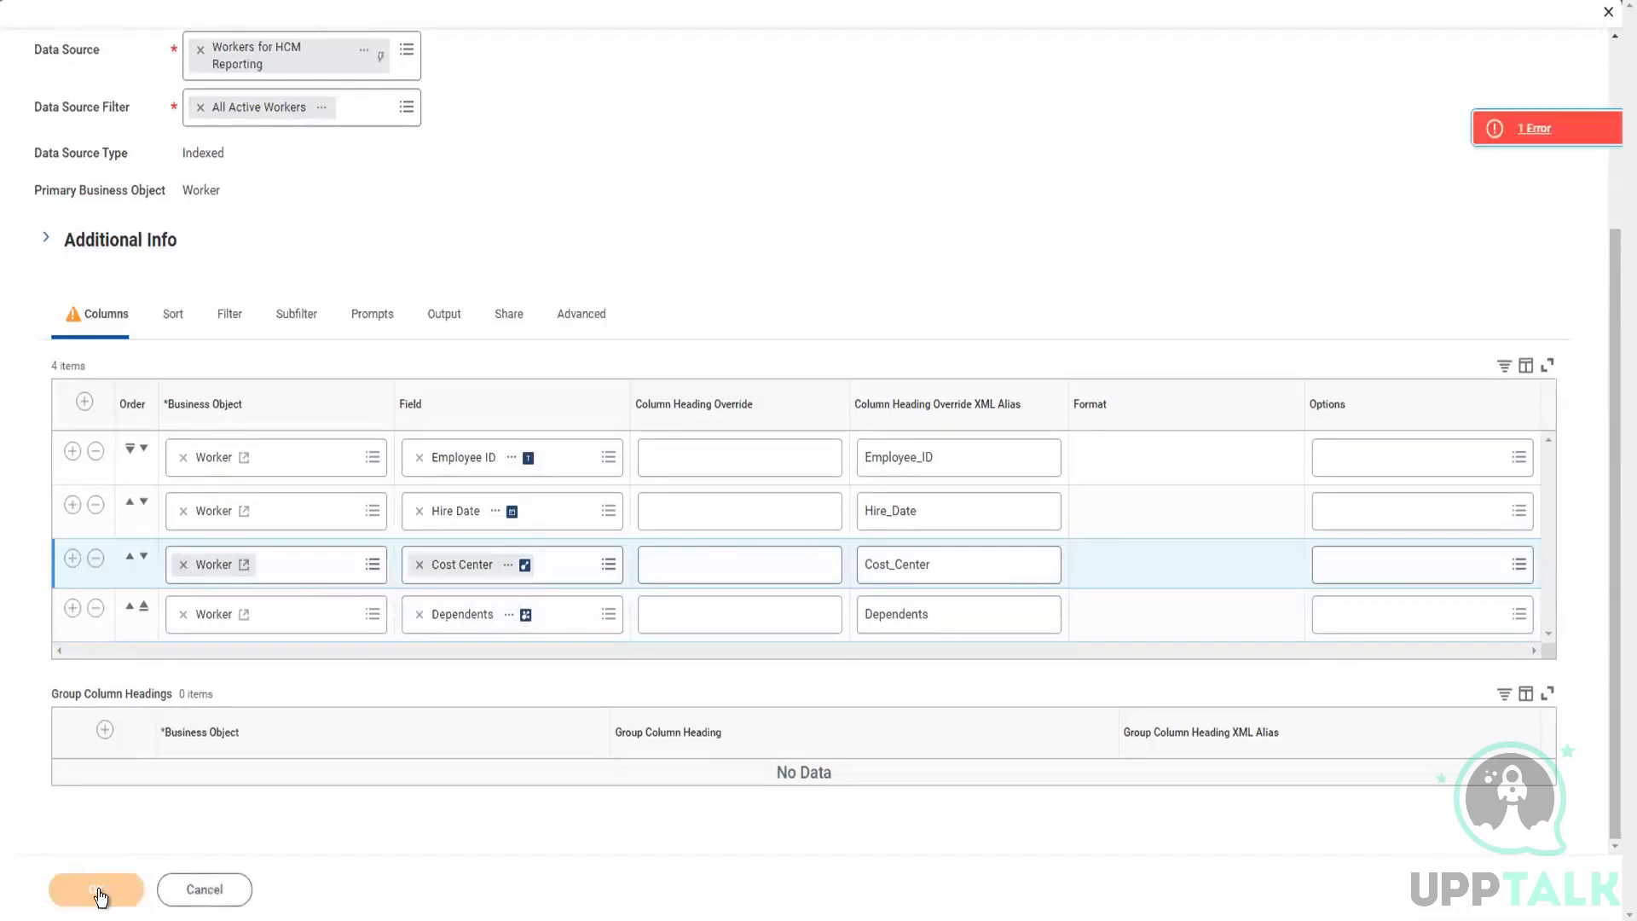
pyautogui.click(1505, 127)
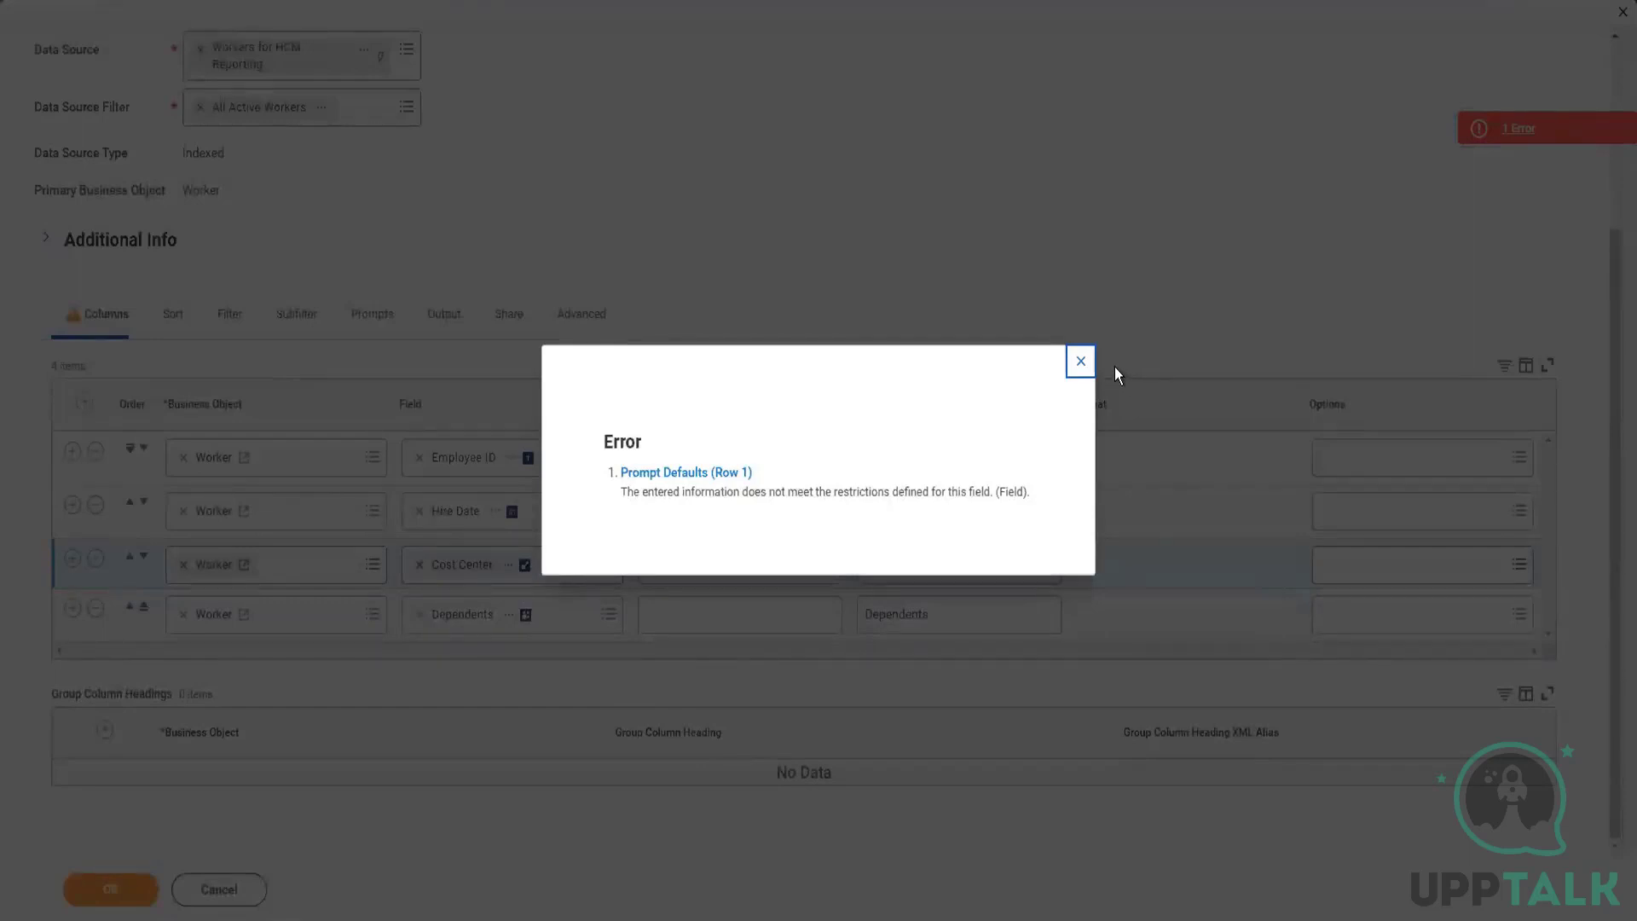
pyautogui.click(1081, 361)
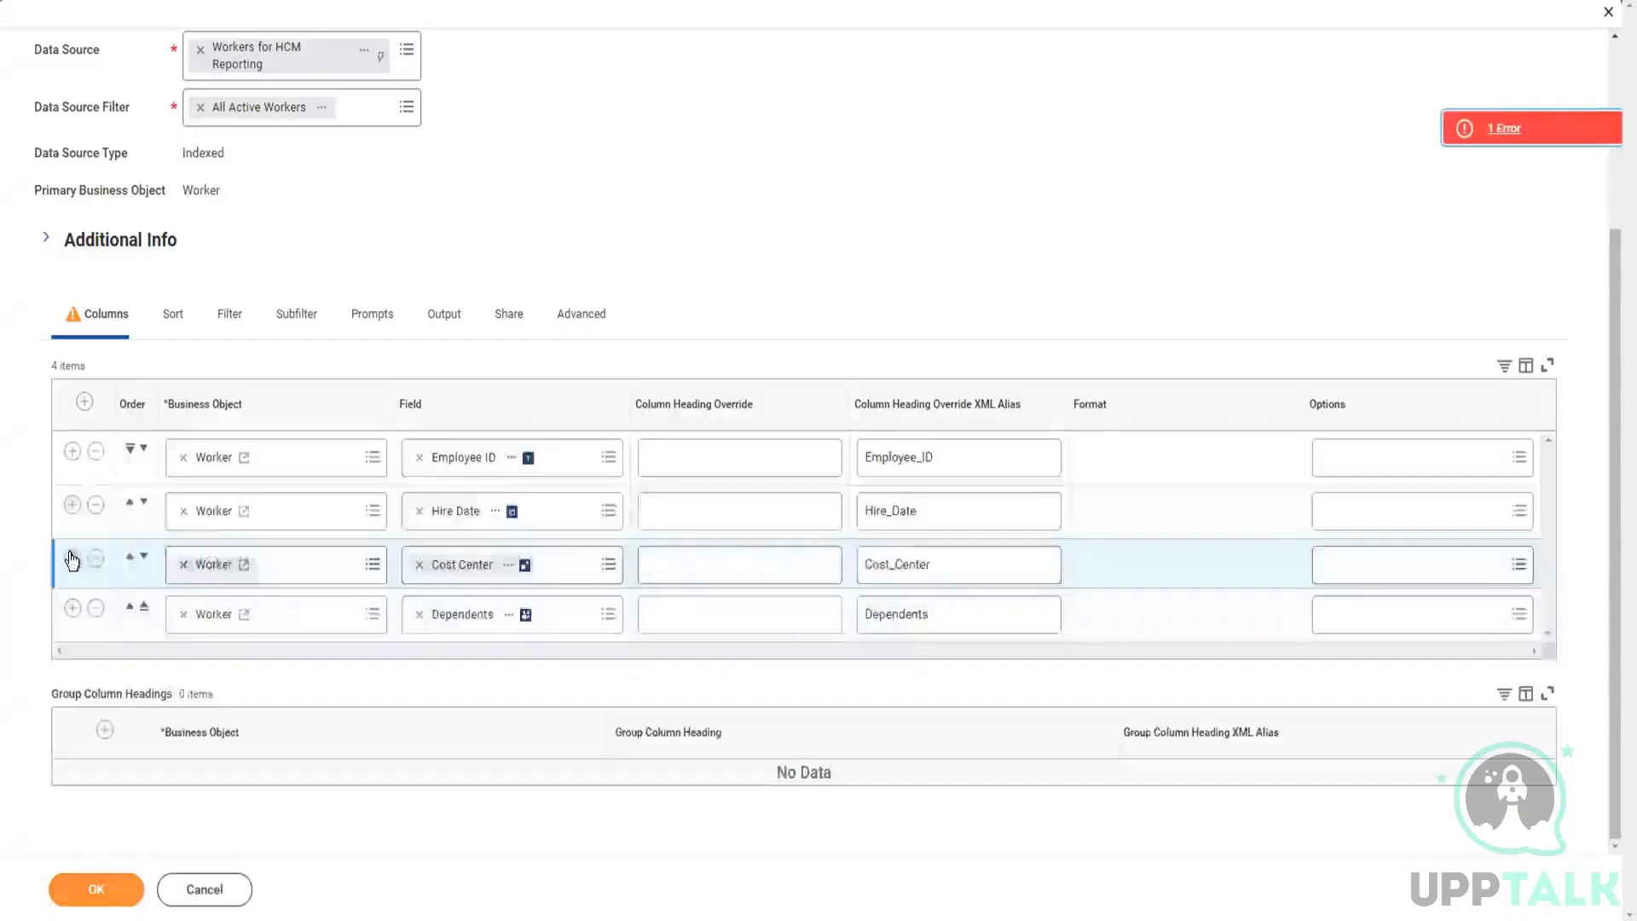
# Step: Add a Worker column with the field Email - Primary Work below the Cost Center column
pyautogui.click(72, 559)
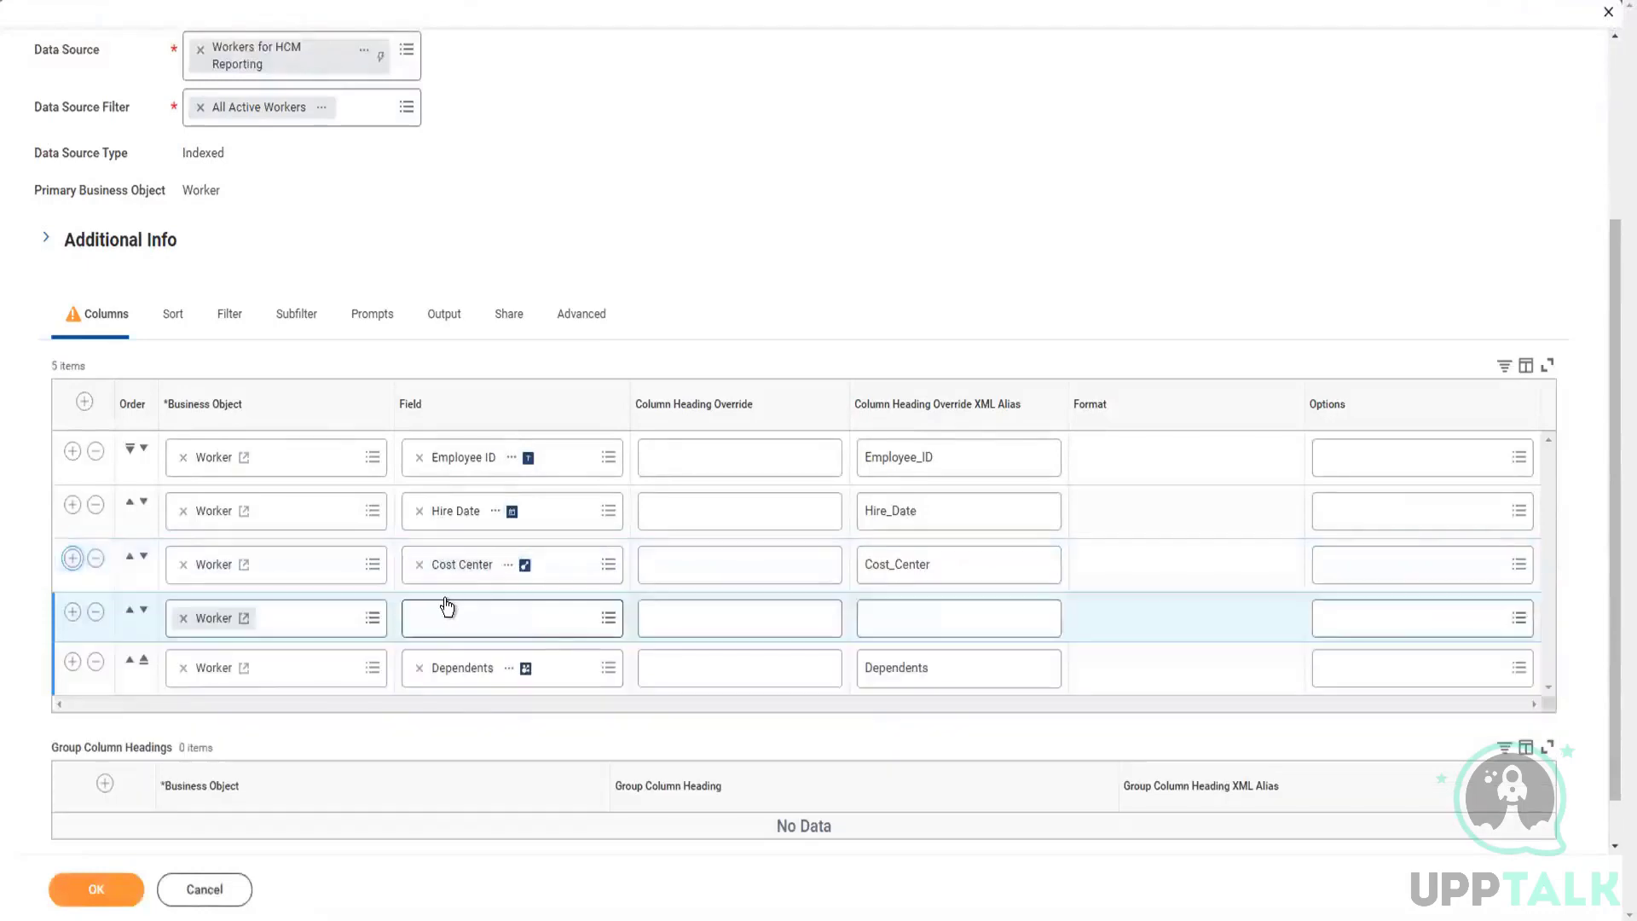
pyautogui.click(488, 630)
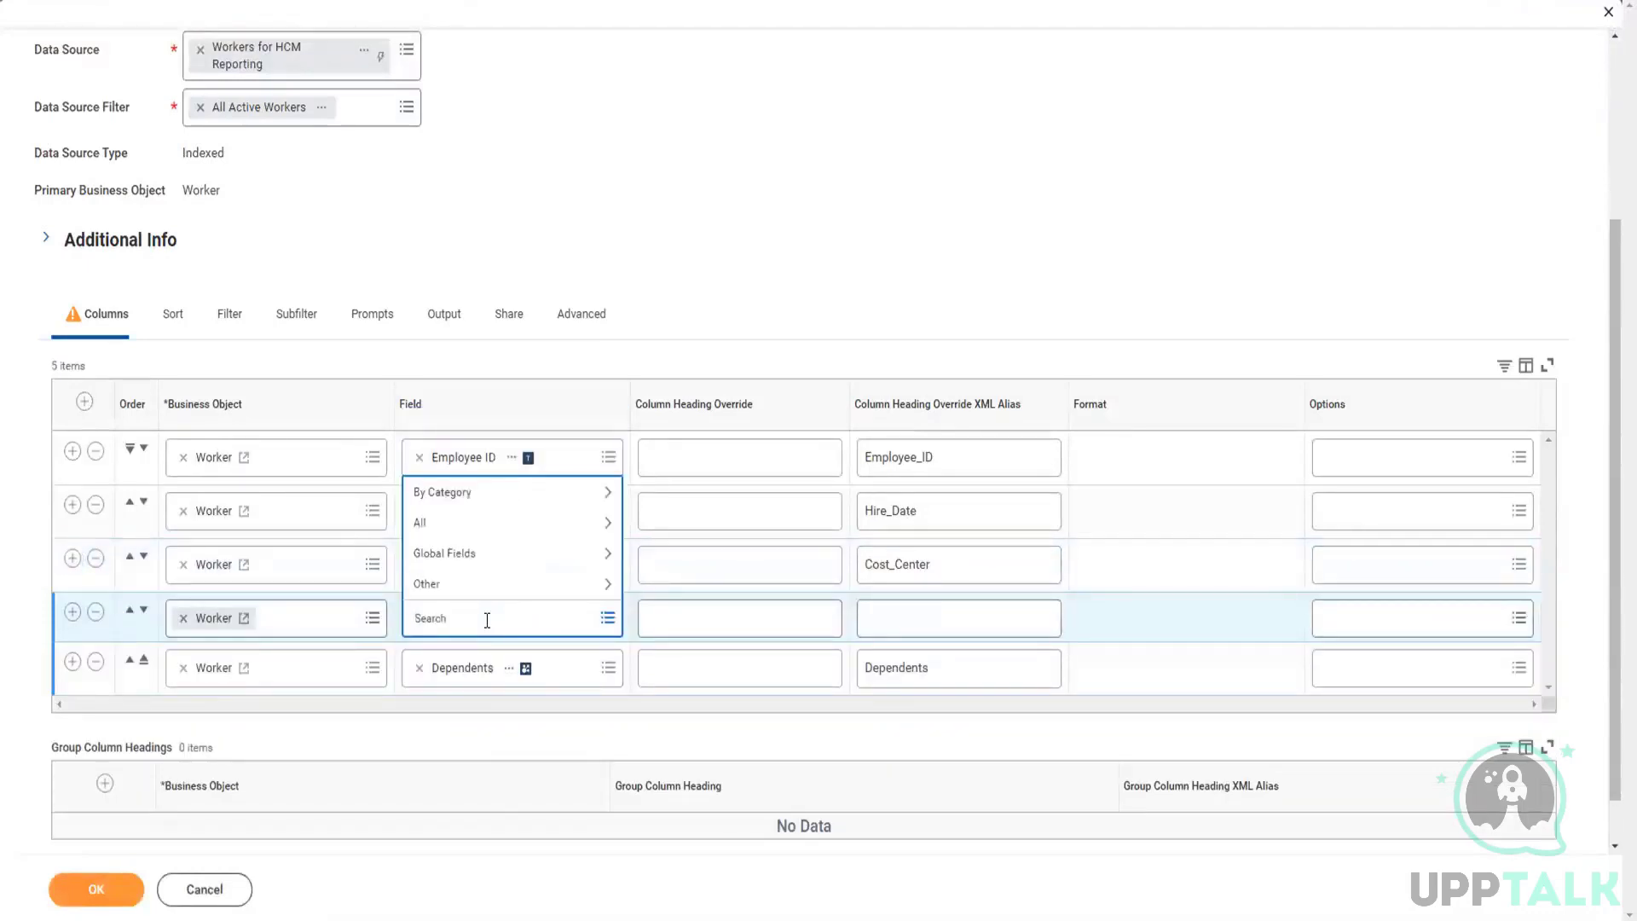
pyautogui.write('email prim work')
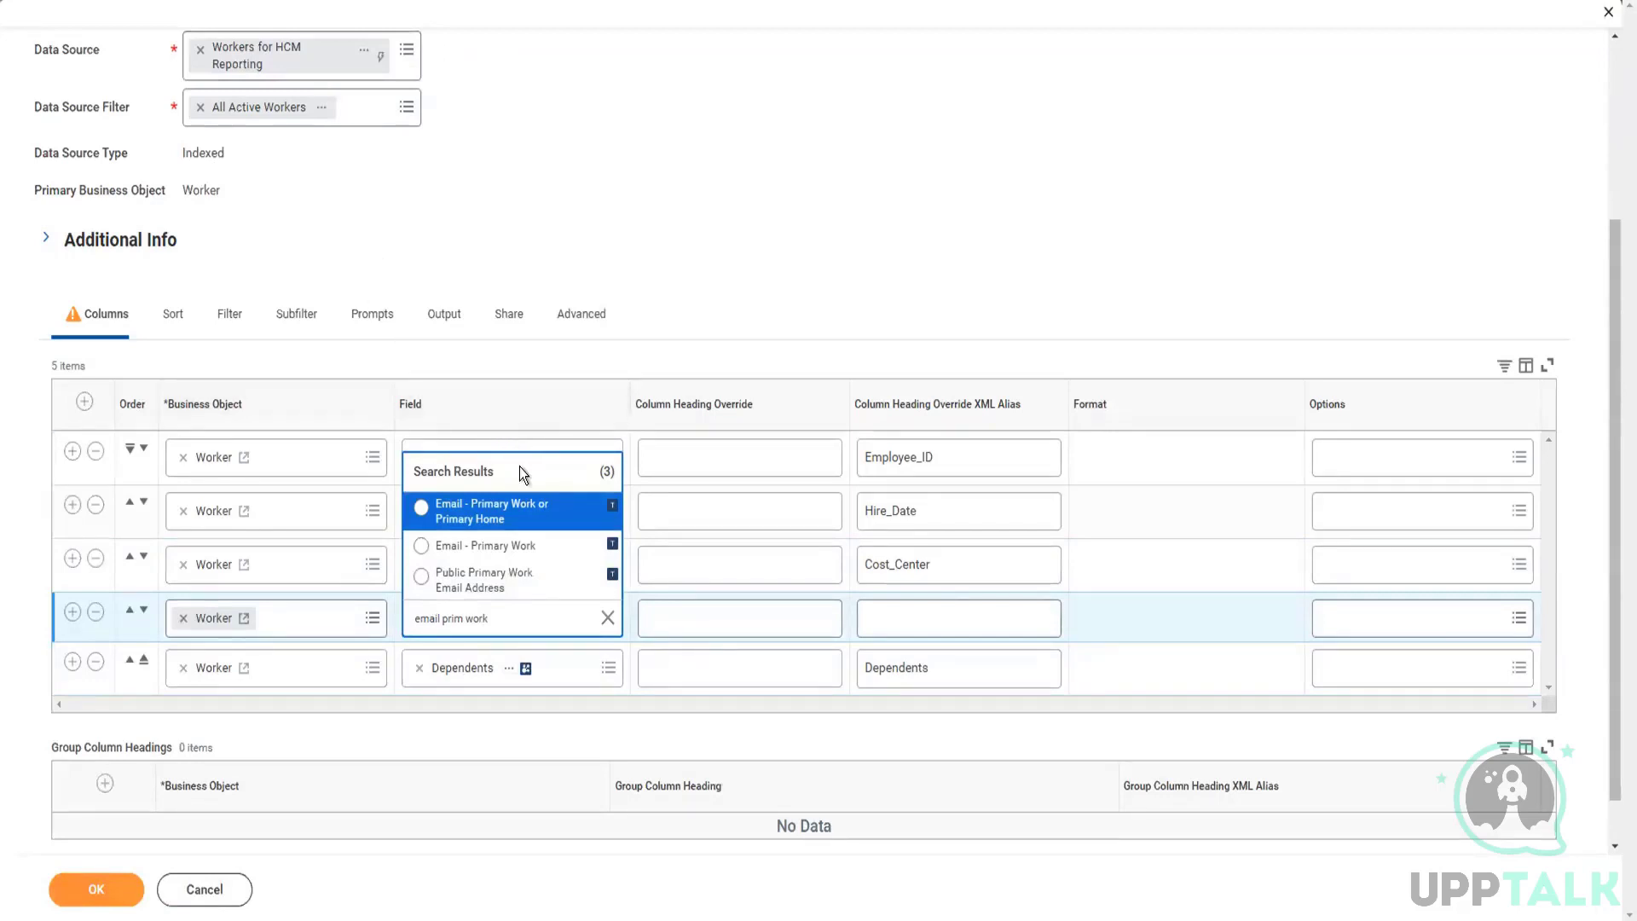
pyautogui.click(474, 550)
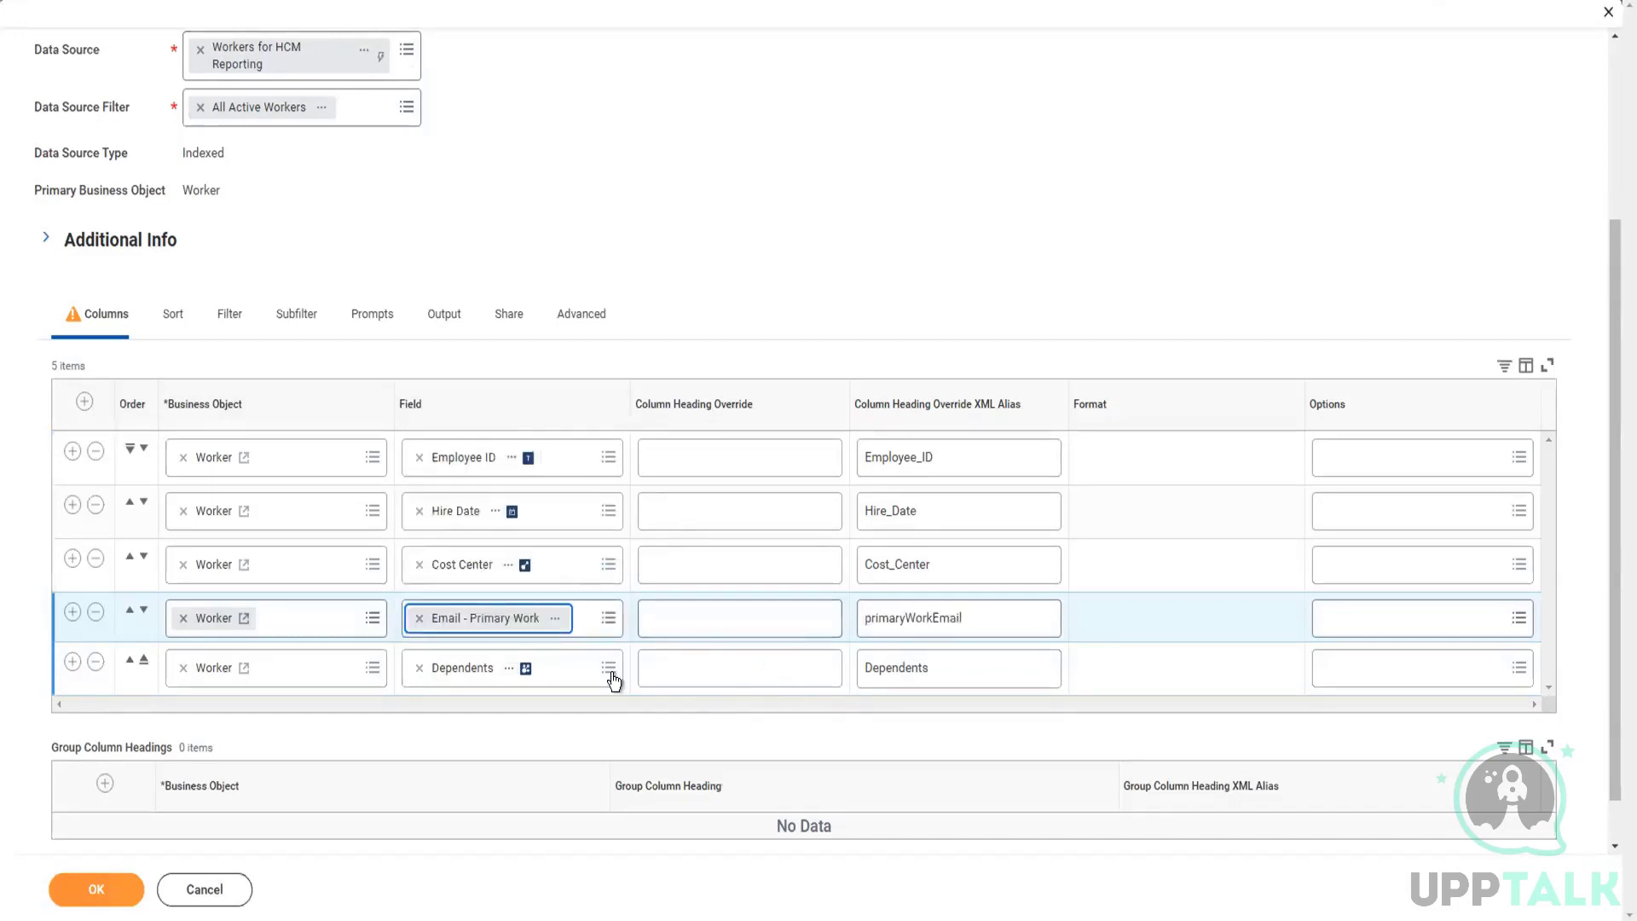
# Step: Delete the Dependents column from the report and submit it again
pyautogui.scroll(-1, 616, 669)
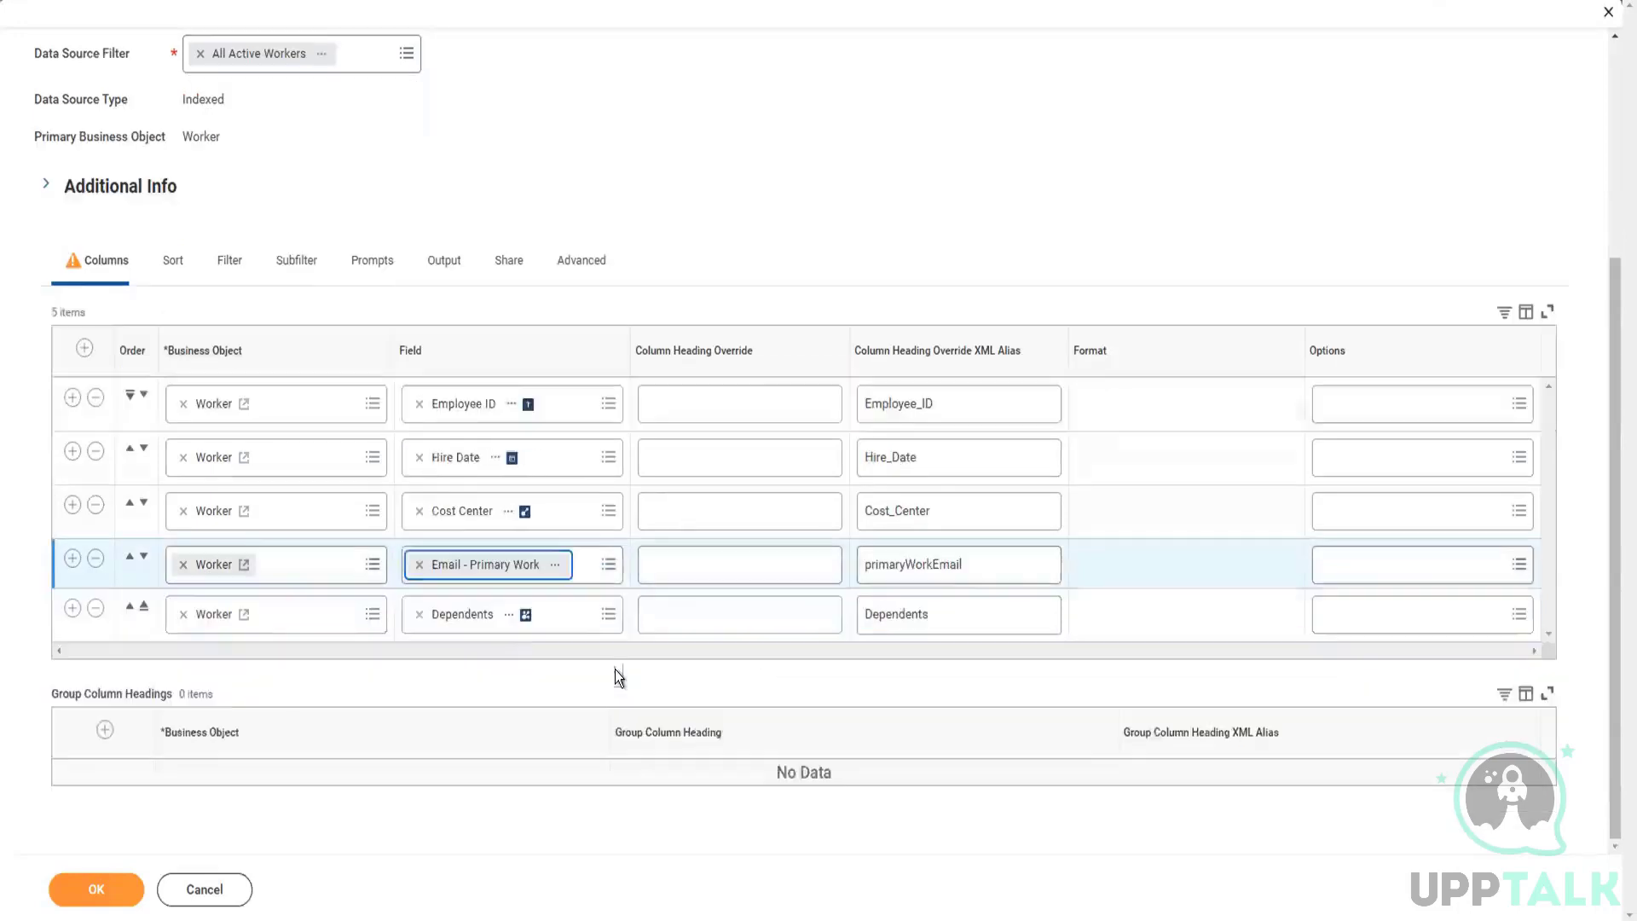
pyautogui.click(97, 610)
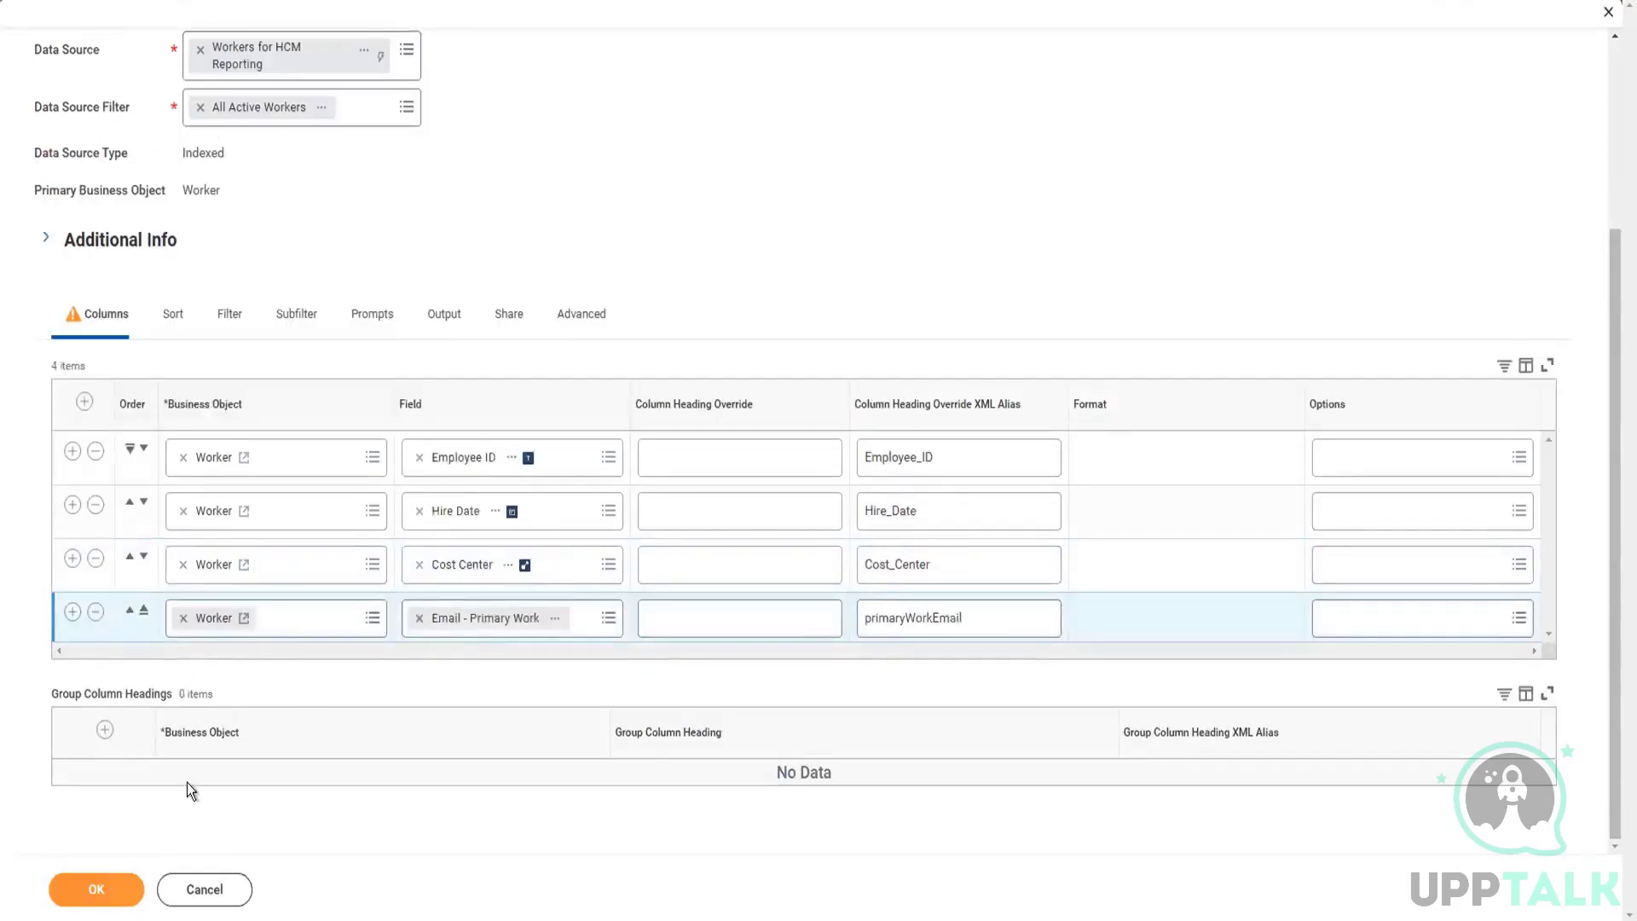
pyautogui.click(92, 892)
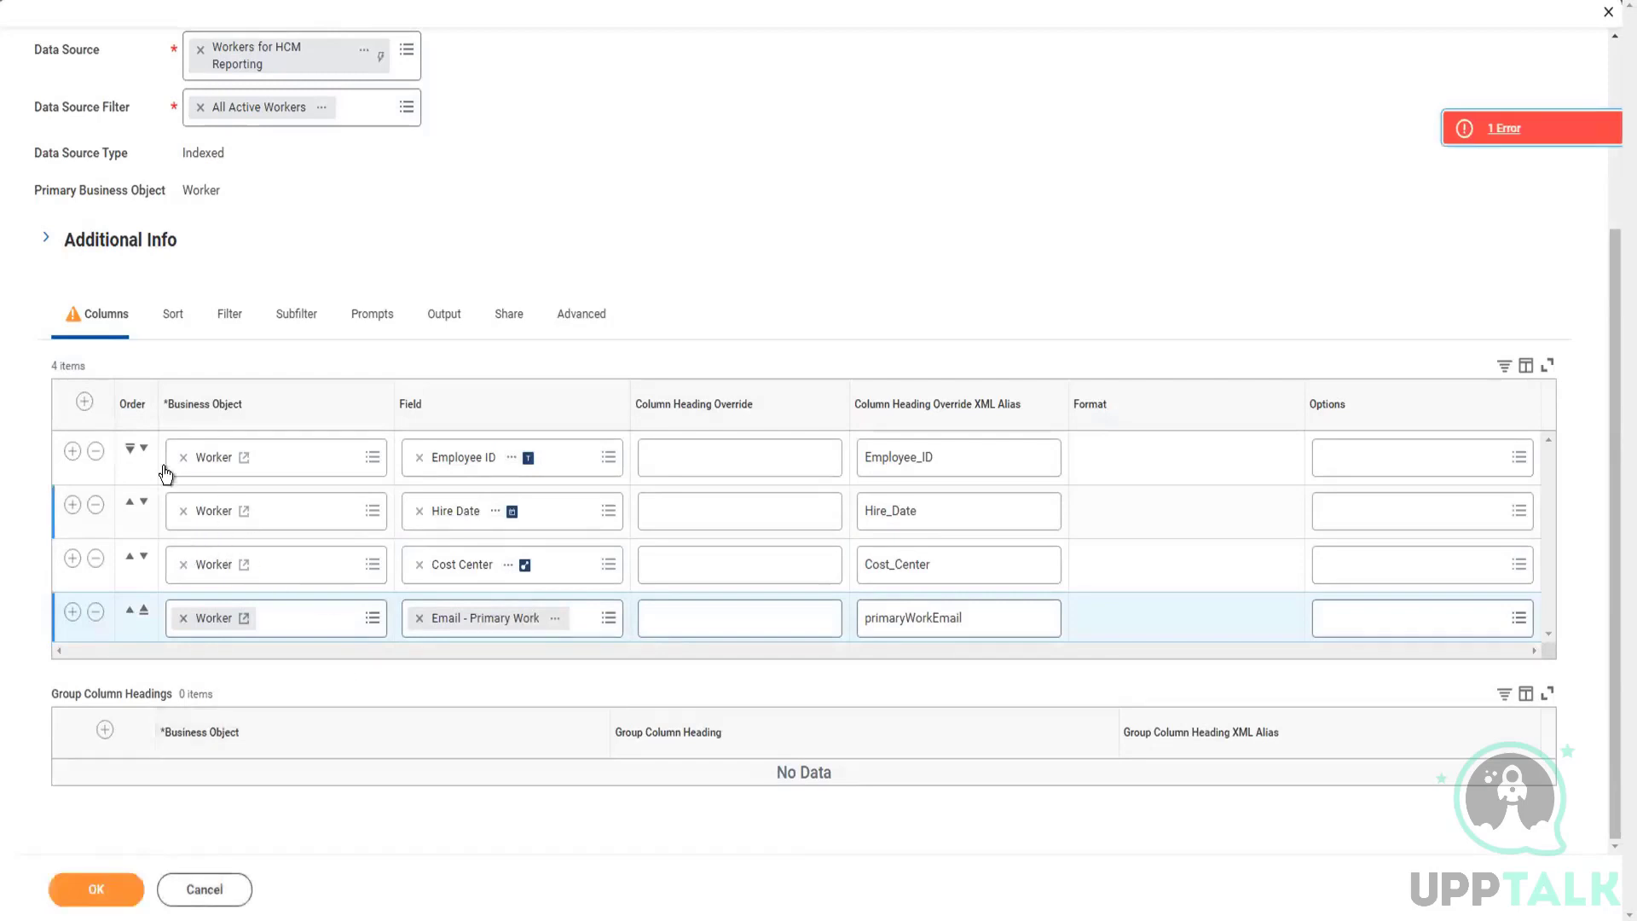
# Step: Delete the Employee ID column, resubmit the report and review the details of the error
pyautogui.click(97, 452)
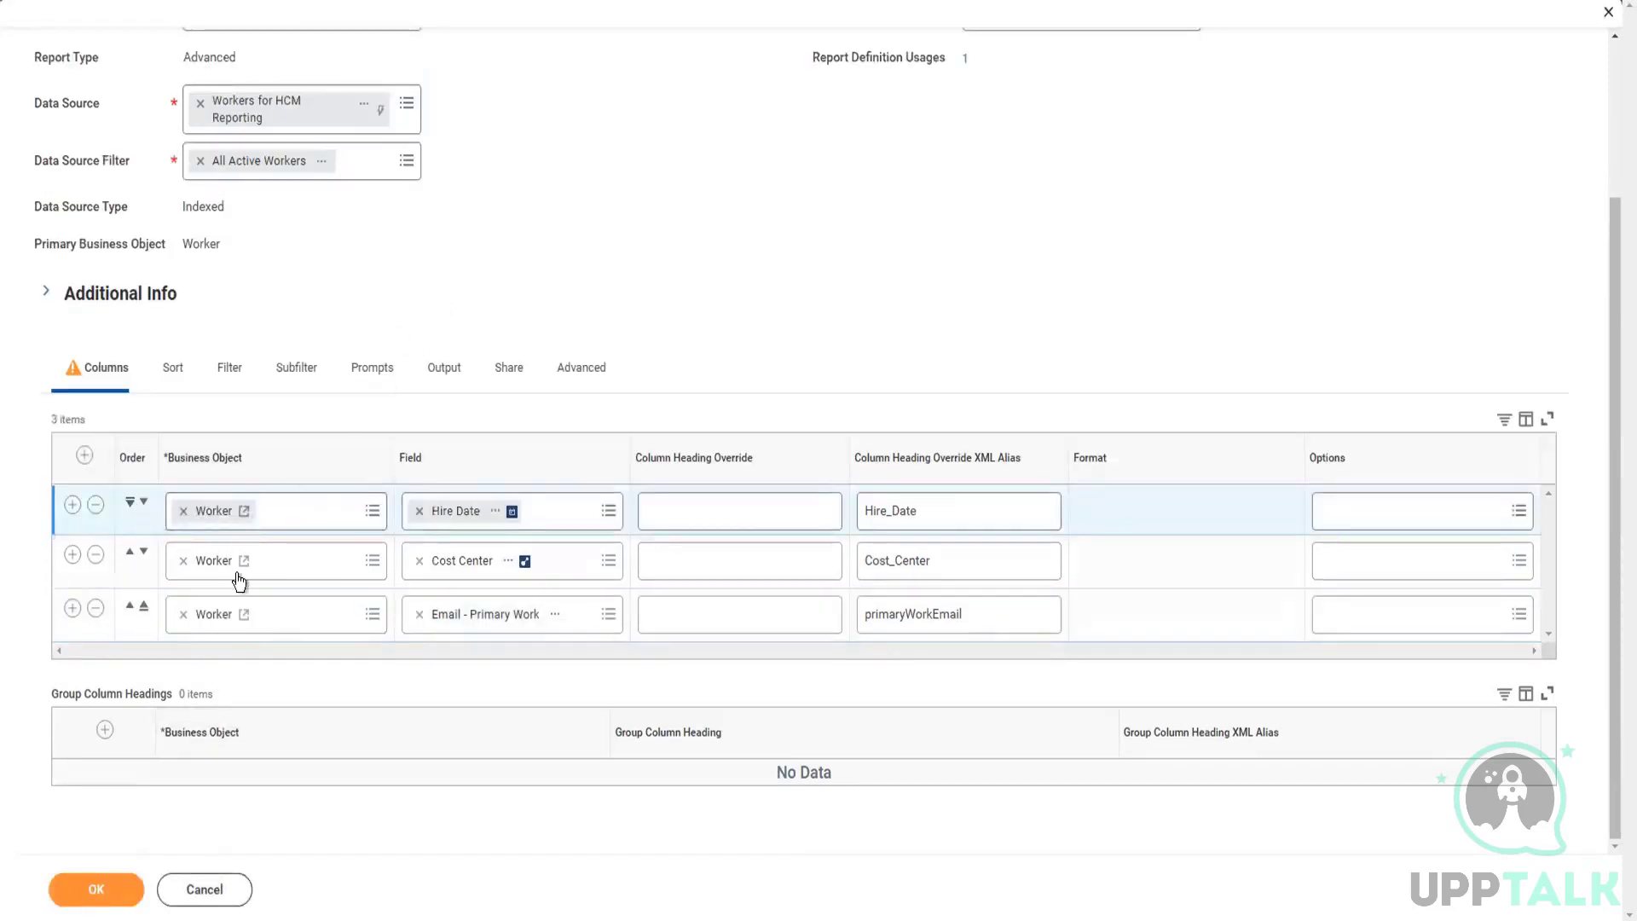
pyautogui.click(82, 902)
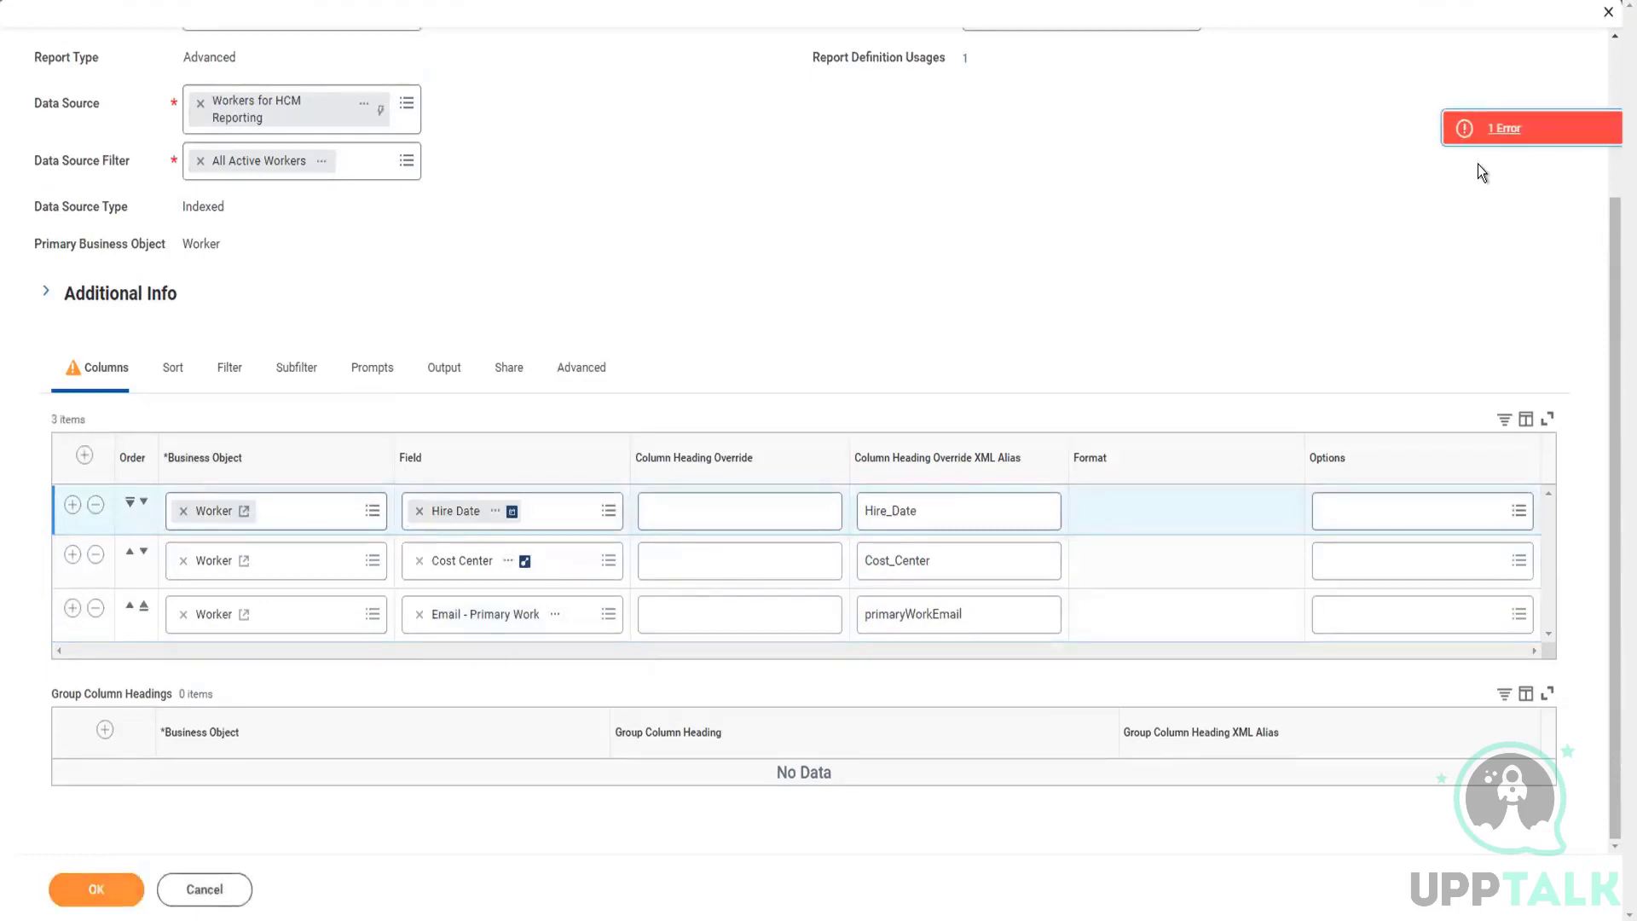
pyautogui.click(1496, 127)
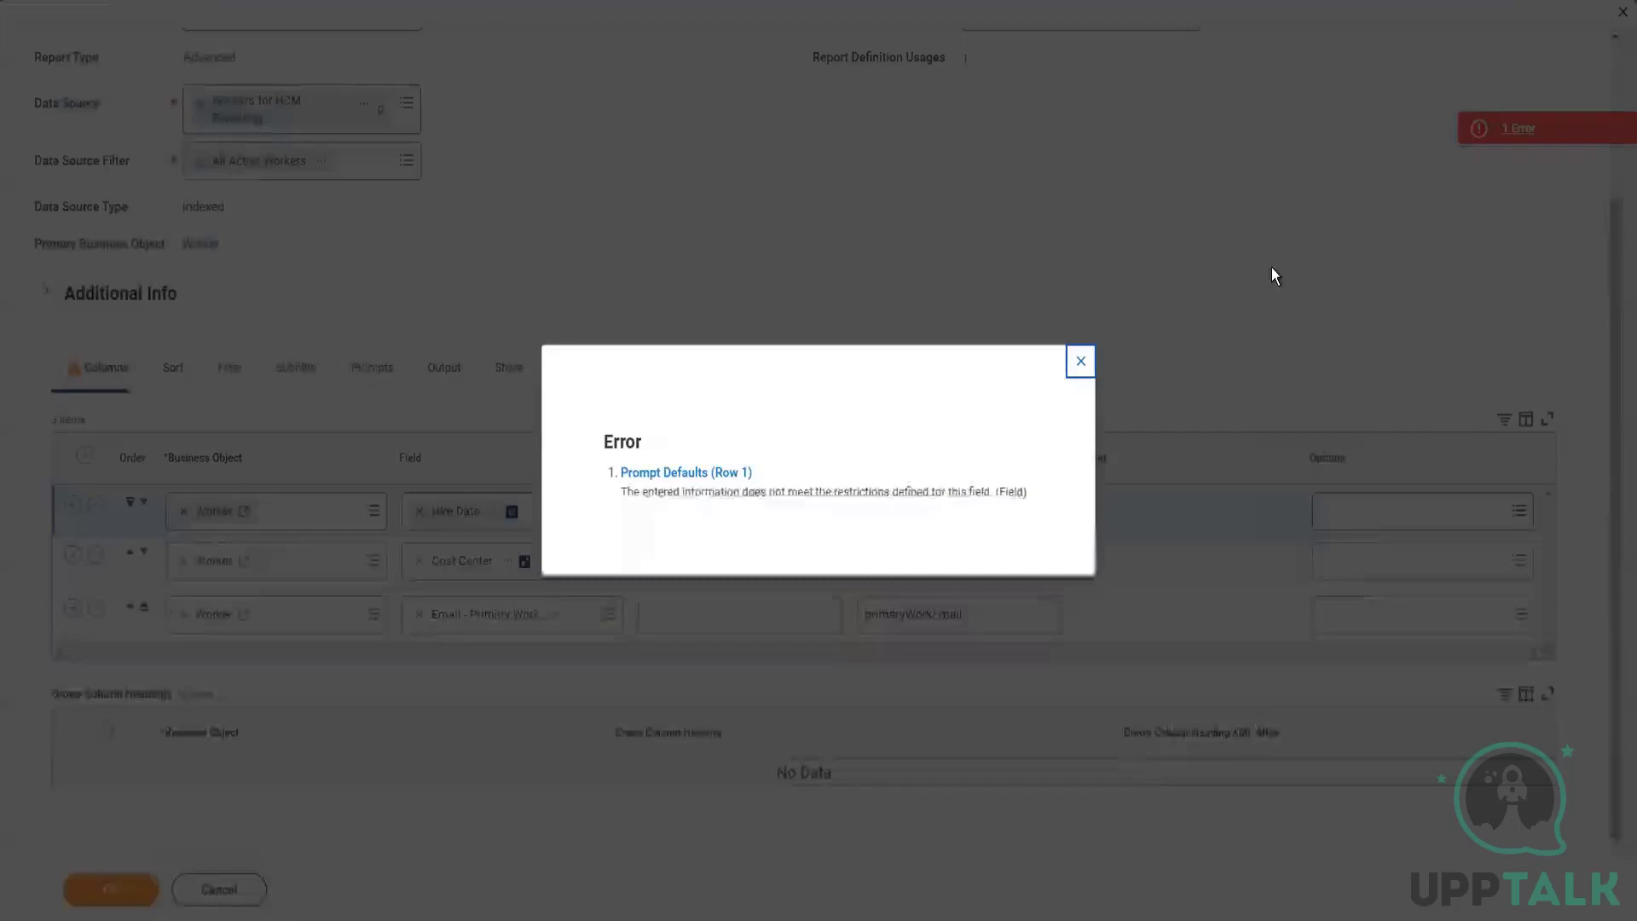
pyautogui.click(1080, 364)
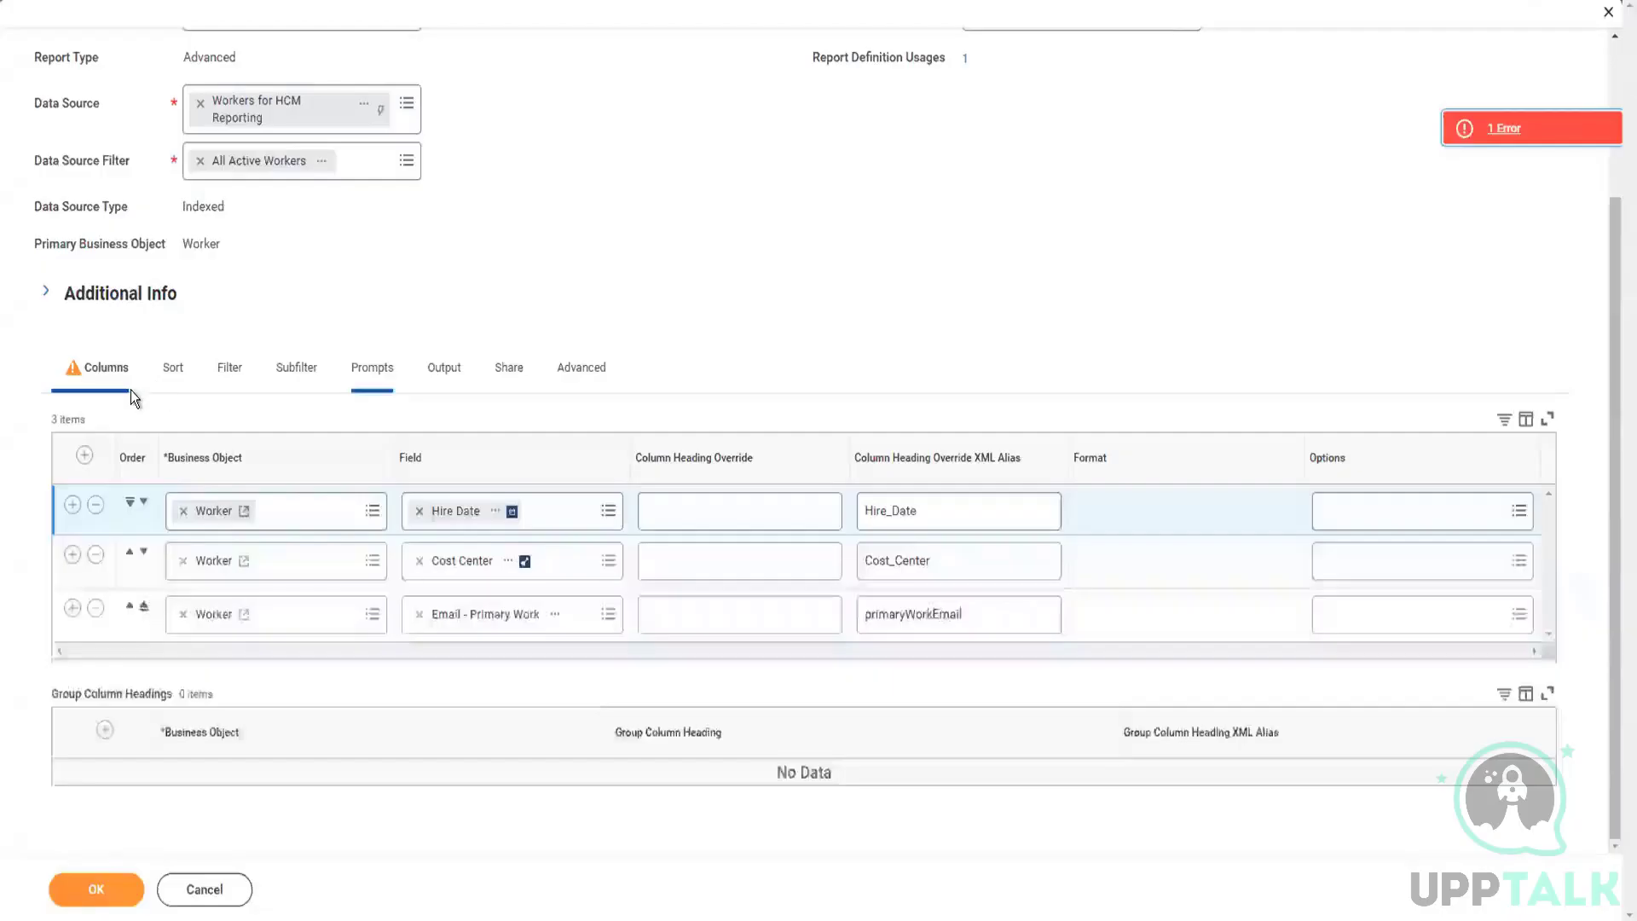
# Step: Check the sort and filter settings and remove the female dependent field's row from the prompt defaults
pyautogui.click(175, 379)
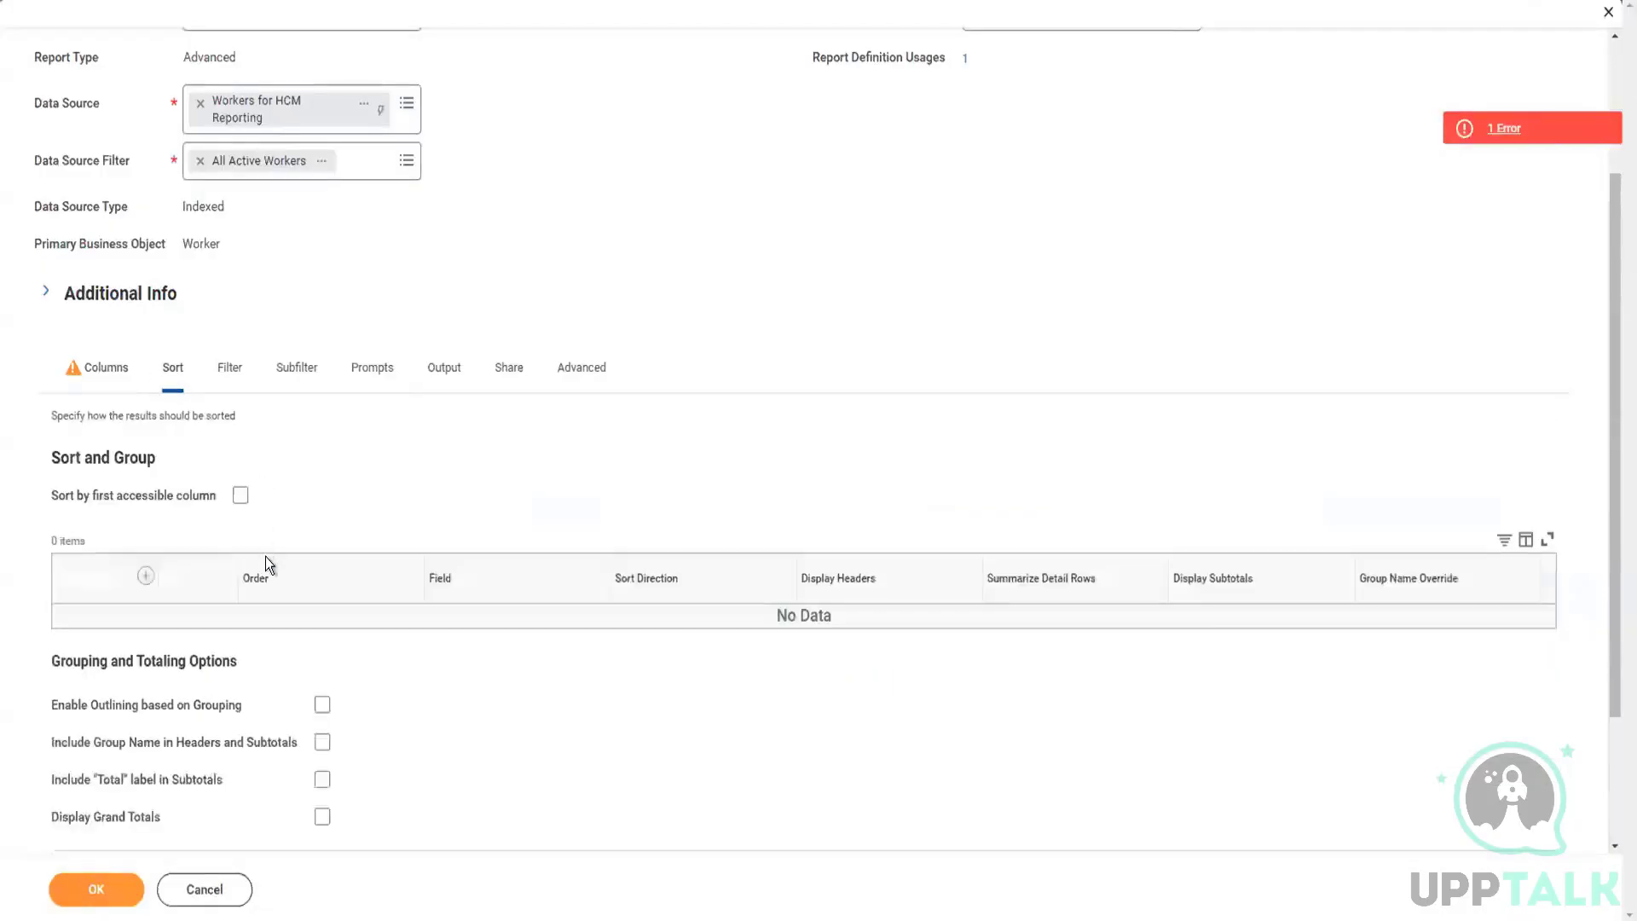
pyautogui.scroll(-3, 265, 622)
pyautogui.scroll(5, 275, 631)
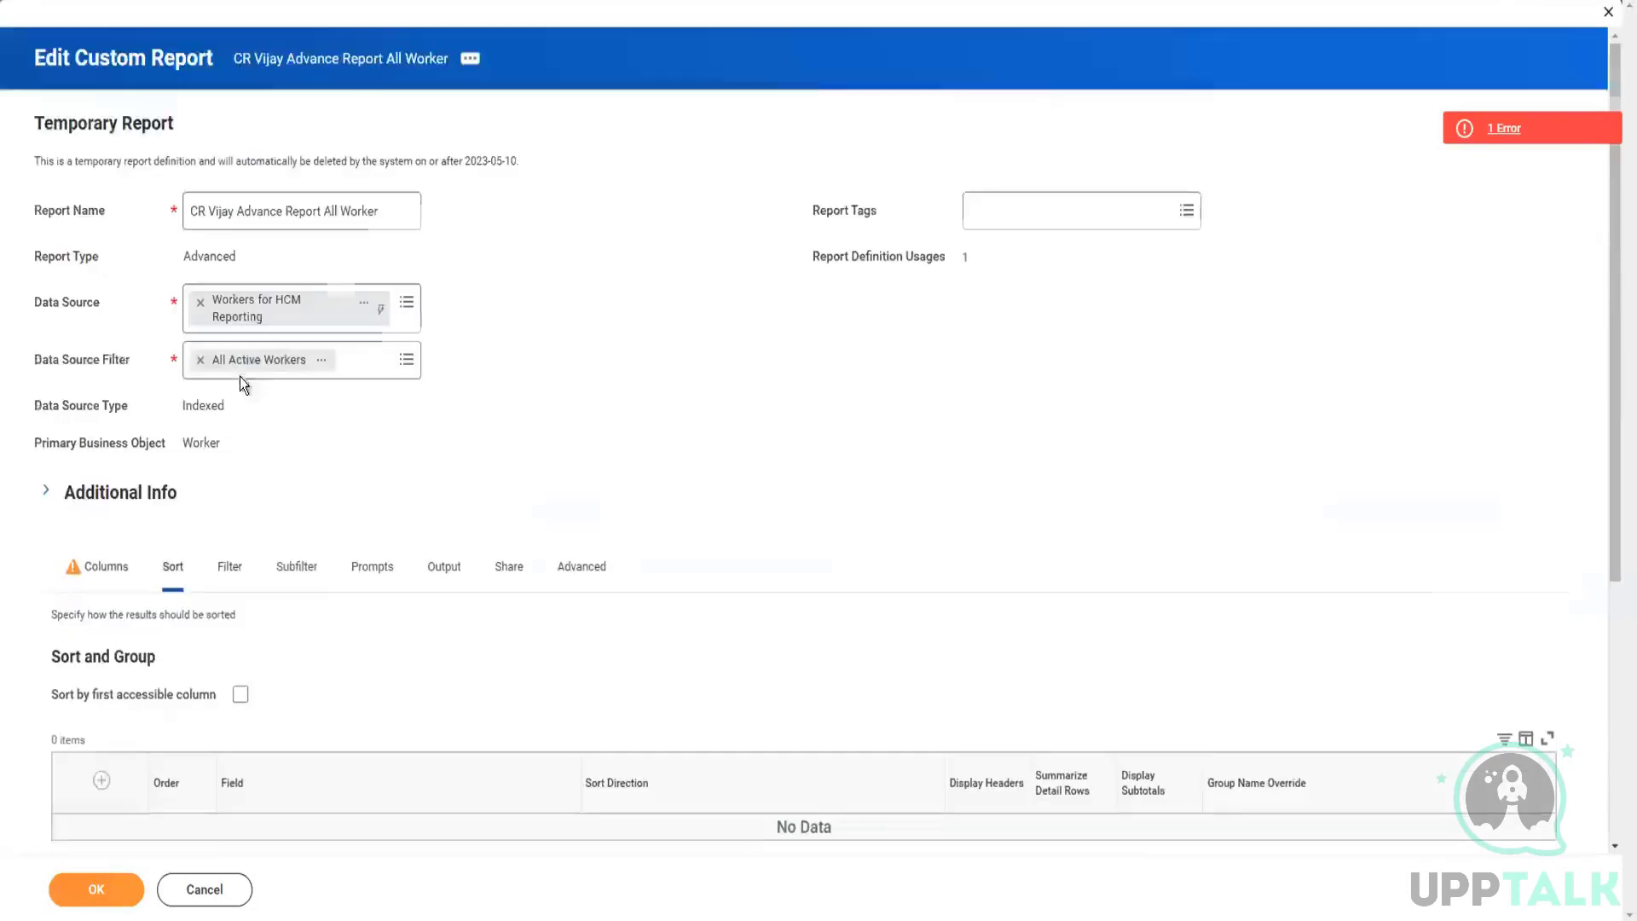
pyautogui.click(232, 568)
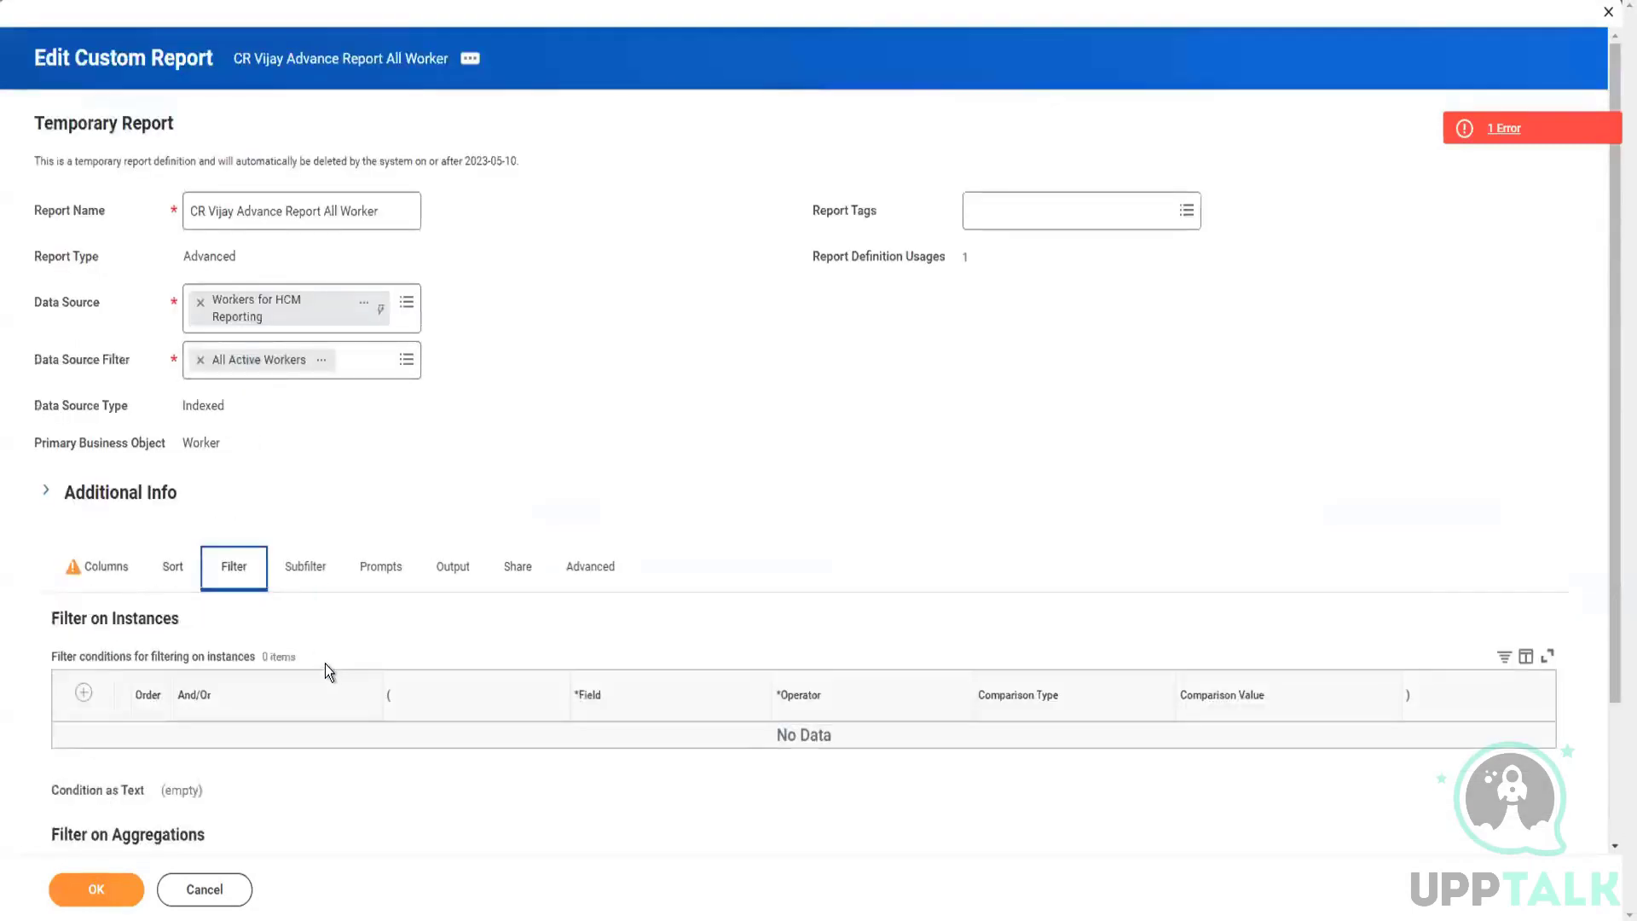
pyautogui.scroll(-2, 325, 663)
pyautogui.click(306, 401)
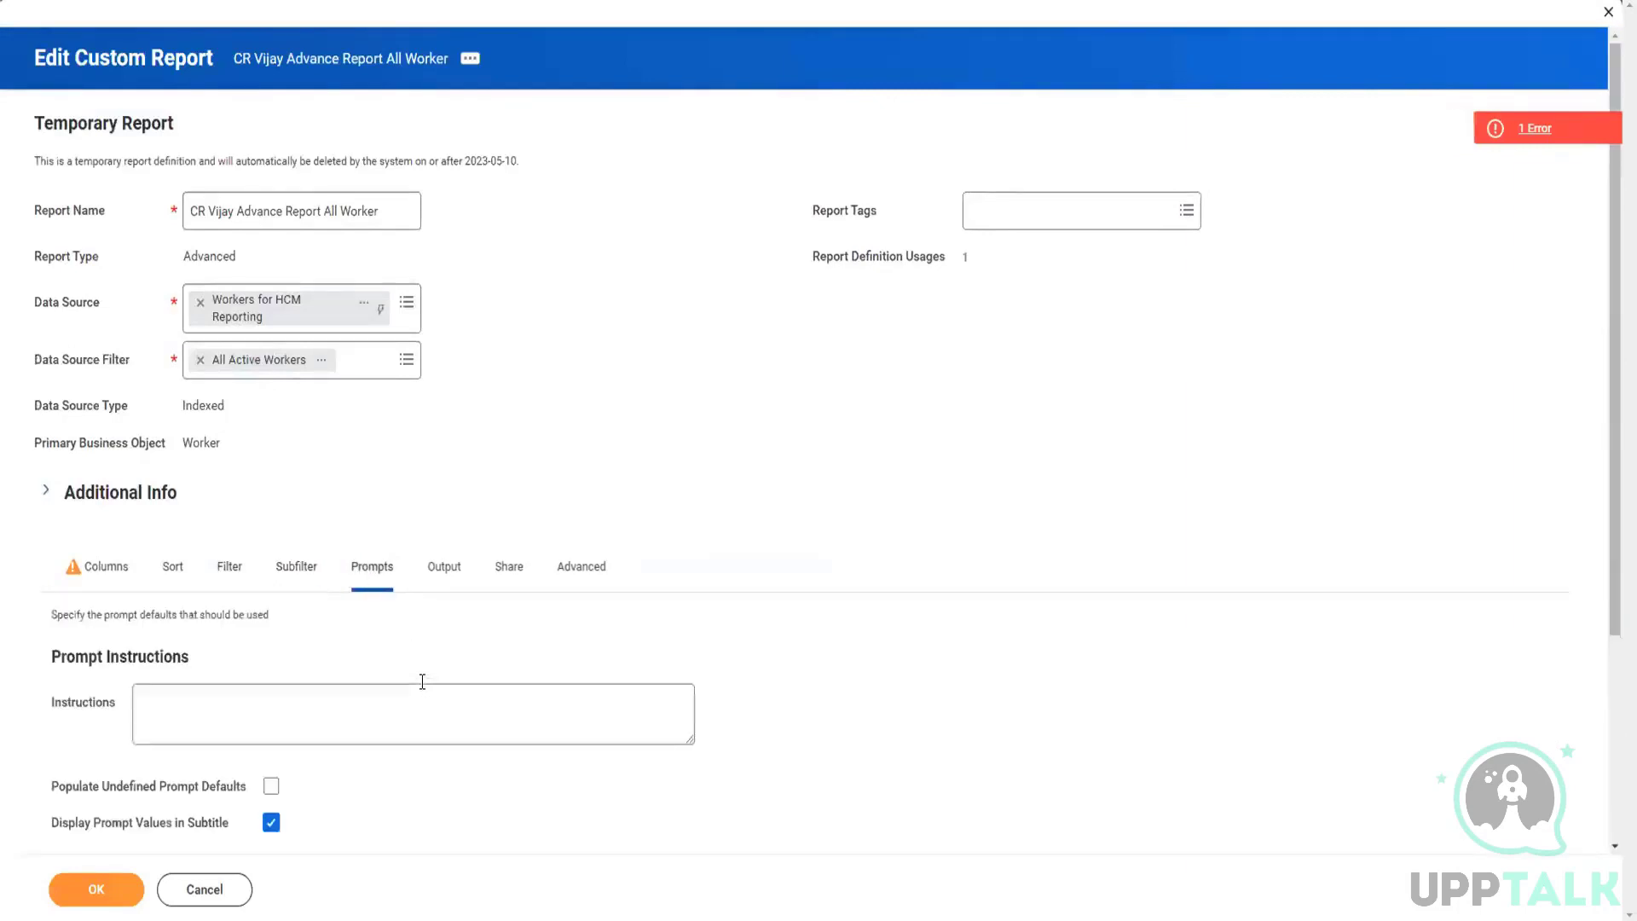
pyautogui.scroll(-5, 422, 657)
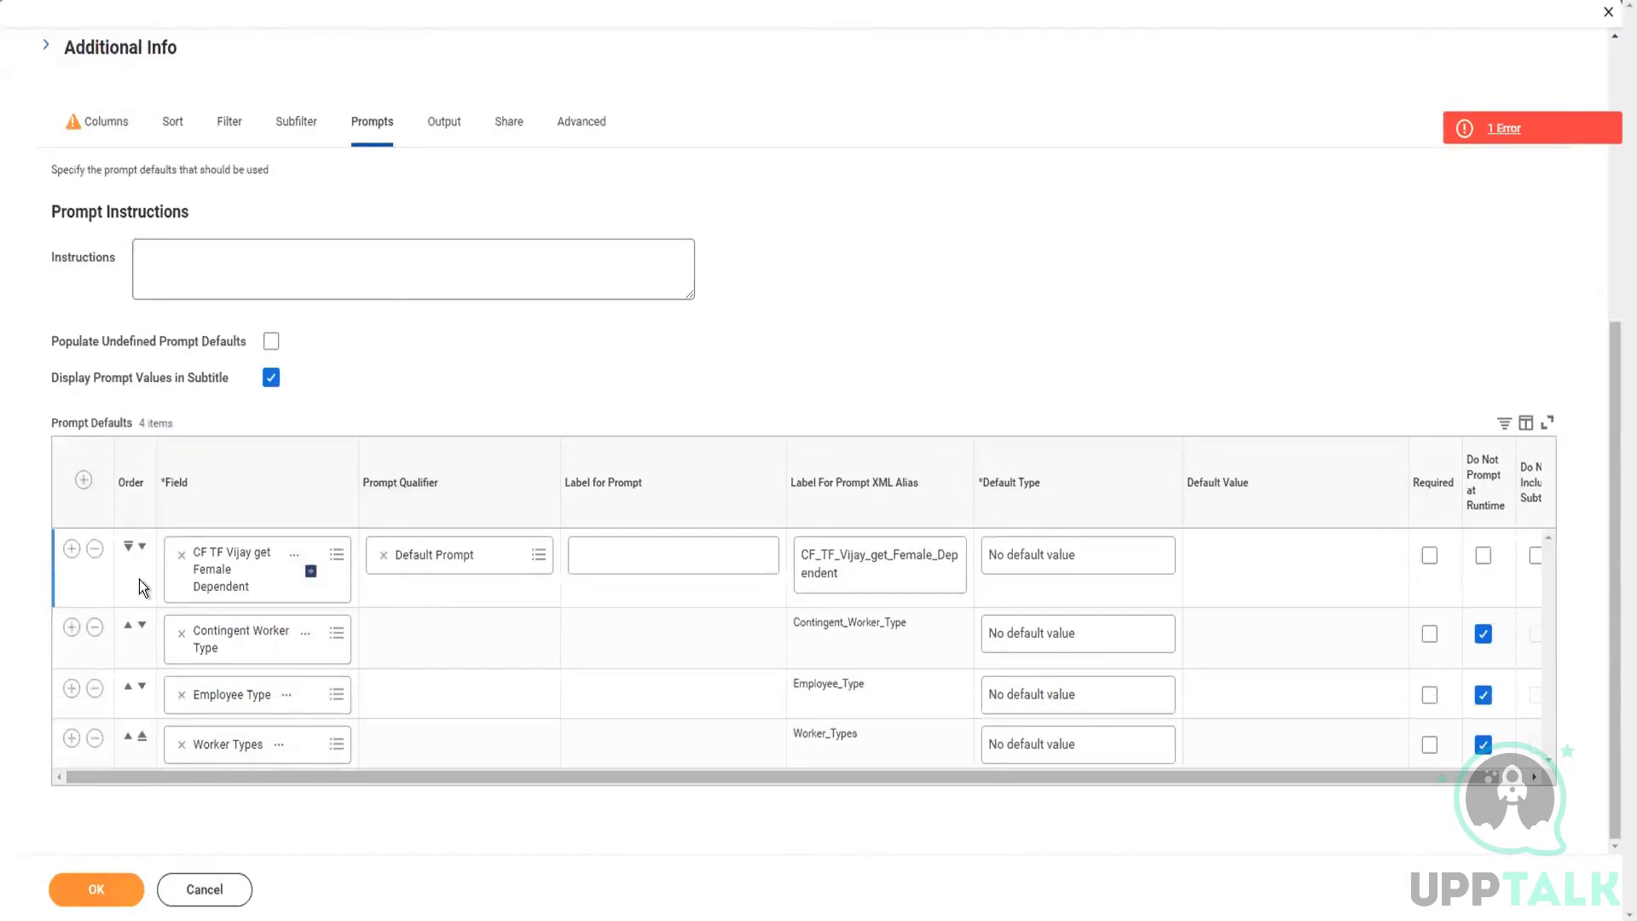
pyautogui.click(95, 550)
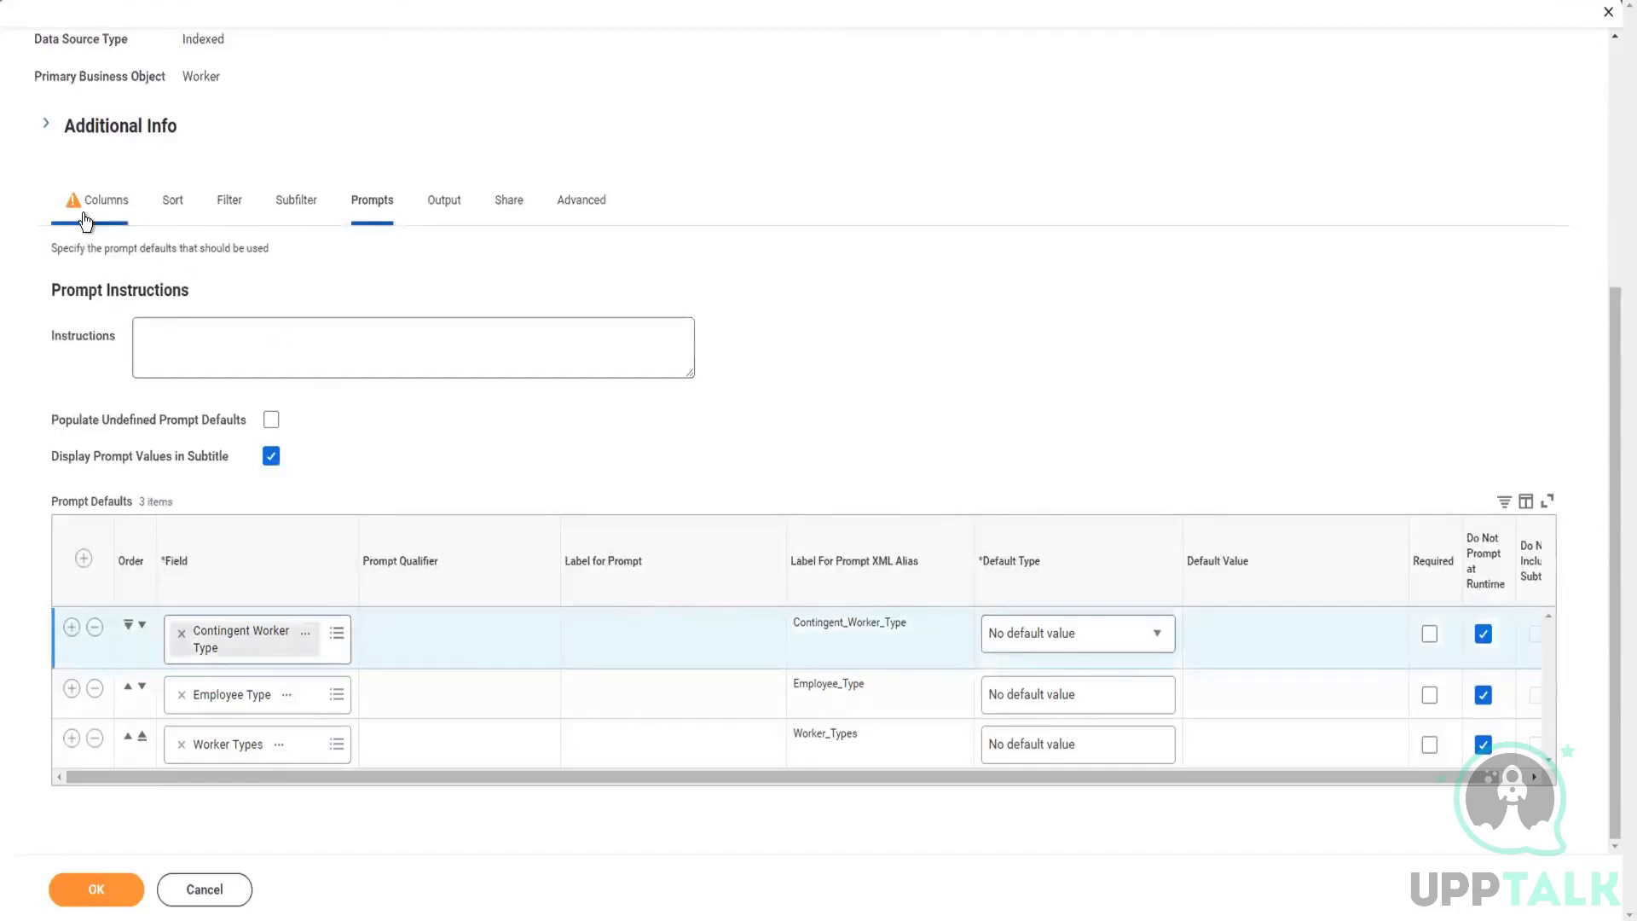
# Step: Recheck the report's columns and prompt settings and submit the report
pyautogui.click(96, 203)
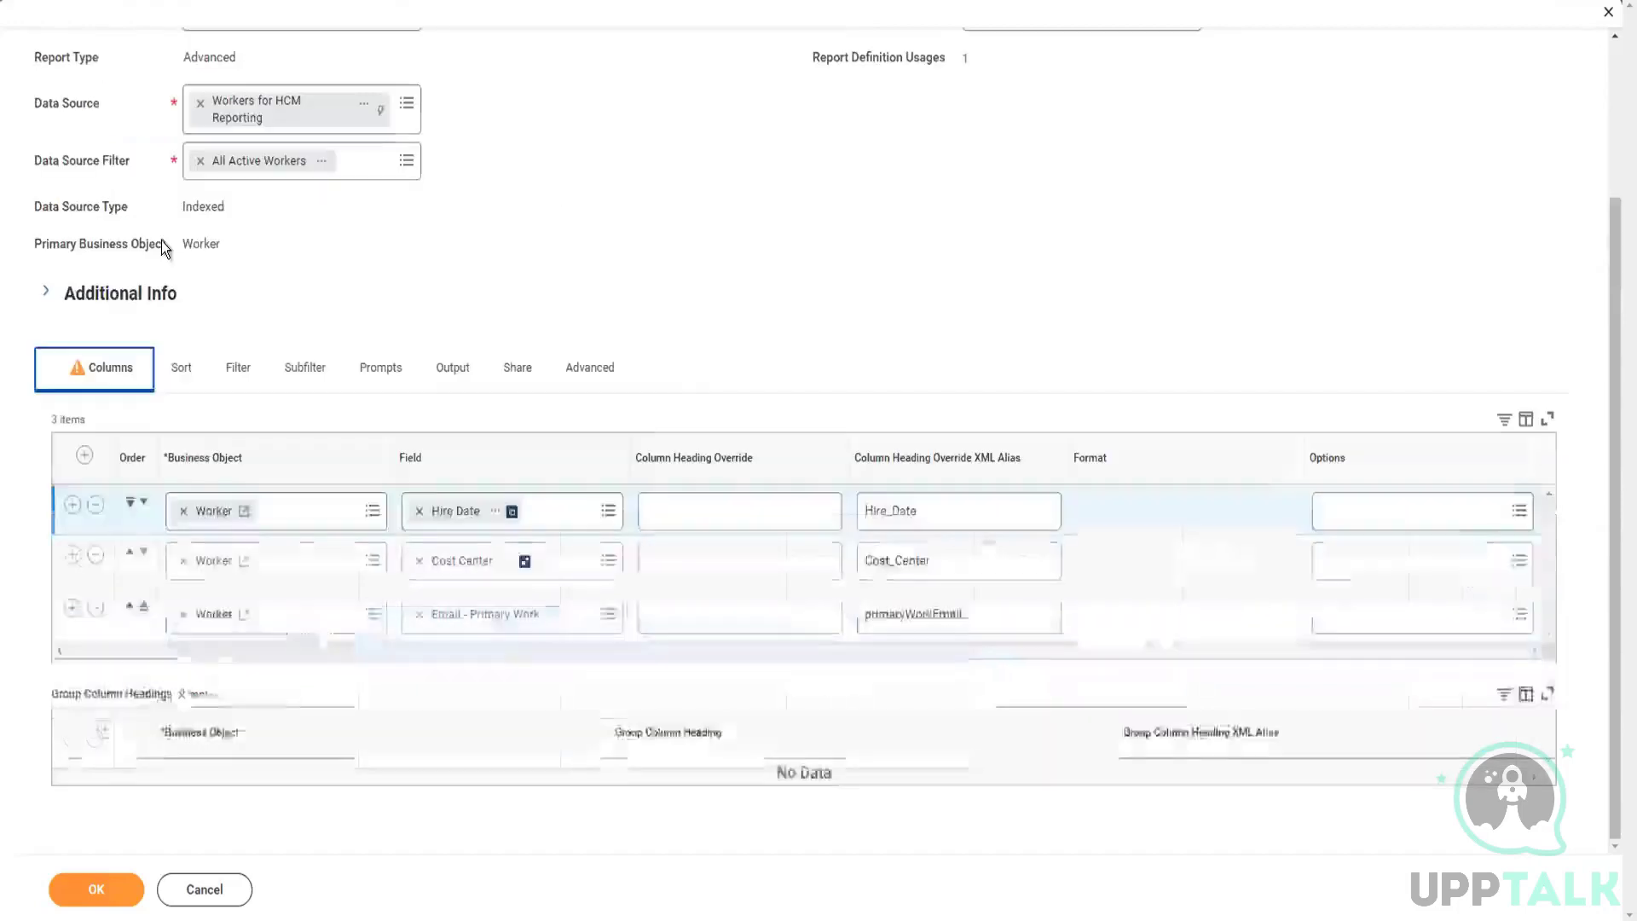
pyautogui.click(364, 390)
pyautogui.click(271, 586)
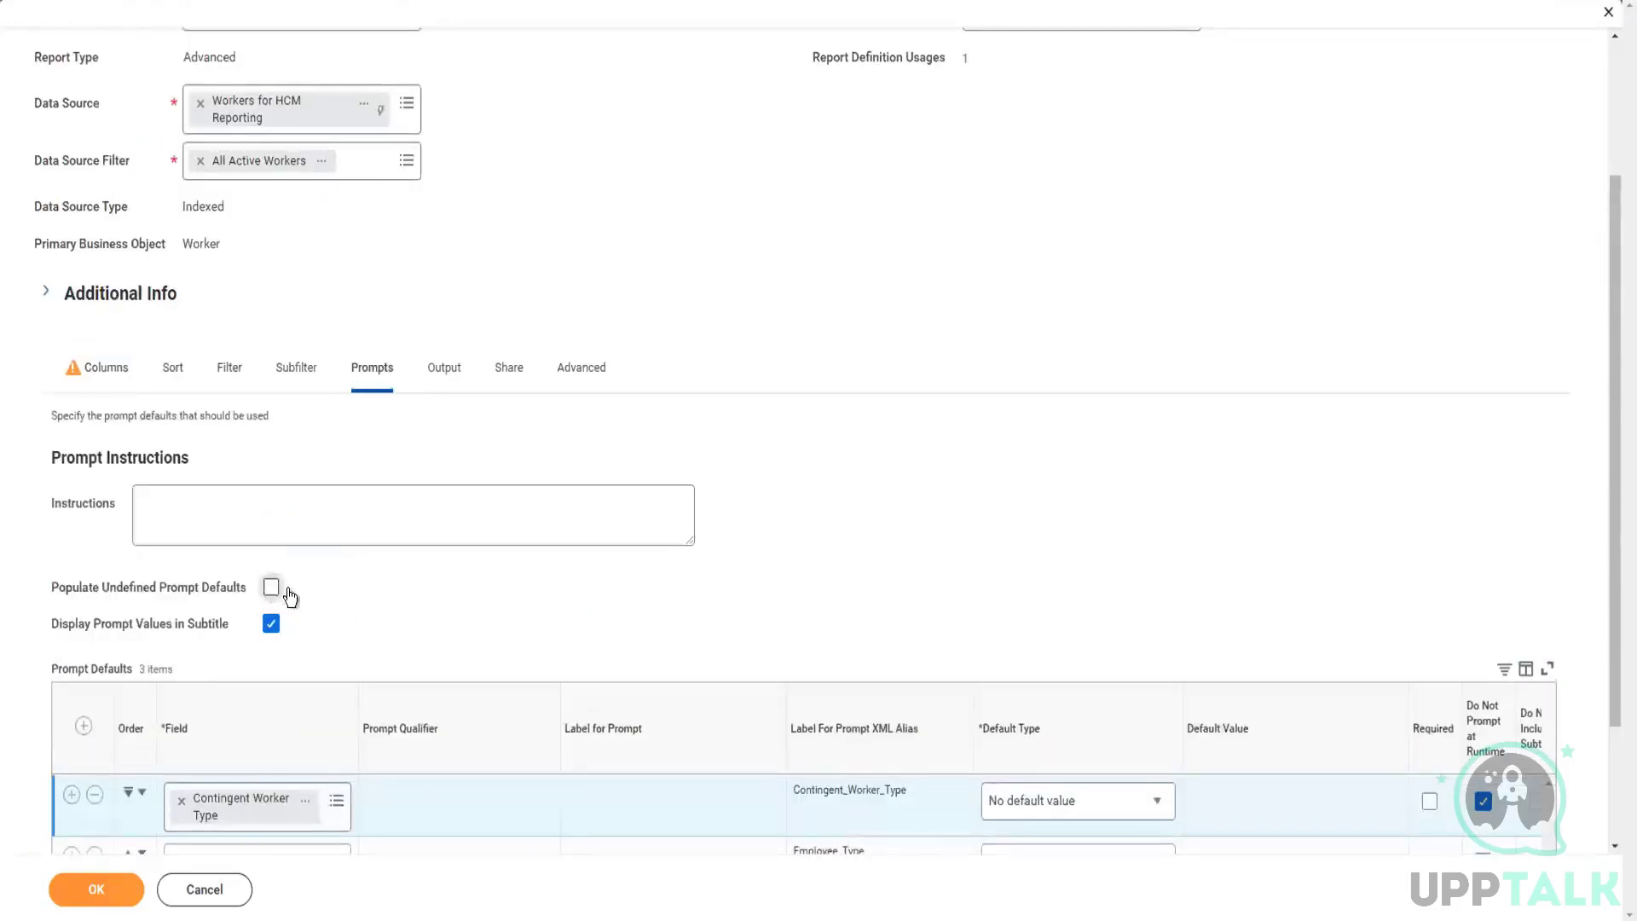
pyautogui.click(80, 367)
pyautogui.click(95, 891)
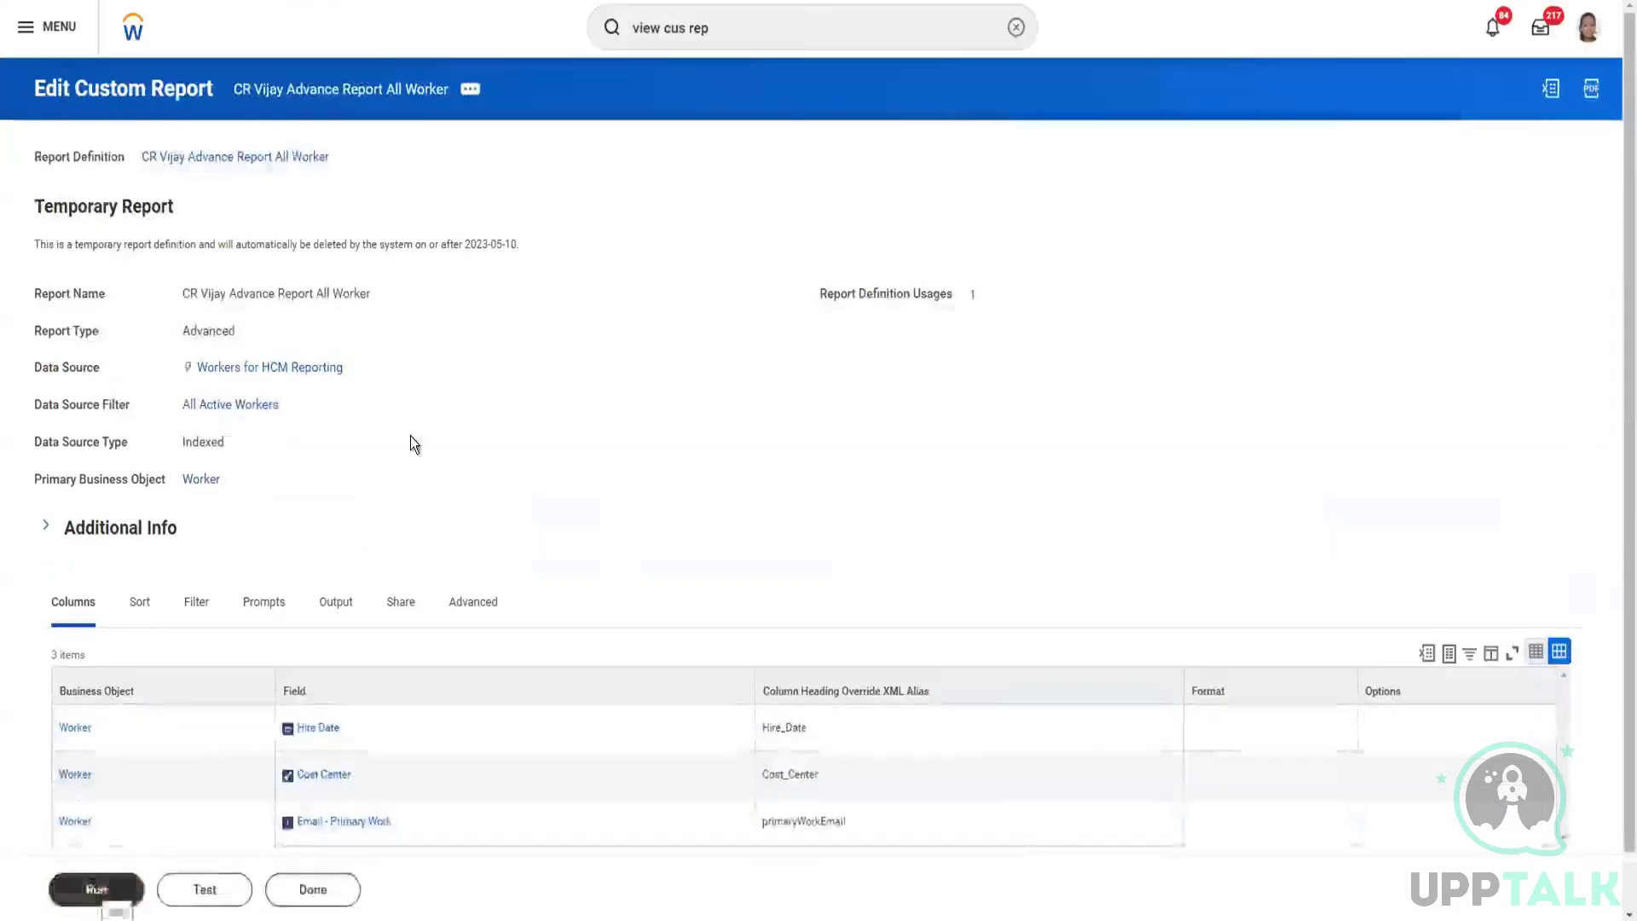
# Step: Reopen the custom report for editing and add a Worker column with the field Dependents below Email - Primary Work
pyautogui.click(469, 88)
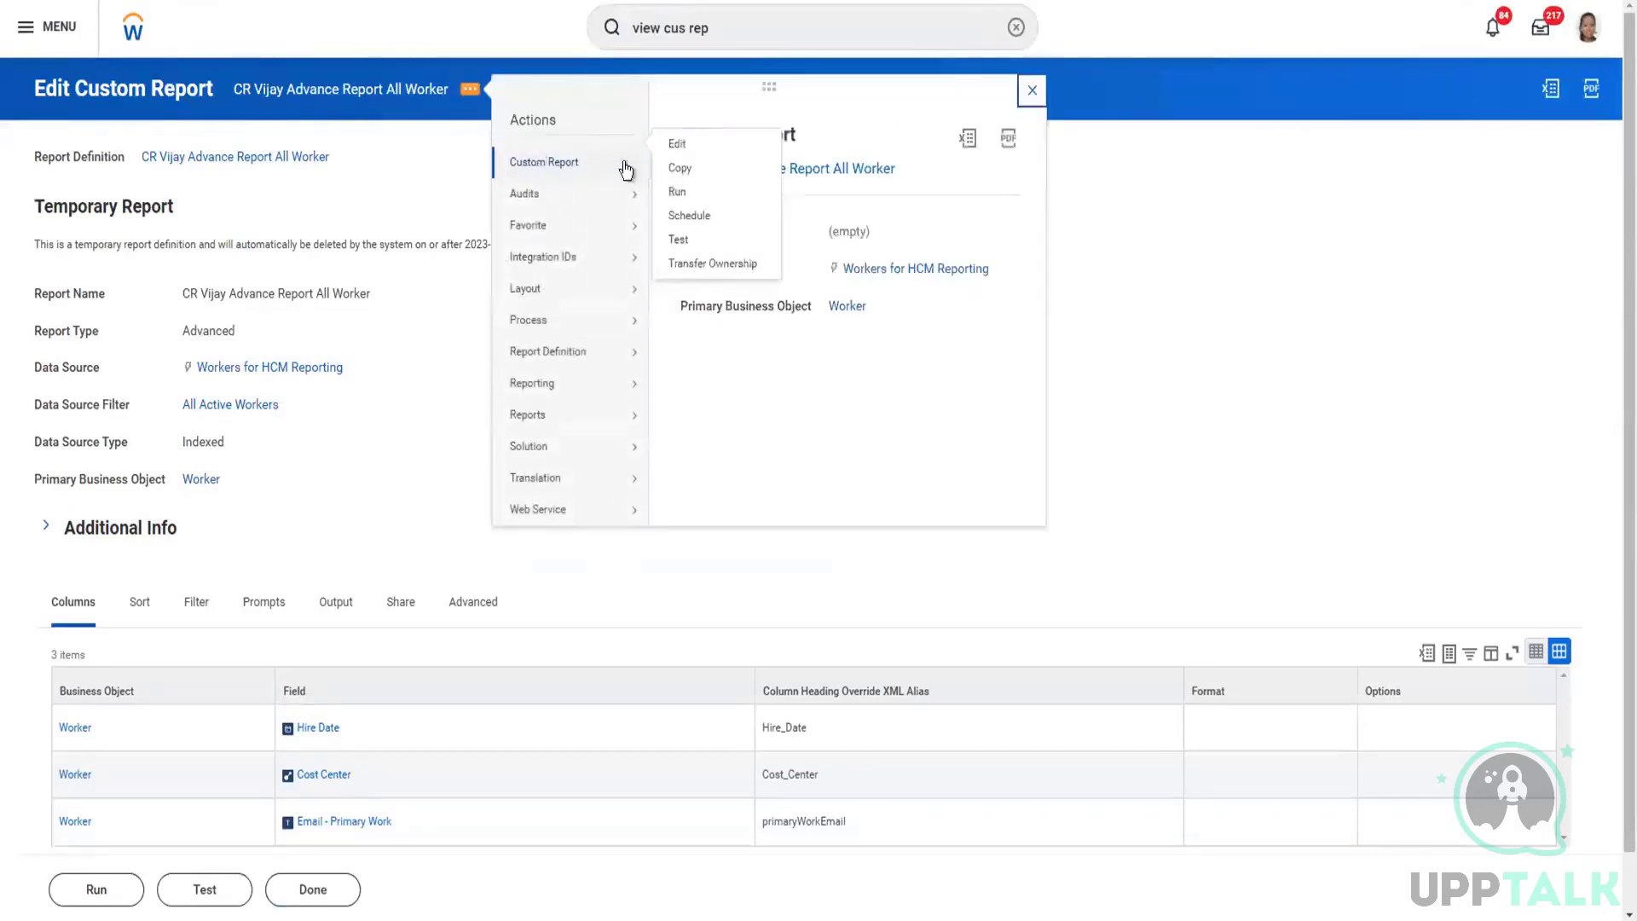
pyautogui.click(673, 148)
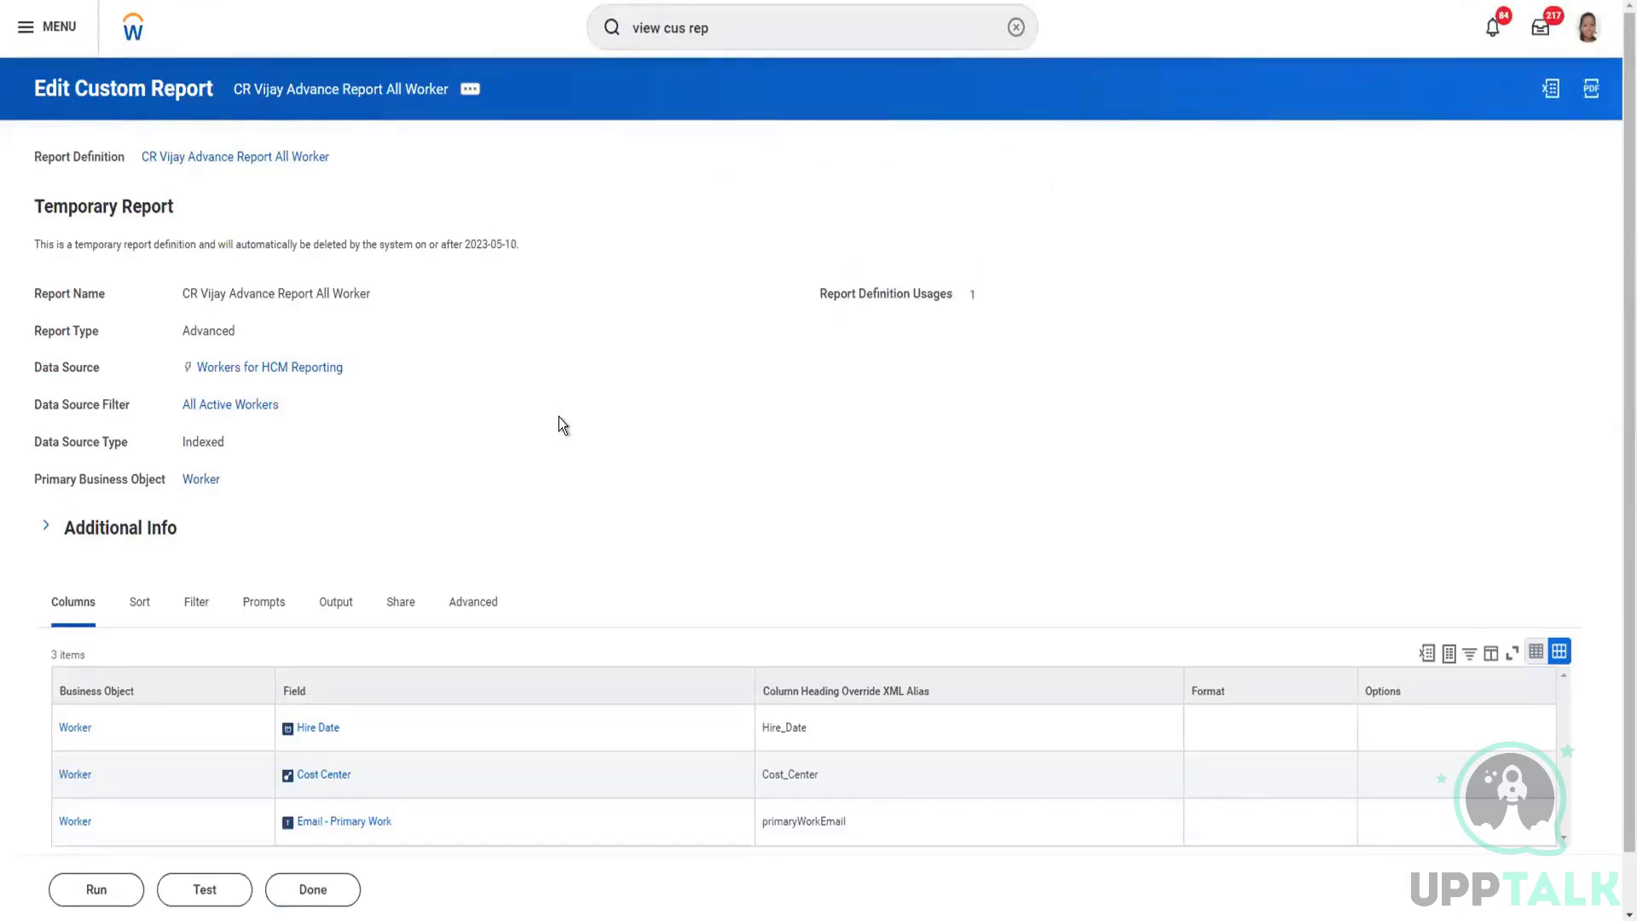
pyautogui.scroll(-3, 559, 417)
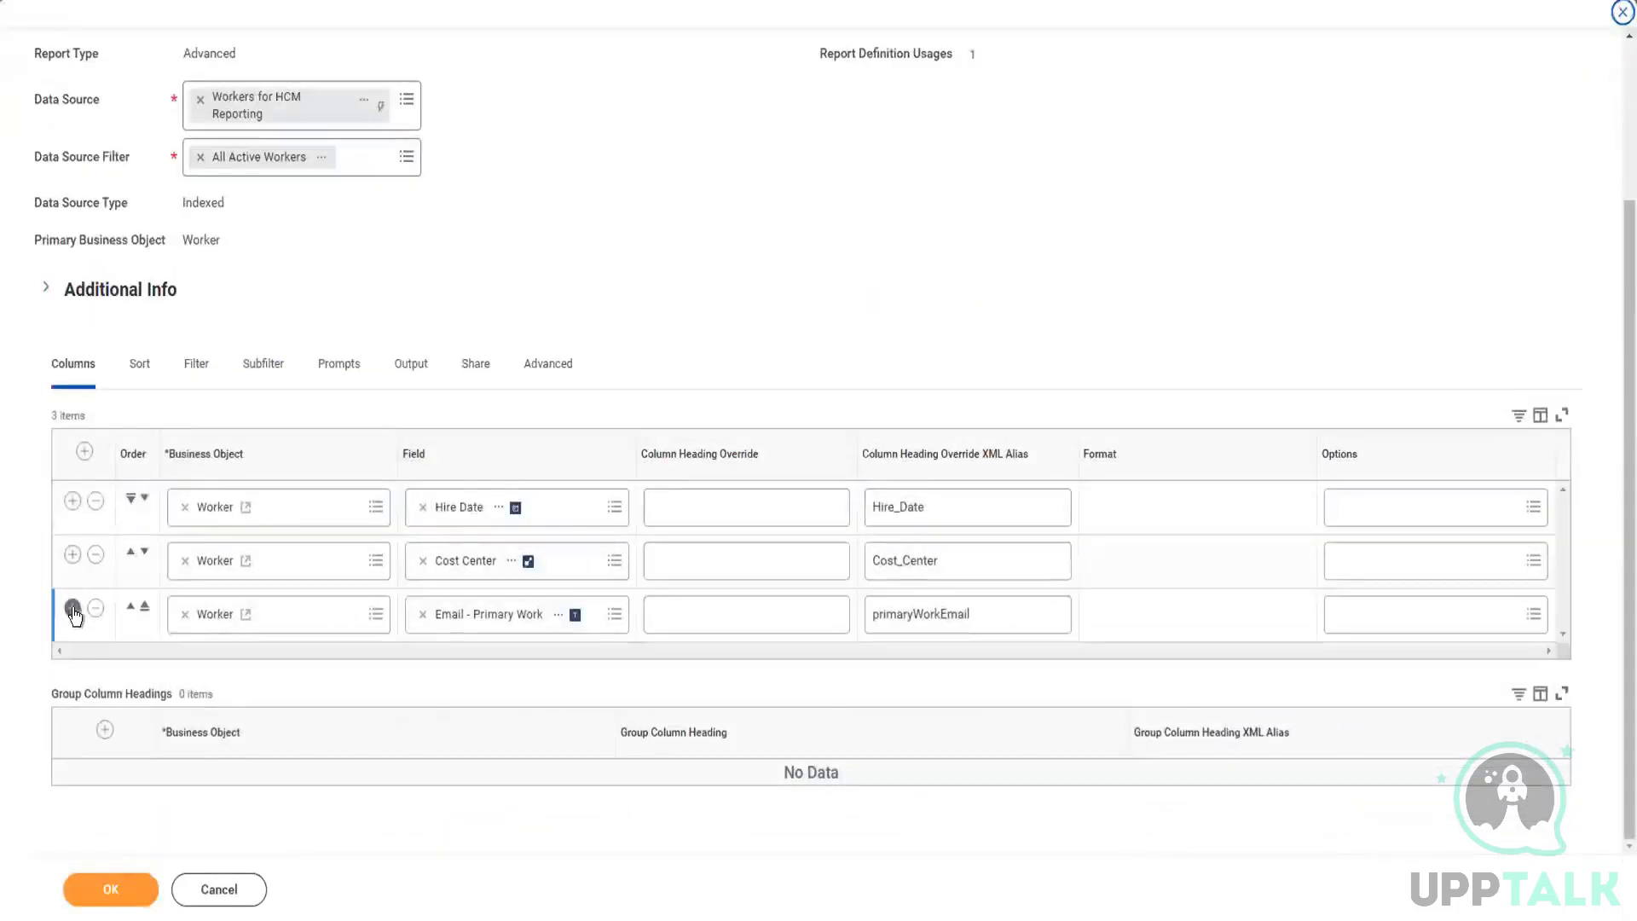
pyautogui.click(73, 609)
pyautogui.click(495, 682)
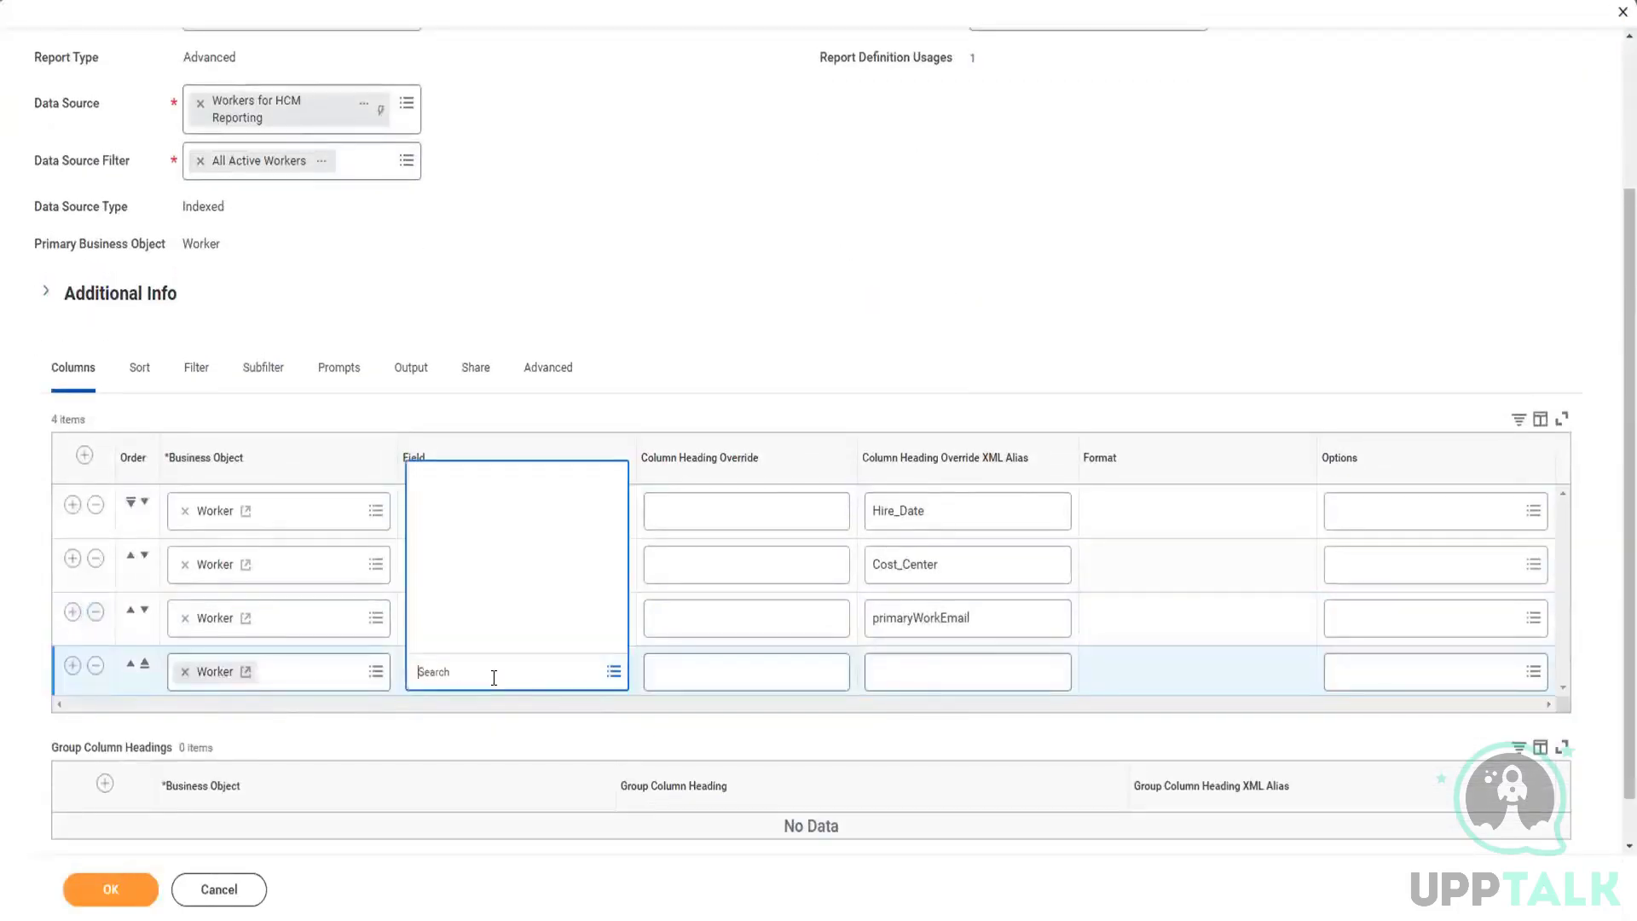
pyautogui.write('depende')
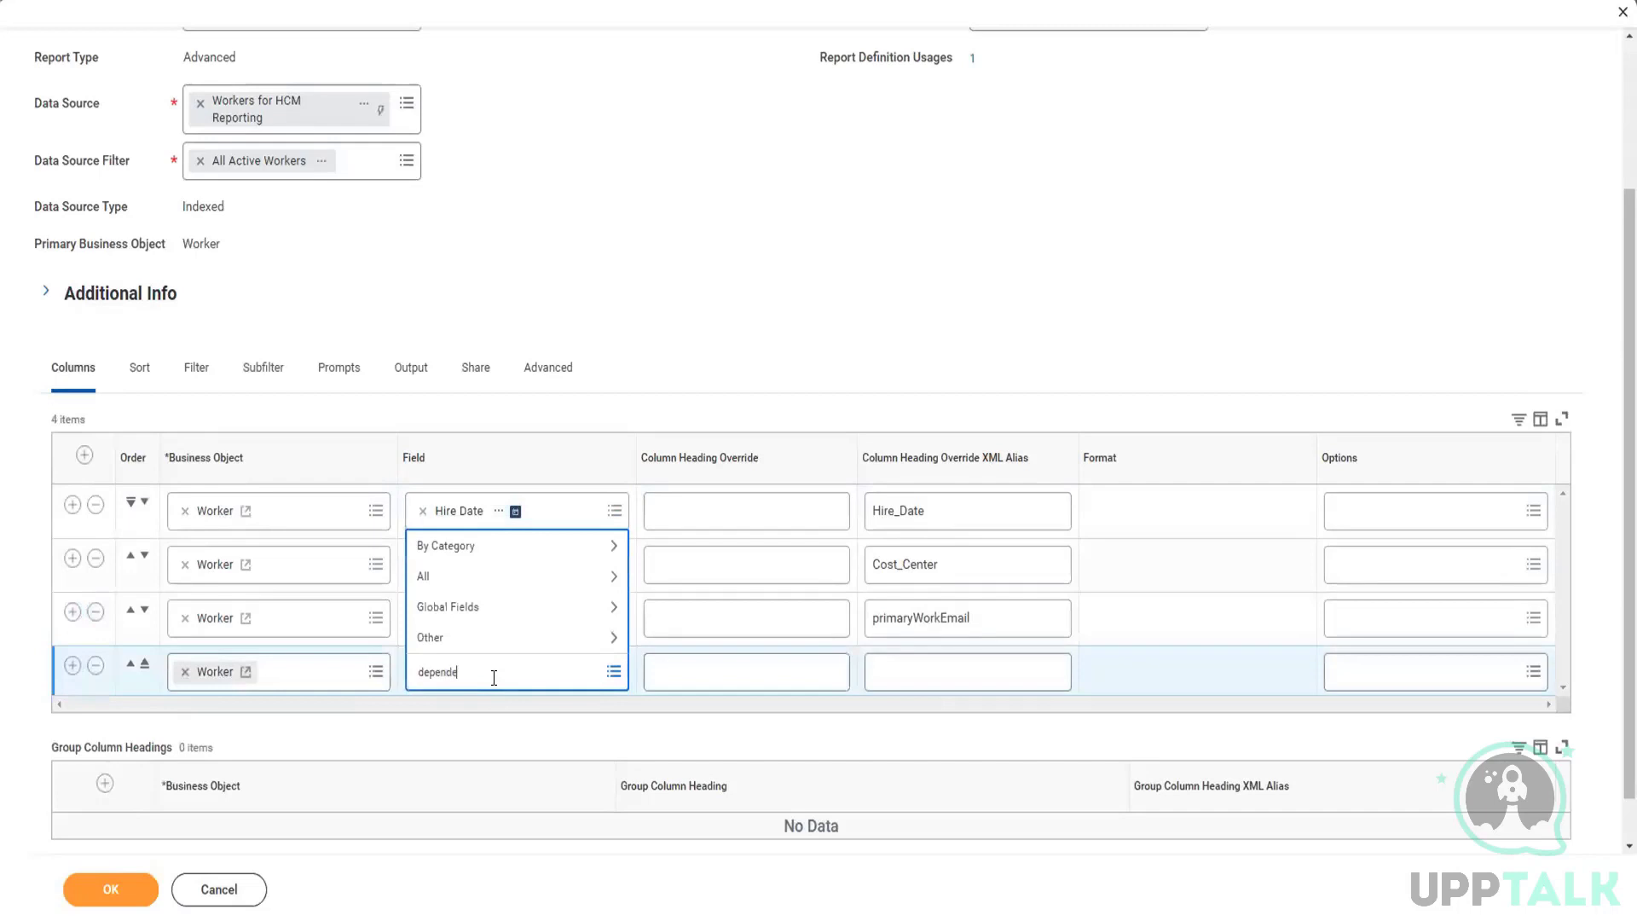
pyautogui.press('Return')
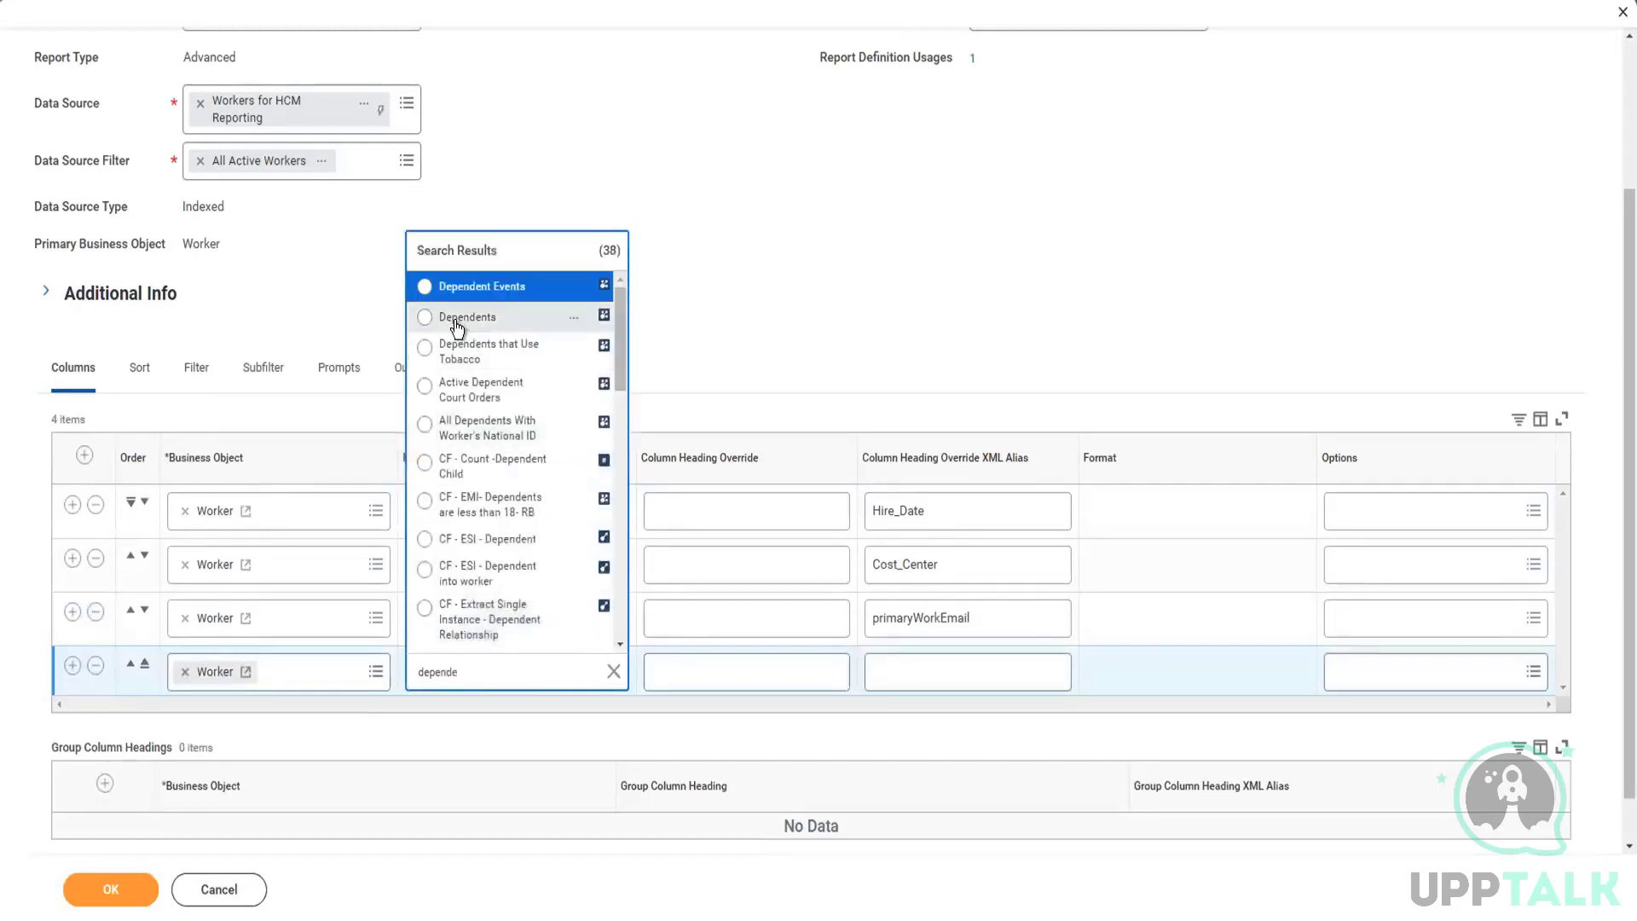
pyautogui.click(458, 322)
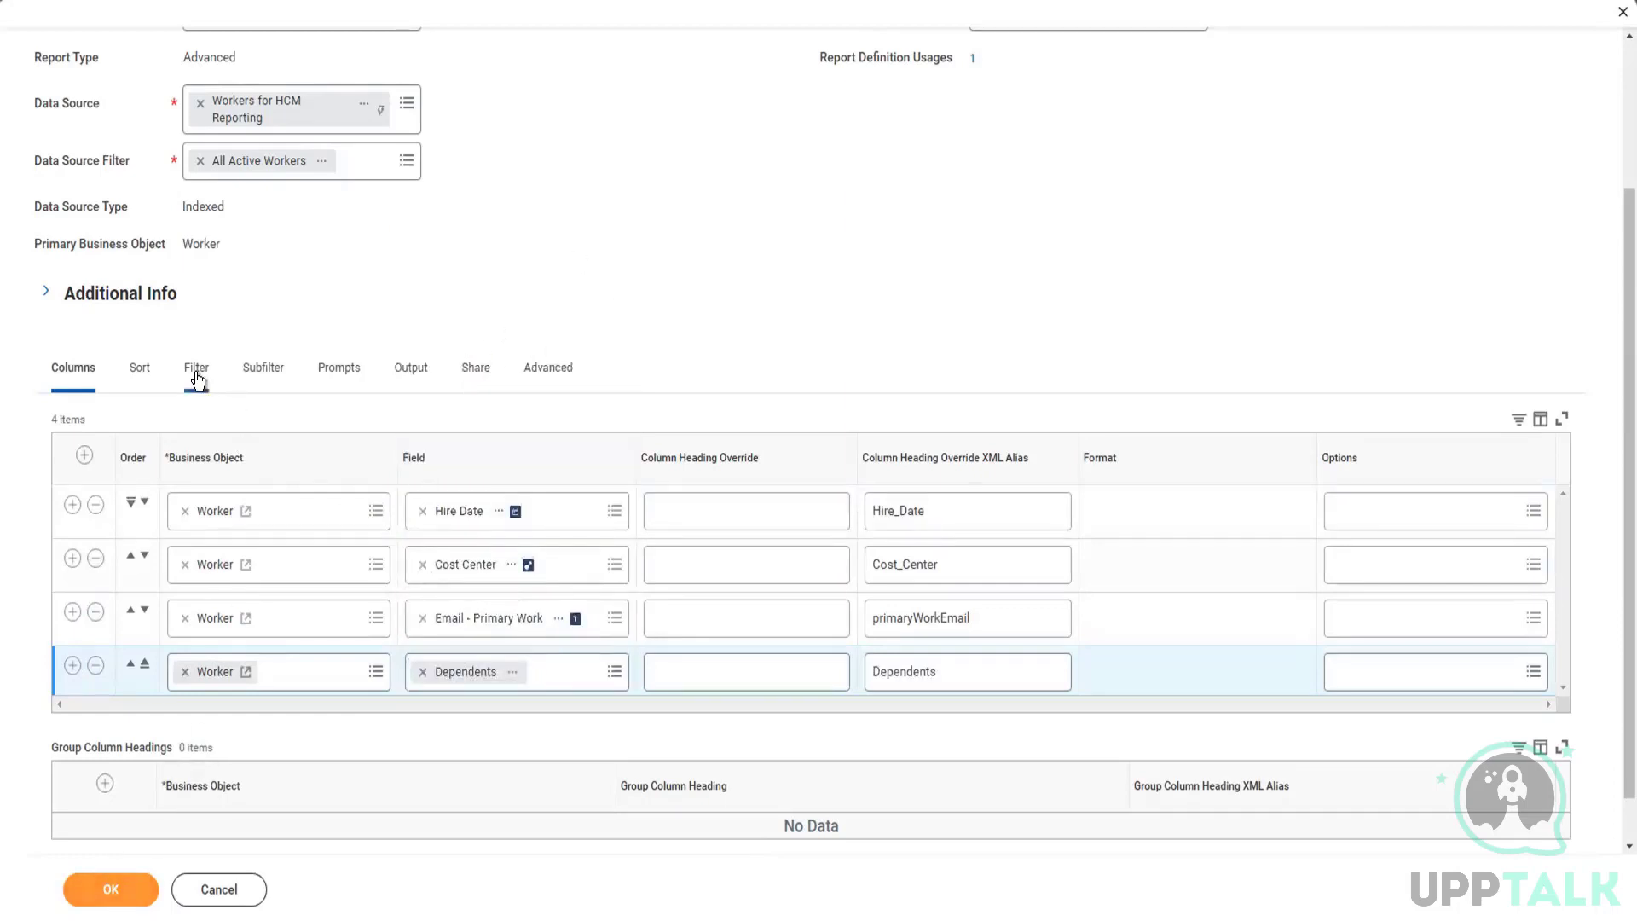
# Step: Add a condition row to Filter on Instances and try to find its field by searching for "email prim work"
pyautogui.click(85, 528)
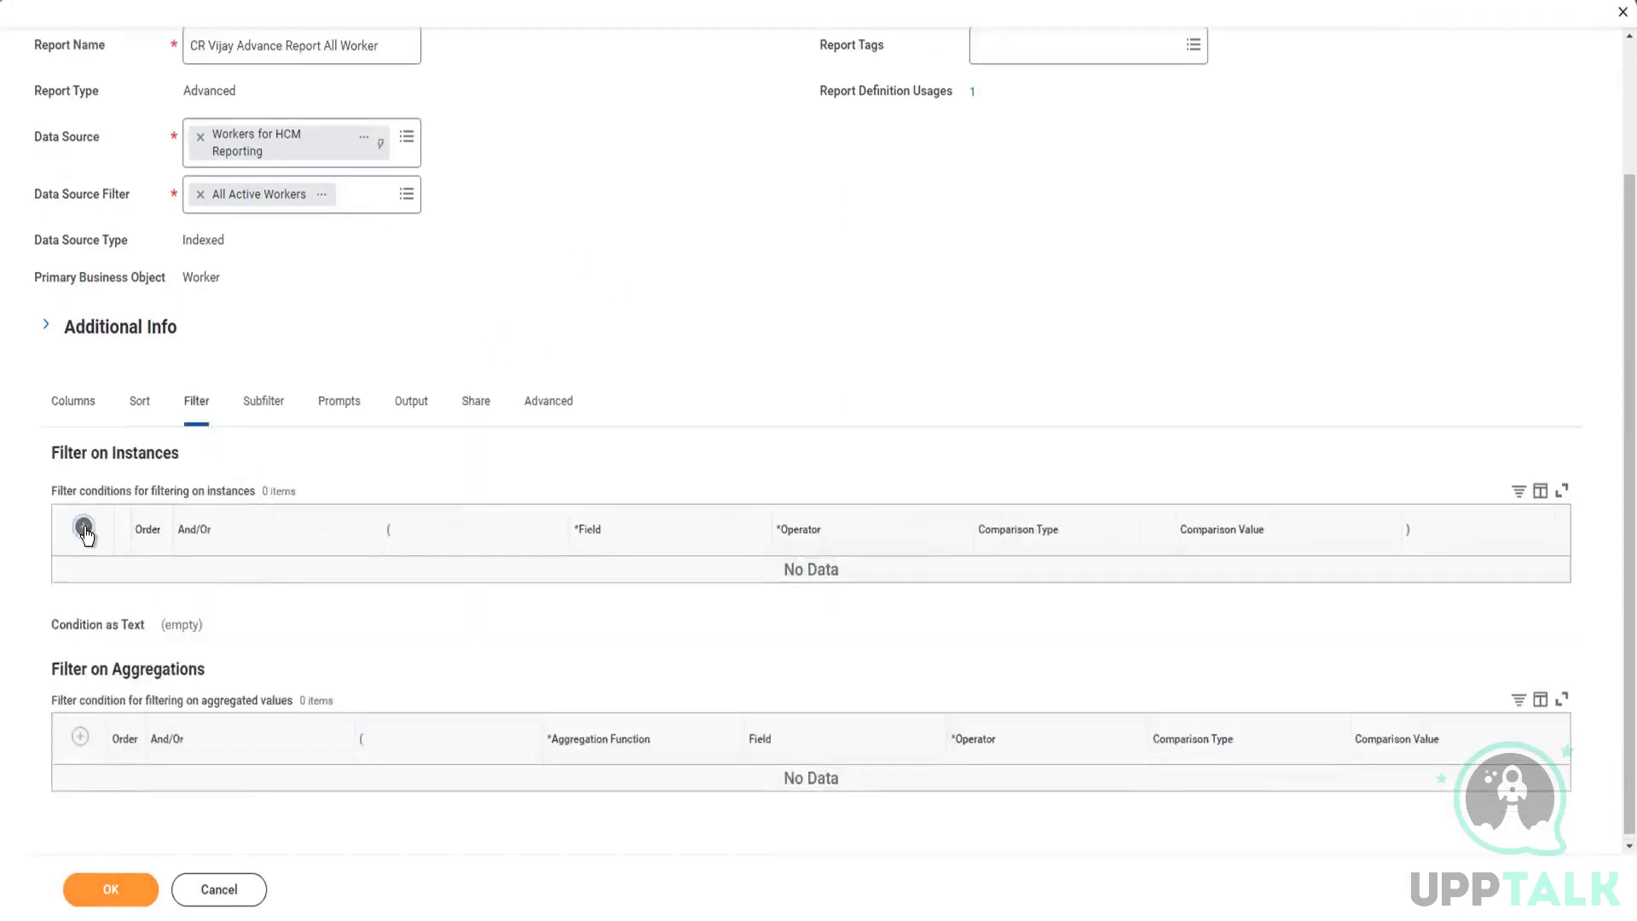
pyautogui.click(610, 584)
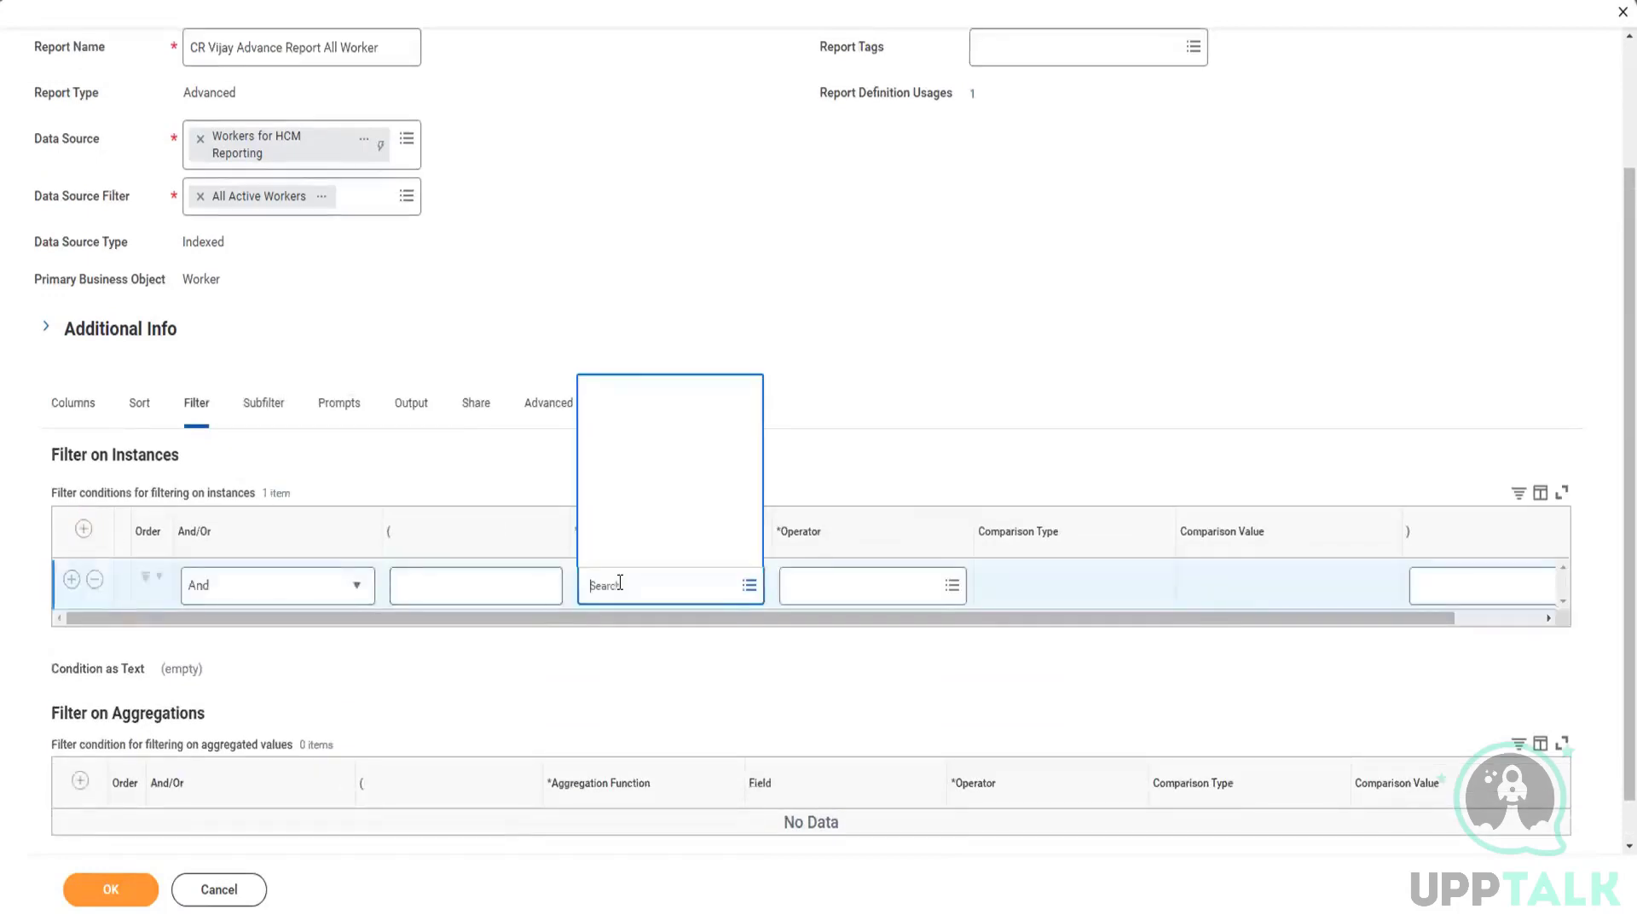
pyautogui.write('email')
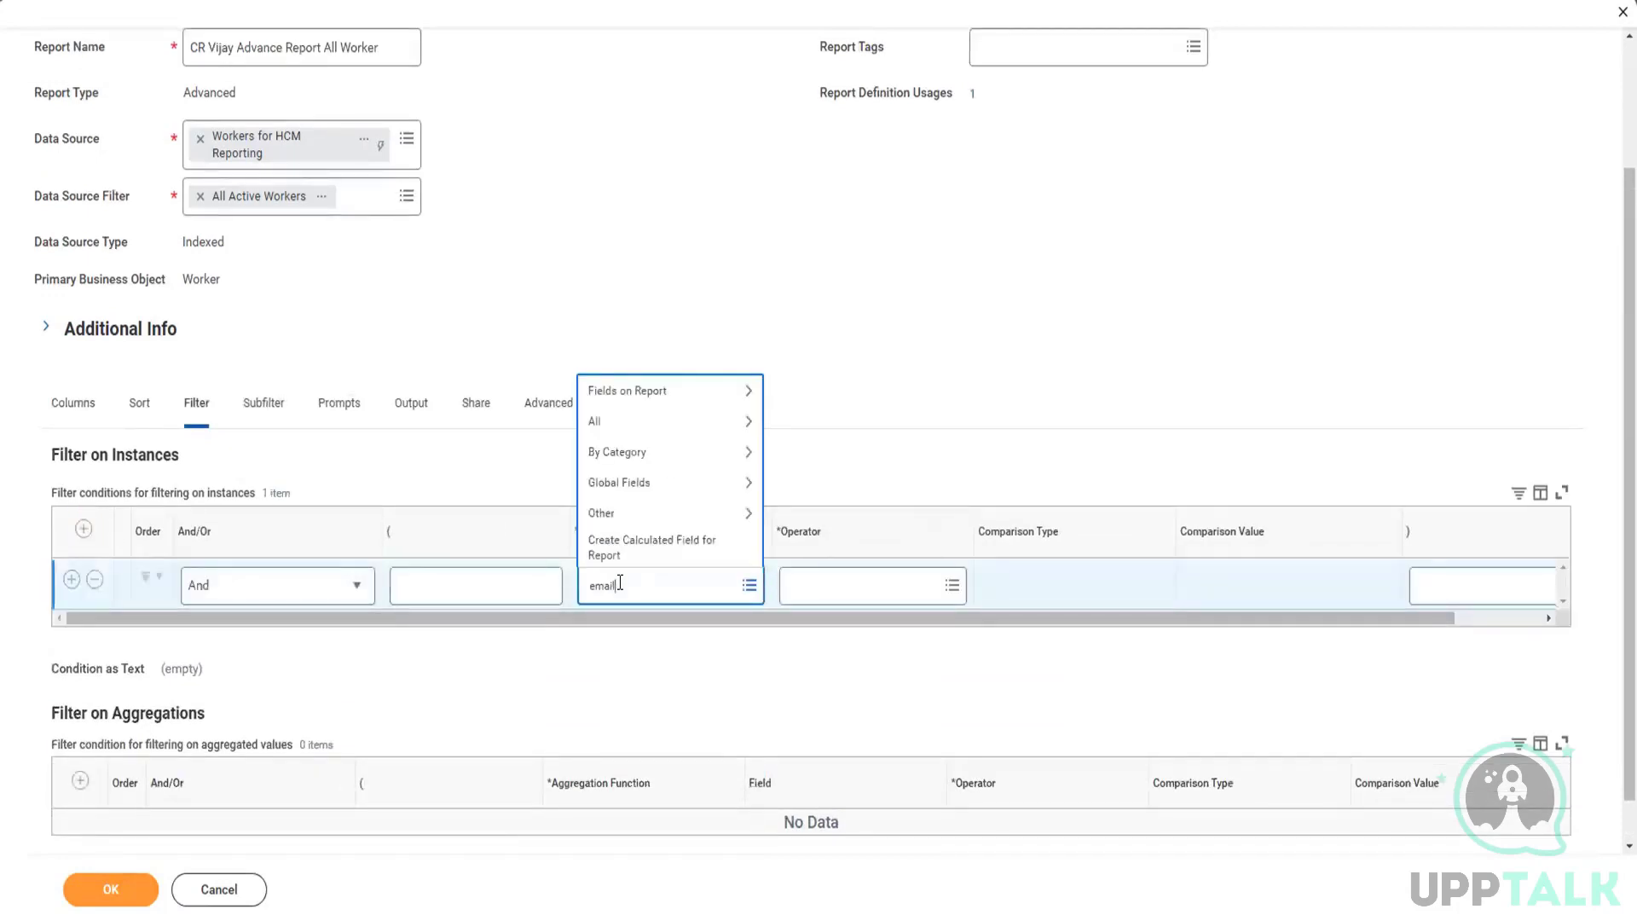
pyautogui.write(' prim work')
pyautogui.press('Return')
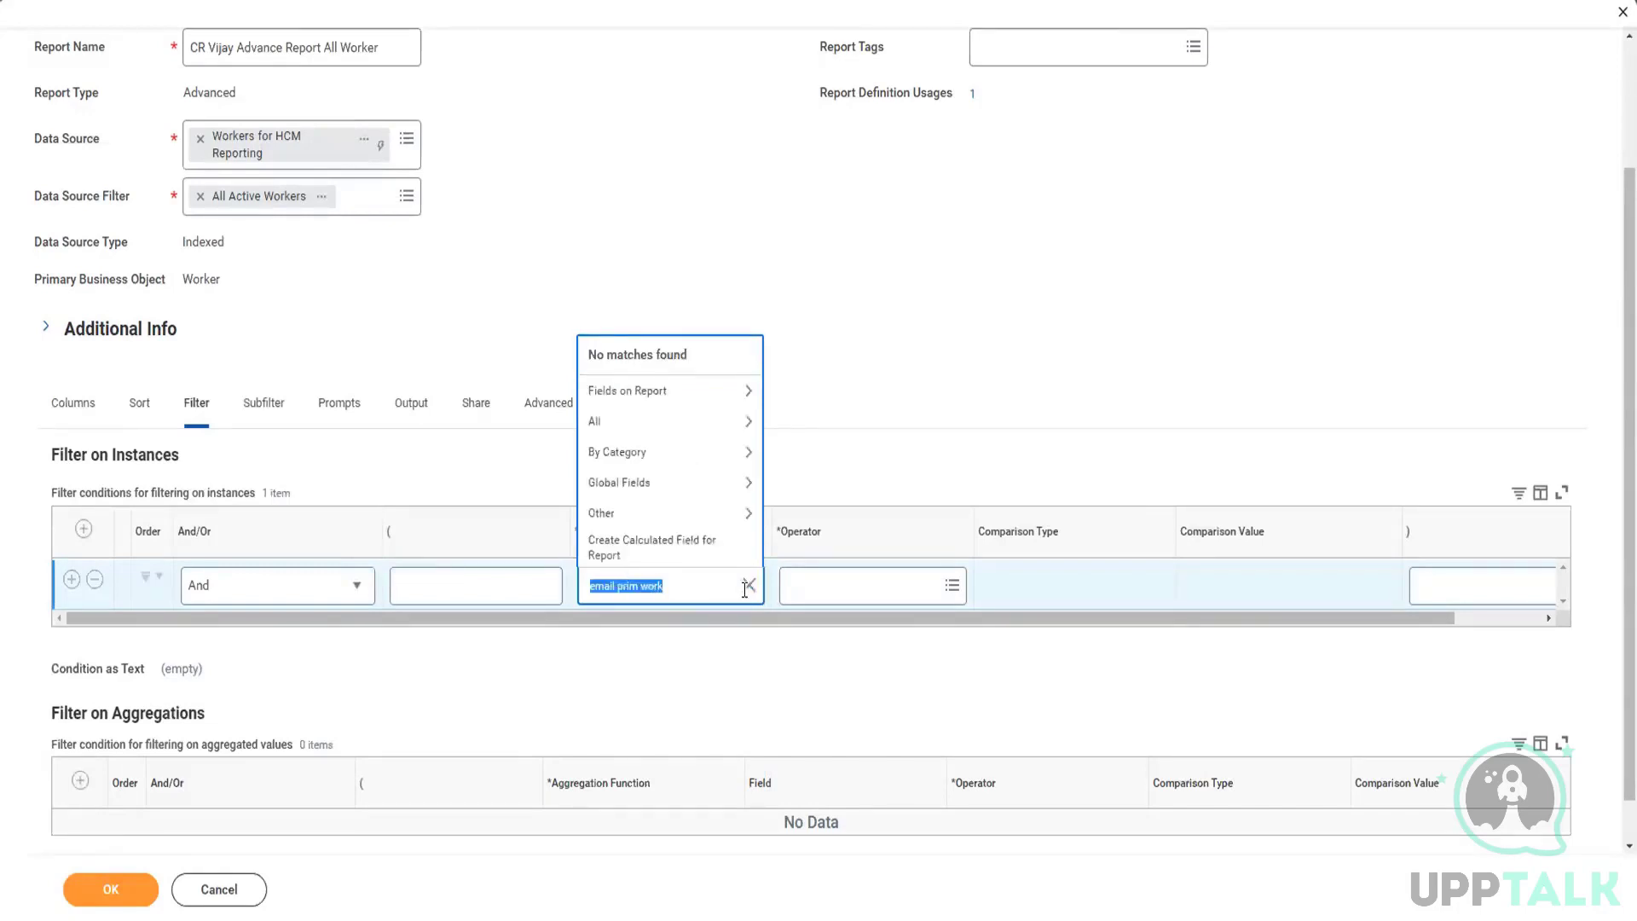
pyautogui.click(749, 586)
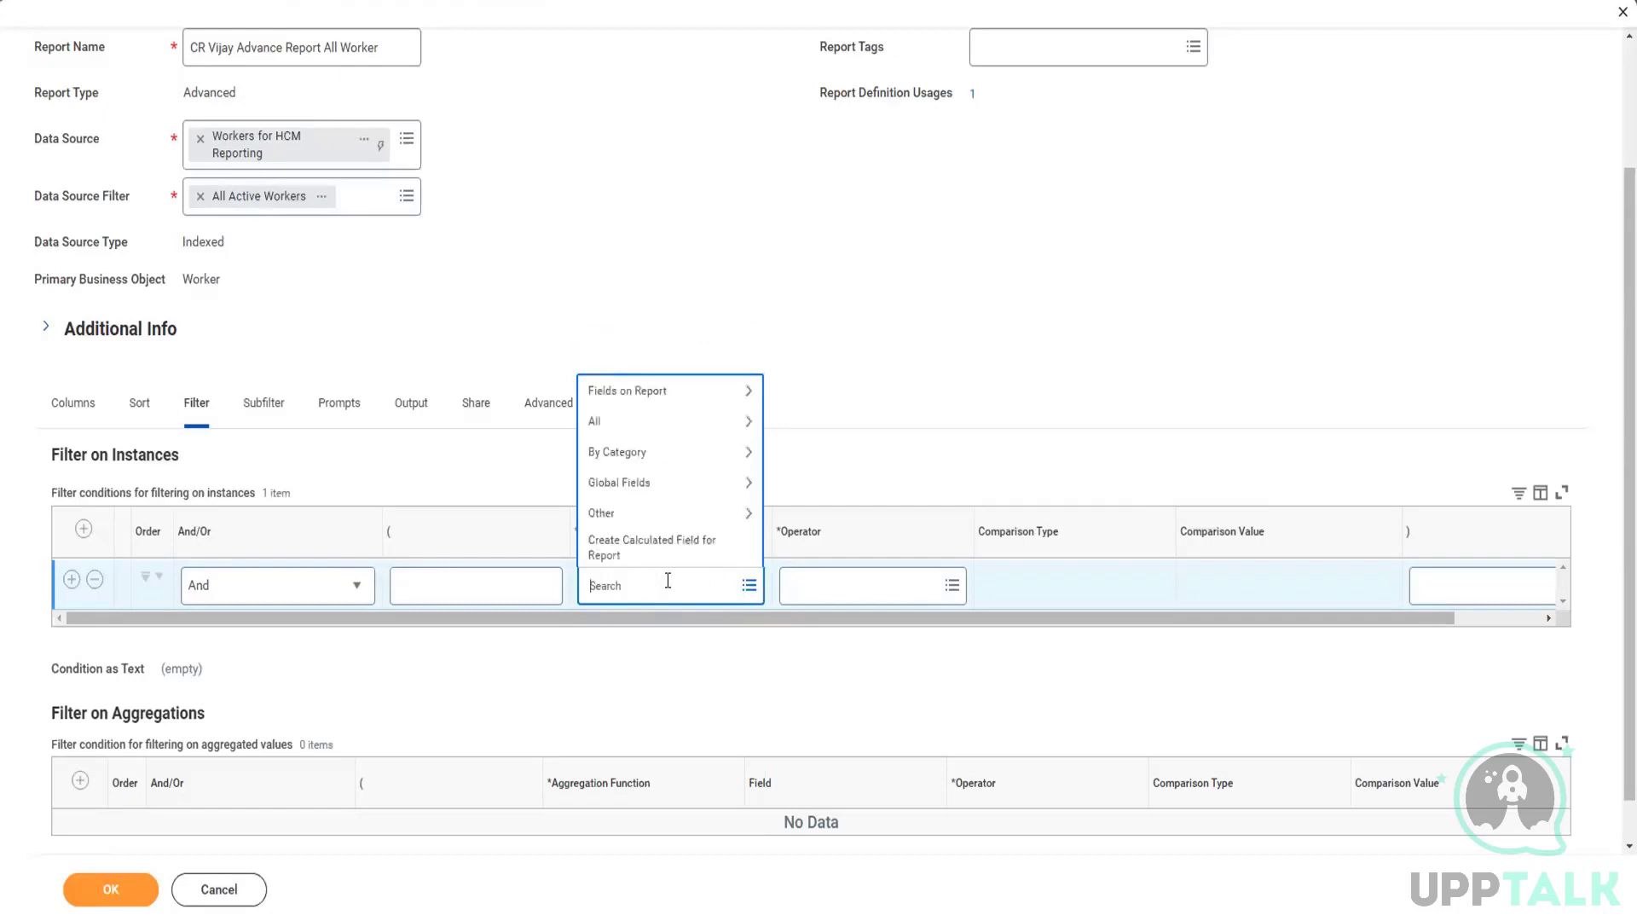
pyautogui.write('email prim work')
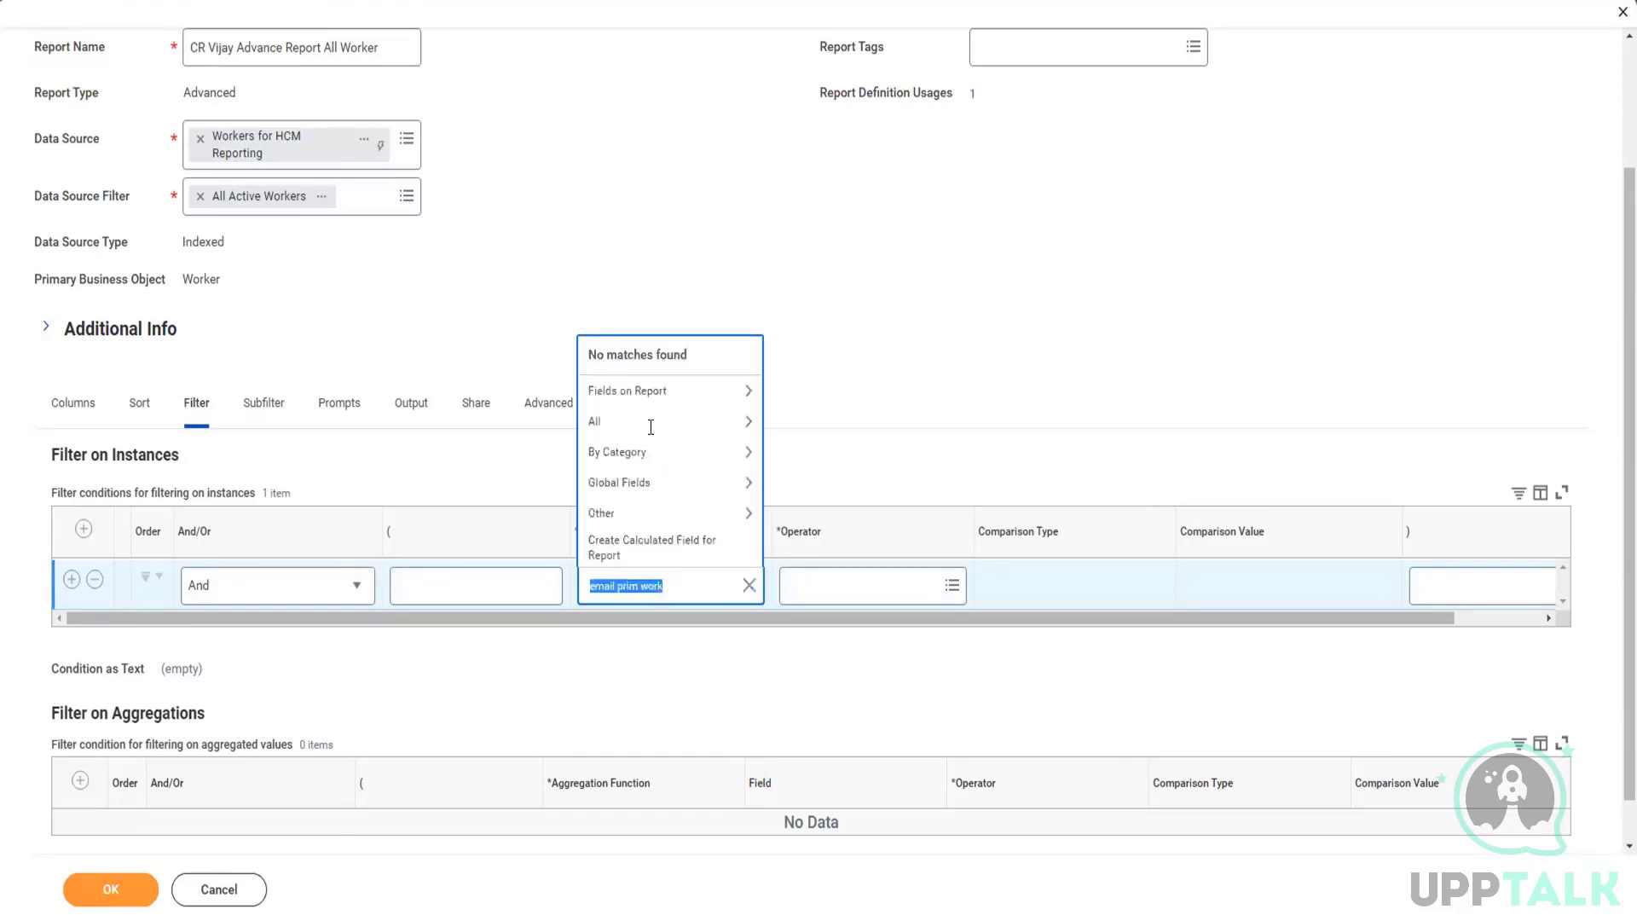
pyautogui.click(751, 588)
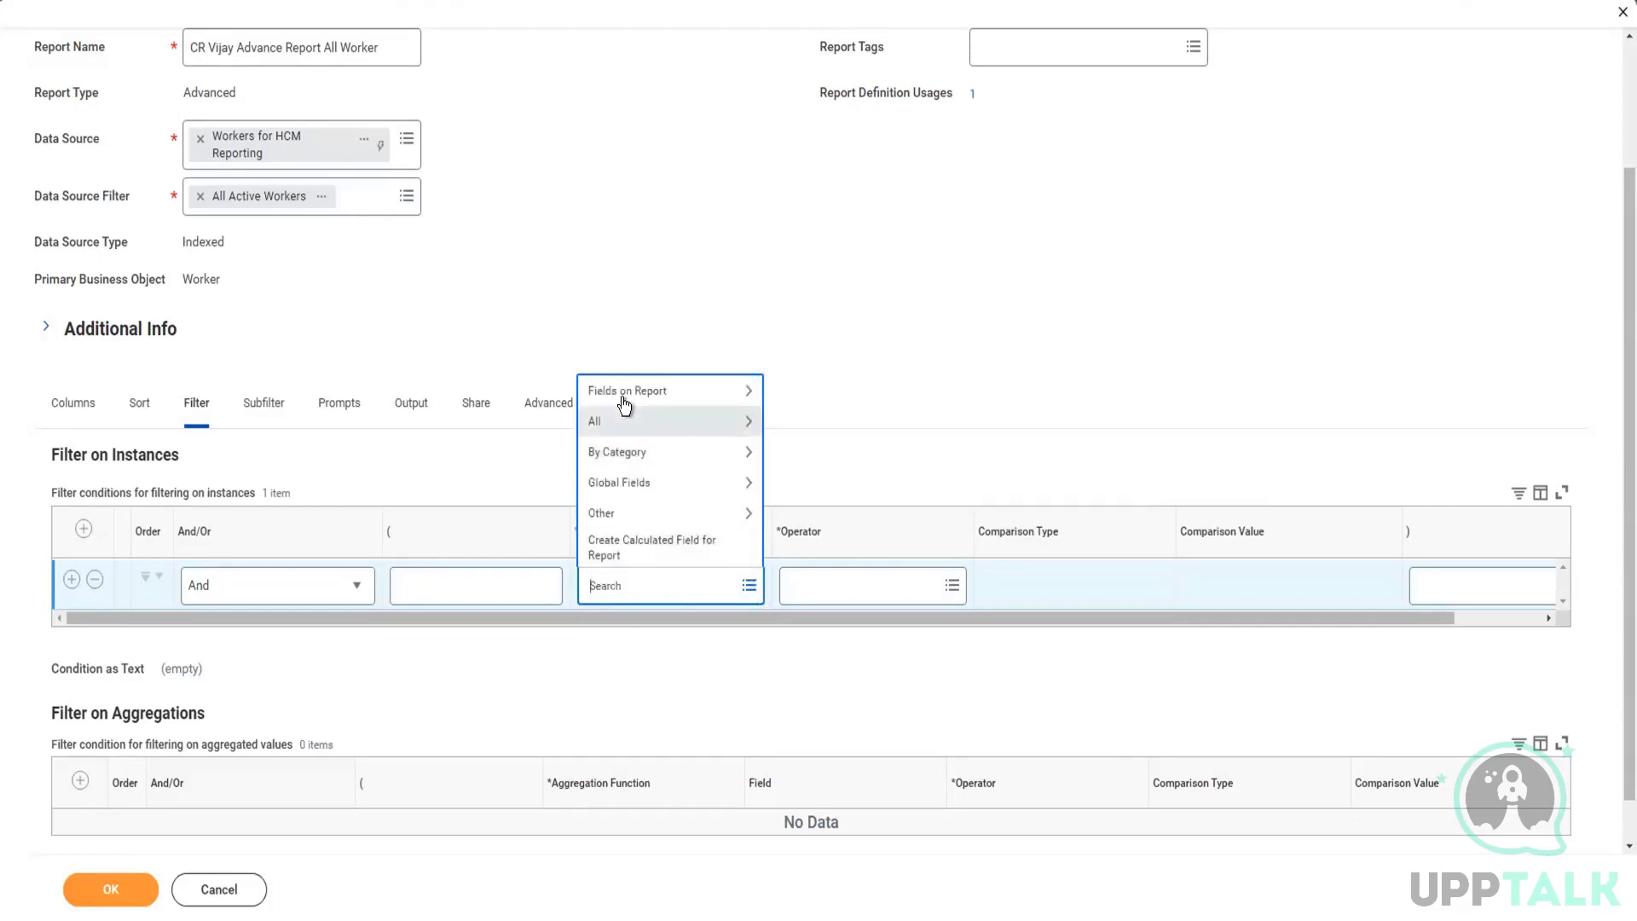
# Step: Compare the filter's available Fields on Report with the report columns and view the Hire Date field's details
pyautogui.click(621, 391)
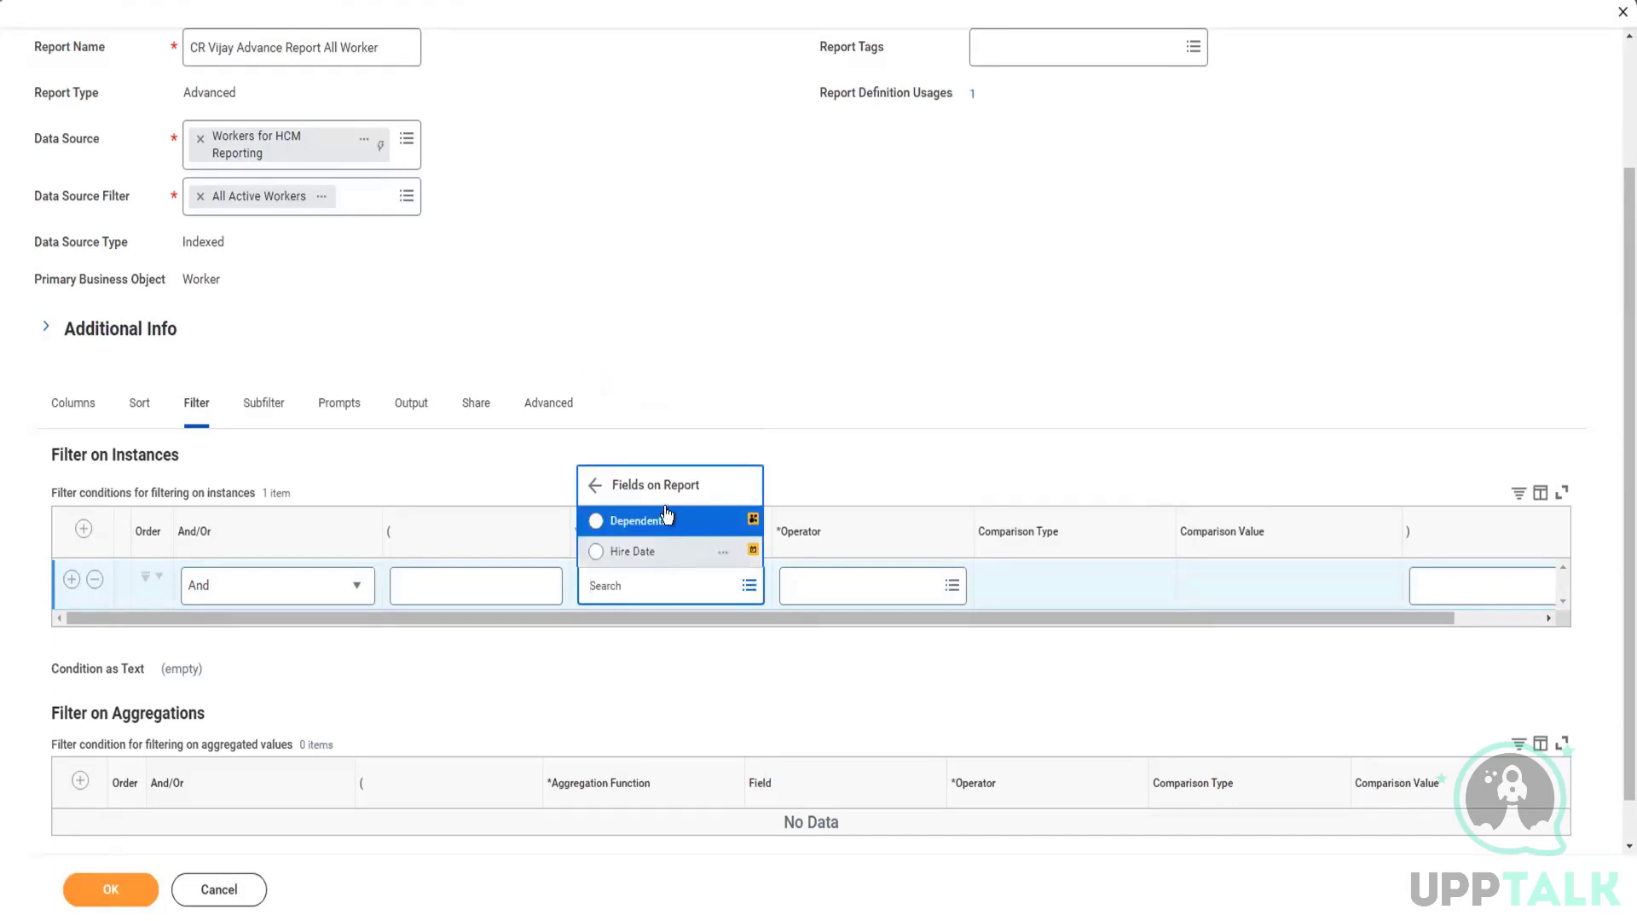
pyautogui.click(79, 406)
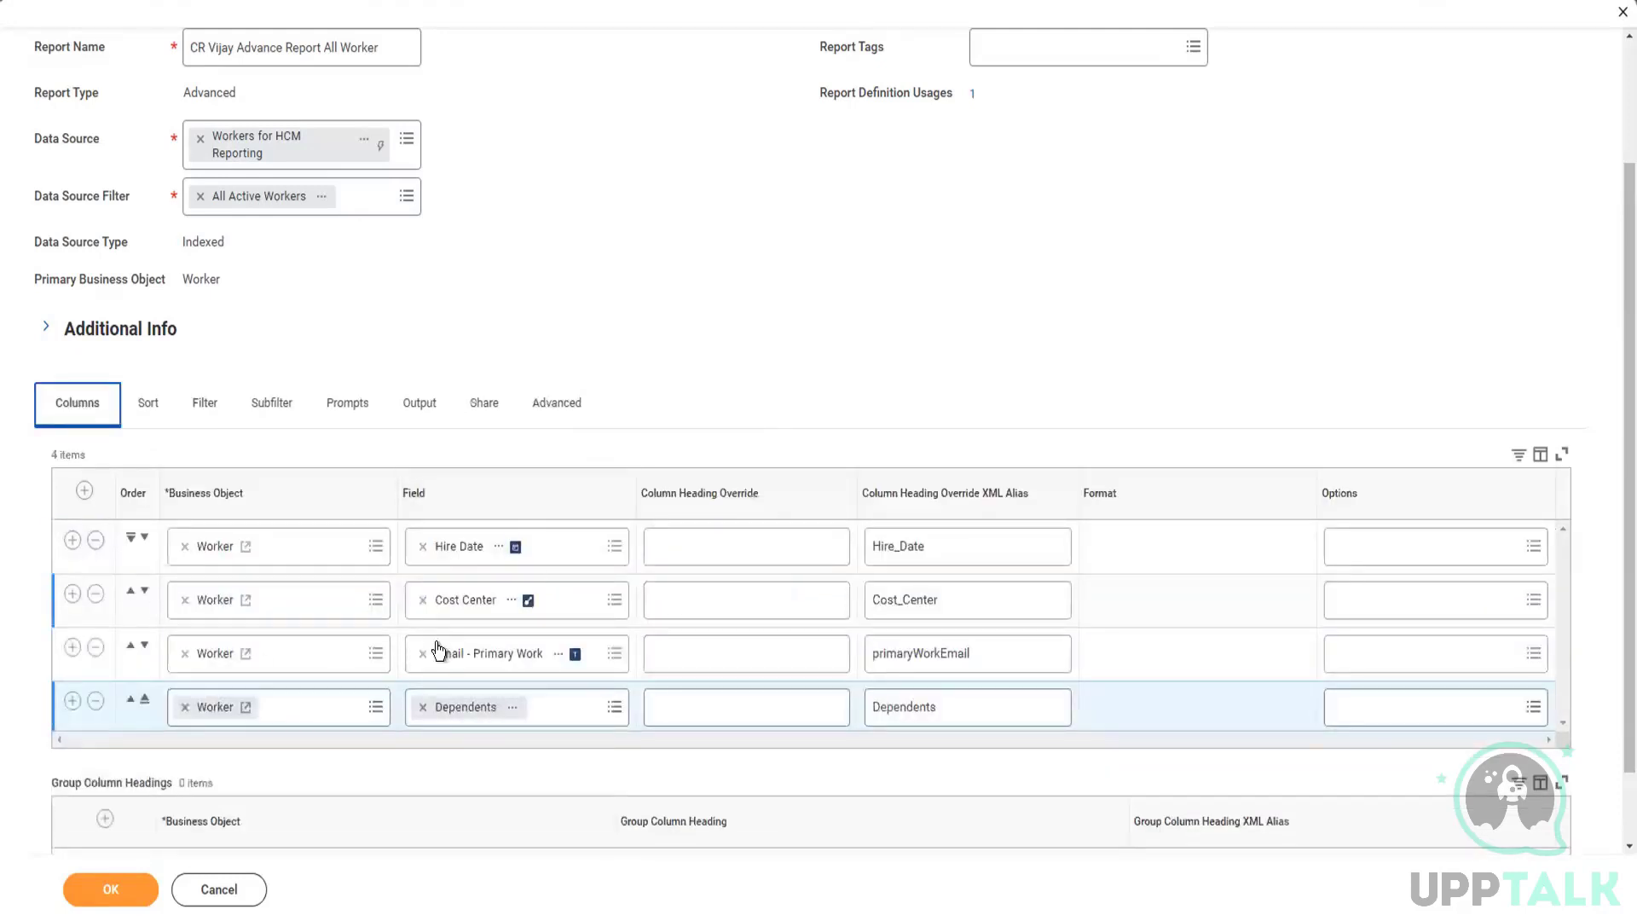
pyautogui.click(199, 414)
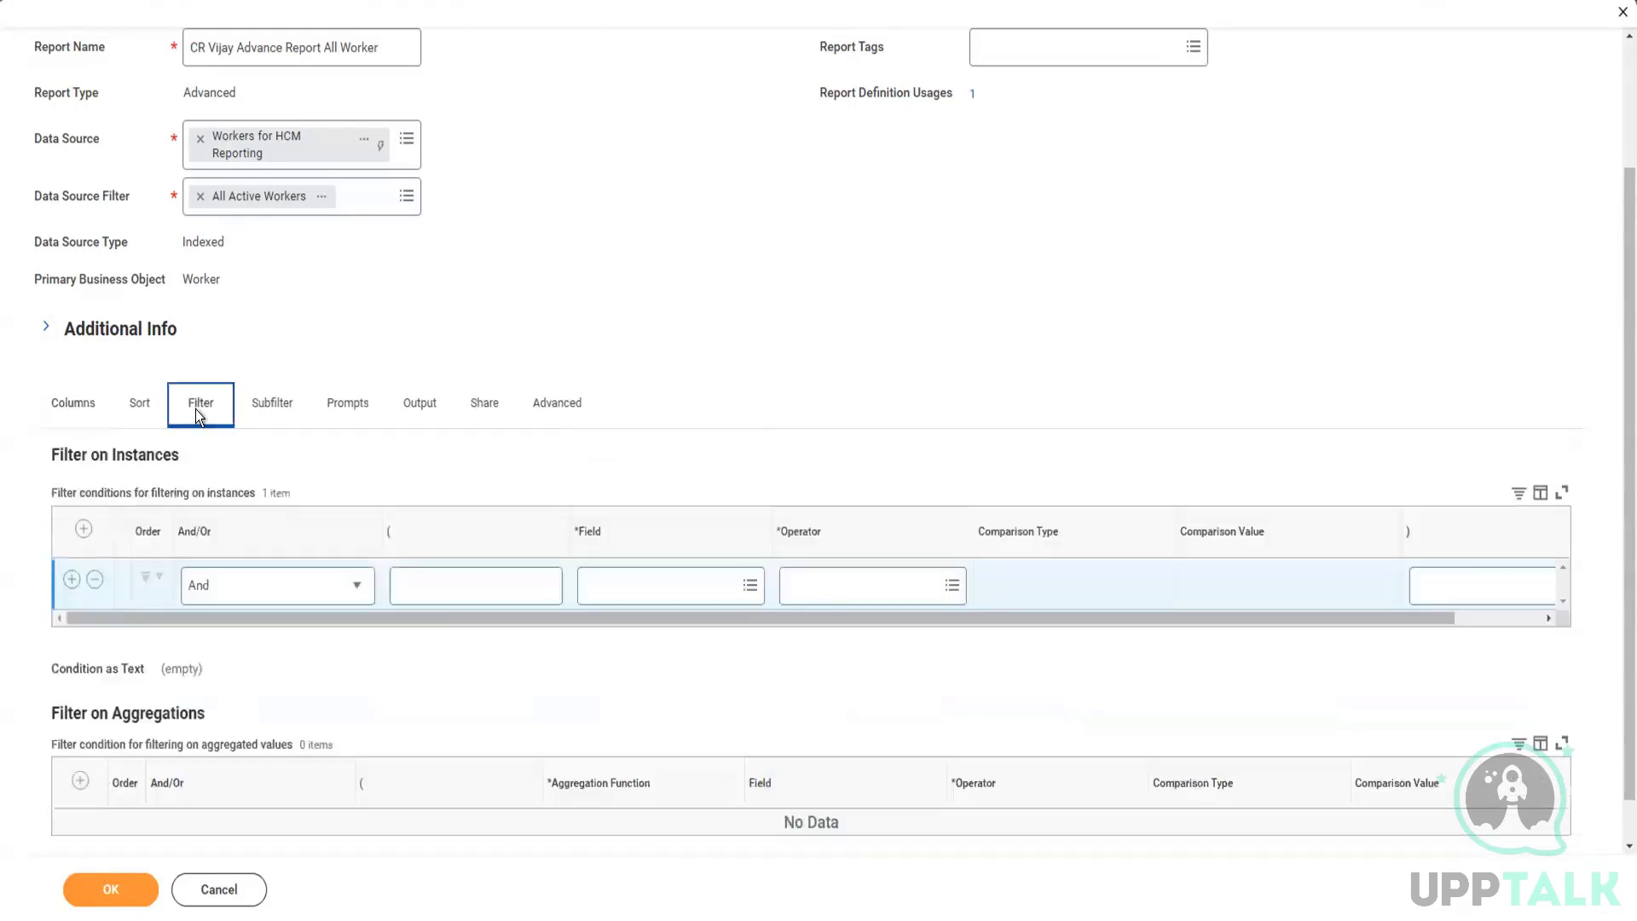
pyautogui.click(676, 583)
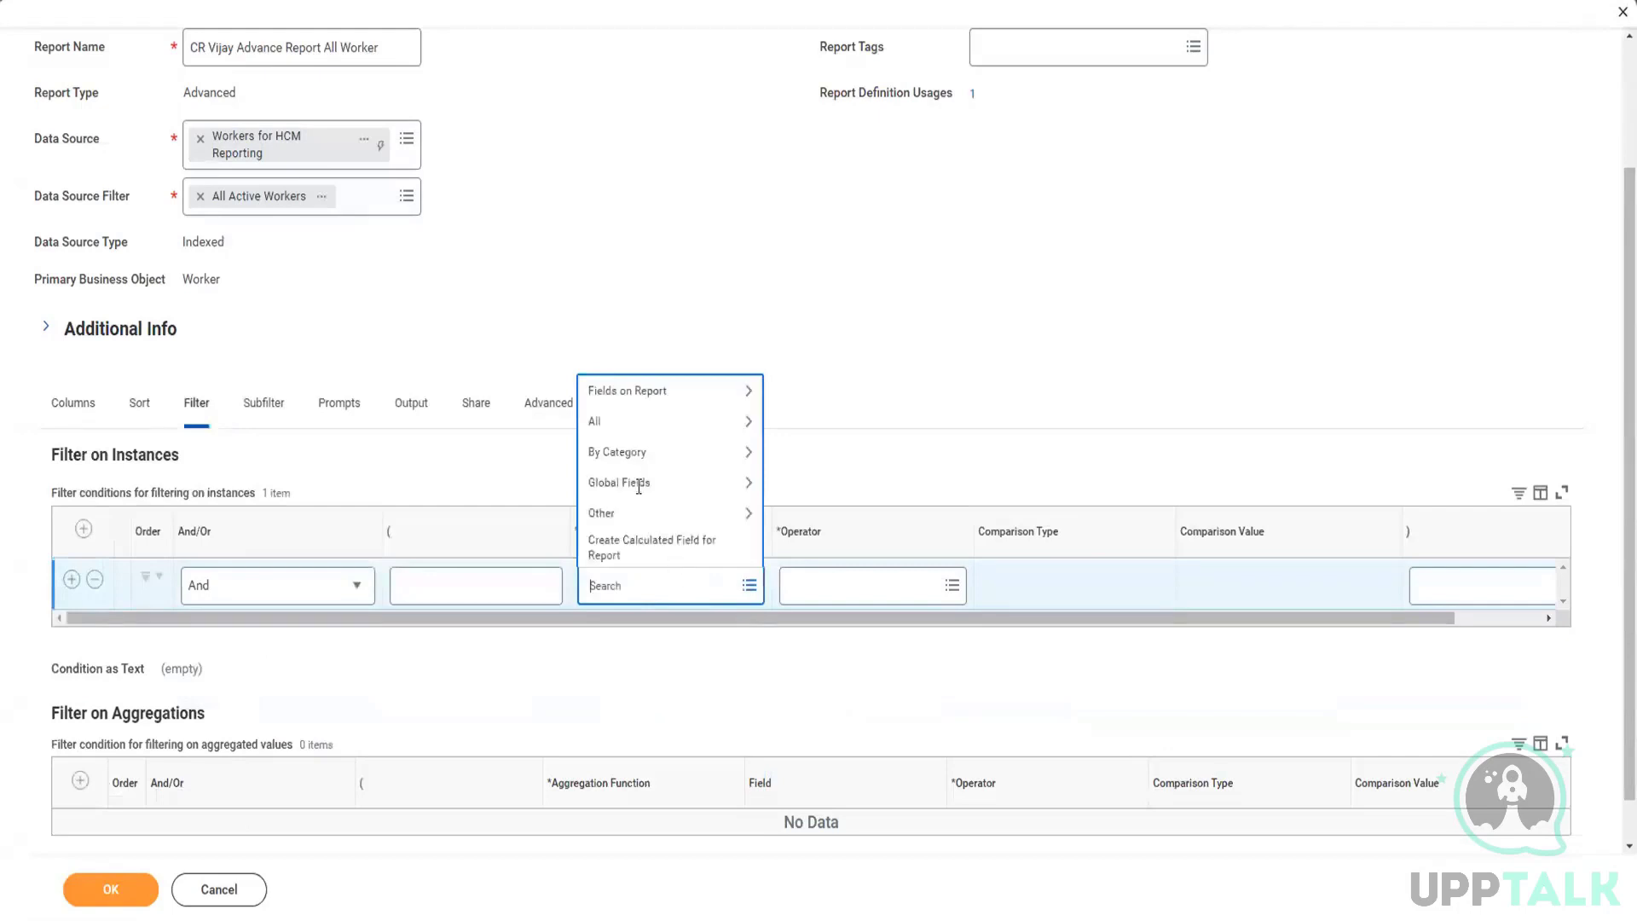
pyautogui.click(612, 397)
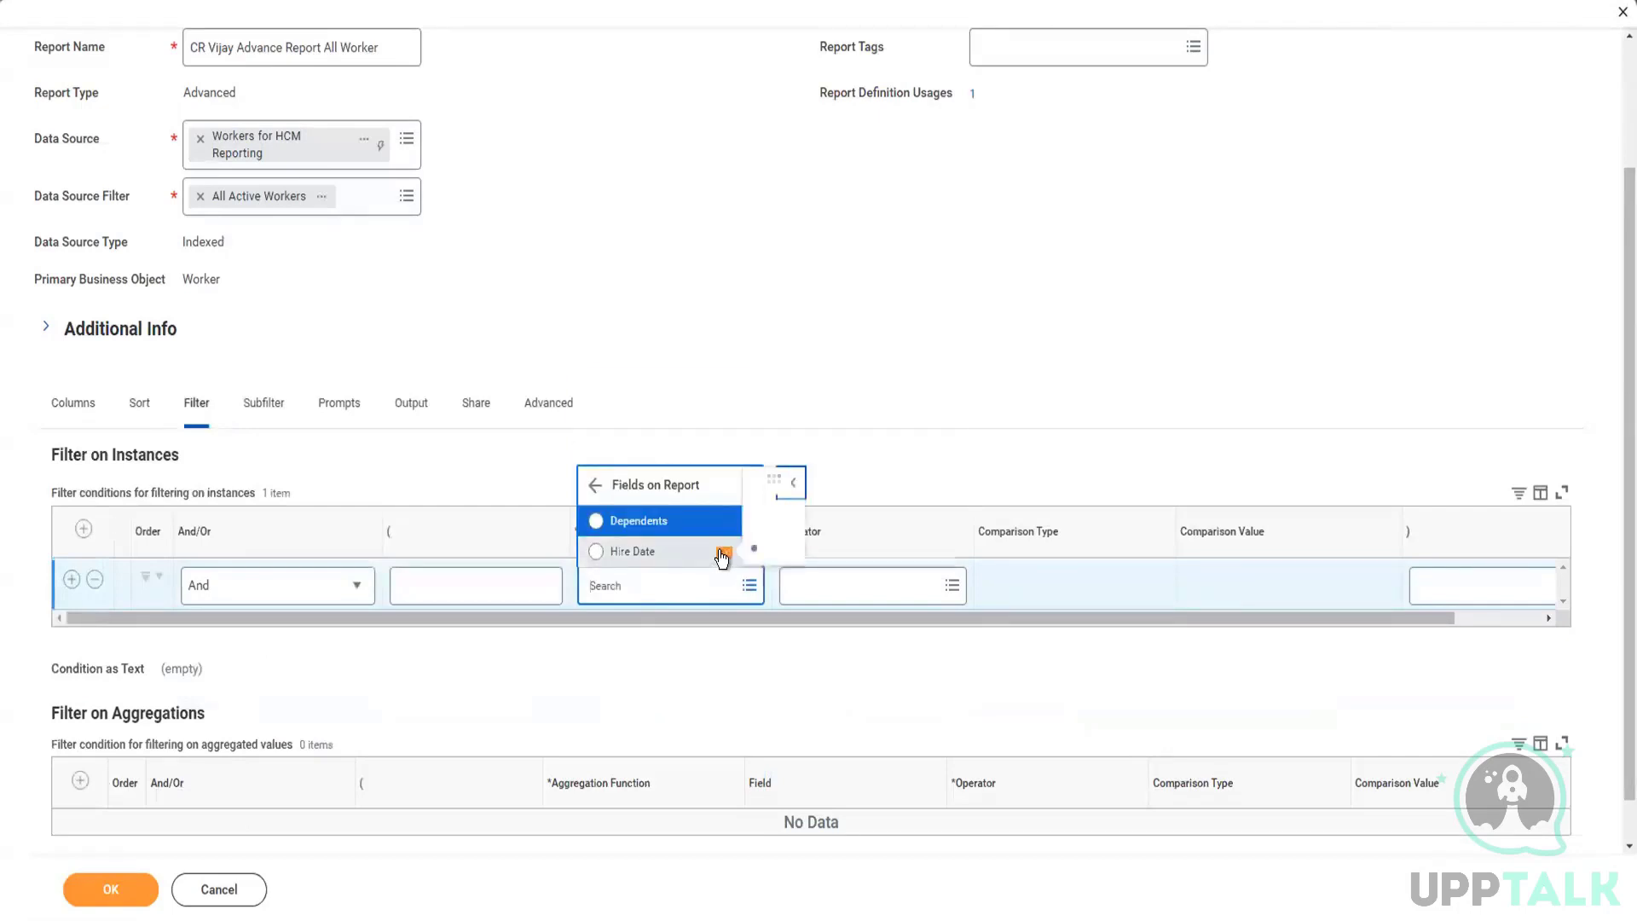
pyautogui.click(721, 556)
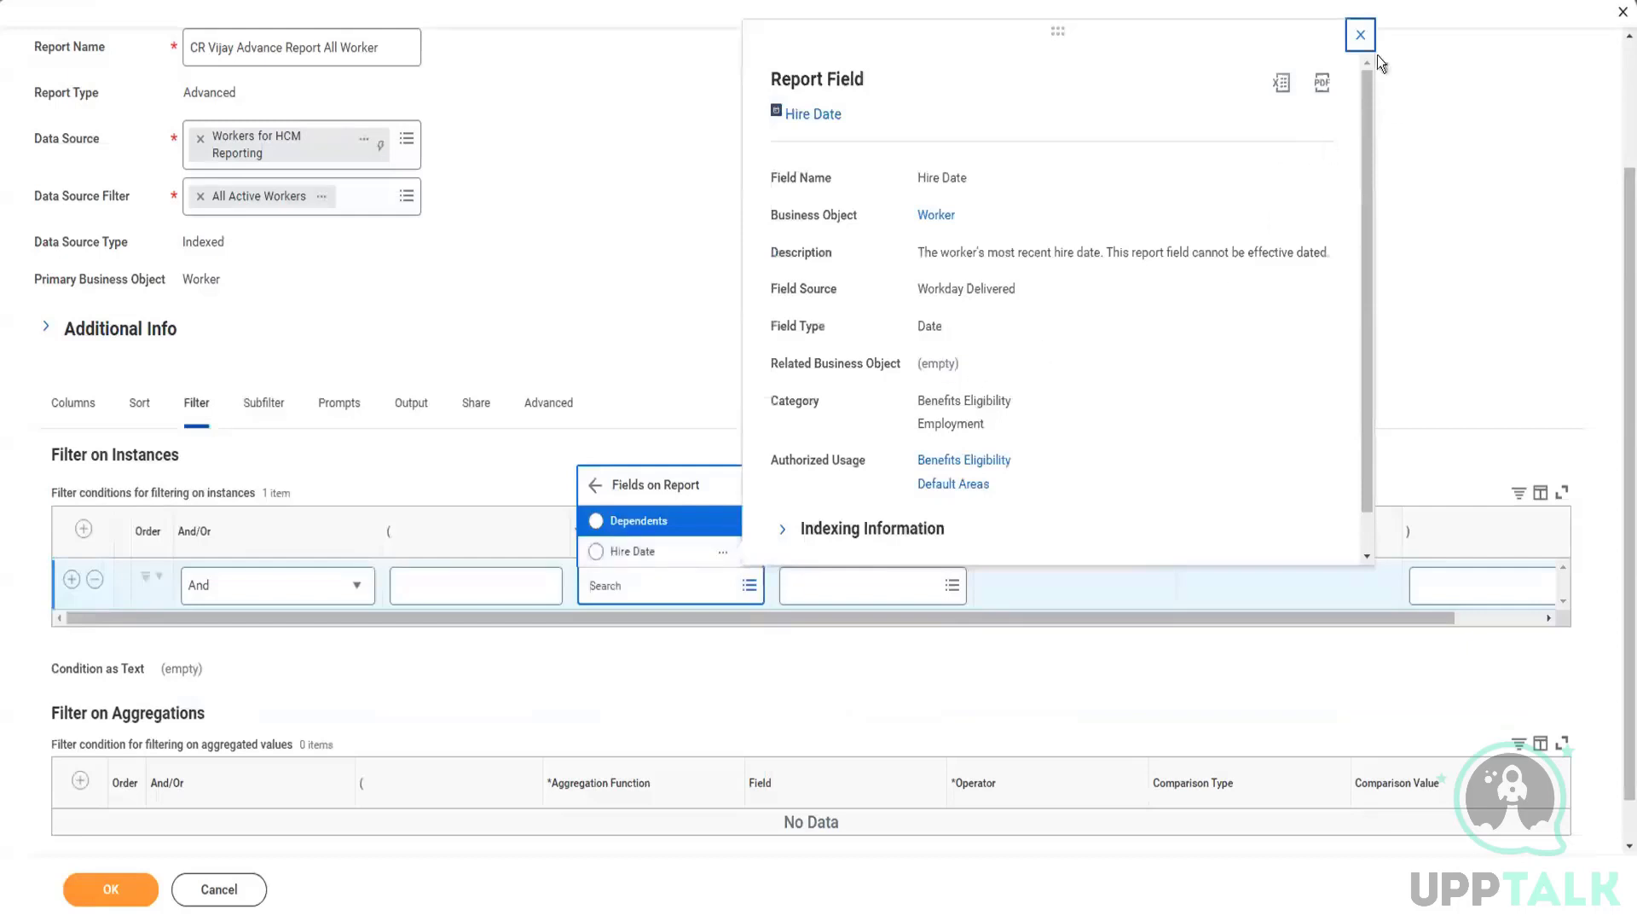
pyautogui.click(1362, 36)
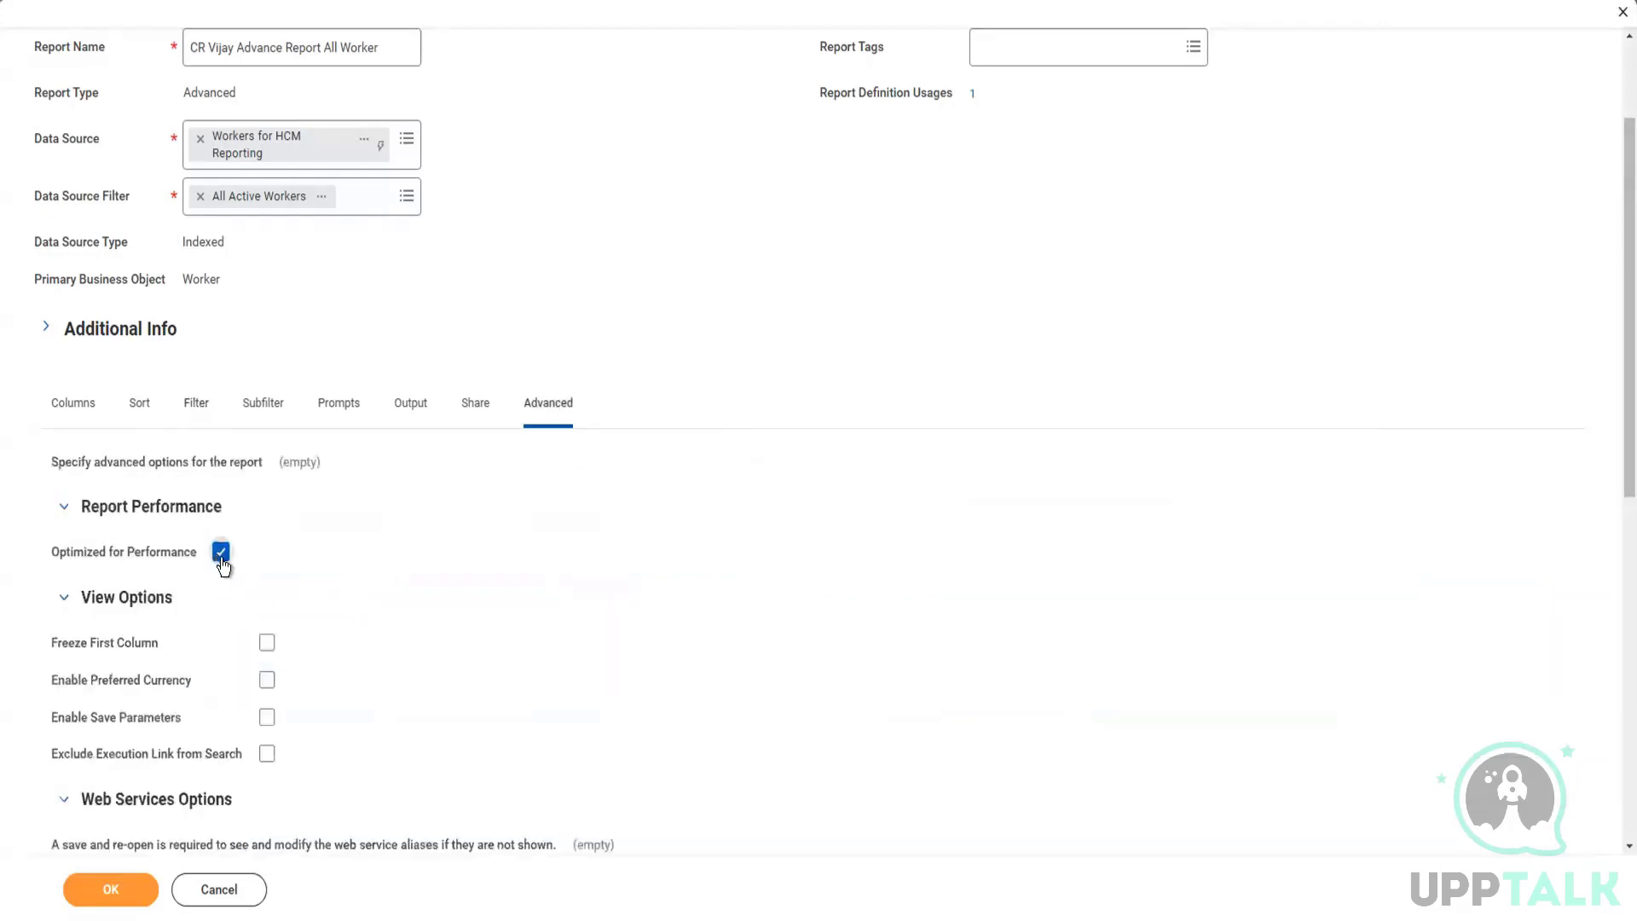
# Step: Turn off Optimized for Performance and browse the filter condition's available Fields on Report
pyautogui.click(221, 552)
pyautogui.click(197, 400)
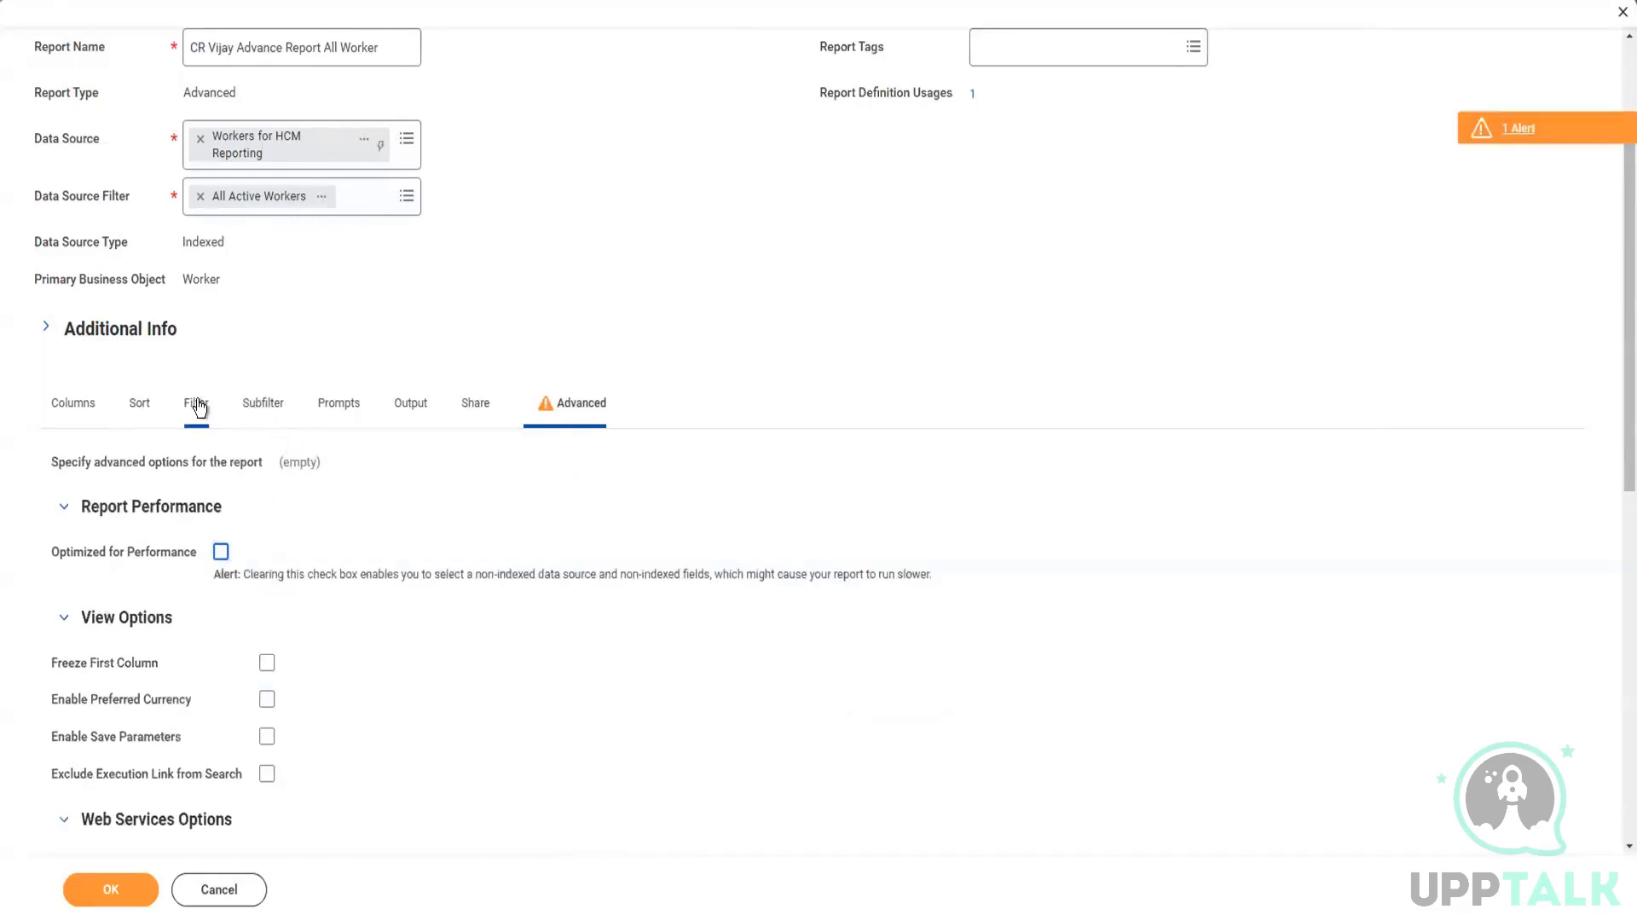
pyautogui.click(642, 582)
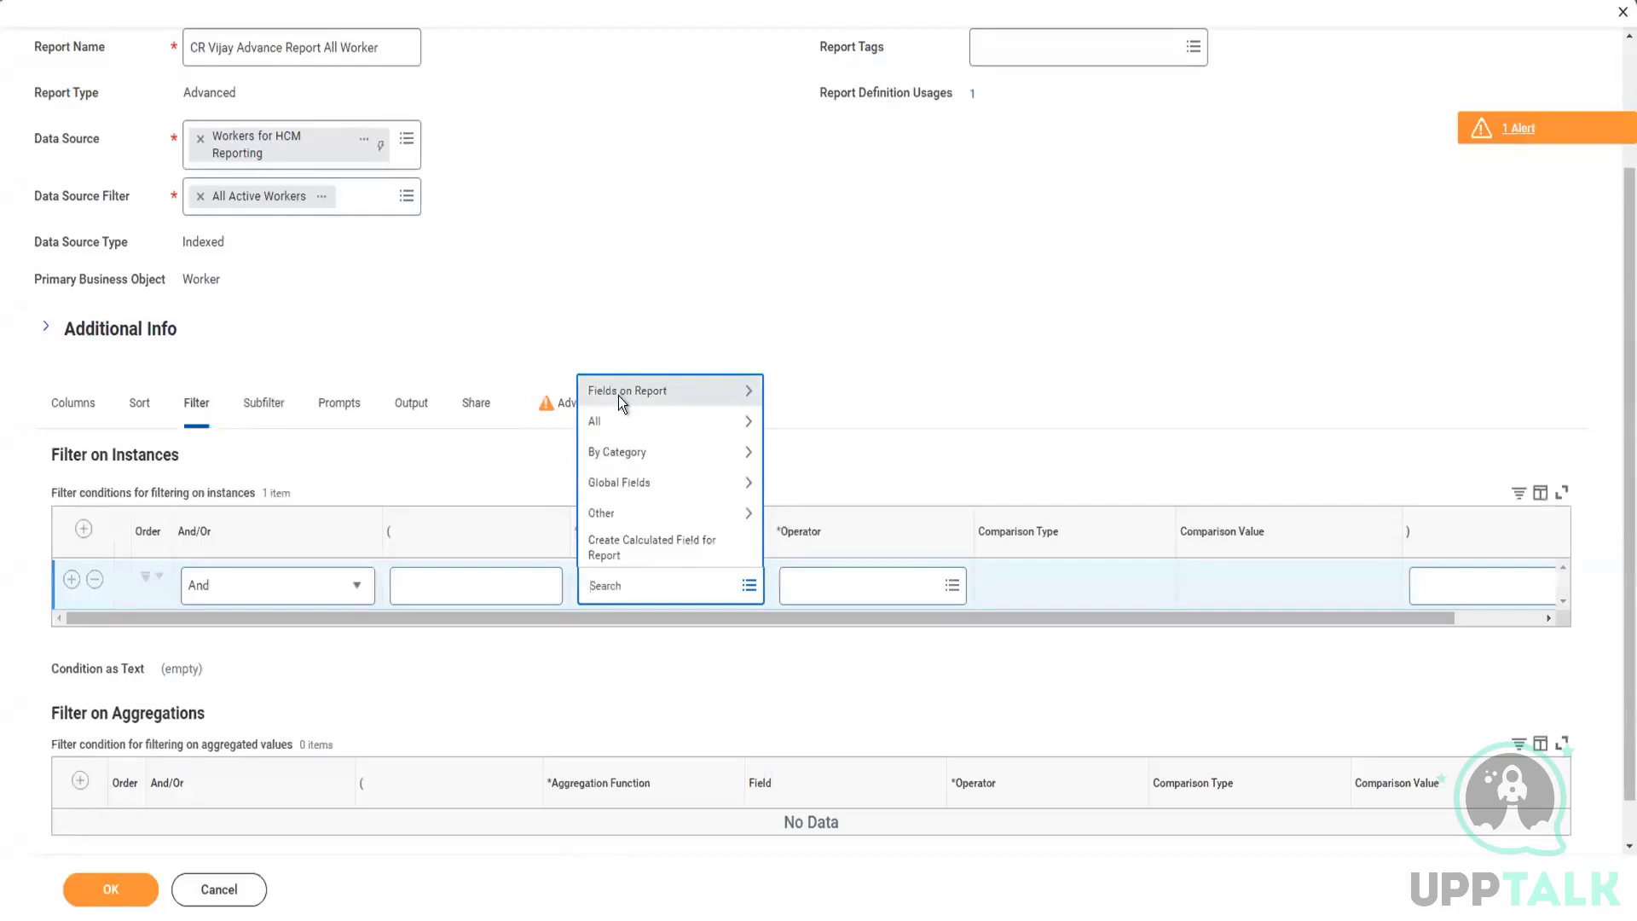
pyautogui.click(618, 394)
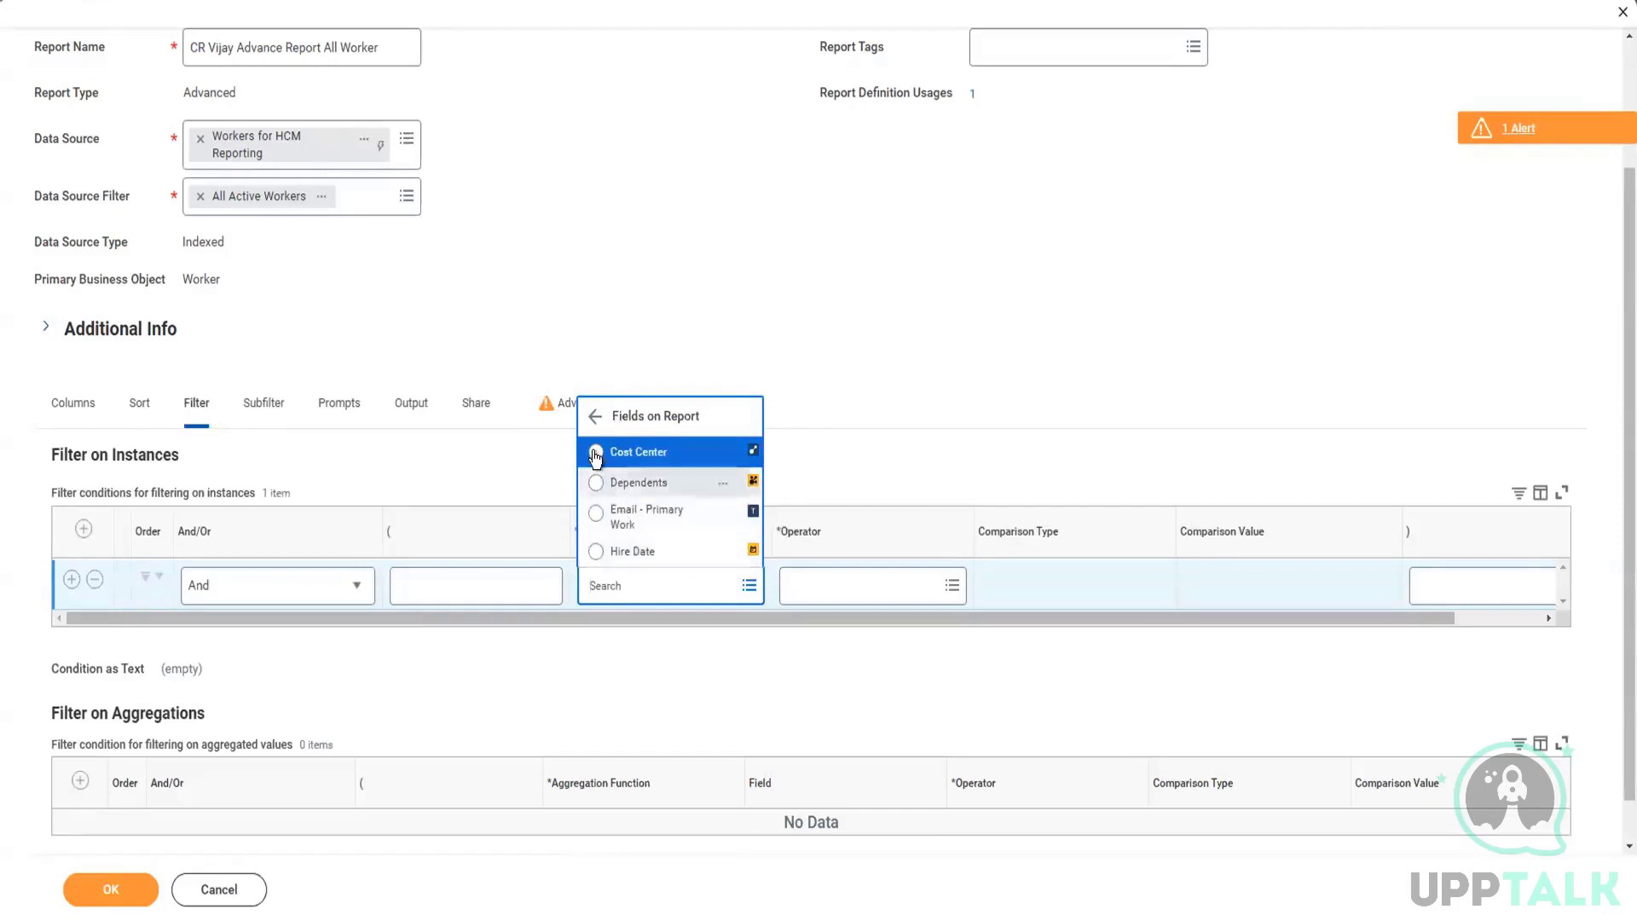
pyautogui.click(590, 418)
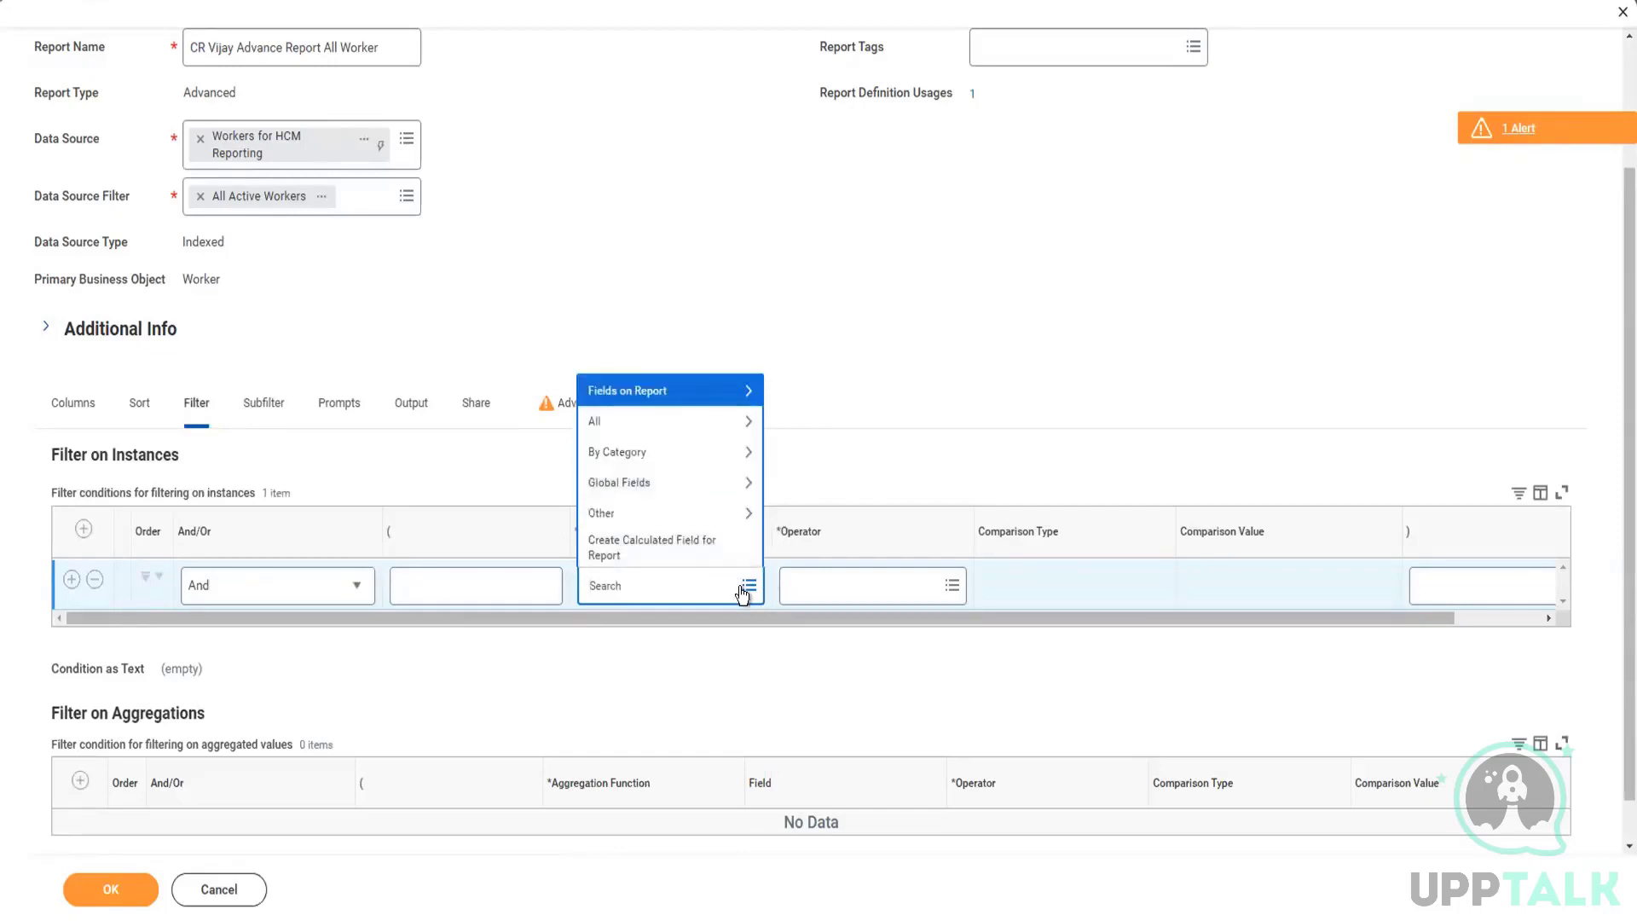
# Step: Search the filter condition's field list for "email prim work" and dismiss the search without choosing a field
pyautogui.click(665, 585)
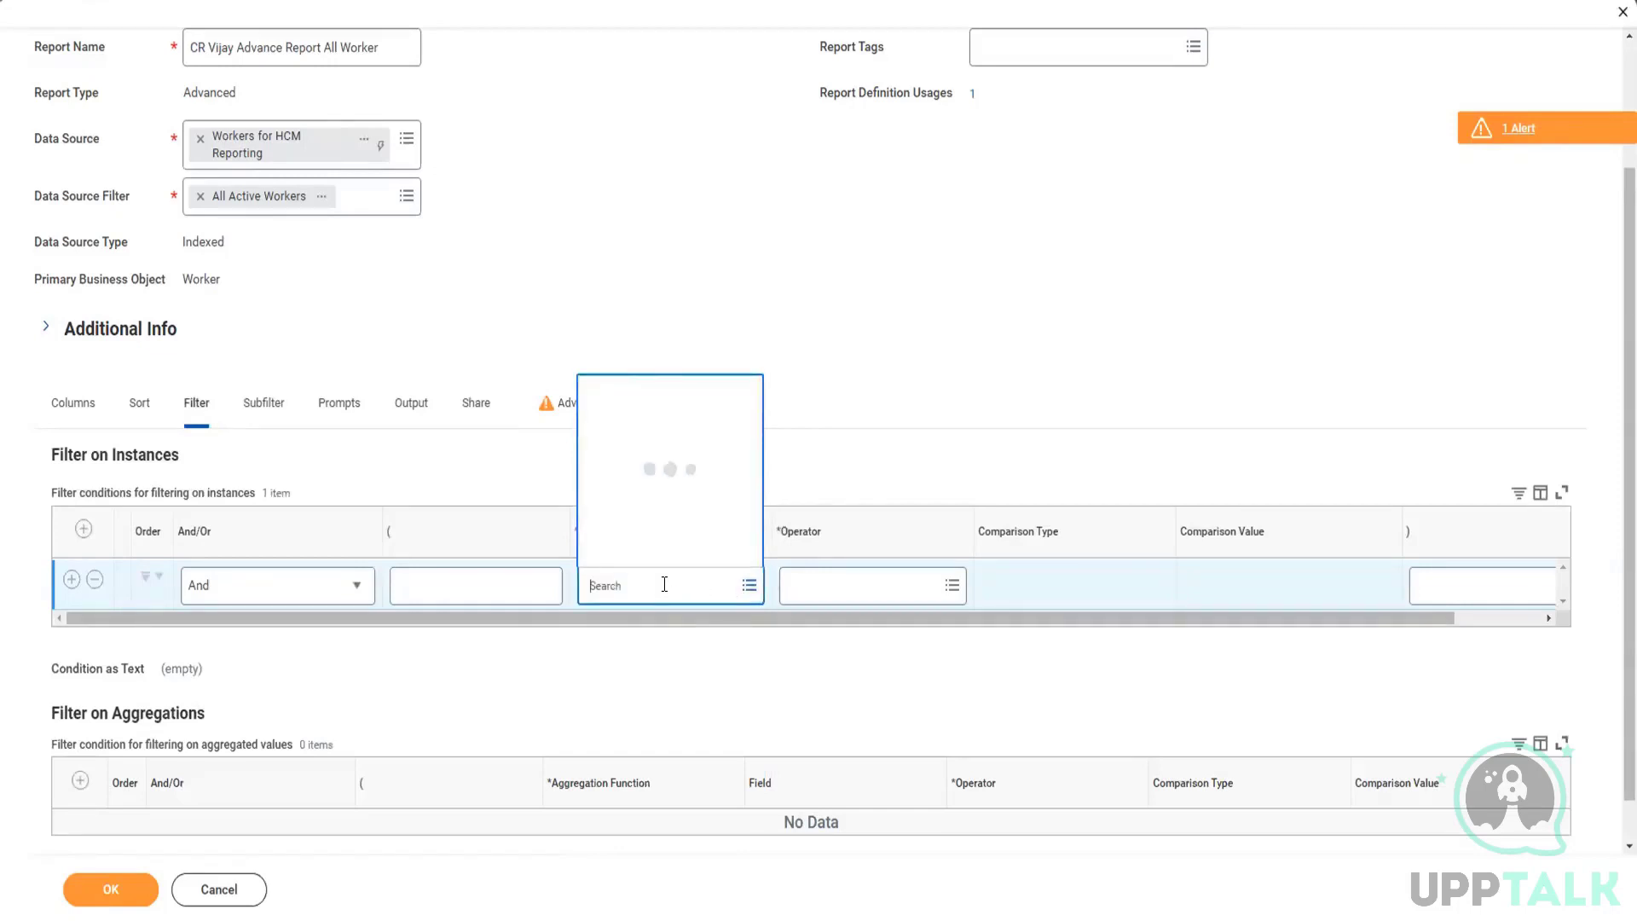
pyautogui.write('email')
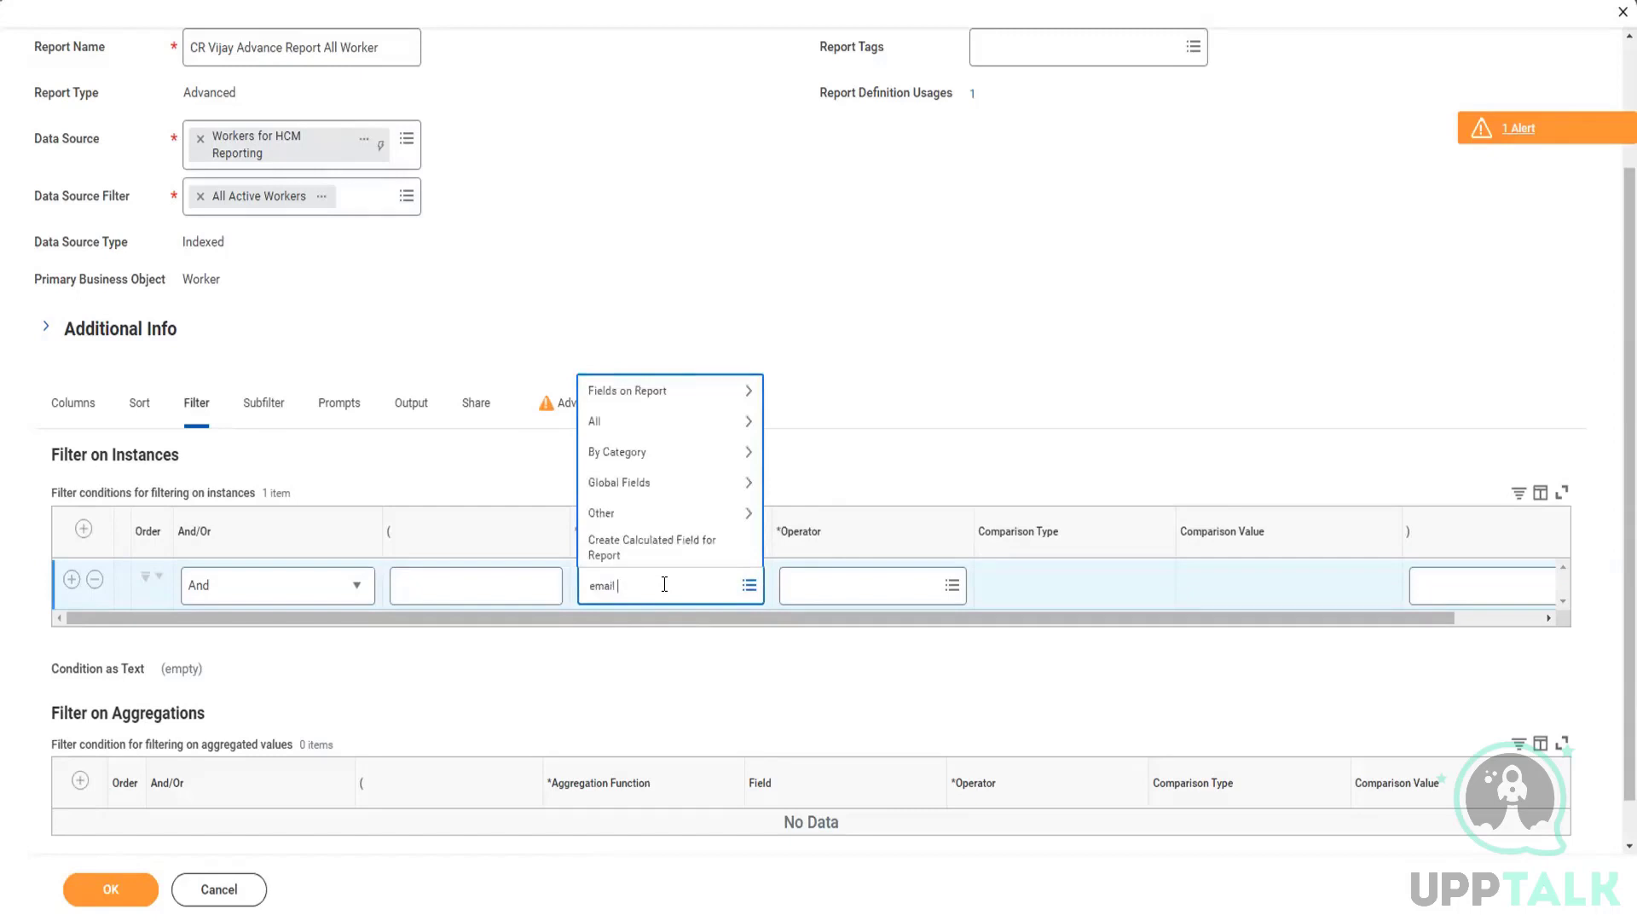
pyautogui.write(' prim work')
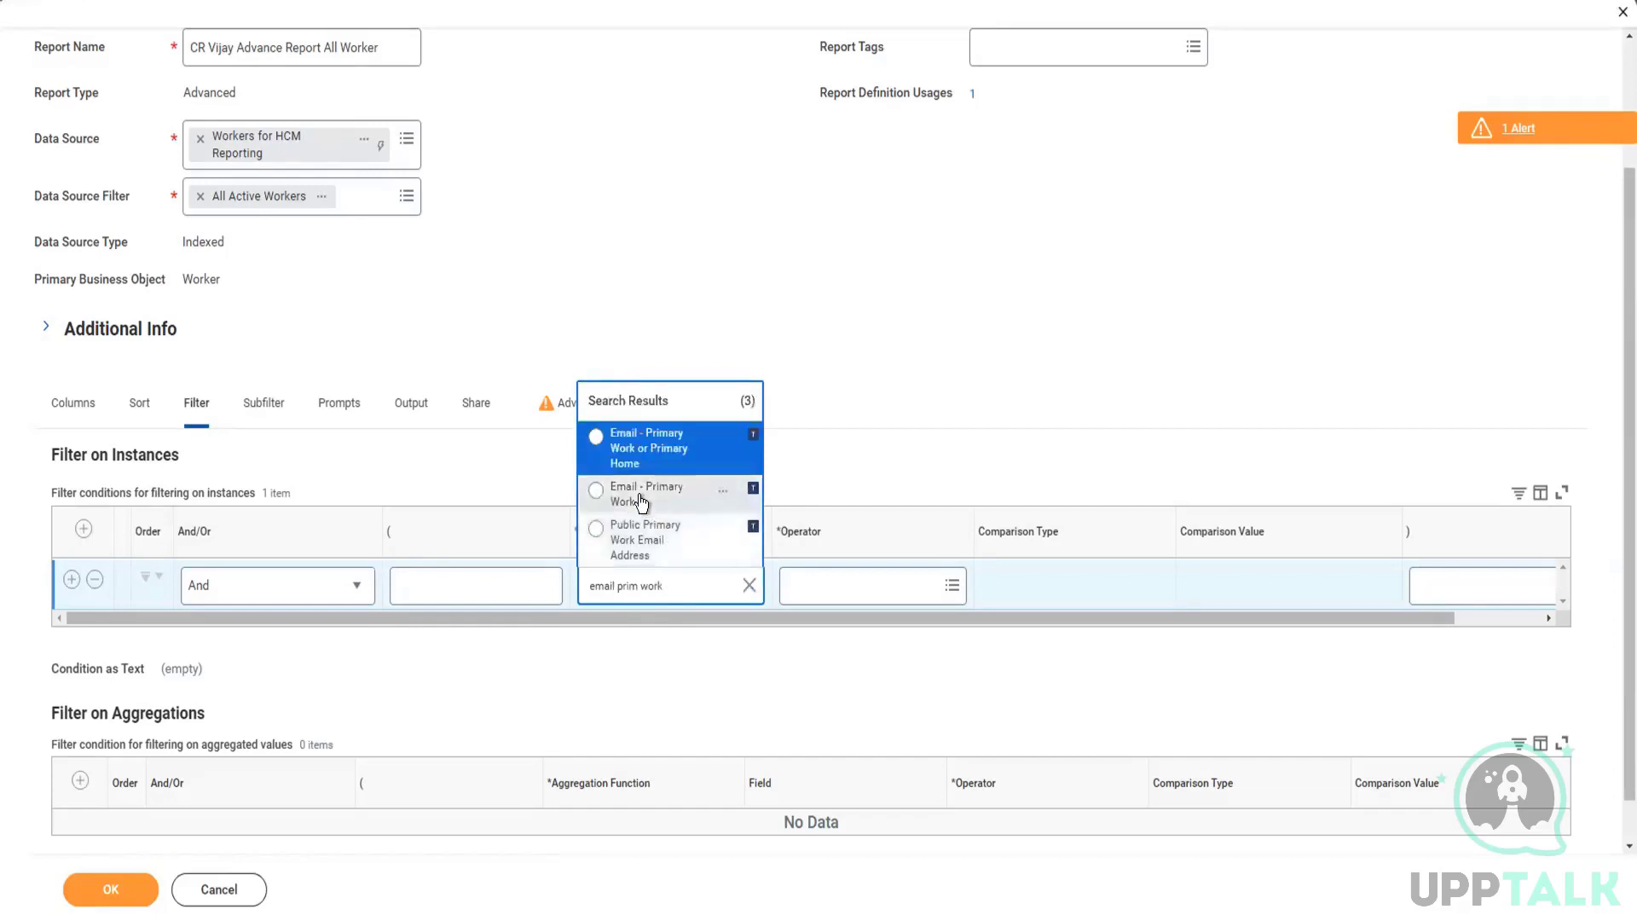
pyautogui.click(748, 587)
pyautogui.click(586, 350)
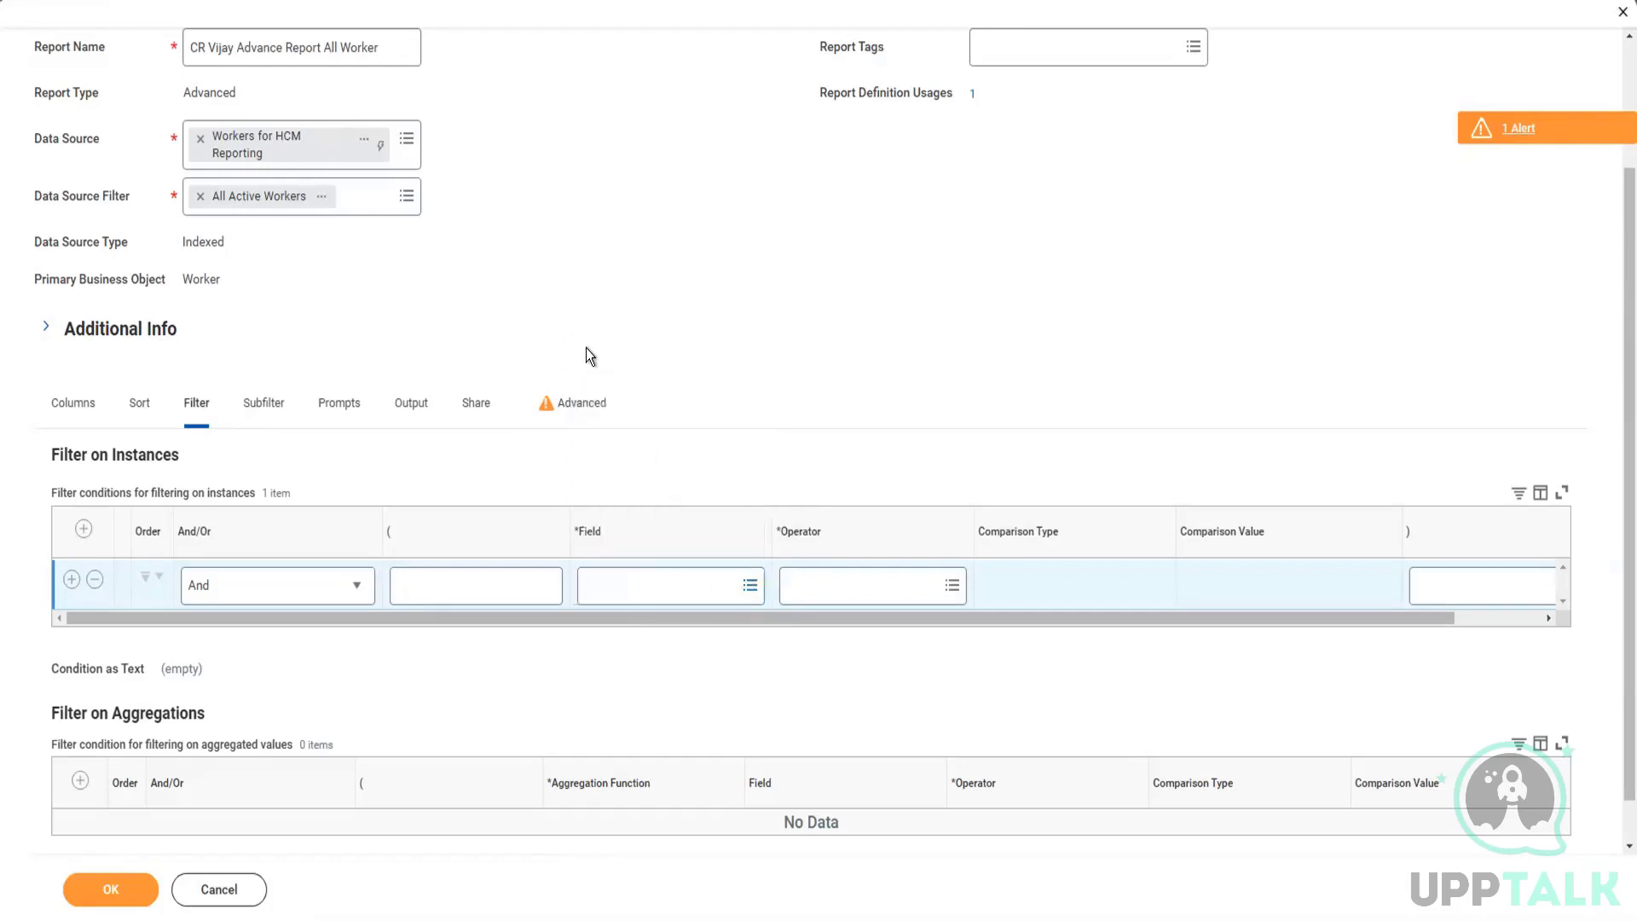
# Step: Review the Optimized for Performance setting alongside the filter condition's field choices
pyautogui.click(574, 404)
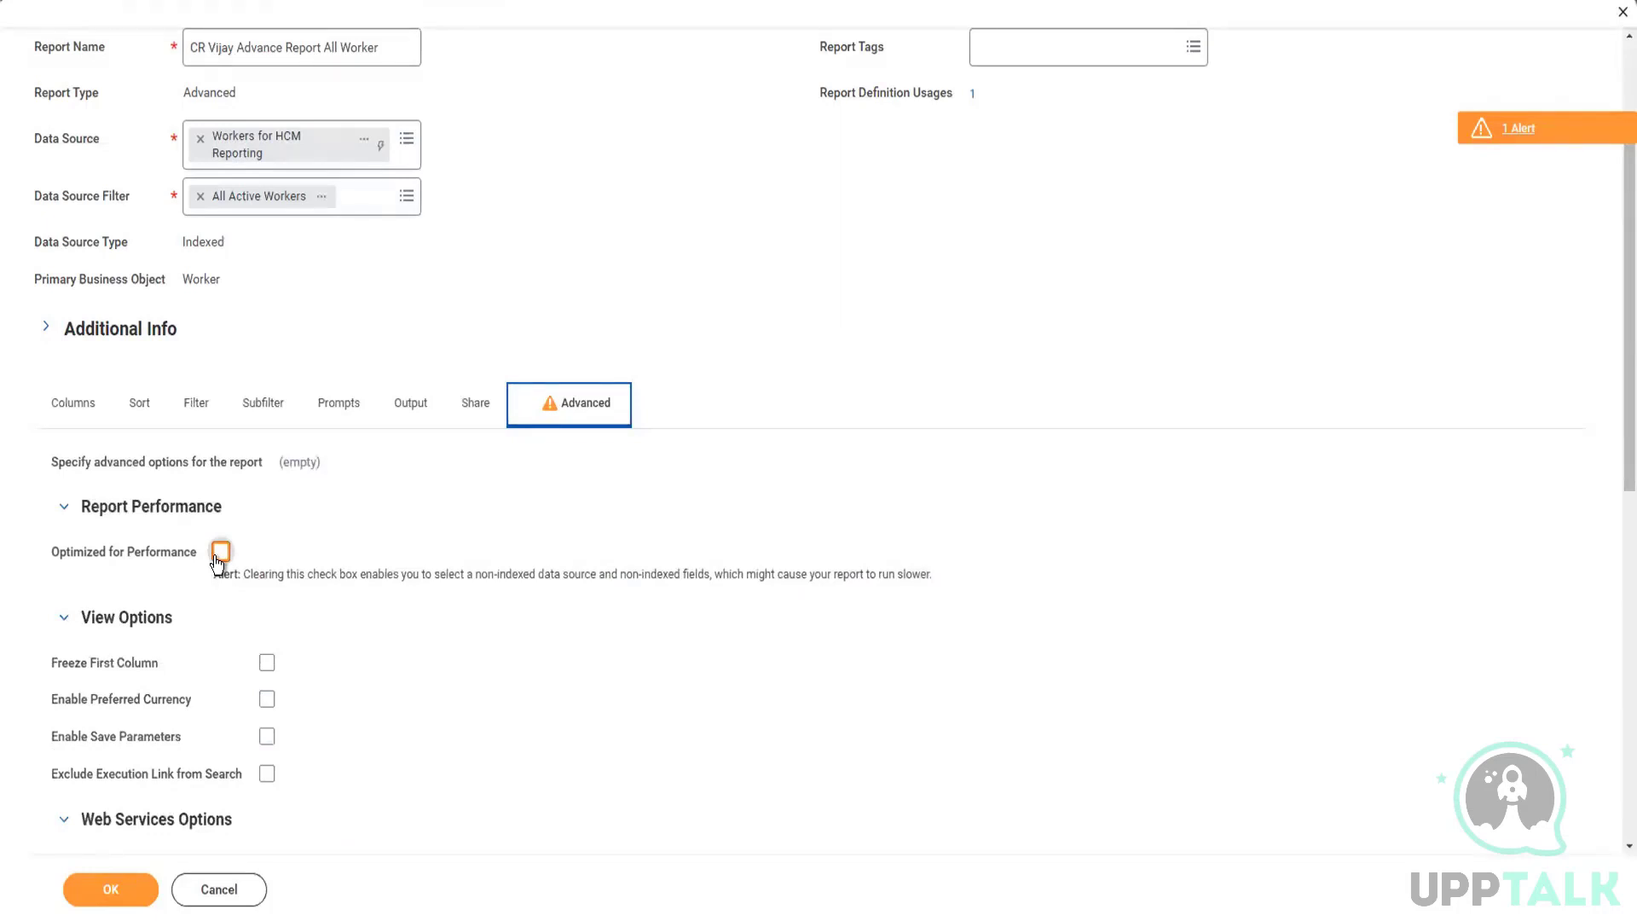
pyautogui.click(195, 407)
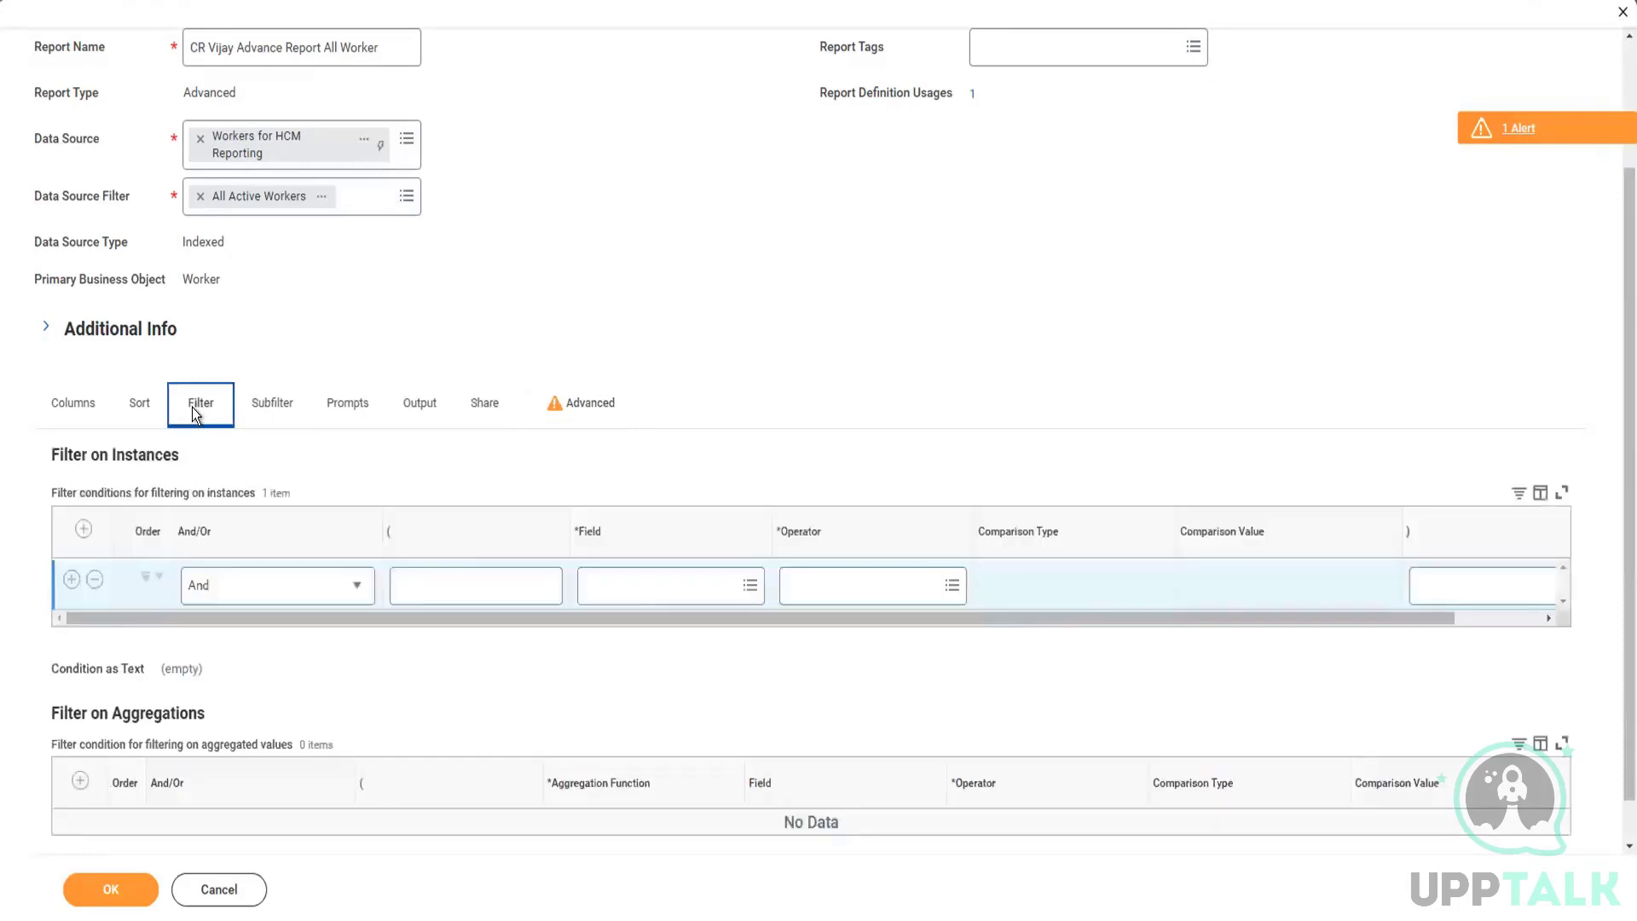
pyautogui.click(632, 587)
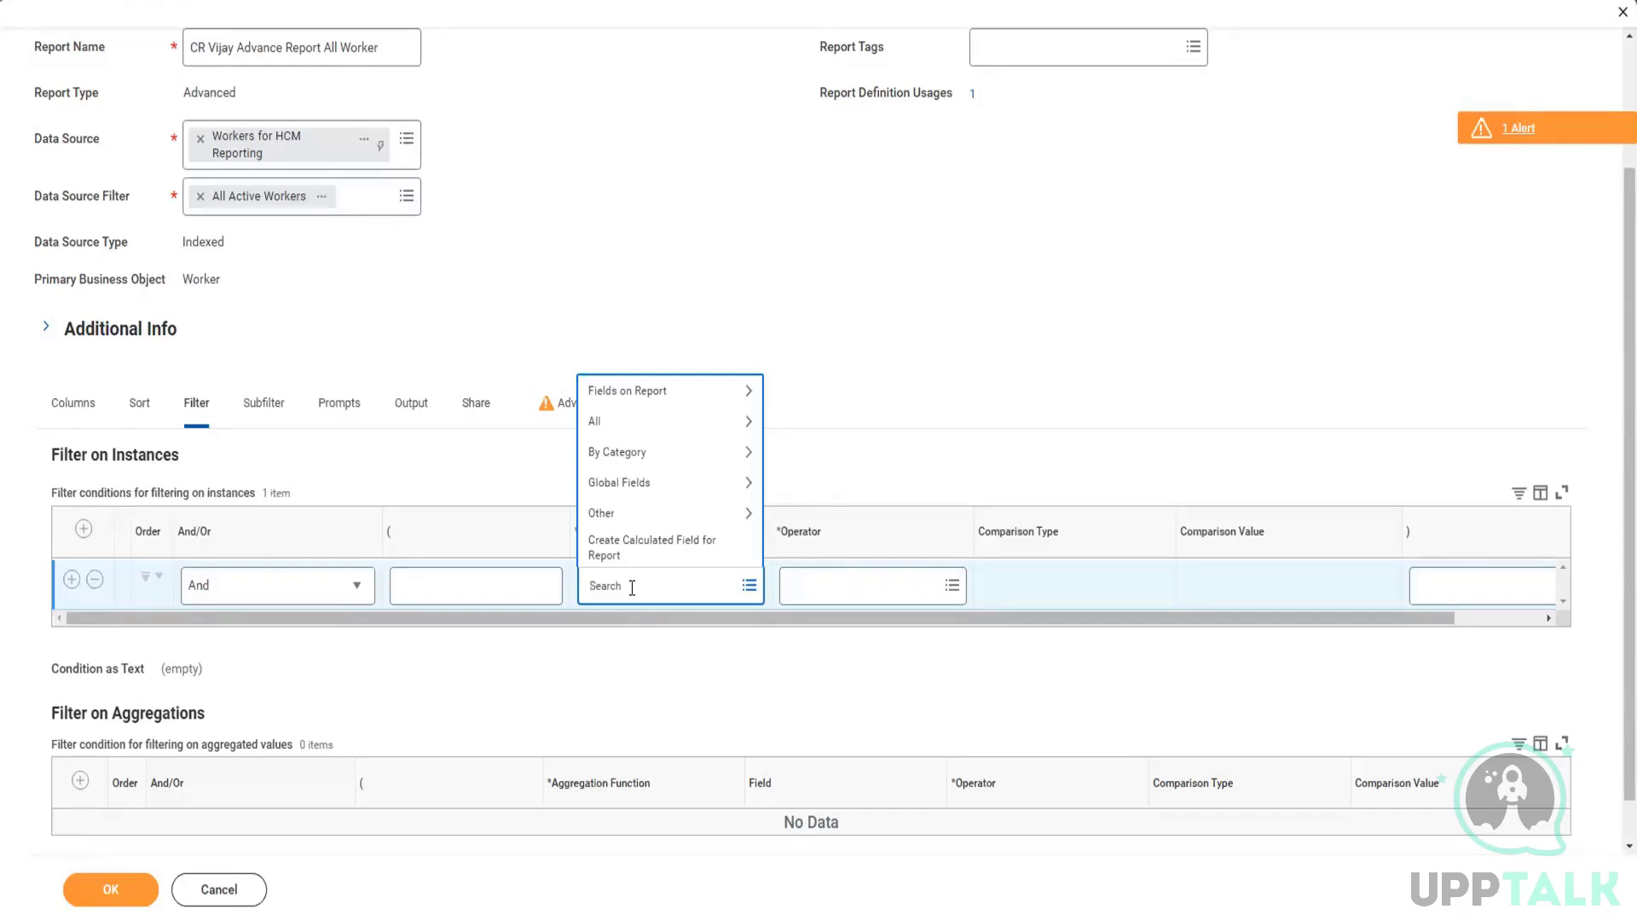
pyautogui.click(642, 311)
pyautogui.click(587, 410)
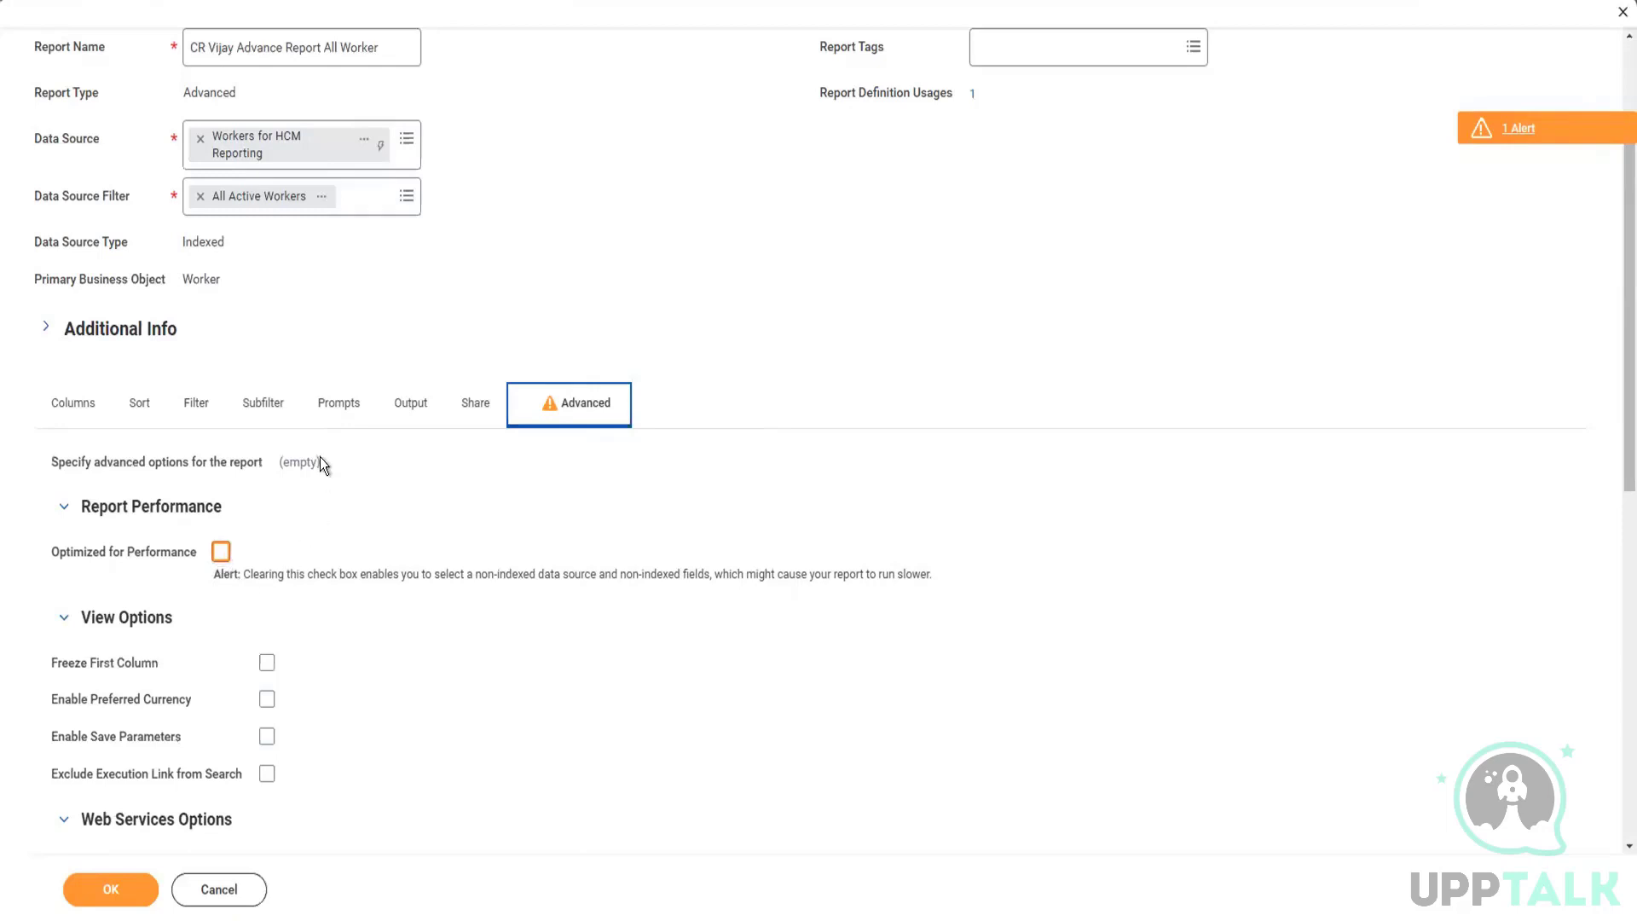
pyautogui.click(201, 407)
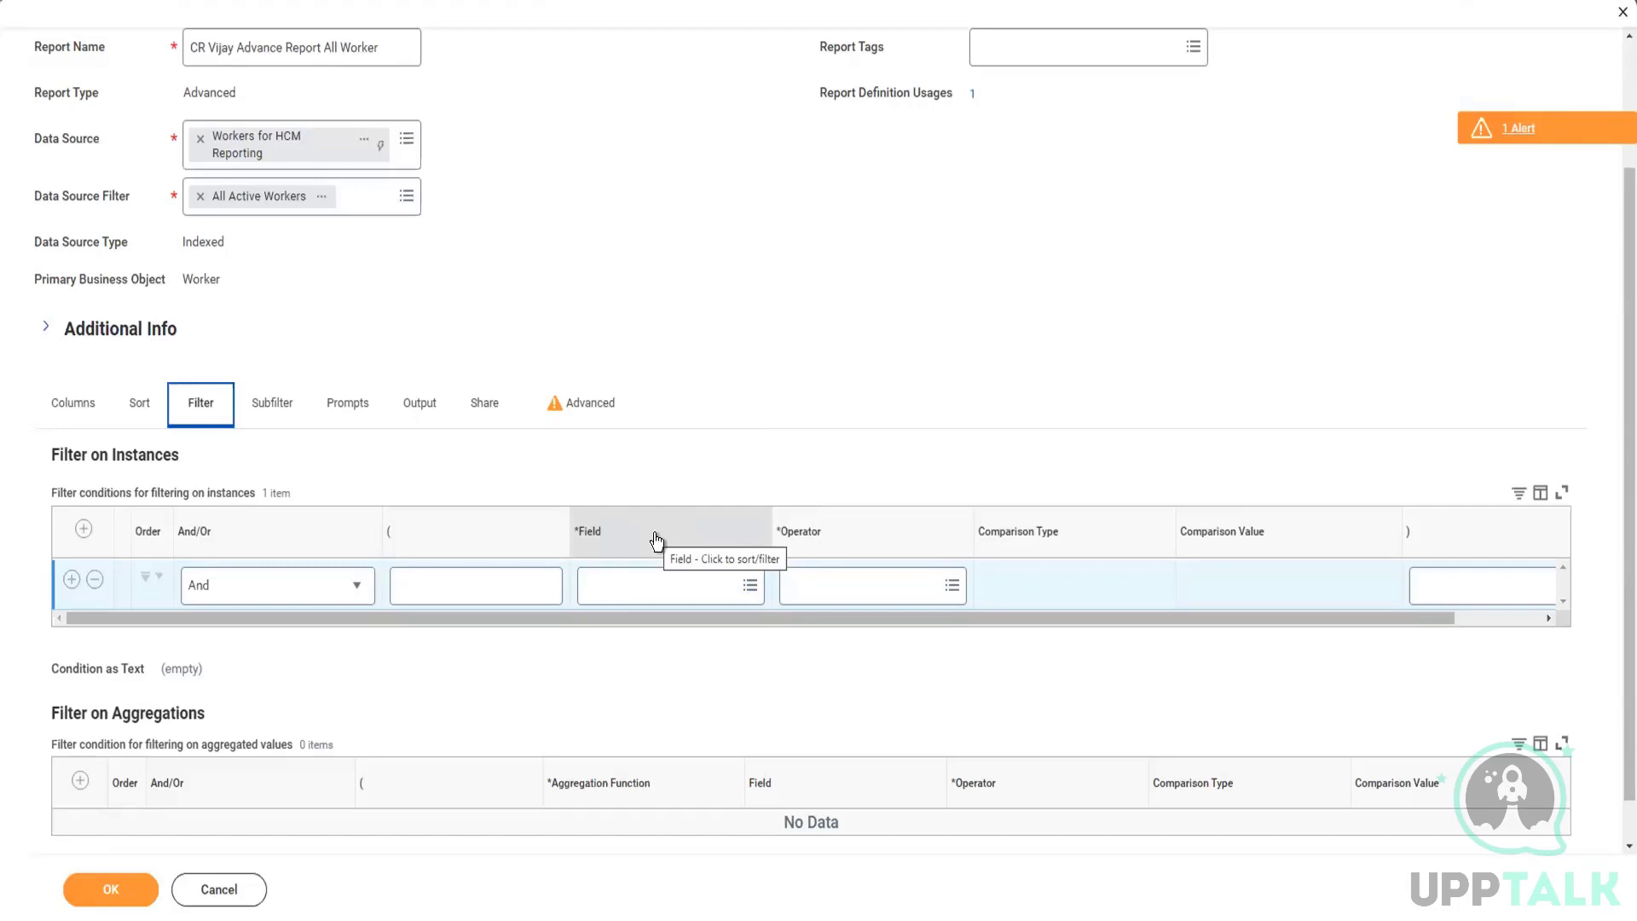
pyautogui.click(581, 401)
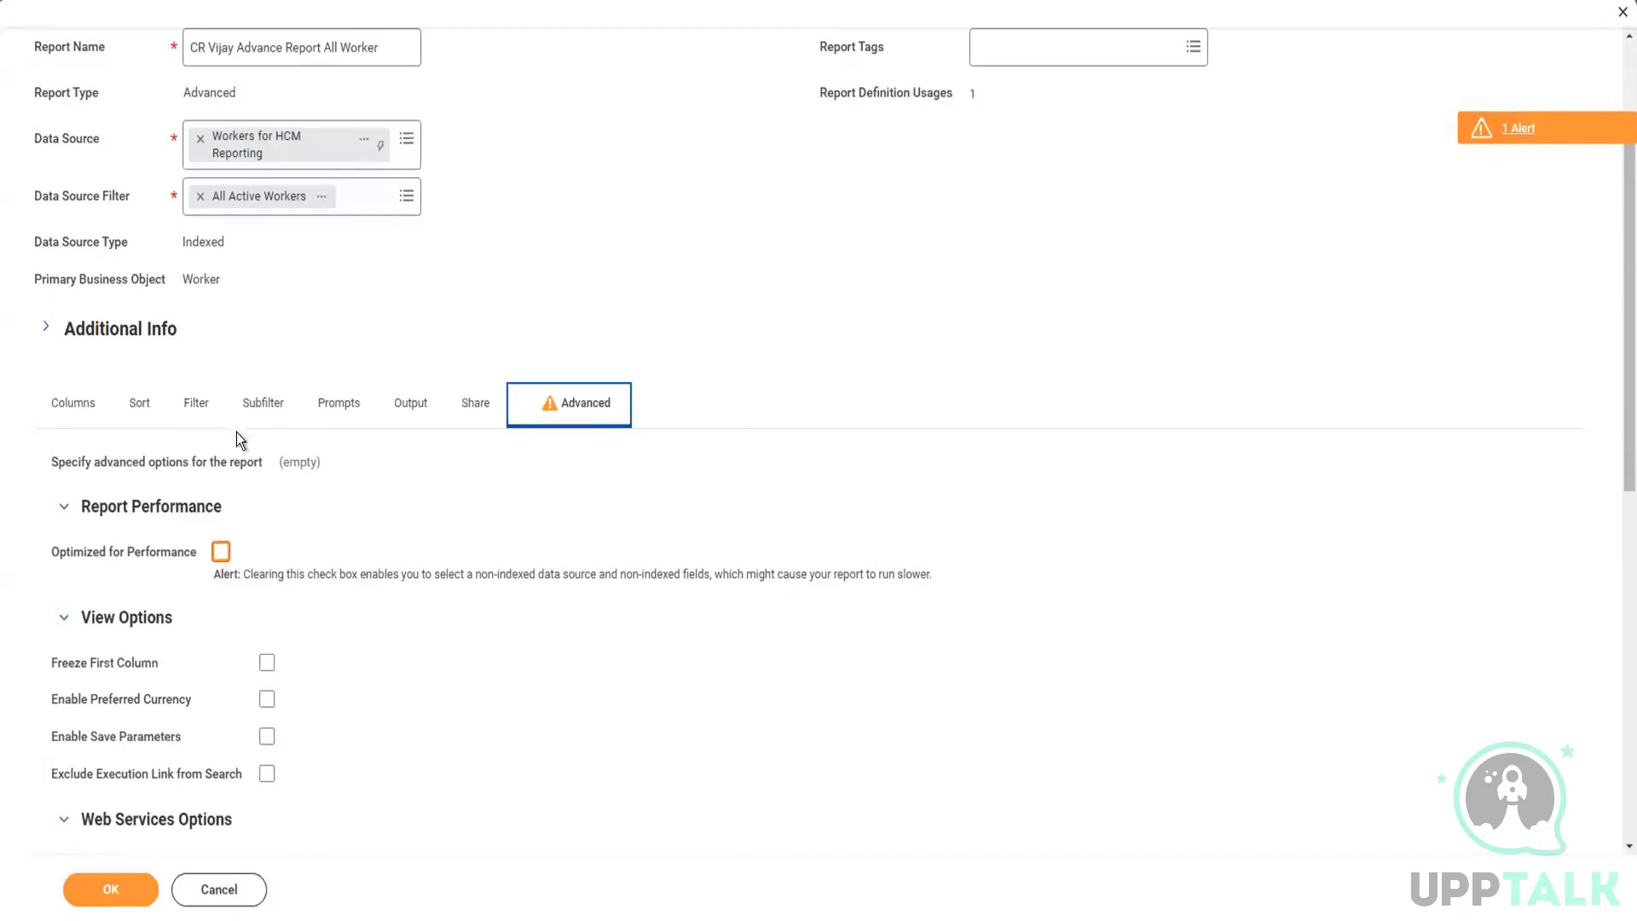
# Step: Reload the report editor and decline restoring the last session, discarding the unsaved changes
pyautogui.press('F5')
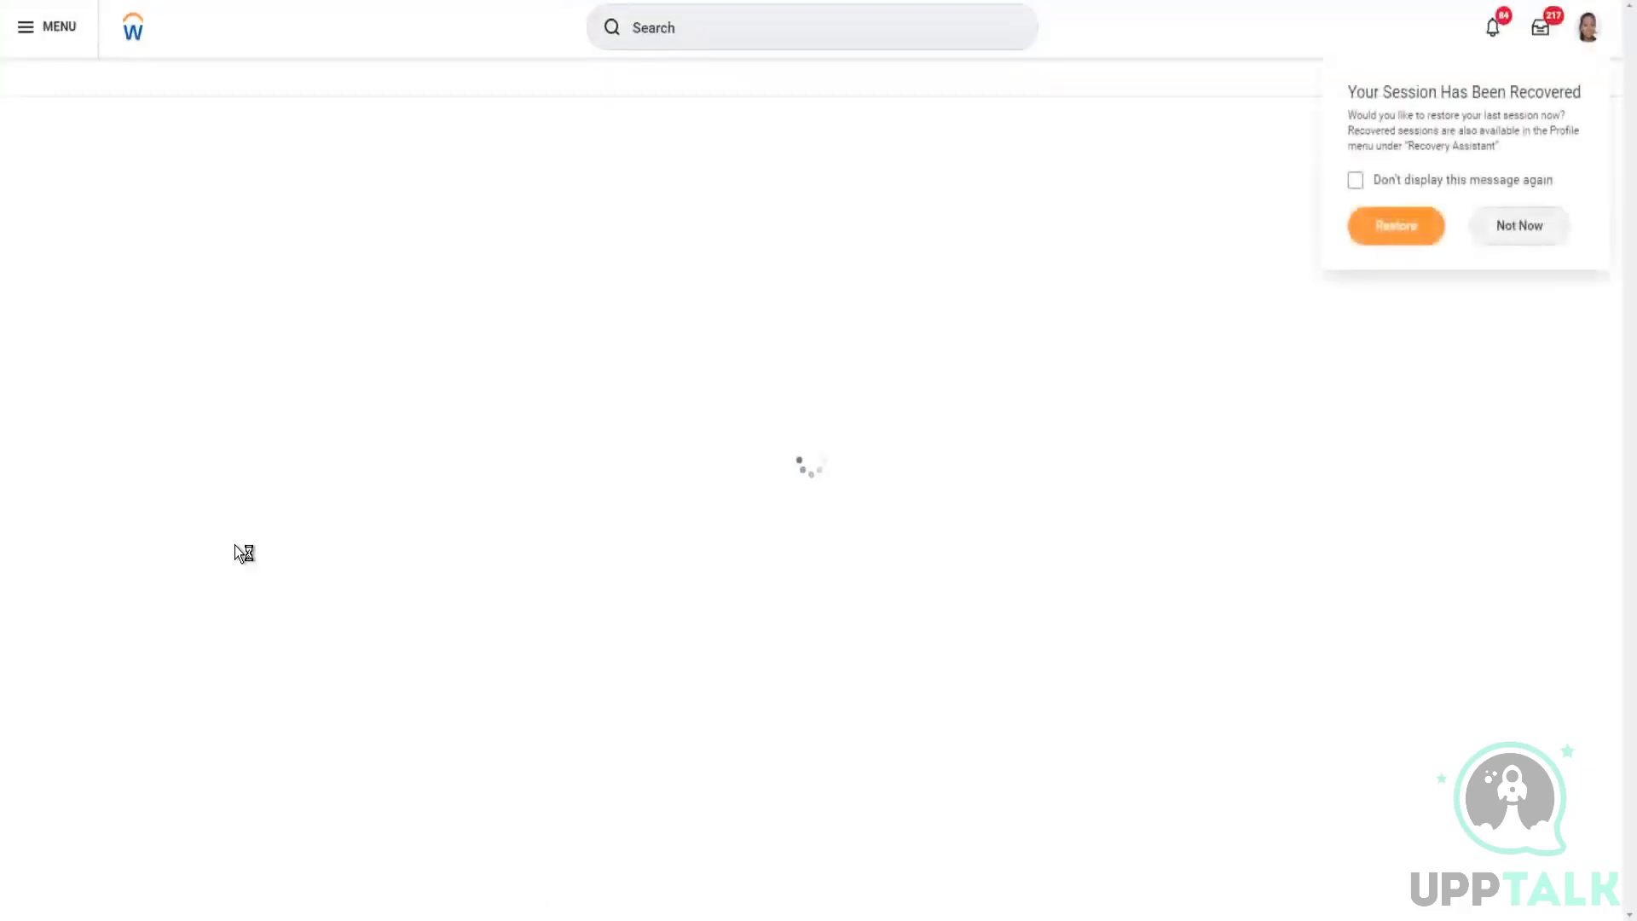
pyautogui.click(1522, 226)
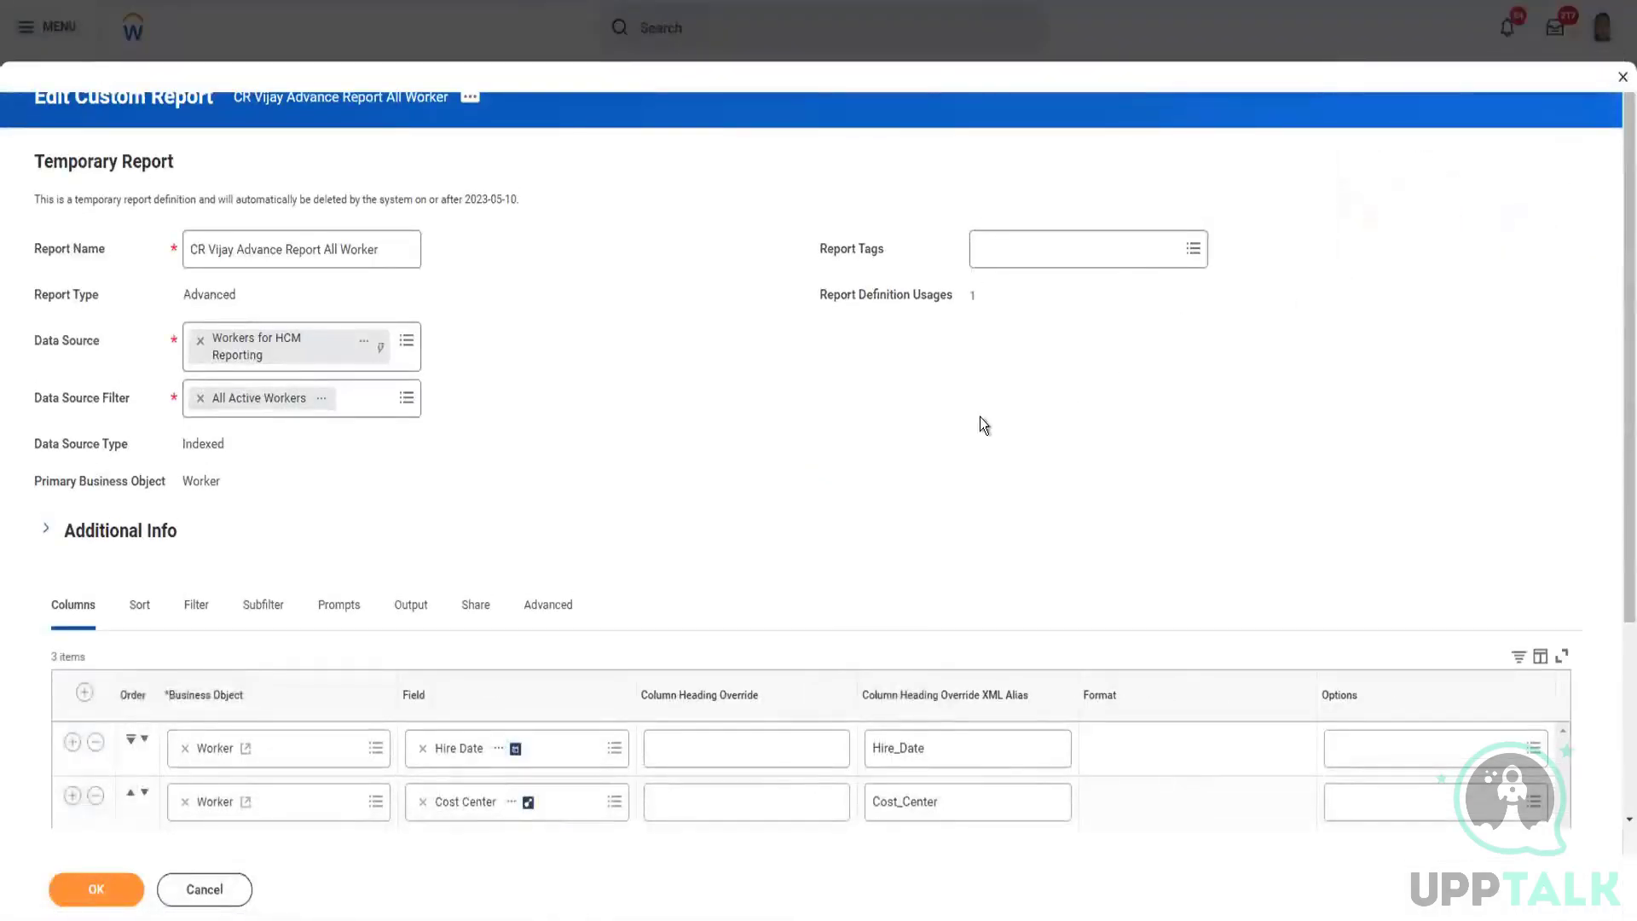
pyautogui.scroll(-3, 818, 486)
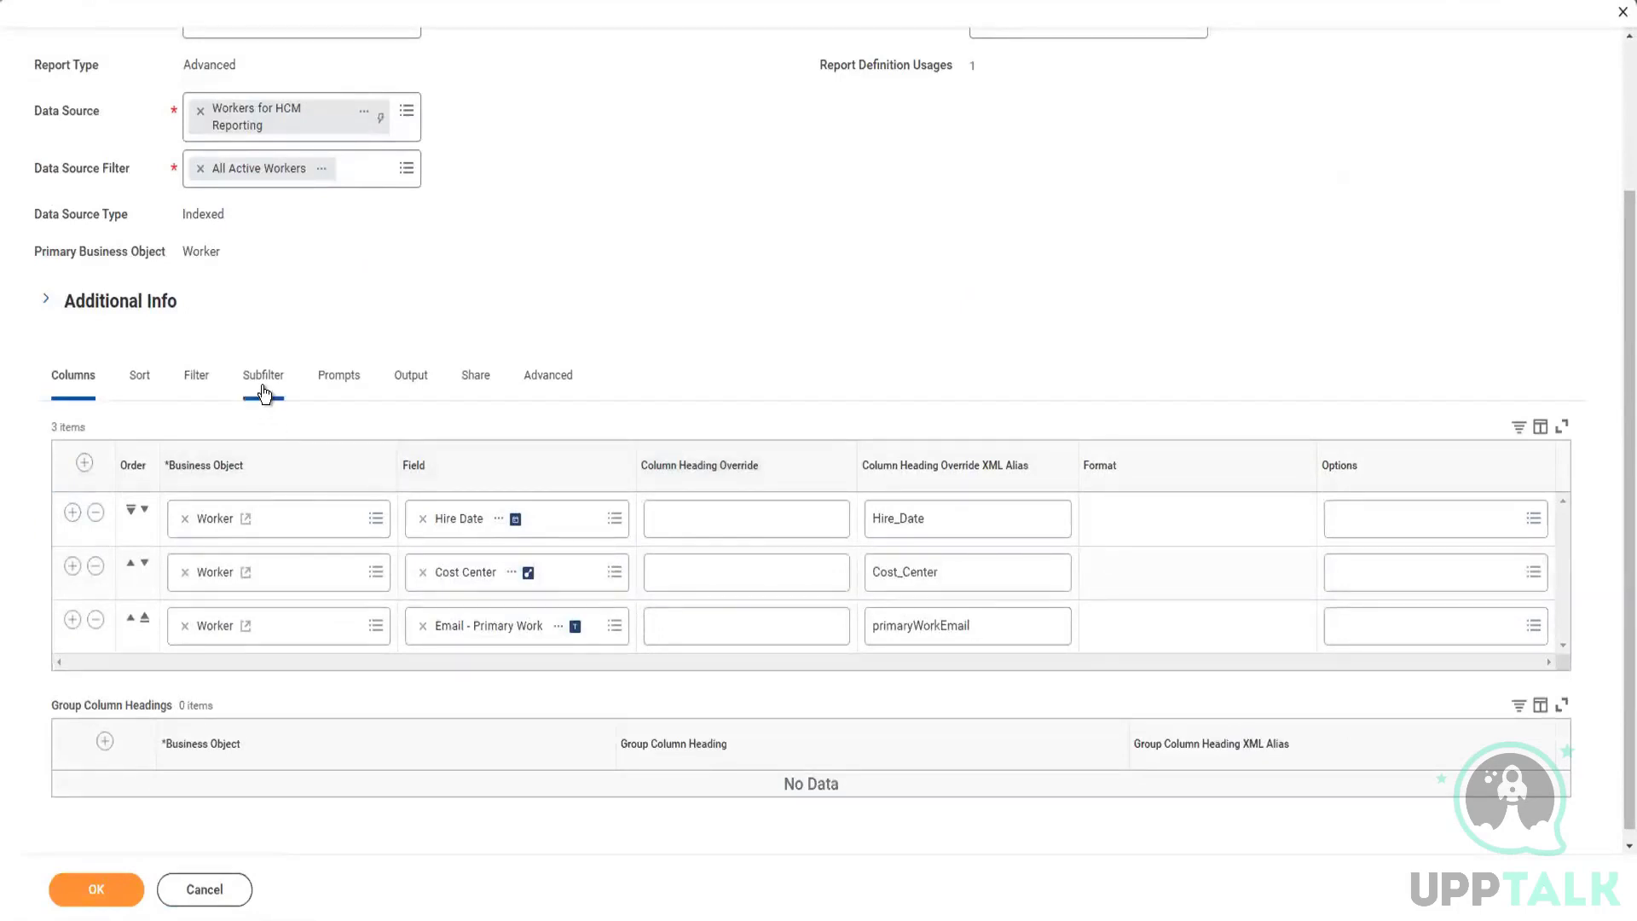
# Step: Turn off Optimized for Performance and add an empty condition row to Filter on Instances
pyautogui.click(212, 400)
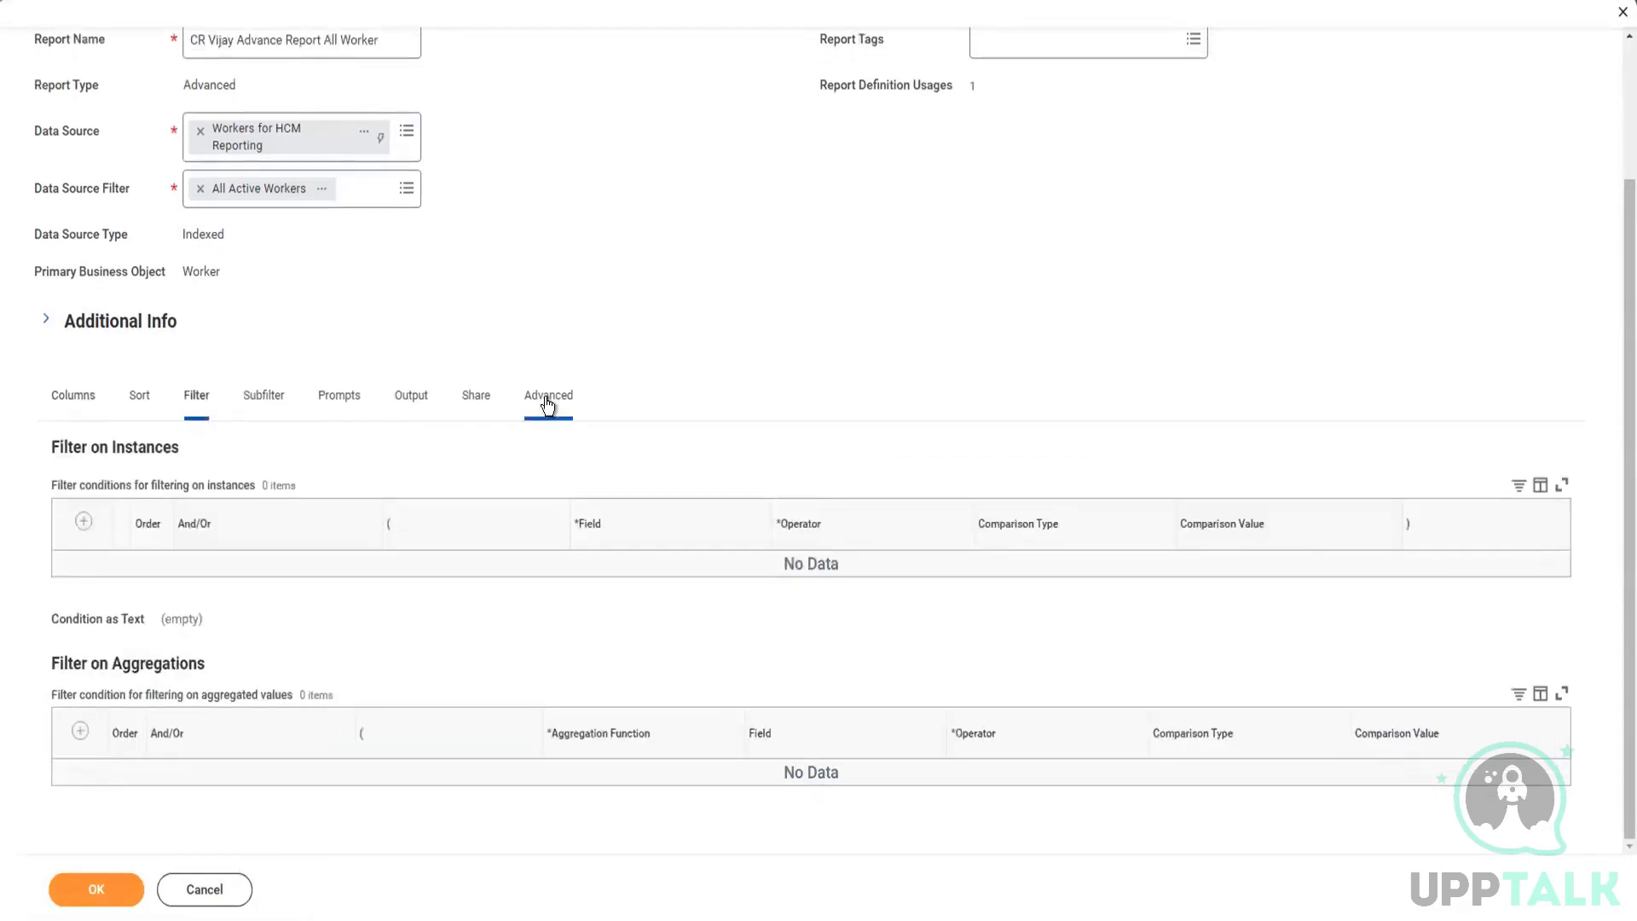
pyautogui.click(547, 401)
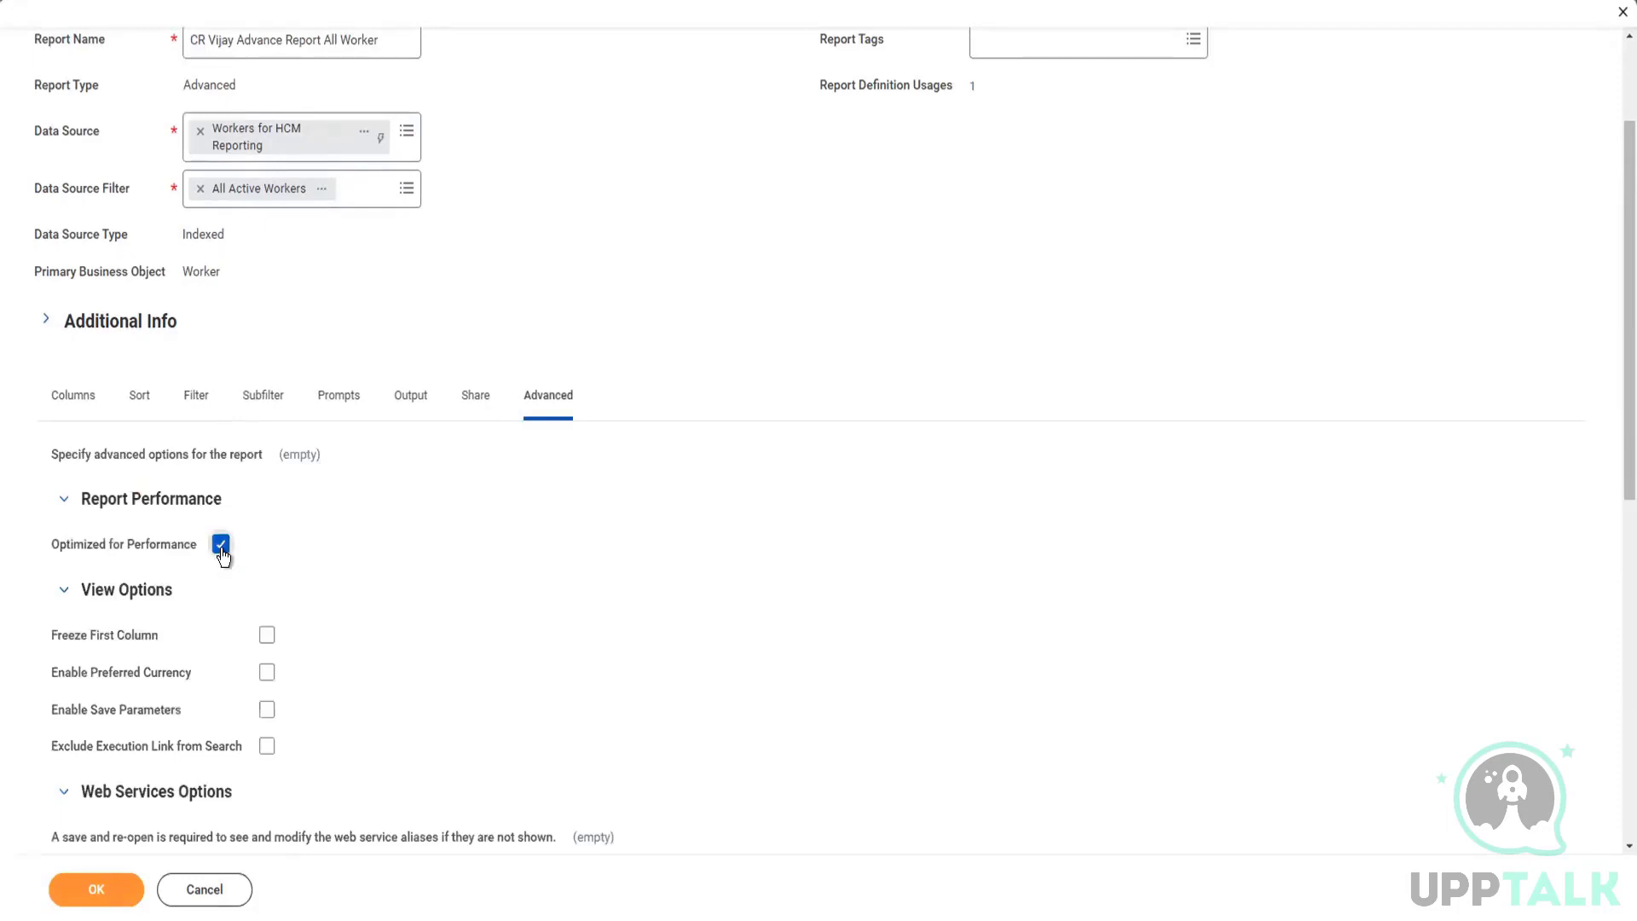
pyautogui.click(221, 546)
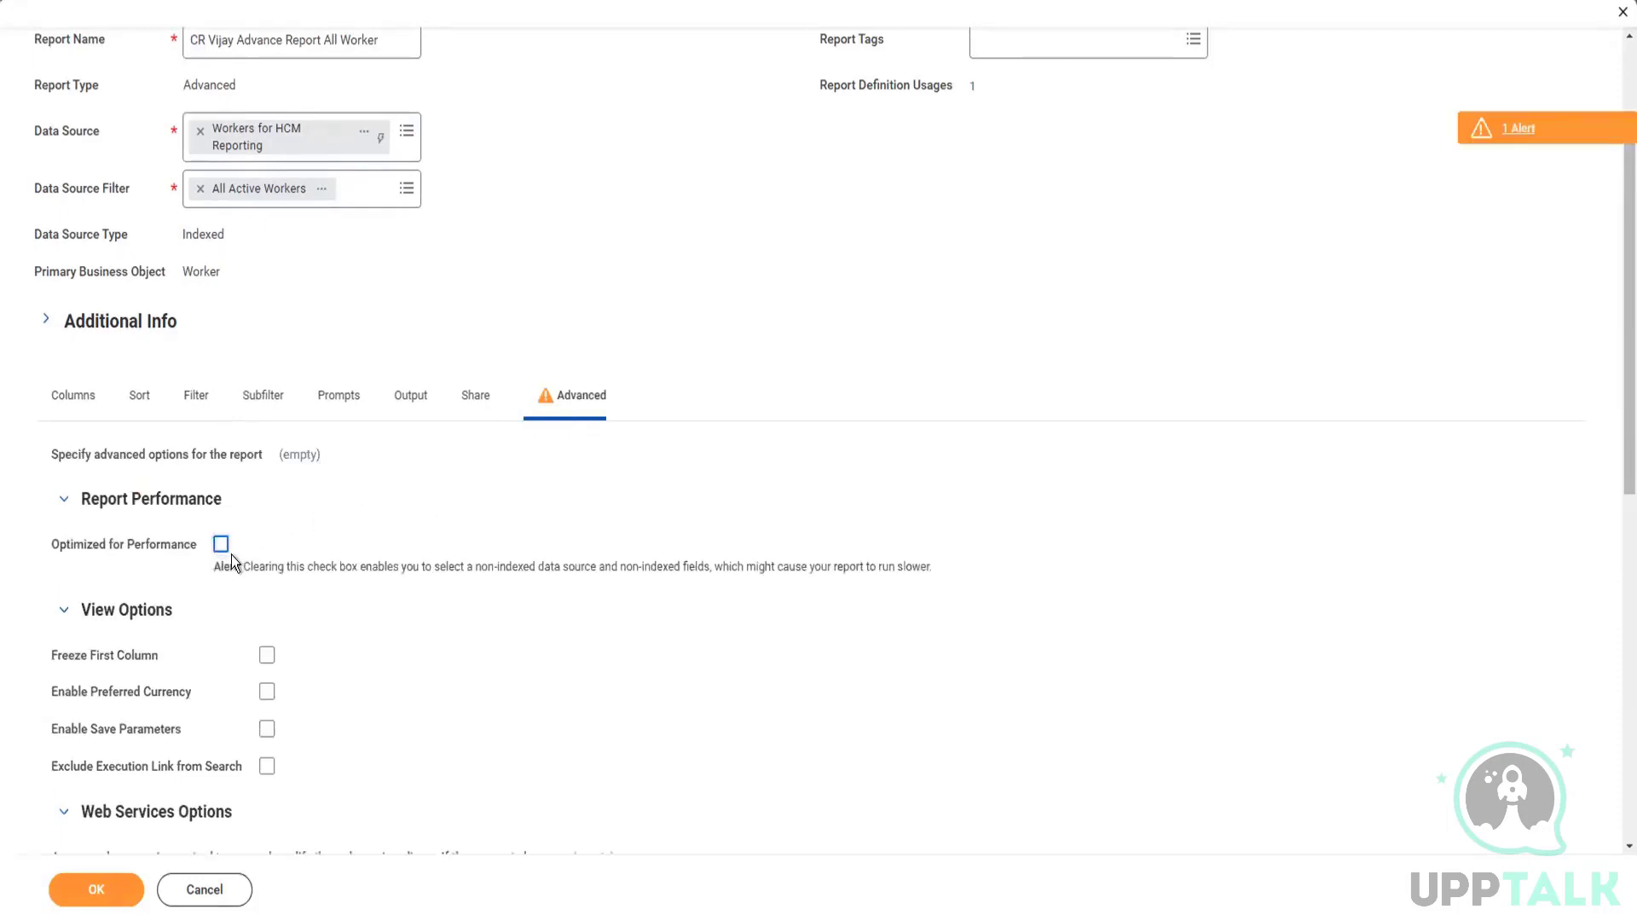
pyautogui.click(197, 405)
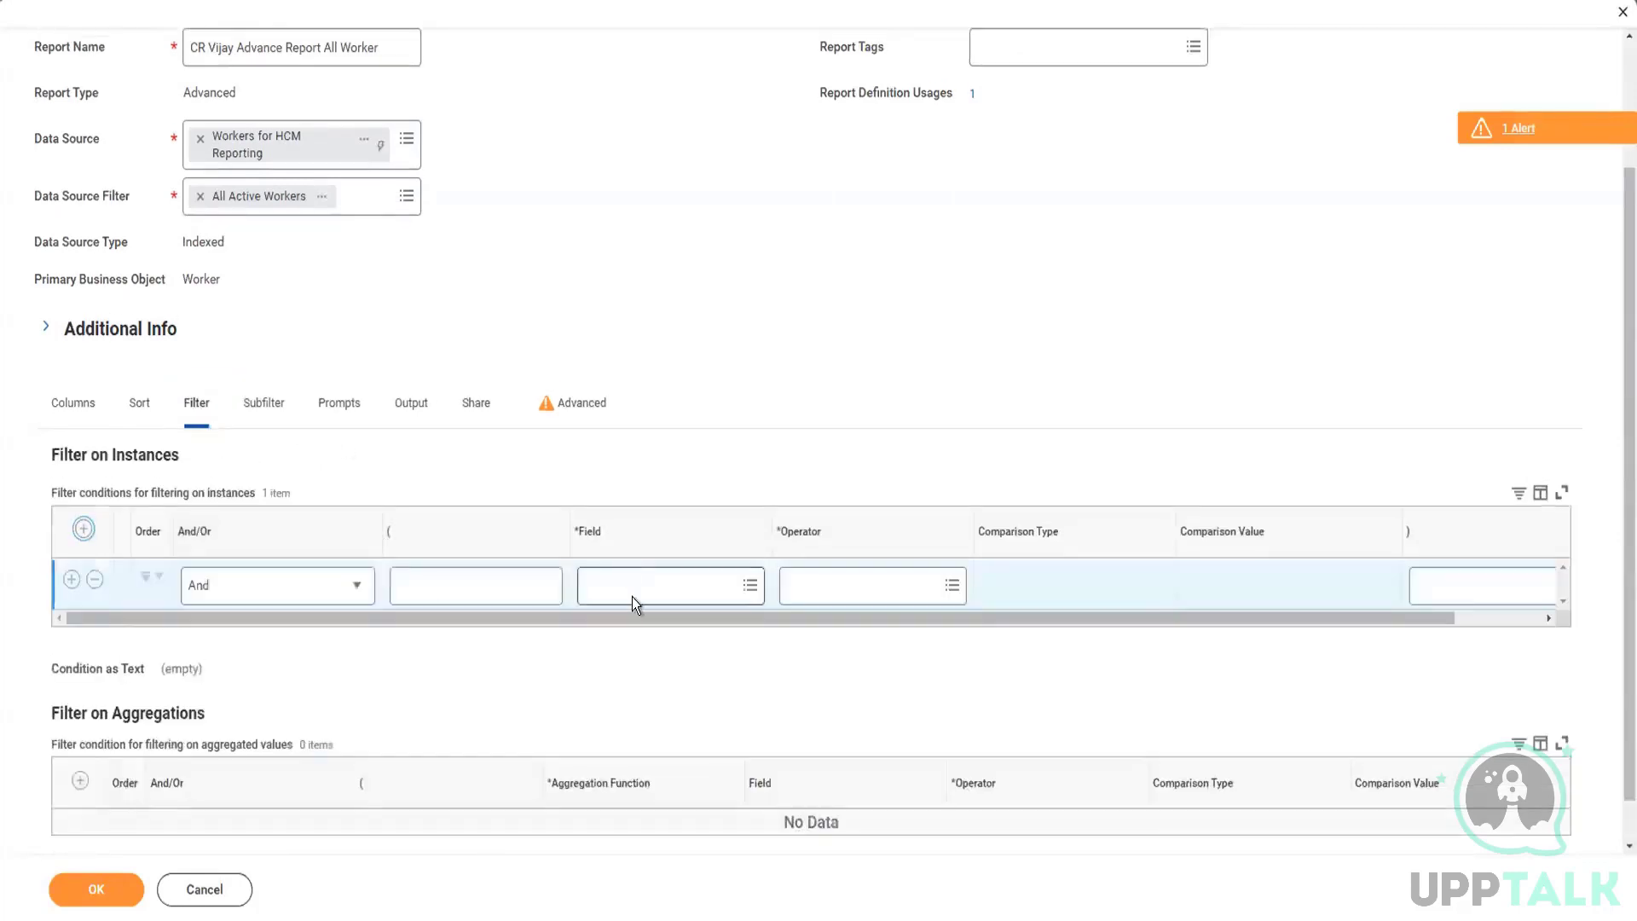
# Step: Search the filter condition's field list for "email prim" and check the Optimized for Performance setting
pyautogui.click(651, 590)
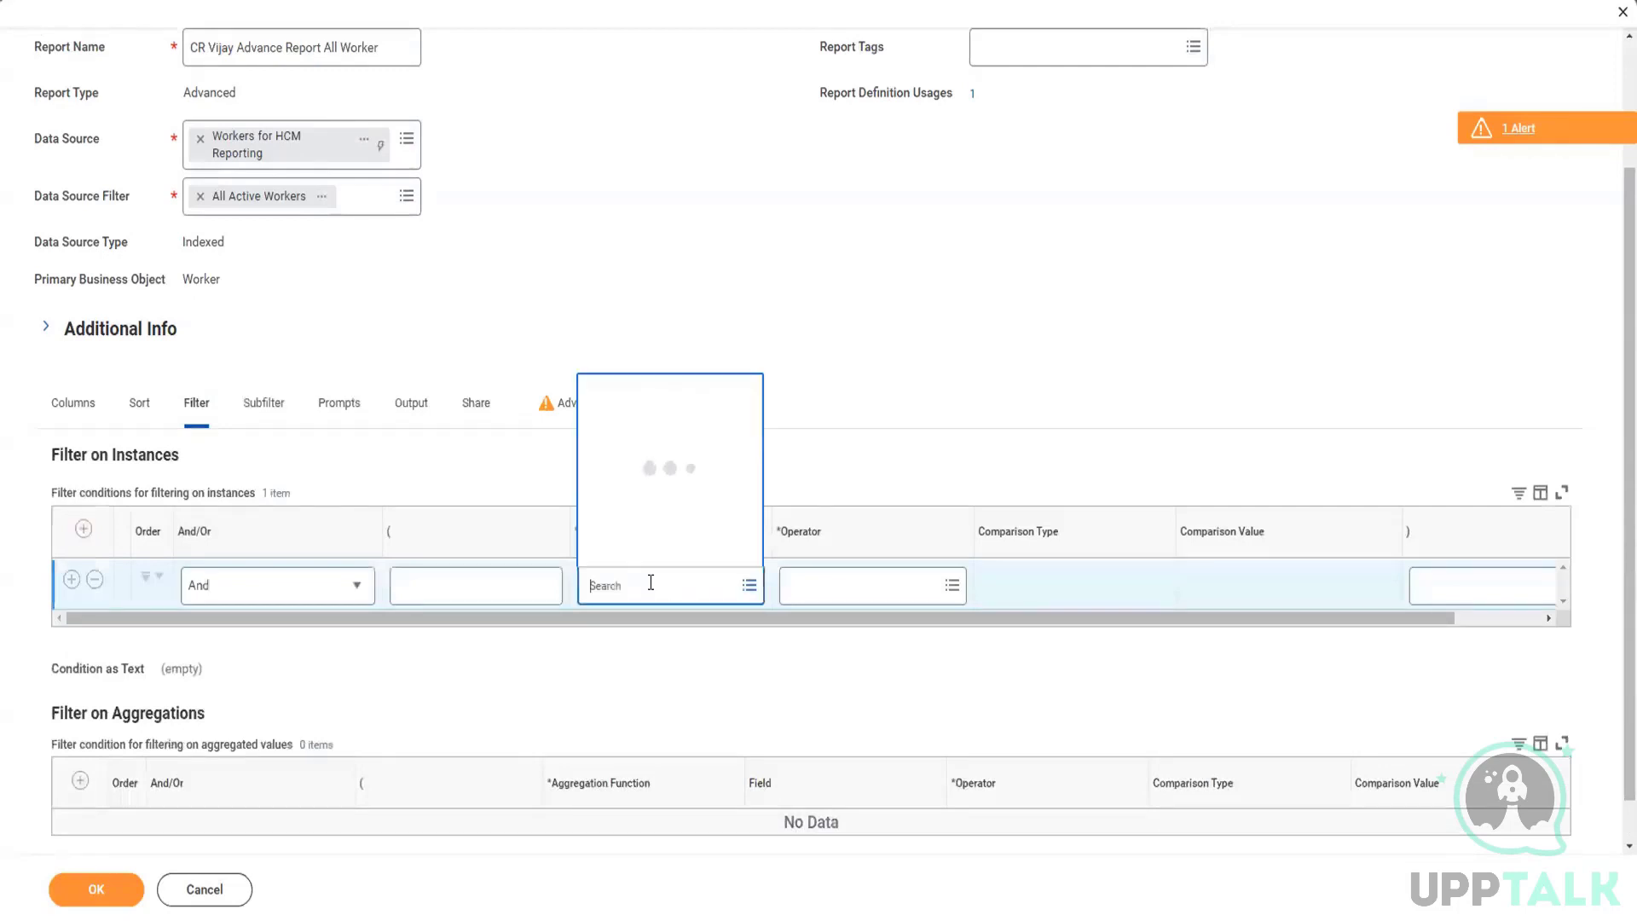
pyautogui.write('email prim')
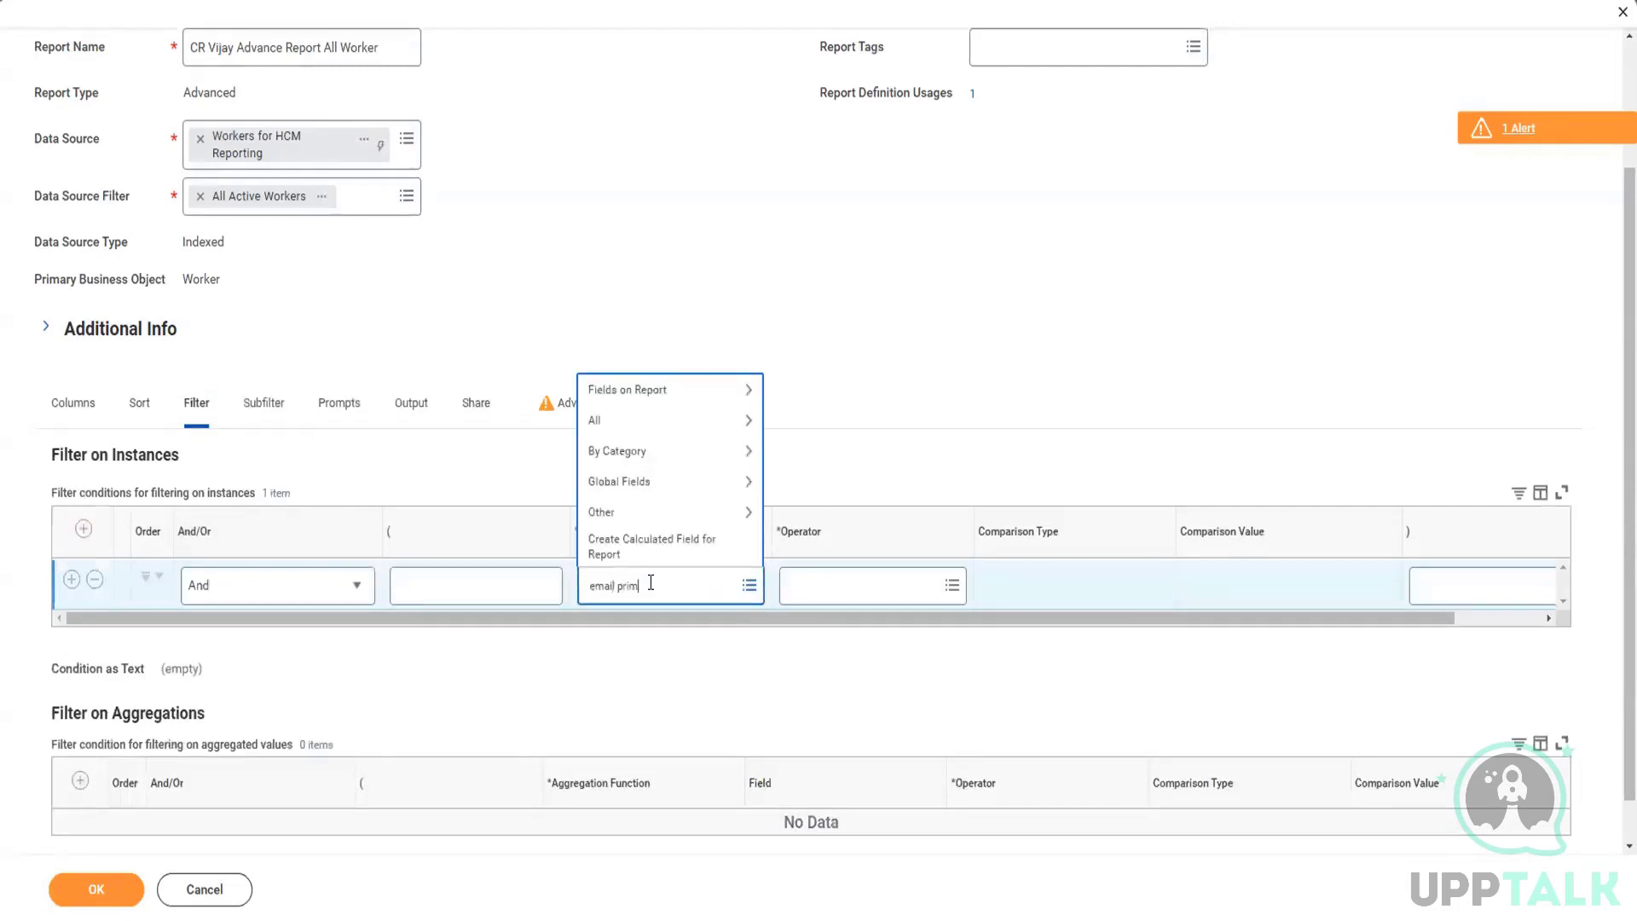
pyautogui.press('Return')
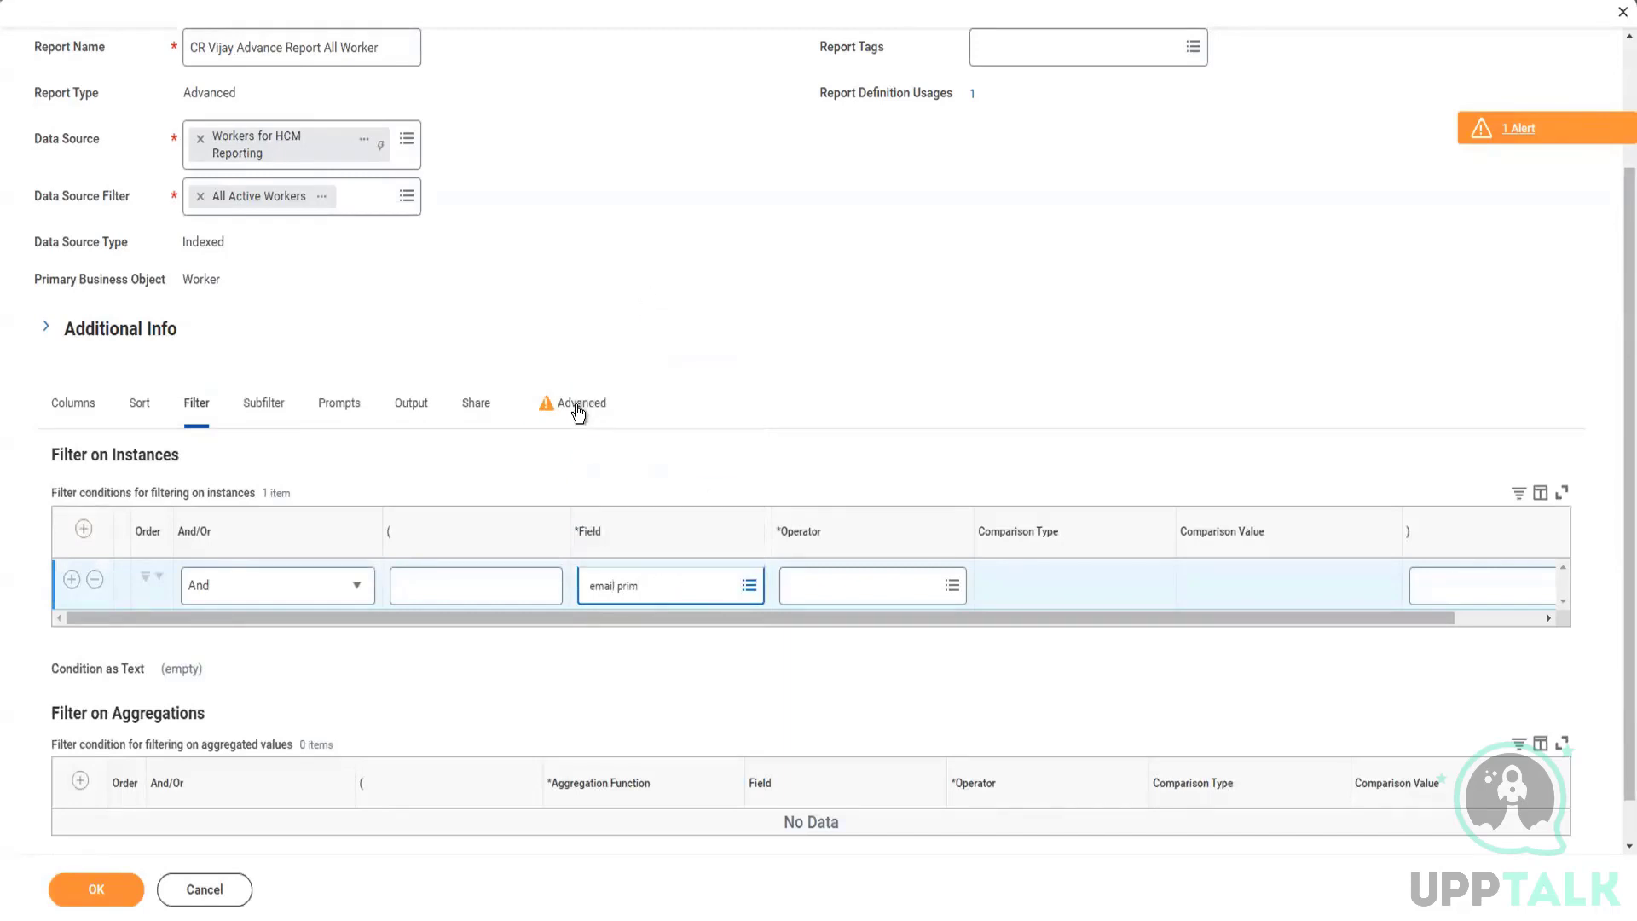
pyautogui.click(575, 406)
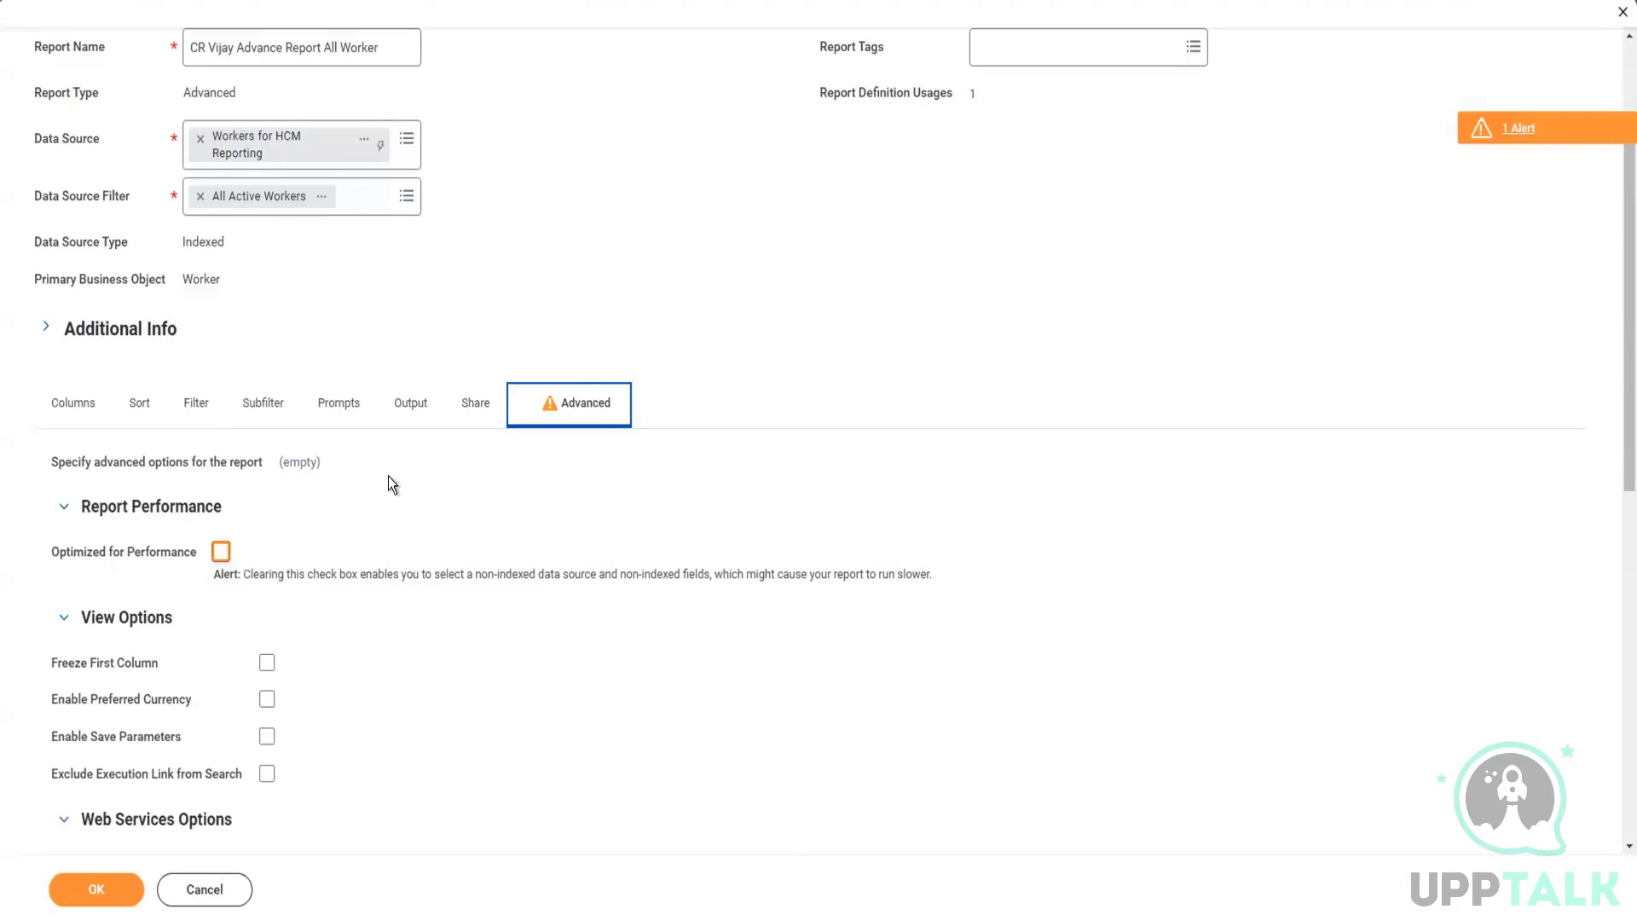
# Step: Add a fourth report column for the Worker business object using the Dependents field
pyautogui.click(62, 417)
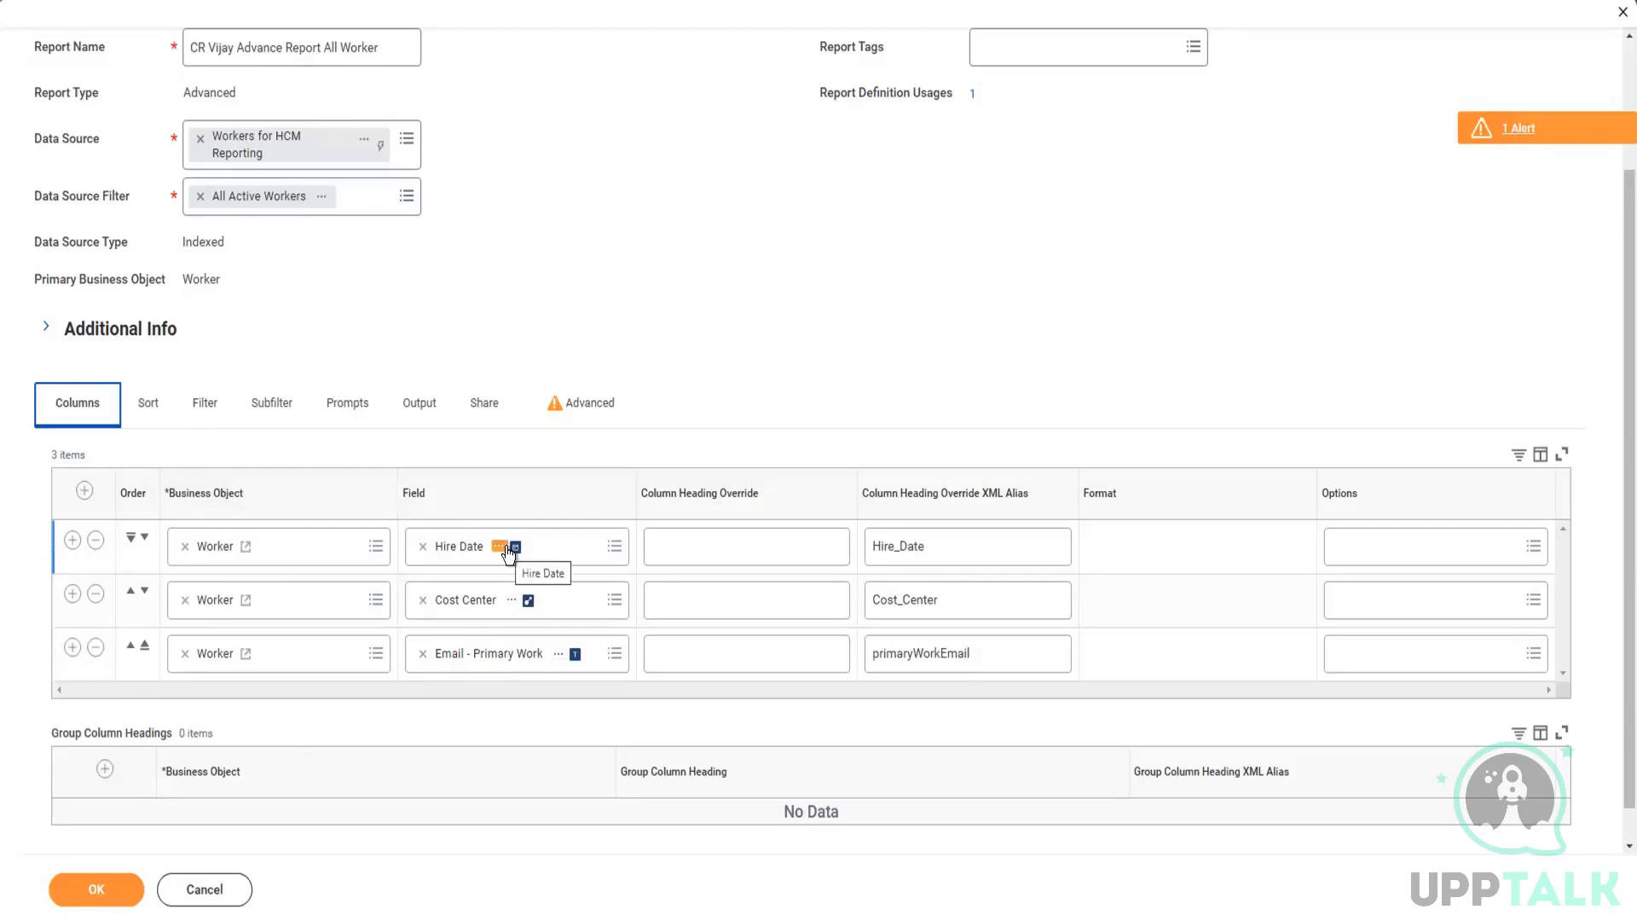
pyautogui.click(73, 647)
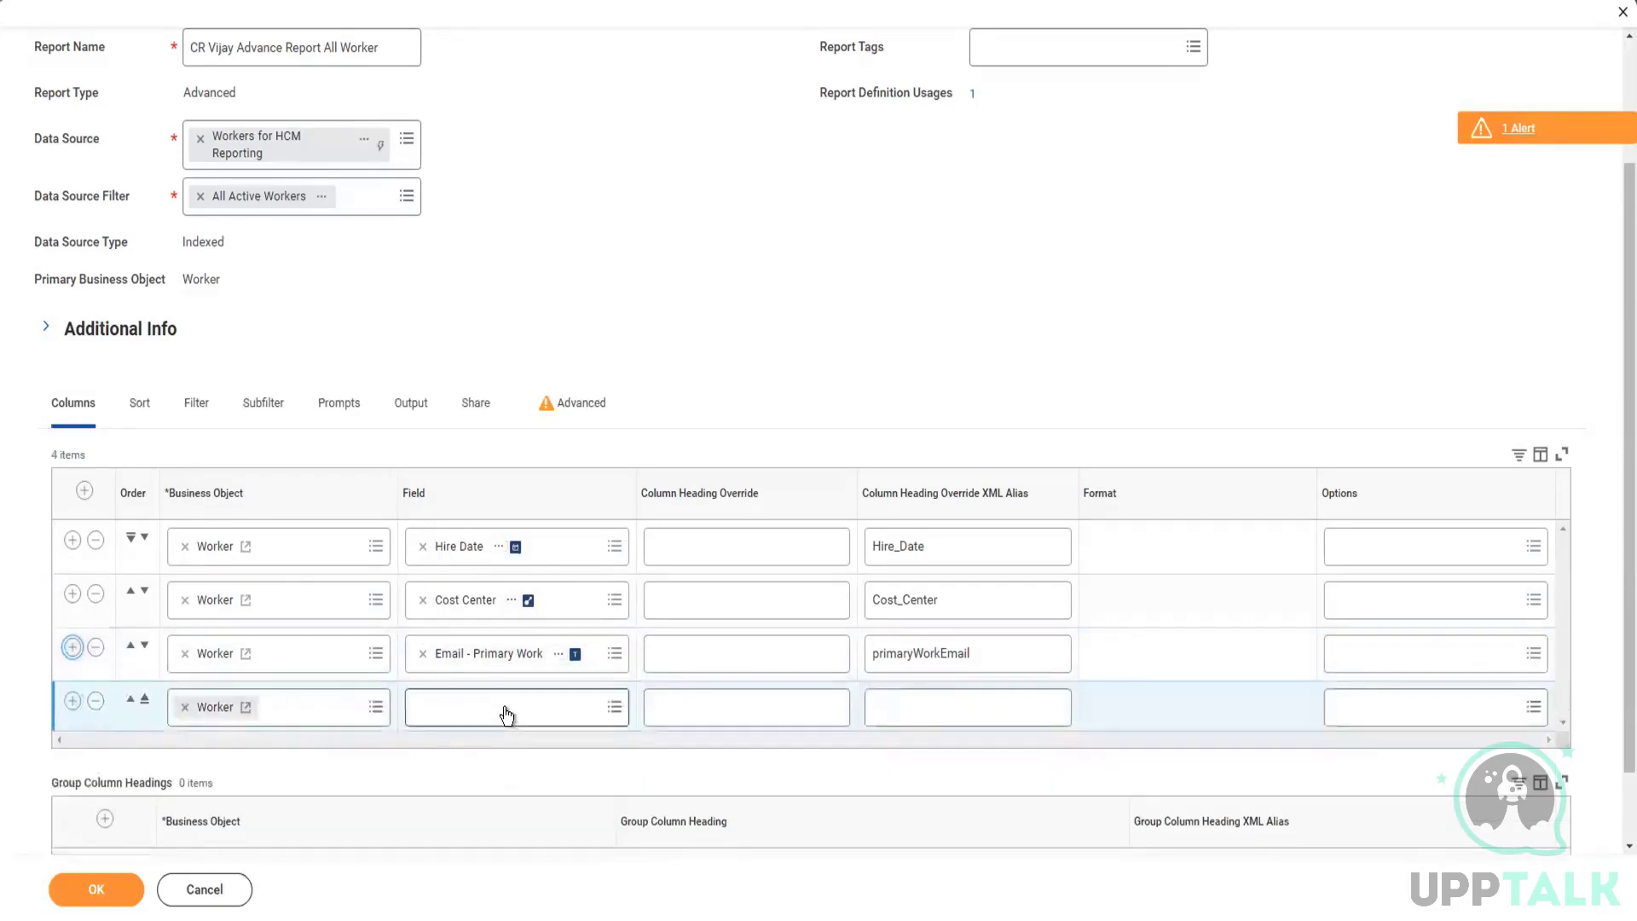
pyautogui.click(506, 708)
pyautogui.write('de')
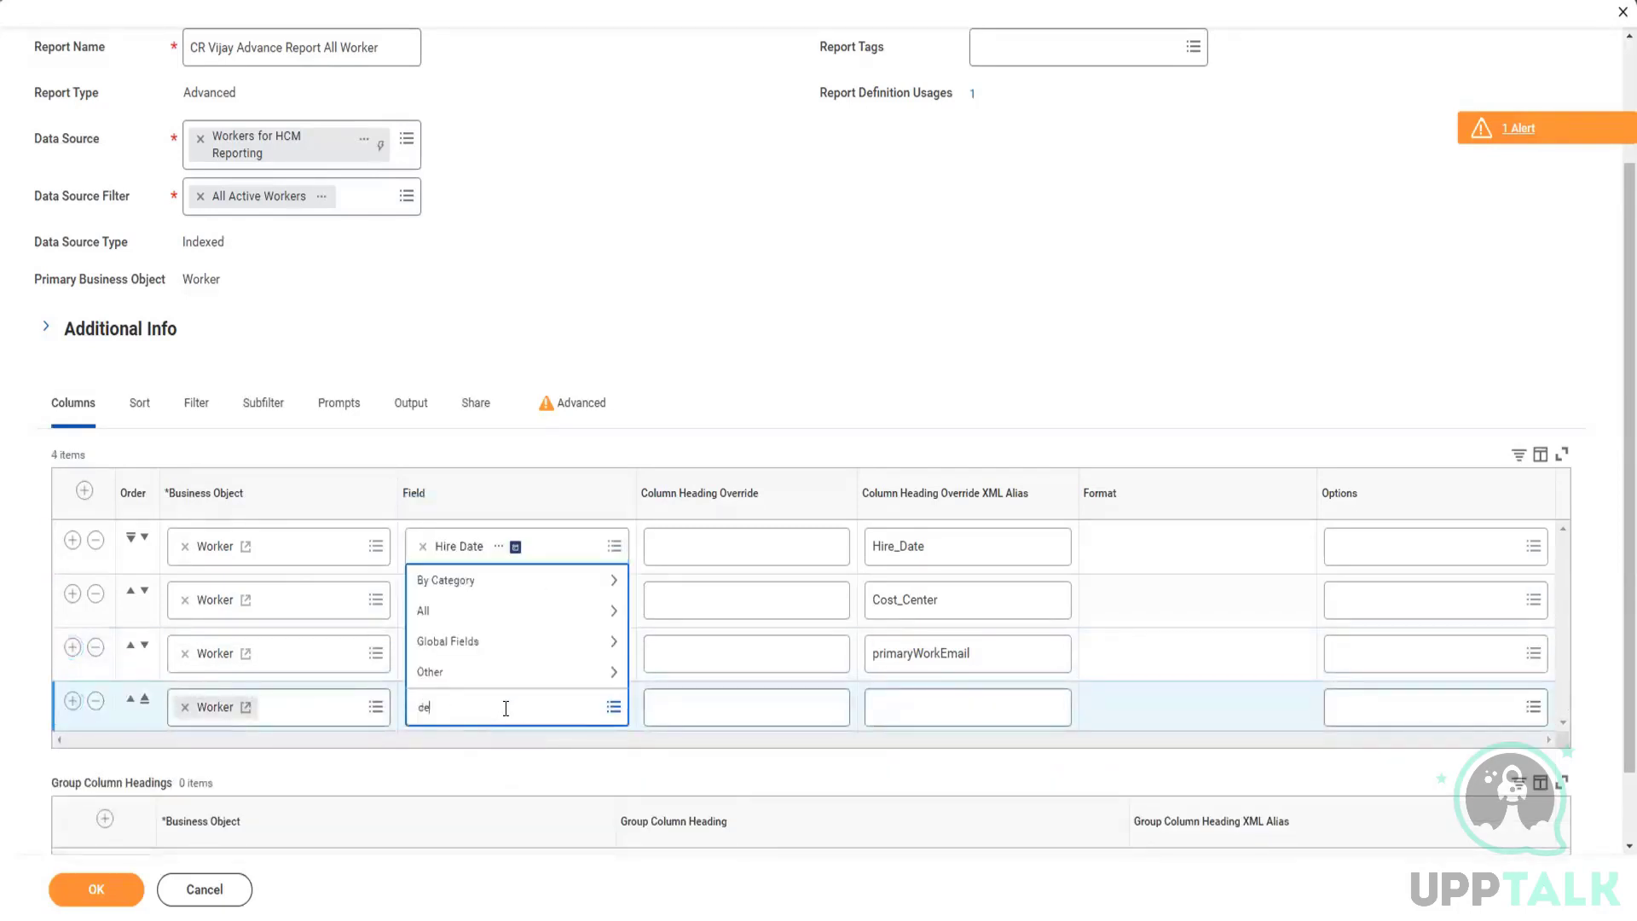
pyautogui.write('pende')
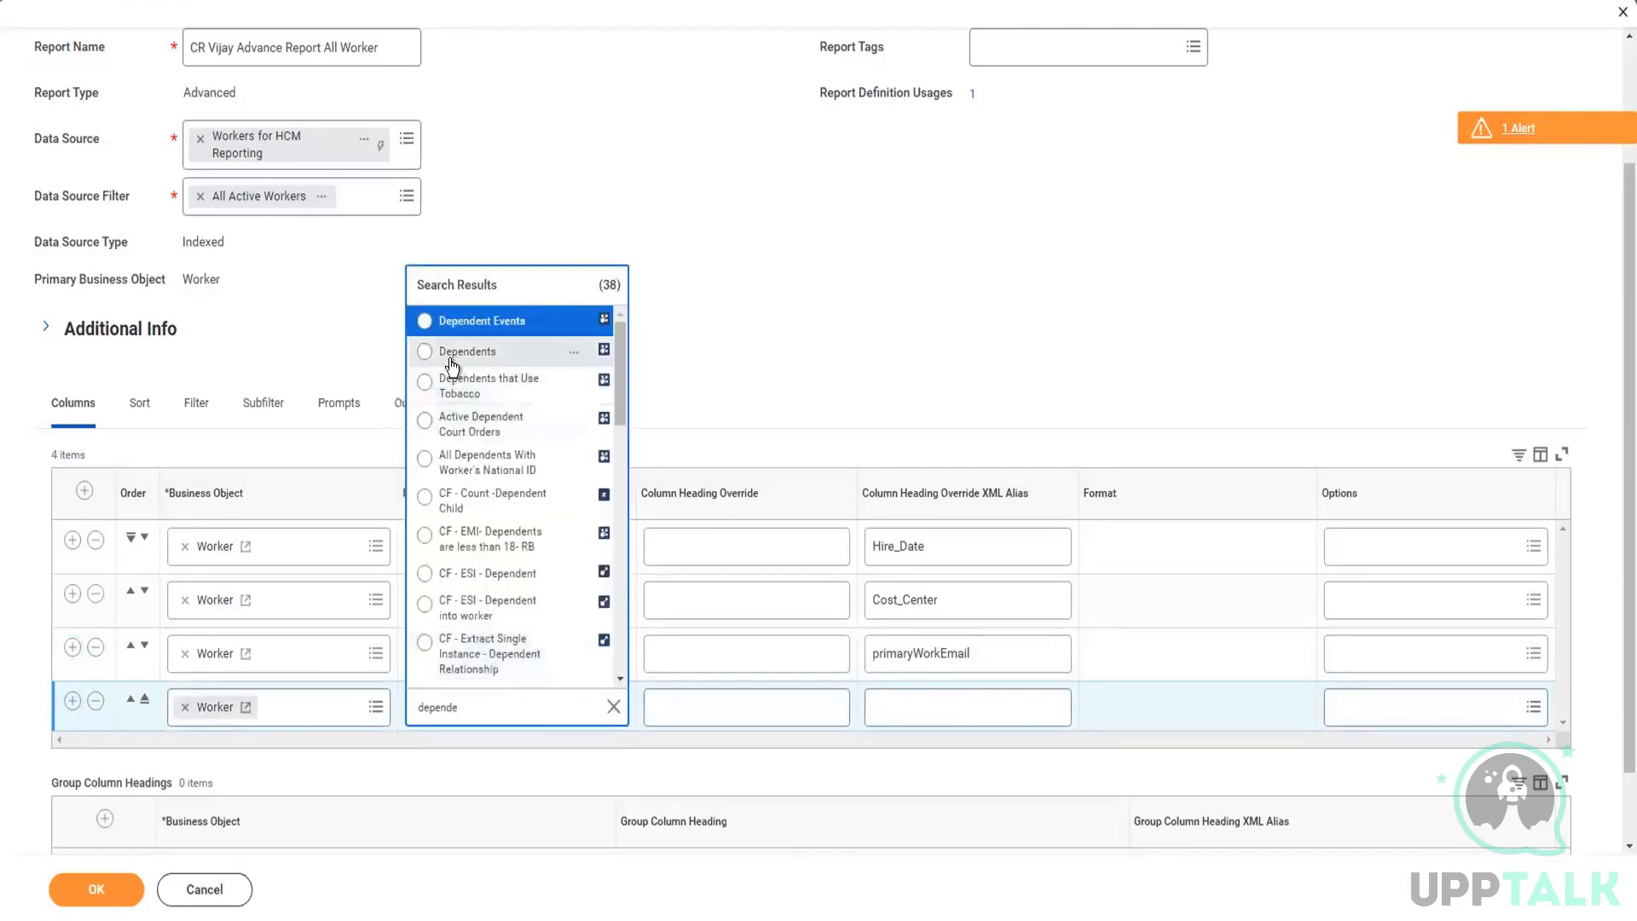
pyautogui.click(454, 353)
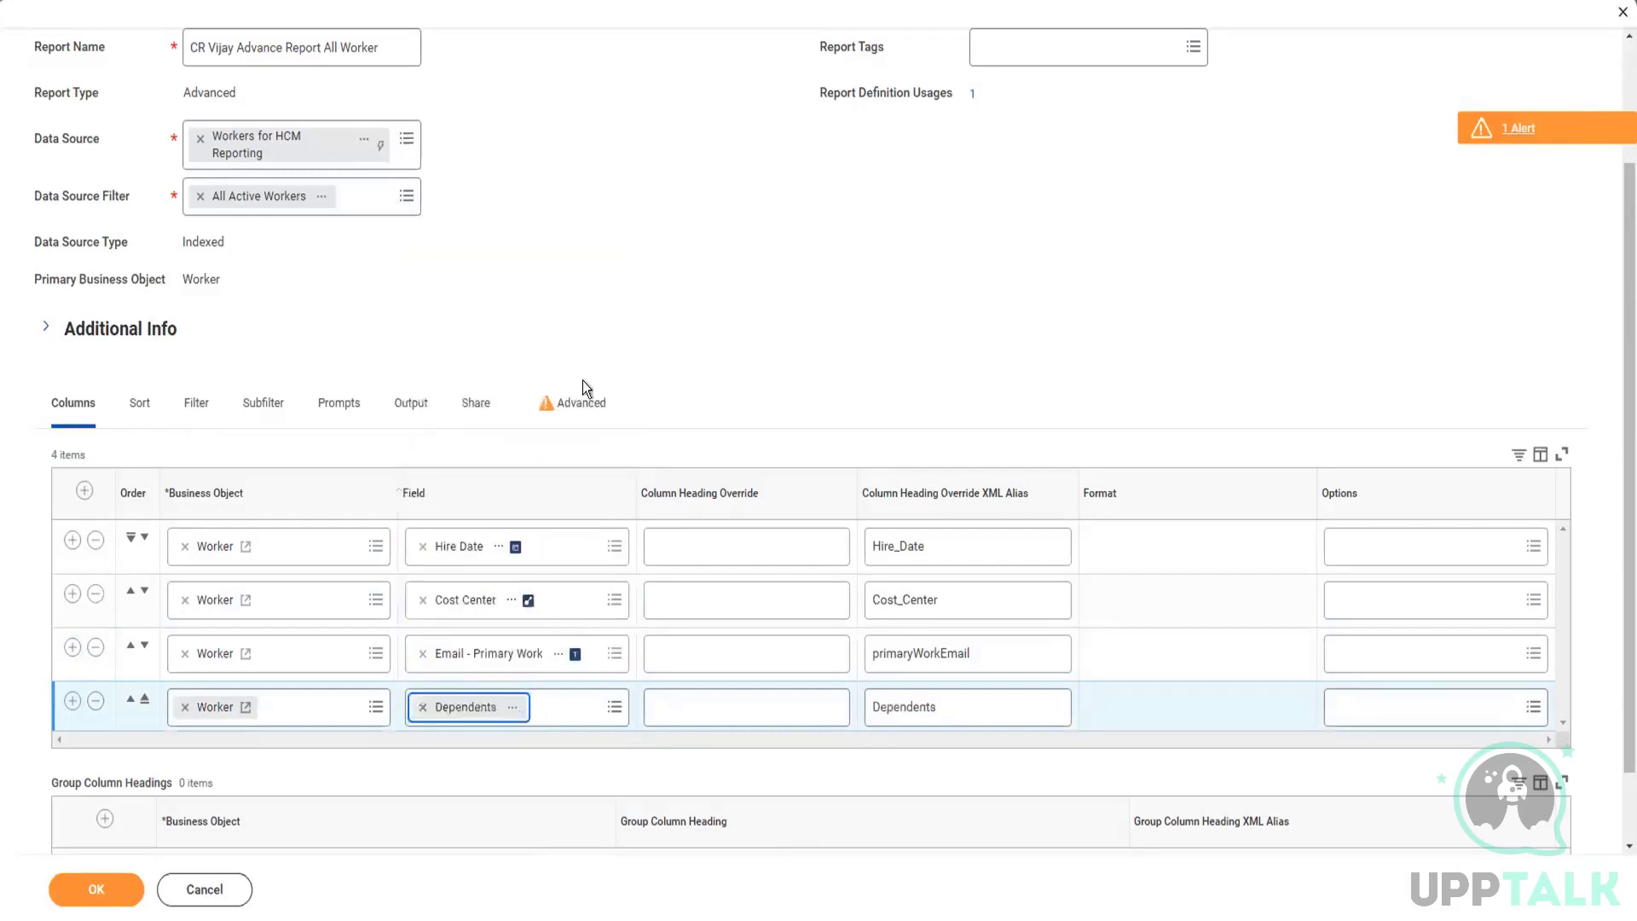
# Step: Delete the incomplete condition from Filter on Instances and save the report
pyautogui.click(576, 404)
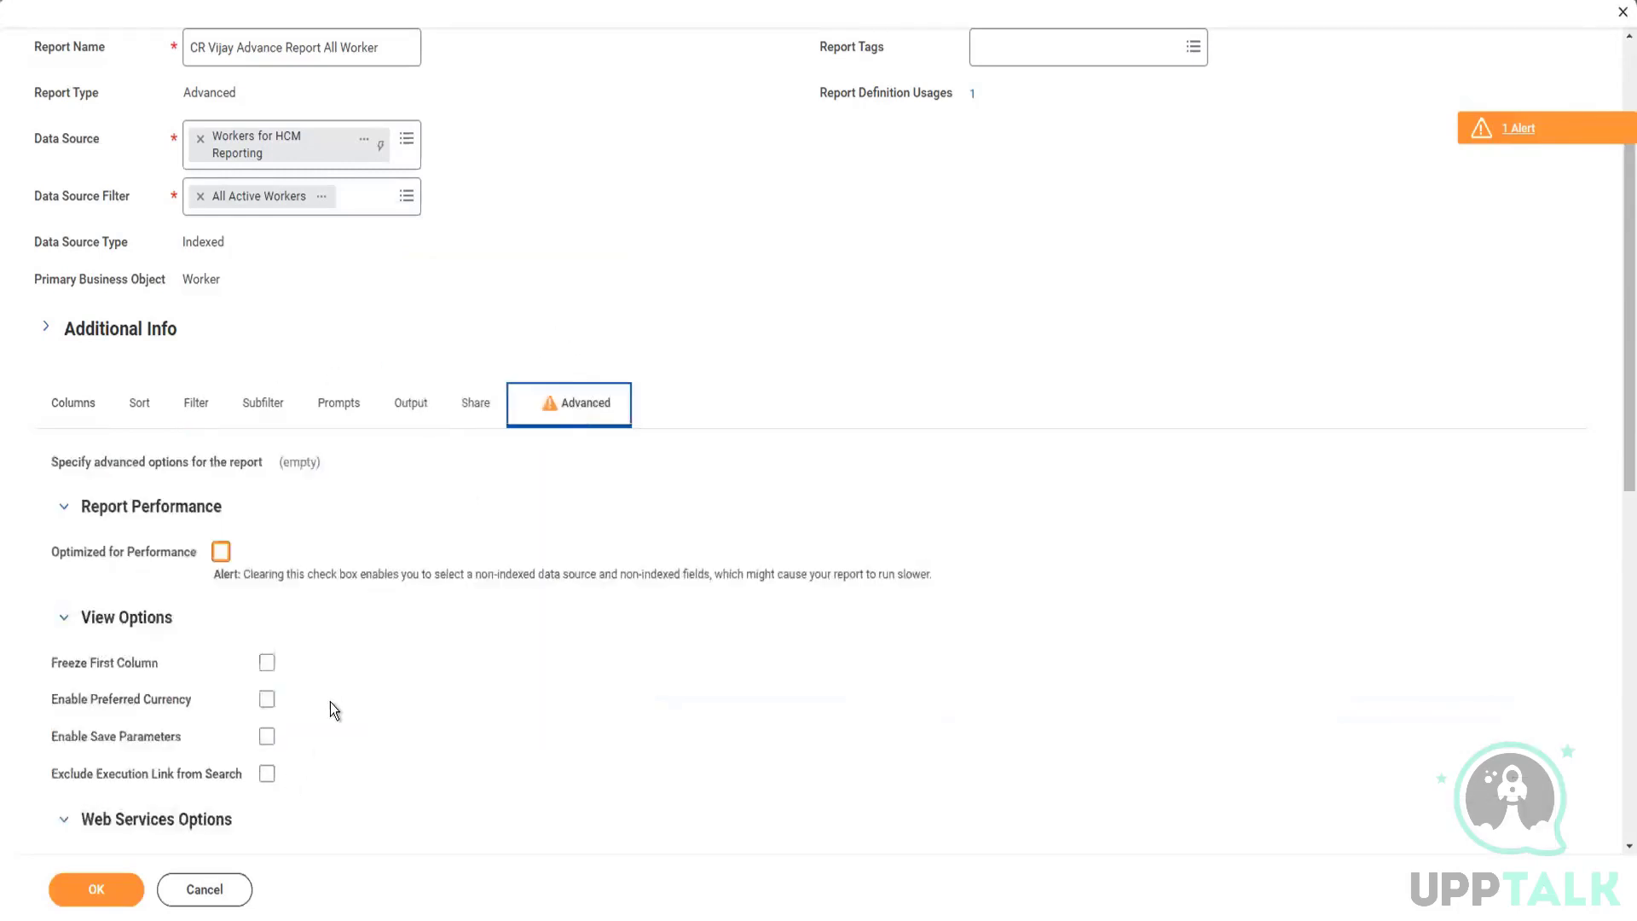
pyautogui.scroll(-7, 331, 702)
pyautogui.scroll(9, 305, 715)
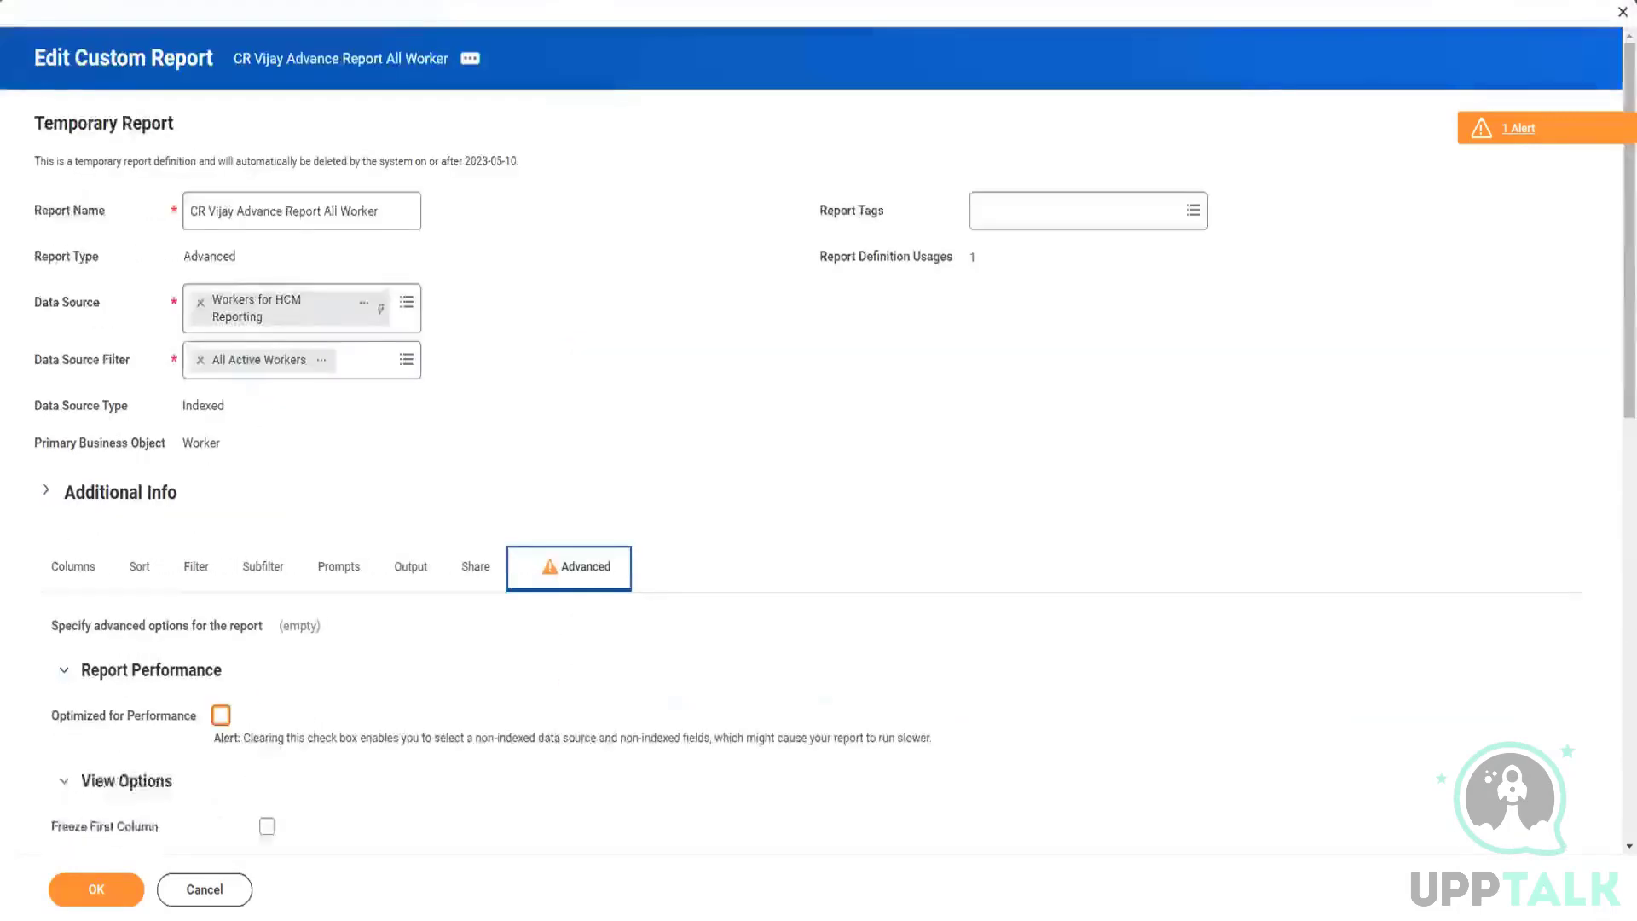
pyautogui.click(53, 891)
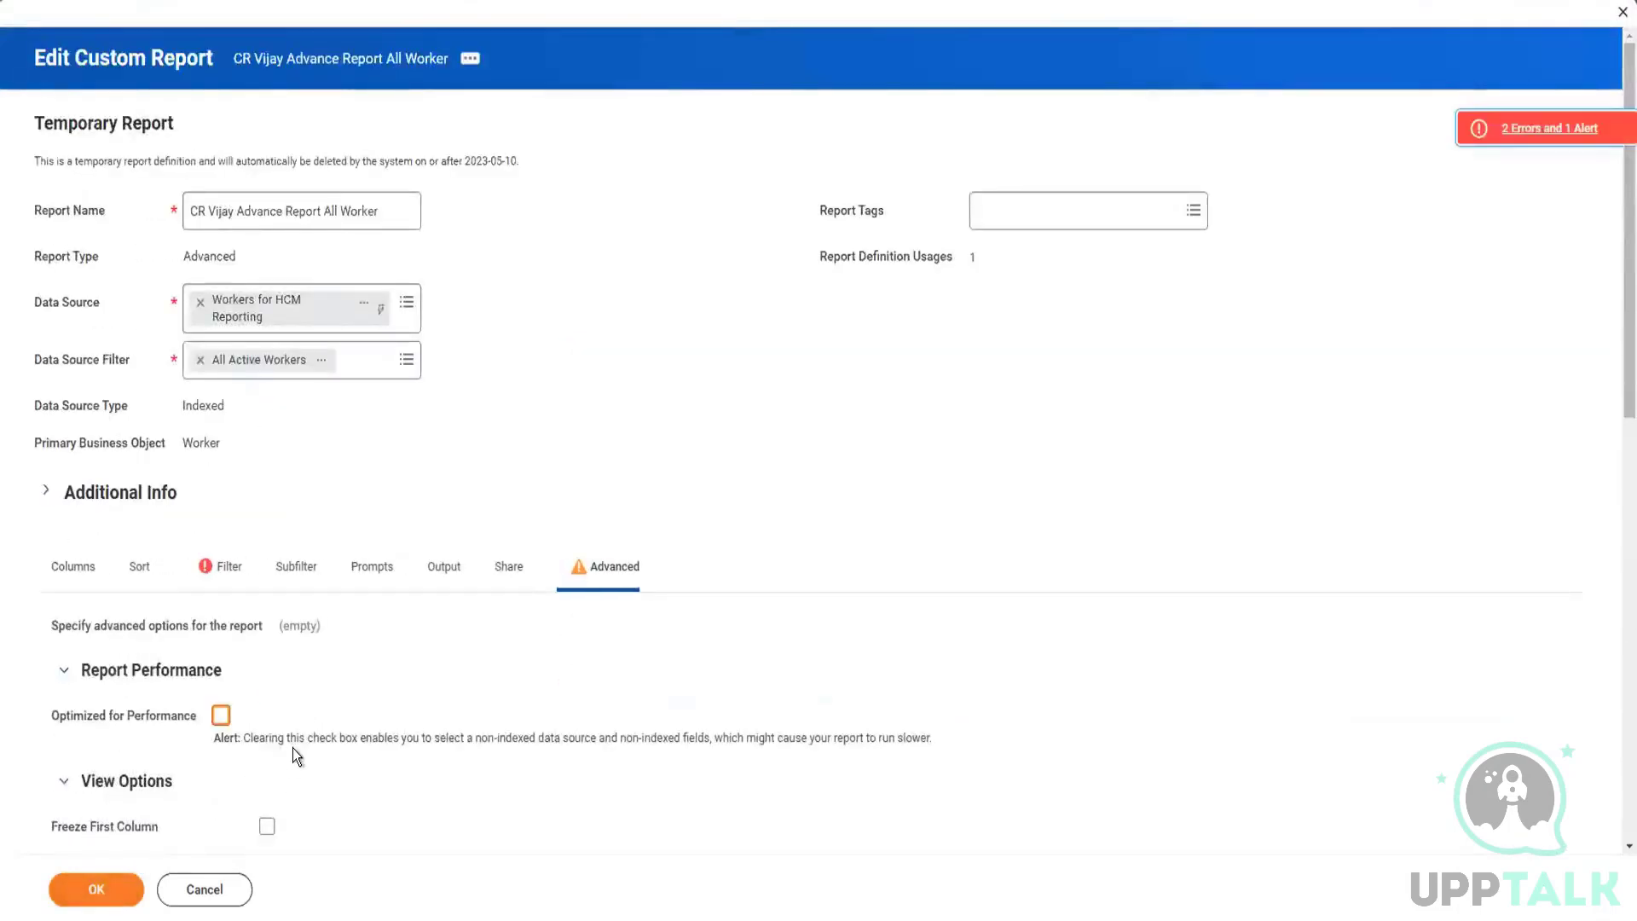
pyautogui.click(220, 566)
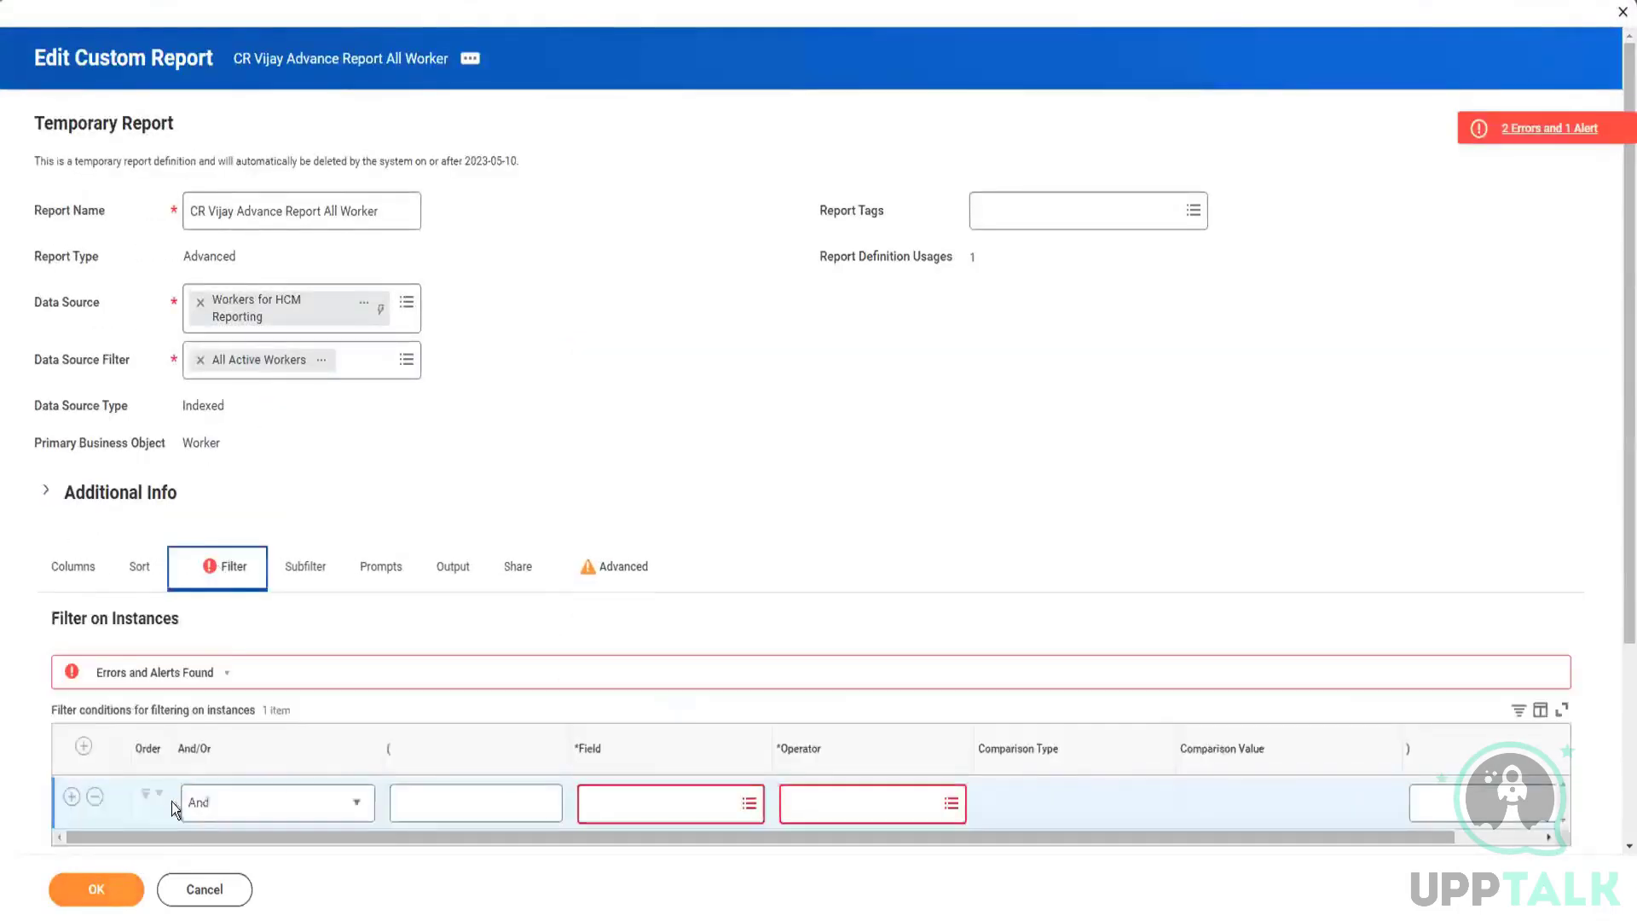
pyautogui.click(95, 799)
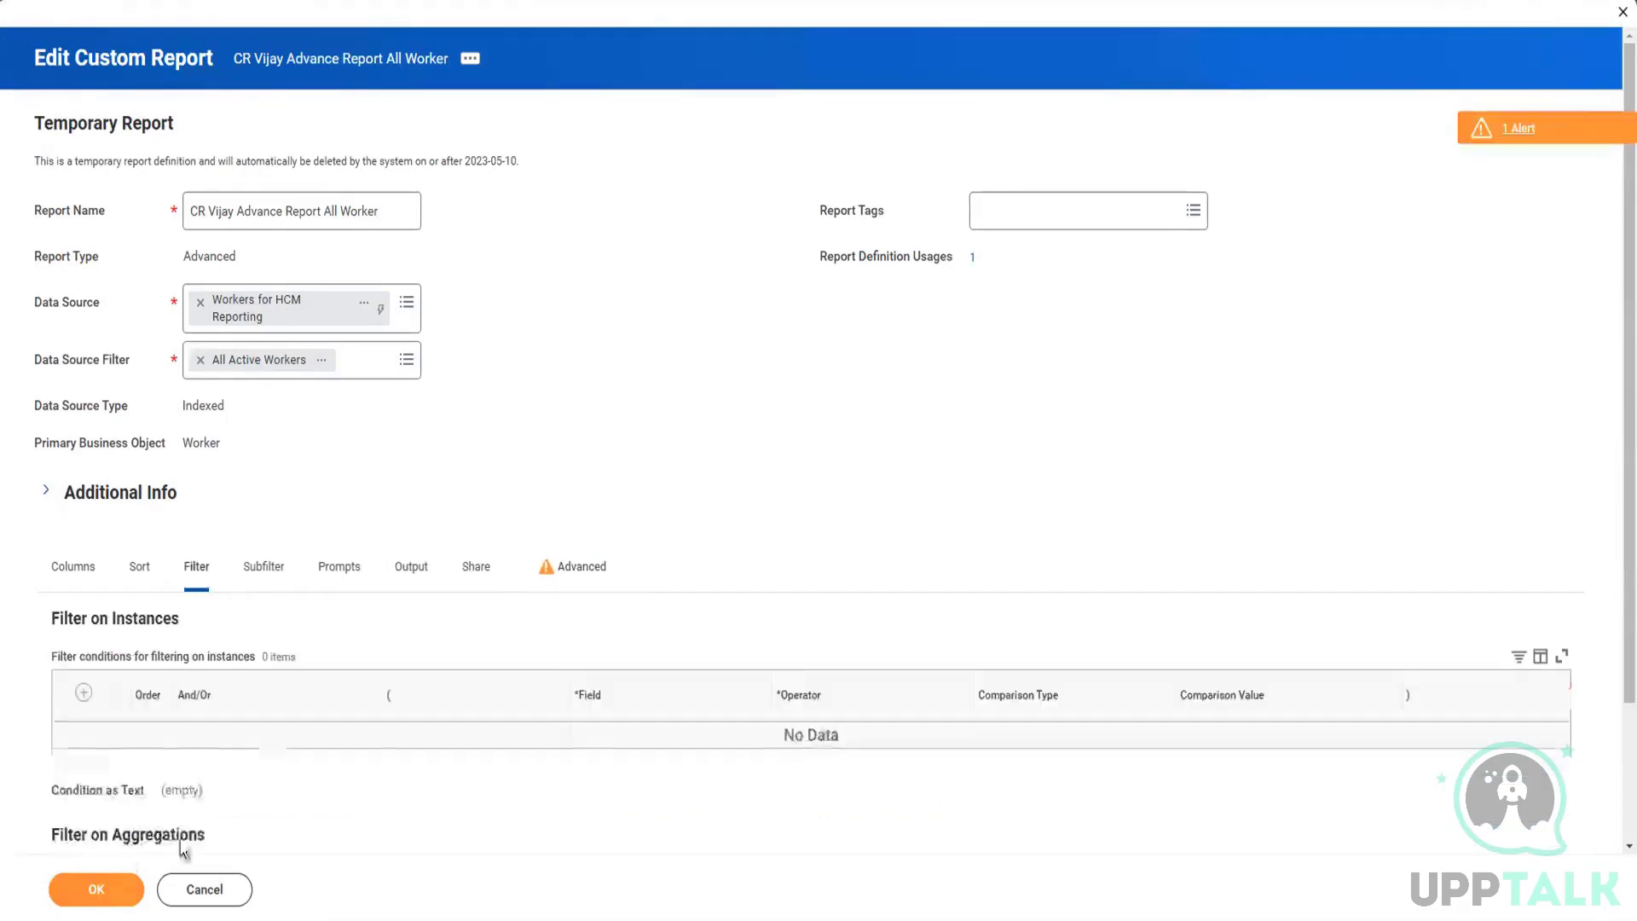
pyautogui.click(82, 585)
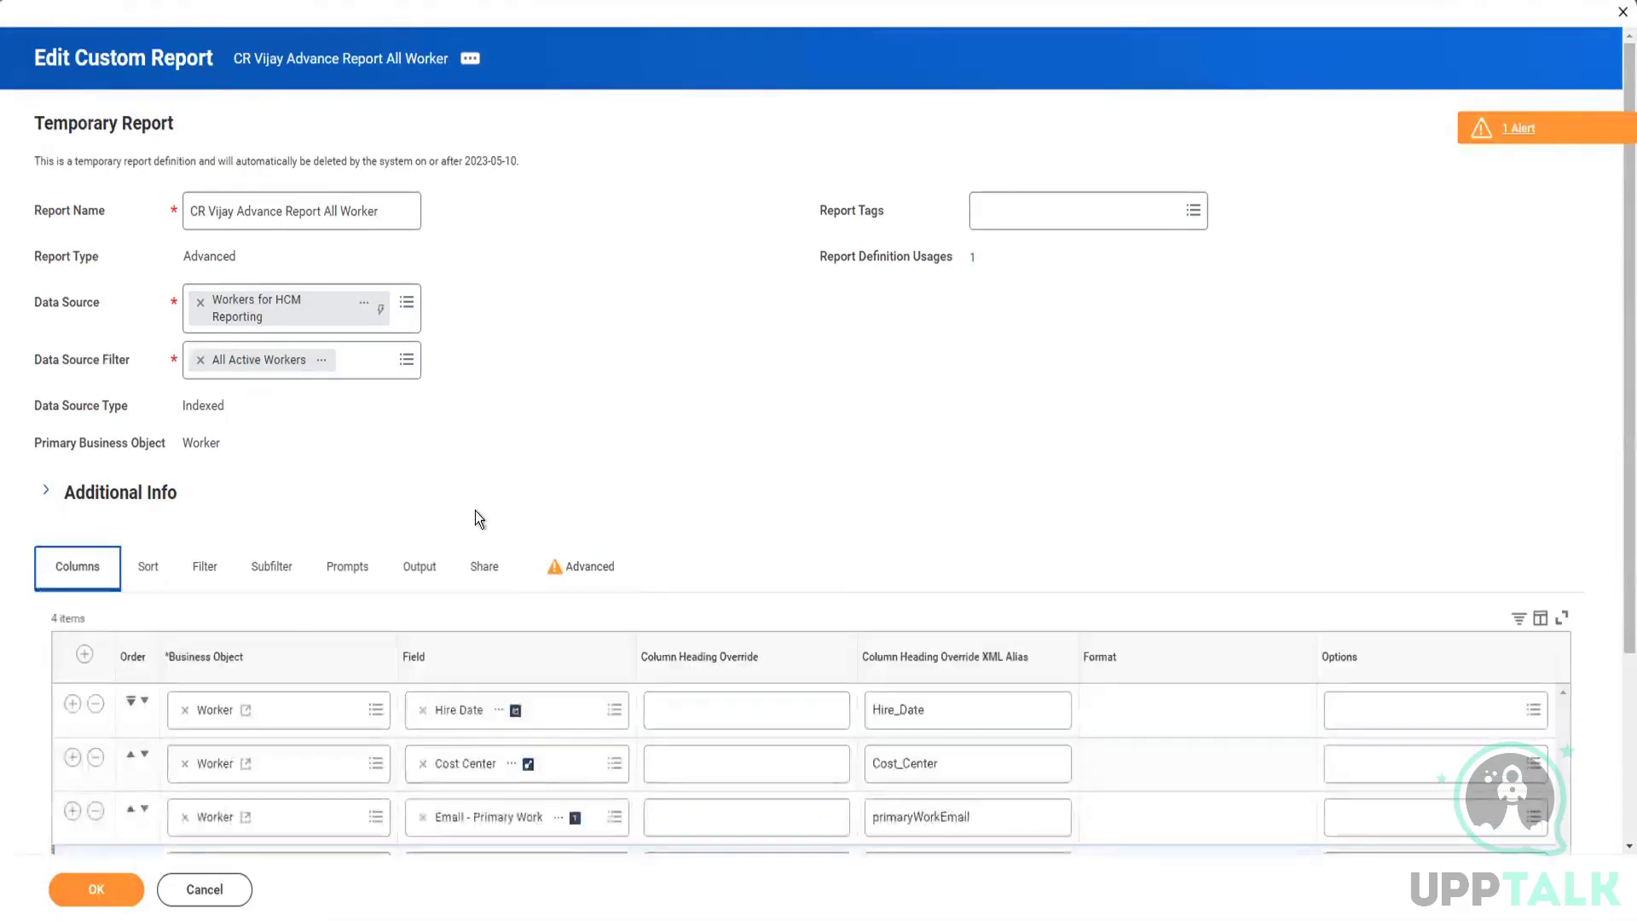
pyautogui.scroll(-2, 474, 510)
pyautogui.scroll(2, 402, 601)
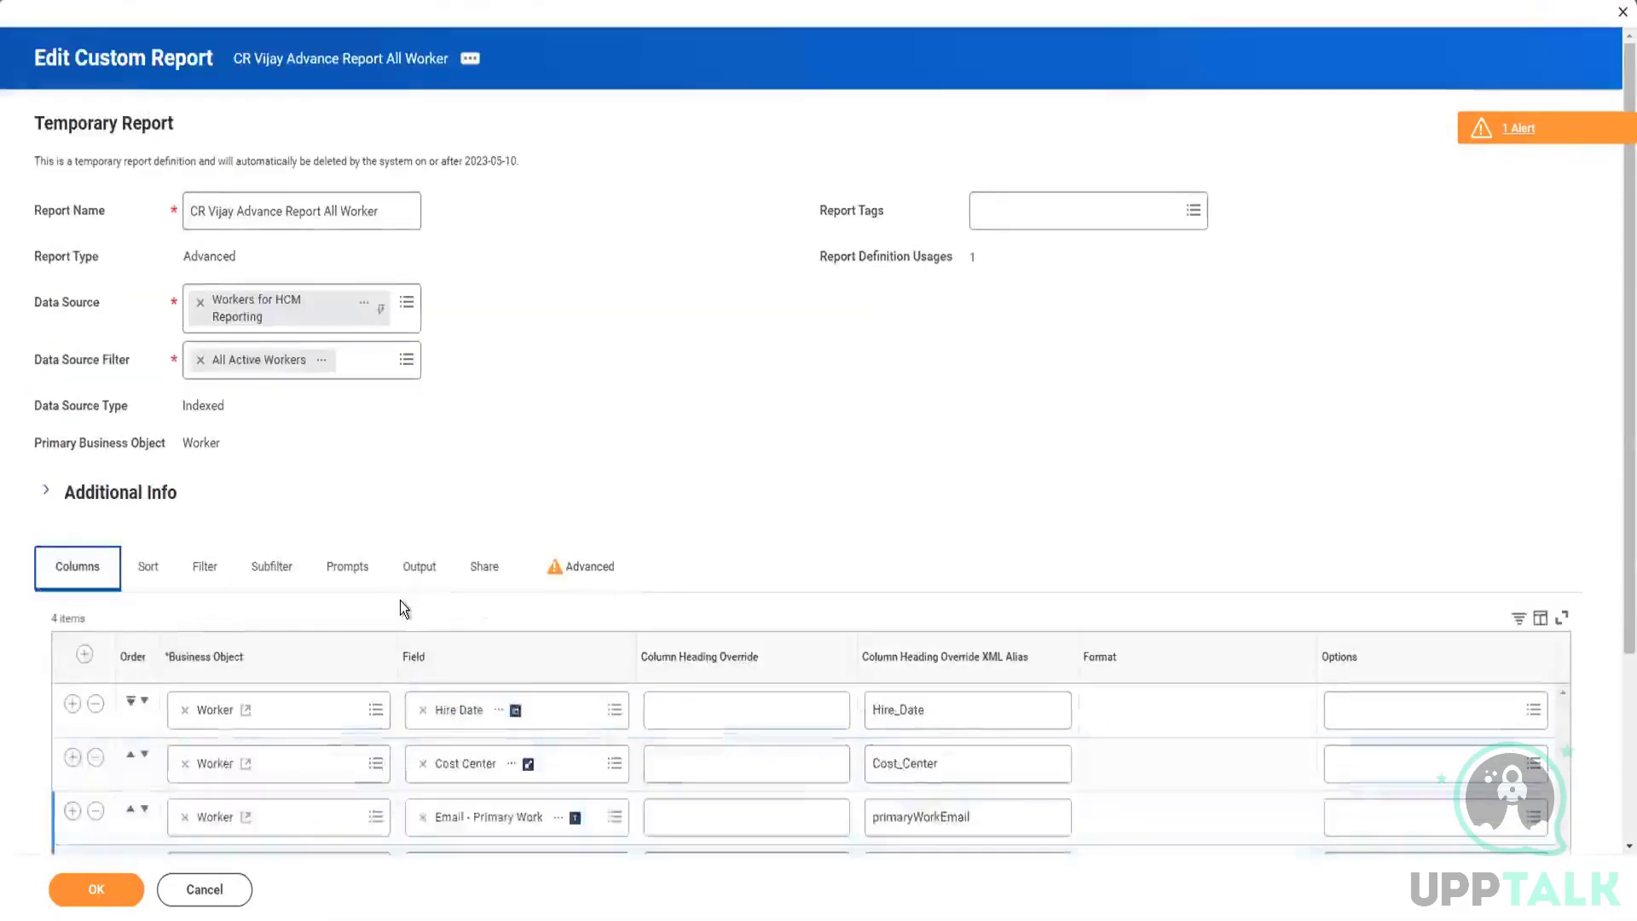
pyautogui.click(87, 891)
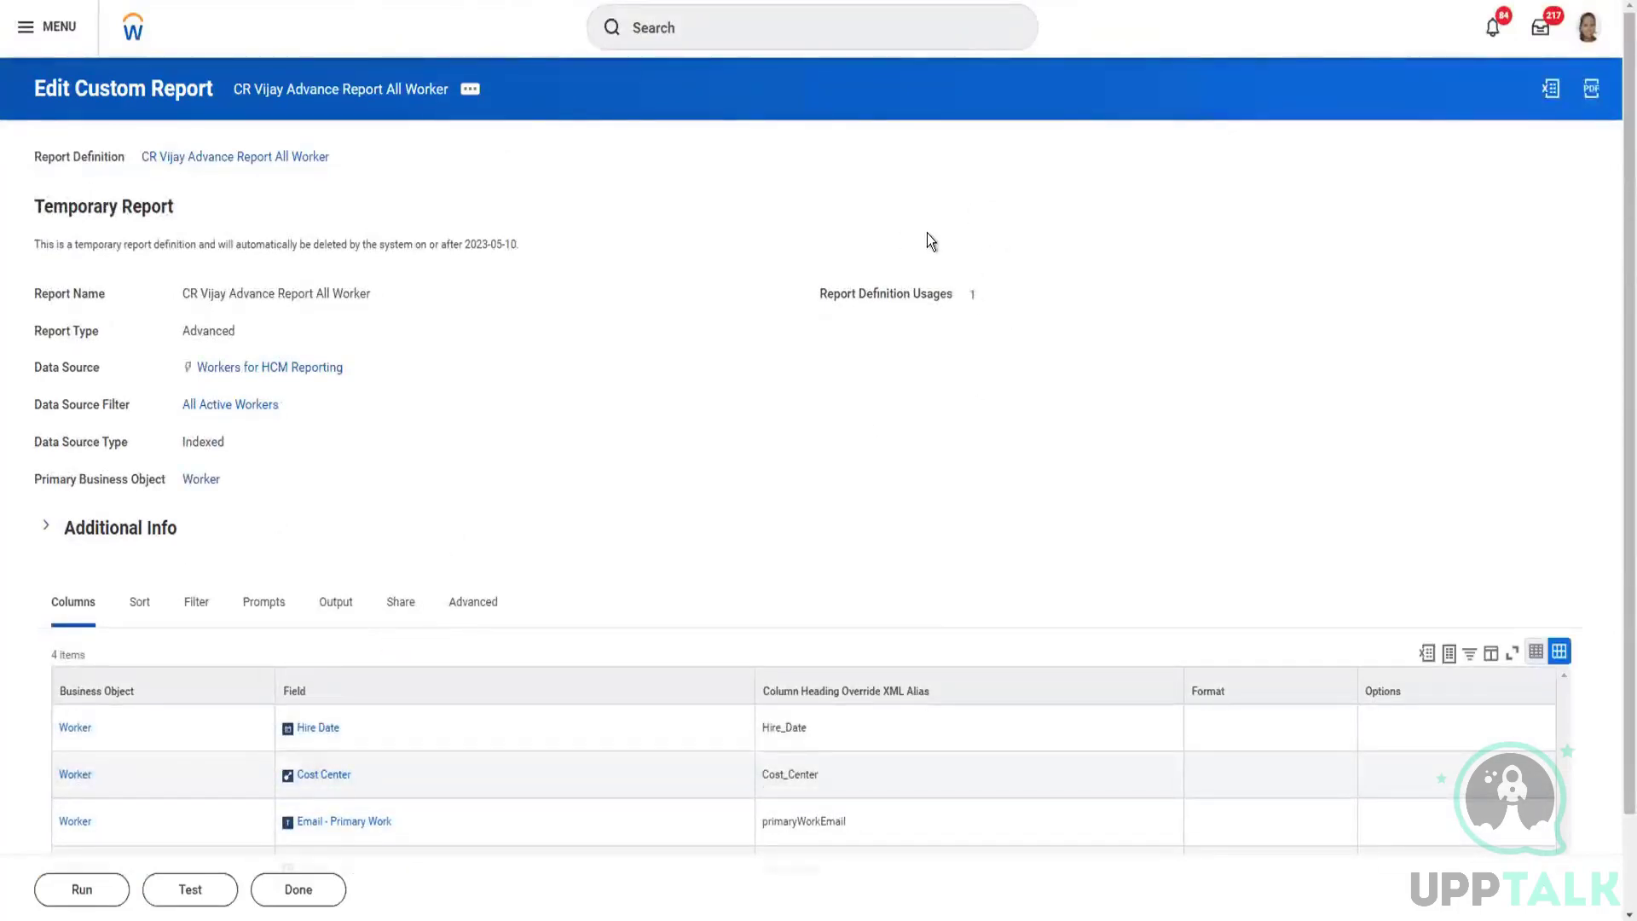
# Step: Reopen the saved report for editing to create and assign the report tag "API Report", and save the change
pyautogui.click(470, 90)
pyautogui.moveTo(547, 154)
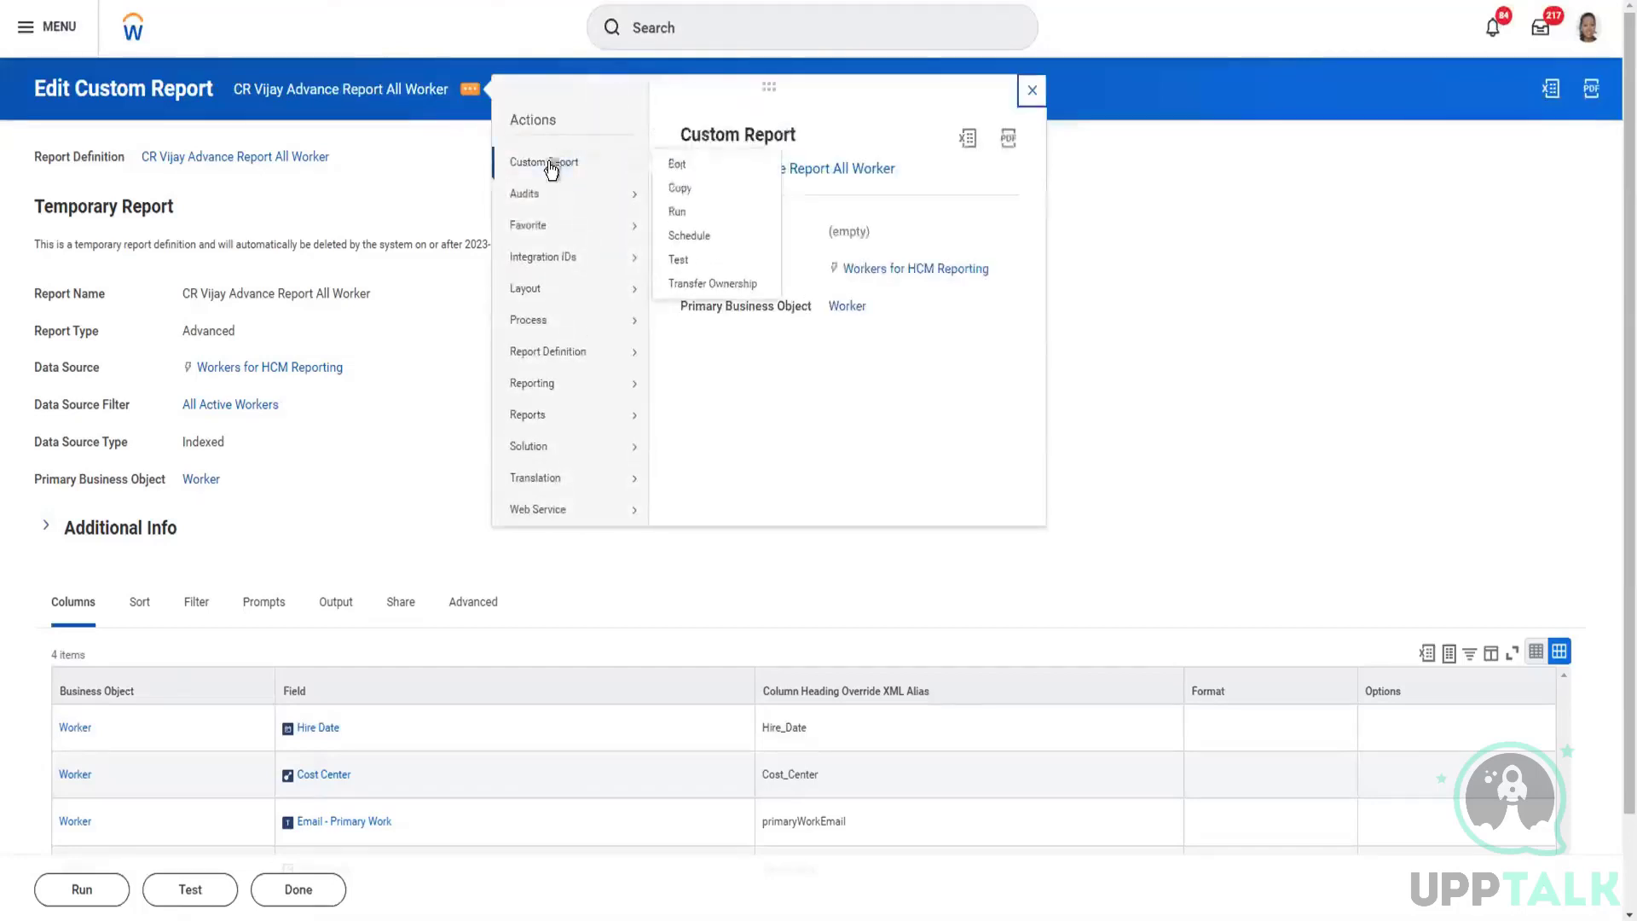
pyautogui.click(675, 164)
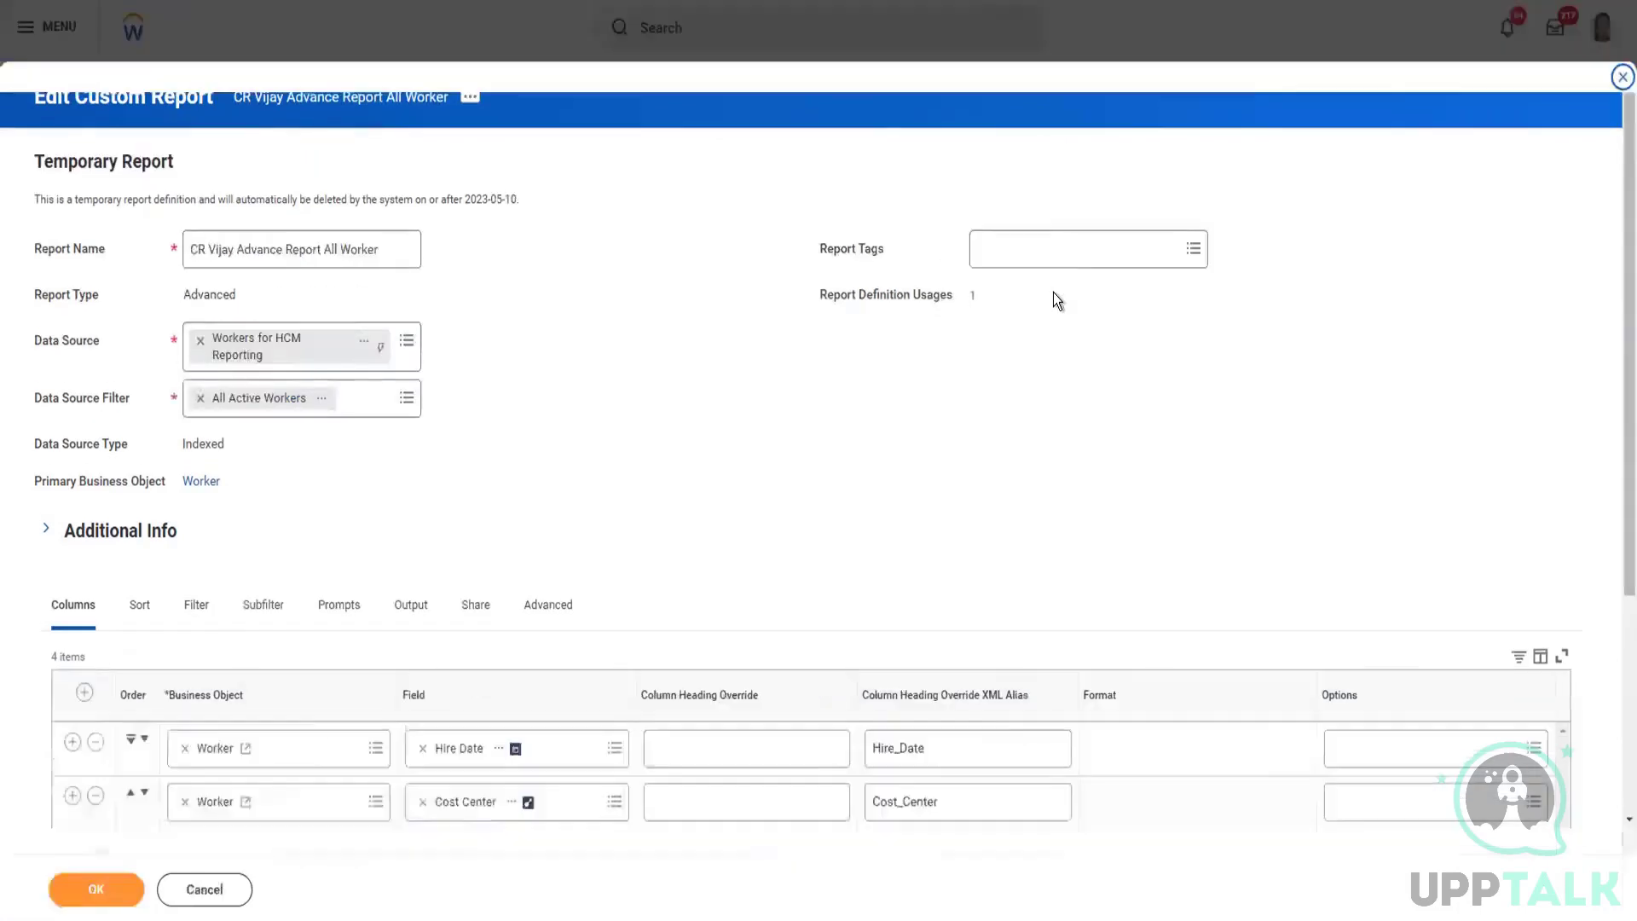
pyautogui.click(1055, 254)
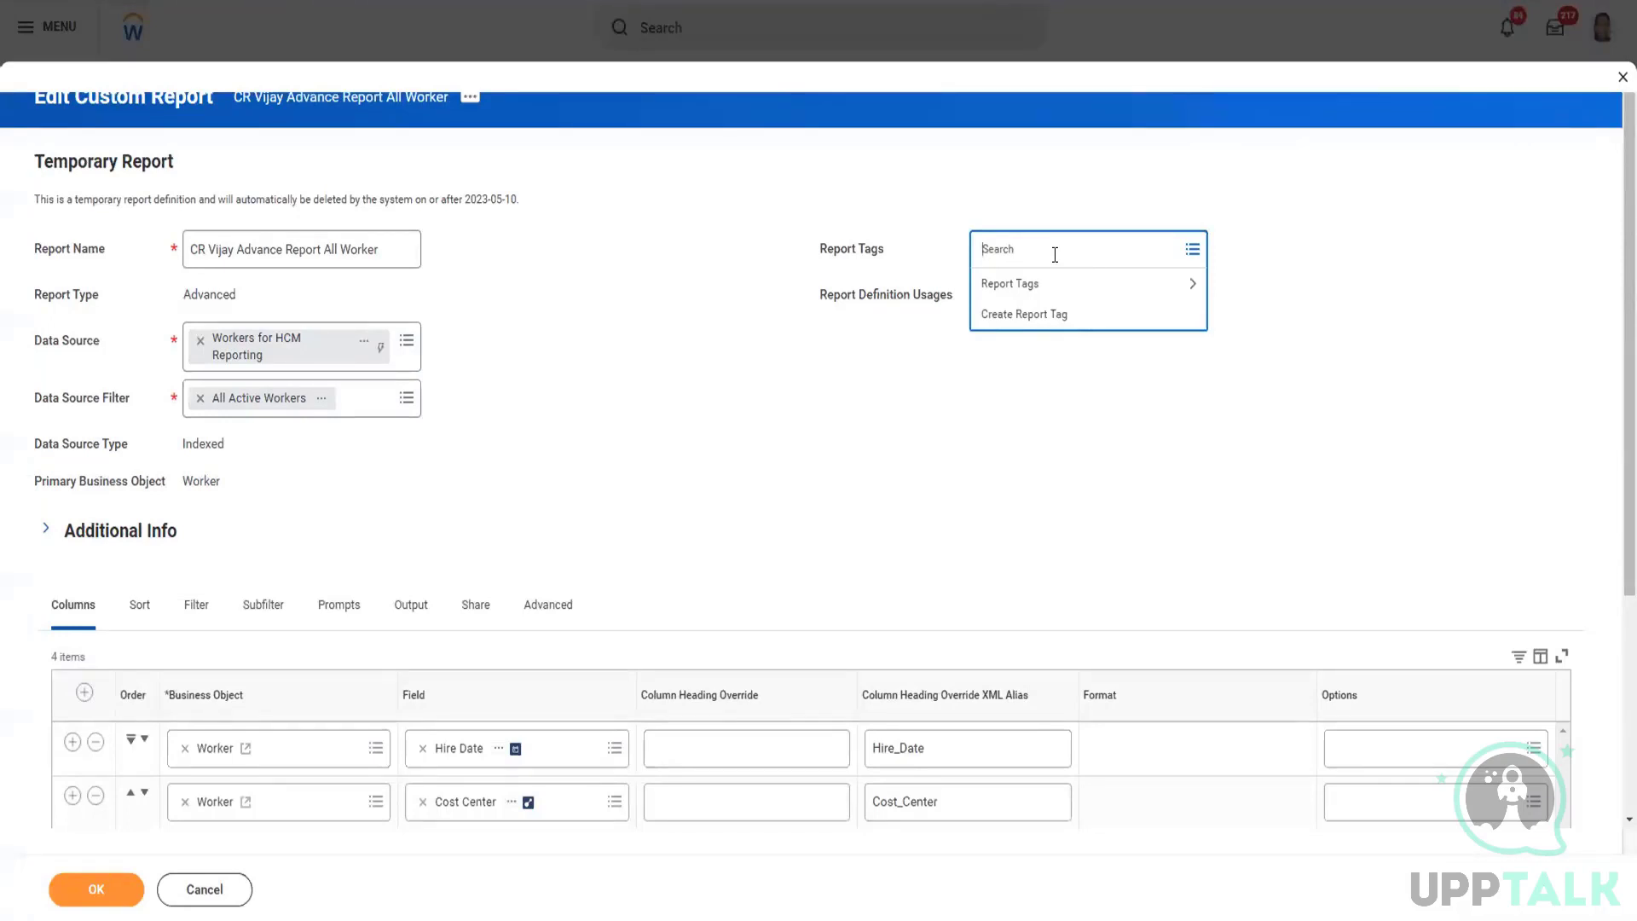
pyautogui.click(1040, 315)
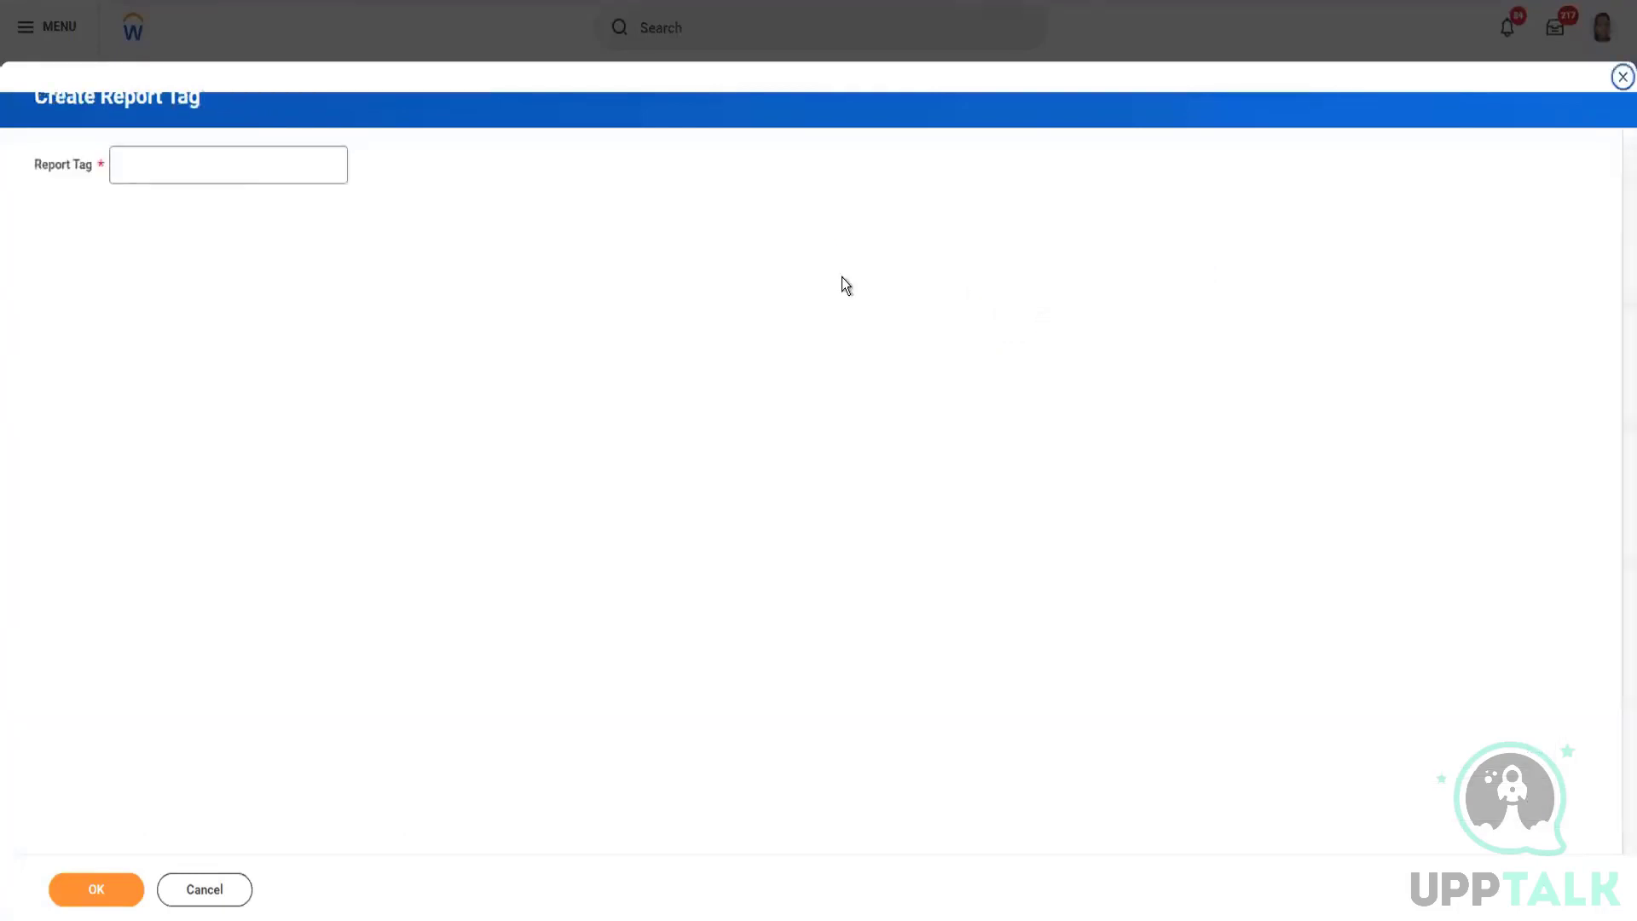
pyautogui.click(216, 168)
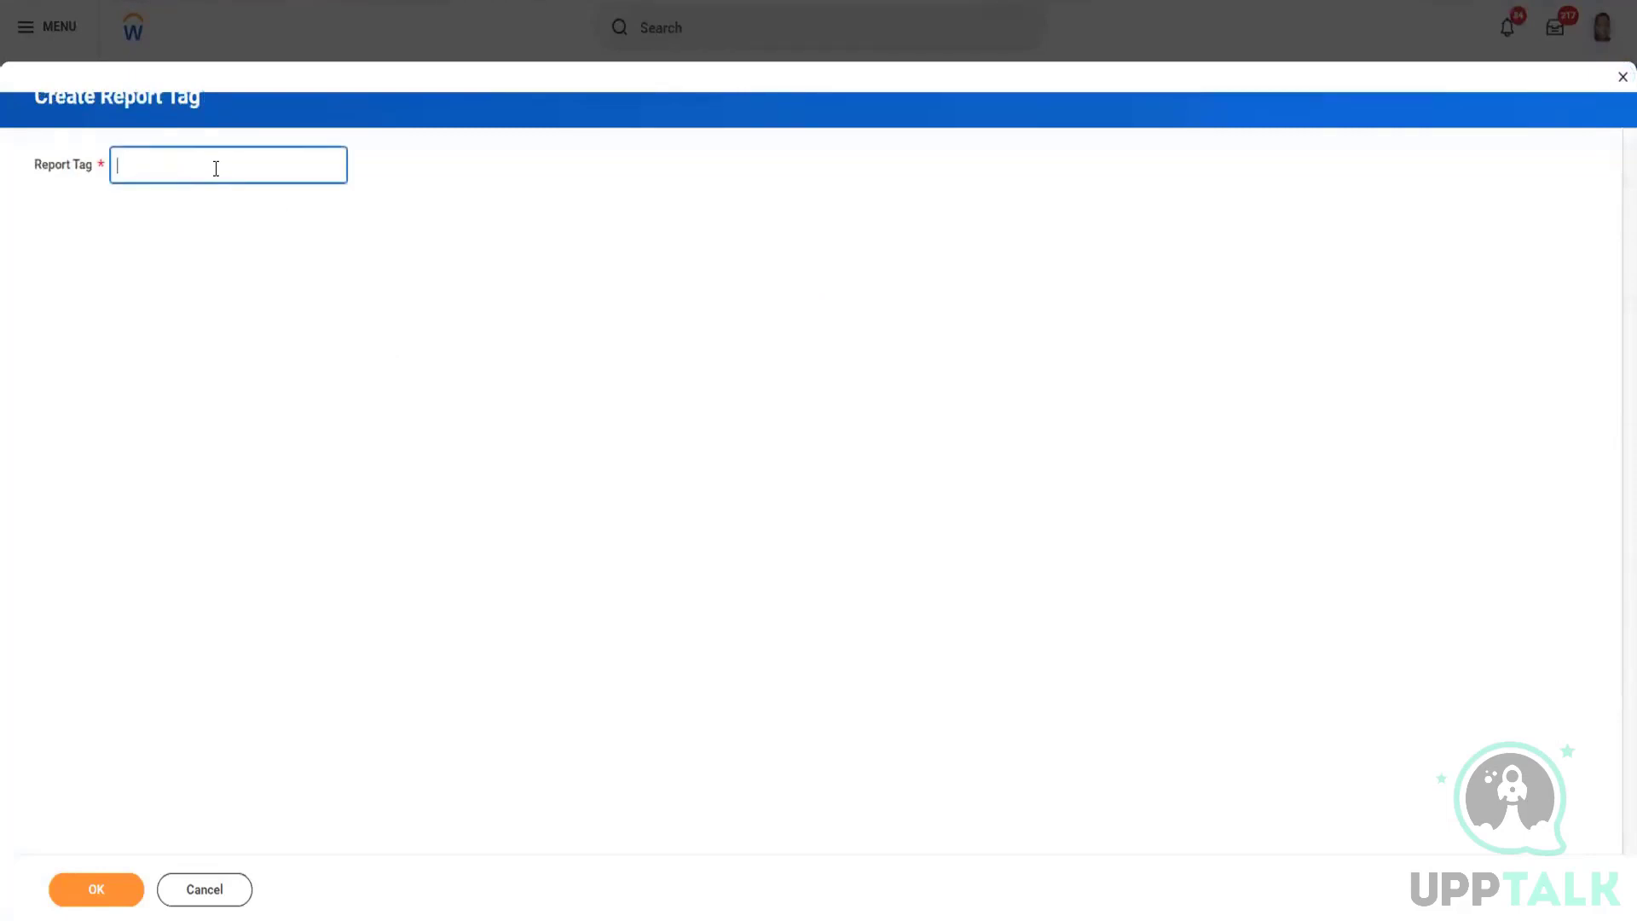
pyautogui.write('API Report')
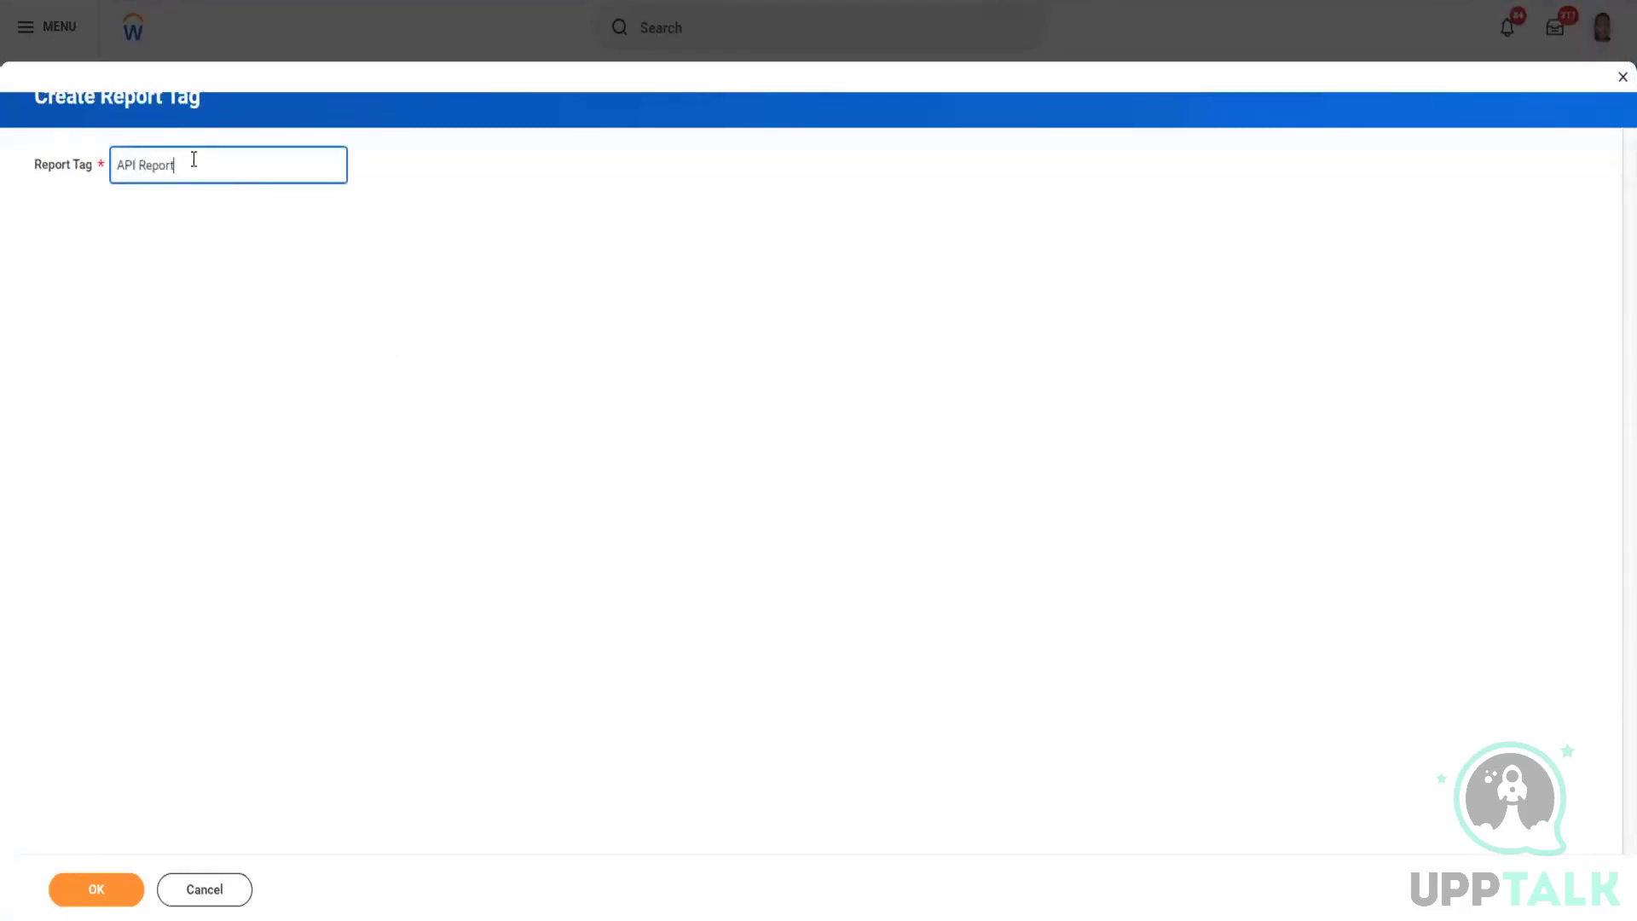
pyautogui.click(84, 879)
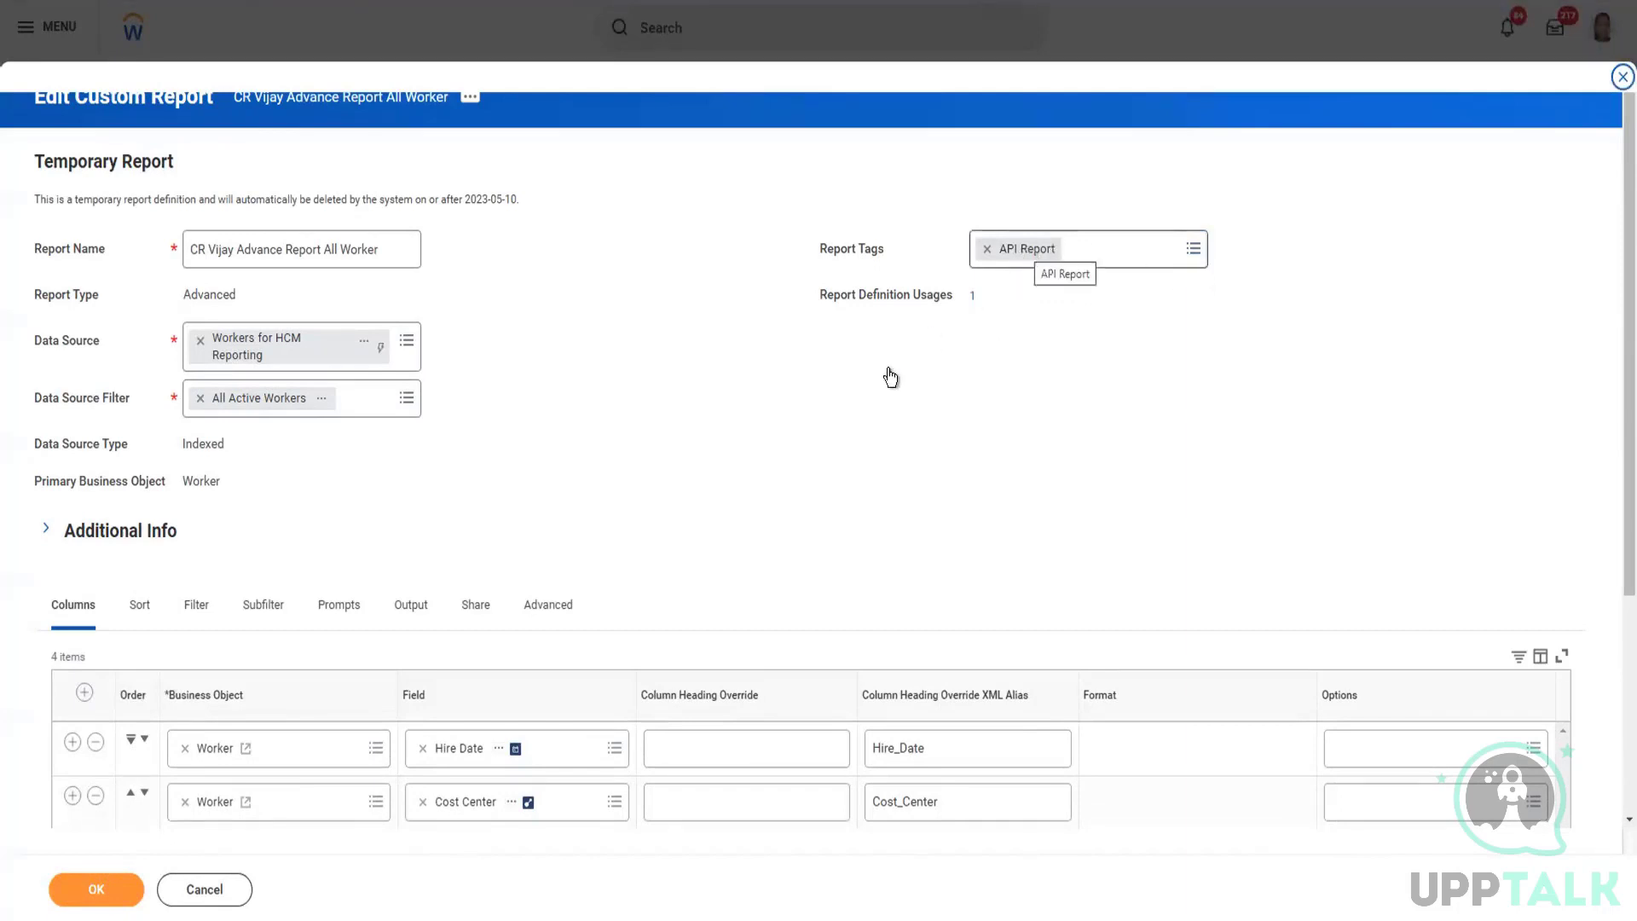
pyautogui.click(94, 897)
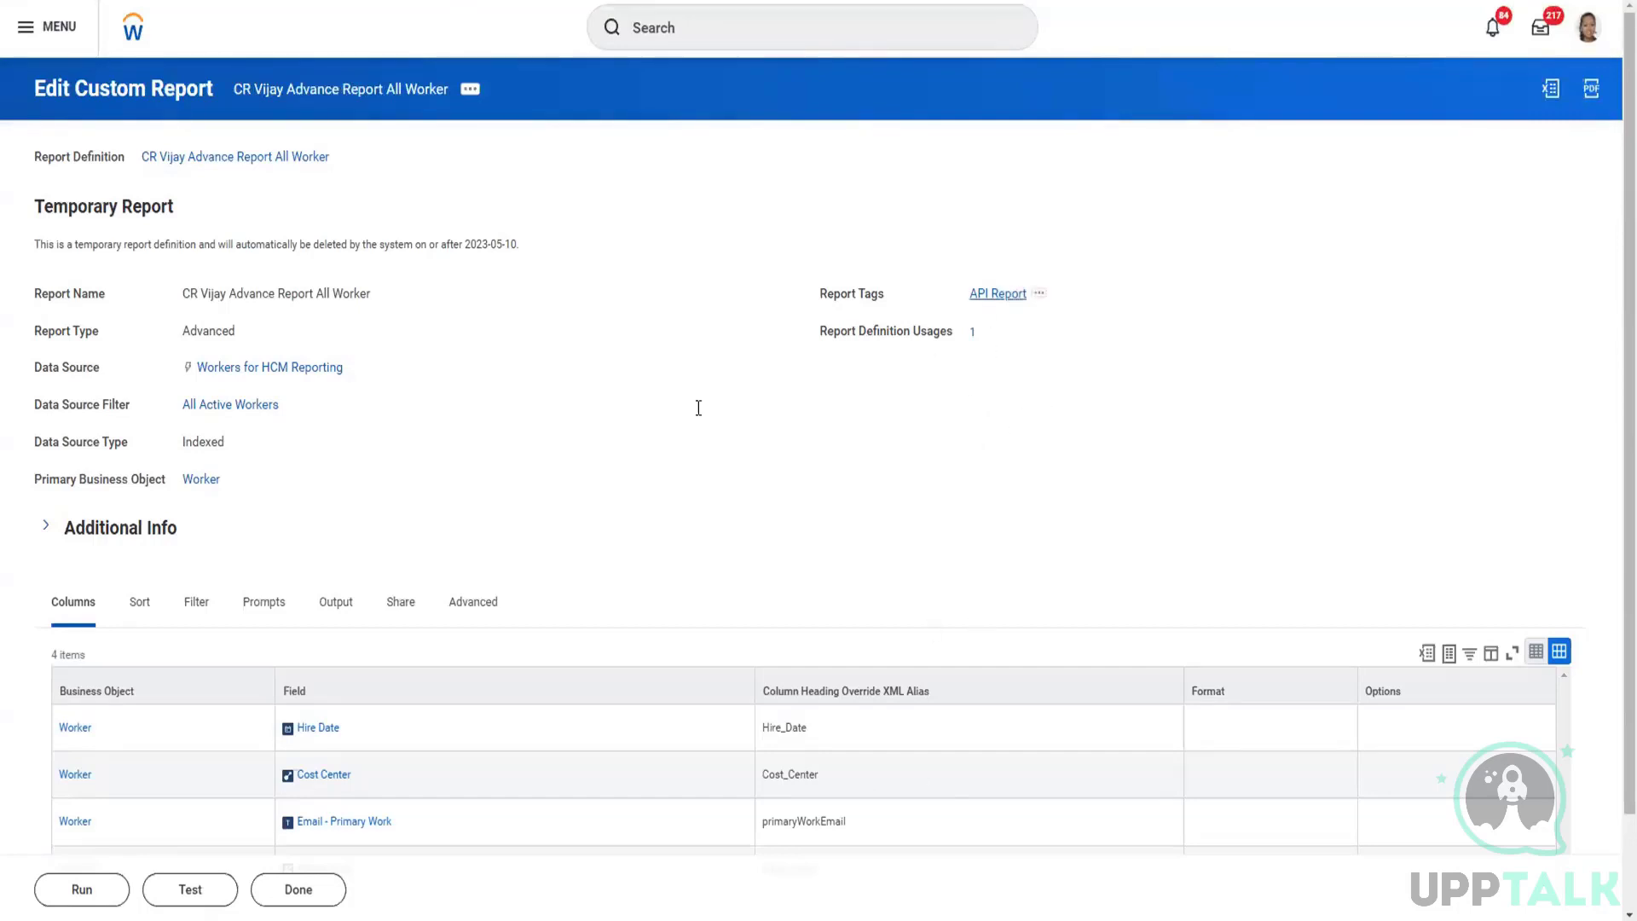
# Step: Review the saved report's column fields with their XML aliases and its advanced performance and web service options
pyautogui.scroll(-2, 651, 437)
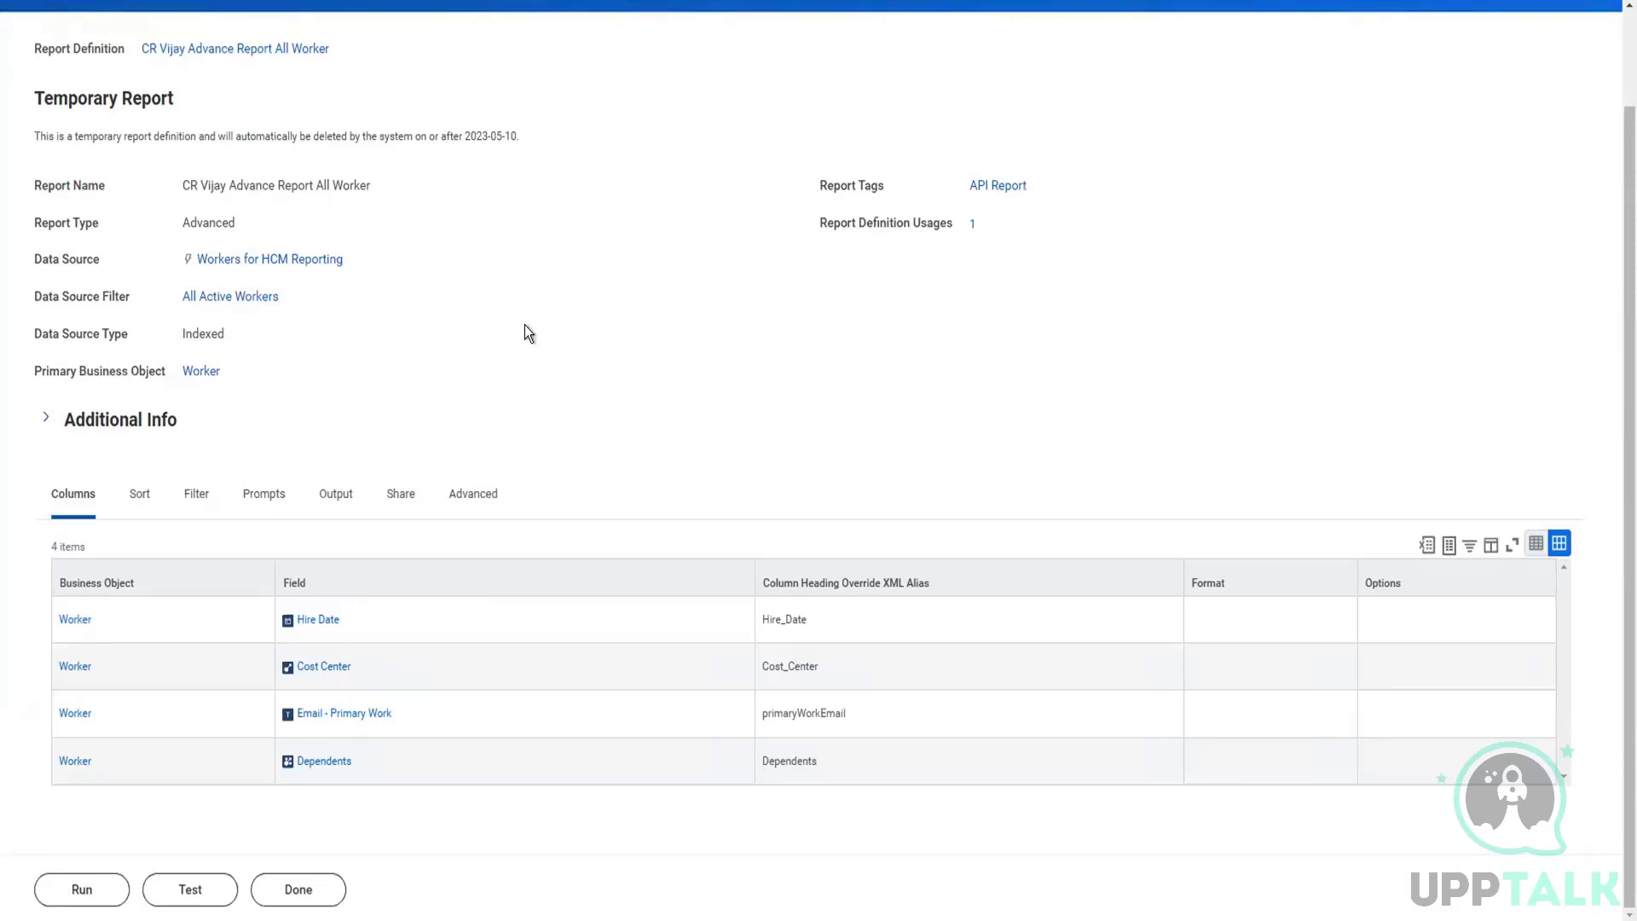
pyautogui.click(479, 497)
pyautogui.scroll(-8, 497, 486)
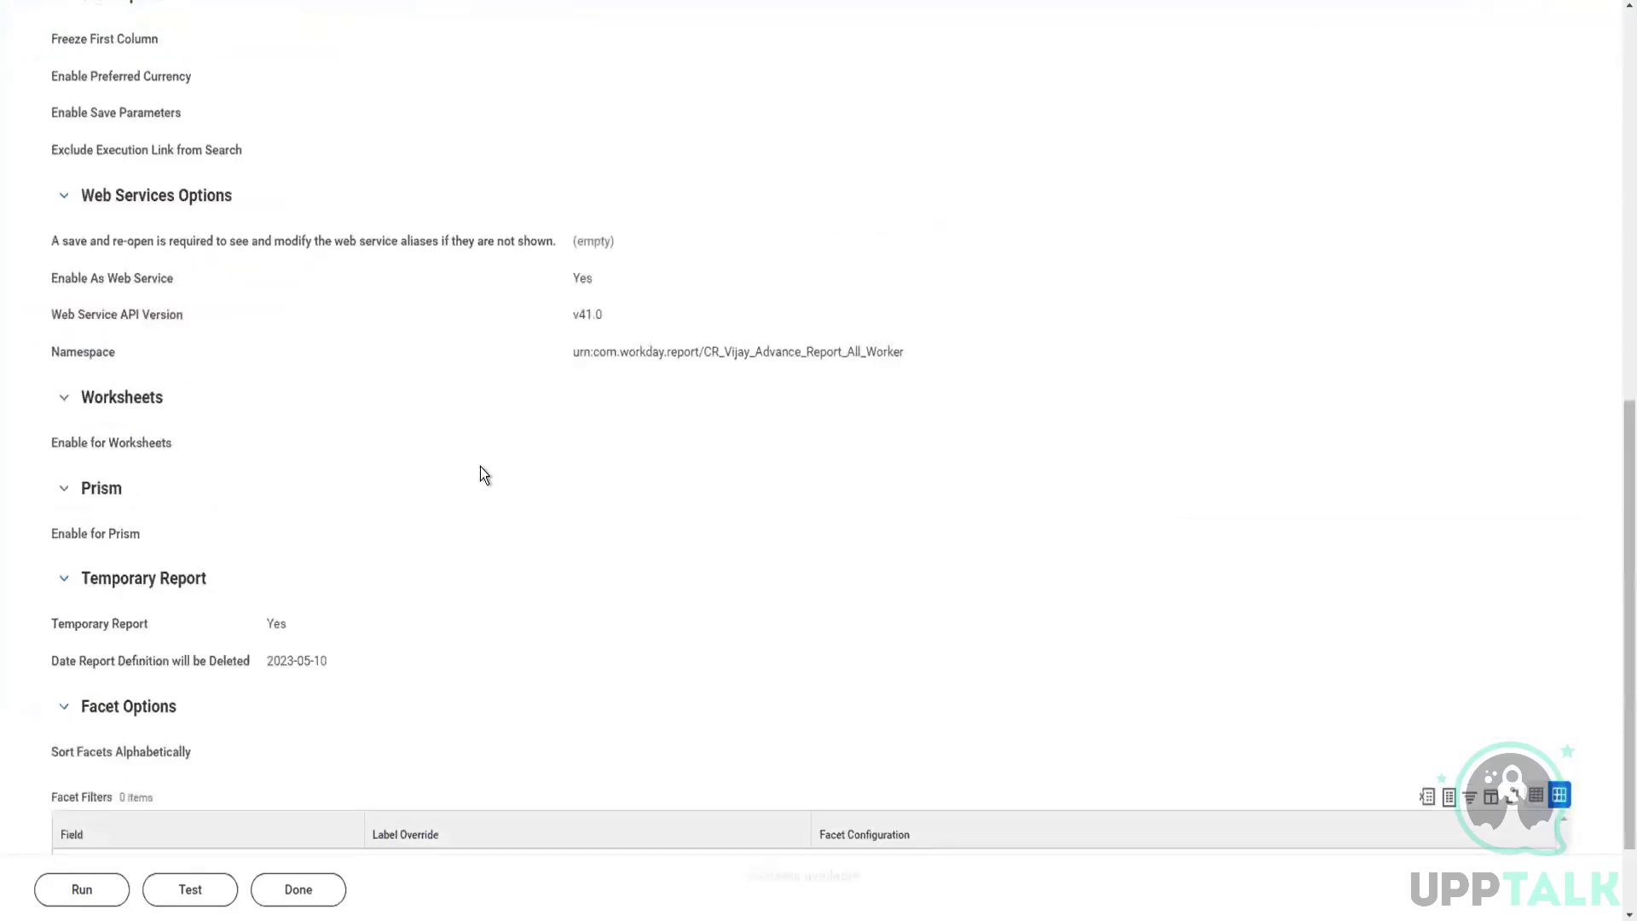
pyautogui.scroll(8, 484, 469)
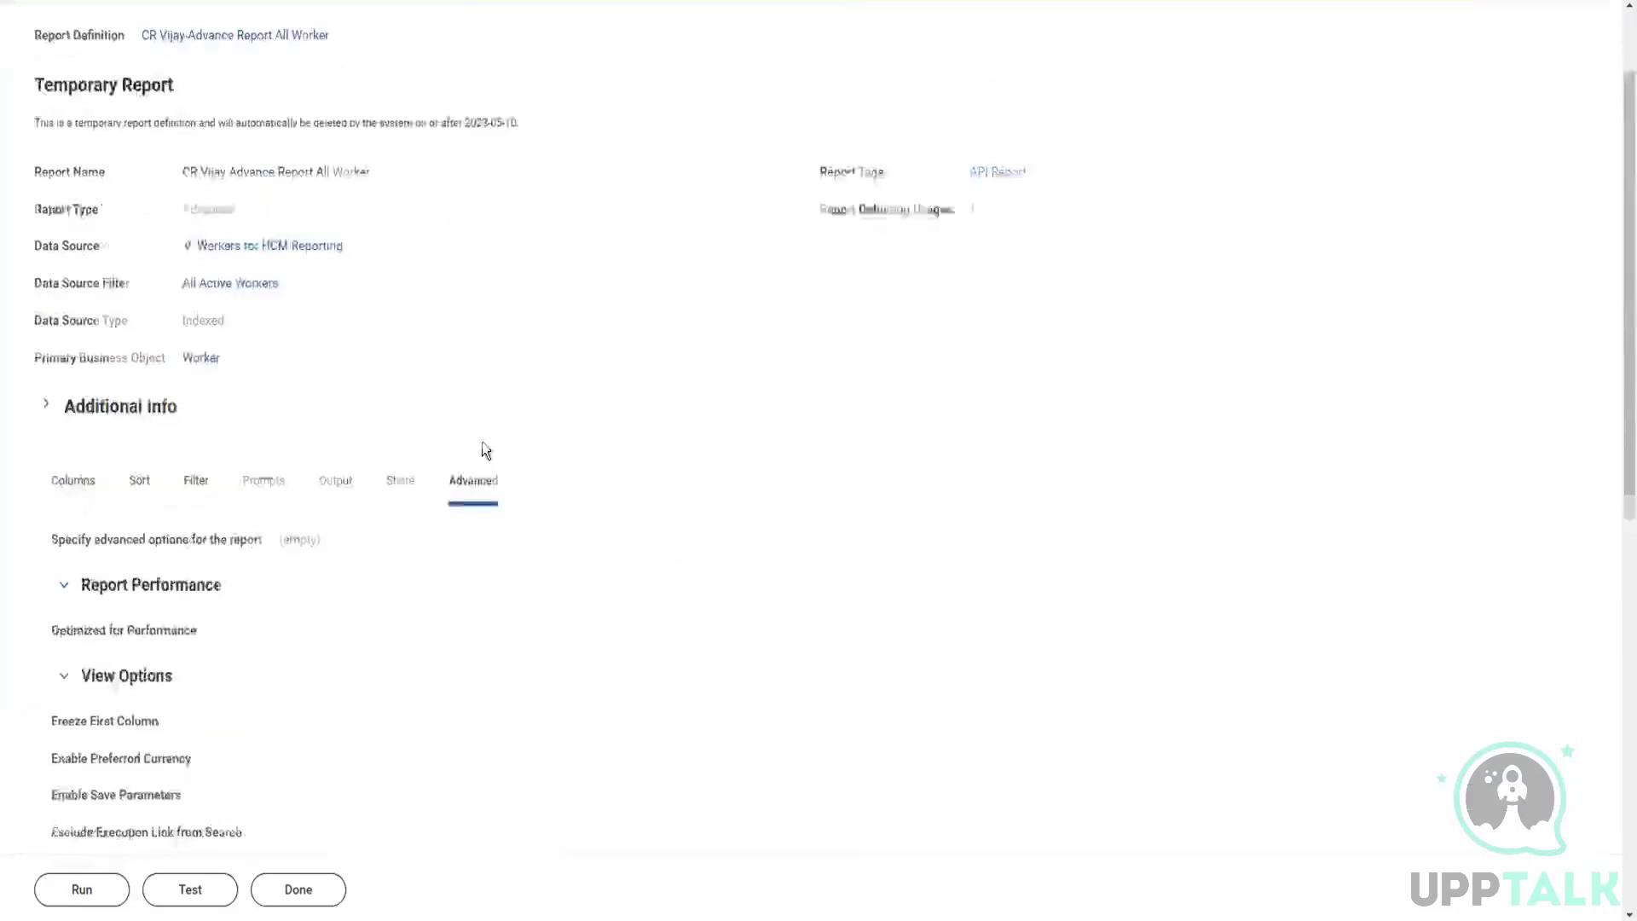
pyautogui.click(75, 607)
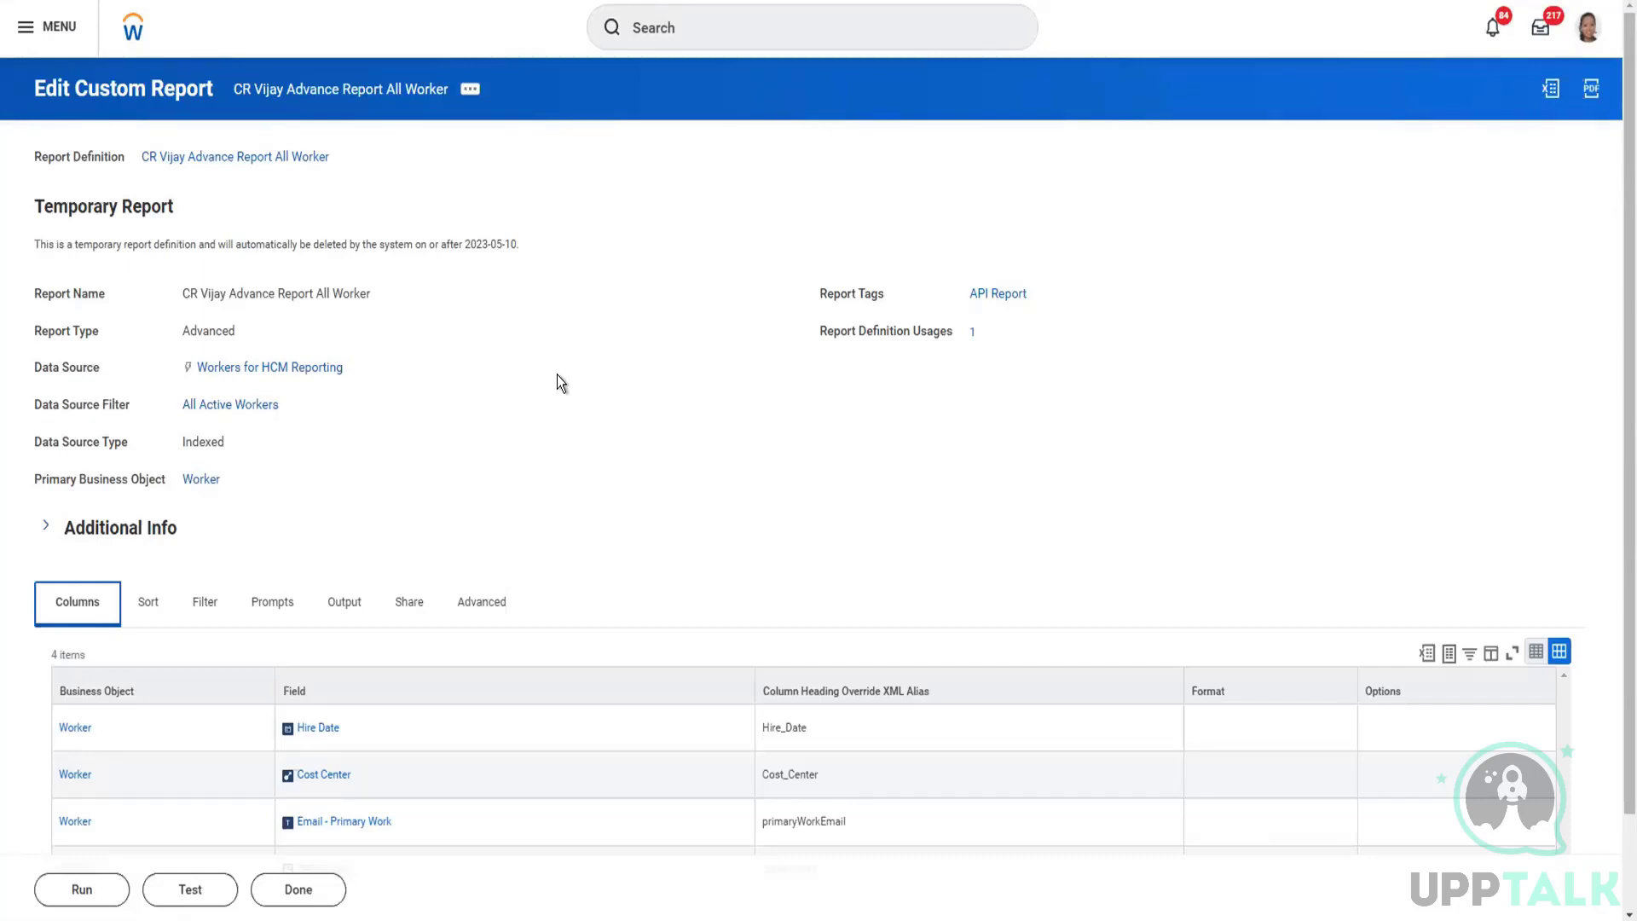
pyautogui.scroll(-2, 524, 467)
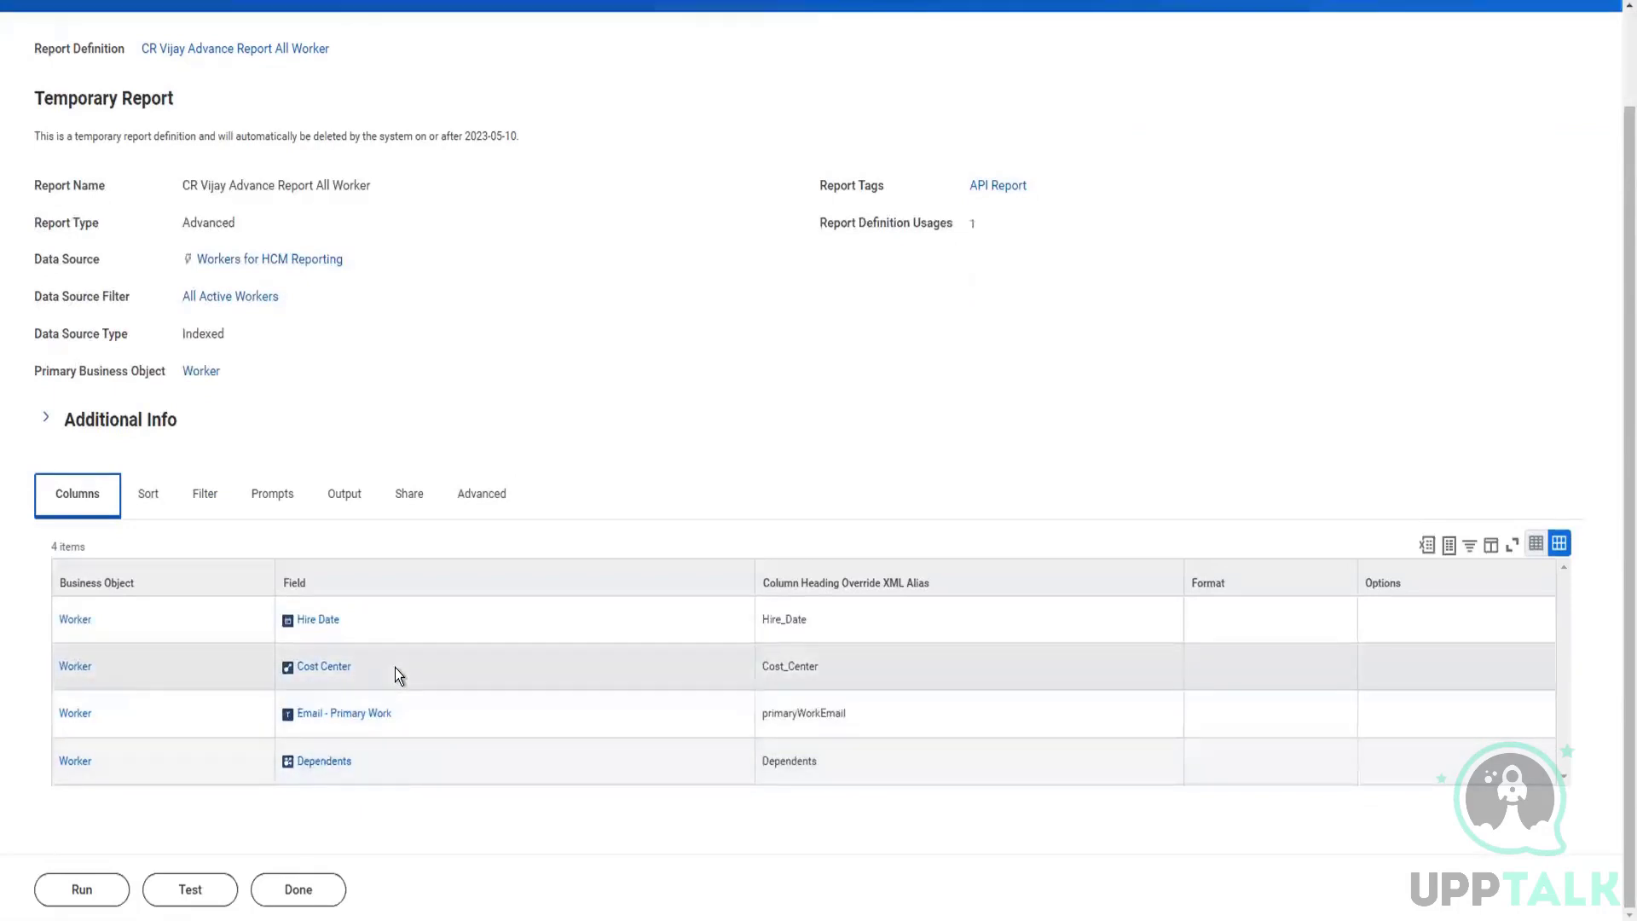
pyautogui.scroll(2, 573, 571)
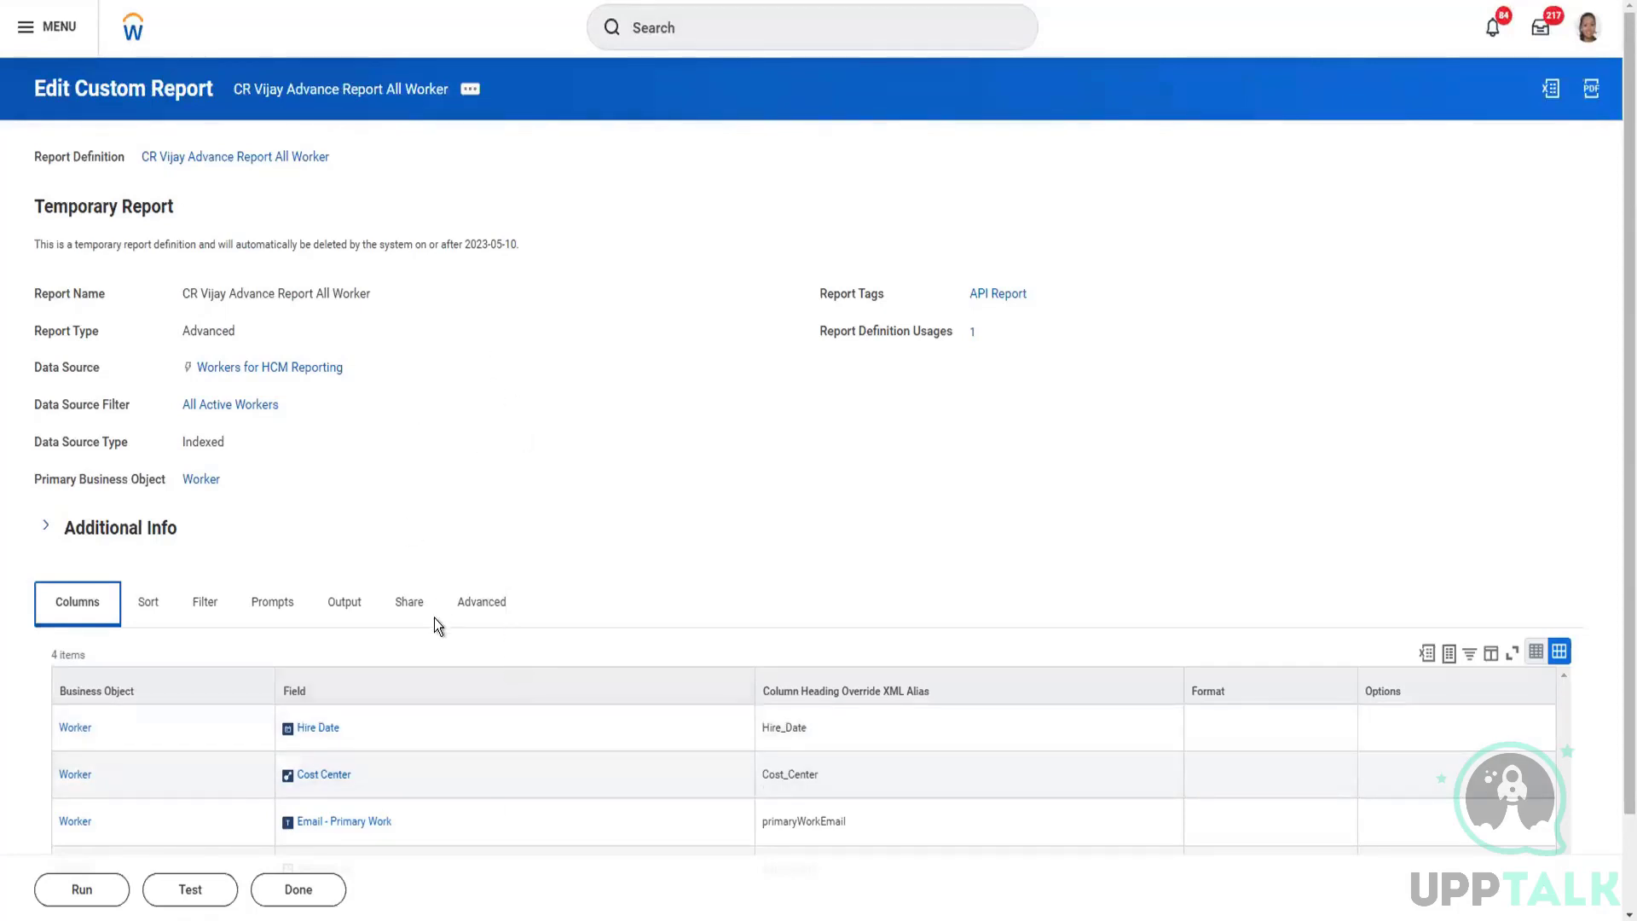
pyautogui.scroll(-1, 452, 616)
pyautogui.scroll(1, 457, 621)
pyautogui.click(477, 606)
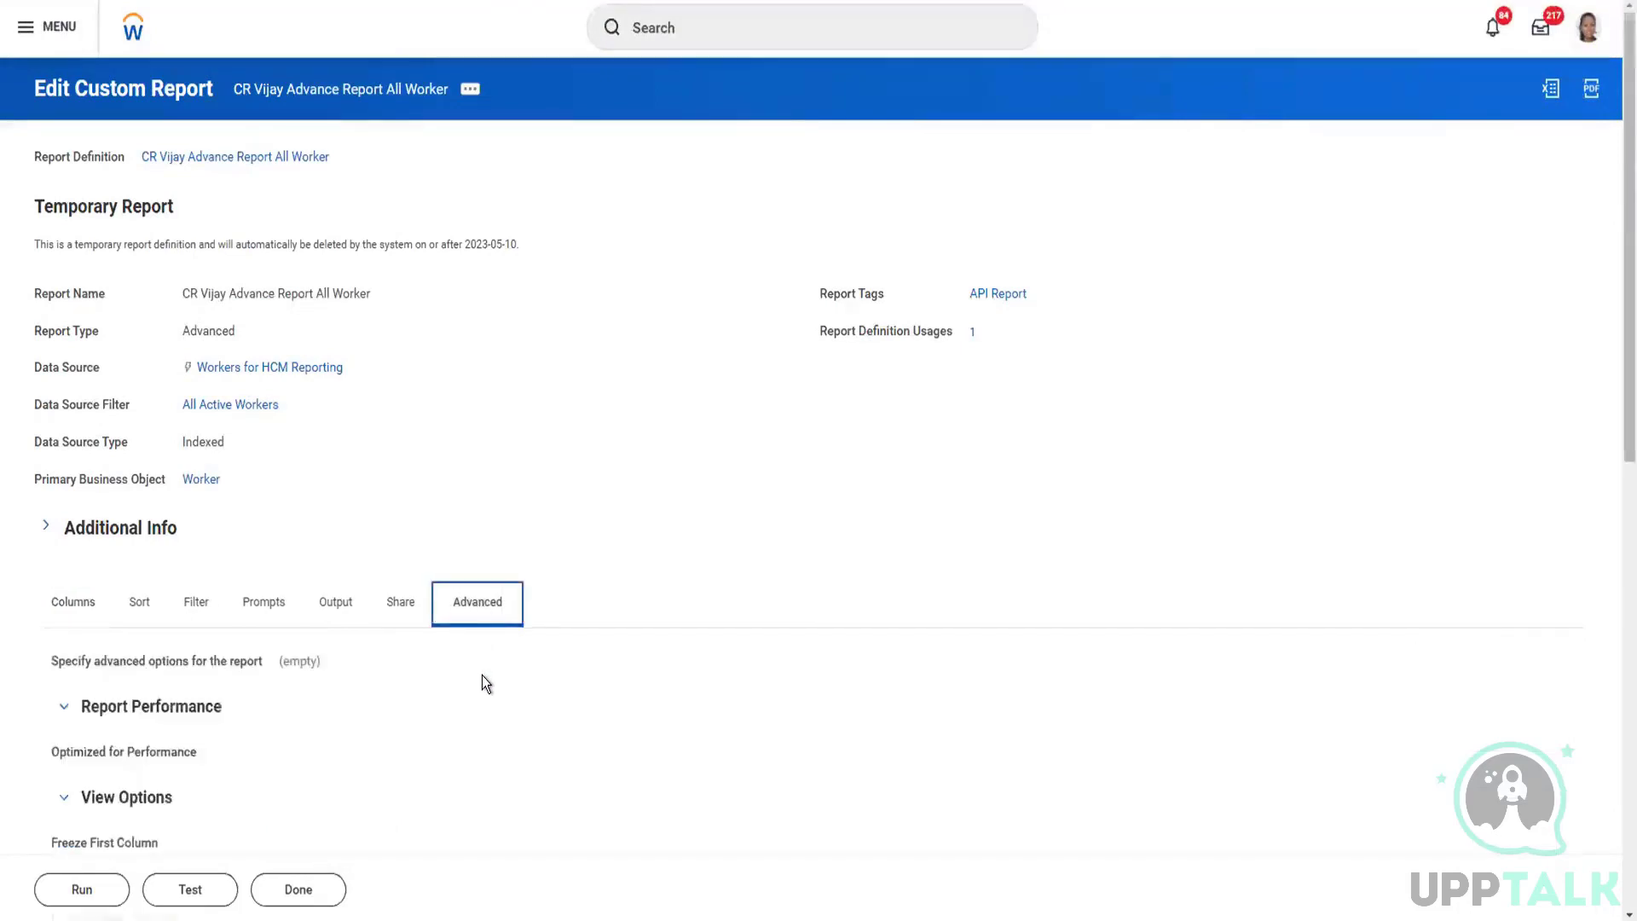
pyautogui.scroll(-5, 482, 675)
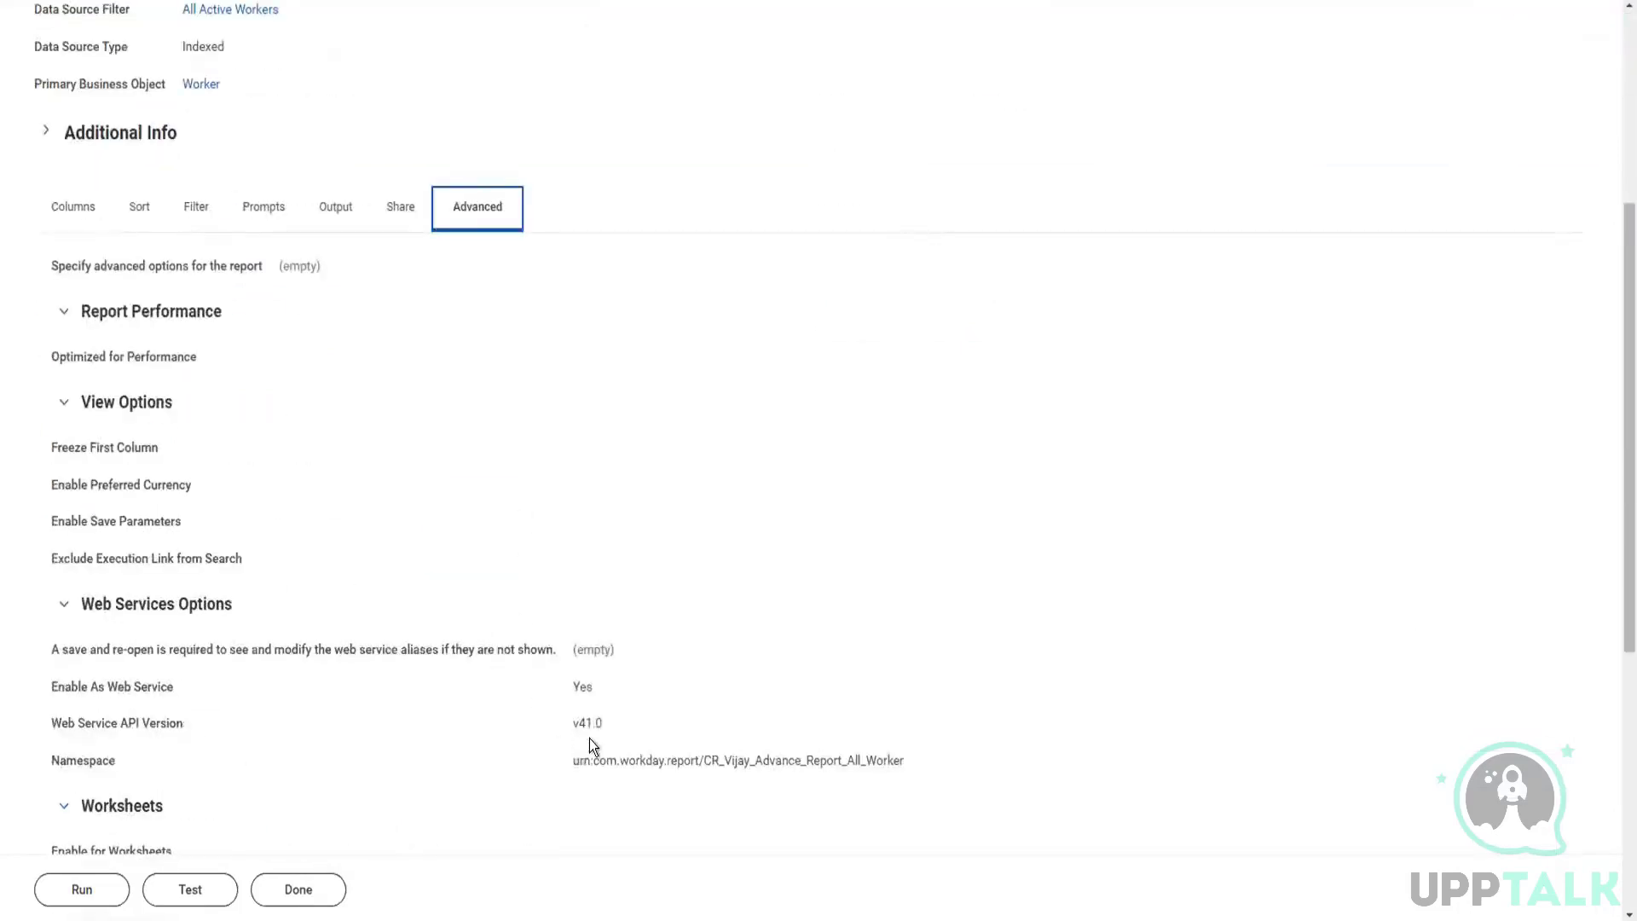
pyautogui.scroll(5, 602, 581)
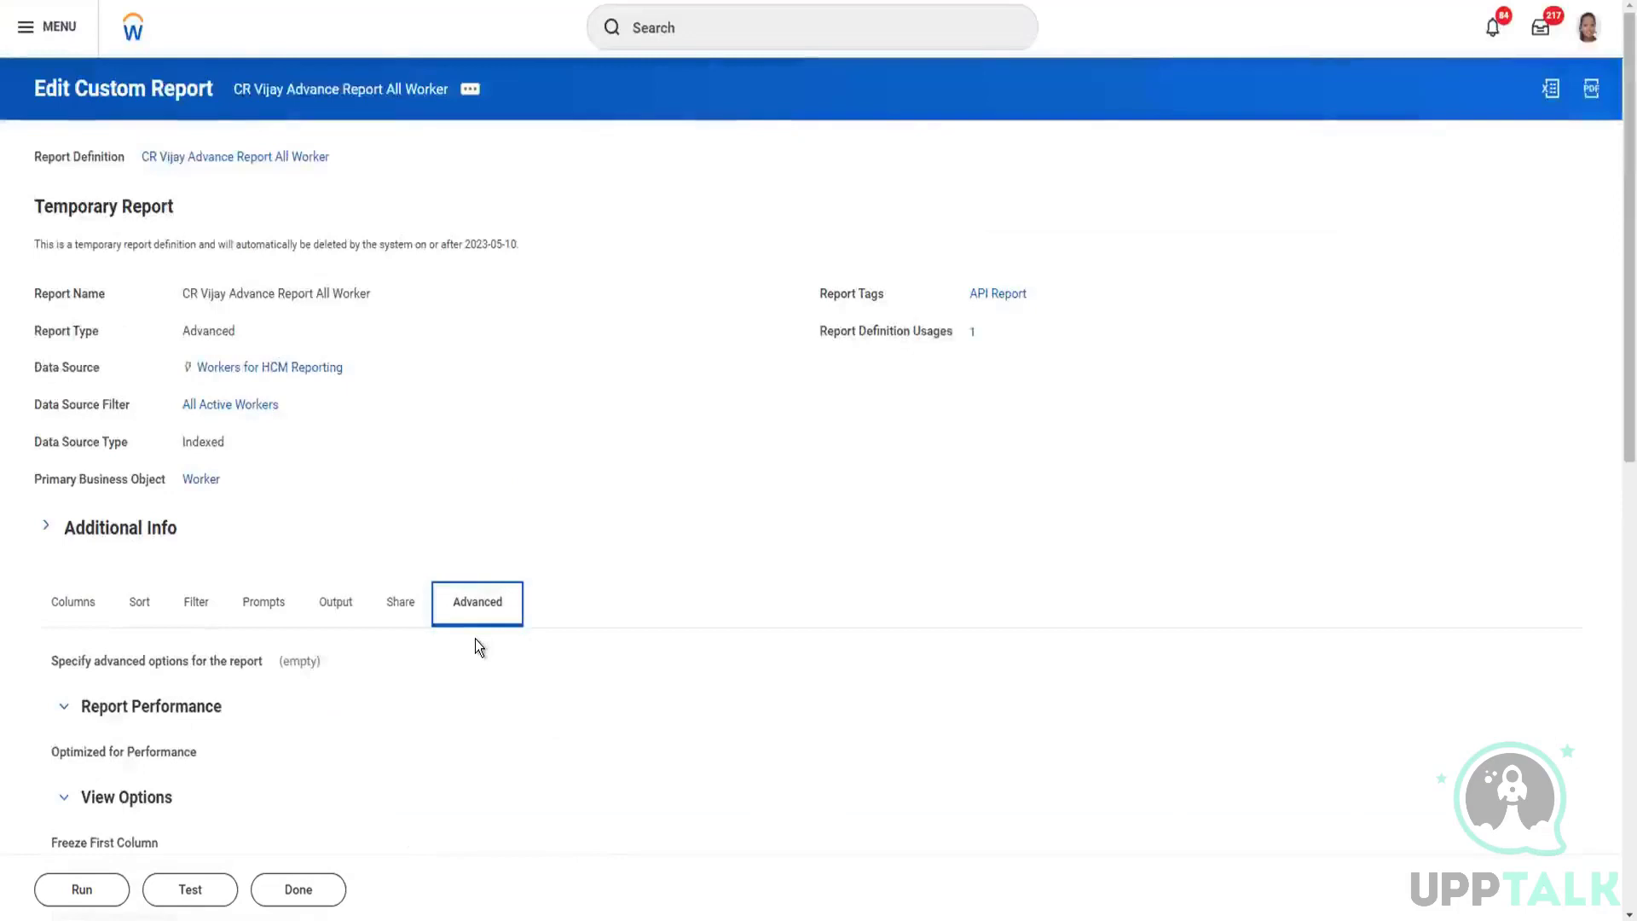
pyautogui.click(75, 601)
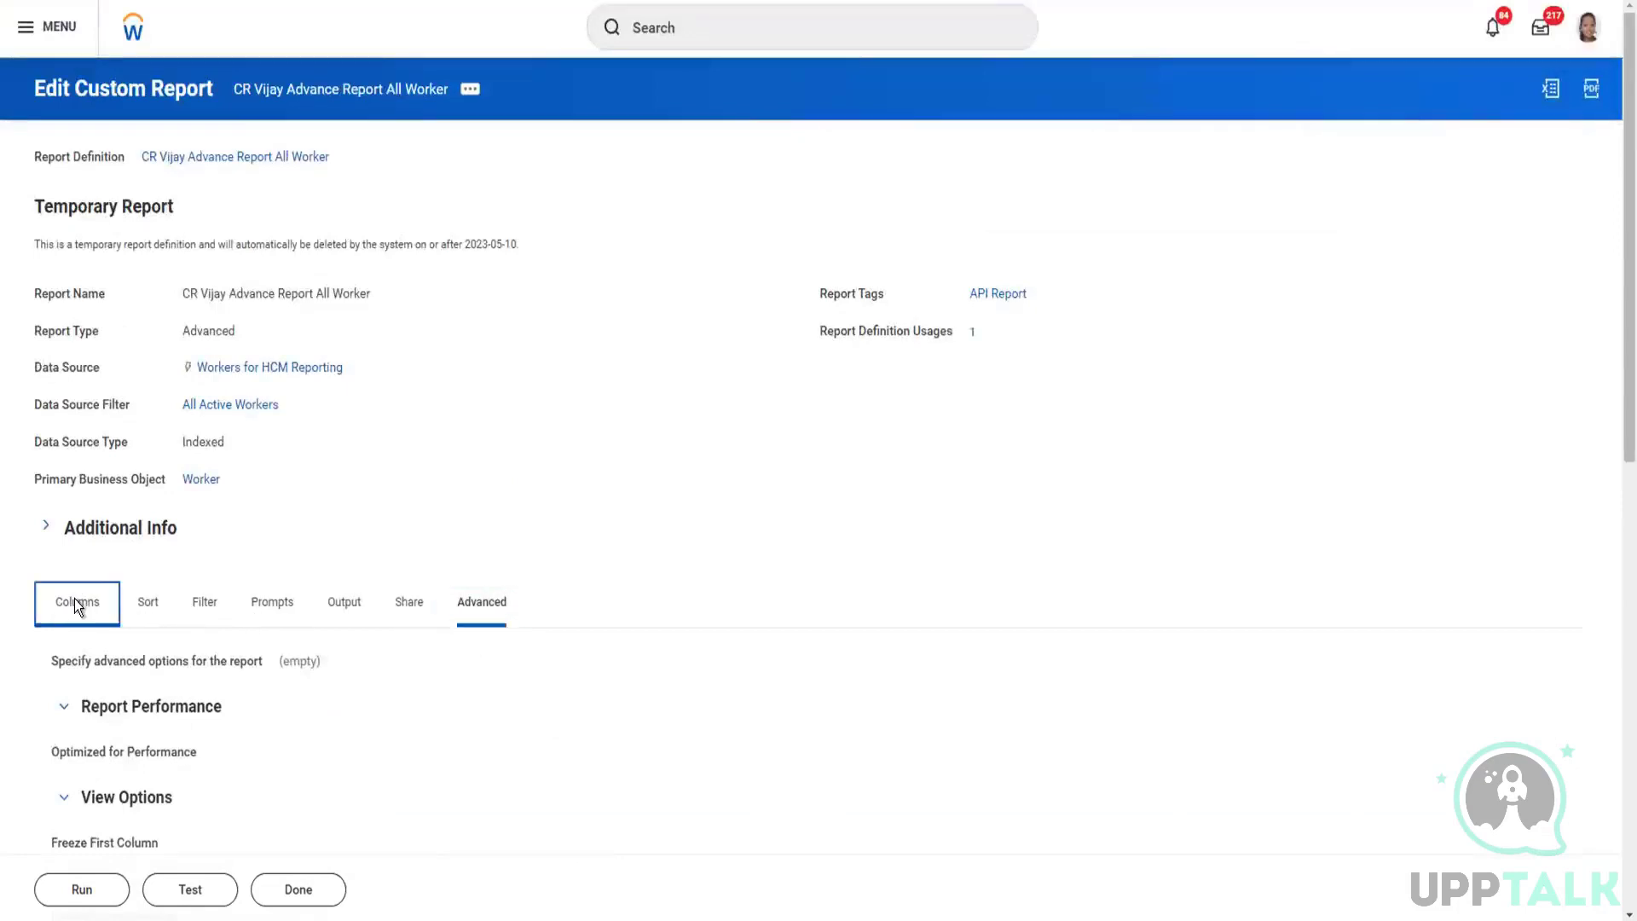
# Step: Reopen the custom report CR Vijay Advance Report All Worker for editing at its column settings
pyautogui.scroll(-2, 386, 583)
pyautogui.scroll(2, 386, 587)
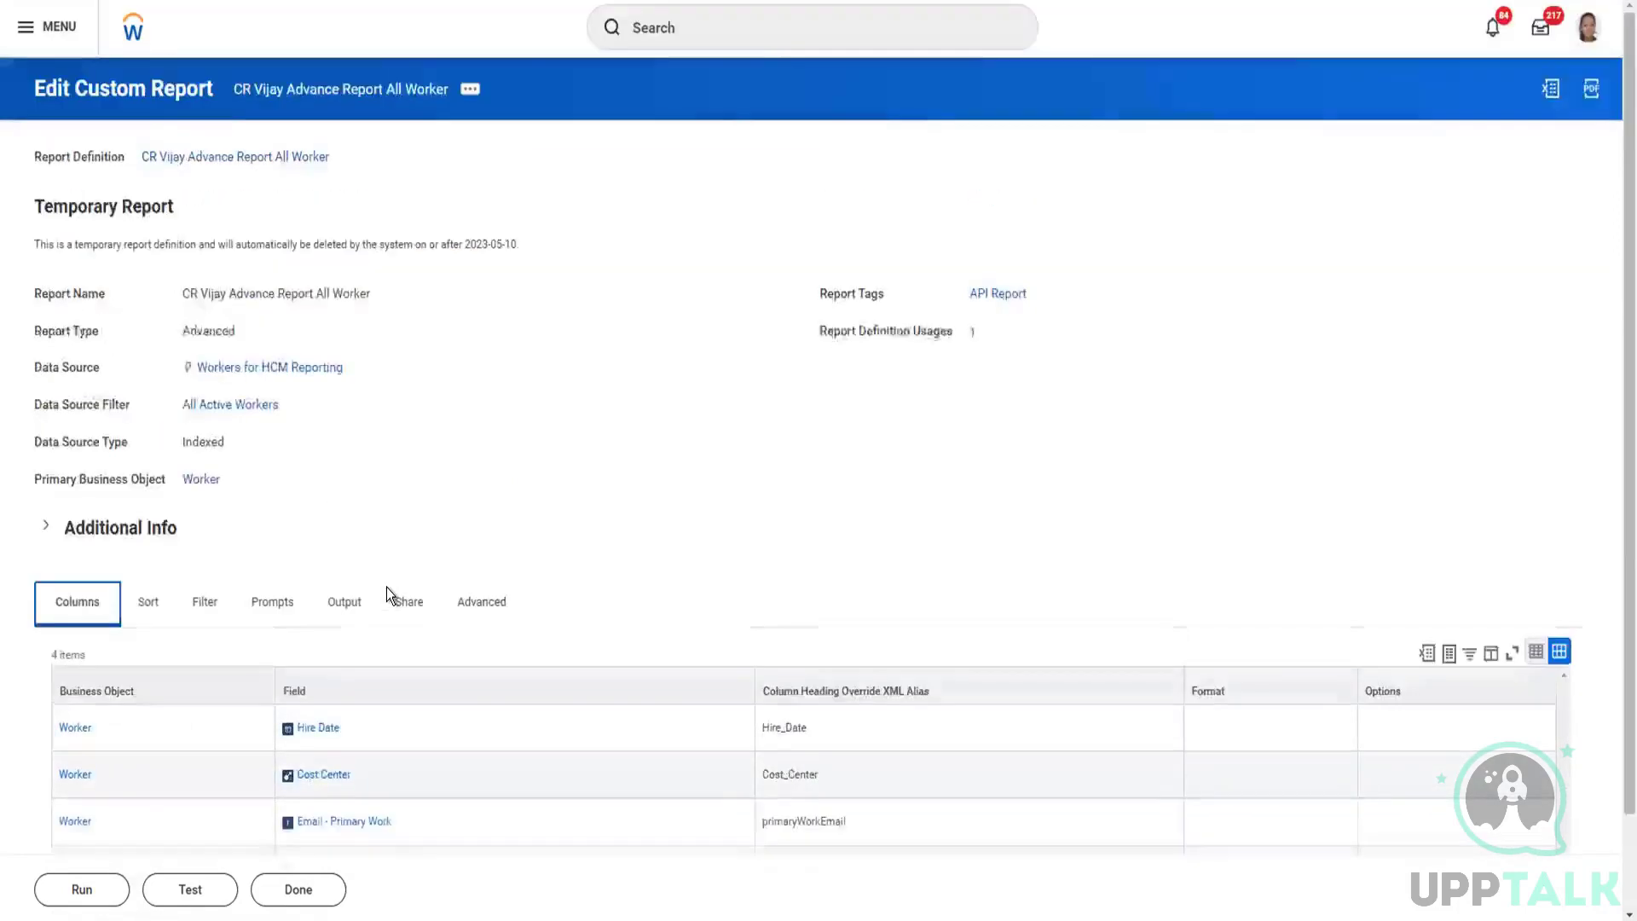
pyautogui.click(469, 92)
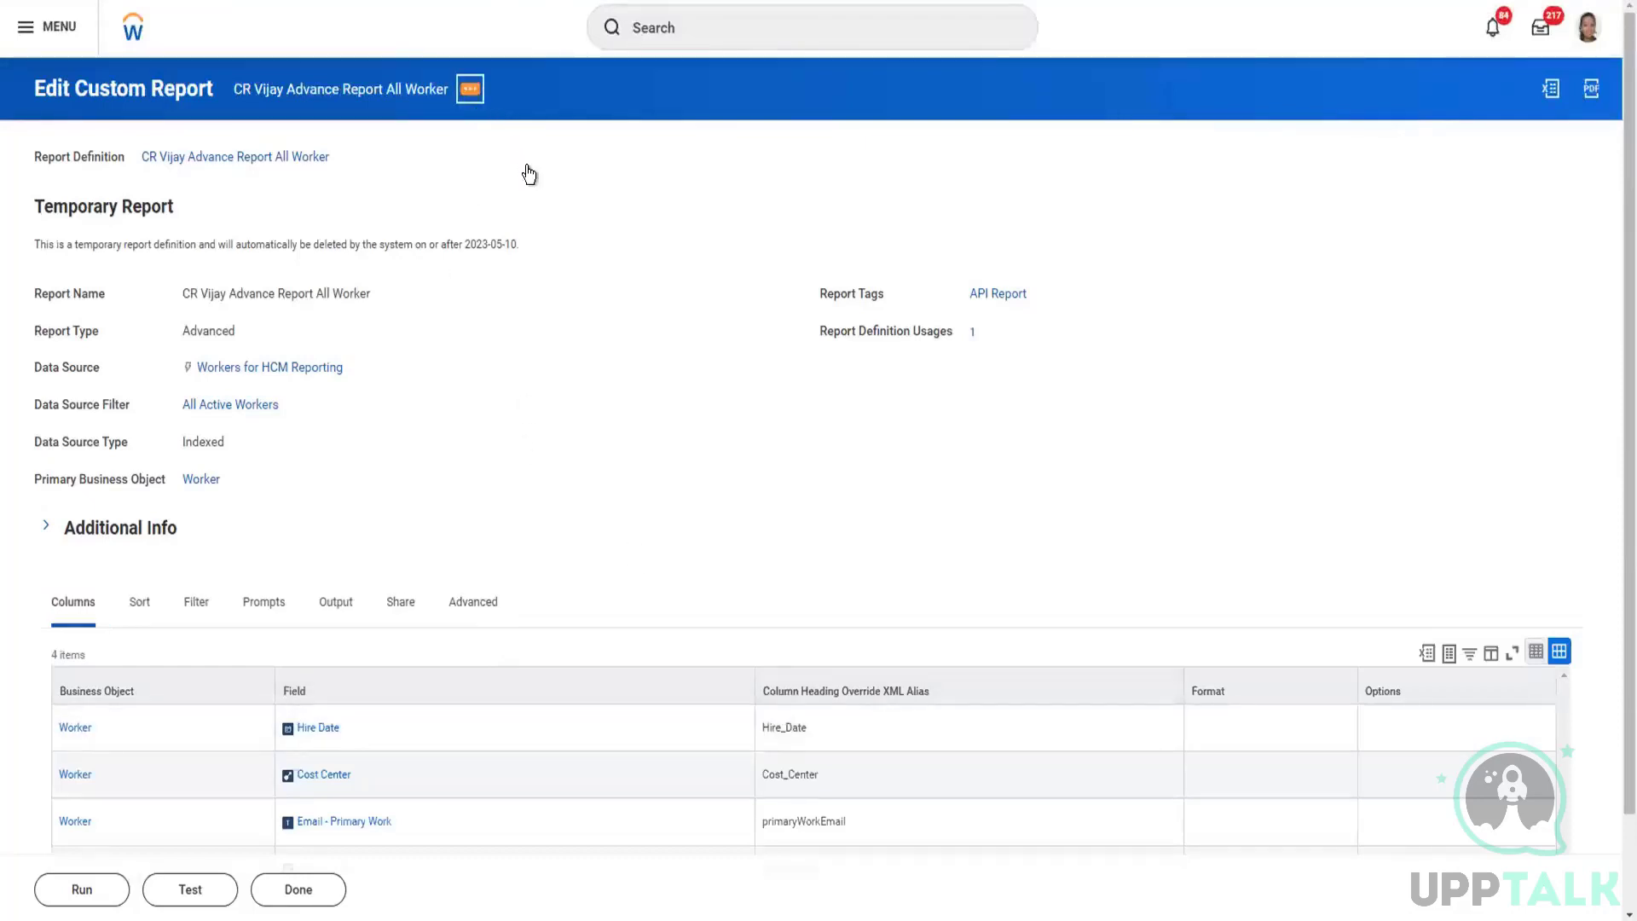
pyautogui.moveTo(546, 162)
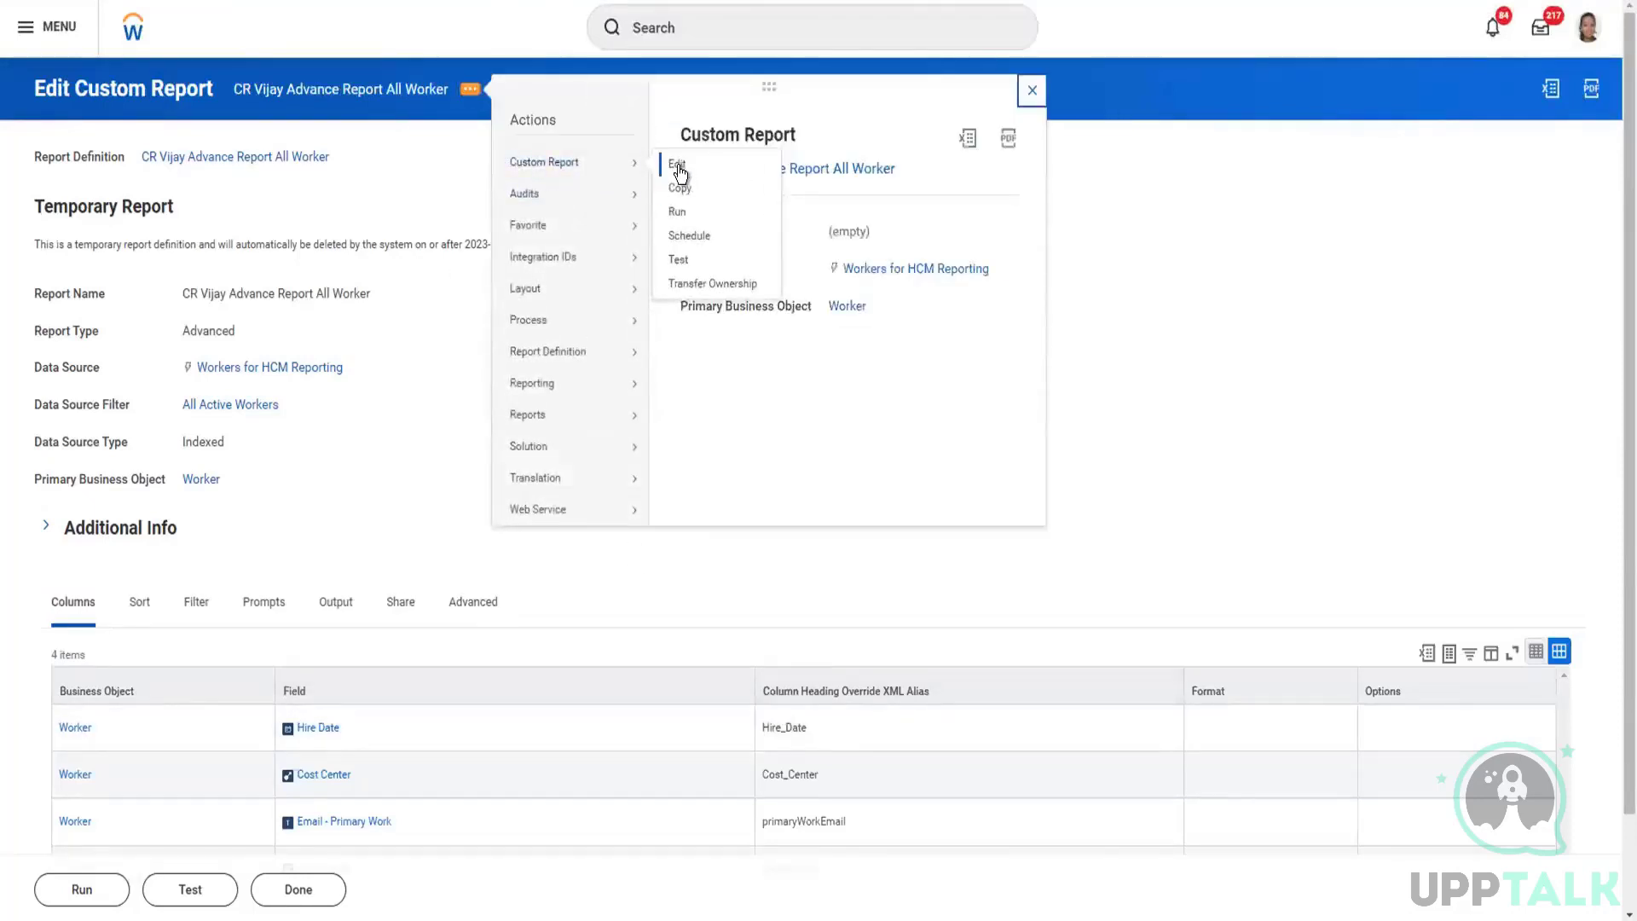
pyautogui.click(677, 167)
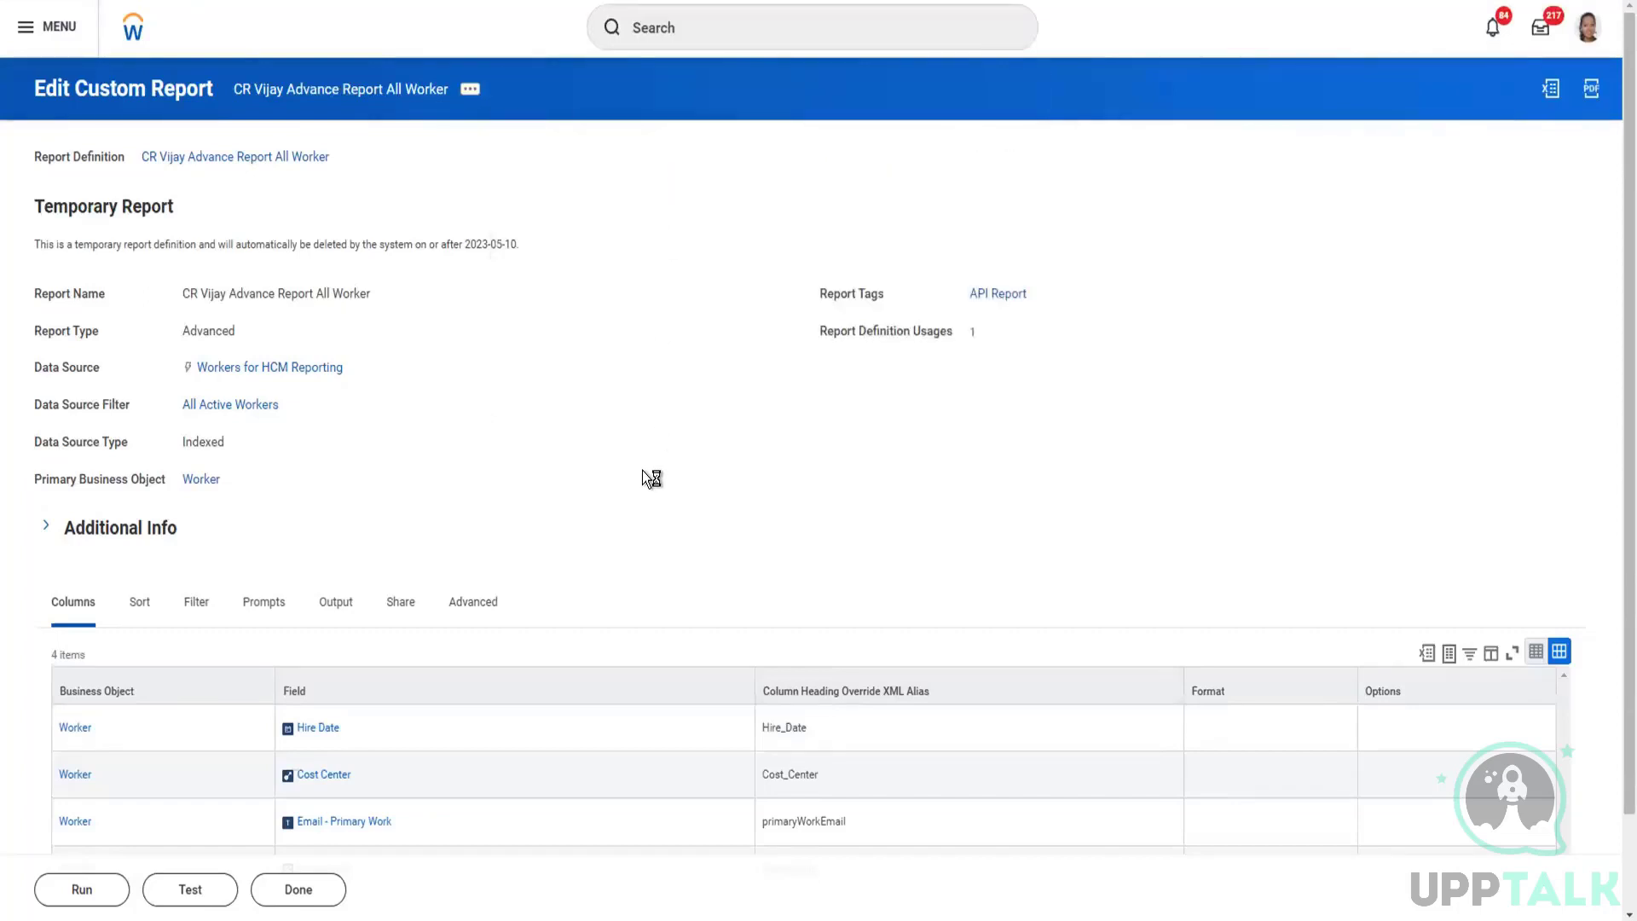
pyautogui.scroll(-4, 281, 548)
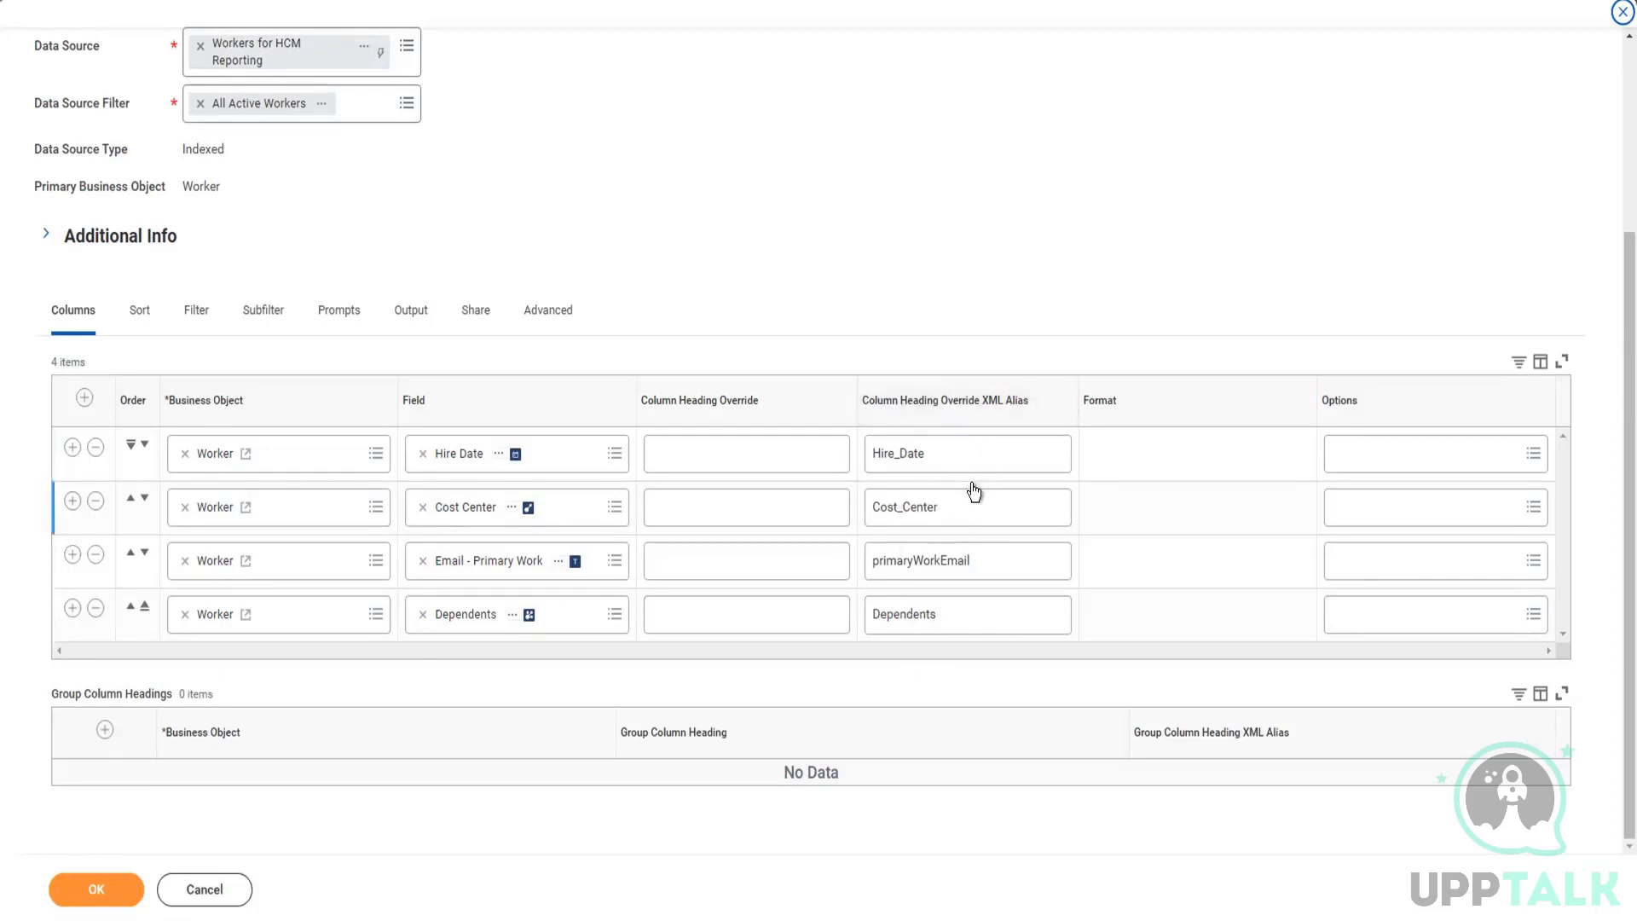
# Step: Try the XML alias "Hire Date" without an underscore on the Hire Date column, and restore it to Hire_Date
pyautogui.click(913, 455)
pyautogui.click(901, 457)
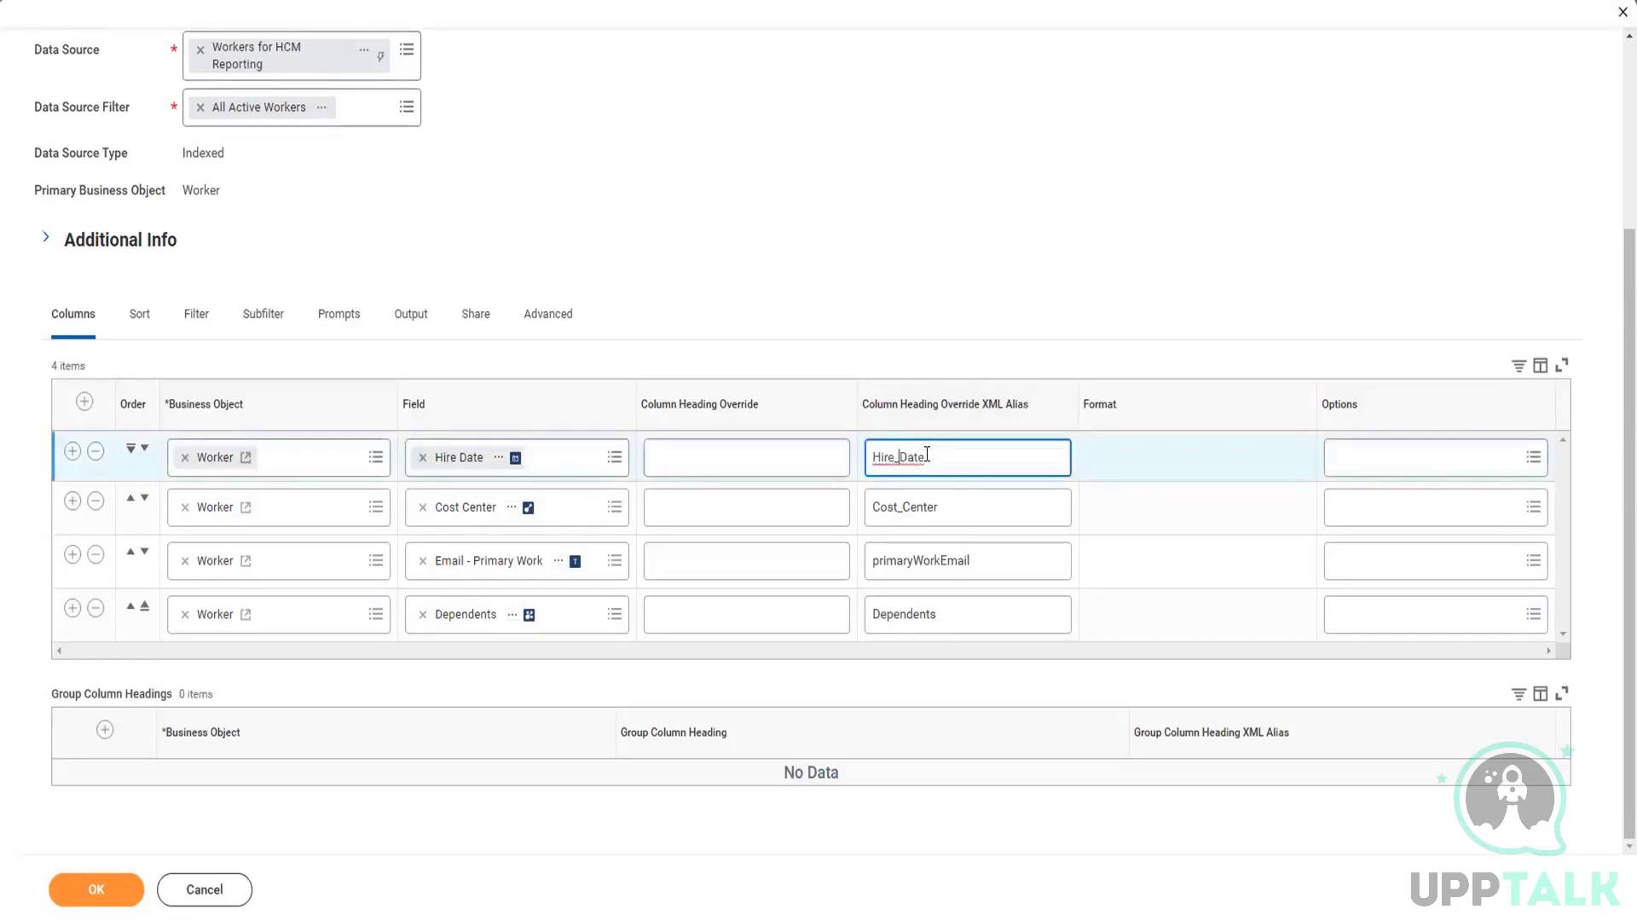
pyautogui.press('BackSpace')
pyautogui.click(1098, 513)
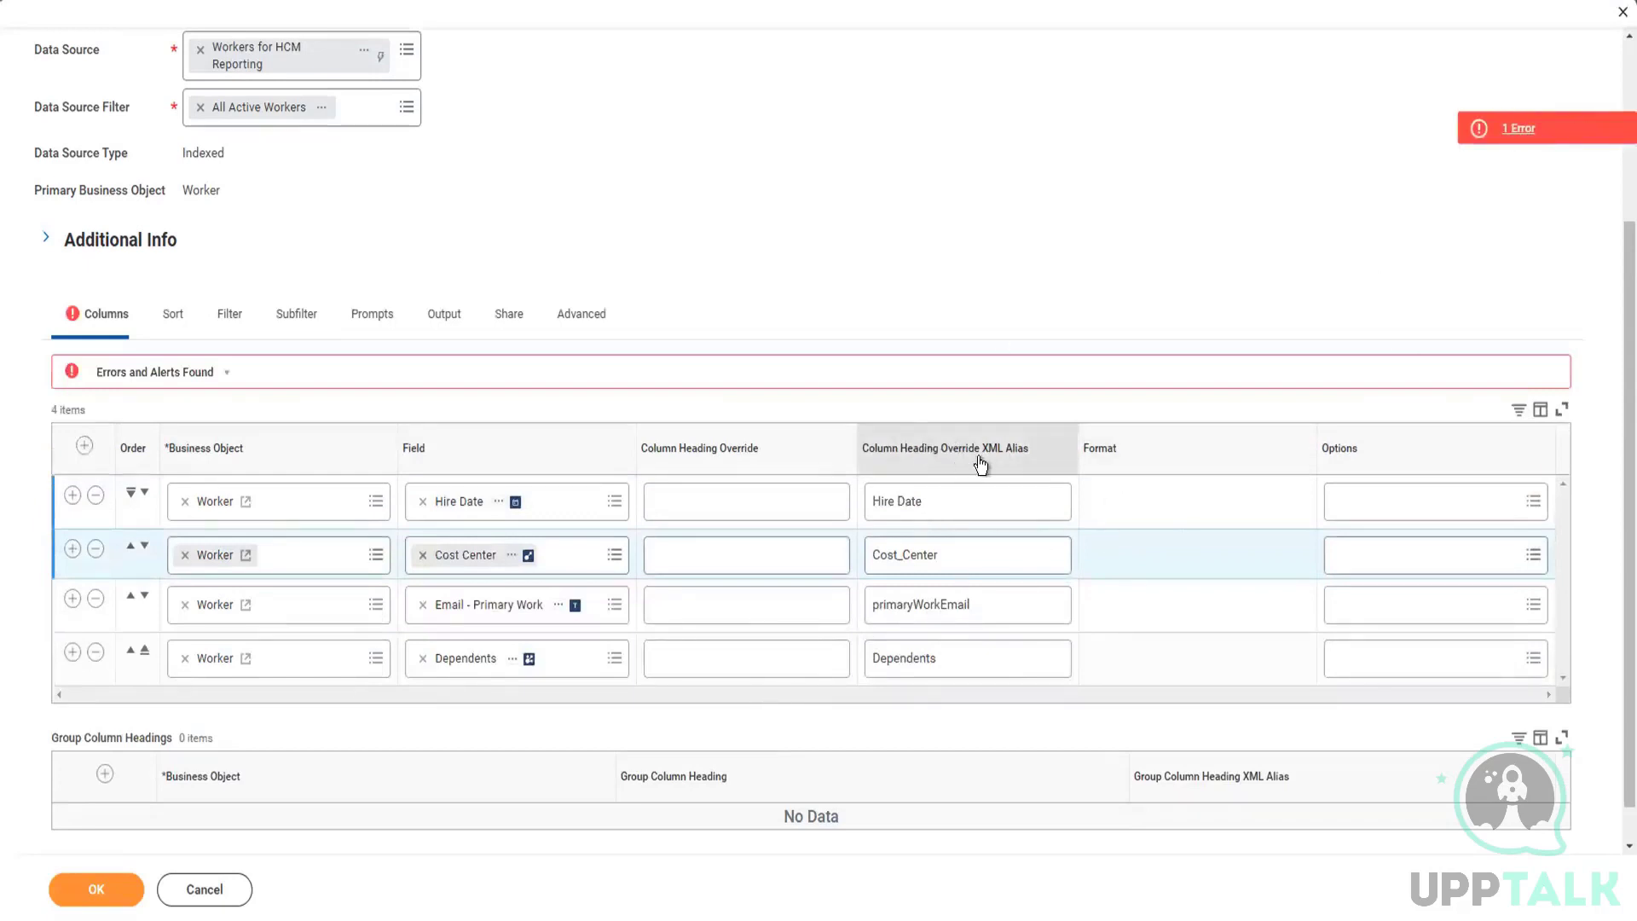
pyautogui.click(899, 503)
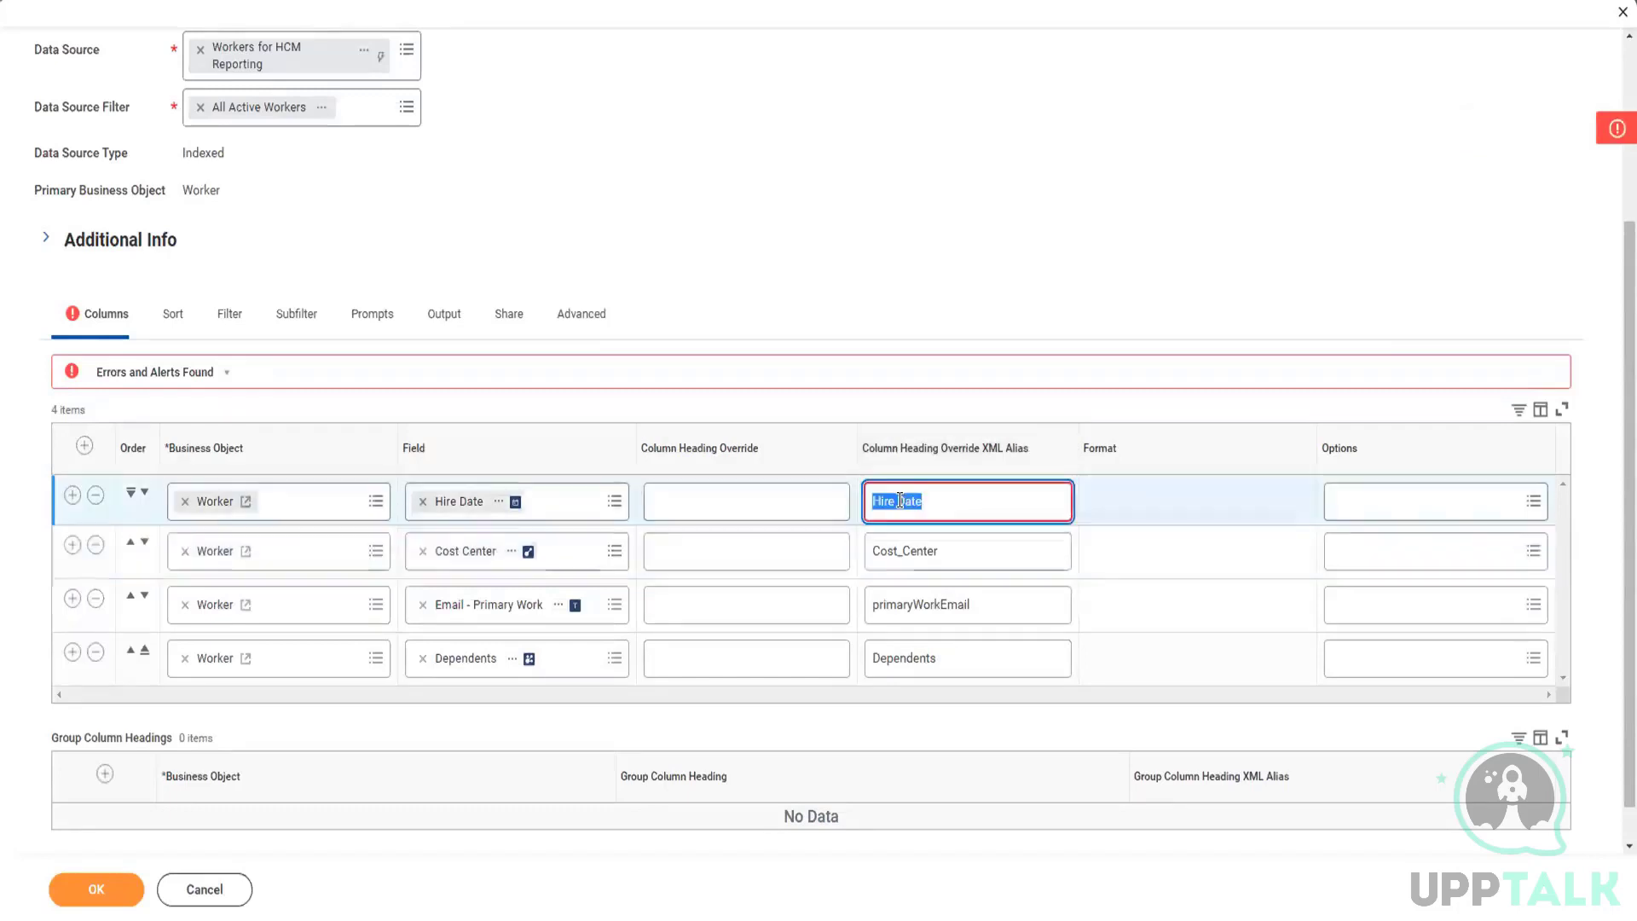
pyautogui.click(899, 501)
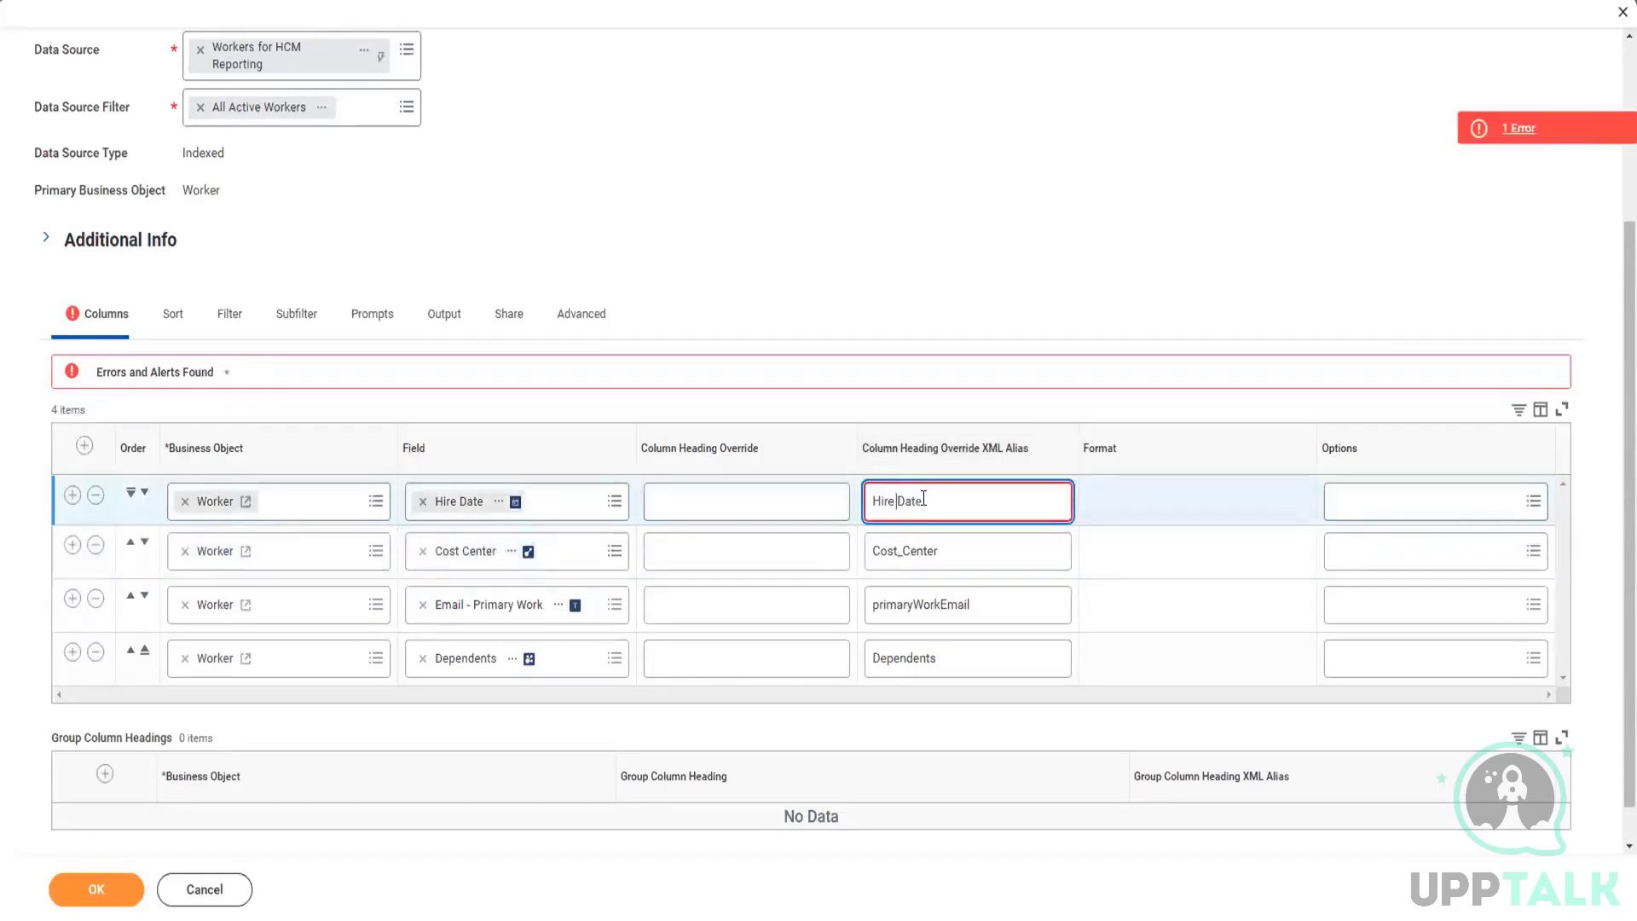
pyautogui.write('_')
pyautogui.click(1168, 500)
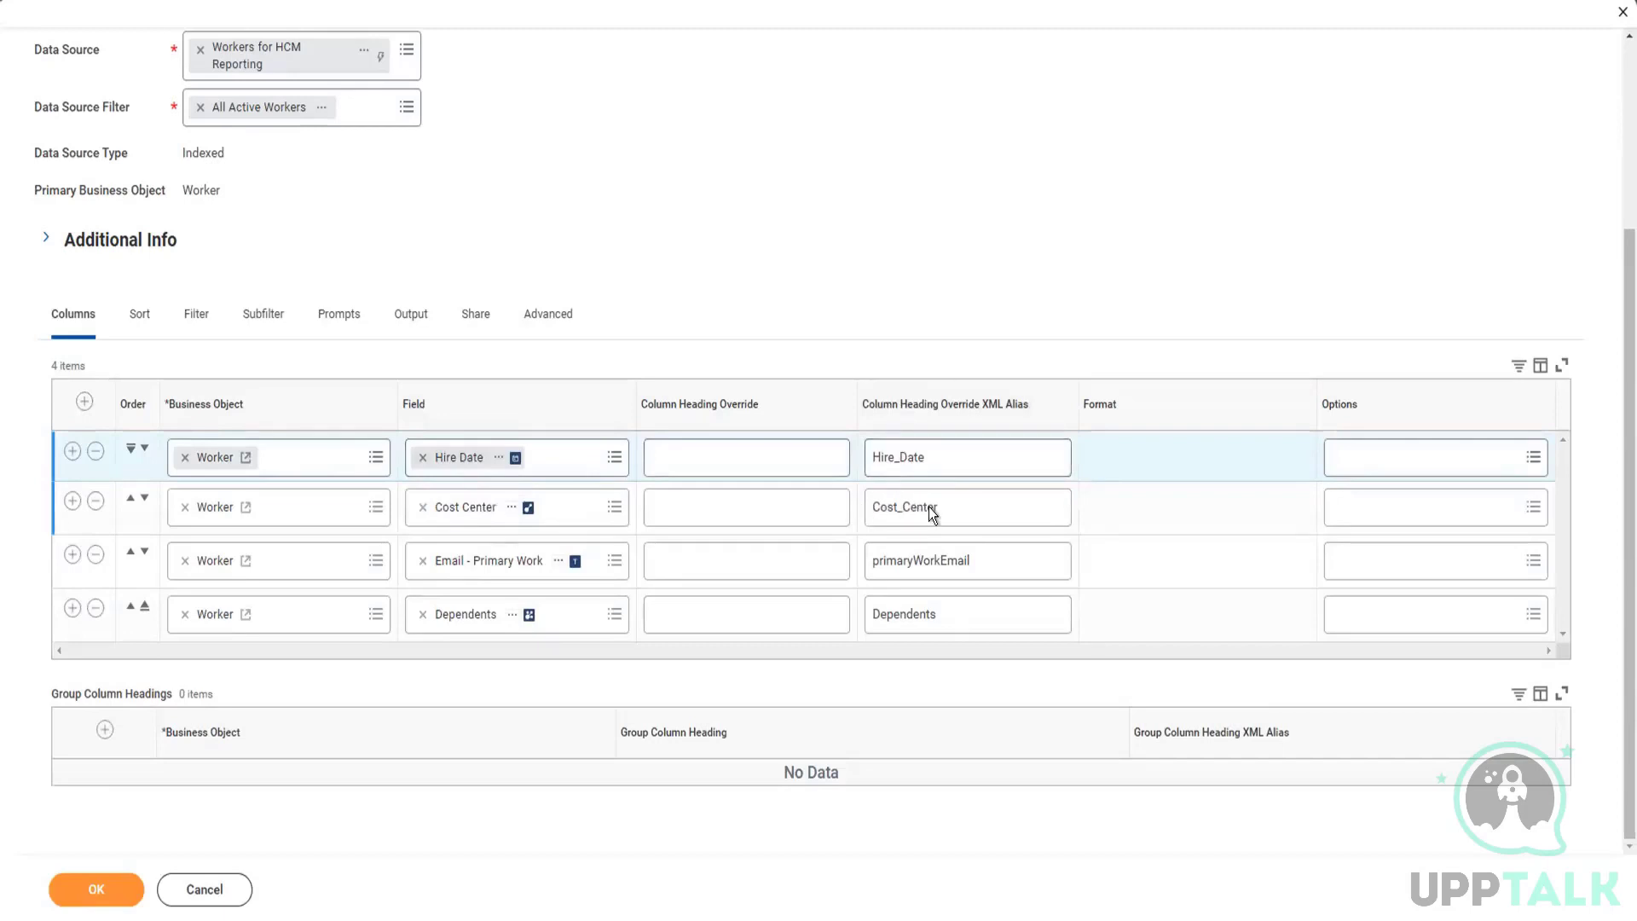
# Step: Try sample text as the column heading override for Email - Primary Work, and clear the override again
pyautogui.click(1000, 558)
pyautogui.click(999, 559)
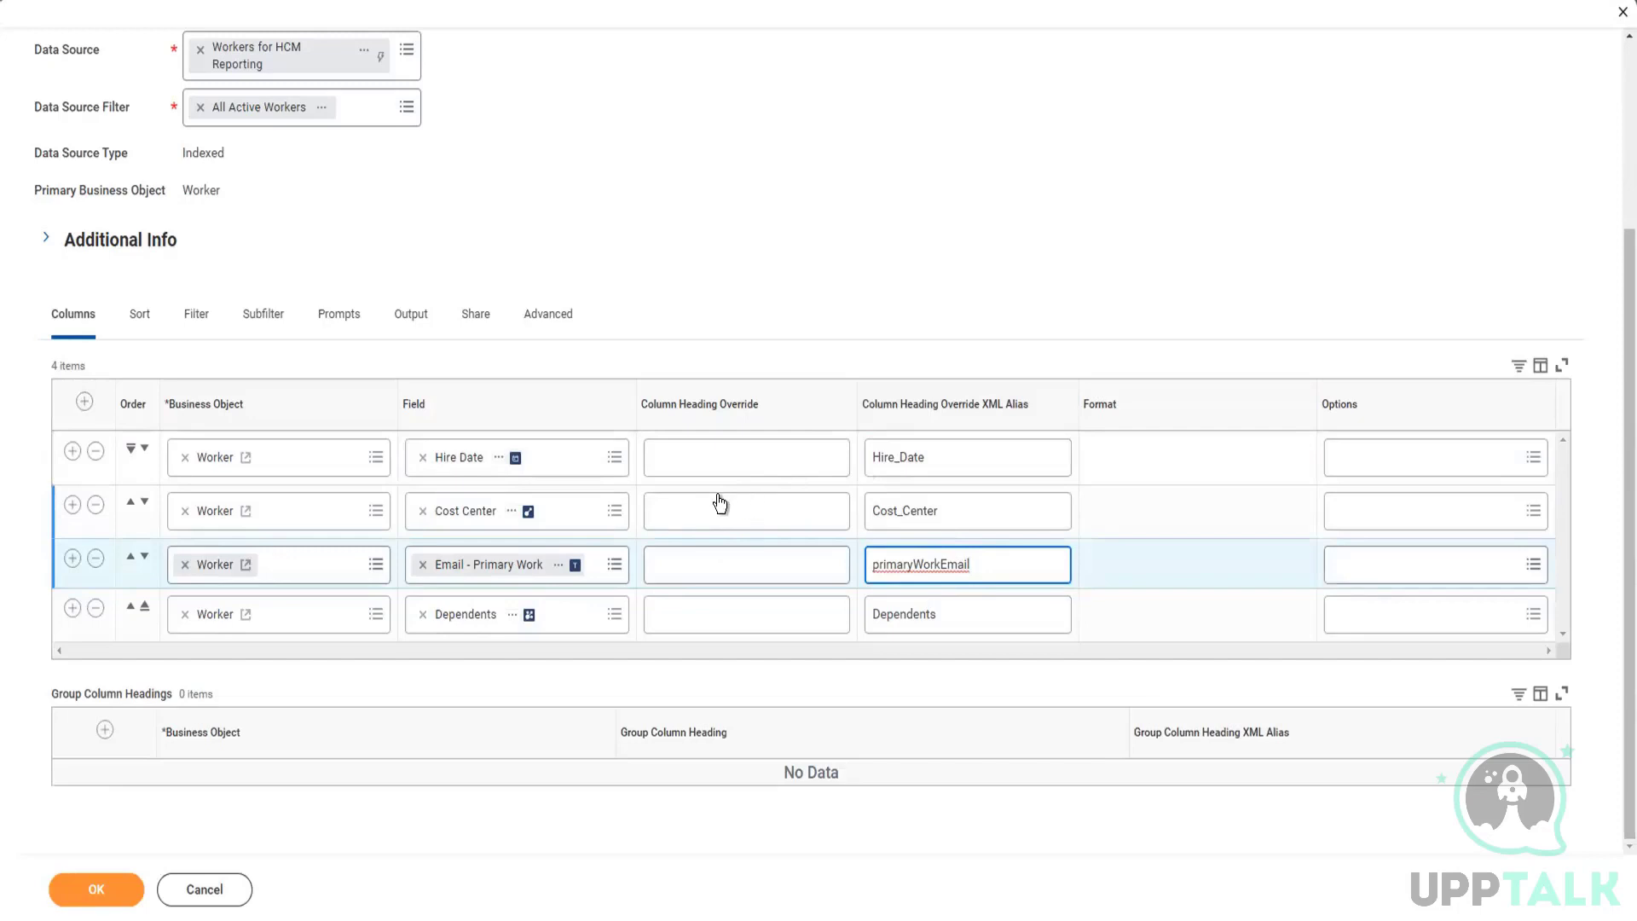
pyautogui.click(714, 557)
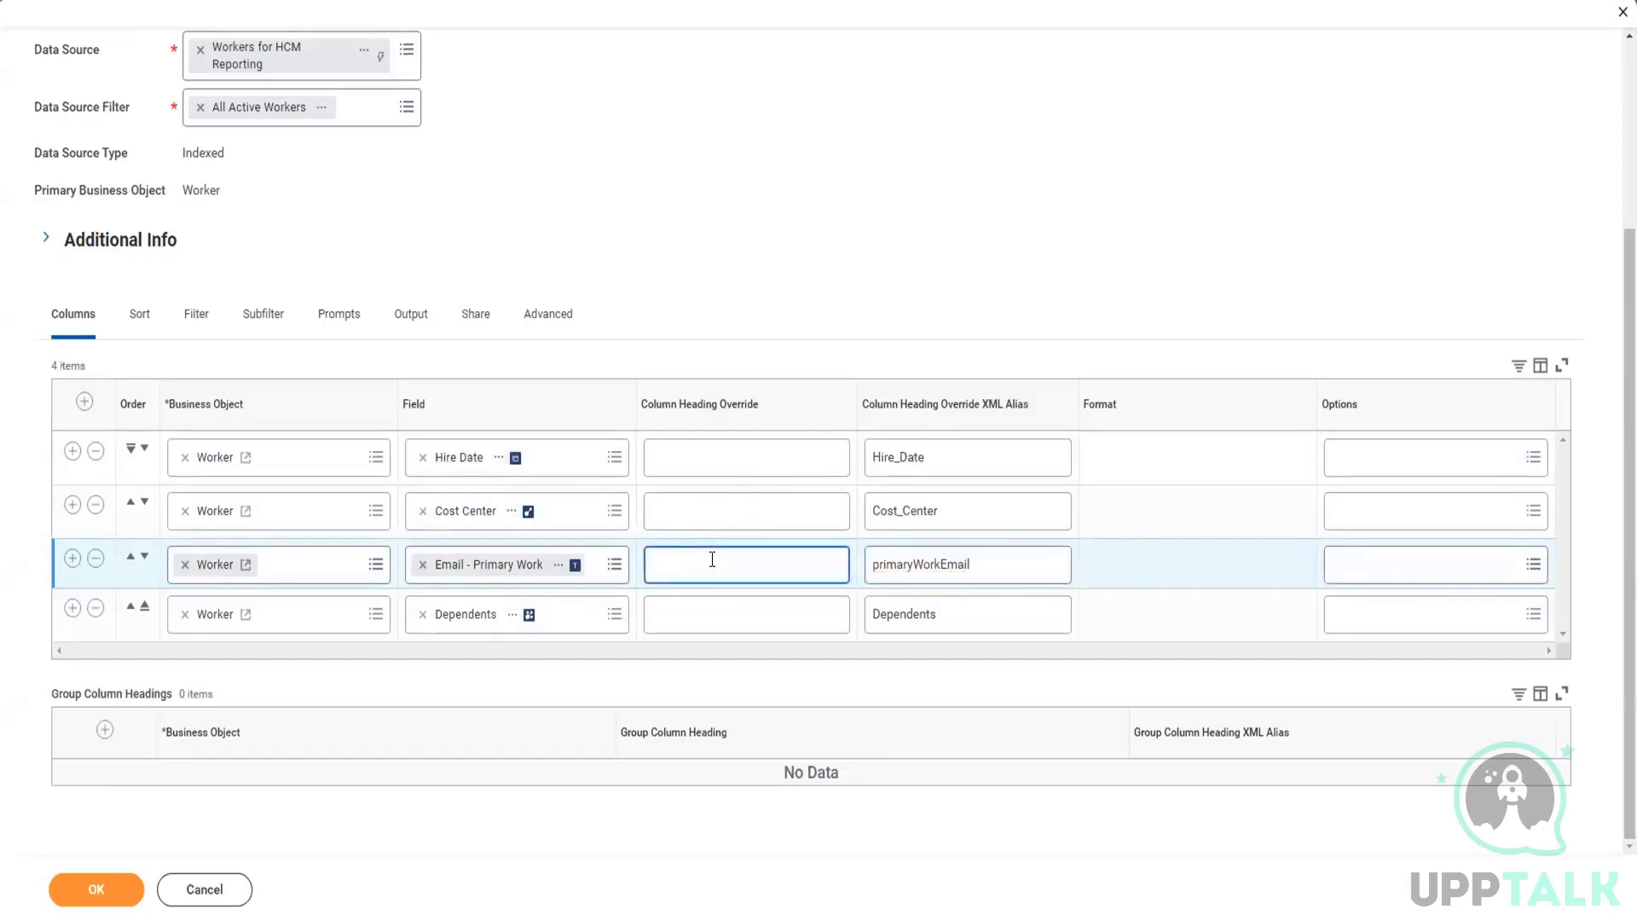
pyautogui.write('ffffafafafaf')
pyautogui.press('BackSpace')
pyautogui.press('BackSpace')
pyautogui.press('BackSpace')
pyautogui.press('BackSpace')
pyautogui.press('BackSpace')
pyautogui.press('BackSpace')
pyautogui.press('BackSpace')
pyautogui.press('BackSpace')
pyautogui.press('BackSpace')
pyautogui.press('BackSpace')
pyautogui.press('BackSpace')
pyautogui.press('BackSpace')
pyautogui.click(930, 563)
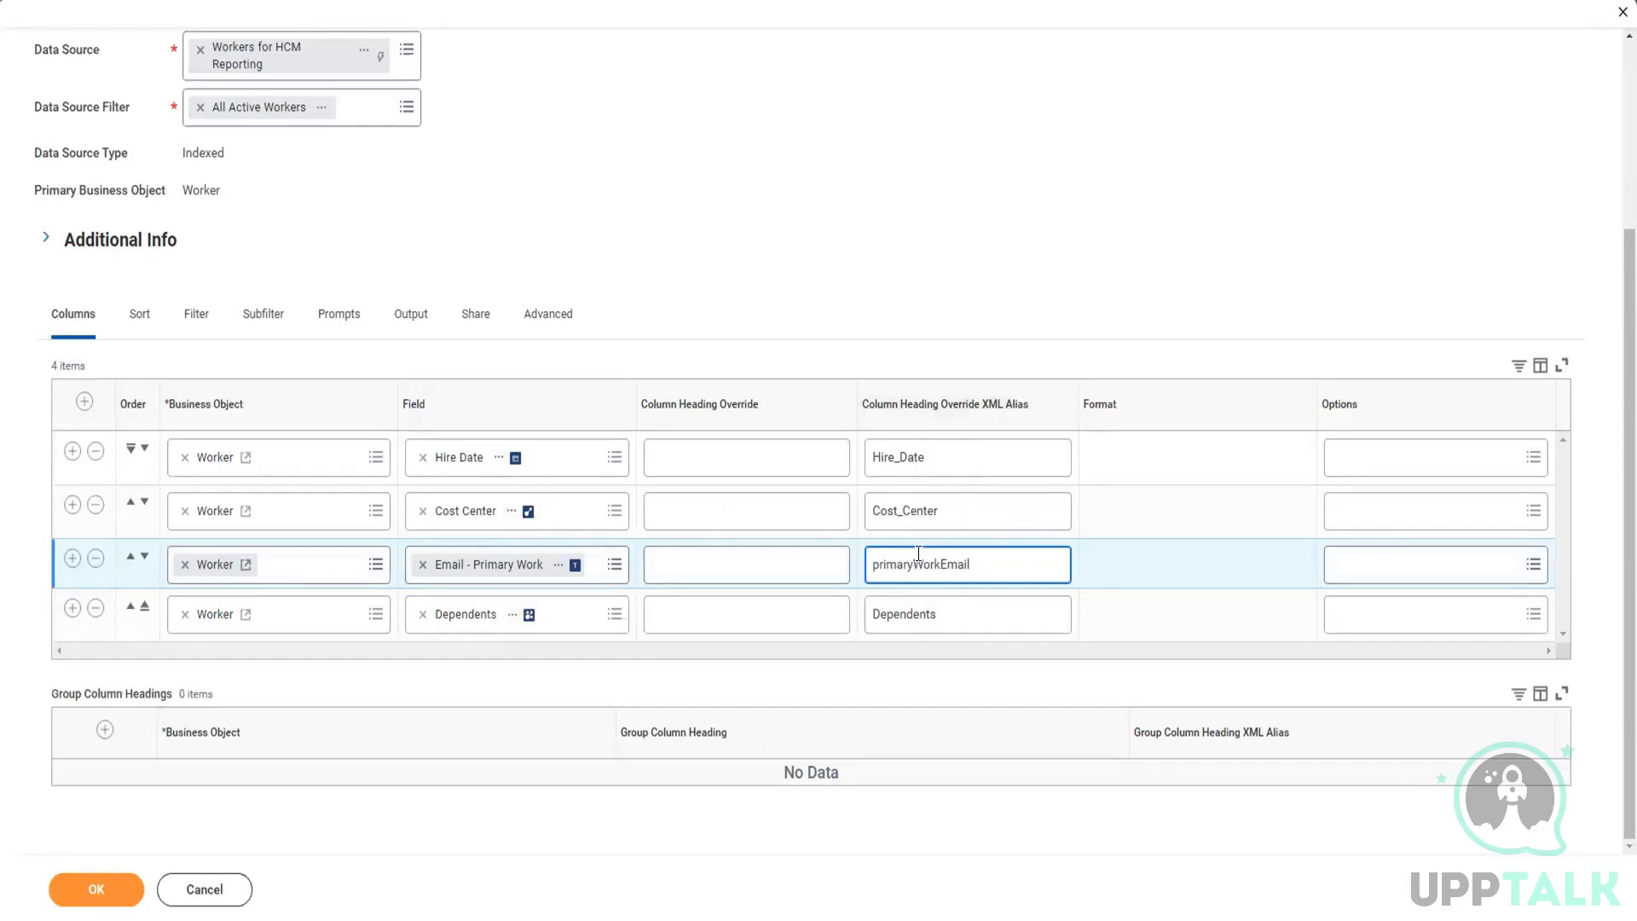
# Step: Set the Cost Center column's XML alias to Department and save the report
pyautogui.doubleClick(953, 507)
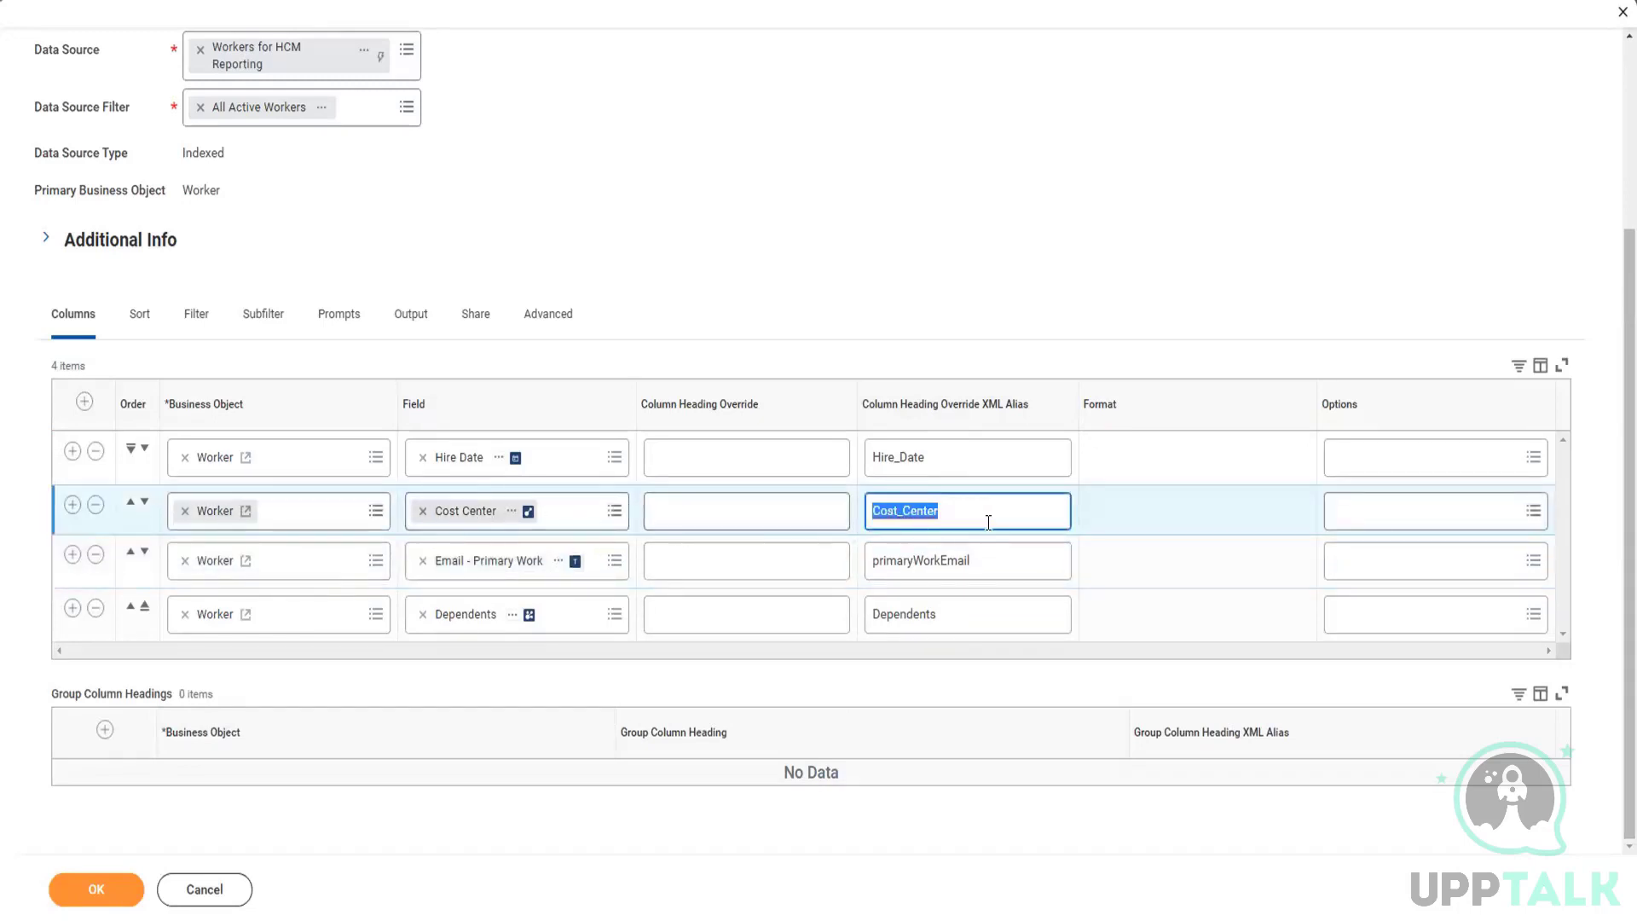
pyautogui.click(982, 513)
pyautogui.hotkey('ctrl', 'a')
pyautogui.write('Depar')
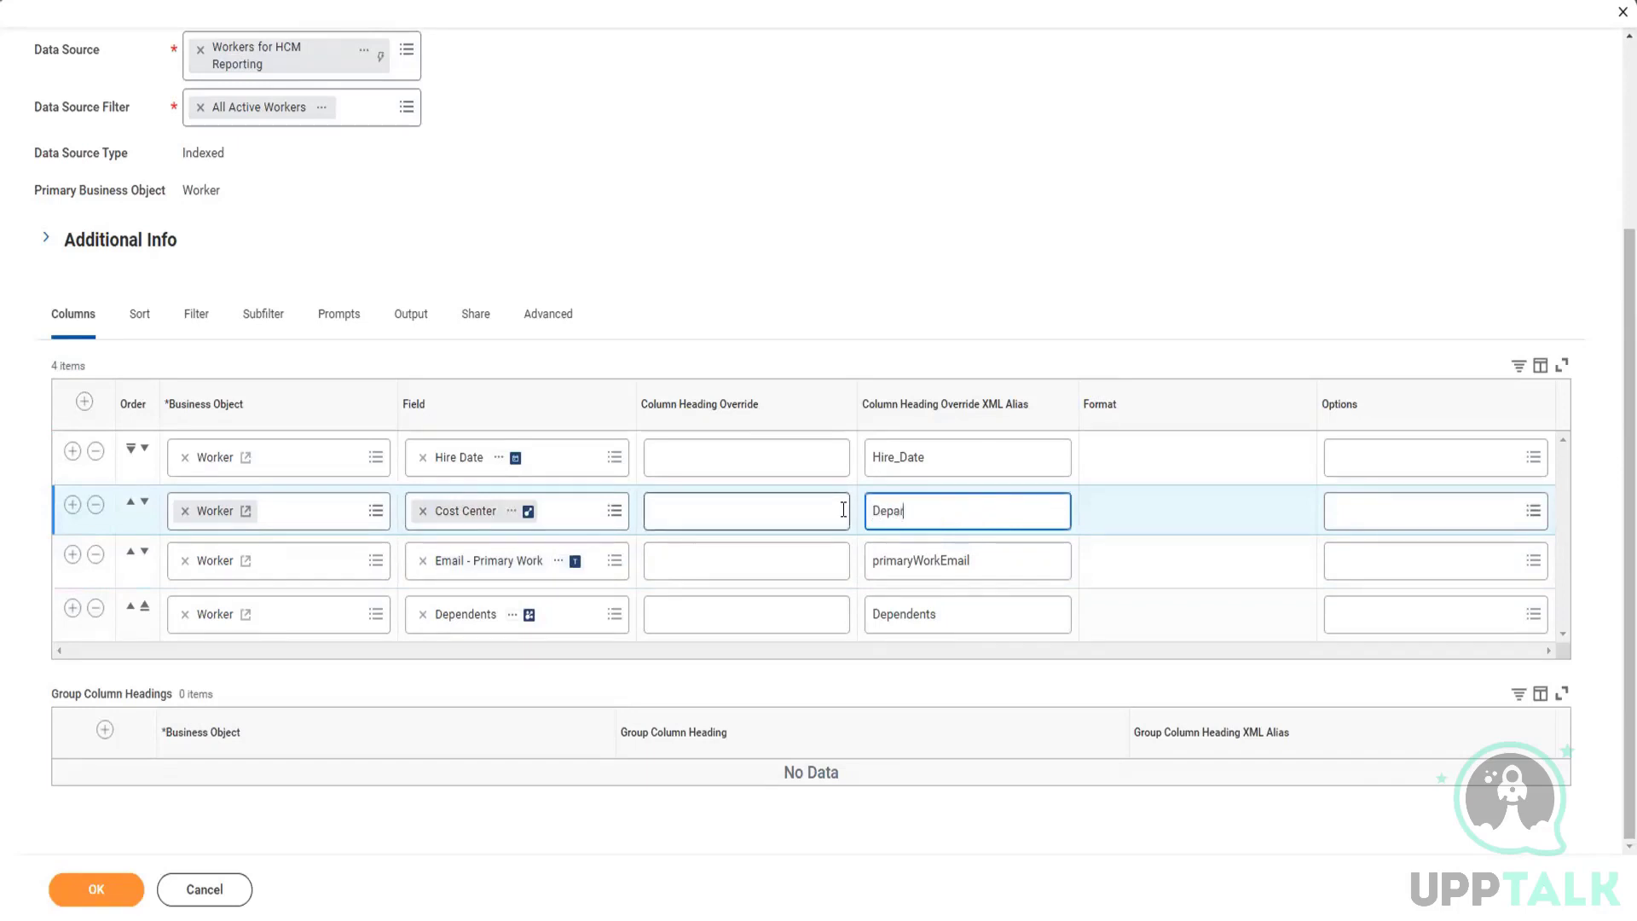
pyautogui.write('tment')
pyautogui.click(1102, 514)
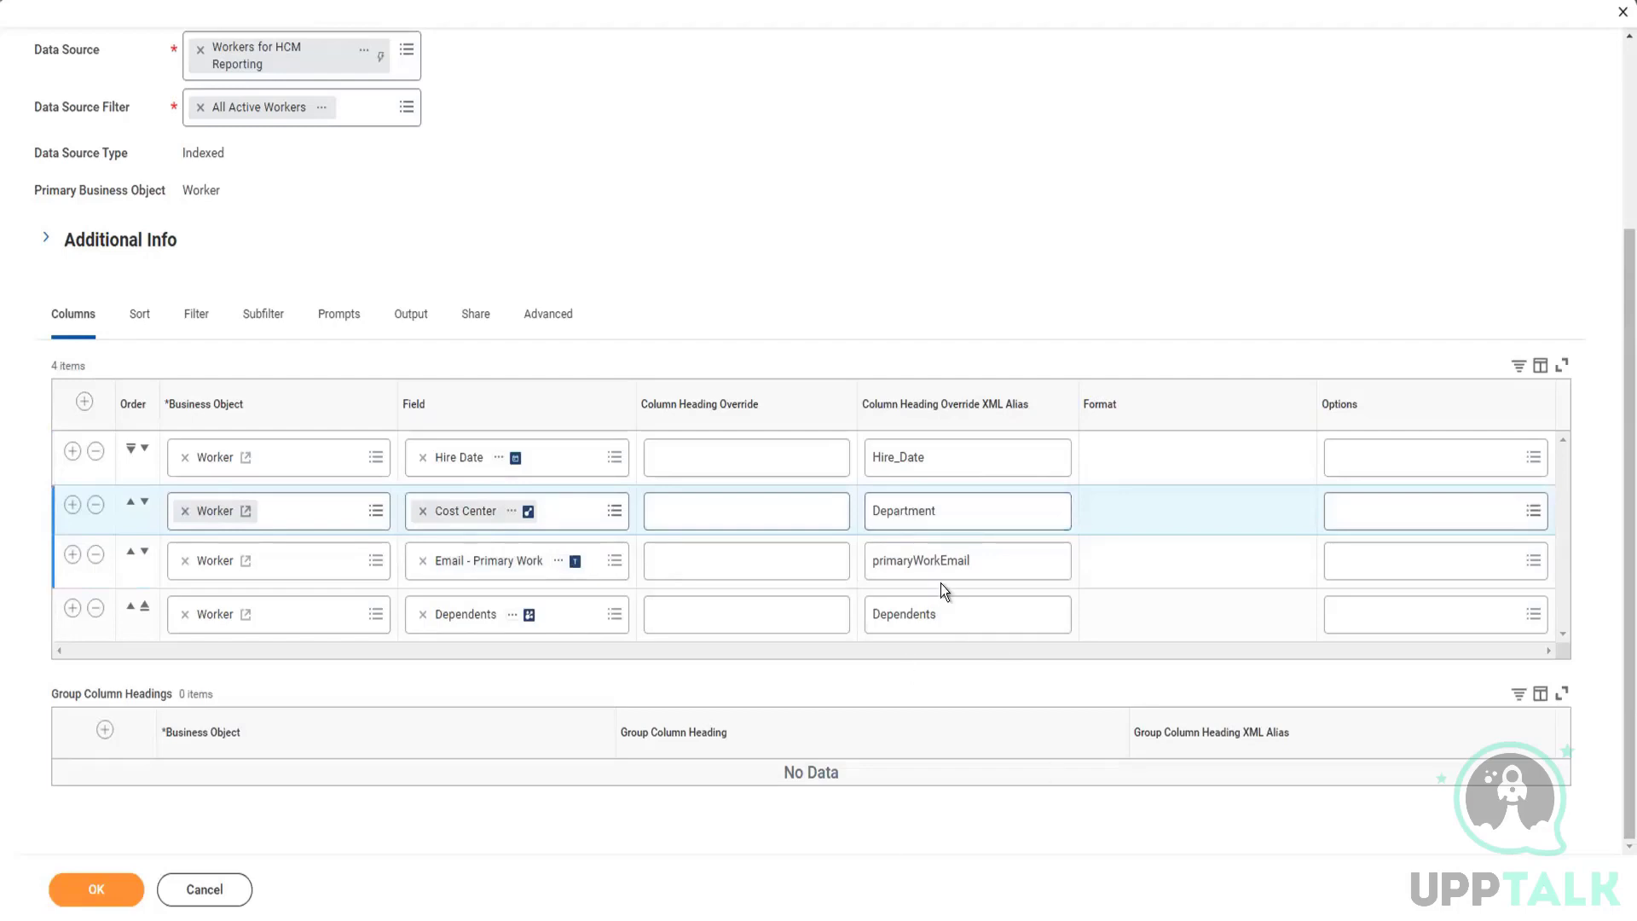
pyautogui.click(958, 510)
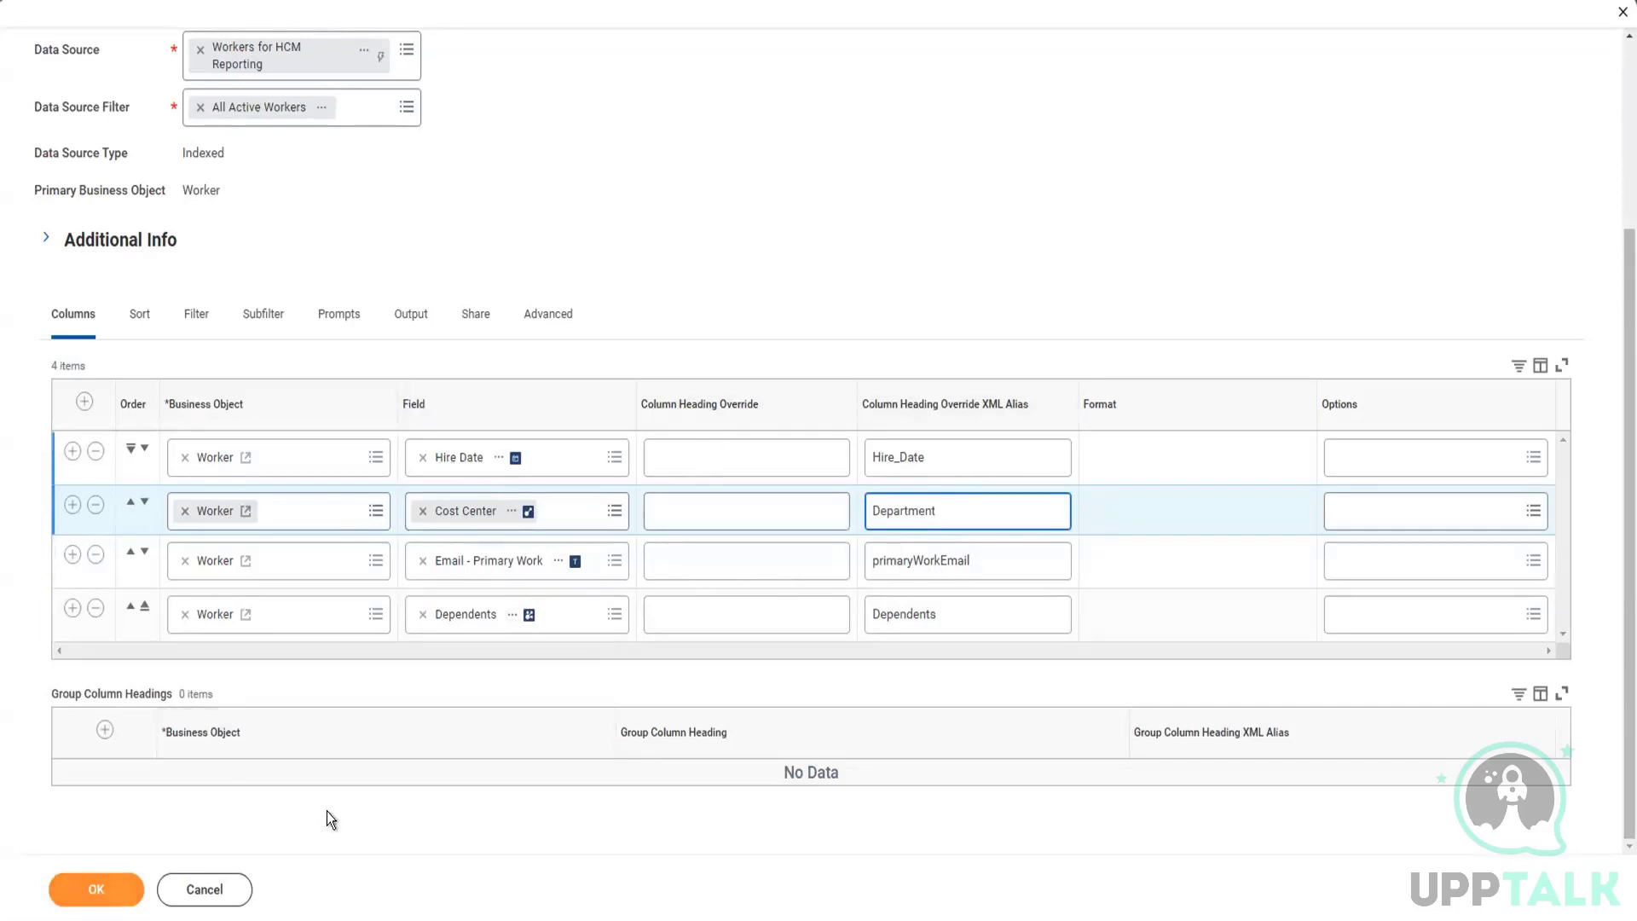
pyautogui.click(96, 894)
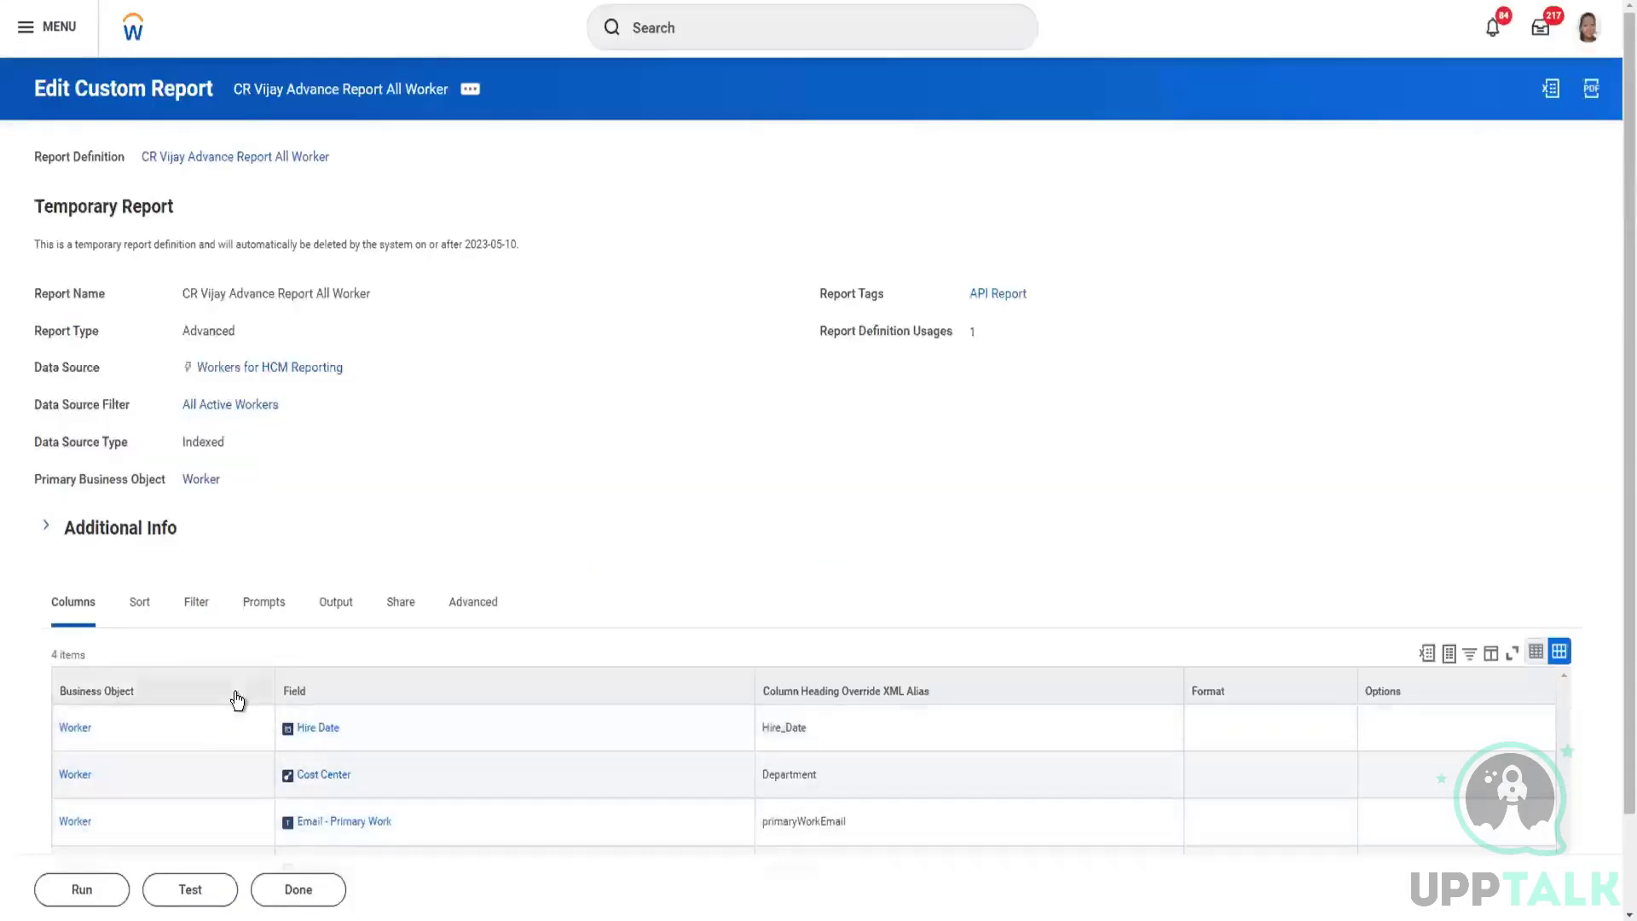
# Step: Check the saved report's column aliases and open the list of its web service URLs
pyautogui.scroll(-2, 238, 695)
pyautogui.scroll(2, 452, 476)
pyautogui.scroll(-1, 457, 564)
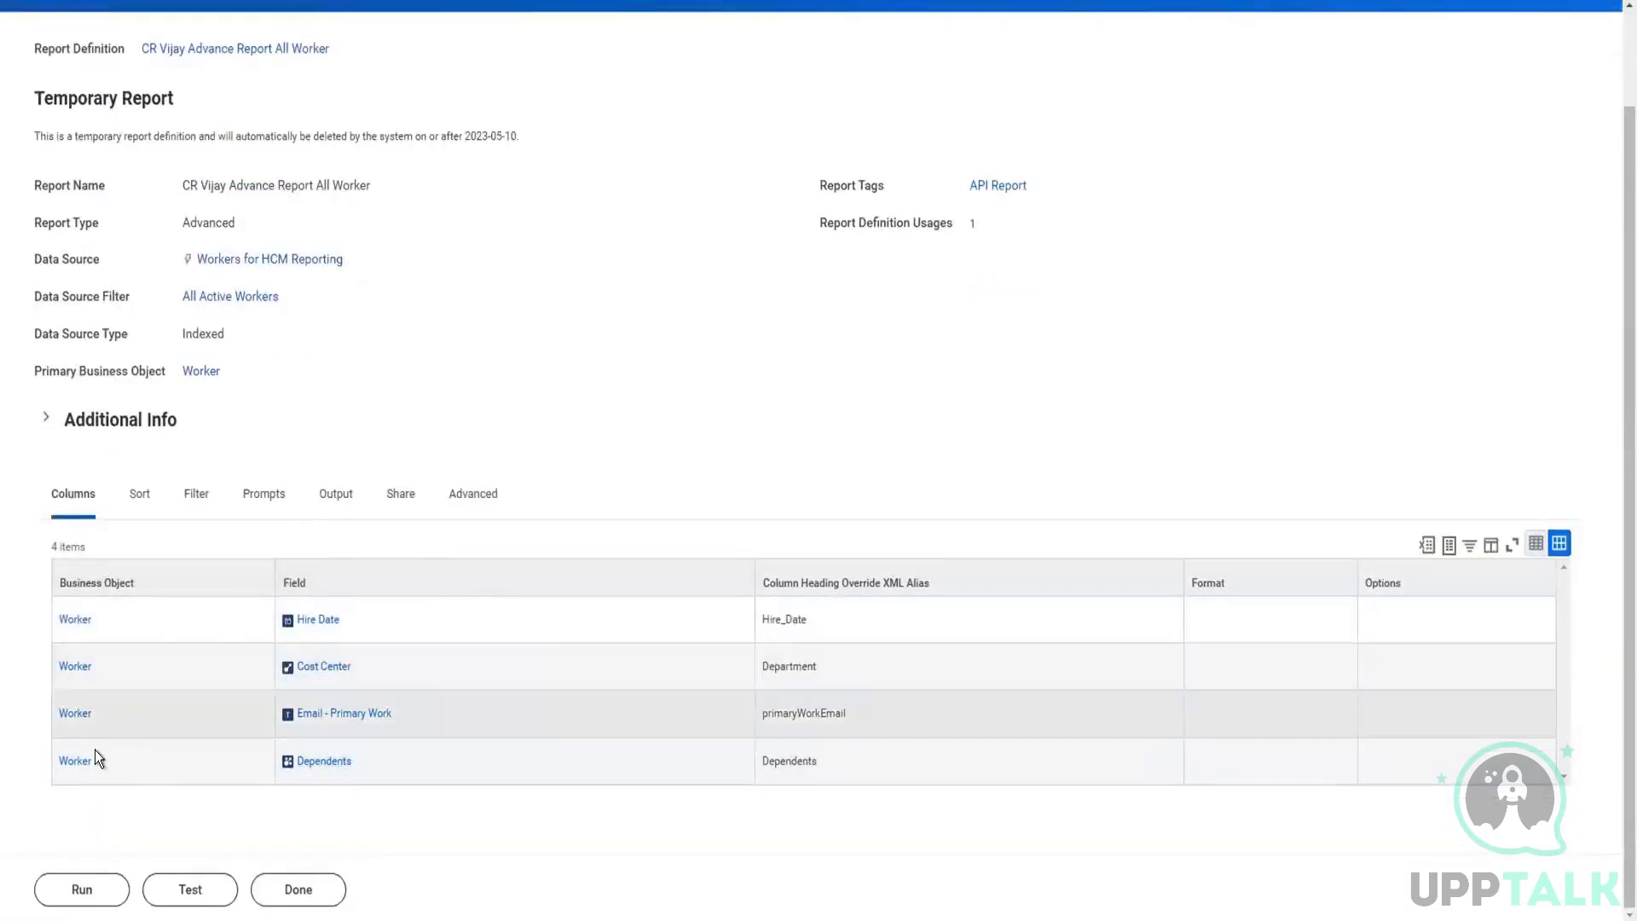
pyautogui.scroll(1, 249, 597)
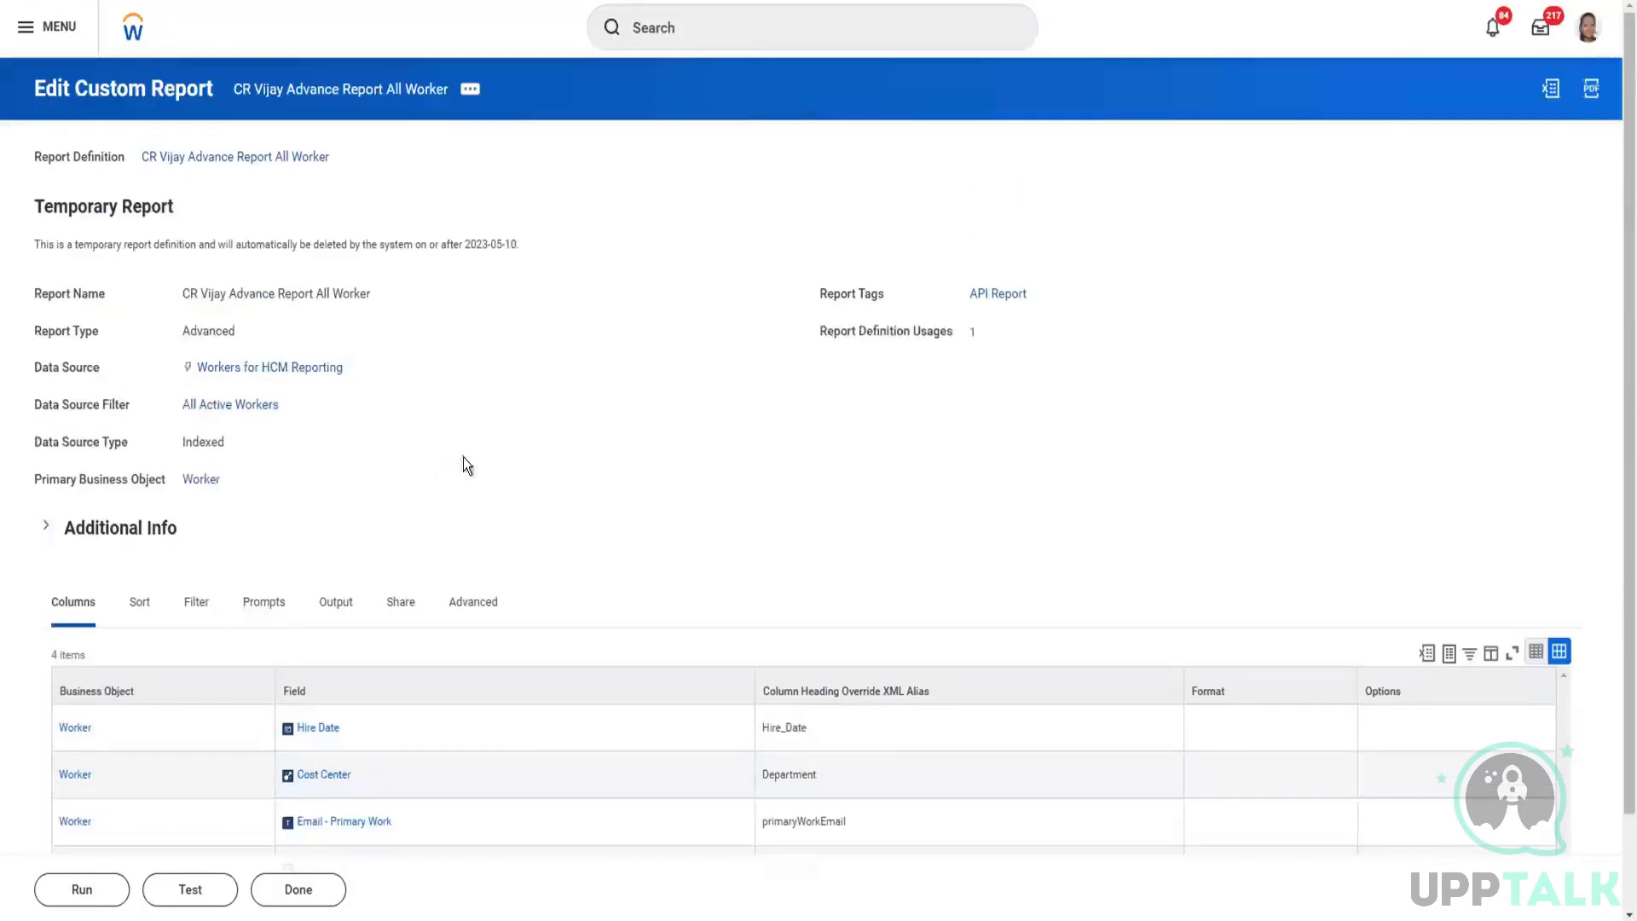
pyautogui.click(470, 92)
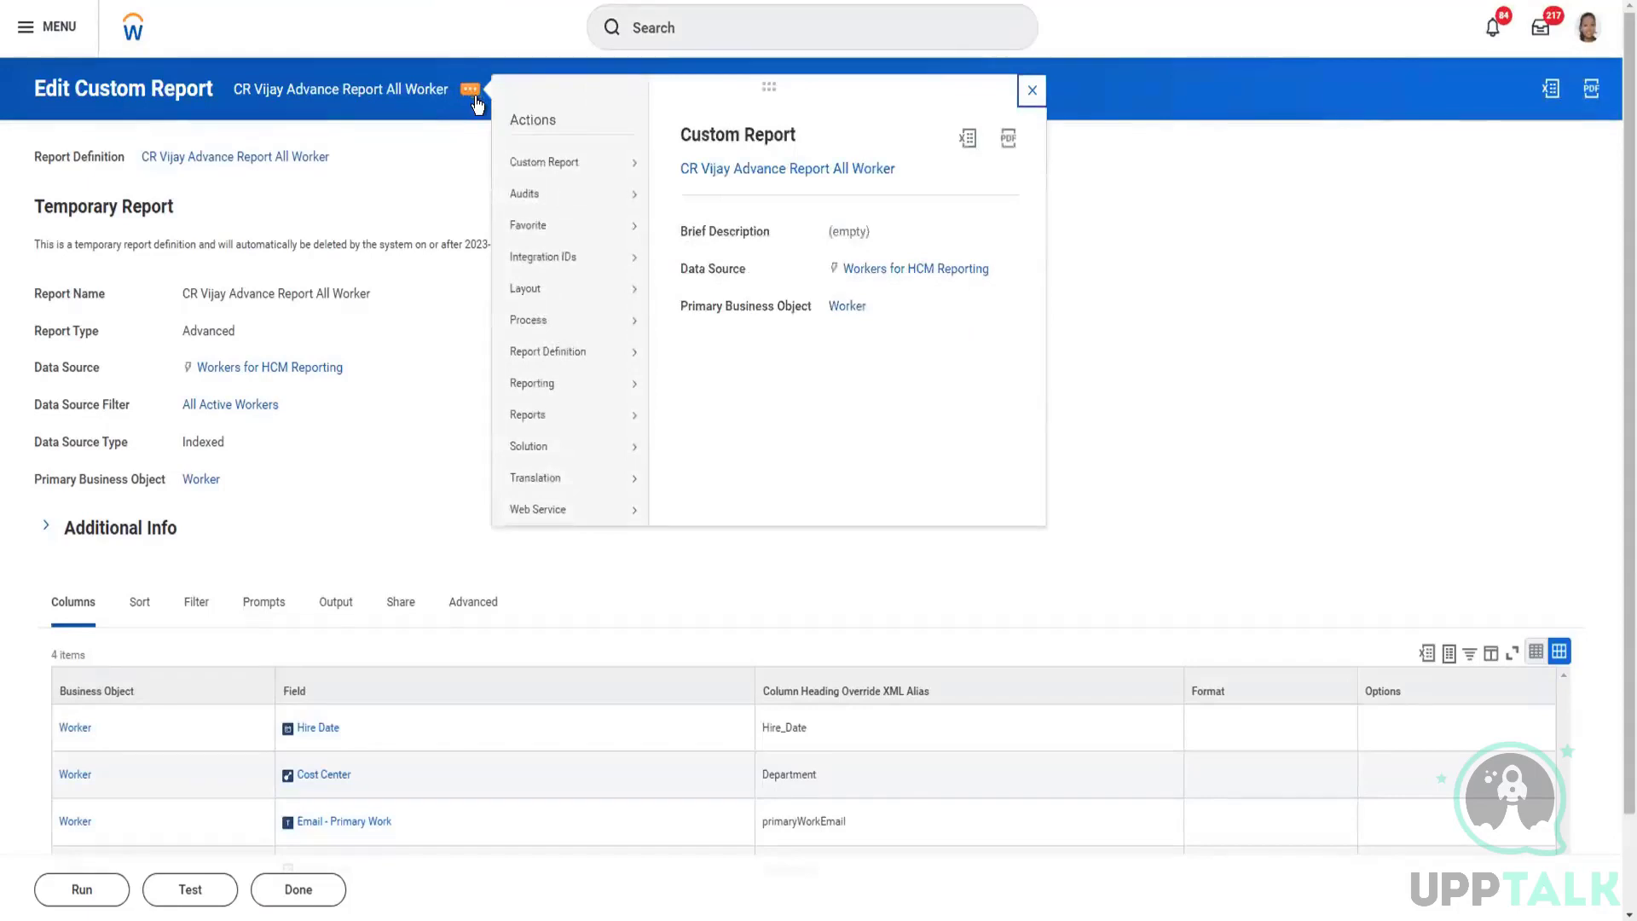
pyautogui.moveTo(561, 166)
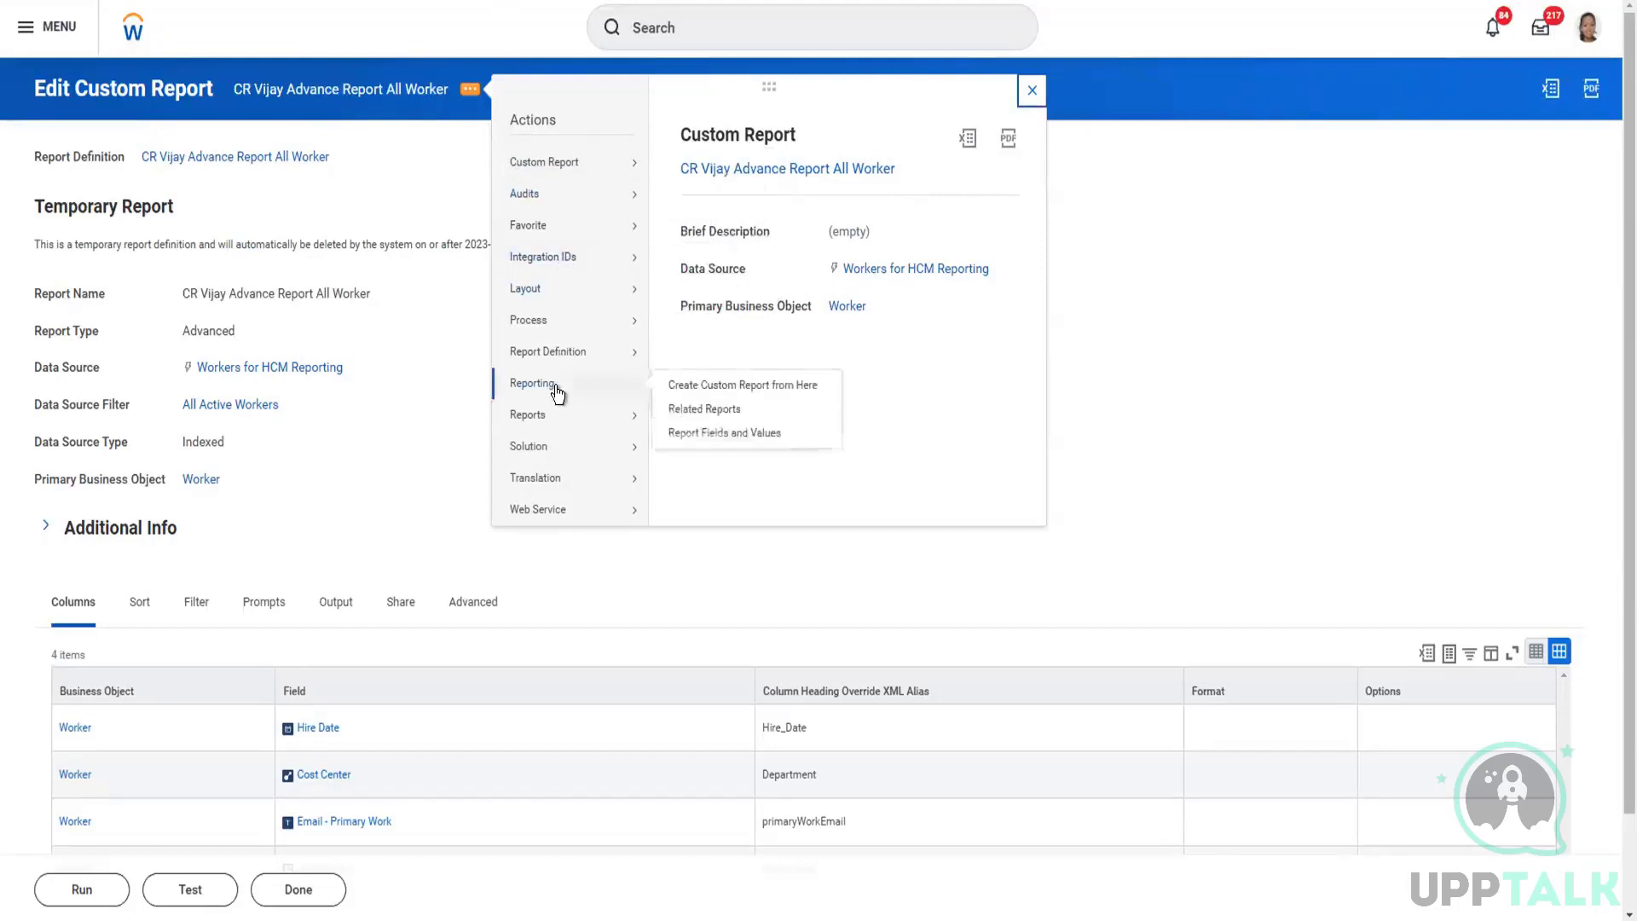
pyautogui.moveTo(539, 514)
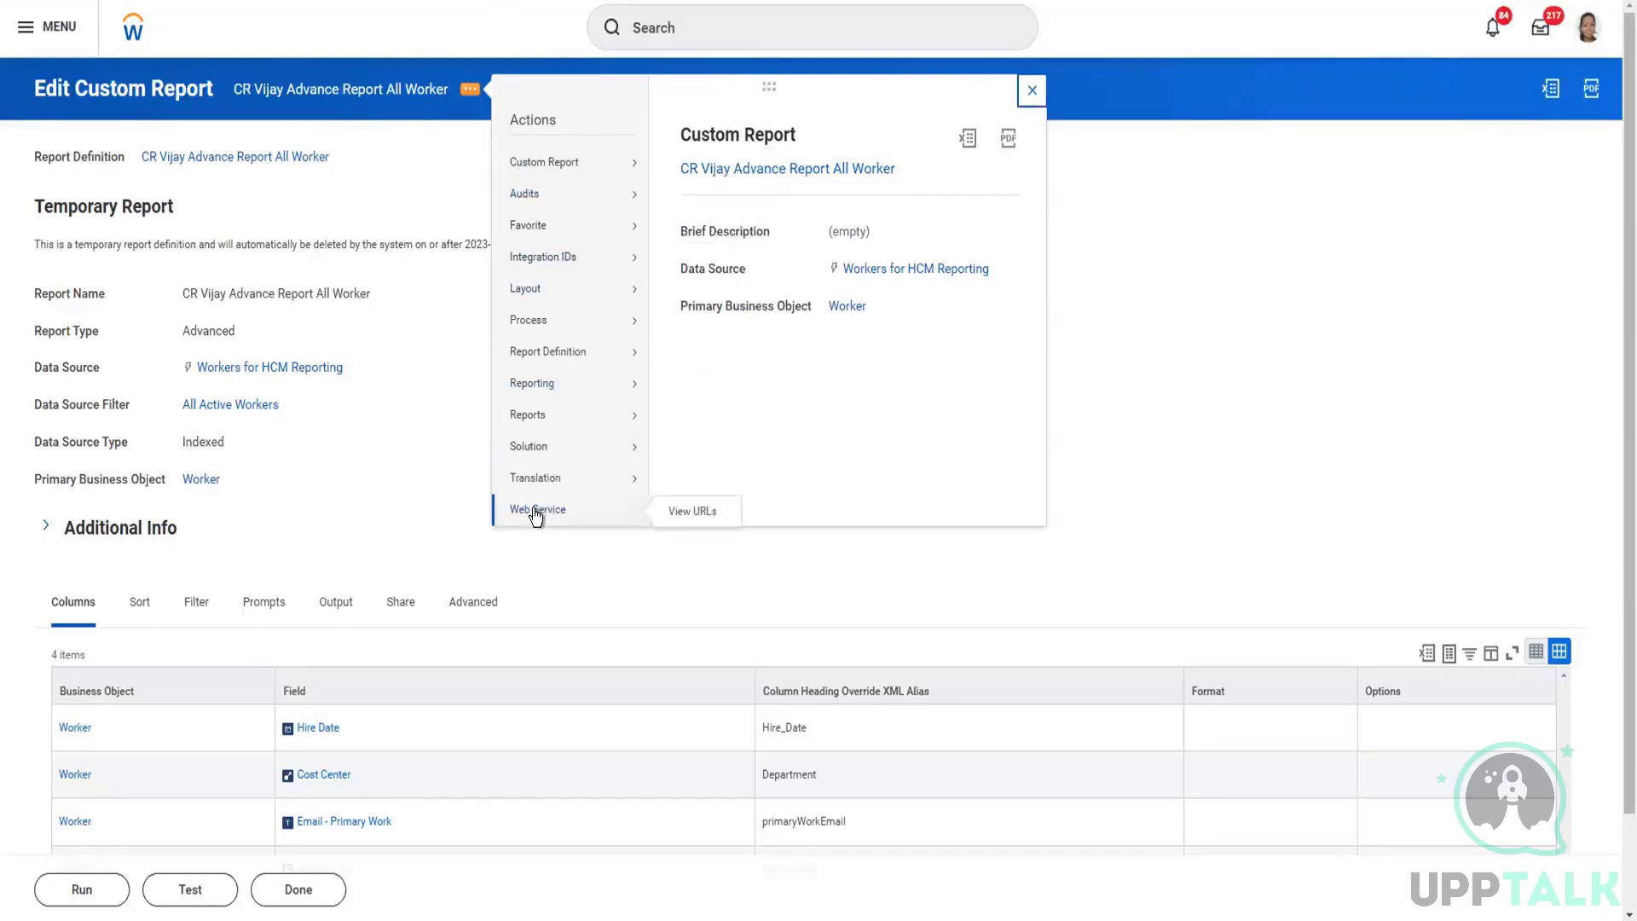
pyautogui.click(682, 514)
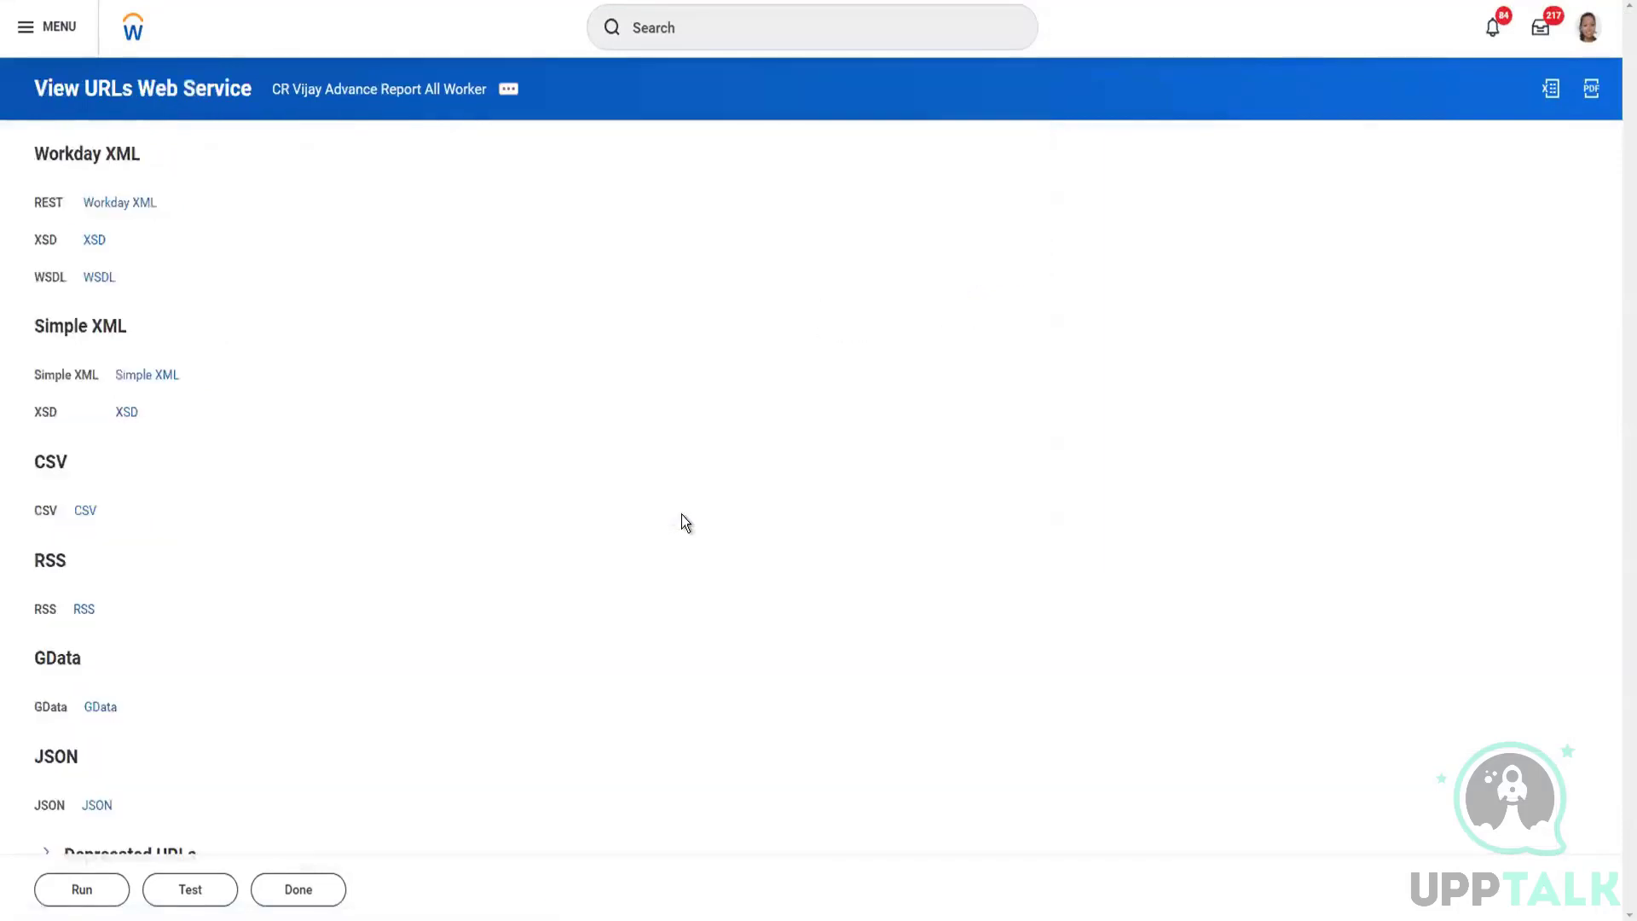
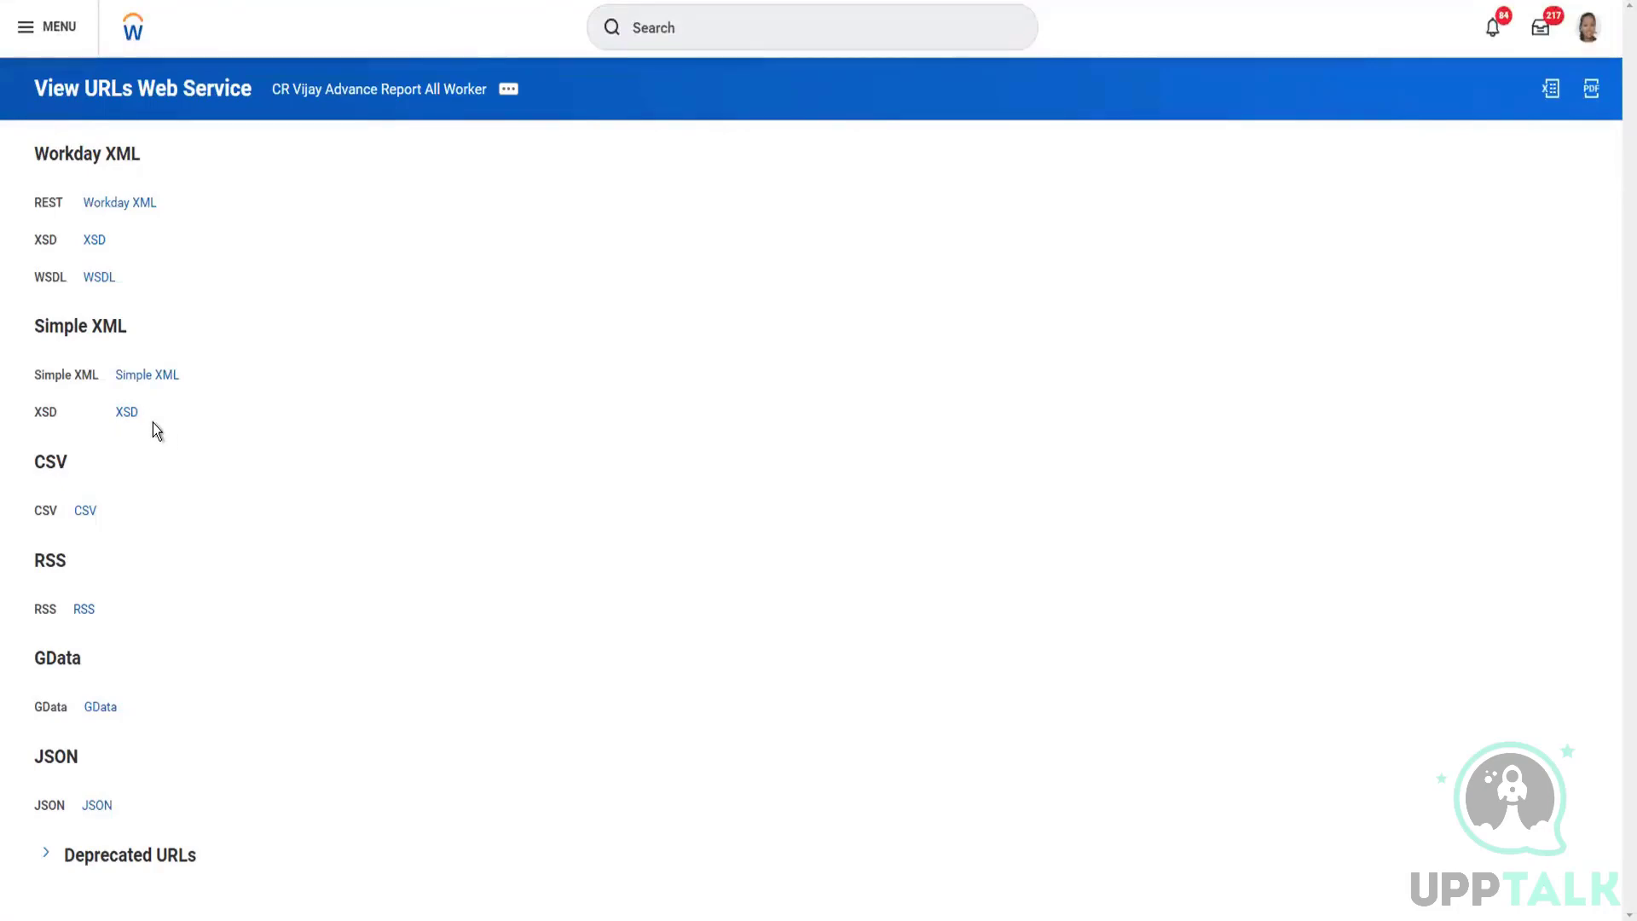
# Step: Open the XSD listed under Simple XML for the report's web service
pyautogui.moveTo(145, 421)
pyautogui.click(128, 413)
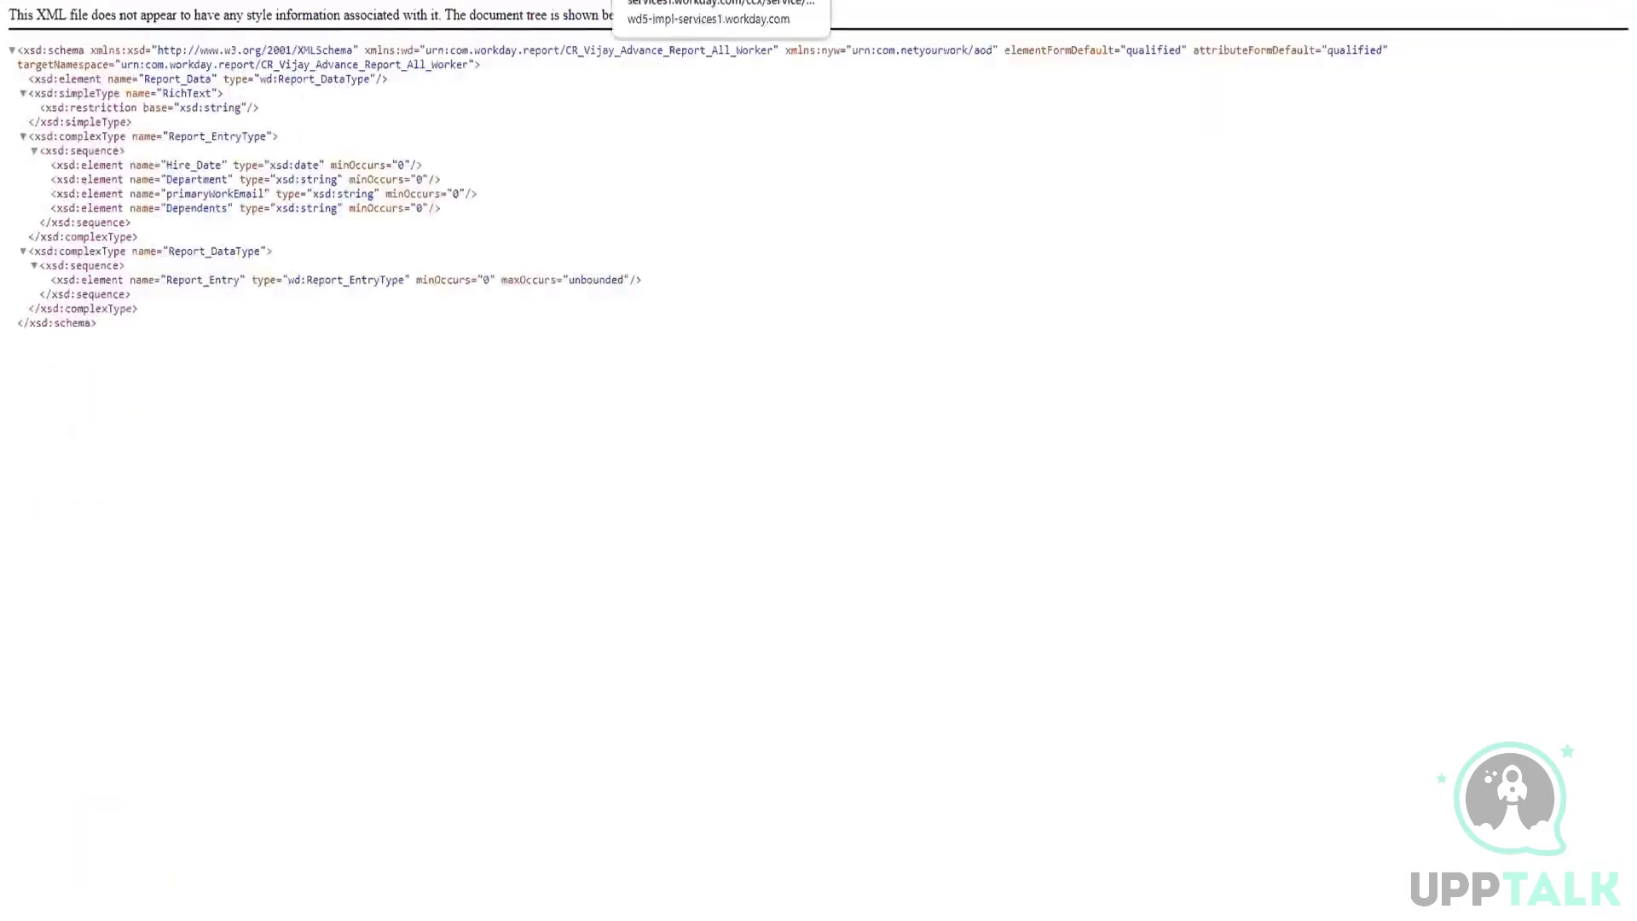
pyautogui.rightClick(602, 127)
pyautogui.click(424, 431)
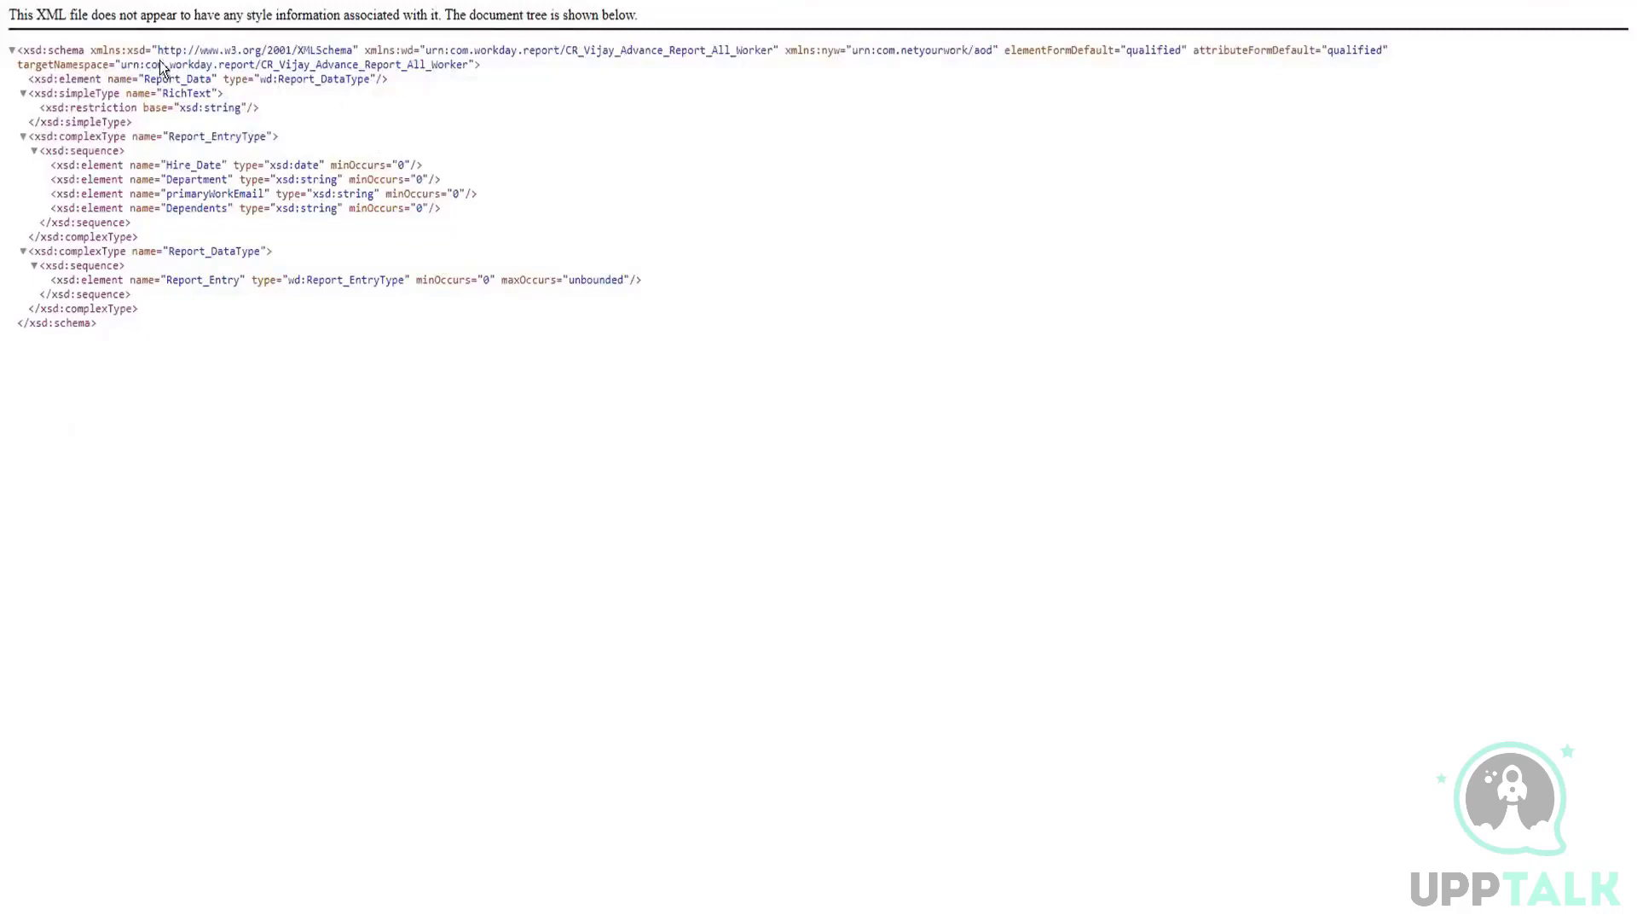
# Step: Collapse and expand the root xsd:schema element to examine its opening and closing tags
pyautogui.click(13, 51)
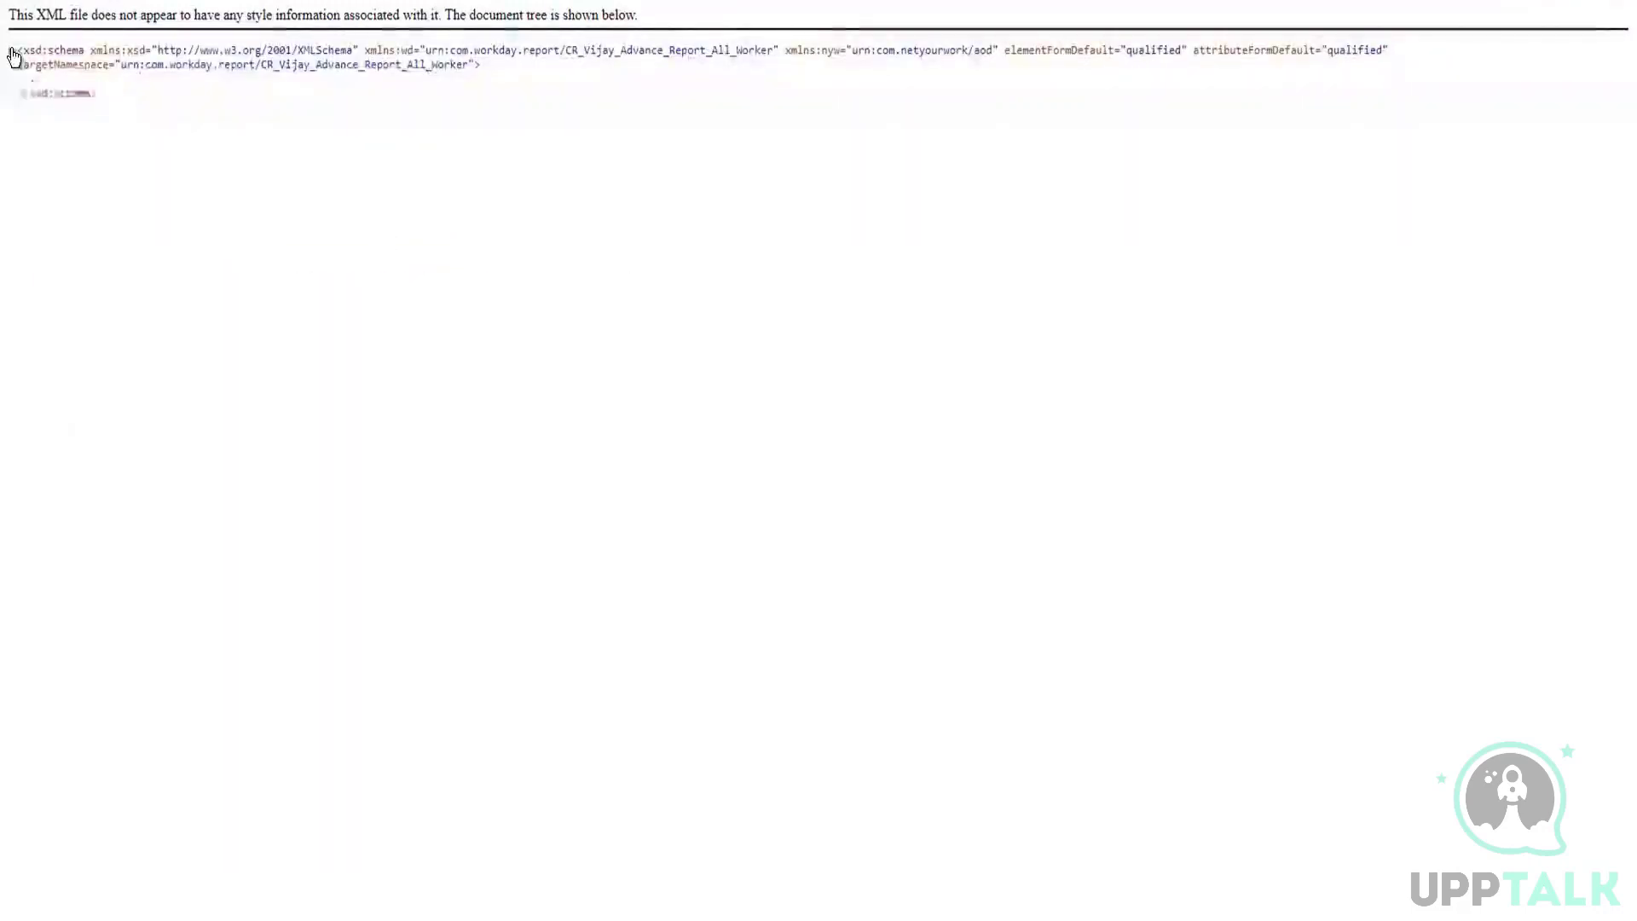
pyautogui.click(13, 52)
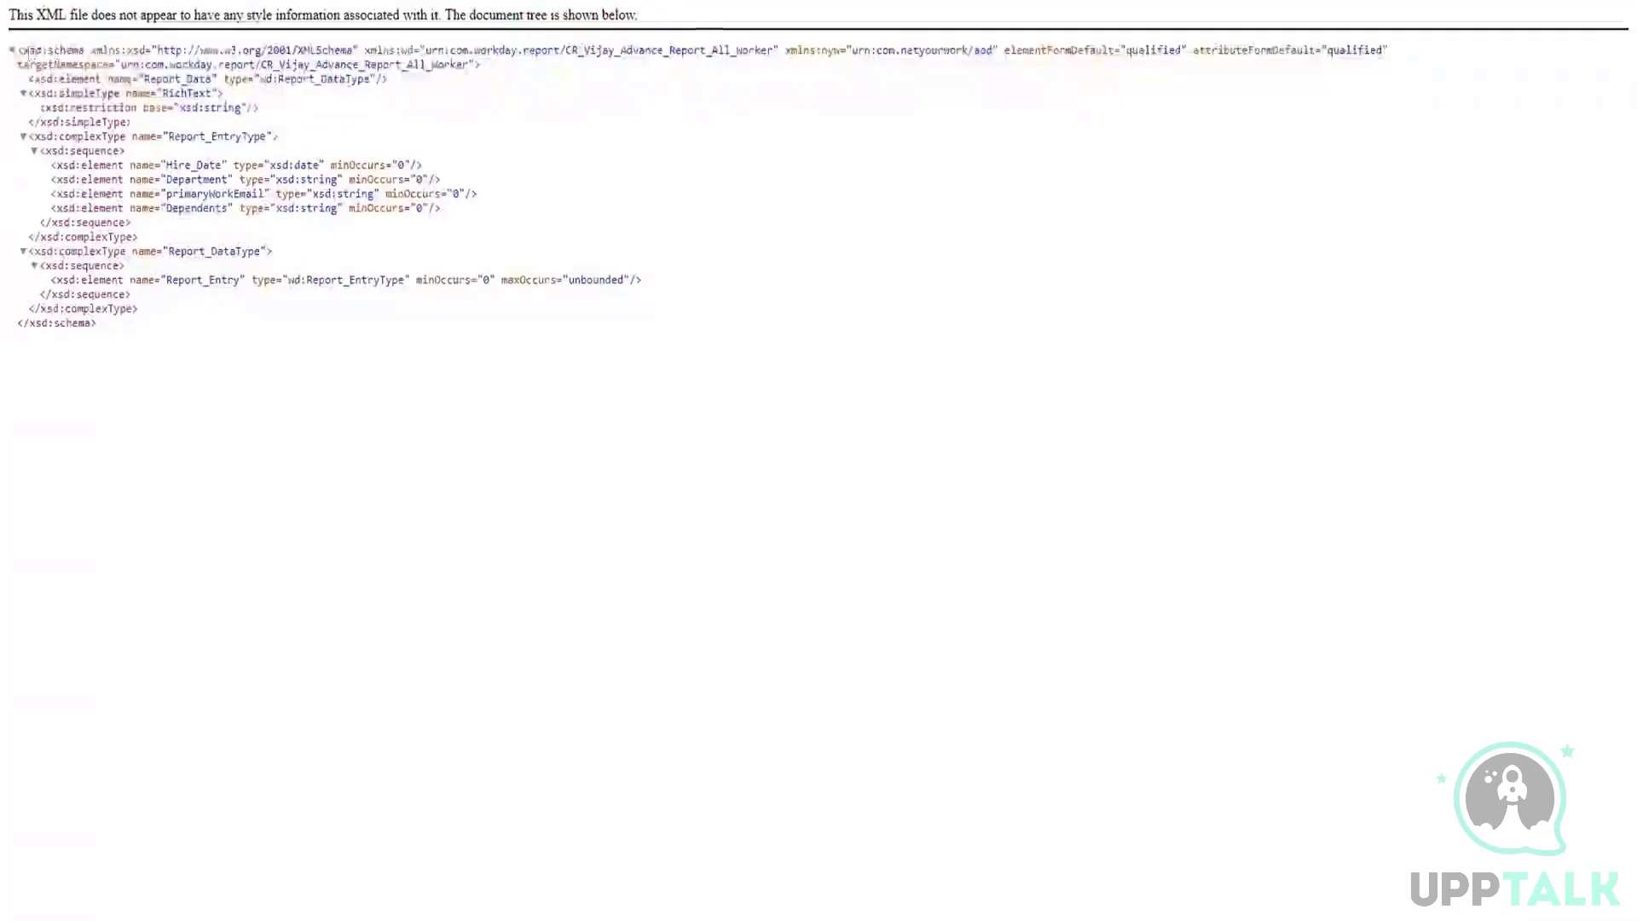
pyautogui.click(12, 51)
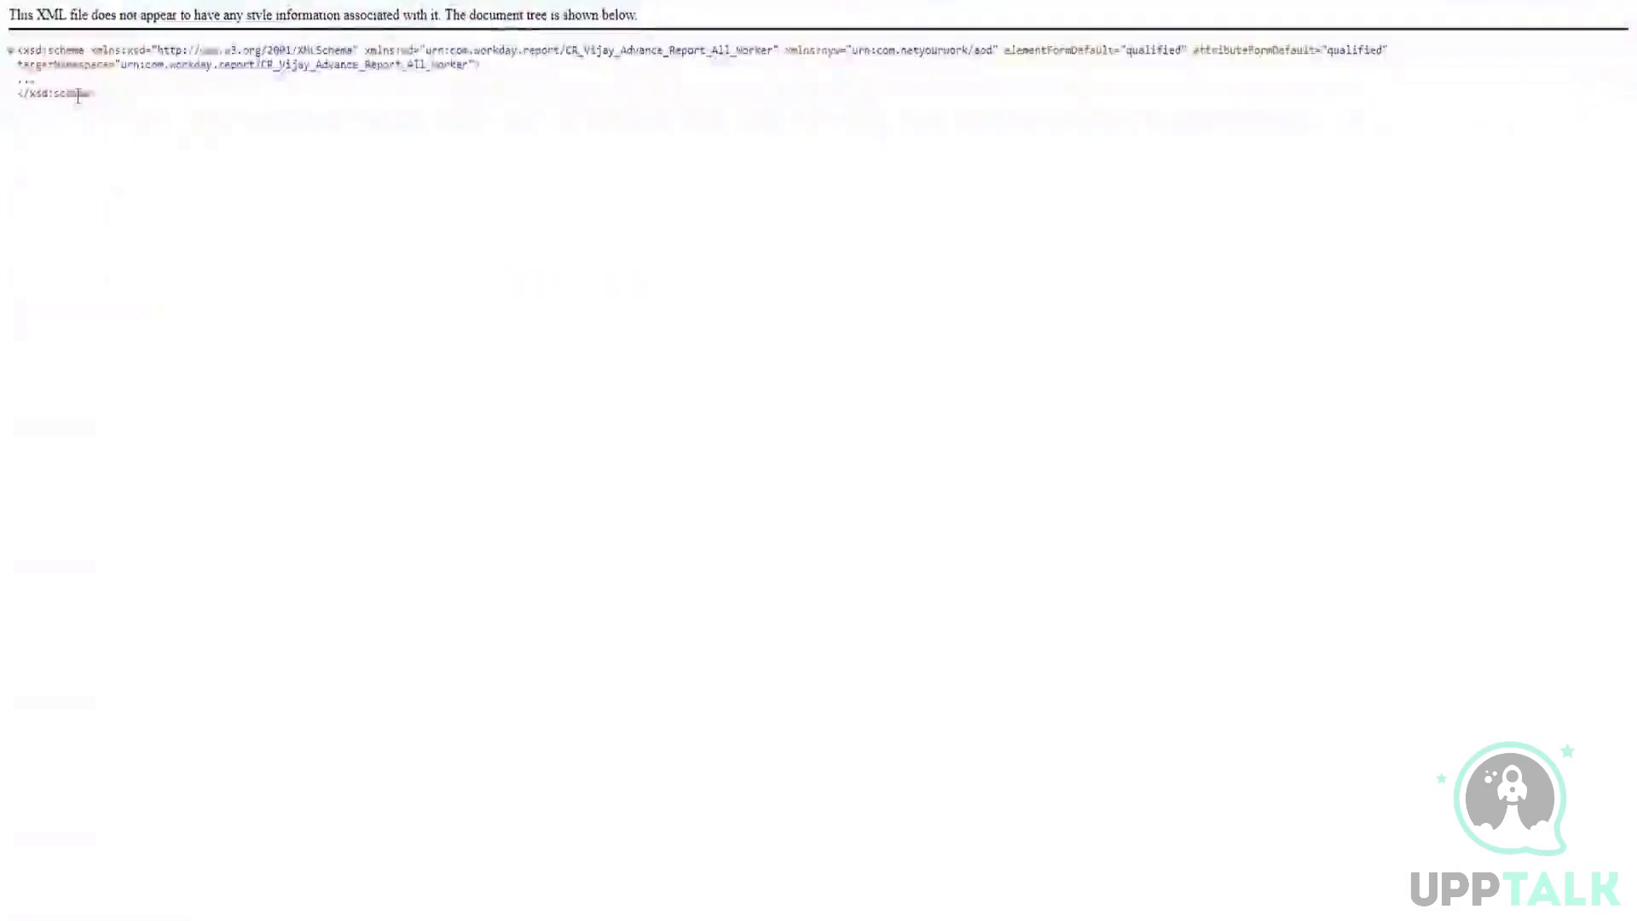
pyautogui.moveTo(96, 94); pyautogui.dragTo(12, 60)
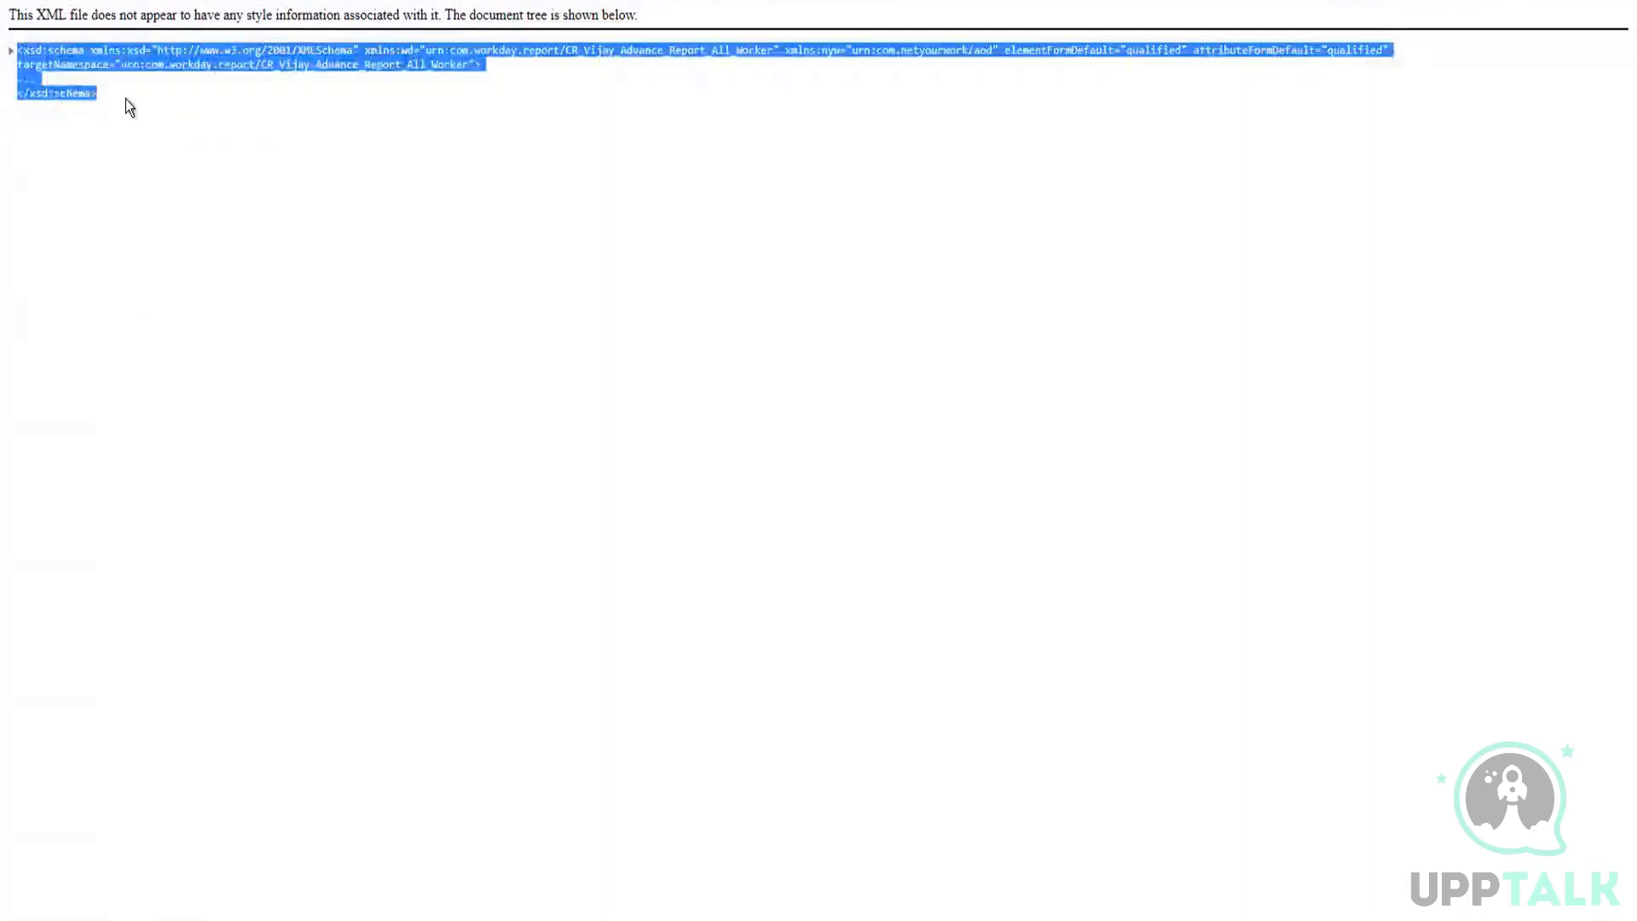
pyautogui.click(125, 99)
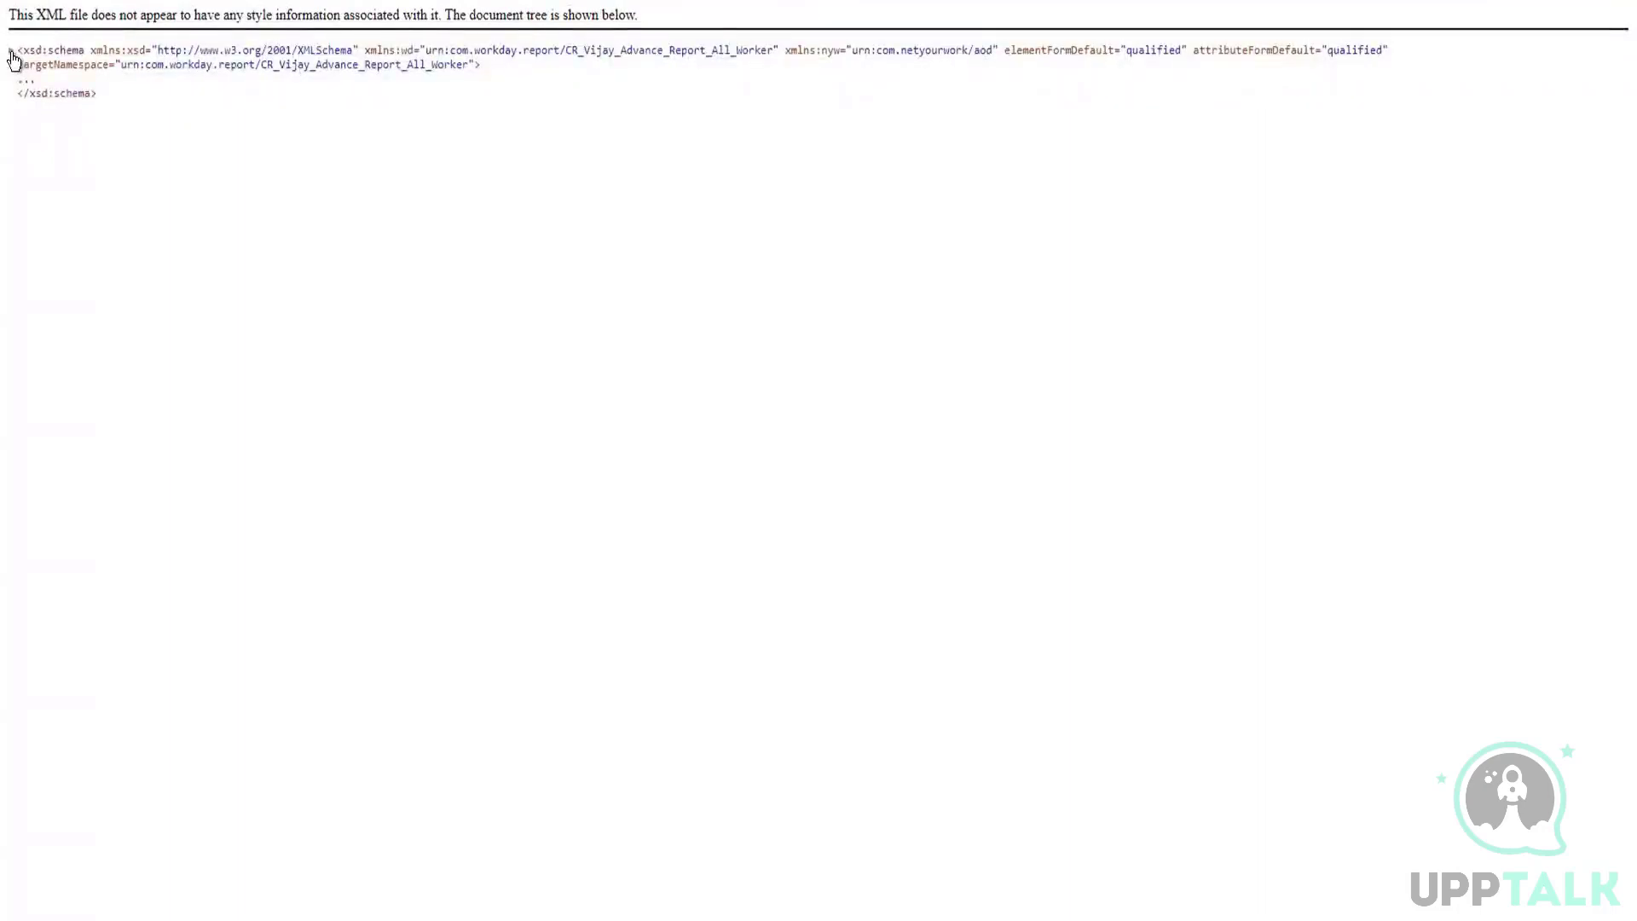
pyautogui.click(12, 53)
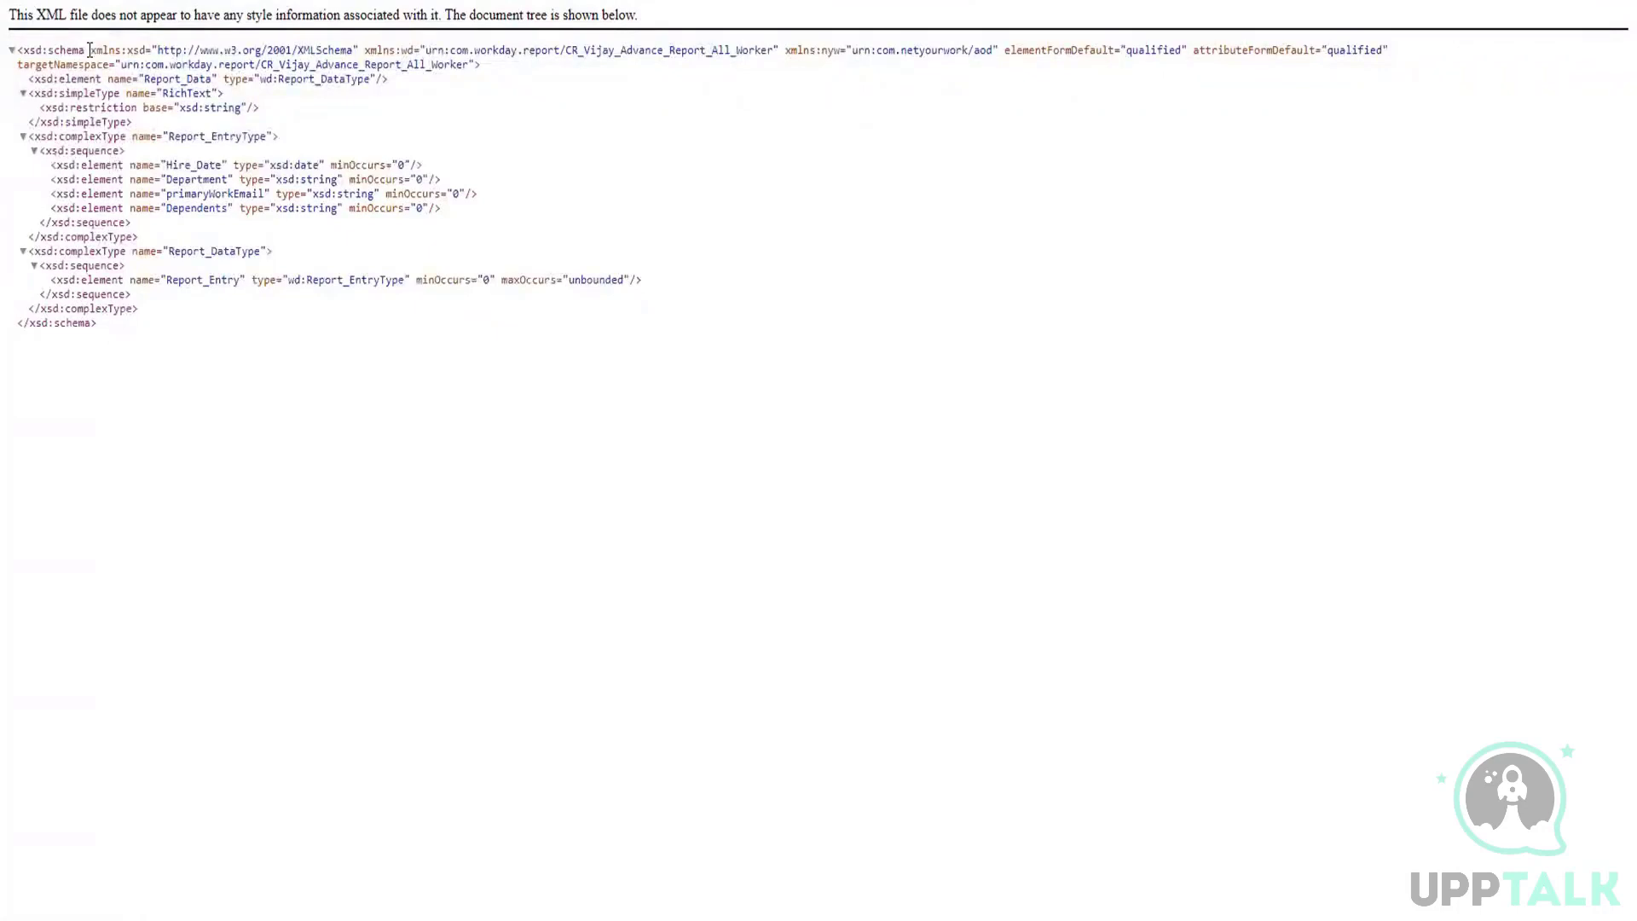
# Step: Examine the xmlns:xsd and xmlns:wd namespace declarations in the root schema element, including the URI assigned to each prefix
pyautogui.moveTo(91, 50); pyautogui.dragTo(120, 50)
pyautogui.moveTo(126, 49); pyautogui.dragTo(366, 48)
pyautogui.click(365, 49)
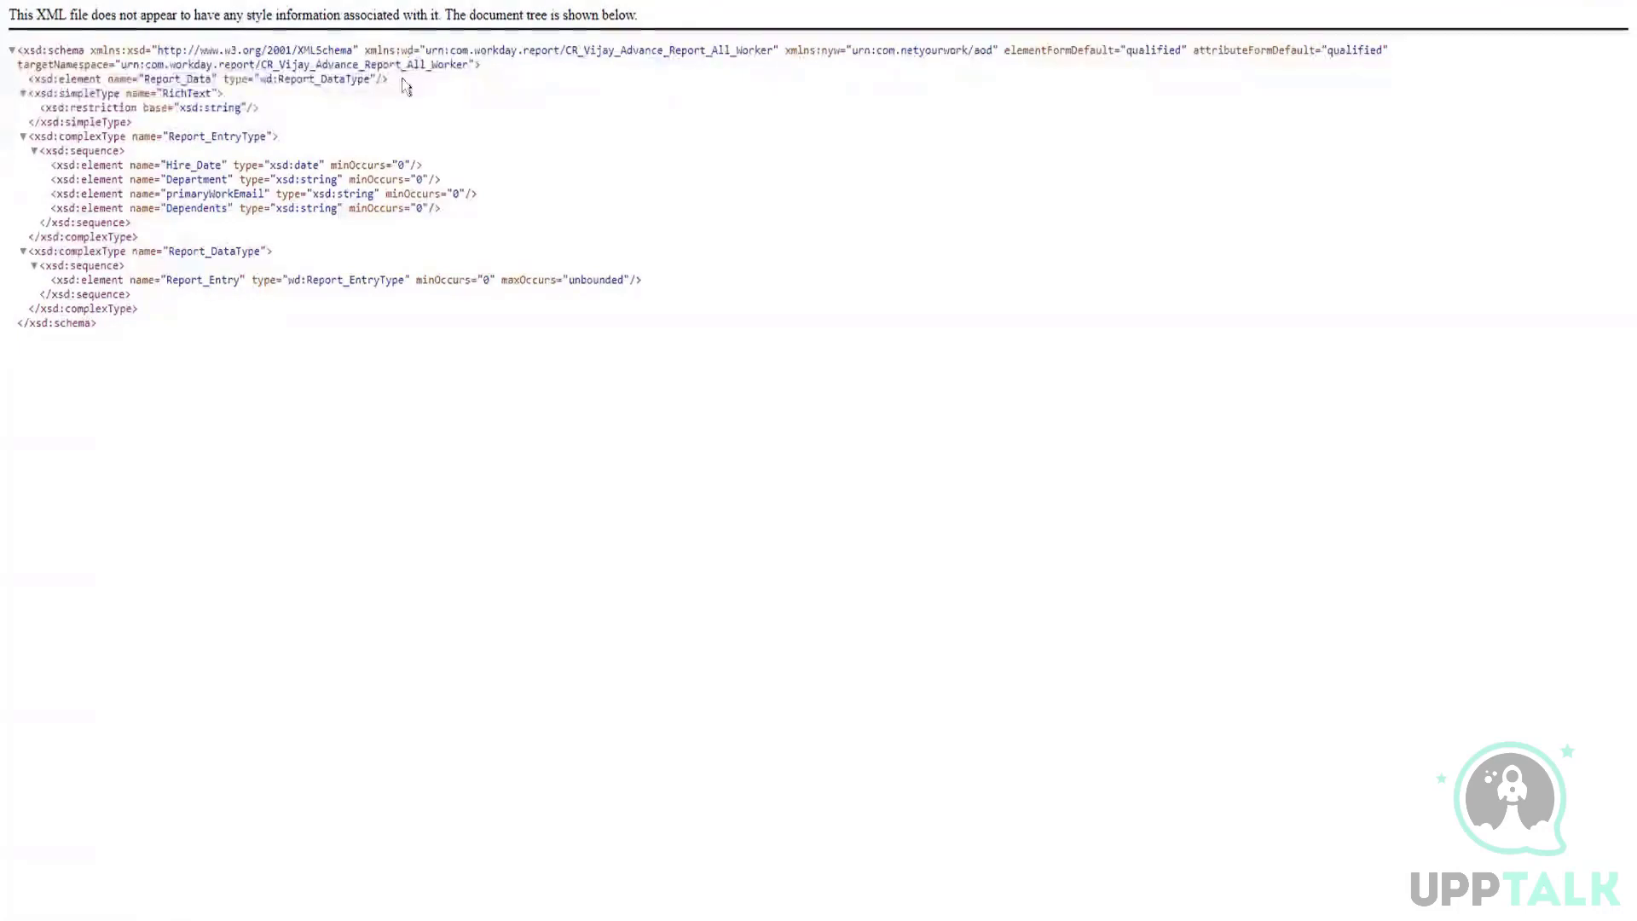
pyautogui.moveTo(424, 52); pyautogui.dragTo(774, 52)
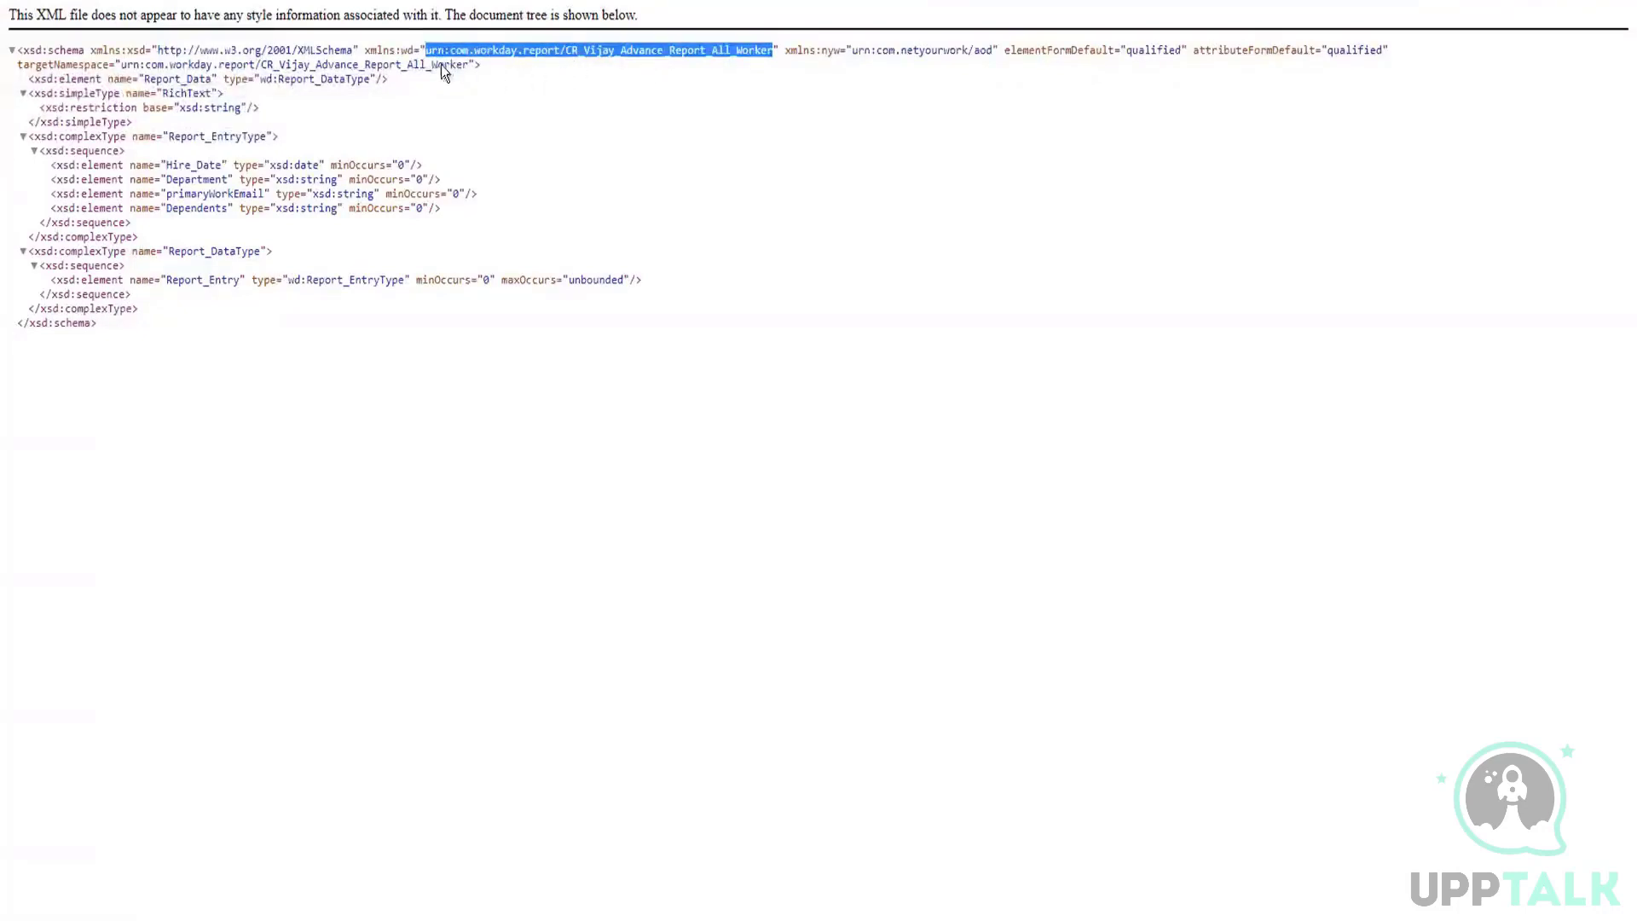
pyautogui.click(514, 83)
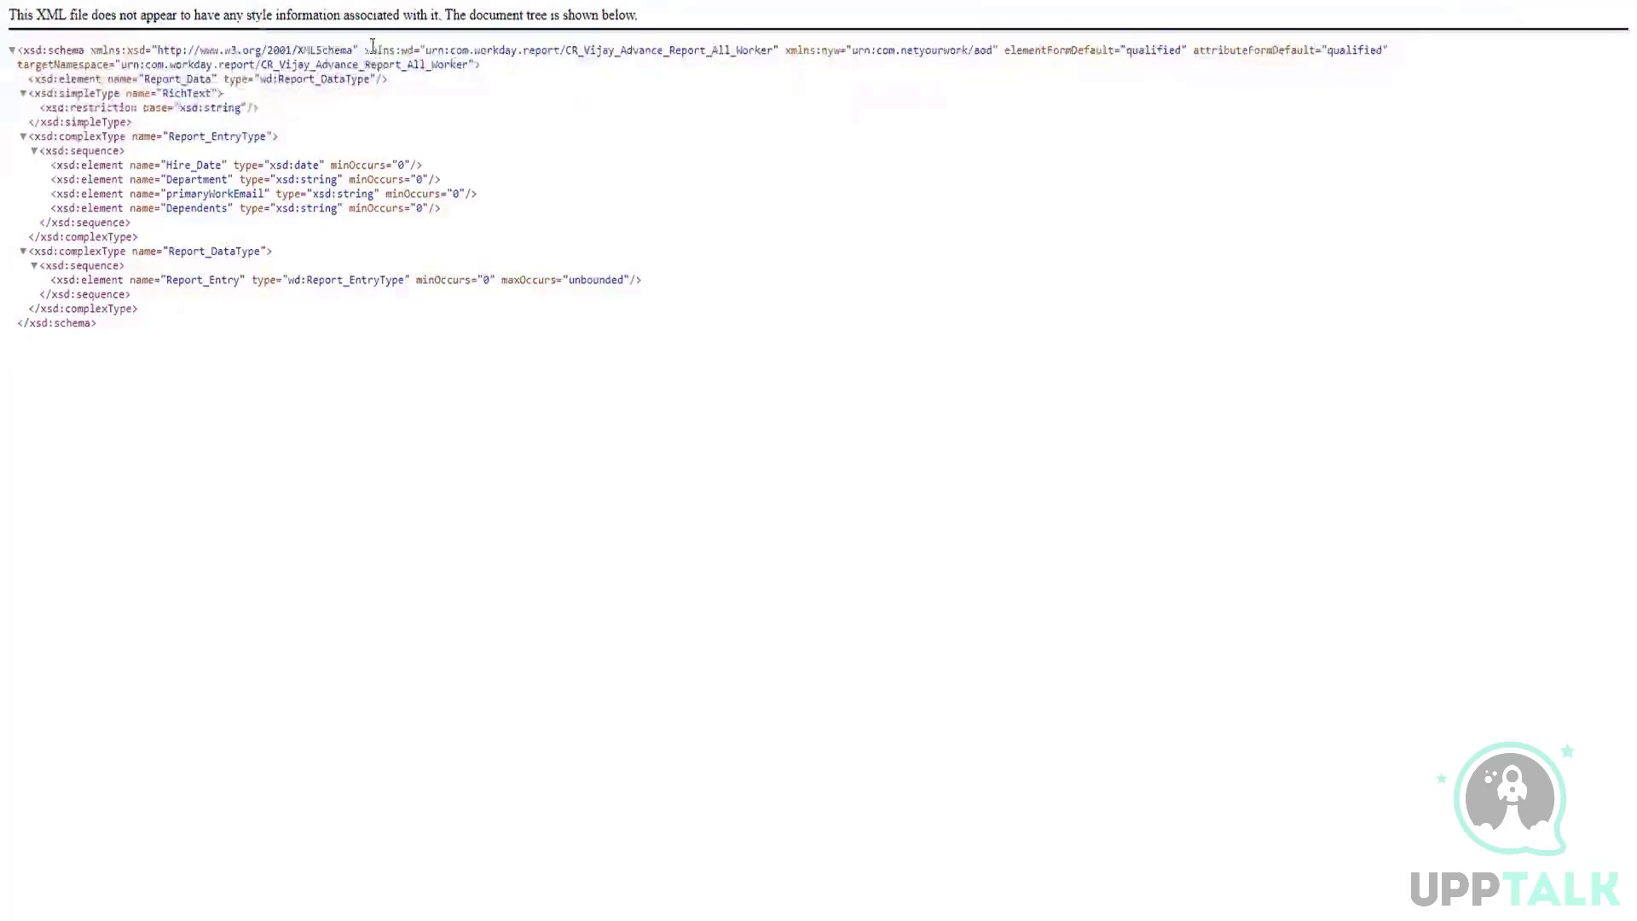
pyautogui.moveTo(367, 50); pyautogui.dragTo(390, 45)
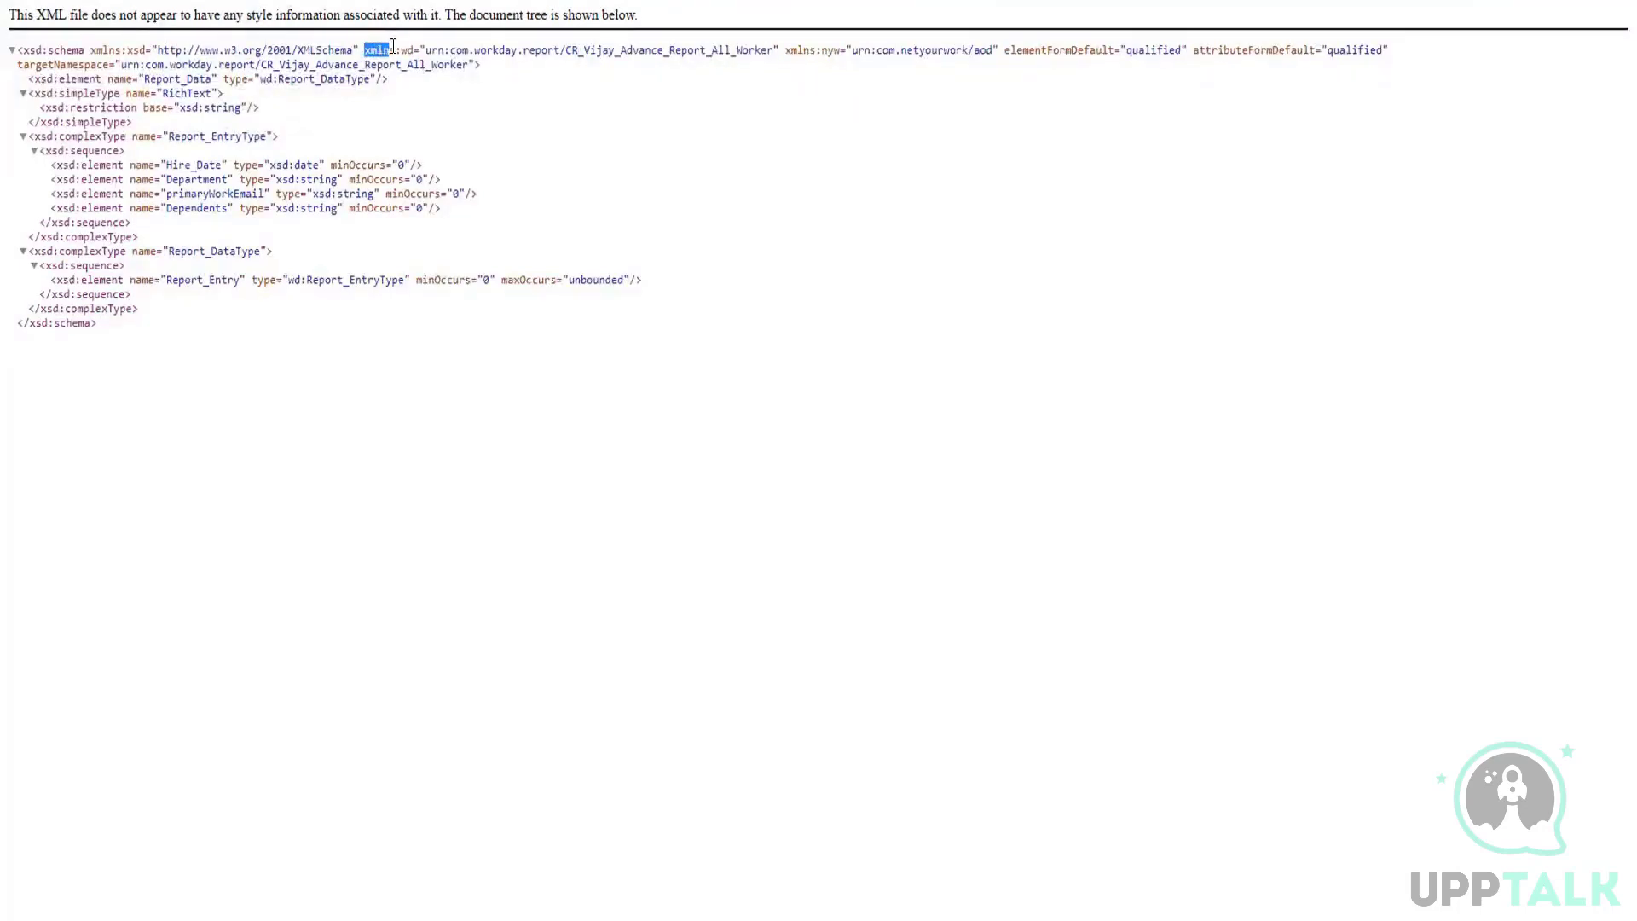
pyautogui.click(419, 94)
pyautogui.moveTo(401, 50); pyautogui.dragTo(773, 50)
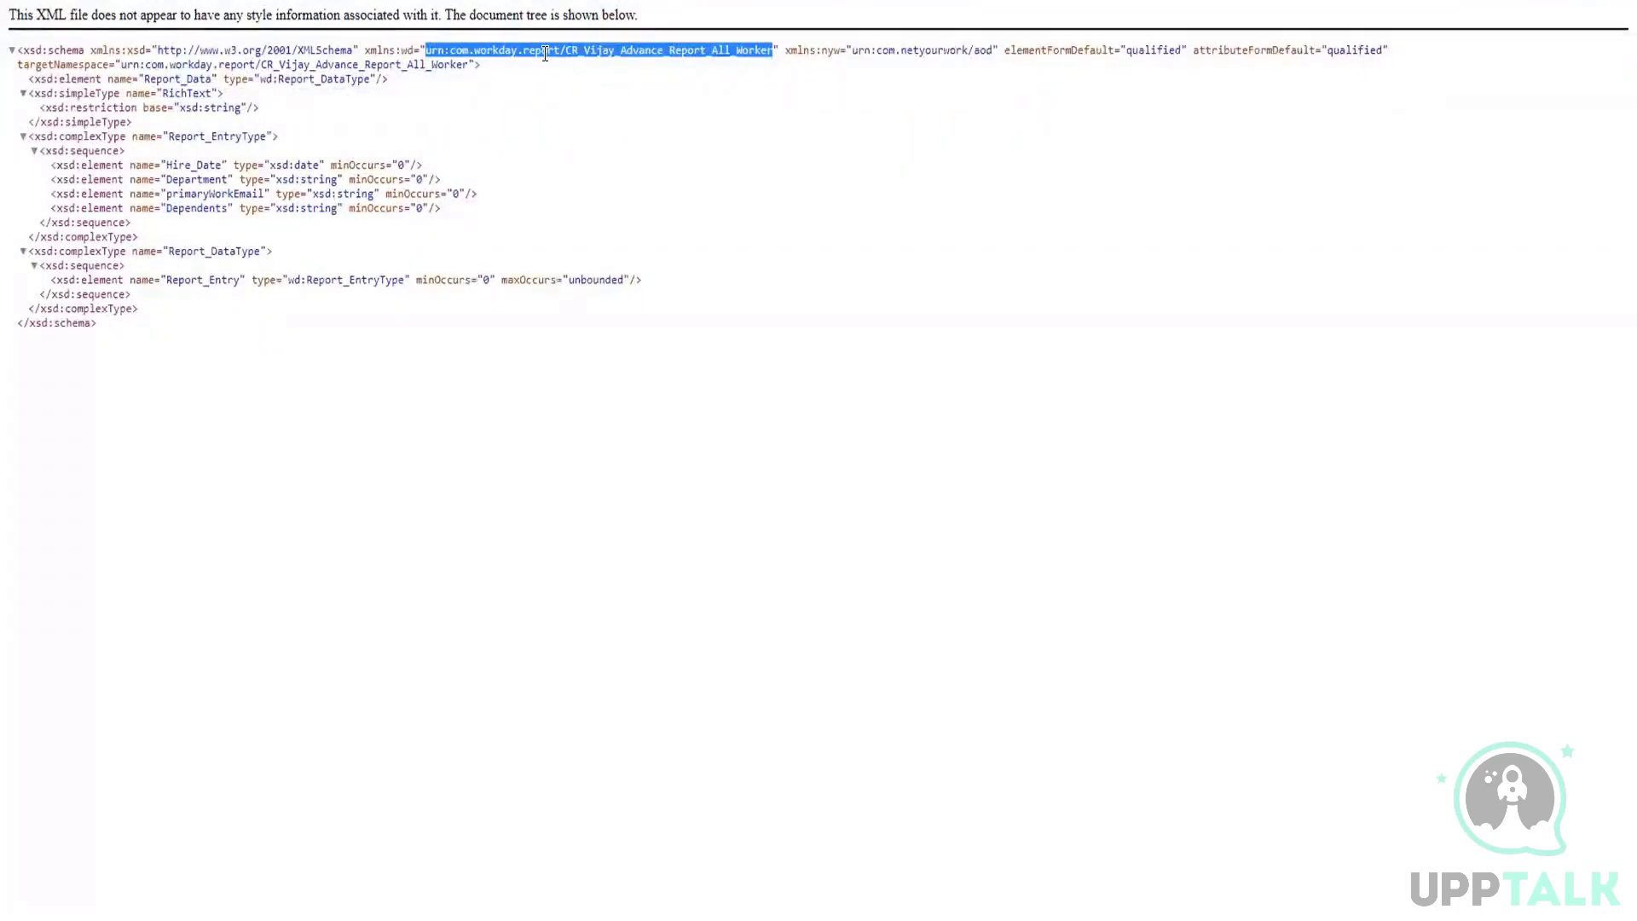
pyautogui.click(413, 53)
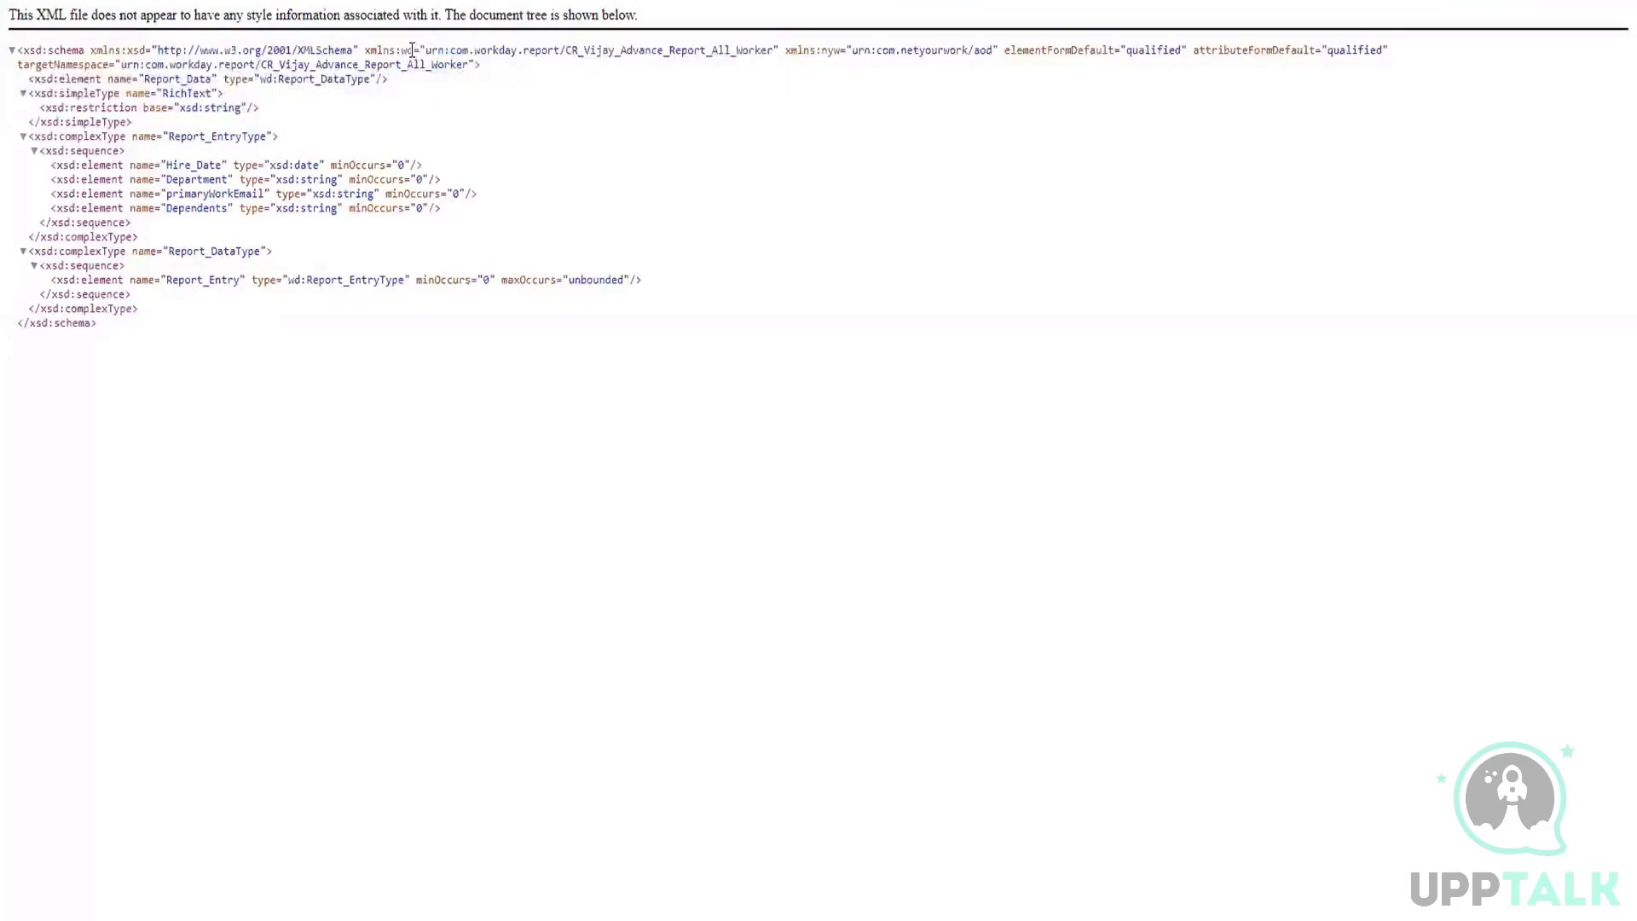
pyautogui.doubleClick(411, 49)
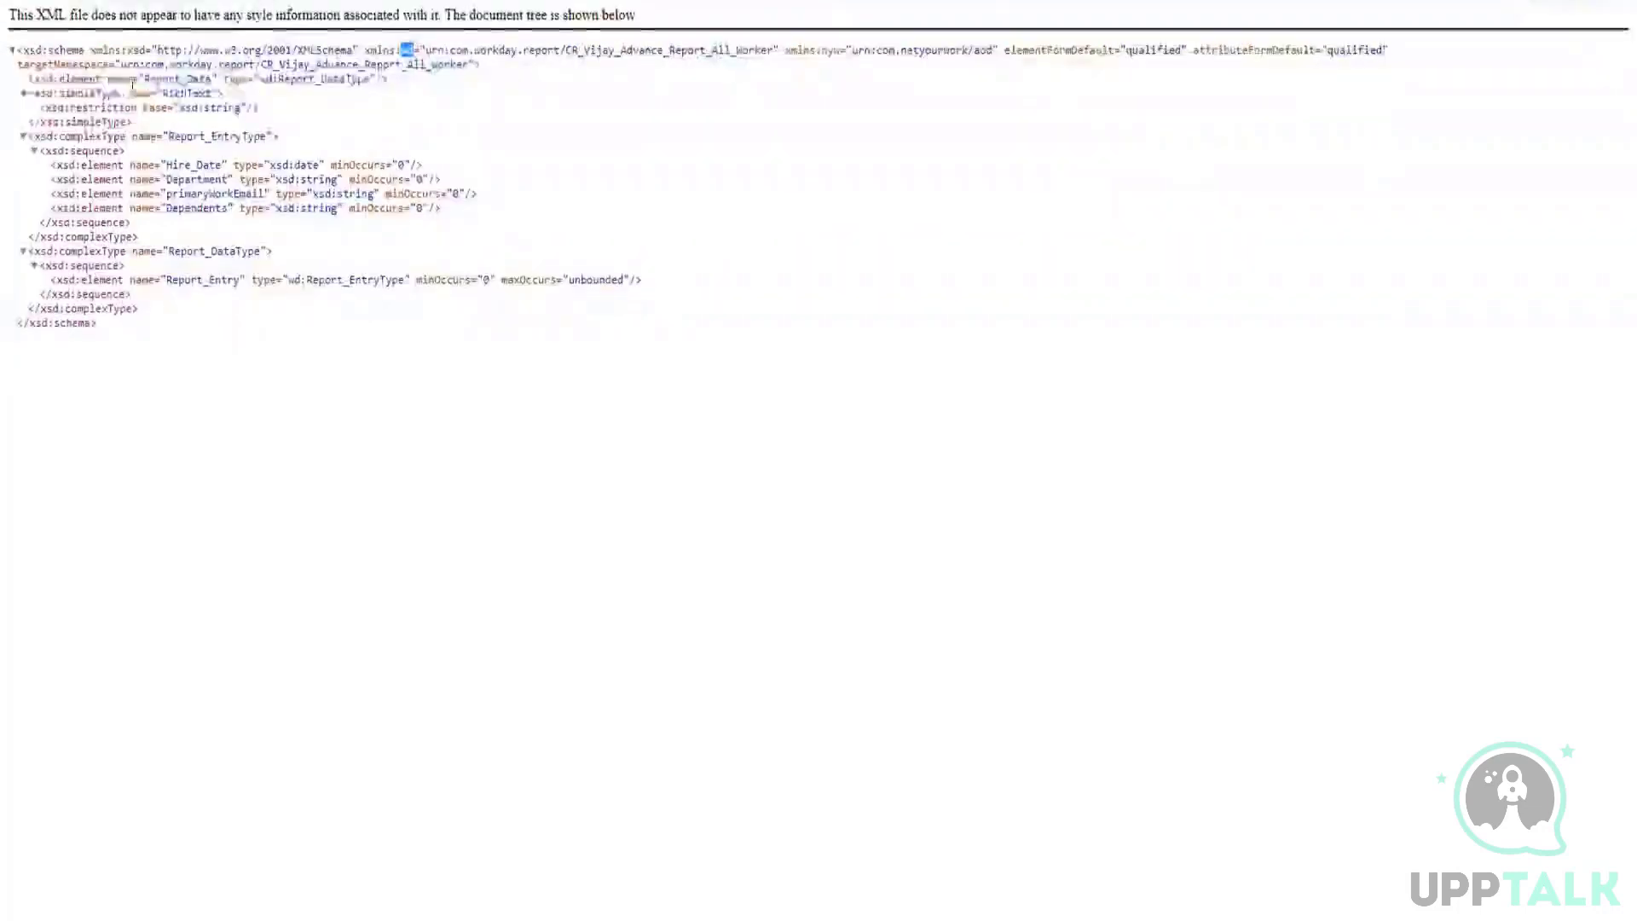
# Step: Examine how the xsd prefix is used on the element, restriction and complexType tags inside the schema
pyautogui.moveTo(35, 79); pyautogui.dragTo(82, 107)
pyautogui.click(52, 78)
pyautogui.click(96, 105)
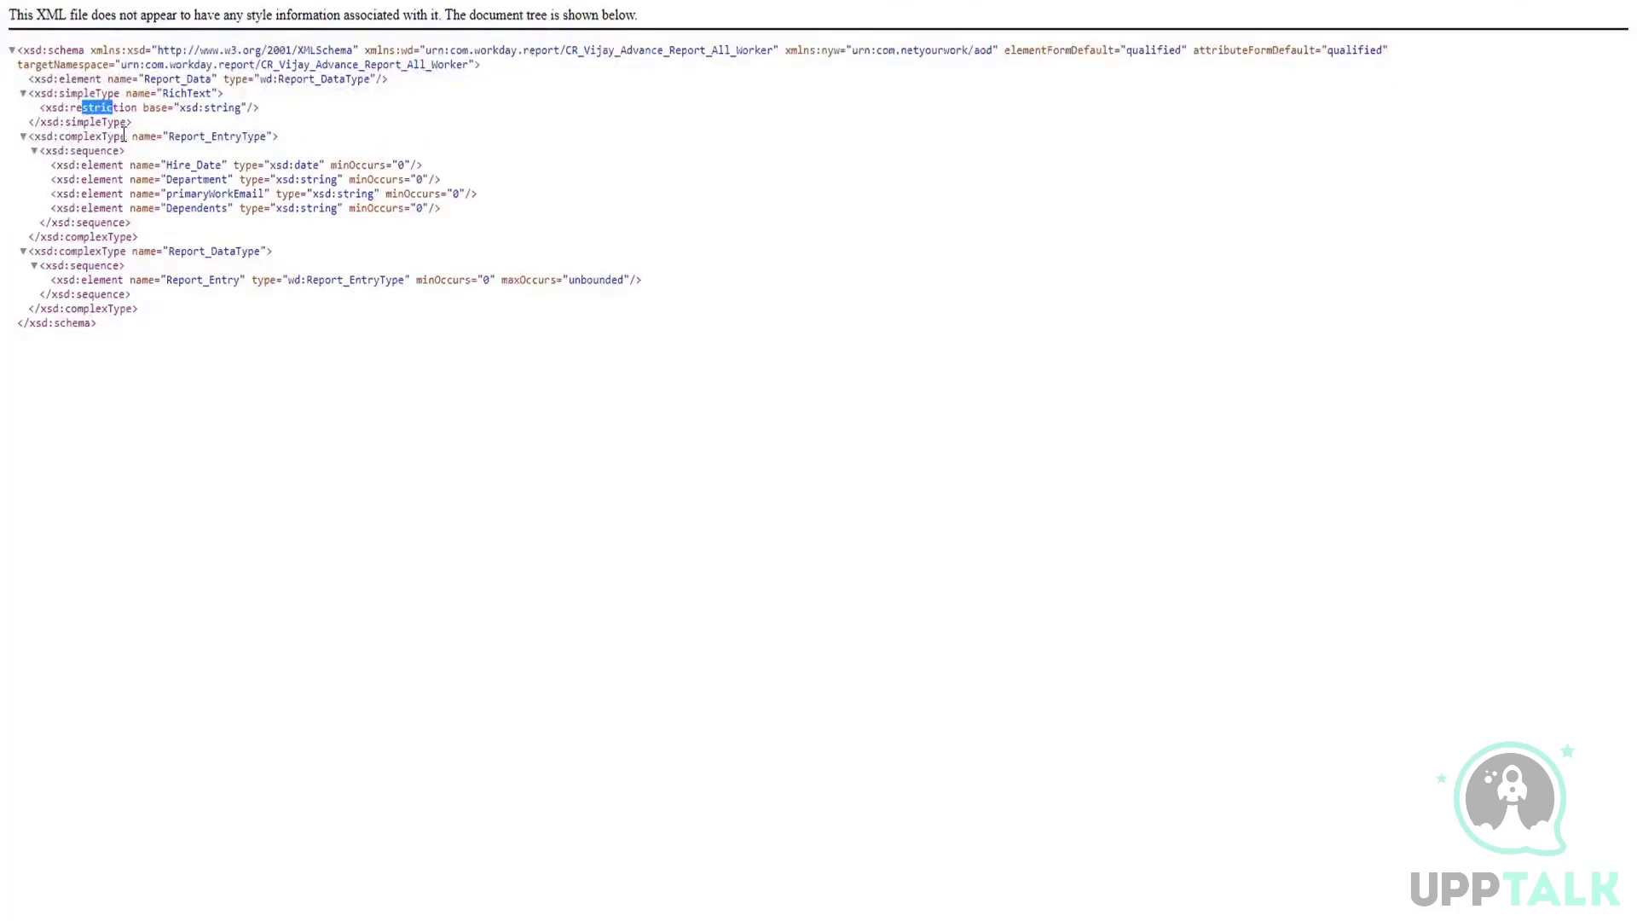
pyautogui.moveTo(124, 136); pyautogui.dragTo(58, 132)
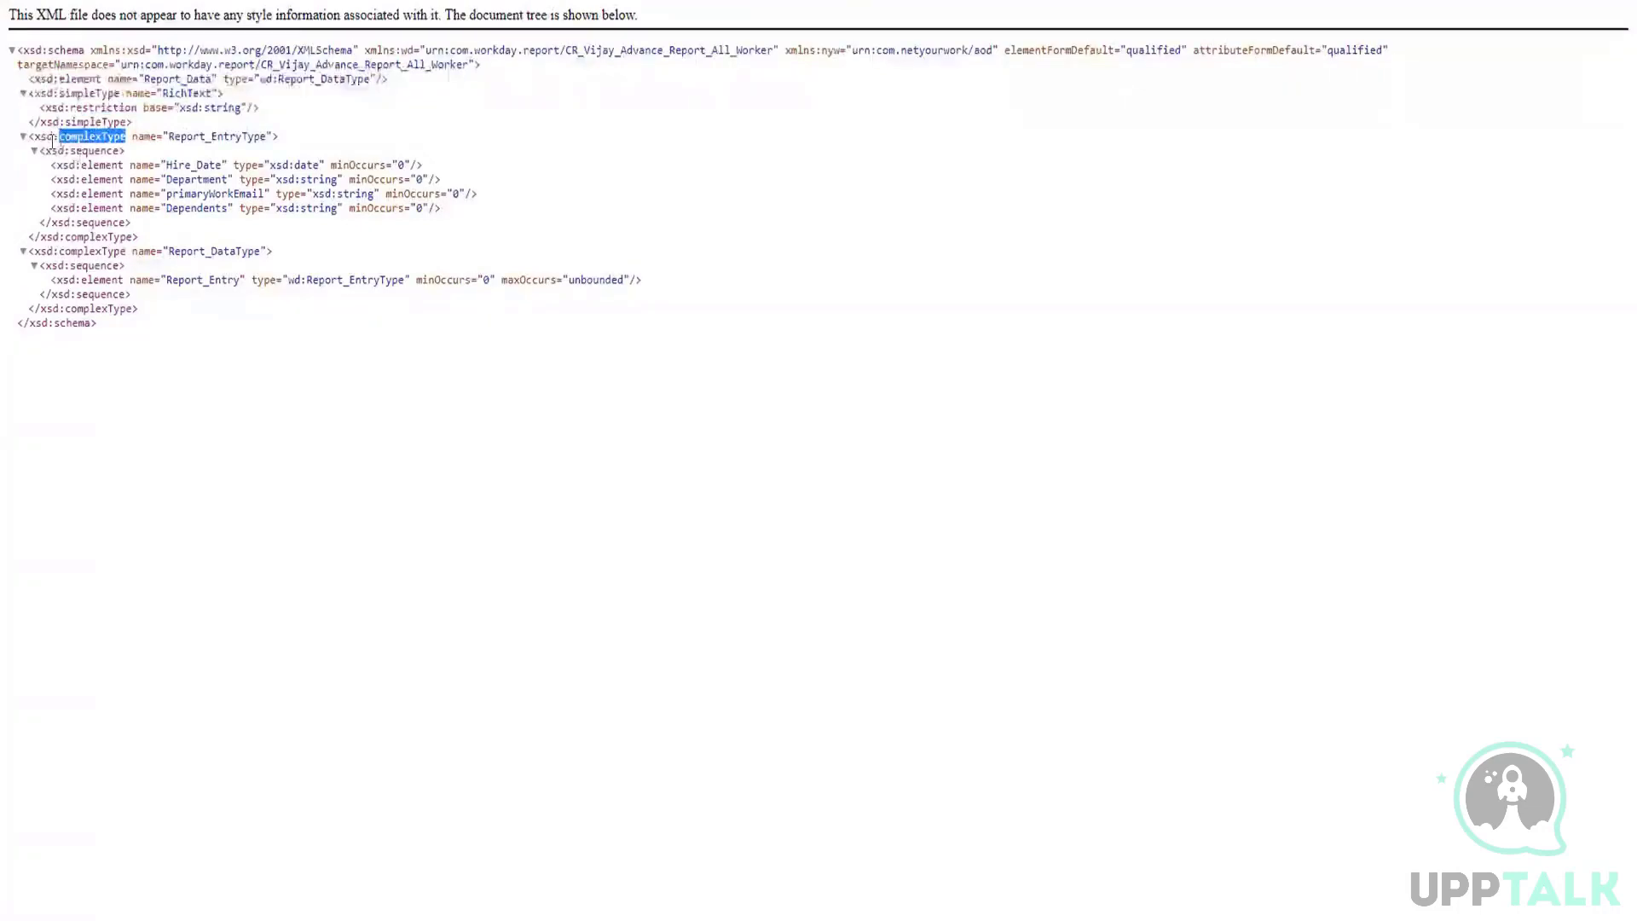
pyautogui.click(106, 137)
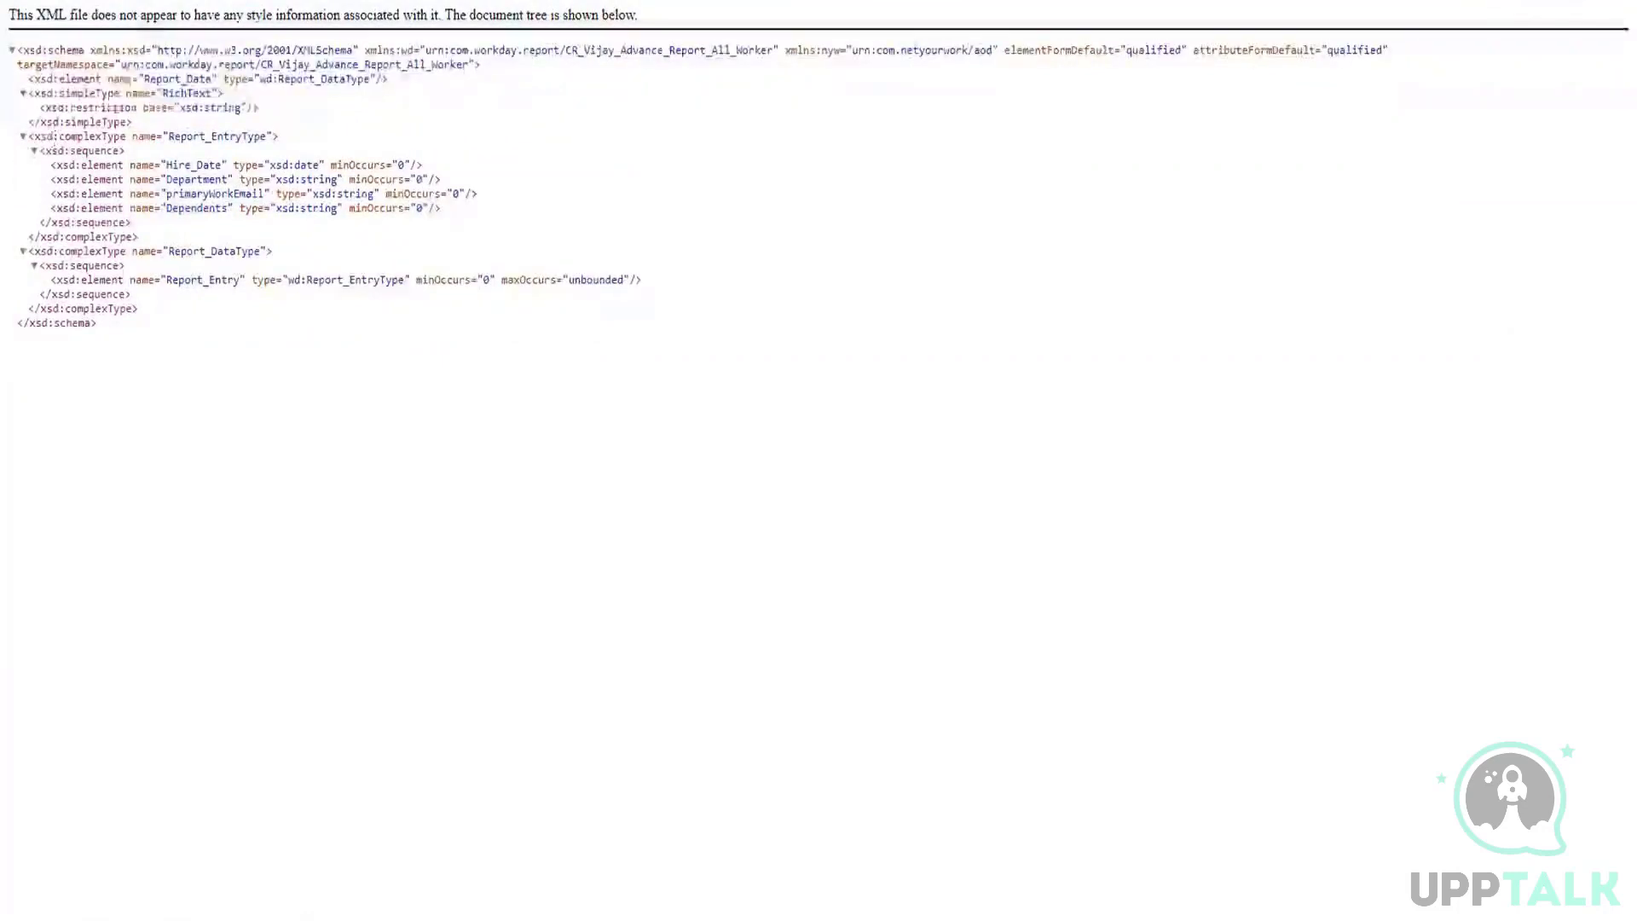
# Step: Compare the xsd, wd and nyw namespace prefixes declared in the root schema element
pyautogui.moveTo(150, 51); pyautogui.dragTo(353, 52)
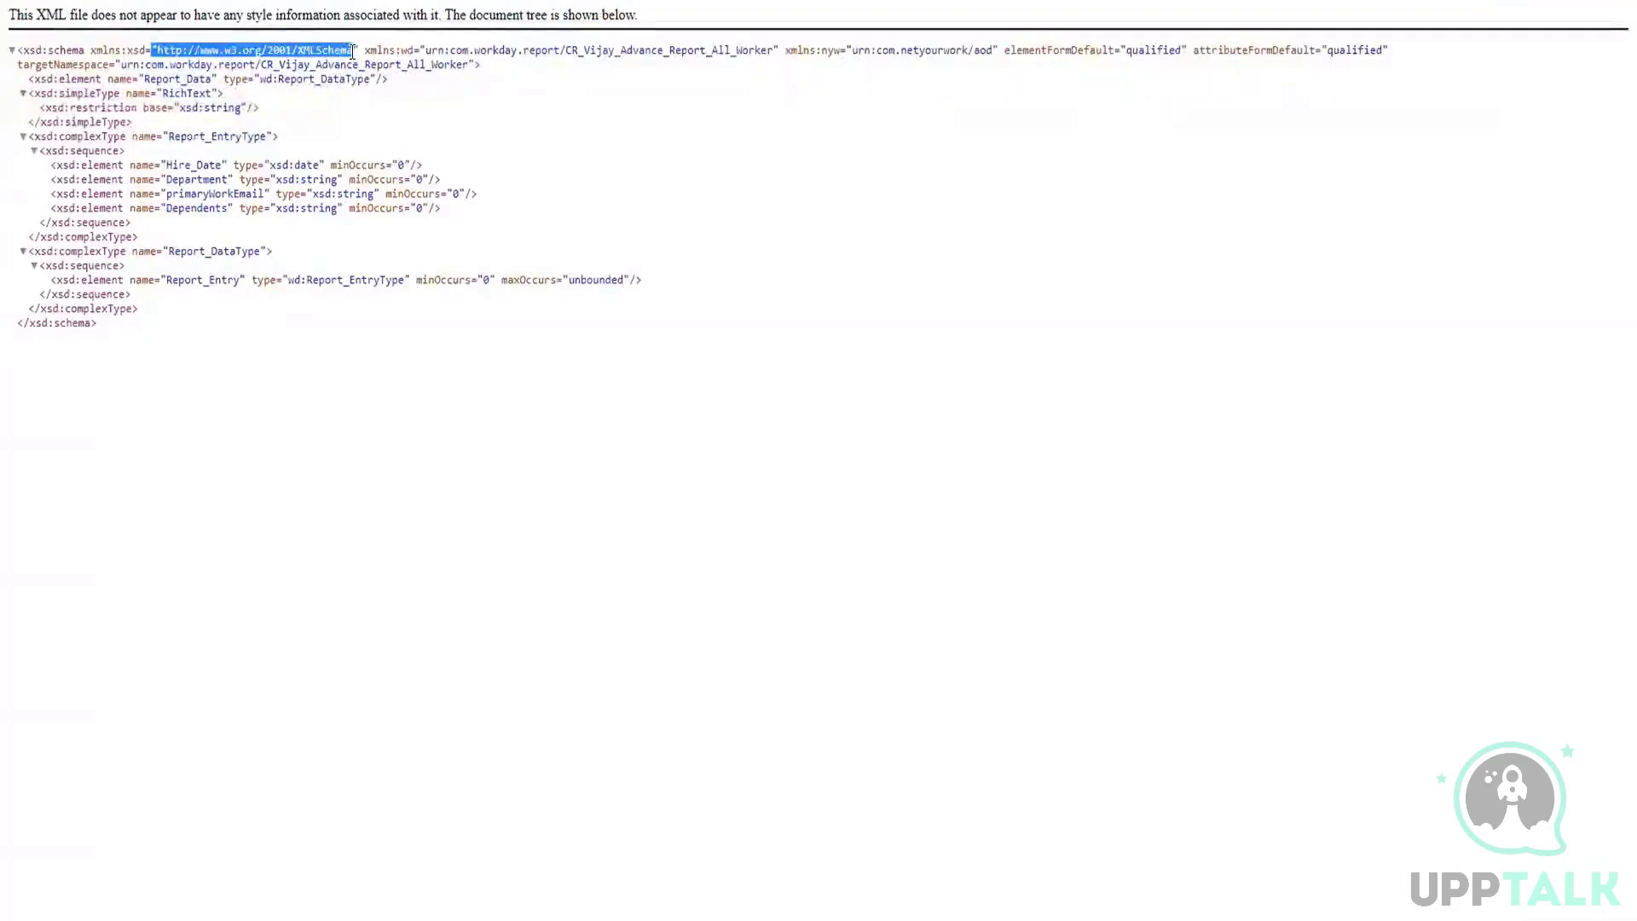
pyautogui.doubleClick(137, 50)
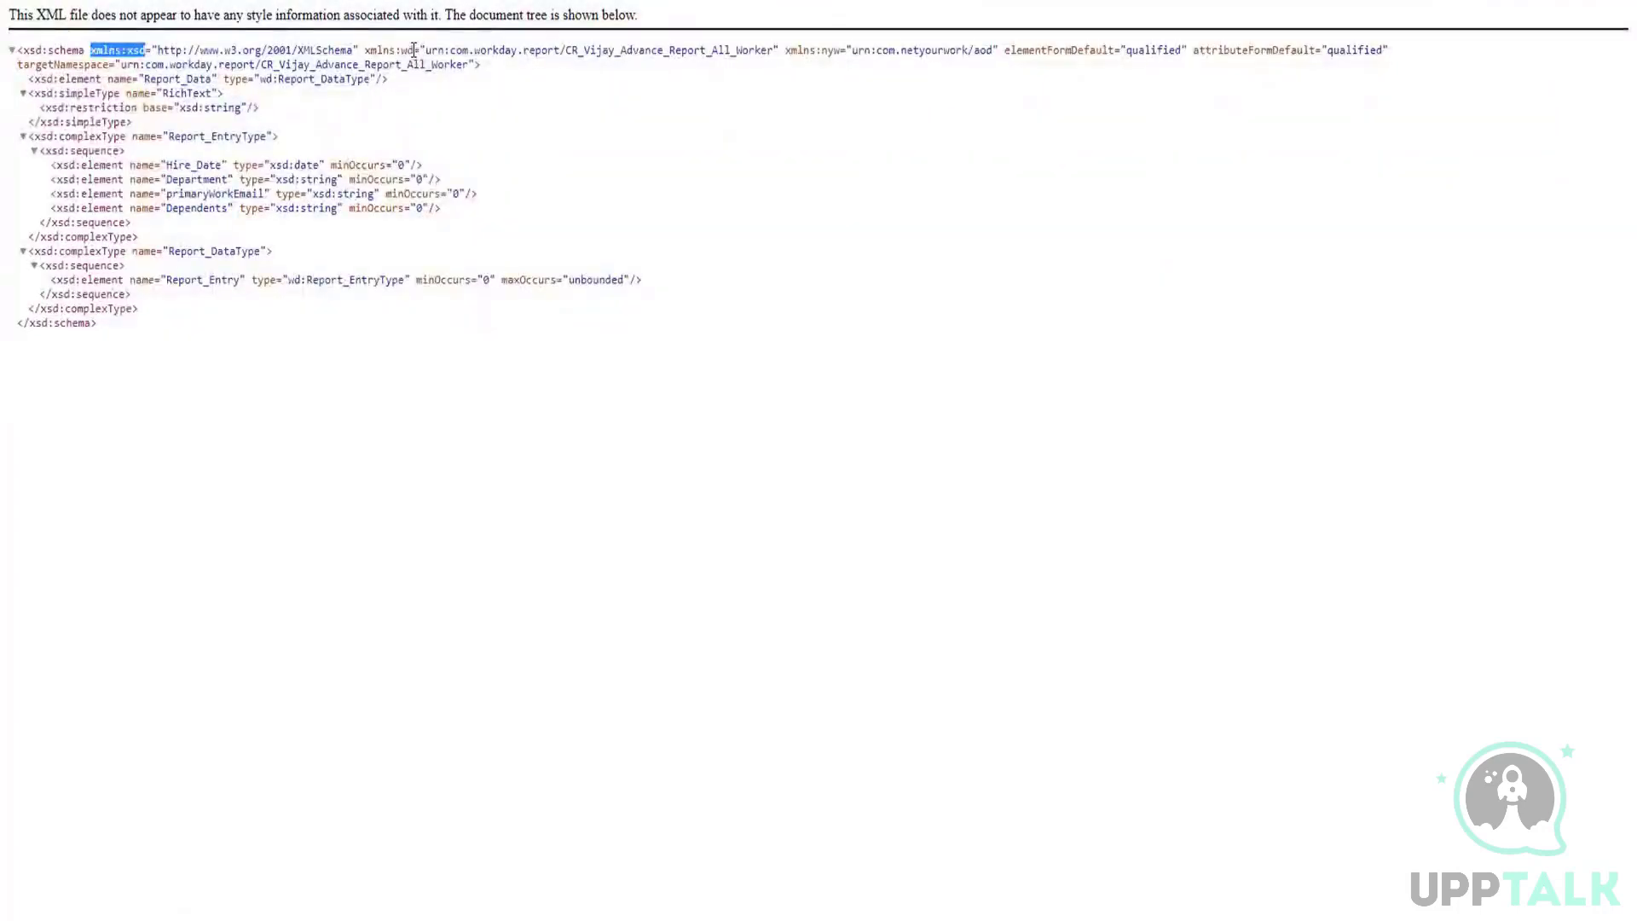
pyautogui.moveTo(414, 53); pyautogui.dragTo(403, 53)
pyautogui.doubleClick(407, 49)
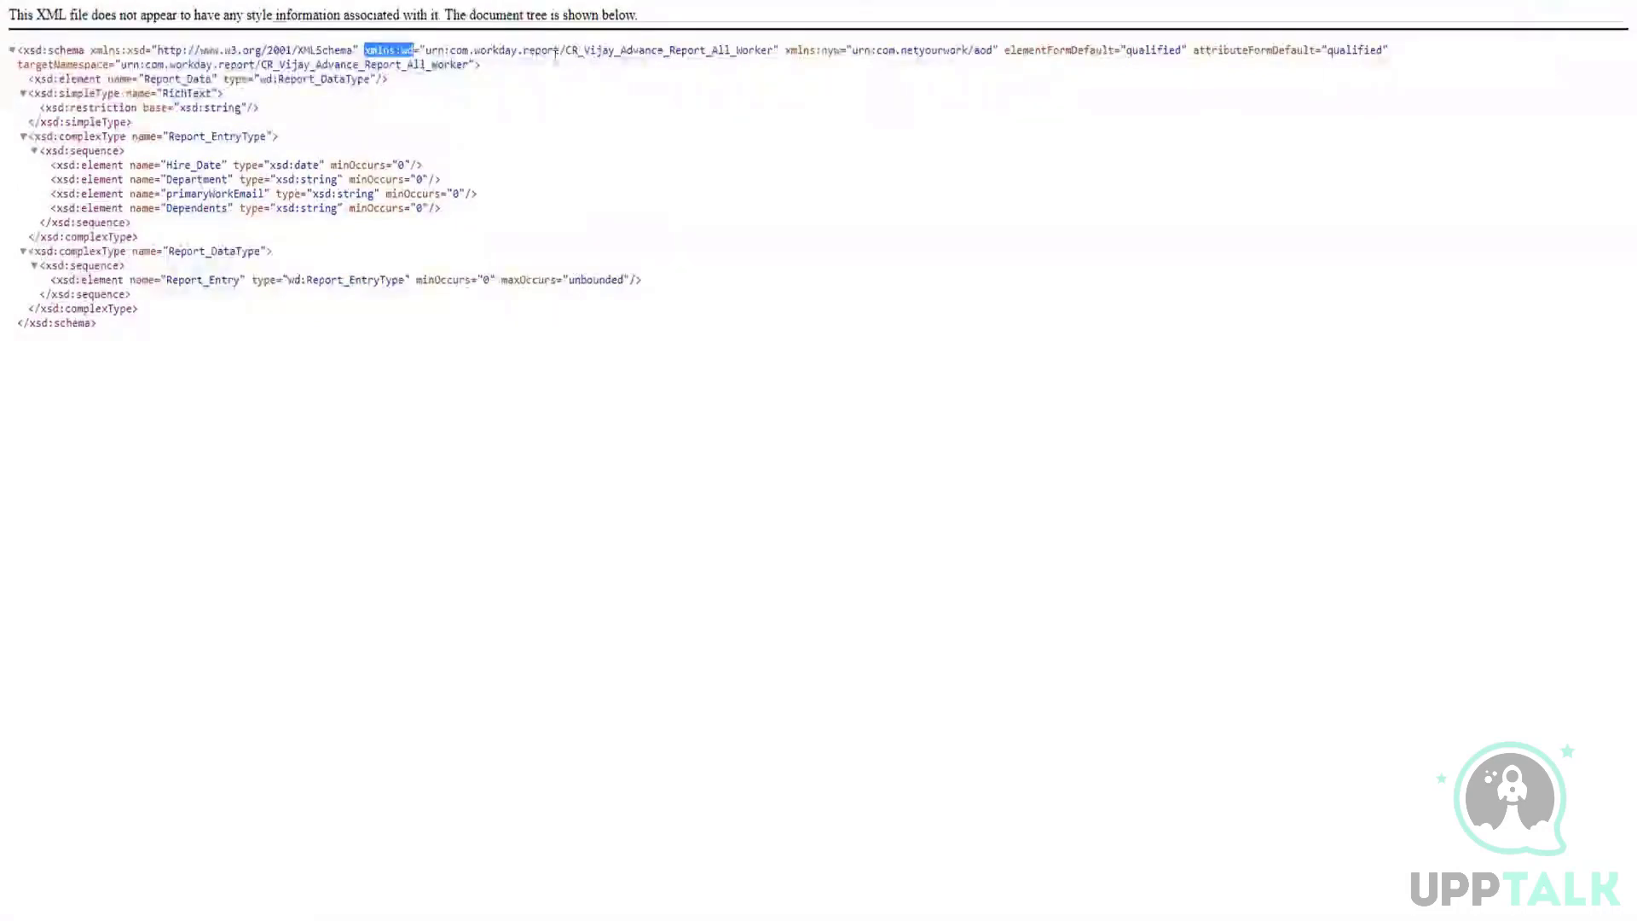
pyautogui.click(800, 63)
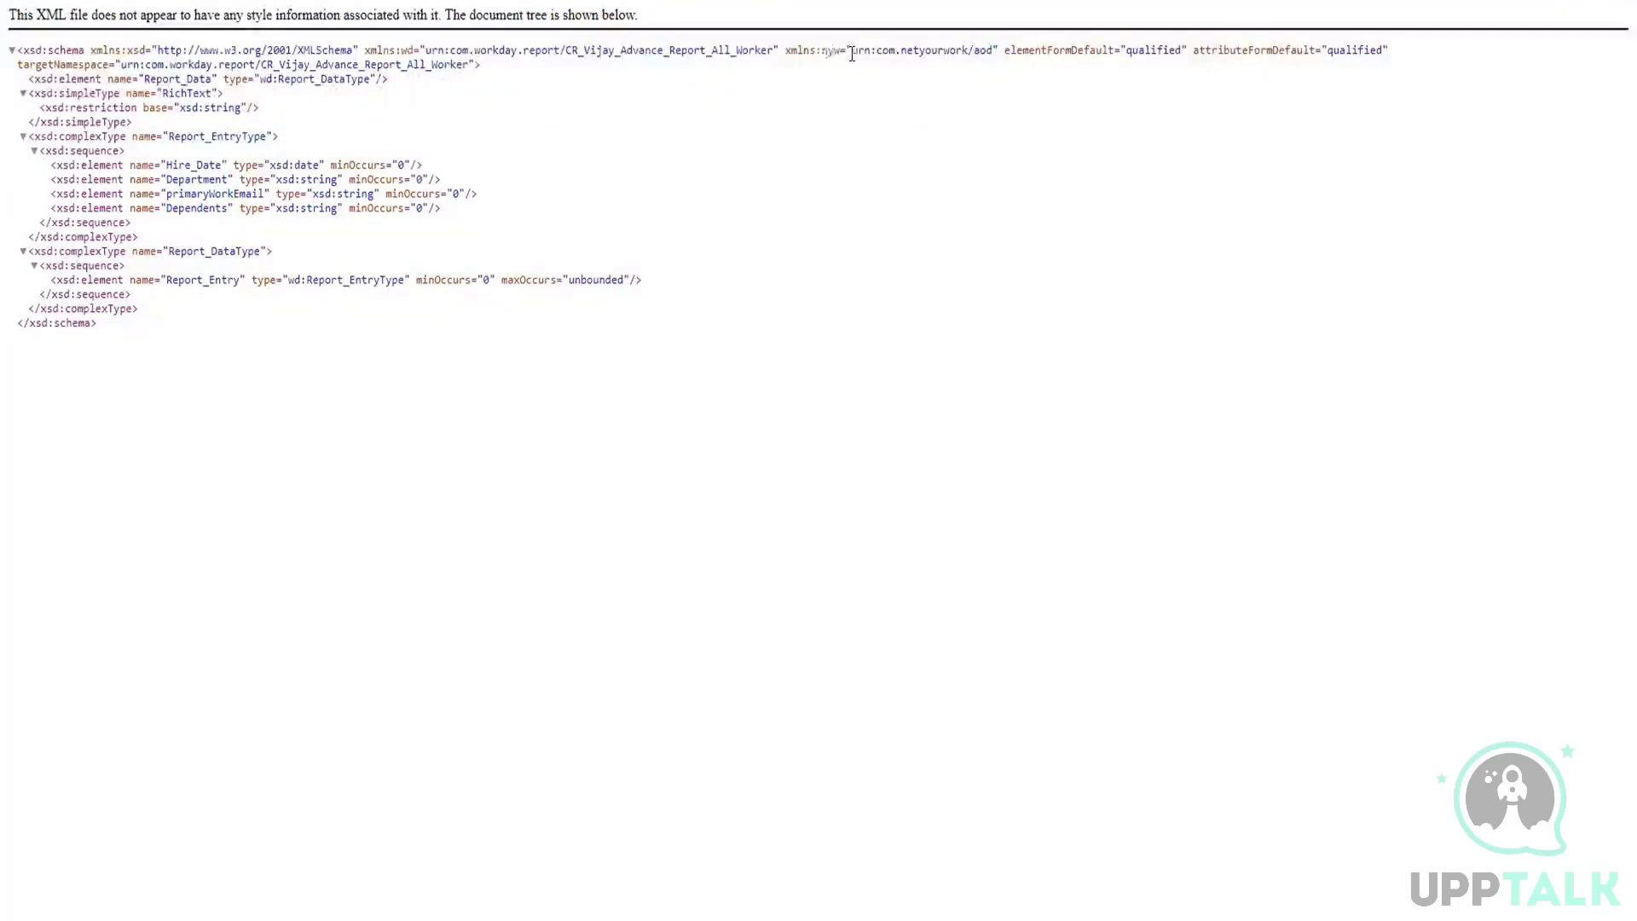
pyautogui.moveTo(823, 51); pyautogui.dragTo(988, 53)
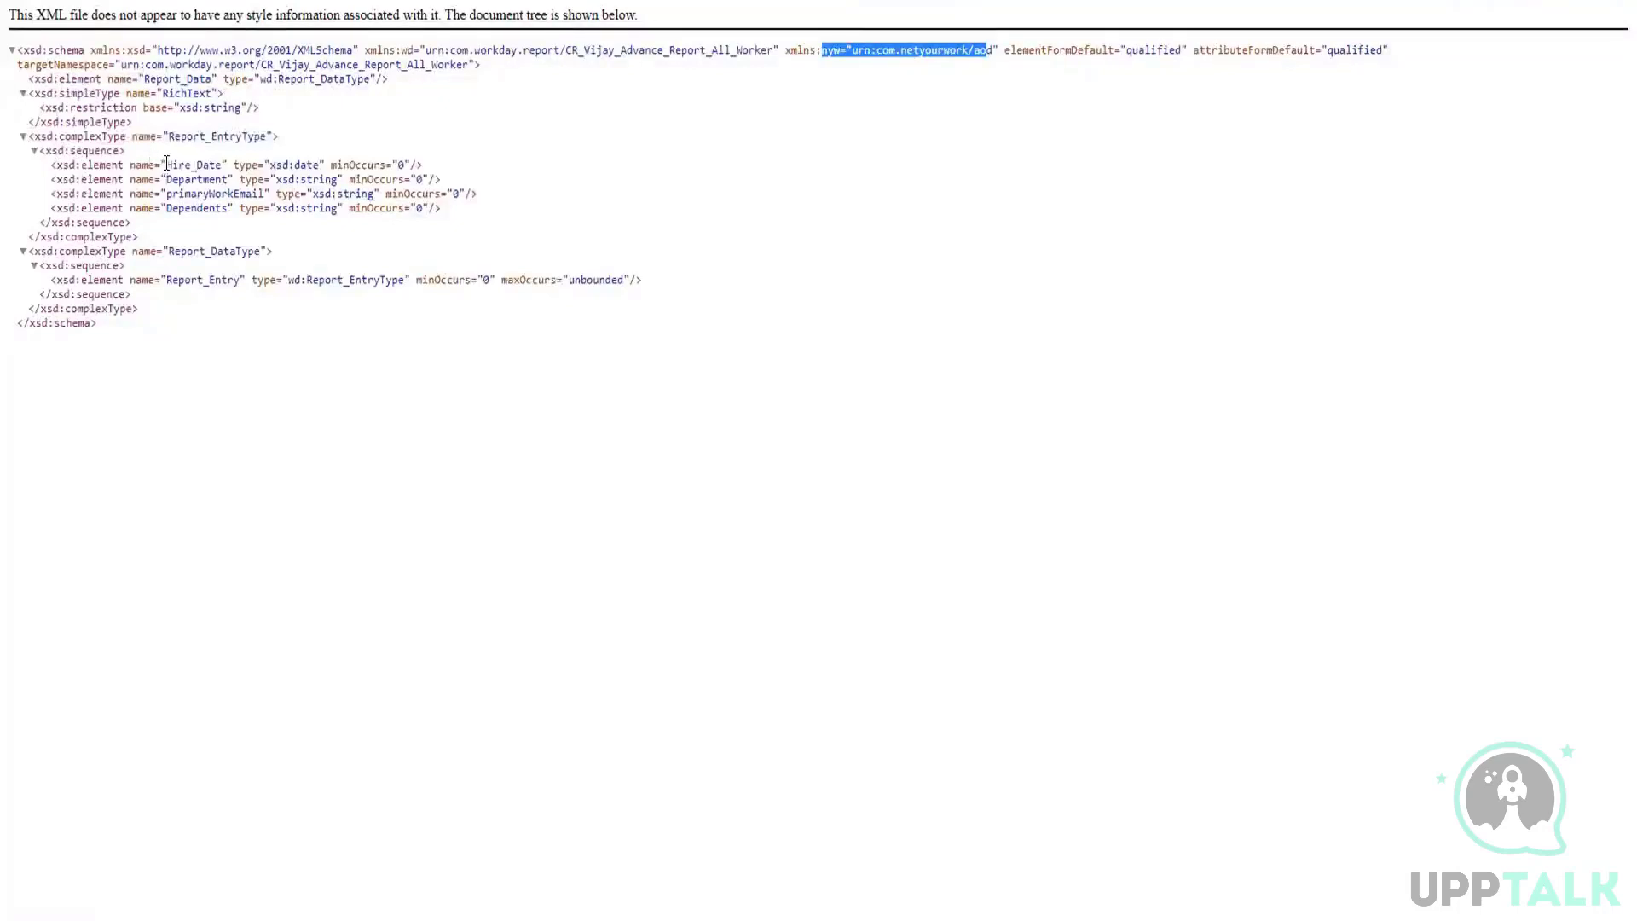
# Step: Check the names and data types of the Hire_Date, Department, primaryWorkEmail and Dependents elements in Report_EntryType
pyautogui.moveTo(160, 165); pyautogui.dragTo(208, 164)
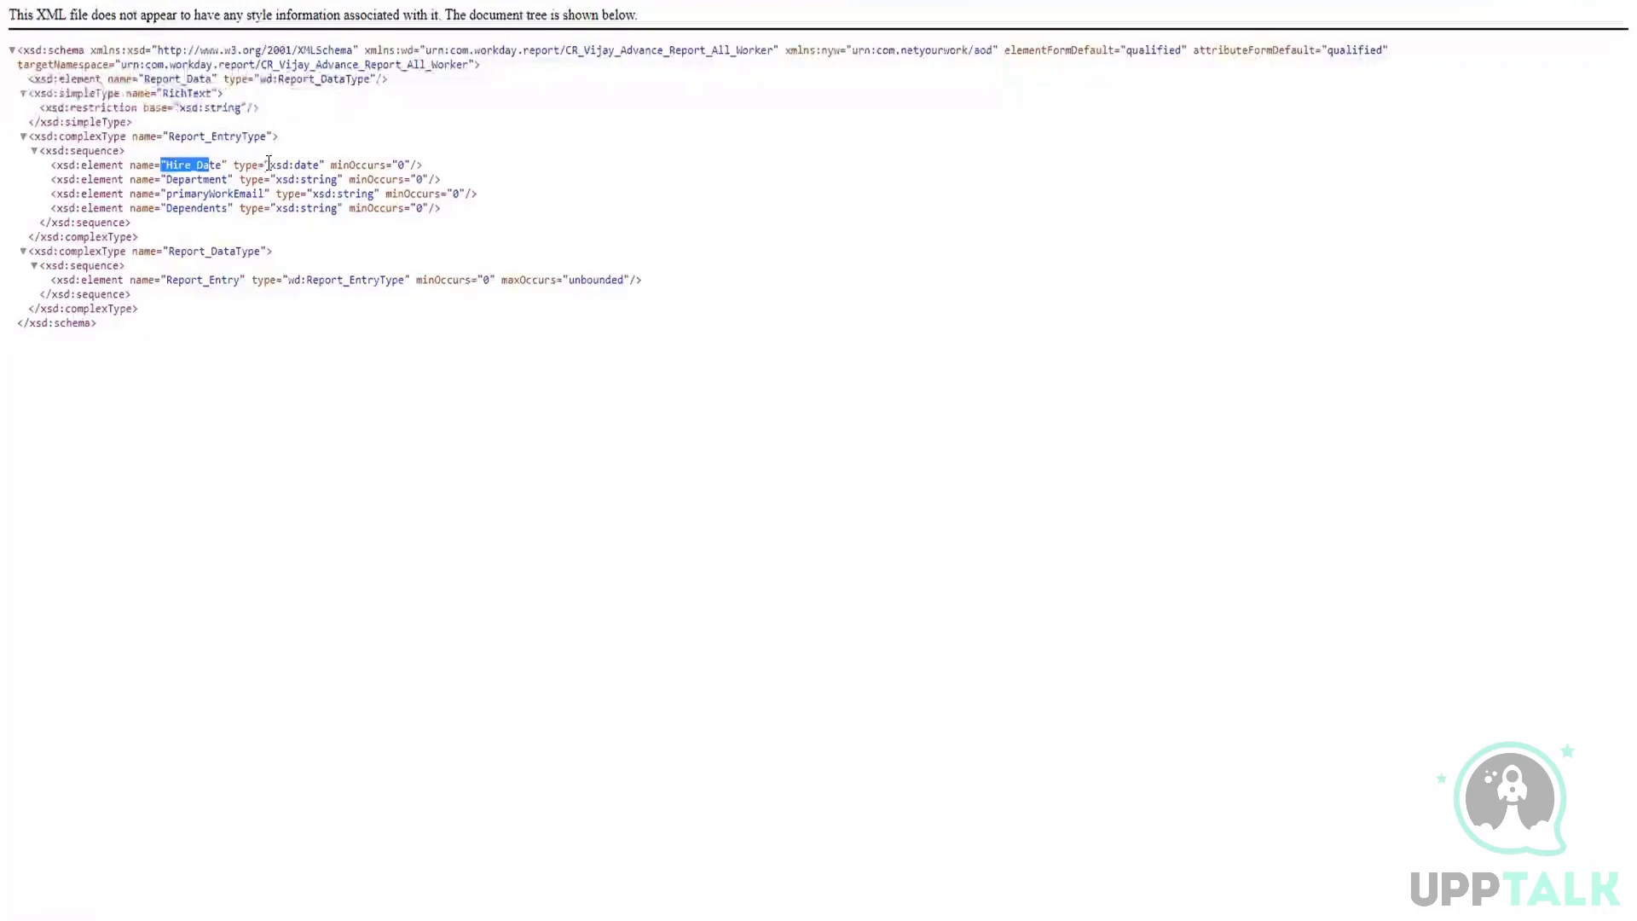
pyautogui.doubleClick(298, 164)
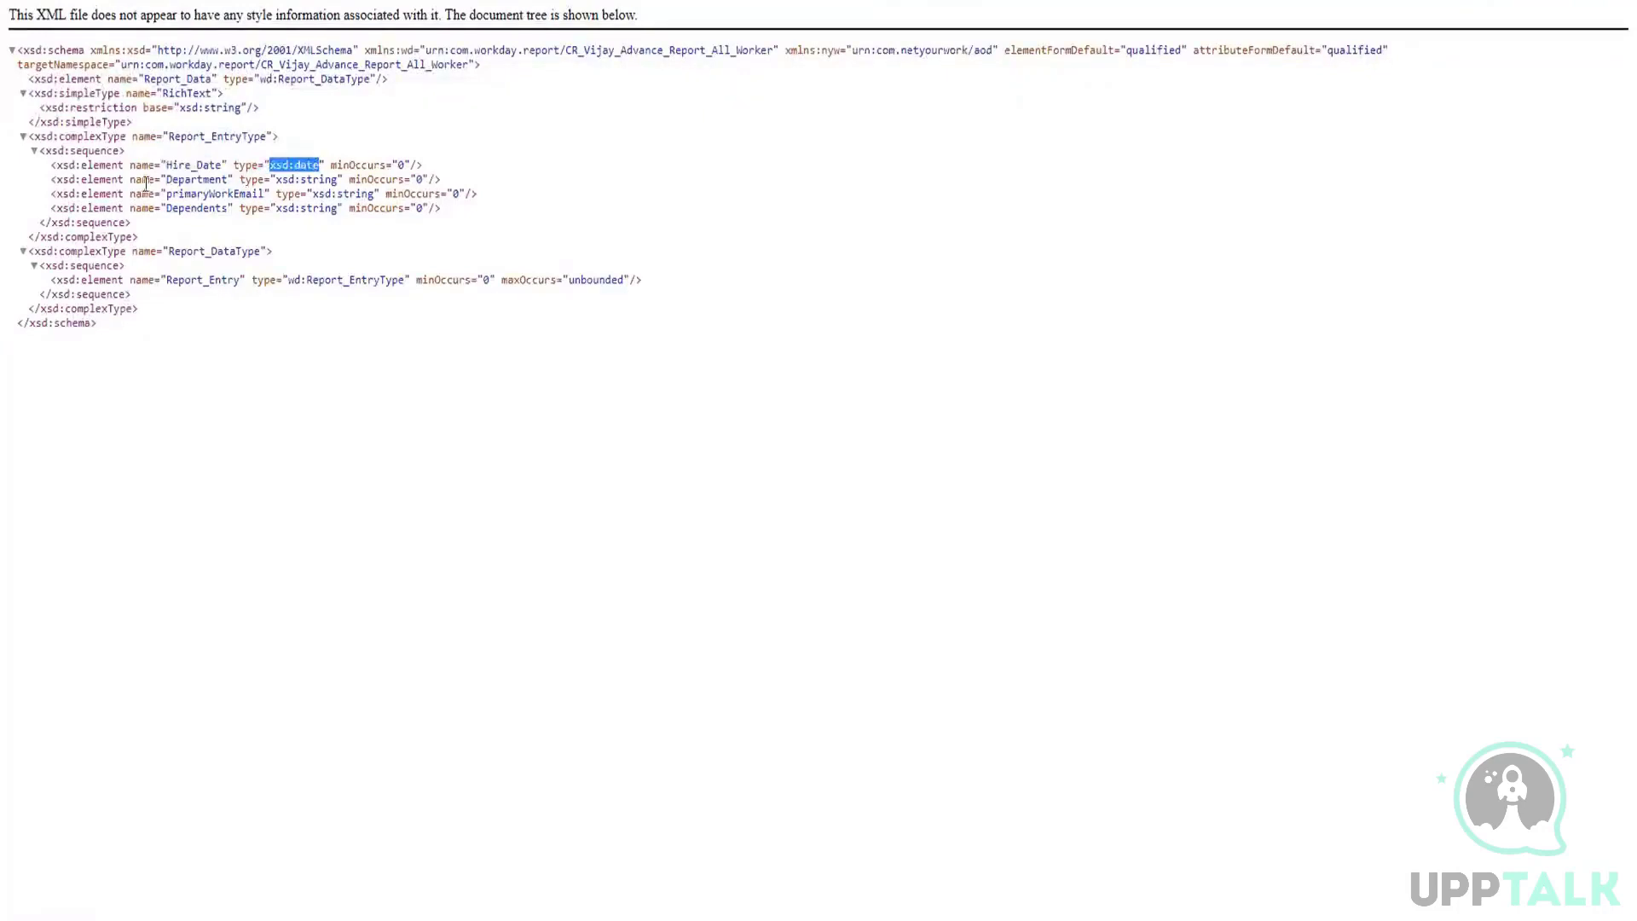
pyautogui.doubleClick(196, 179)
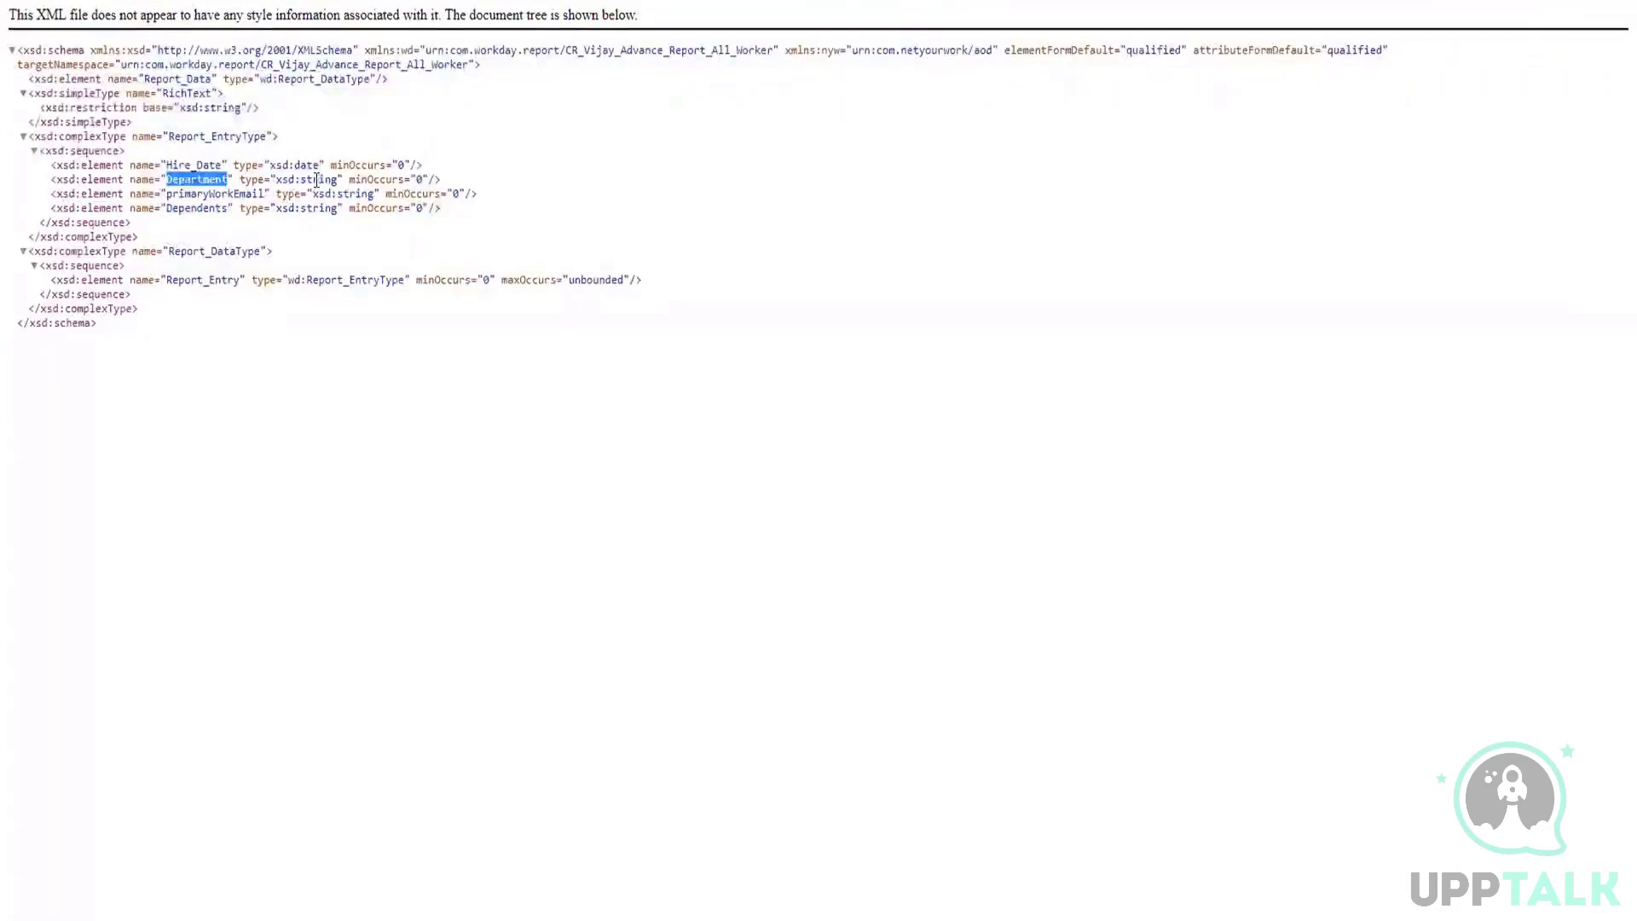
pyautogui.doubleClick(307, 179)
pyautogui.doubleClick(200, 193)
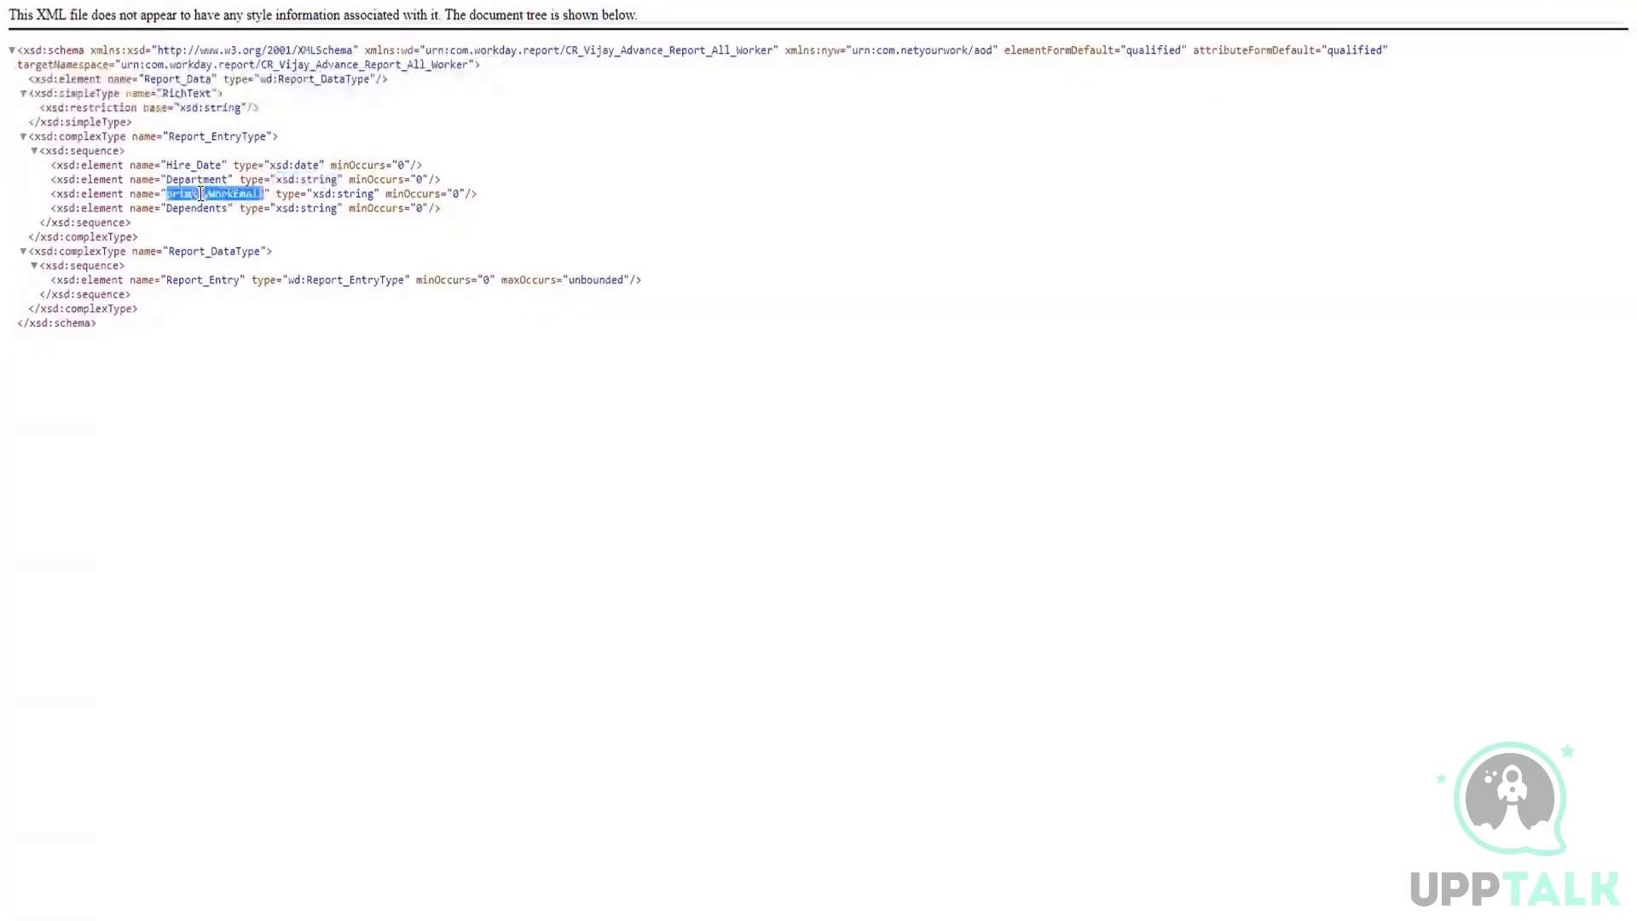
pyautogui.doubleClick(354, 194)
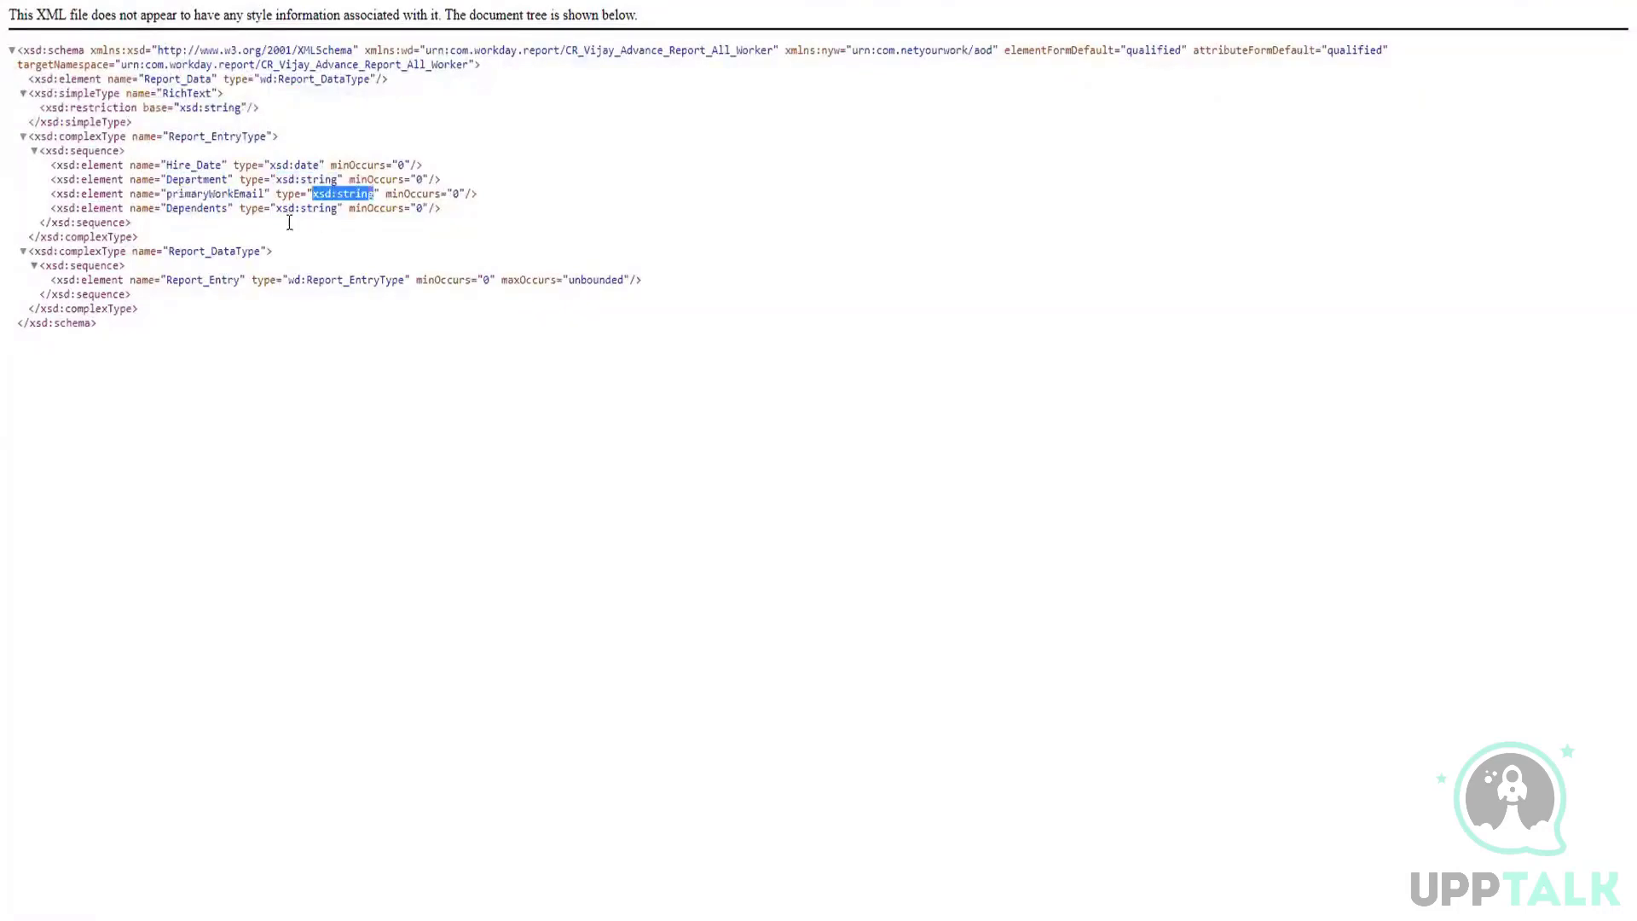
pyautogui.doubleClick(196, 208)
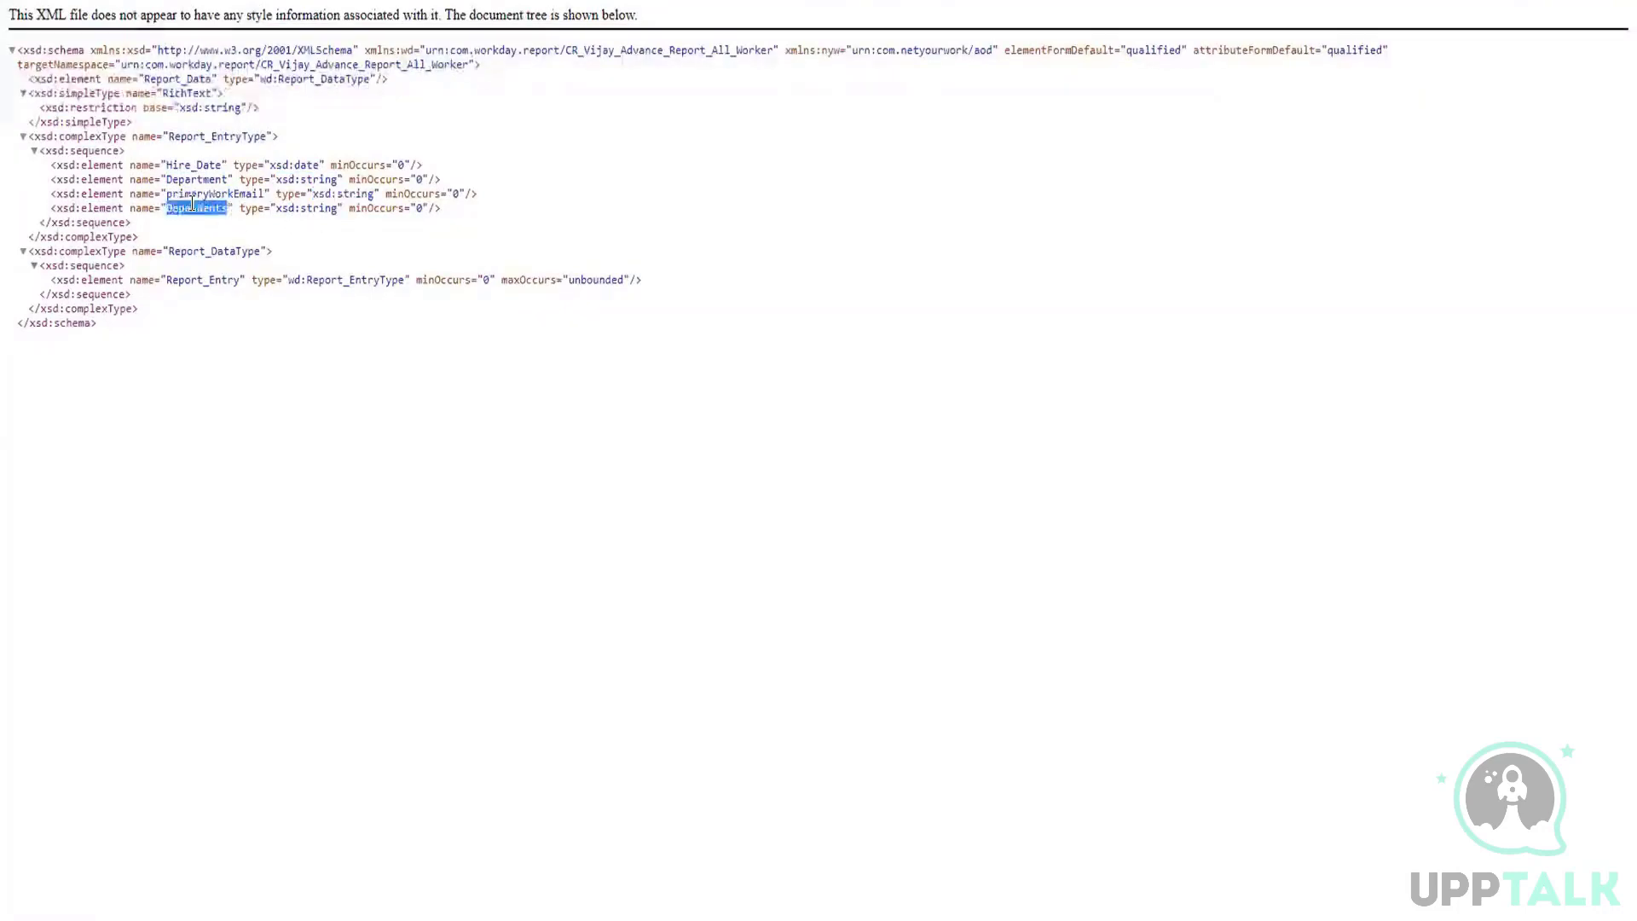
pyautogui.click(312, 208)
pyautogui.doubleClick(313, 209)
pyautogui.doubleClick(193, 164)
pyautogui.rightClick(416, 127)
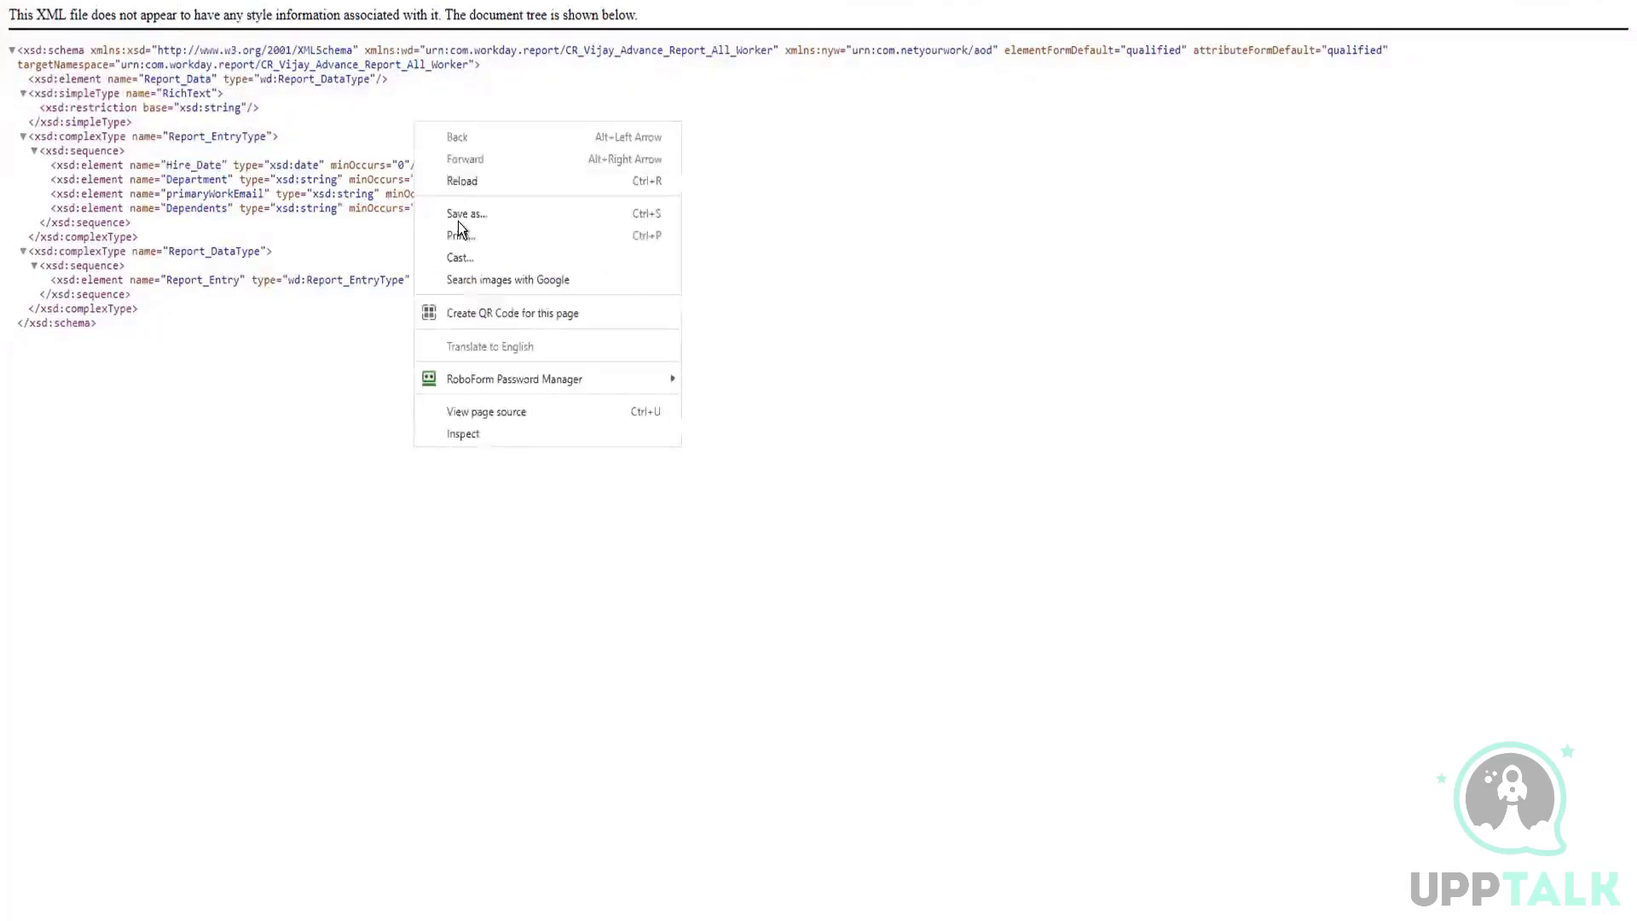
pyautogui.click(171, 441)
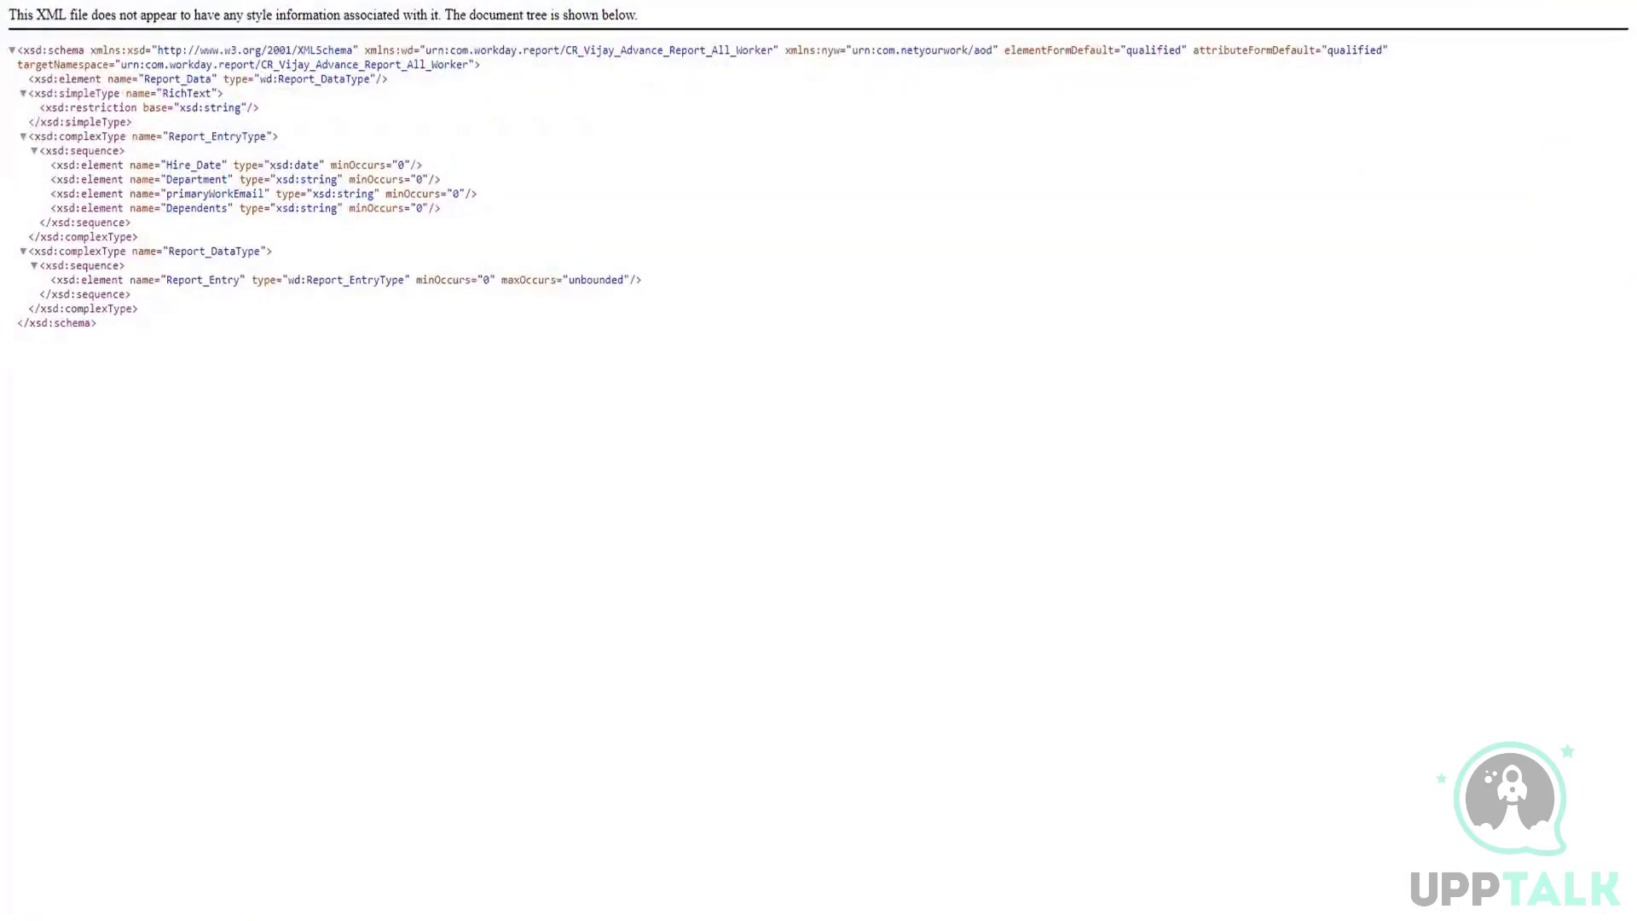
# Step: Return to the report's web service URLs and bring up the username and password prompt of its service address
pyautogui.click(516, 2)
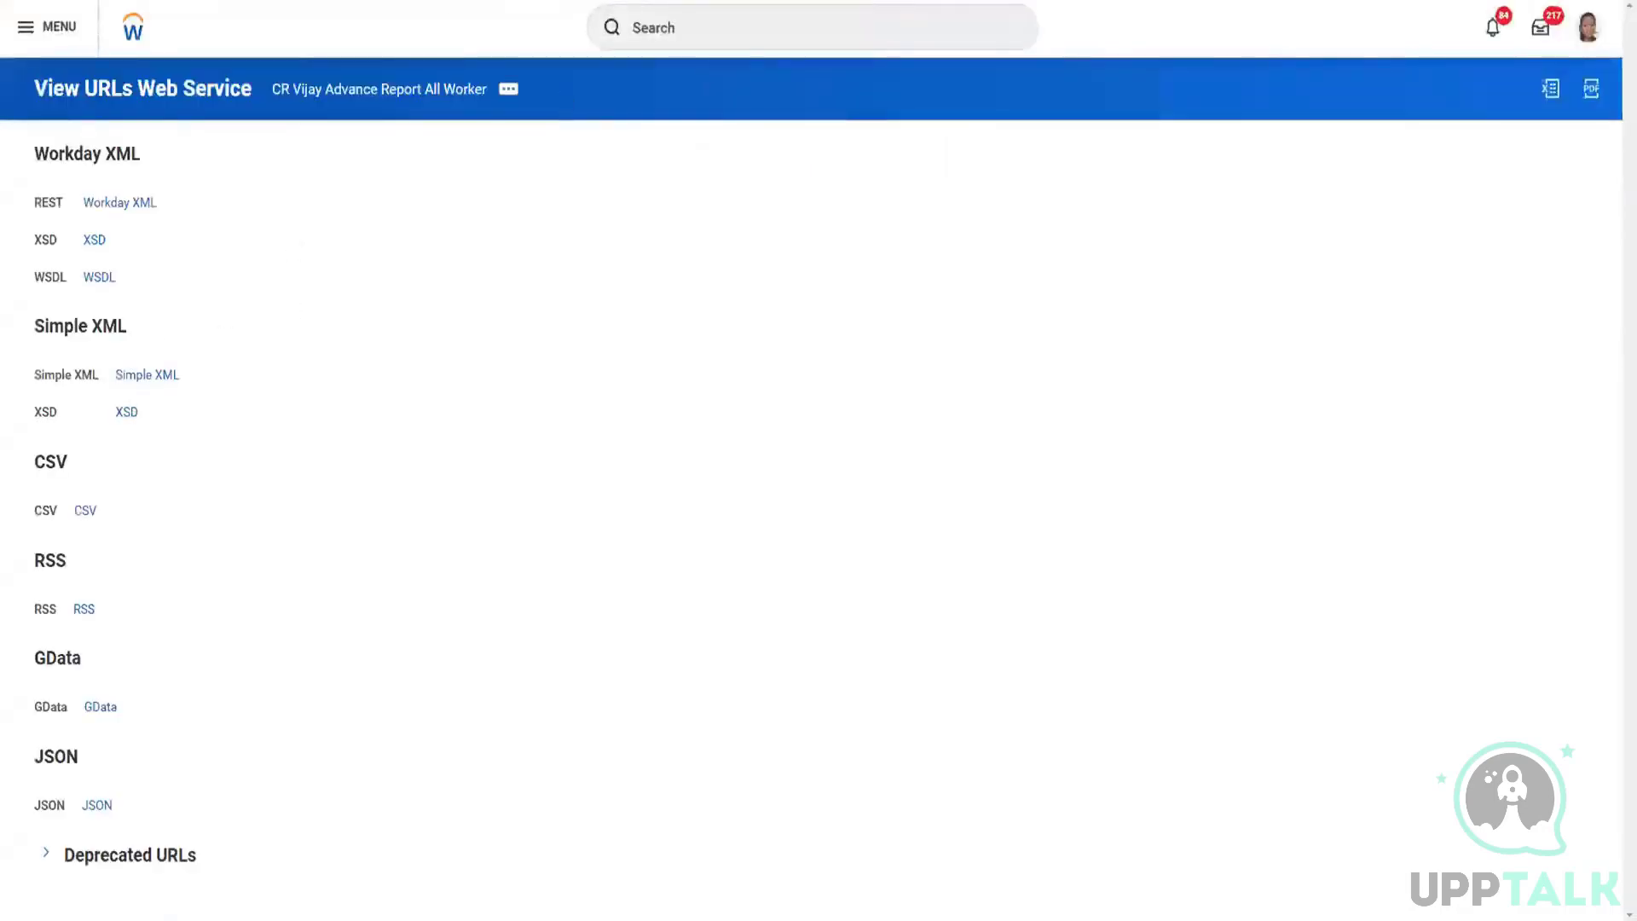
pyautogui.hotkey('ctrl', 'Tab')
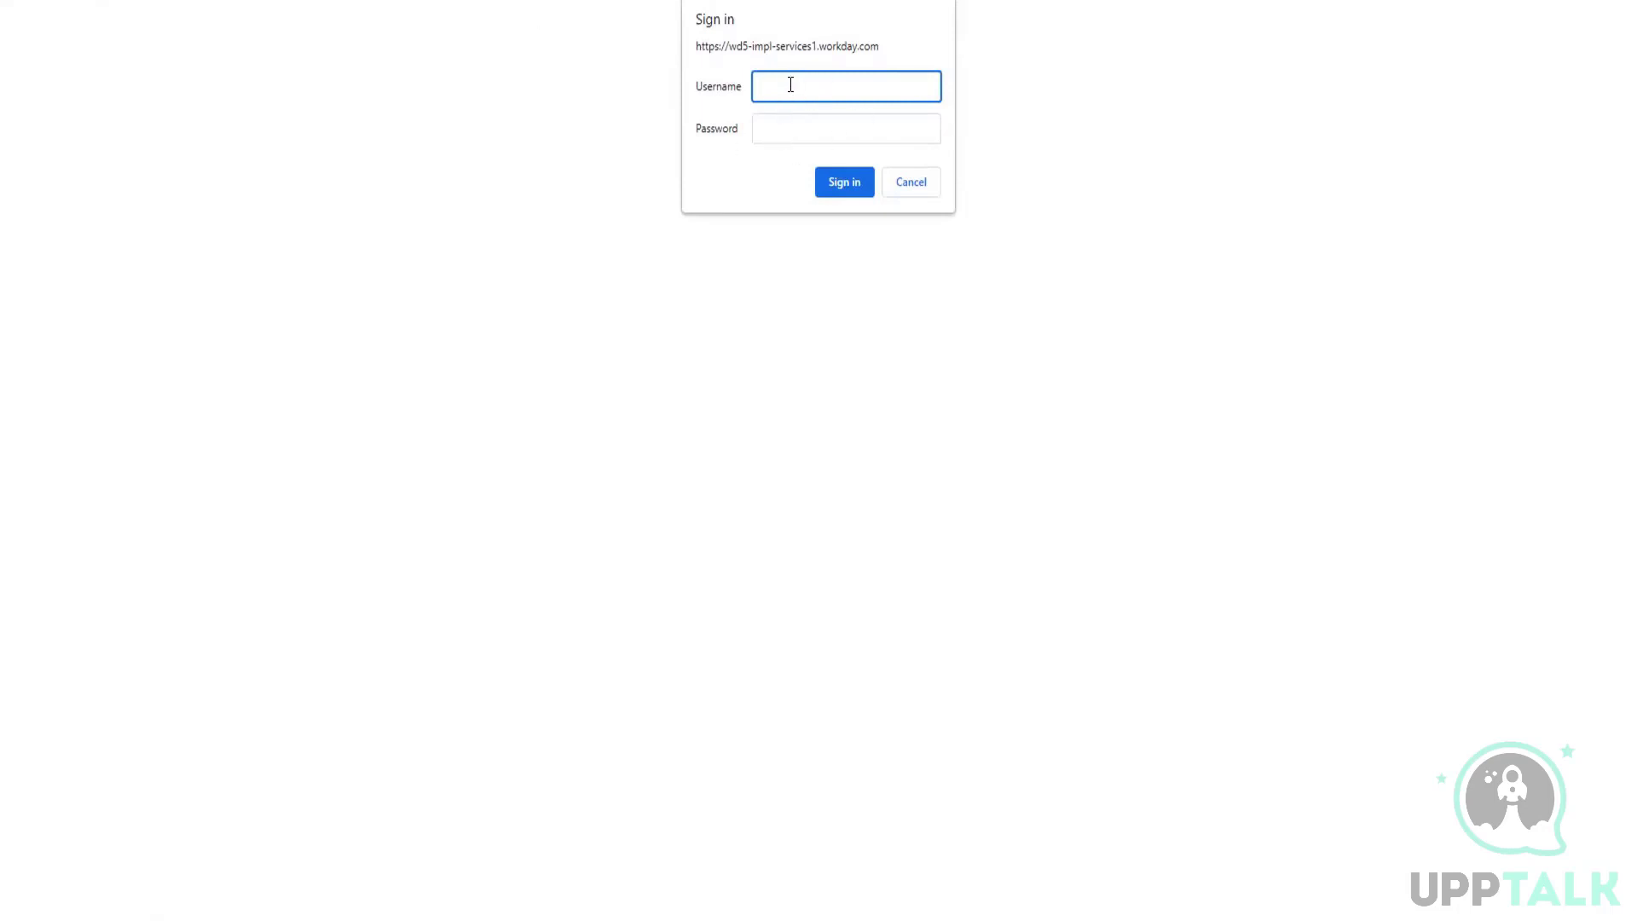
pyautogui.click(777, 136)
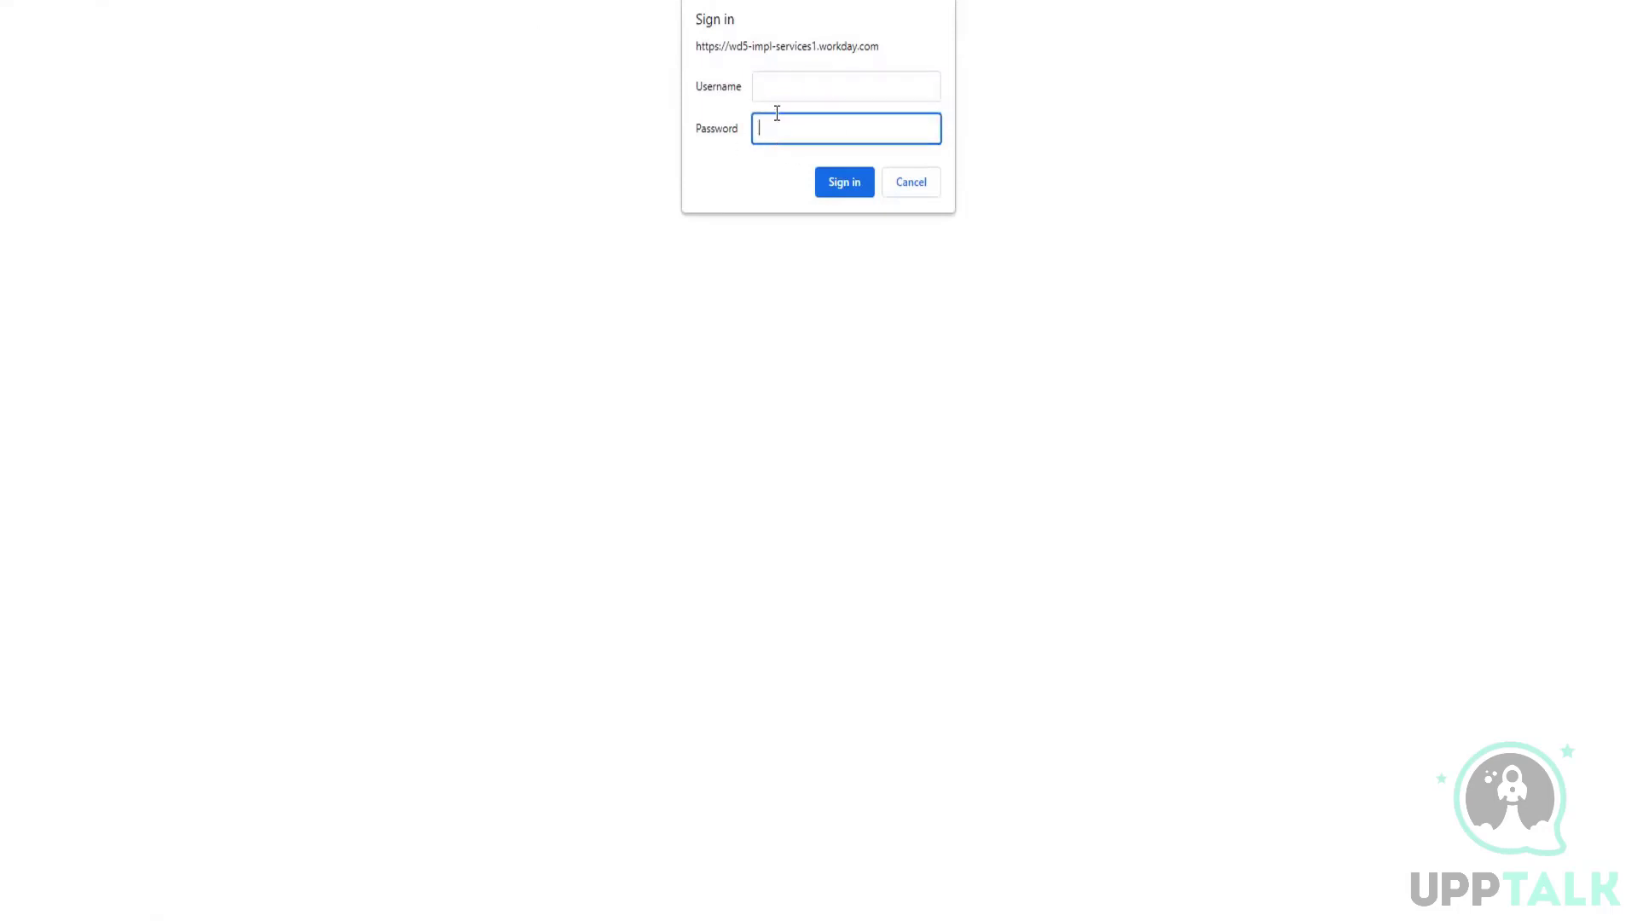
pyautogui.click(775, 89)
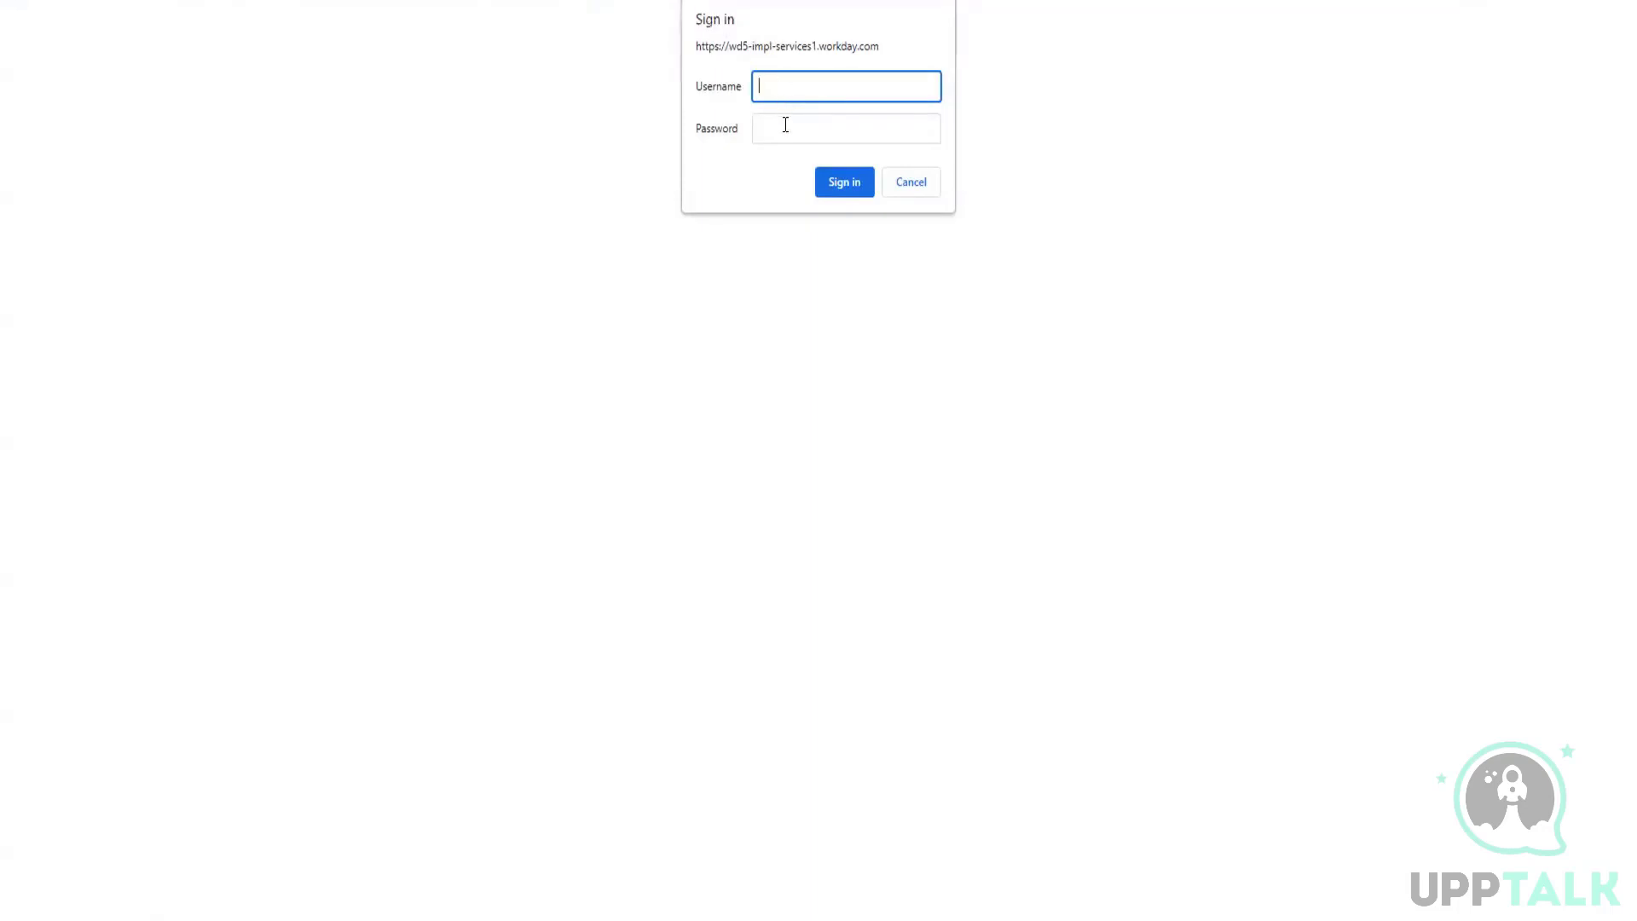
pyautogui.click(785, 125)
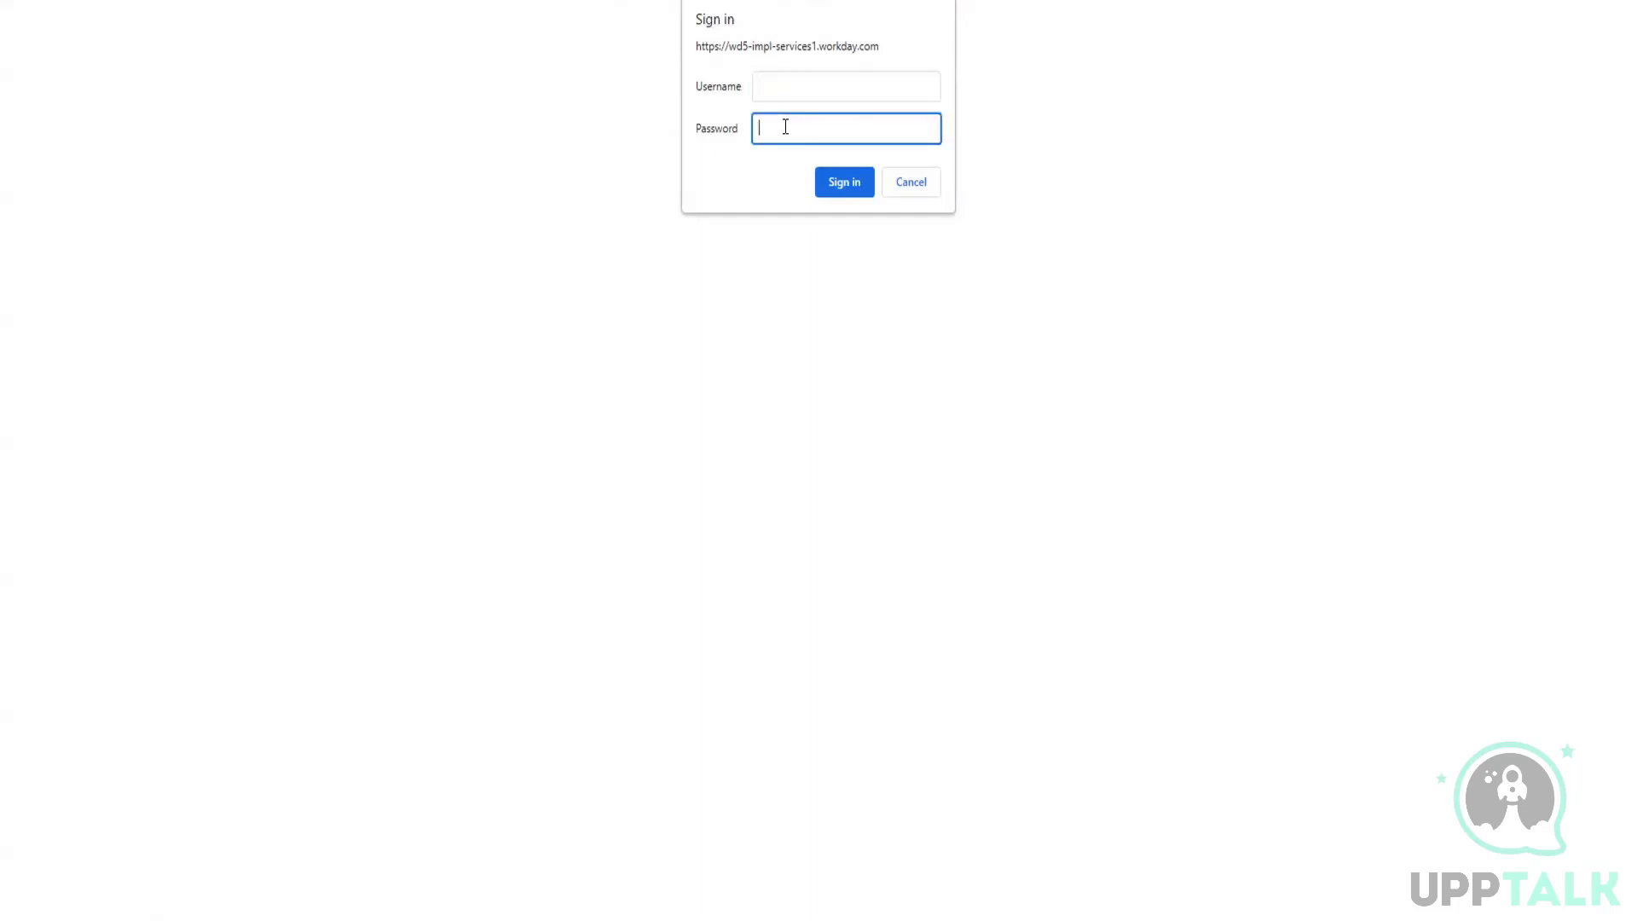
pyautogui.click(783, 93)
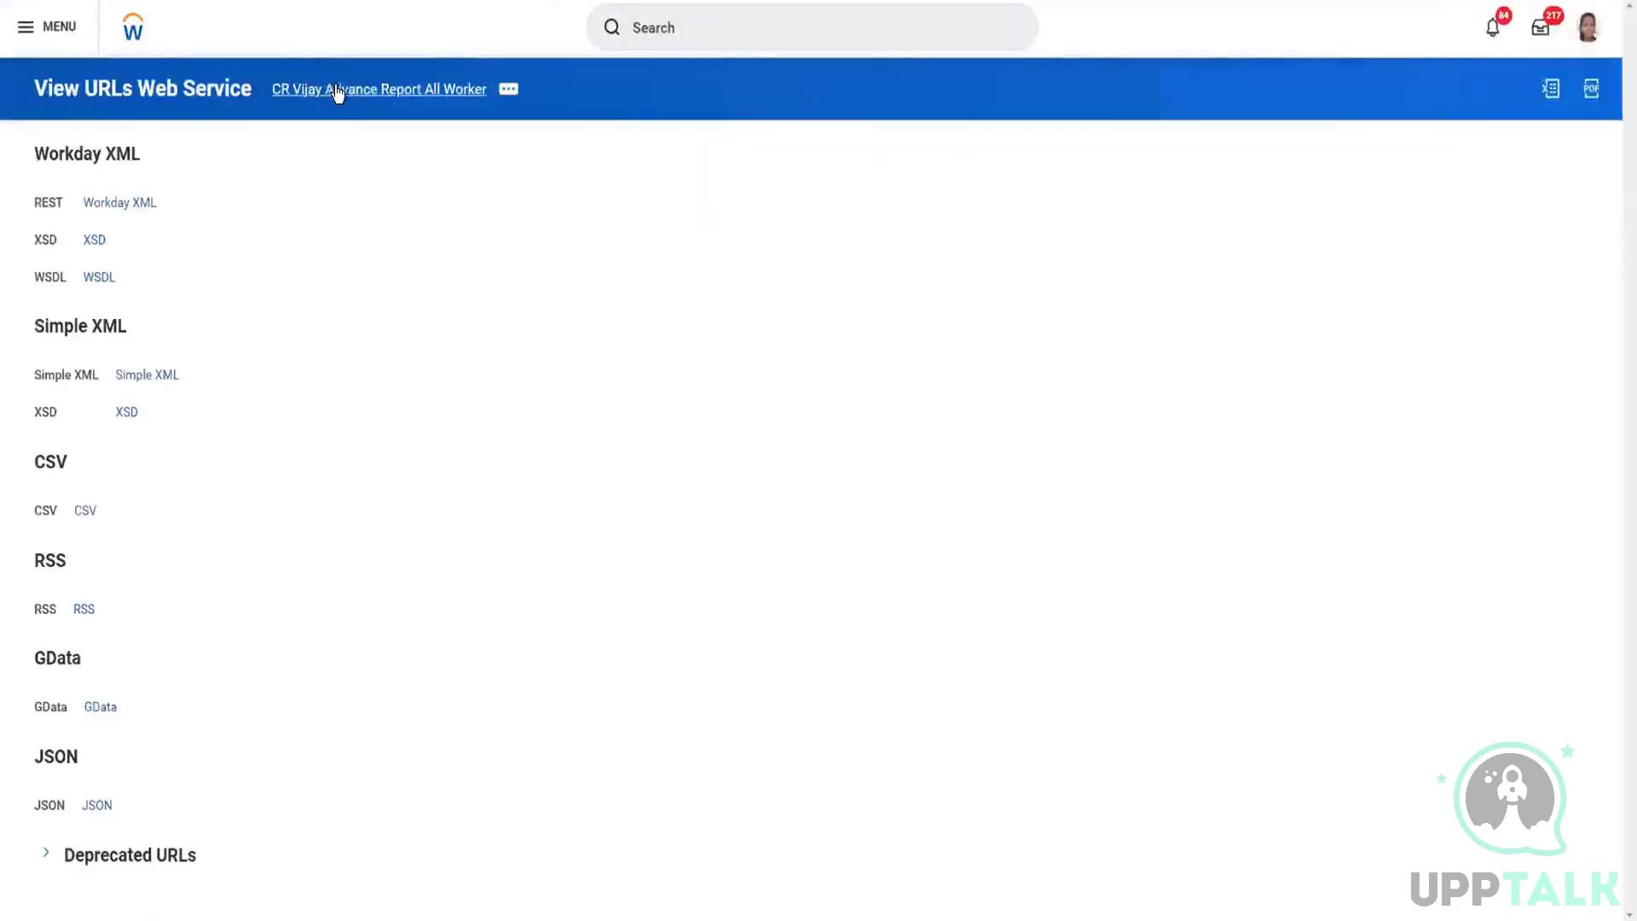
# Step: Open the custom report's definition from the web service URLs page and review its sharing options, authorized users and owner
pyautogui.rightClick(336, 91)
pyautogui.click(376, 103)
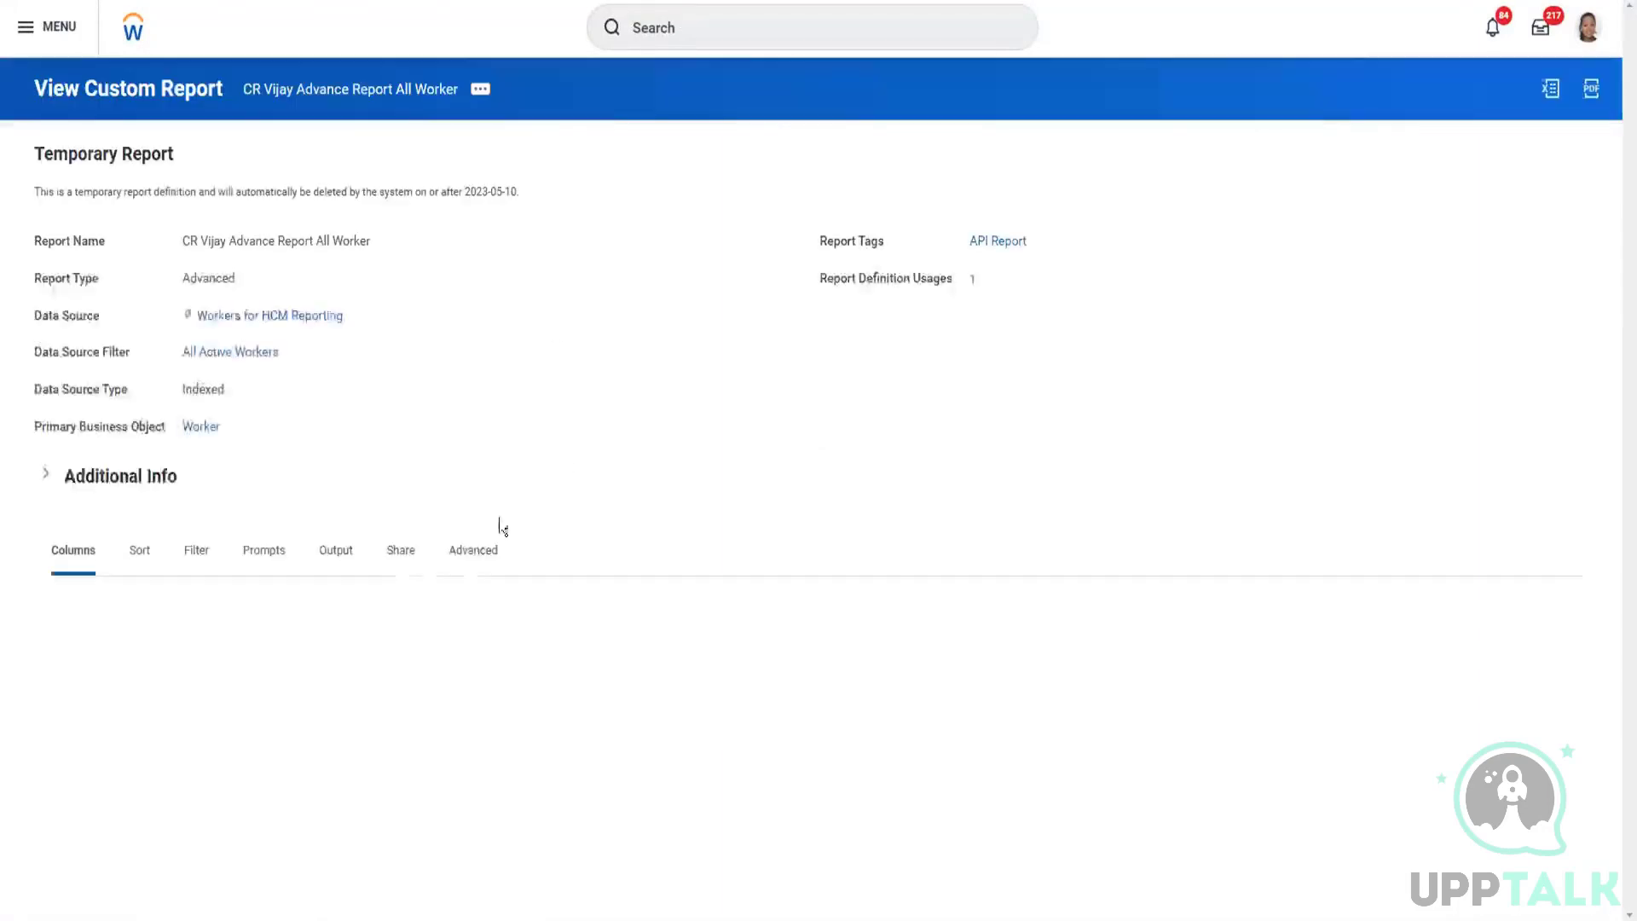
pyautogui.click(404, 558)
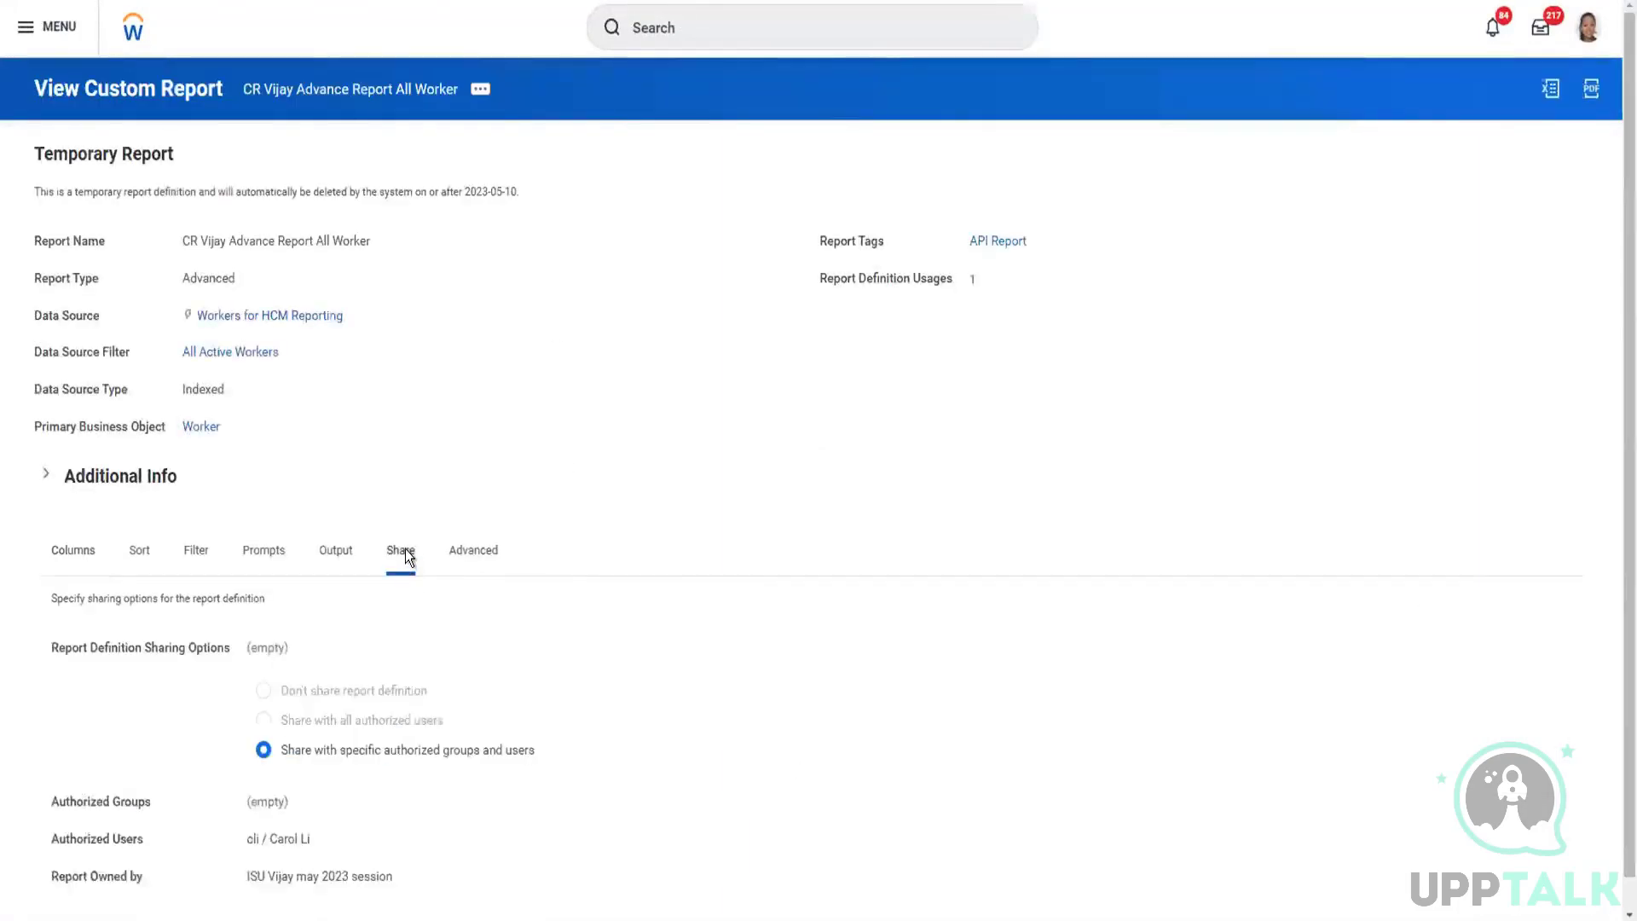
pyautogui.scroll(-1, 310, 856)
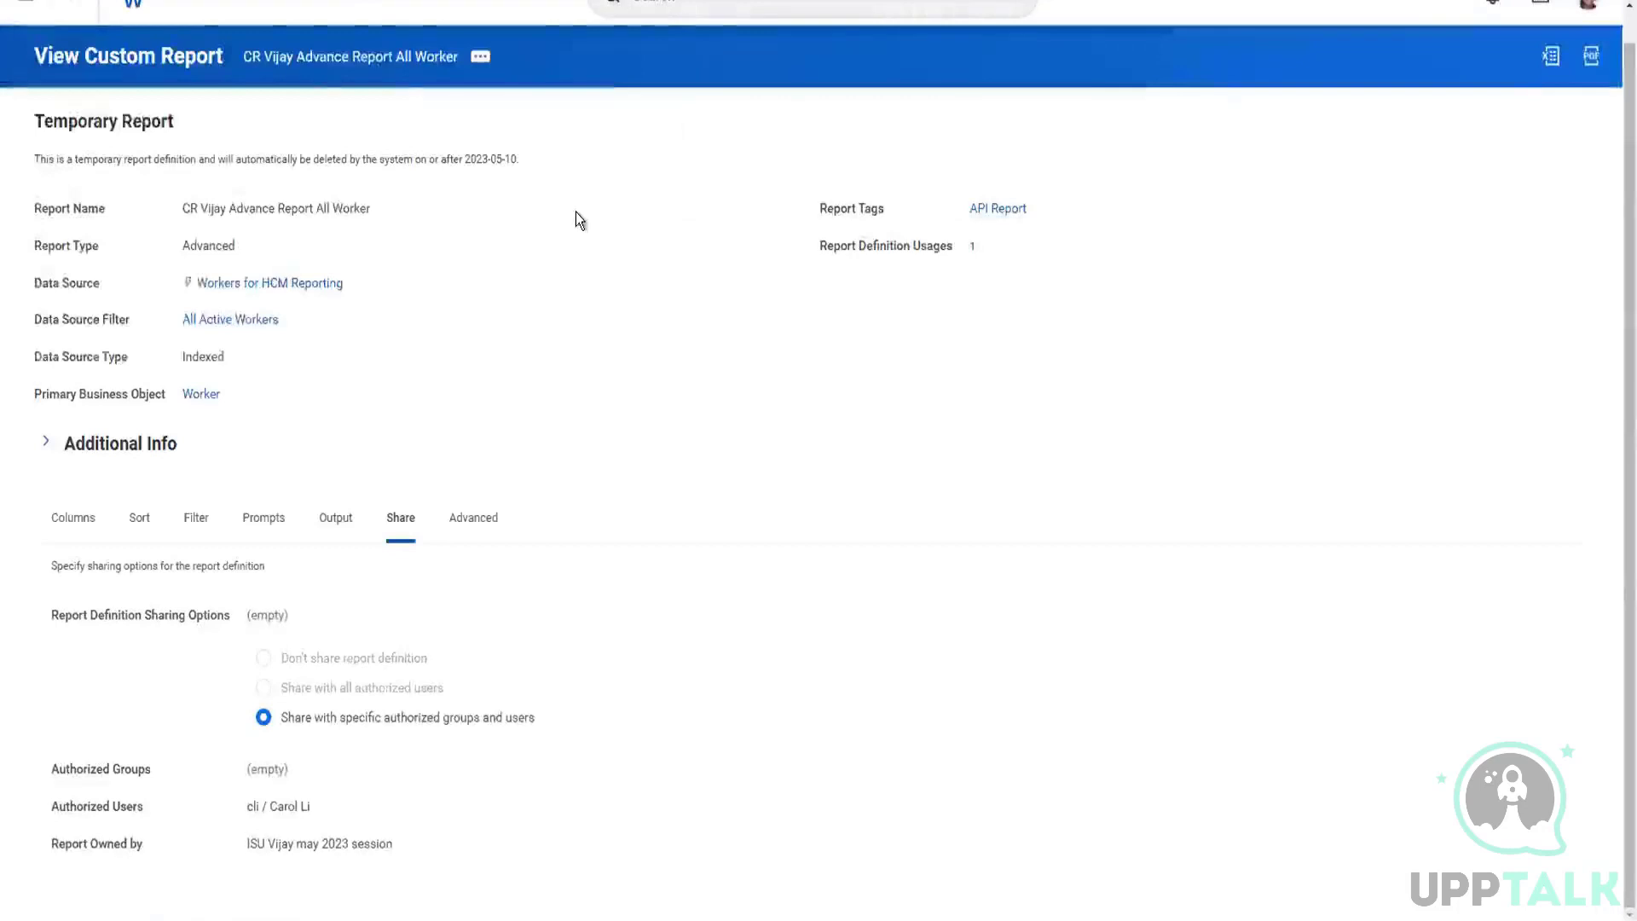
# Step: Review the report's Web Services Options, checking the API version and the report name within the namespace
pyautogui.click(476, 522)
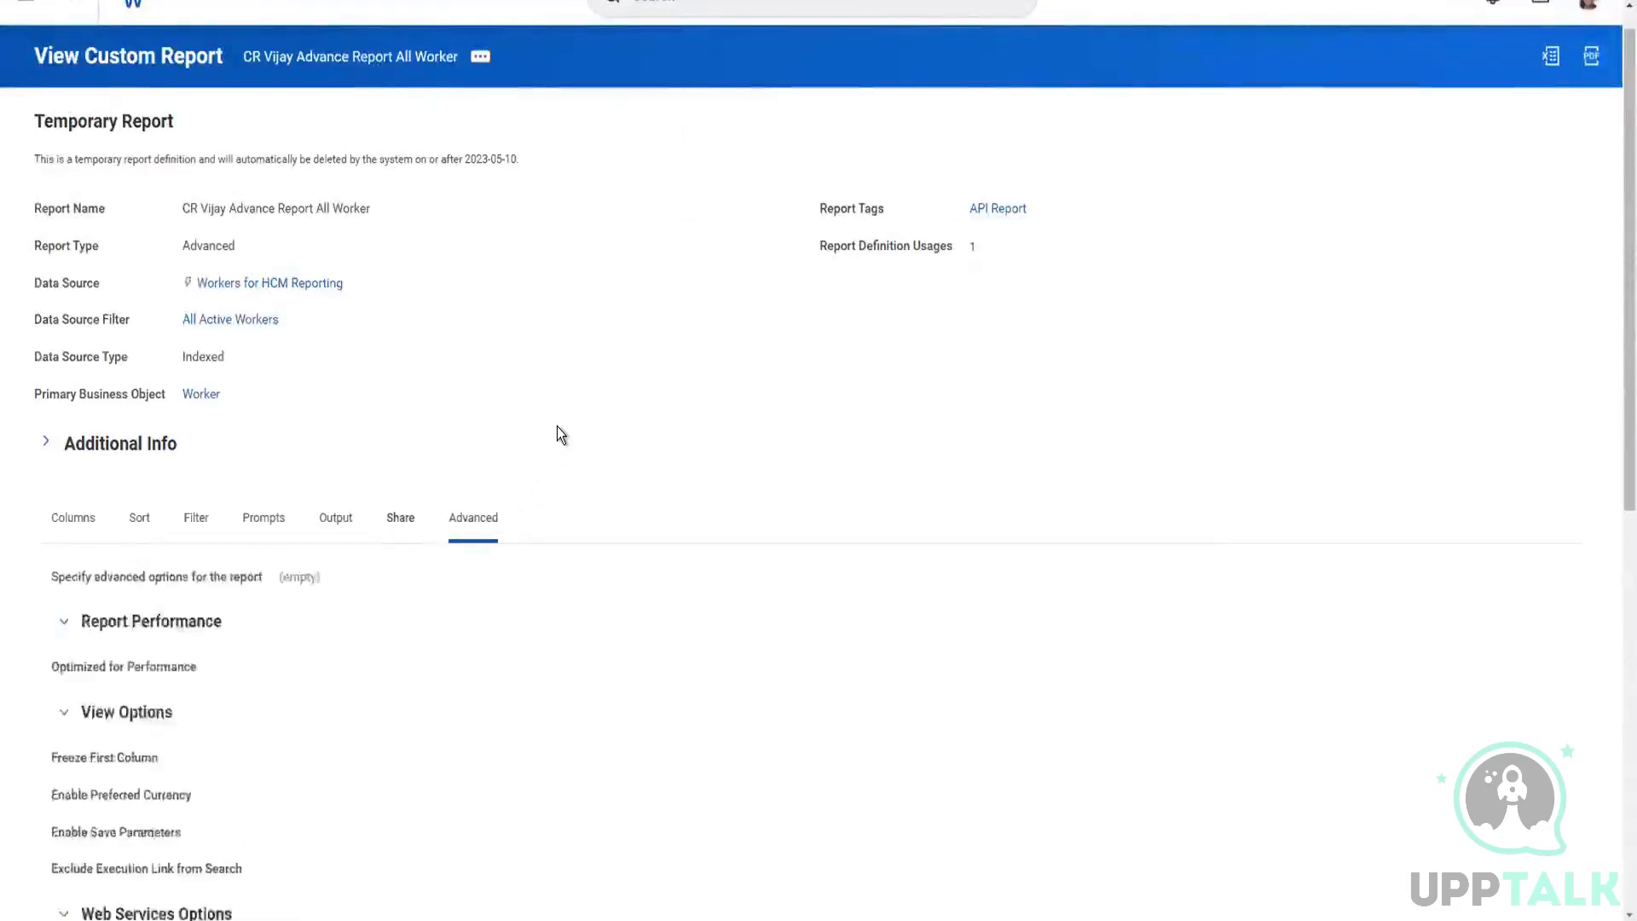
pyautogui.scroll(-5, 724, 522)
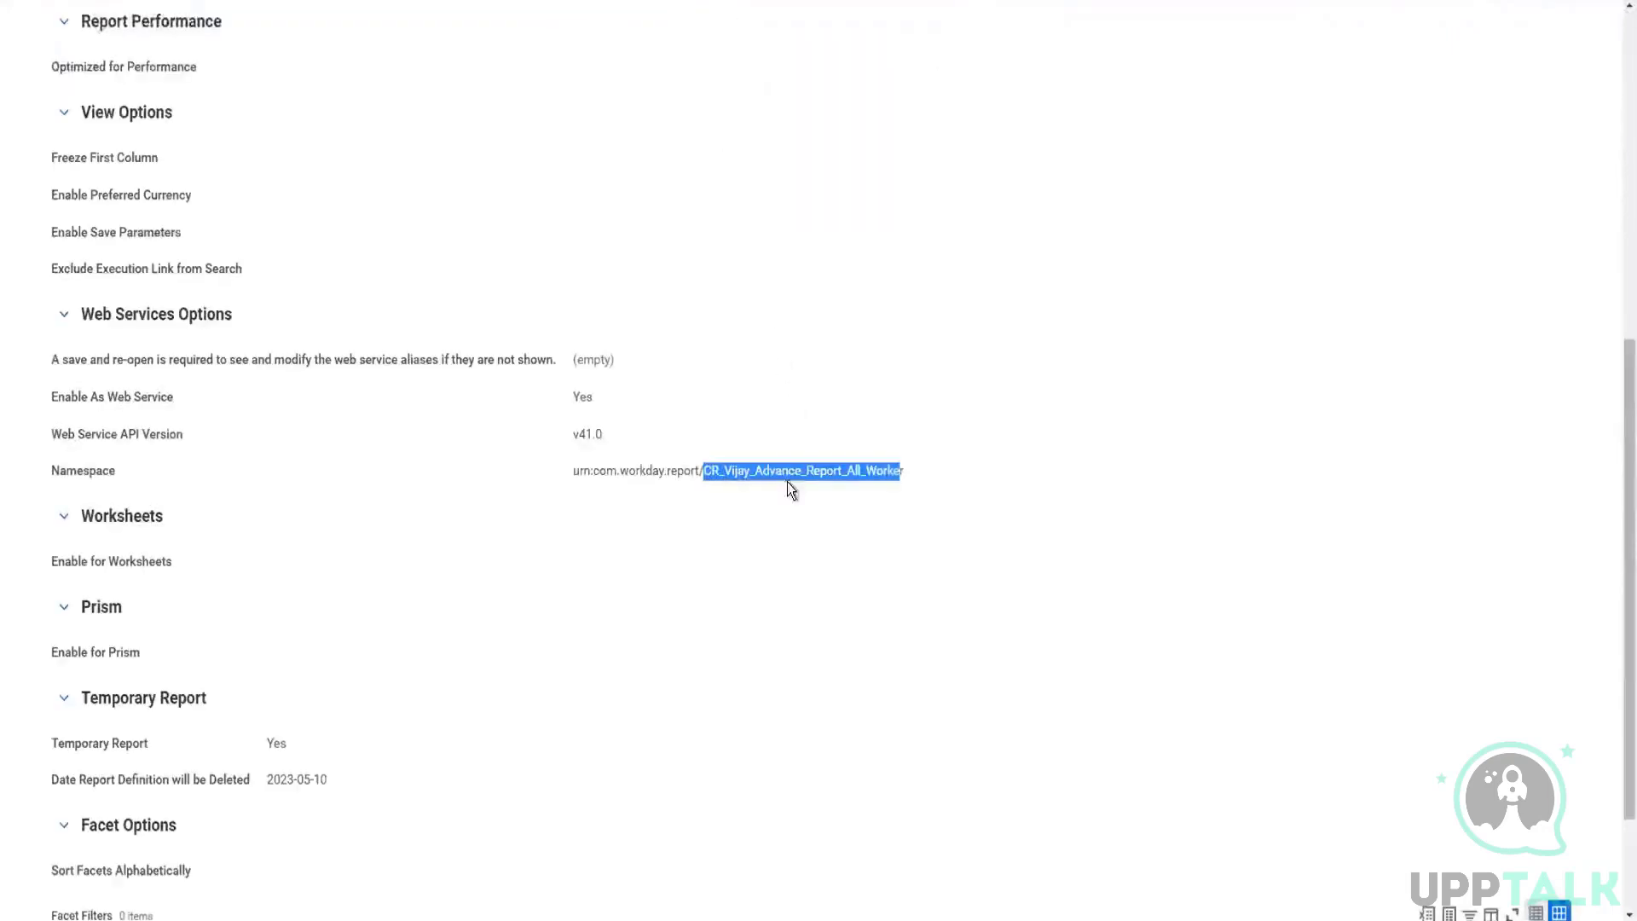
pyautogui.click(827, 475)
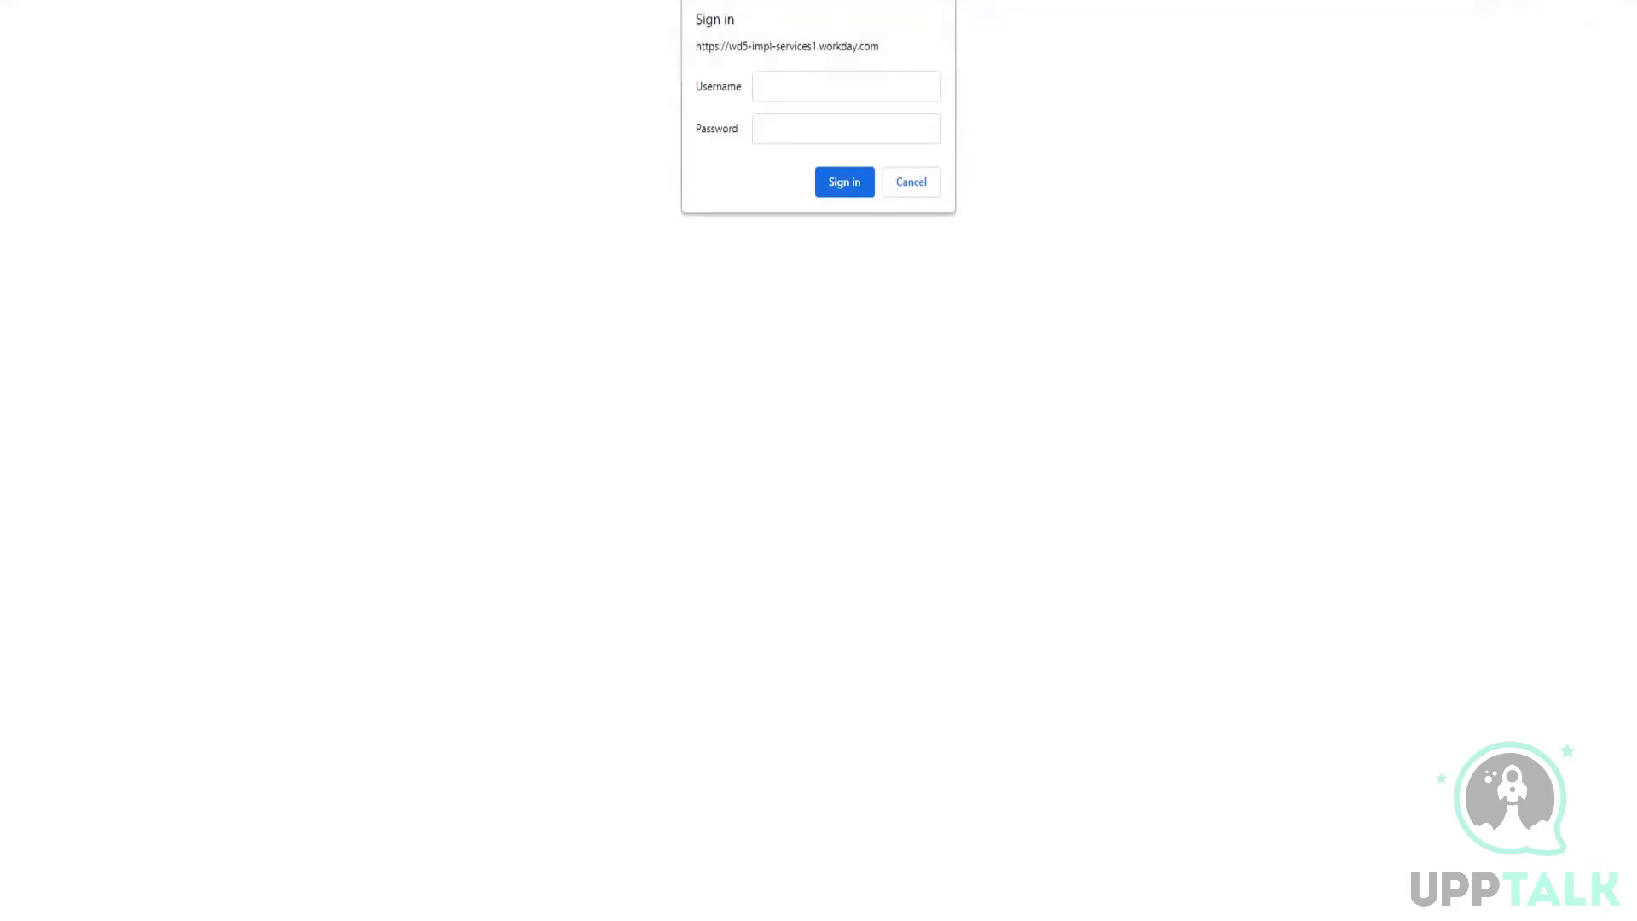
# Step: Set the format parameter at the end of the report's web service URL to json
pyautogui.press('BackSpace')
pyautogui.press('BackSpace')
pyautogui.press('BackSpace')
pyautogui.press('BackSpace')
pyautogui.press('BackSpace')
pyautogui.press('BackSpace')
pyautogui.press('BackSpace')
pyautogui.press('BackSpace')
pyautogui.press('BackSpace')
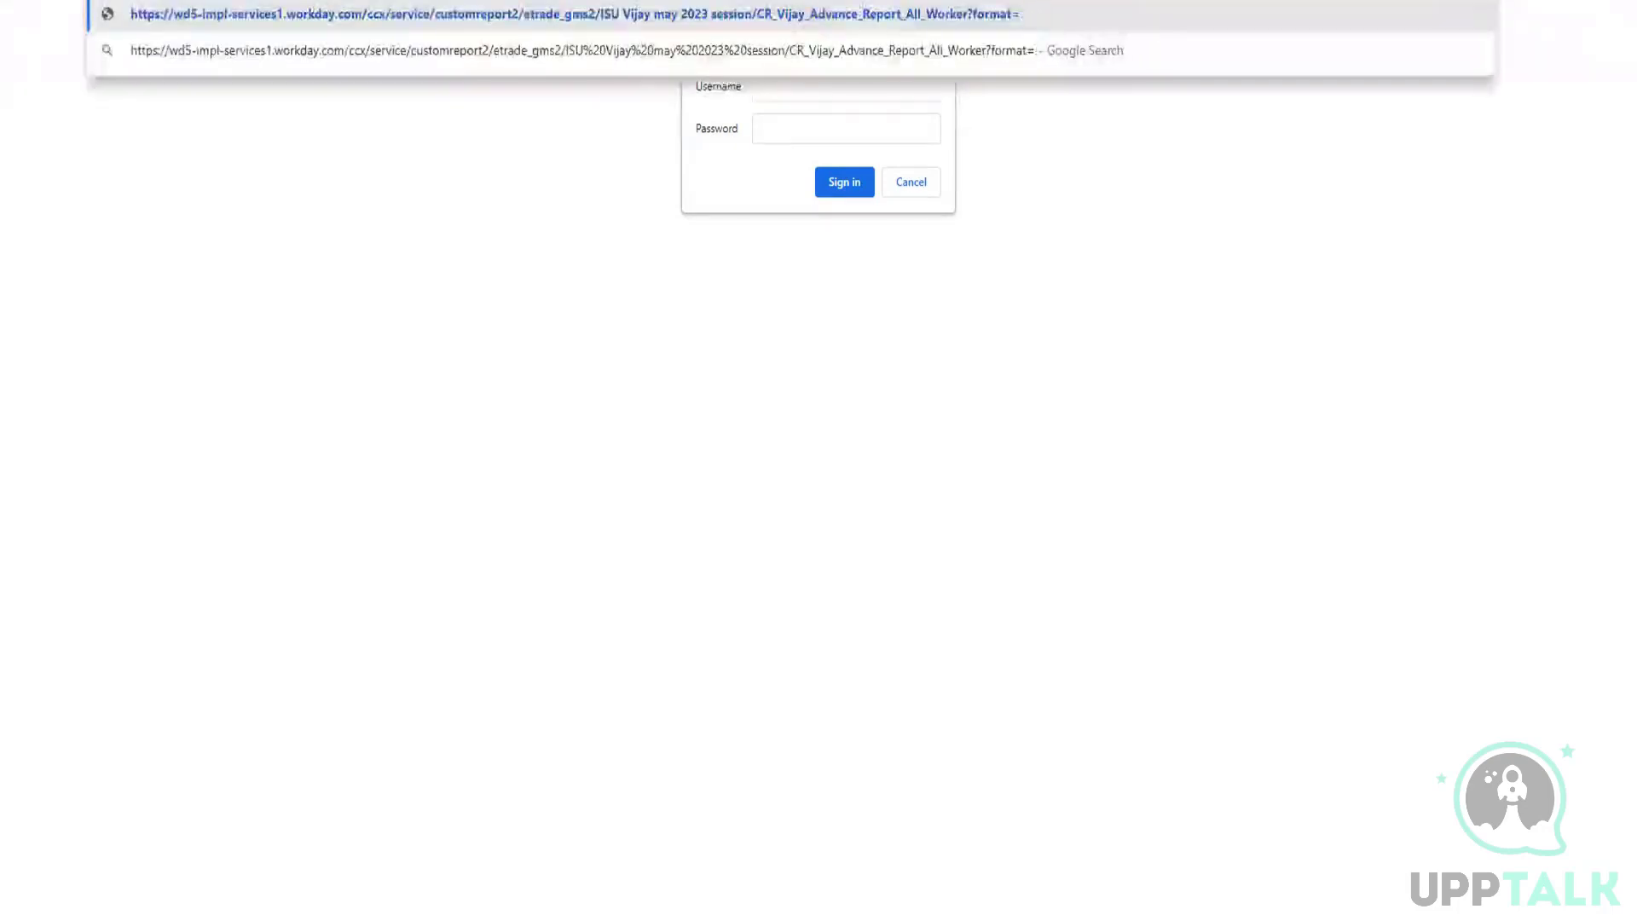
pyautogui.write('json')
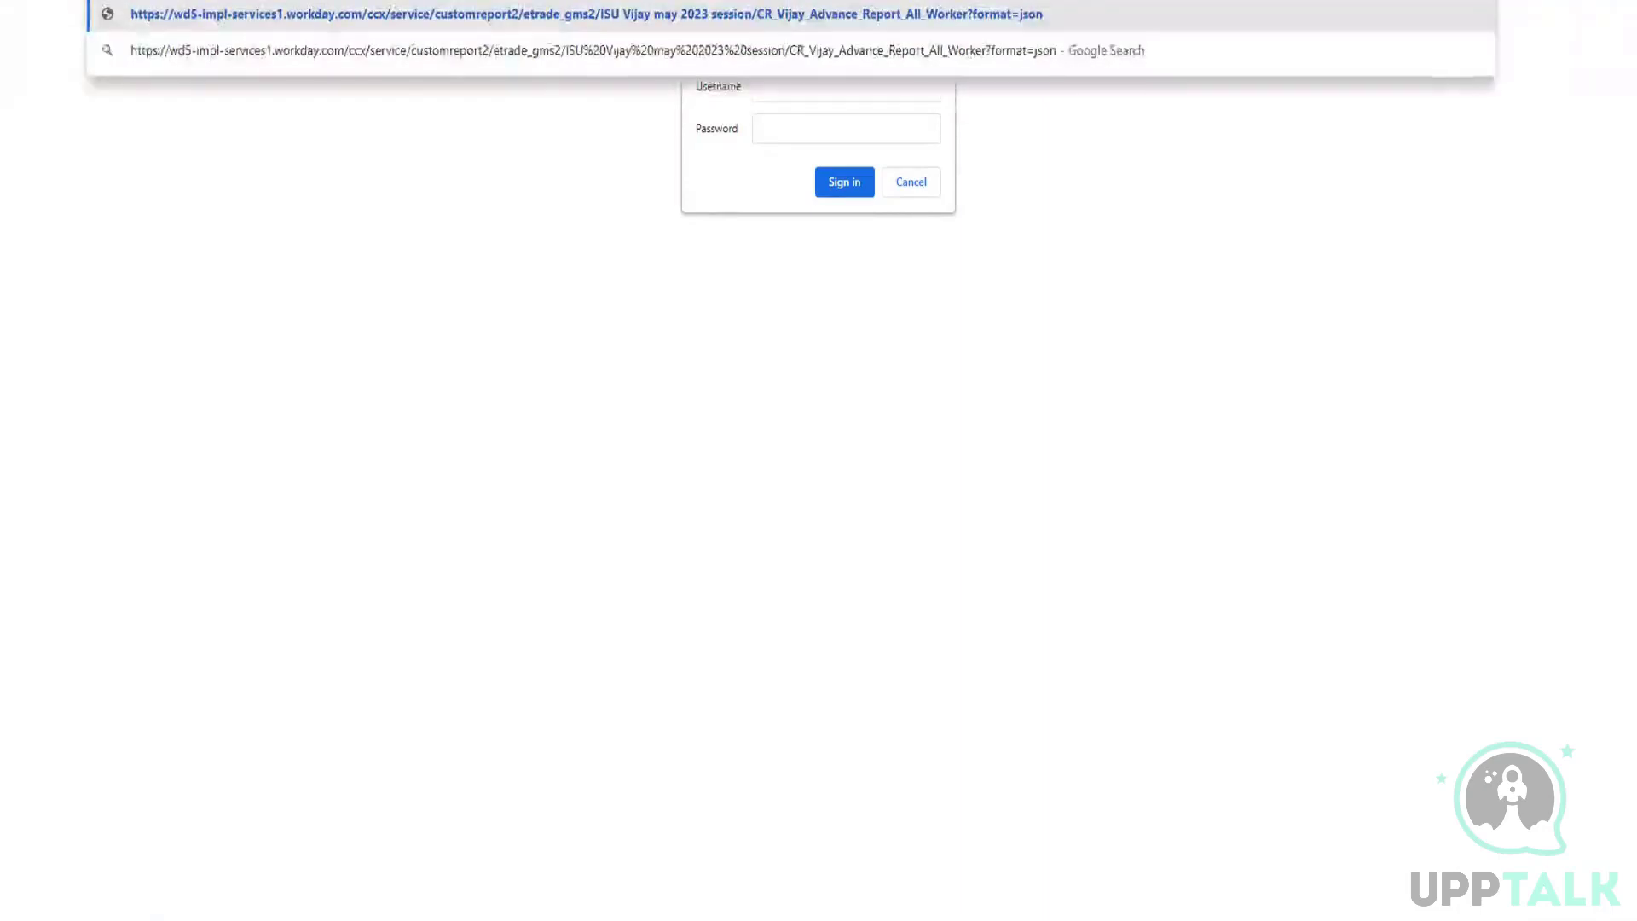
# Step: Replace the format value in the report's web service URL with simplexml
pyautogui.press('BackSpace')
pyautogui.press('BackSpace')
pyautogui.press('BackSpace')
pyautogui.press('BackSpace')
pyautogui.write('simplexml')
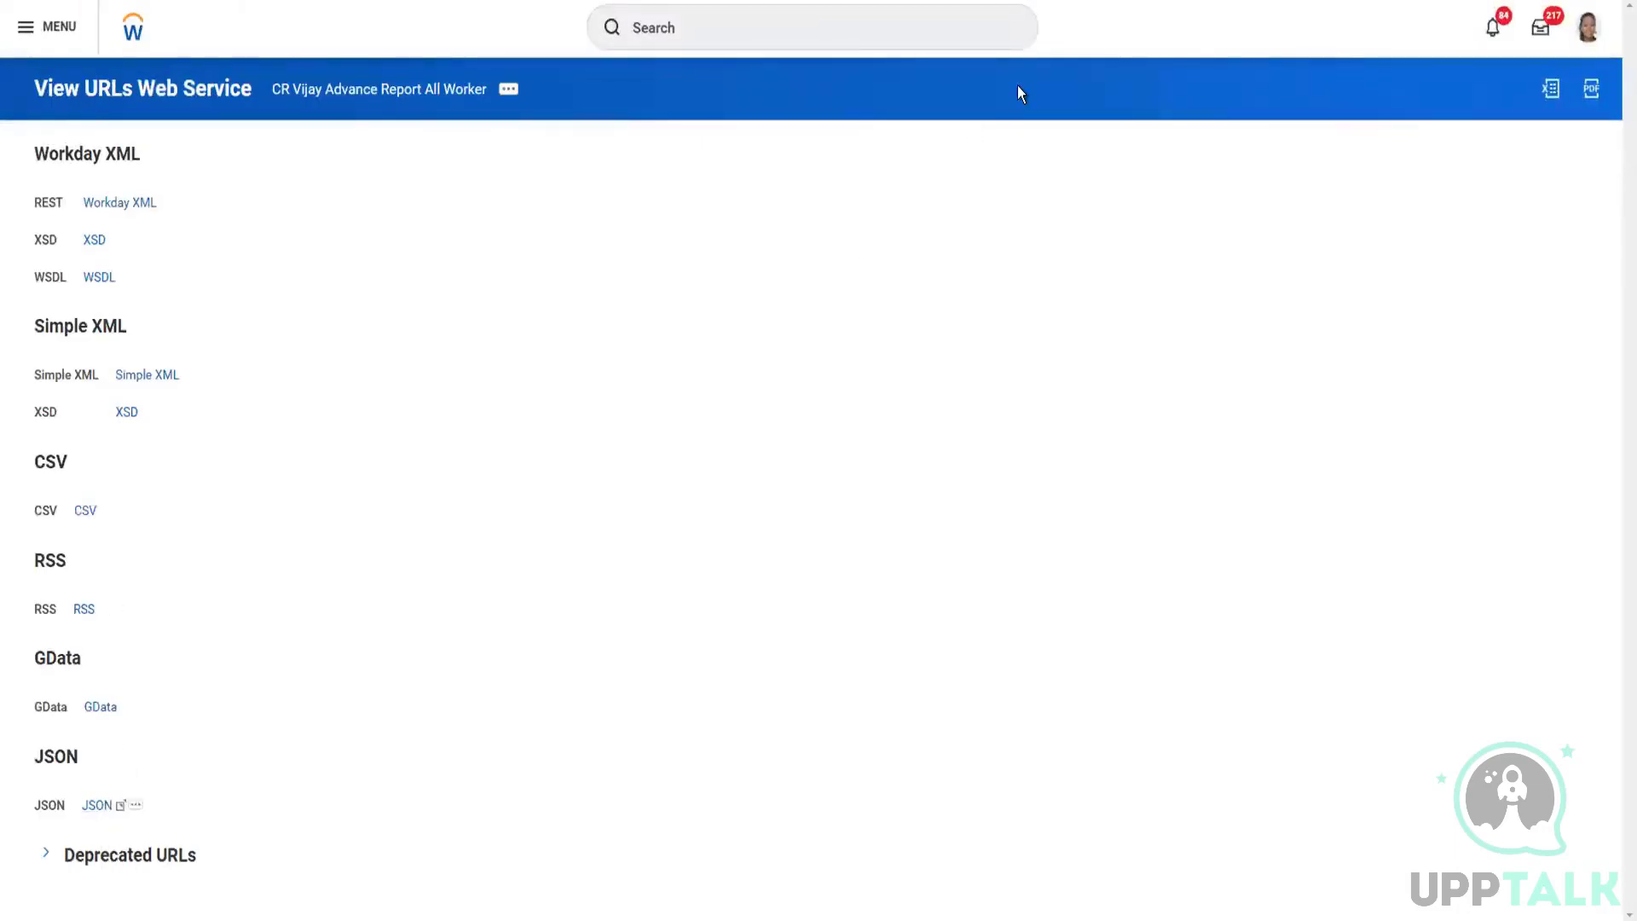
# Step: Paste the report's JSON service URL into a new browser tab and change its format parameter to csv
pyautogui.hotkey('ctrl', 't')
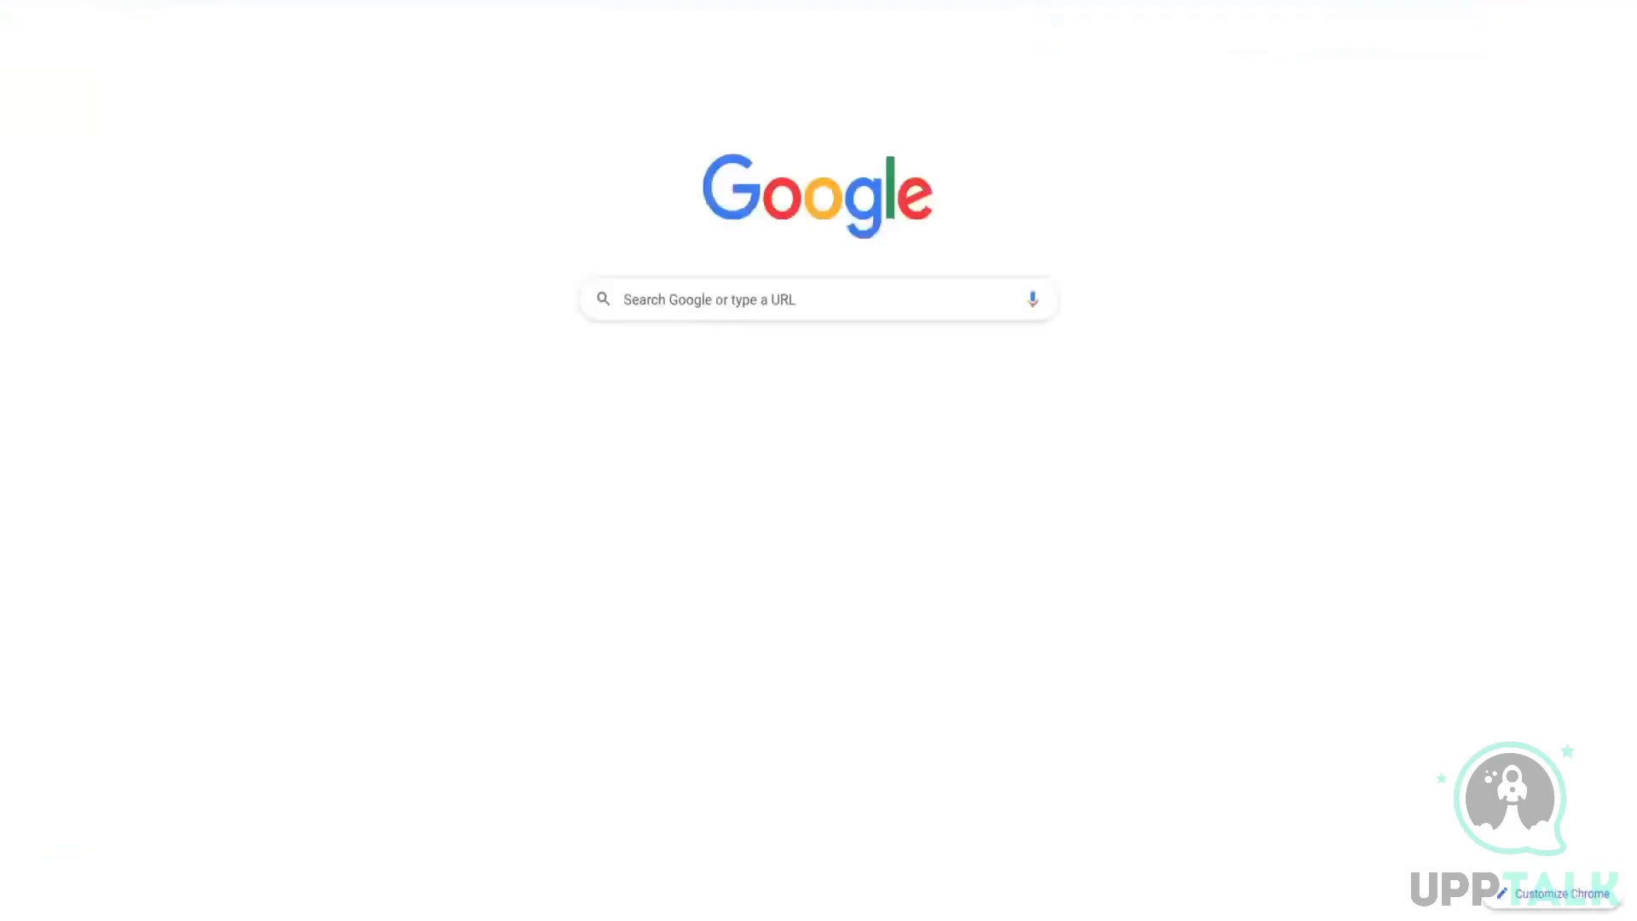
pyautogui.write('https://wd5-impl-services1.workday.com/ccx/service/customreport2/etrade_gms2/ISU+Vijay+may+2023+session/CR_Vijay_Advance_Report_All_Worker?format=json')
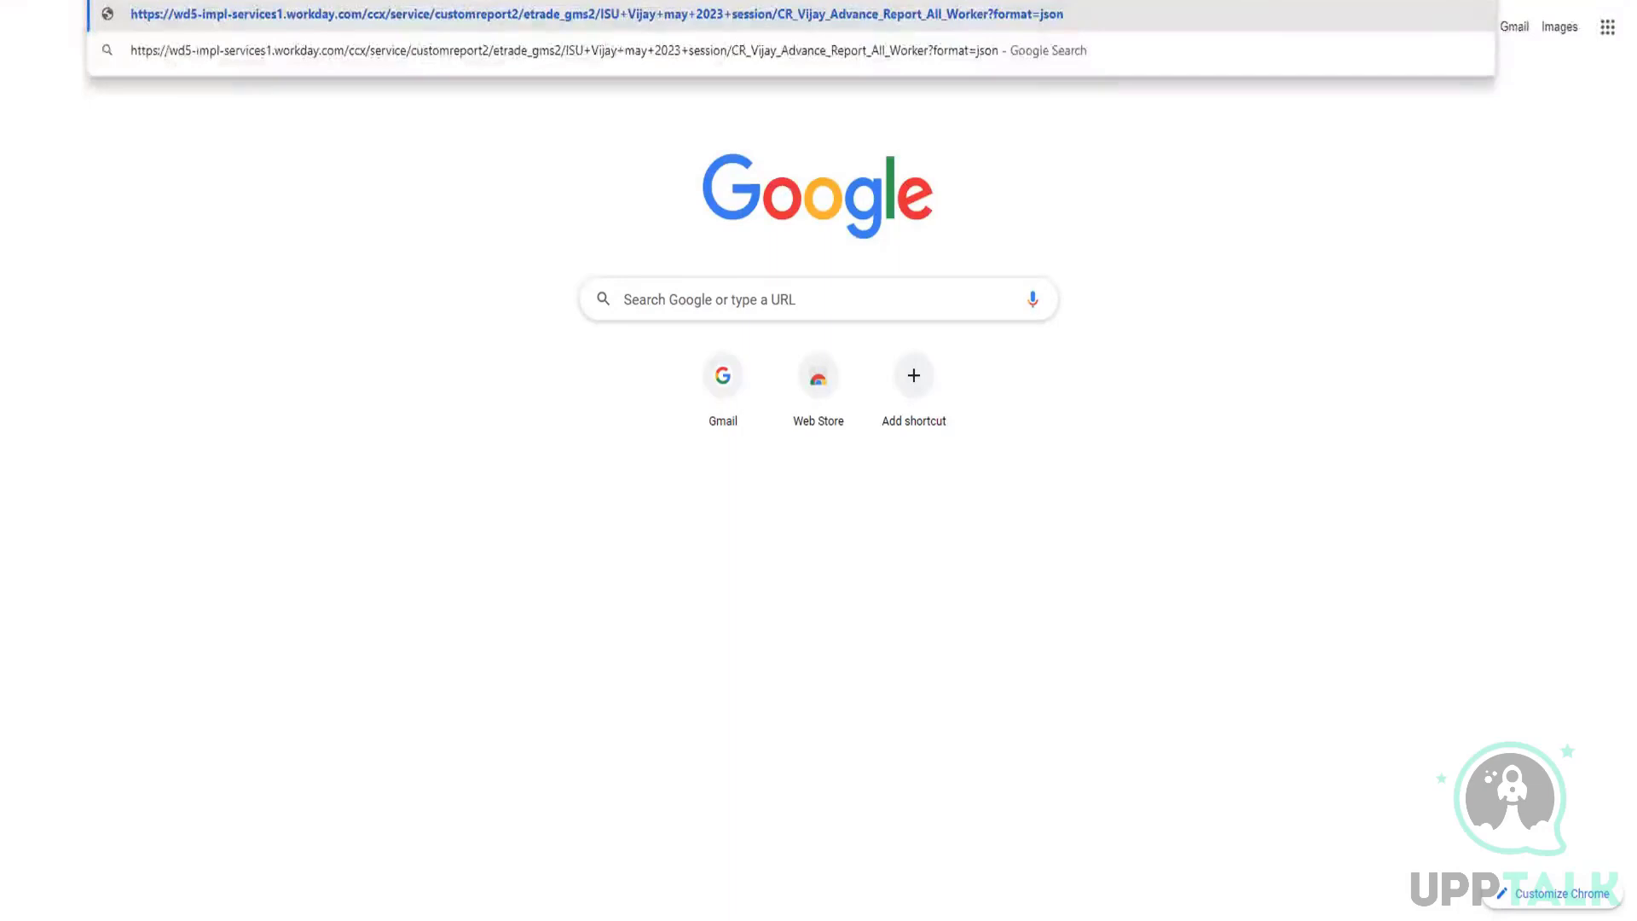
pyautogui.press('BackSpace')
pyautogui.press('BackSpace')
pyautogui.press('BackSpace')
pyautogui.press('BackSpace')
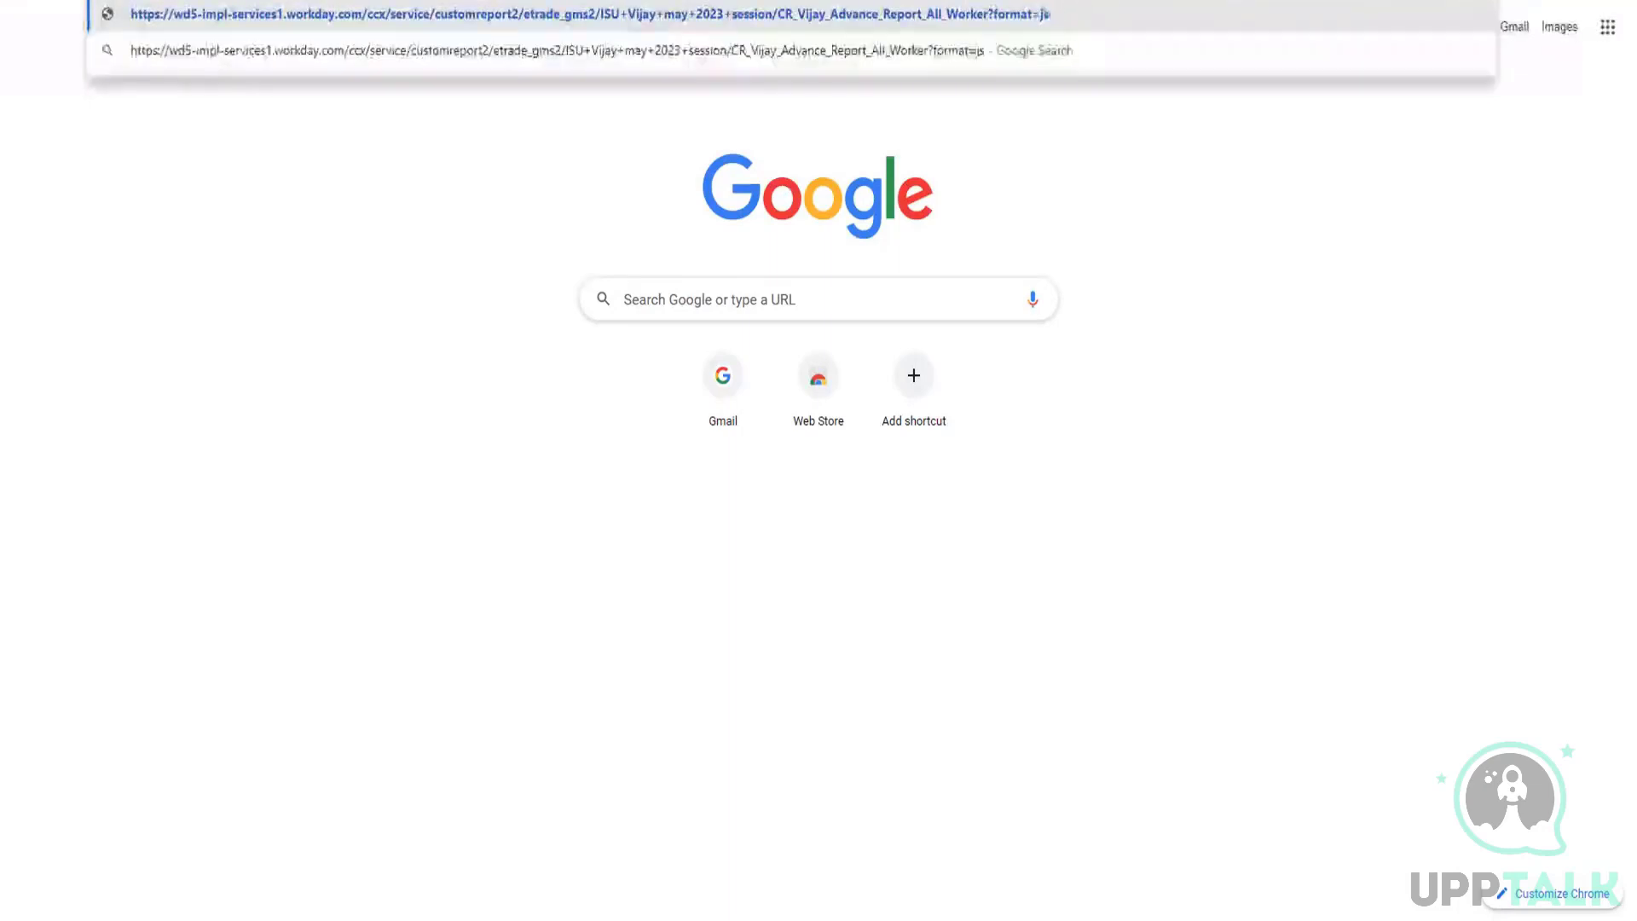
pyautogui.write('csv')
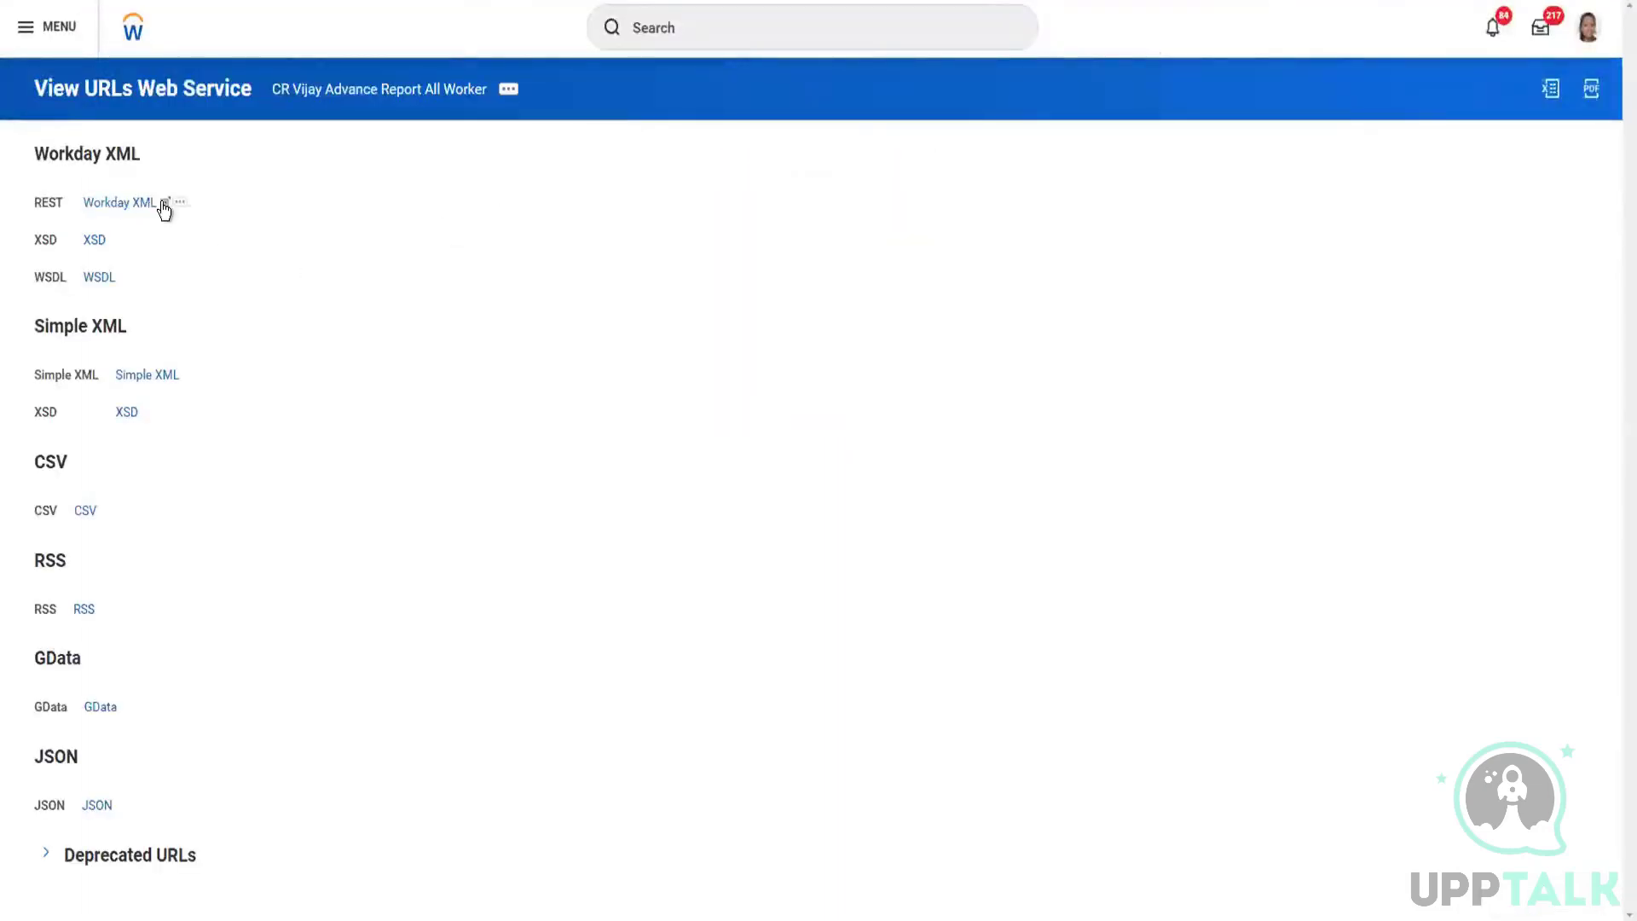
# Step: Open the report's Workday XML REST URL and load its output with no format parameter after the report name
pyautogui.click(164, 210)
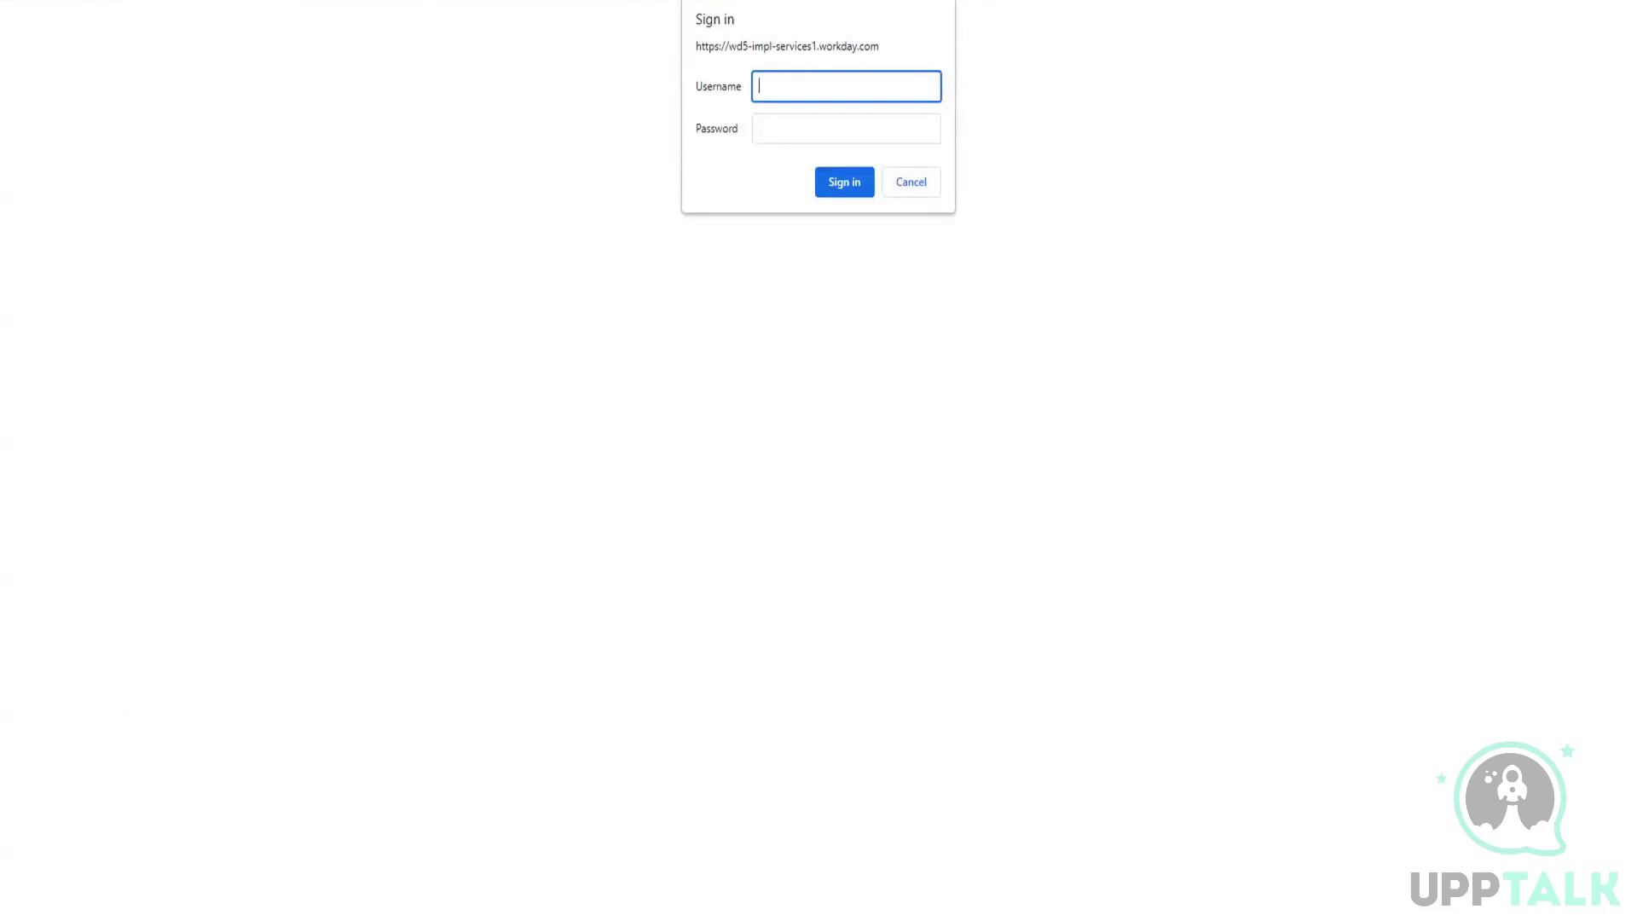
pyautogui.click(806, 1)
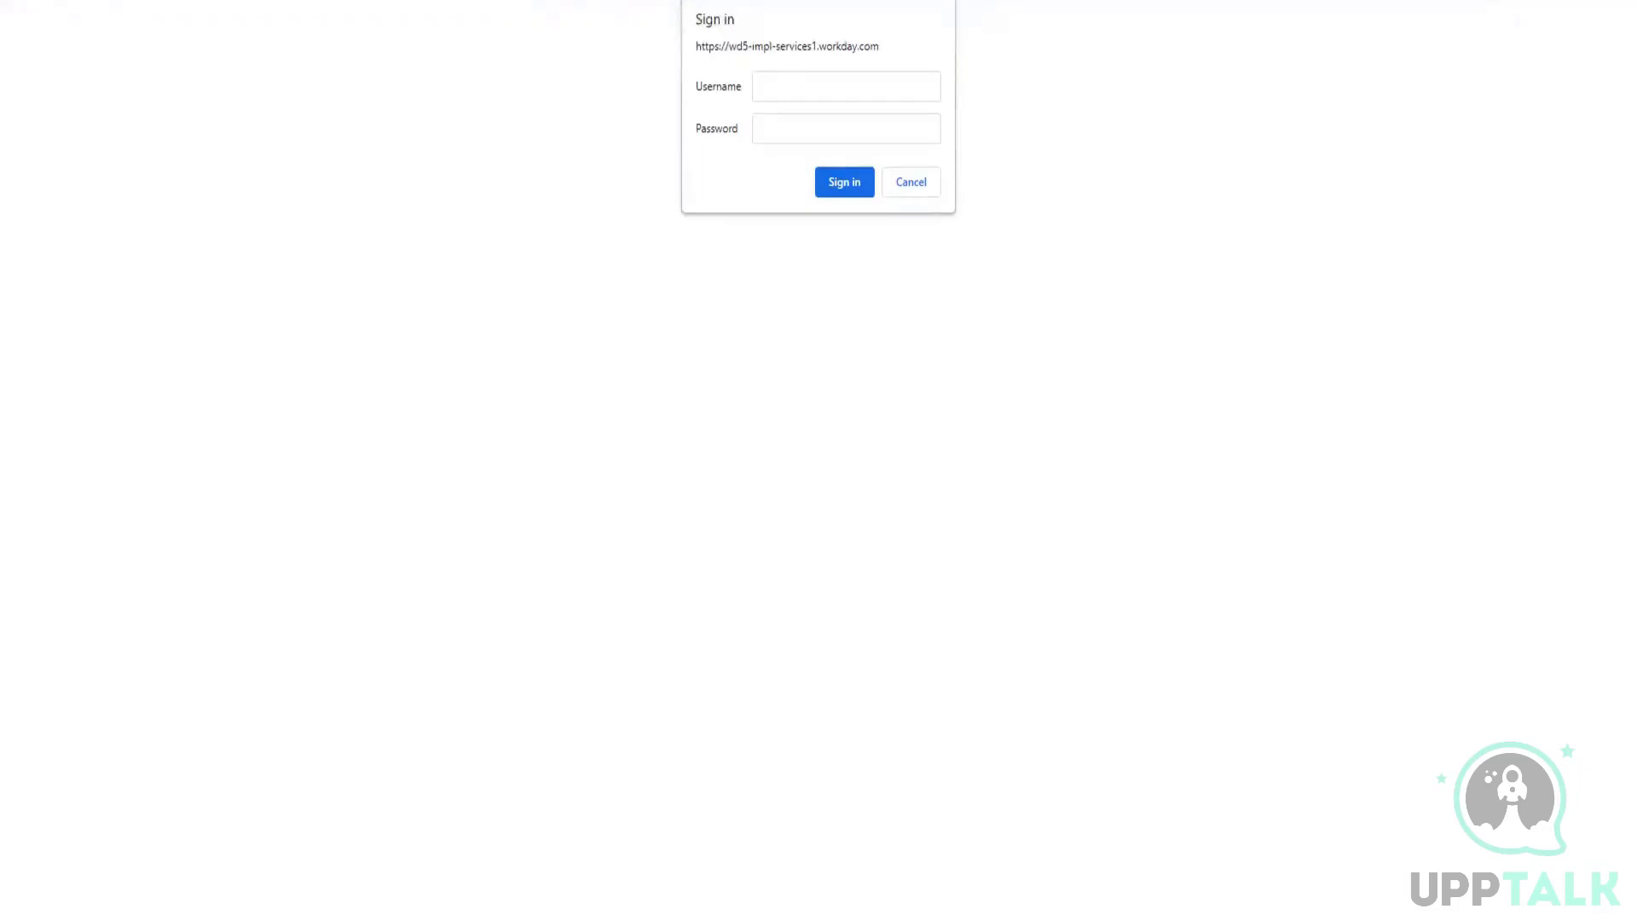
pyautogui.write('?form')
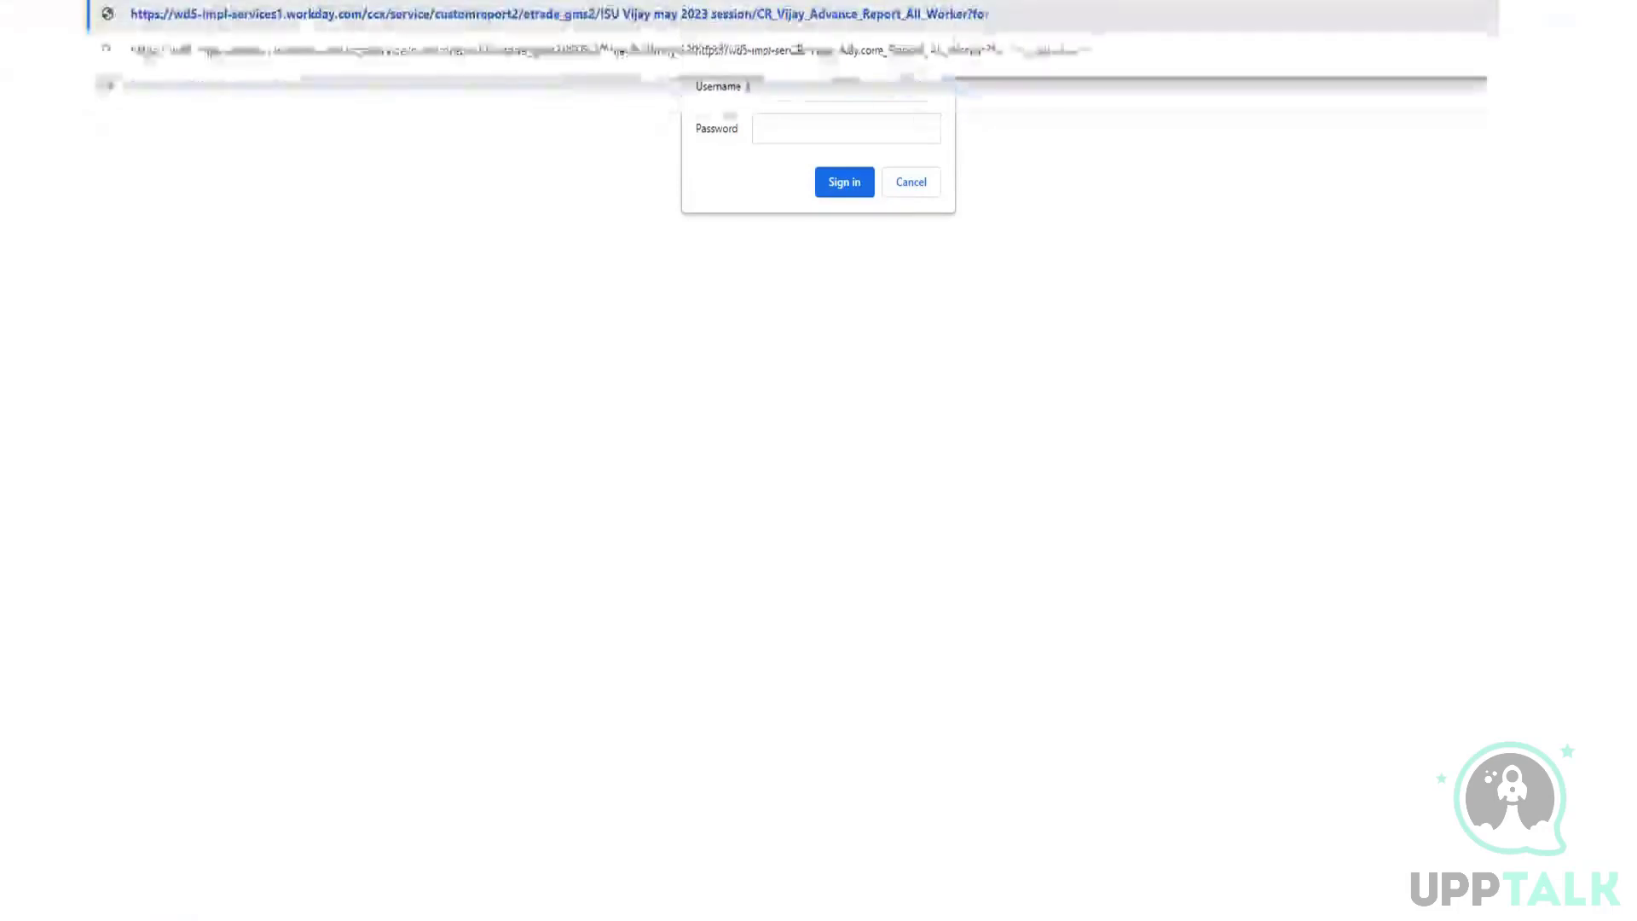
pyautogui.press('BackSpace')
pyautogui.press('BackSpace')
pyautogui.press('BackSpace')
pyautogui.press('BackSpace')
pyautogui.press('BackSpace')
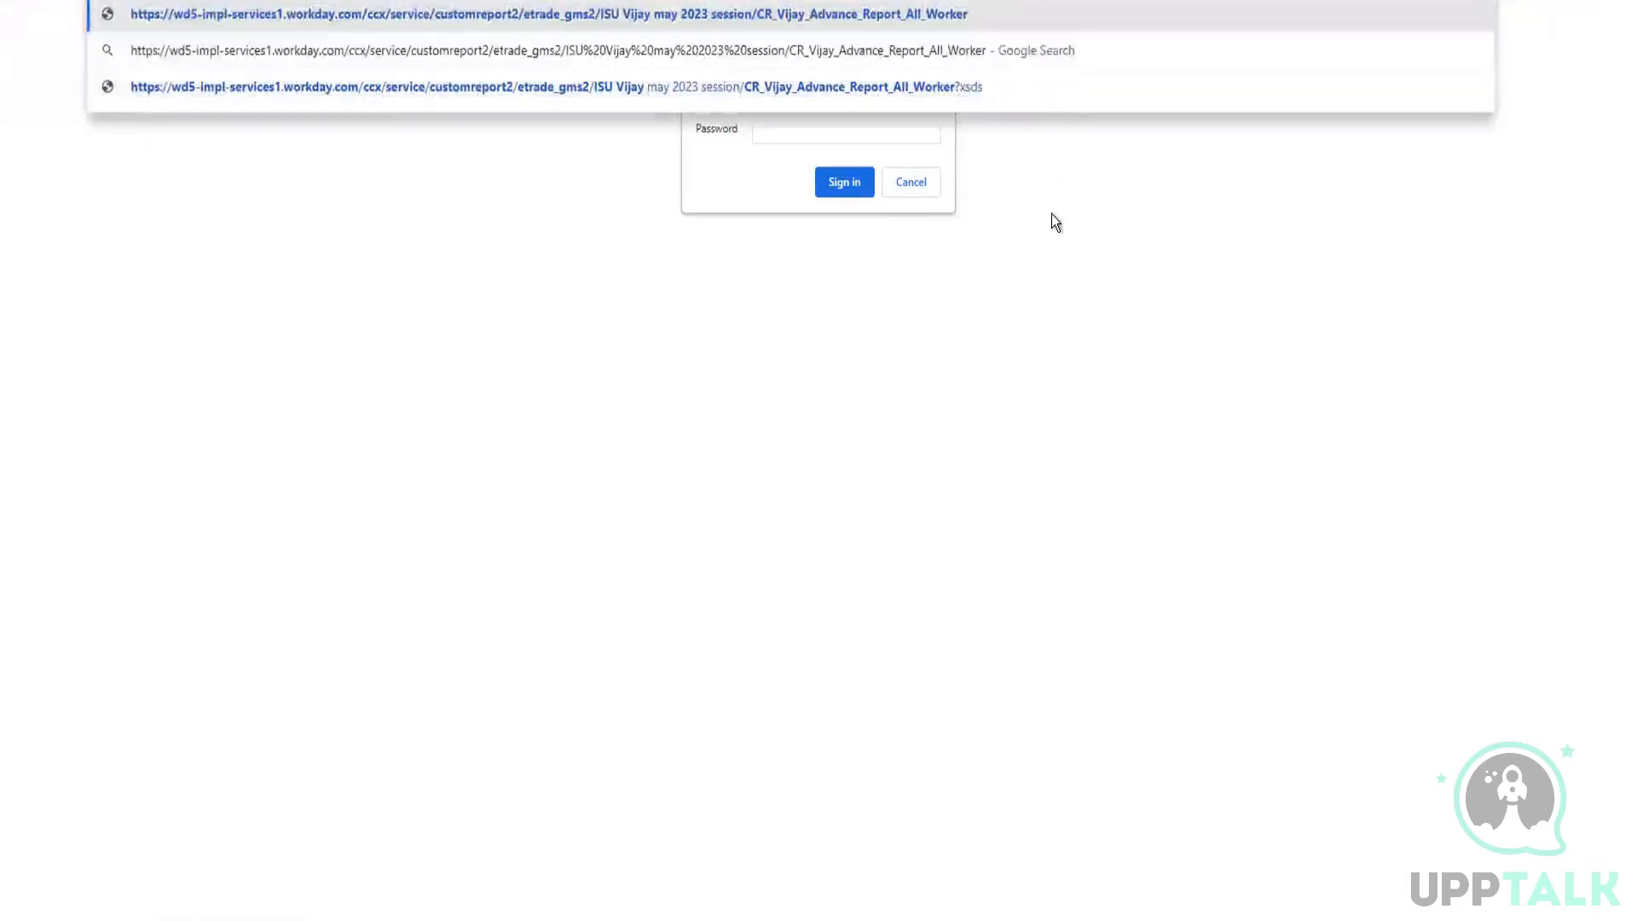
pyautogui.press('Return')
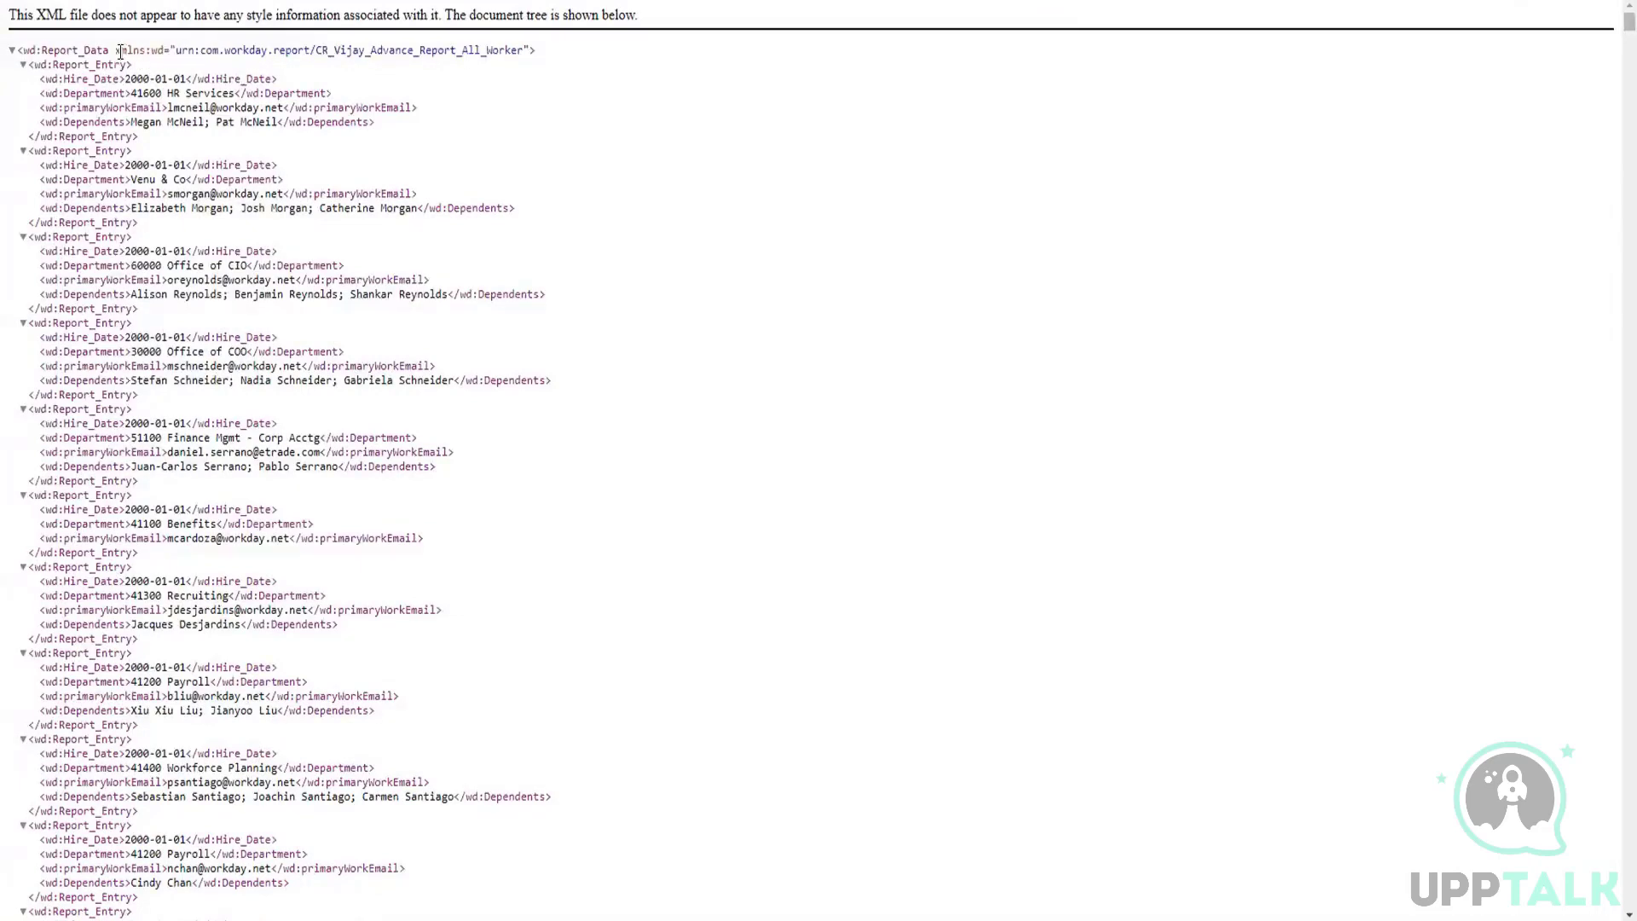
# Step: Examine the xmlns:wd namespace declaration and its URI in the root wd:Report_Data element of the XML output
pyautogui.moveTo(119, 49); pyautogui.dragTo(523, 51)
pyautogui.doubleClick(269, 48)
pyautogui.doubleClick(158, 50)
pyautogui.click(156, 50)
pyautogui.moveTo(156, 50); pyautogui.dragTo(162, 51)
pyautogui.click(175, 68)
# Step: Compare the wd prefix on the first entry's Hire_Date element with the prefix declared in the root element
pyautogui.doubleClick(84, 79)
pyautogui.click(108, 100)
pyautogui.doubleClick(53, 79)
pyautogui.moveTo(64, 78); pyautogui.dragTo(115, 78)
pyautogui.doubleClick(51, 79)
pyautogui.click(86, 95)
pyautogui.moveTo(164, 50); pyautogui.dragTo(151, 52)
pyautogui.moveTo(57, 80); pyautogui.dragTo(47, 83)
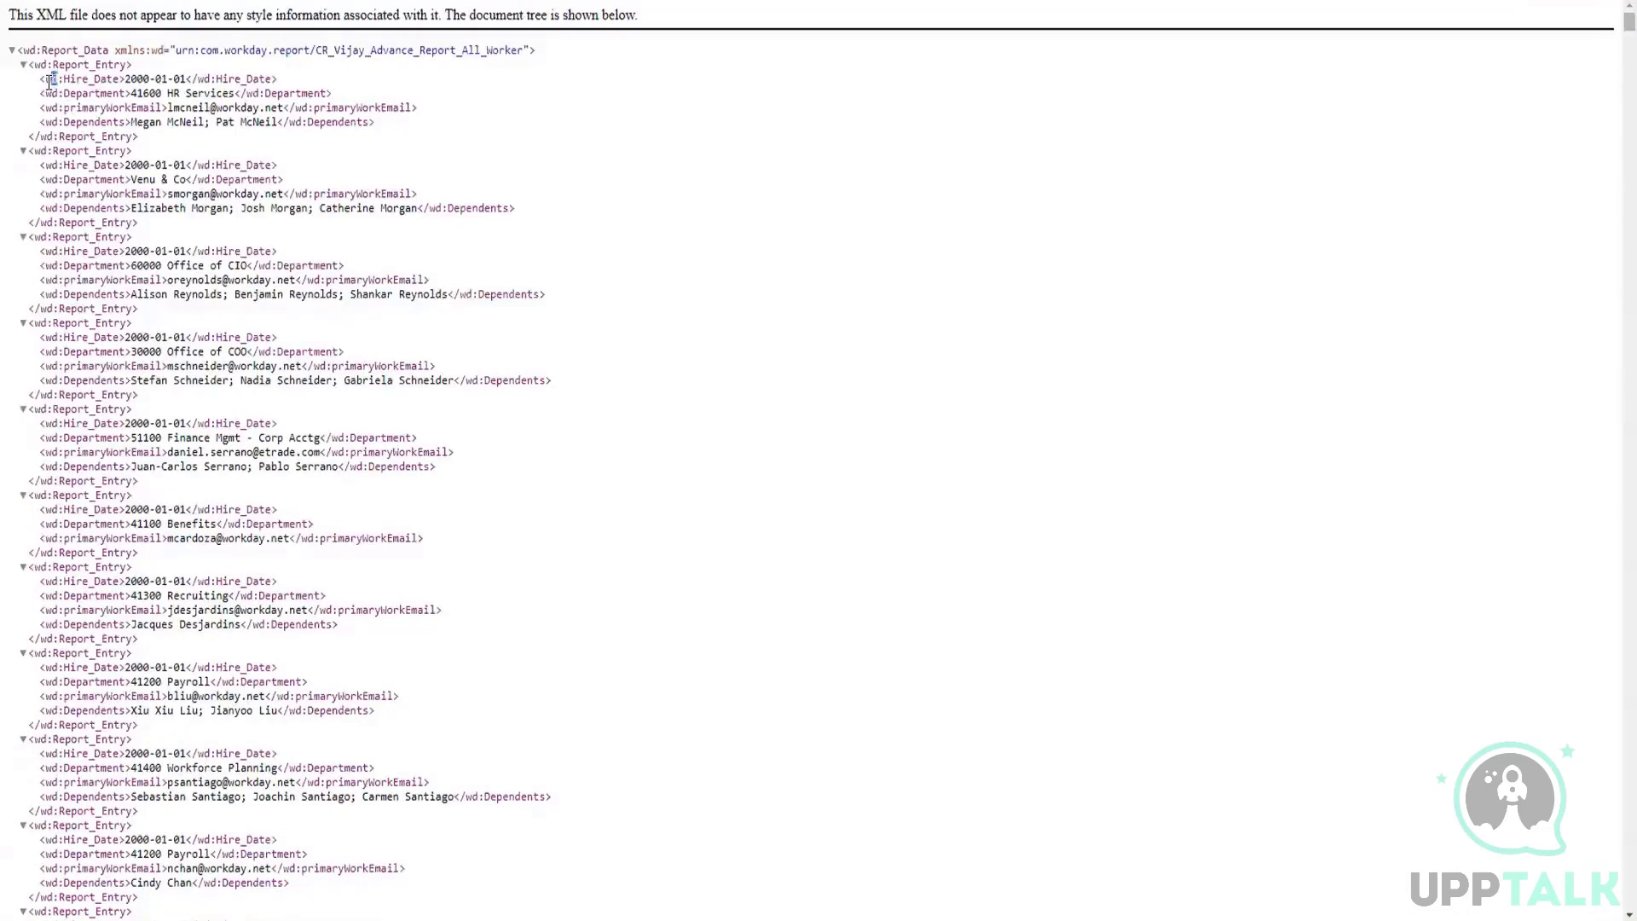